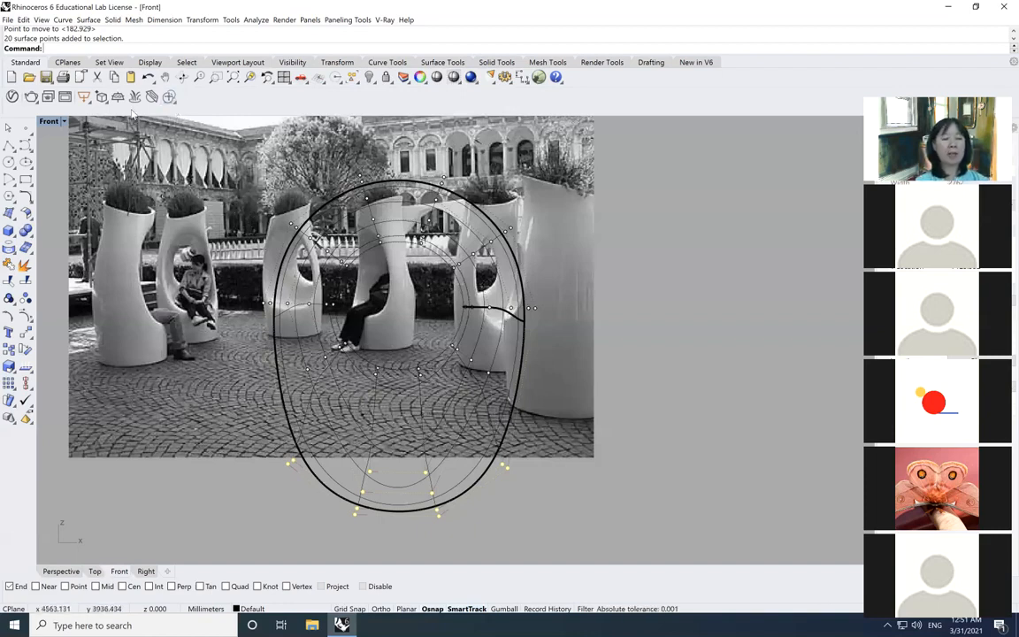
# Use SetPt on the selected bottom control points with only Set Z active, aligned to World, to flatten the form's base at one height.
pyautogui.write('Set')
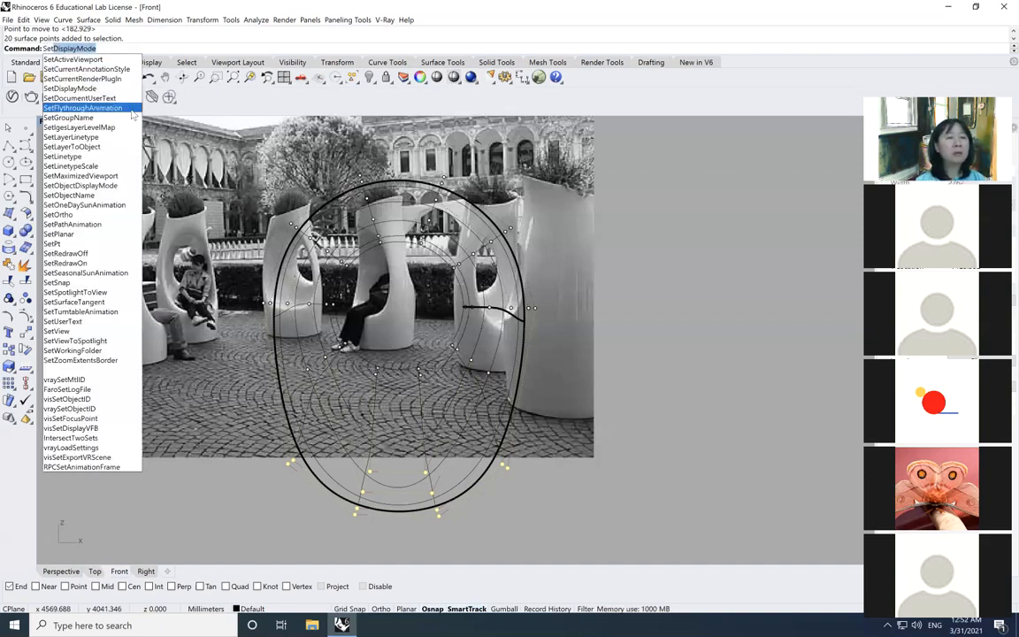
pyautogui.write('Pt')
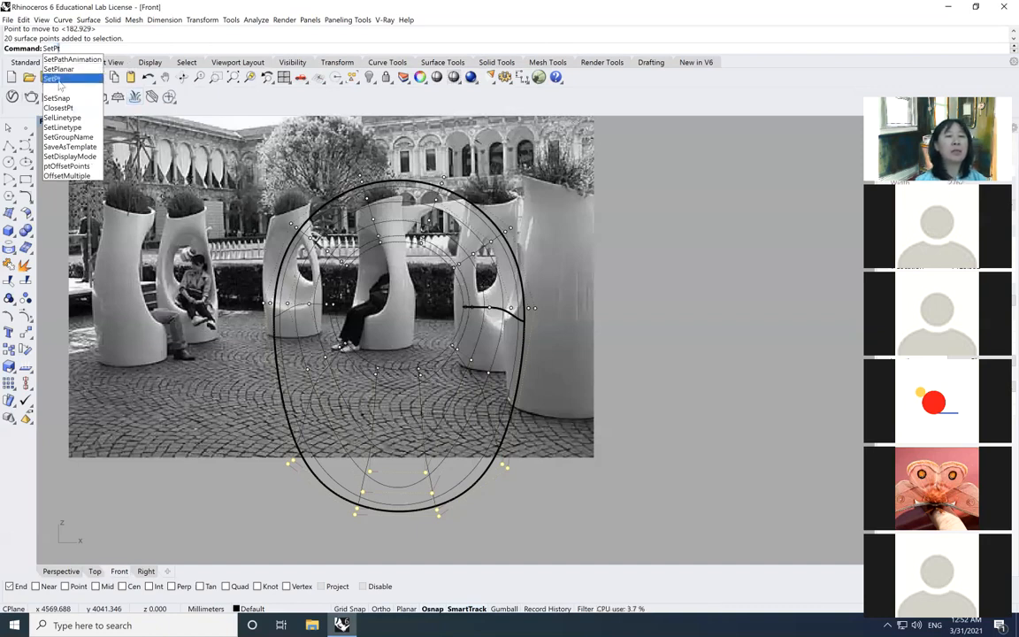
pyautogui.click(57, 80)
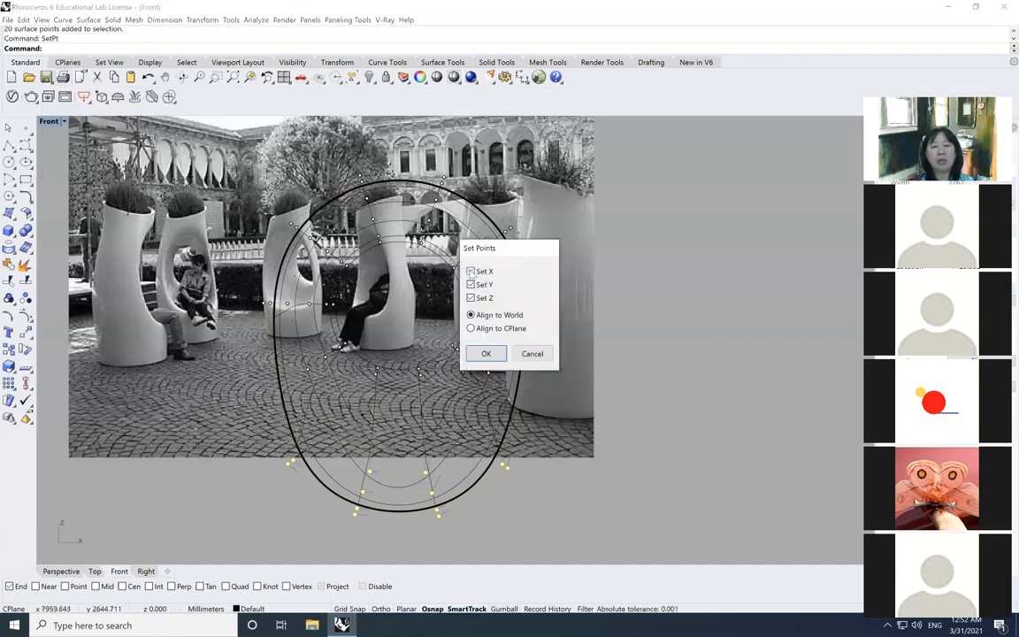
pyautogui.click(471, 284)
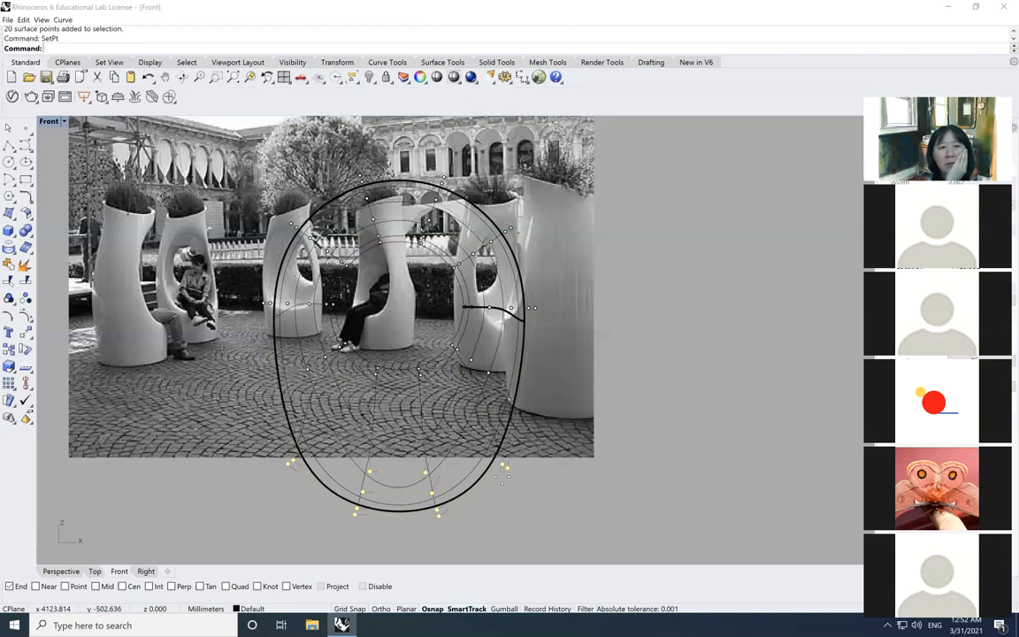
pyautogui.moveTo(503, 476); pyautogui.dragTo(505, 501)
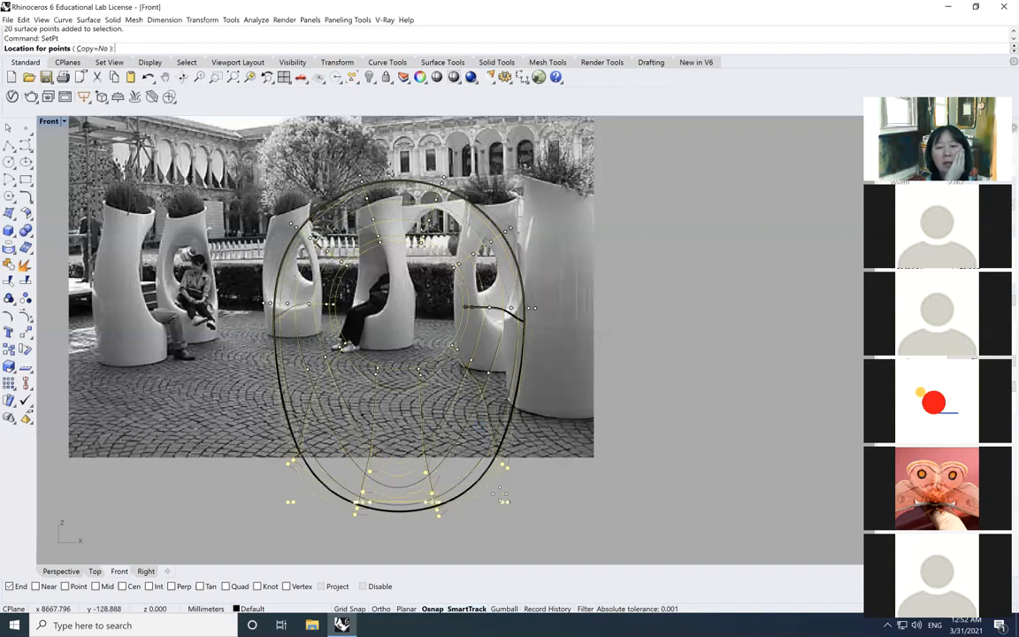
pyautogui.click(508, 497)
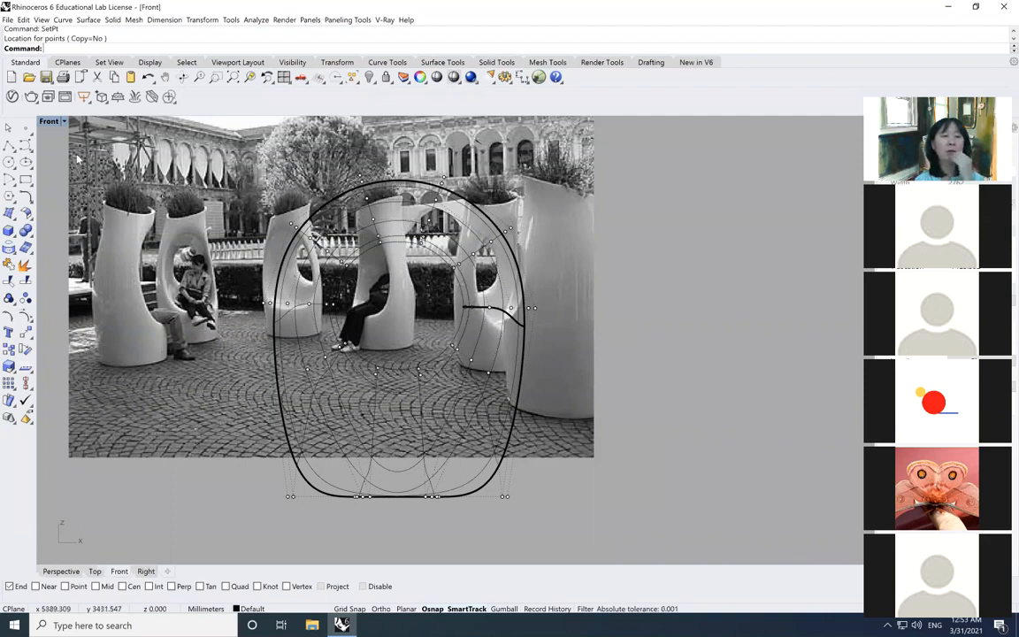
# Draw a slanted straight polyline about 2816 mm long across the upper part of the form in the Front view, rising to the right.
pyautogui.click(9, 145)
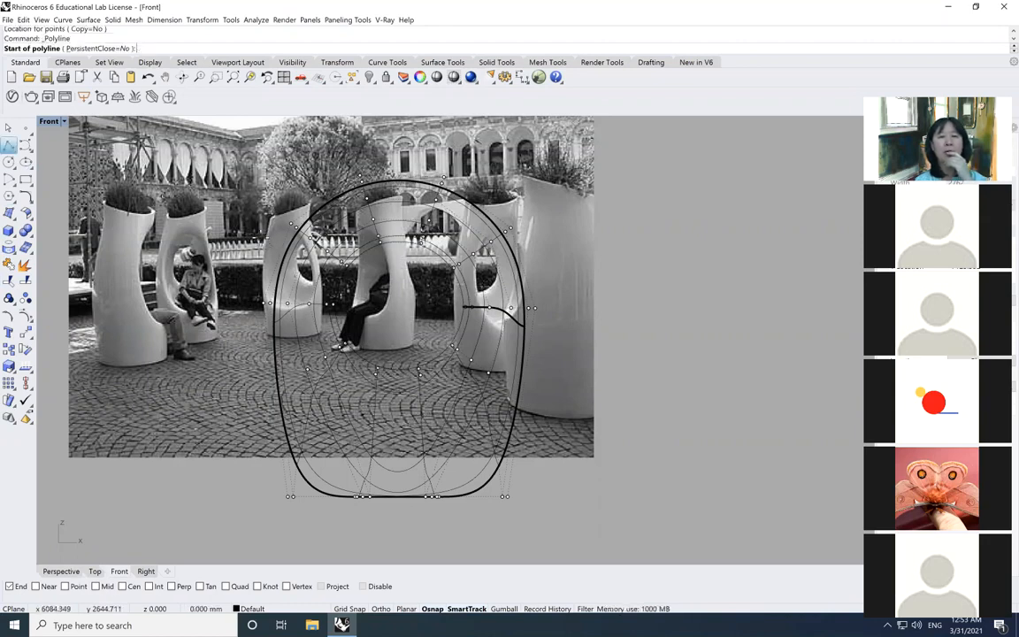
pyautogui.click(266, 238)
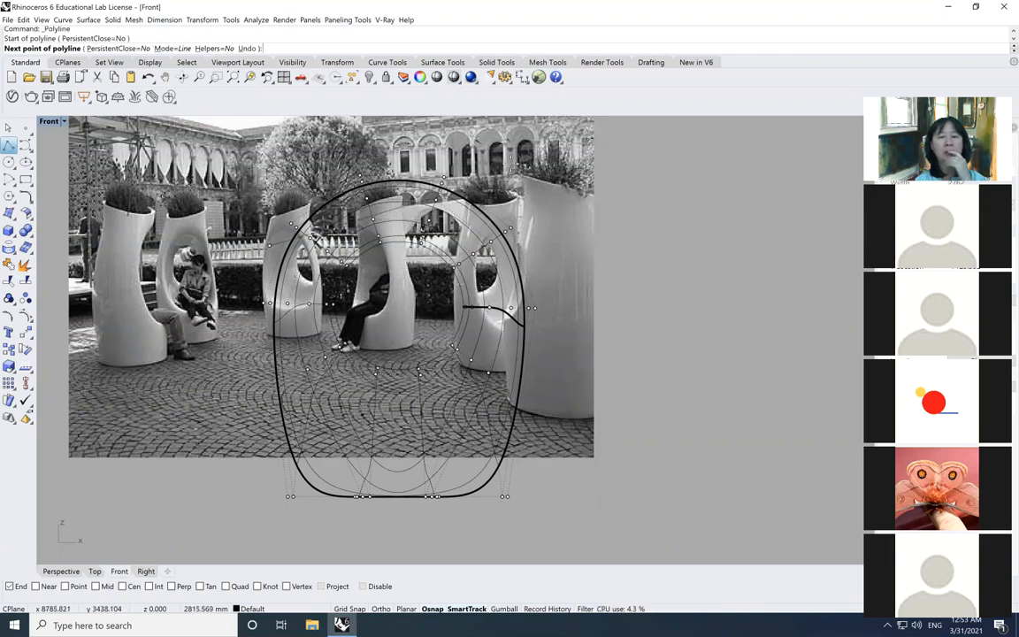
pyautogui.click(511, 166)
pyautogui.press('Return')
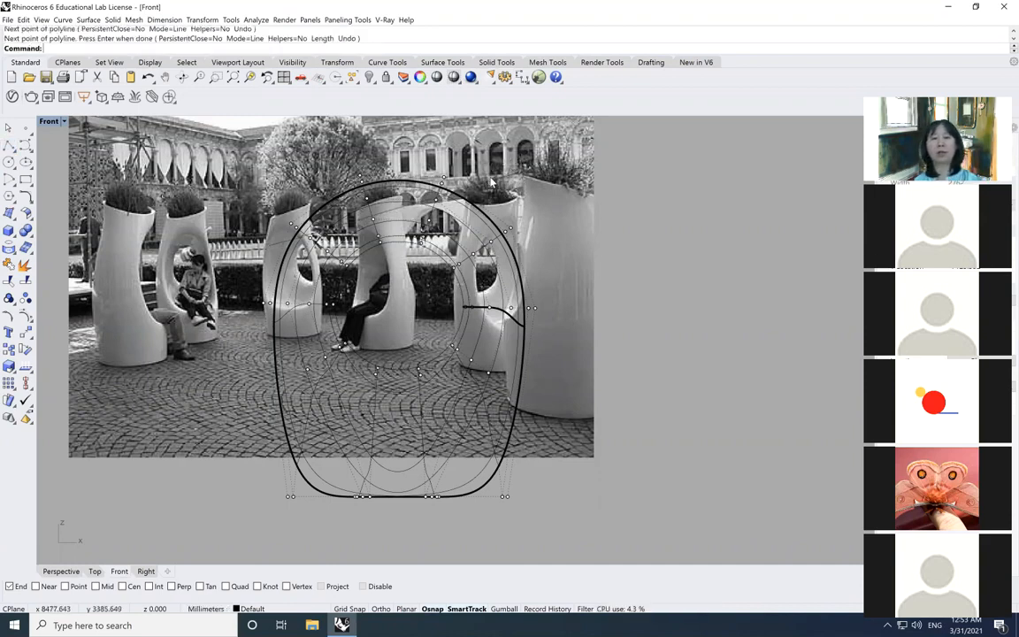
# Switch the Front viewport's display mode to M_blue1 and clear the selection.
pyautogui.click(493, 182)
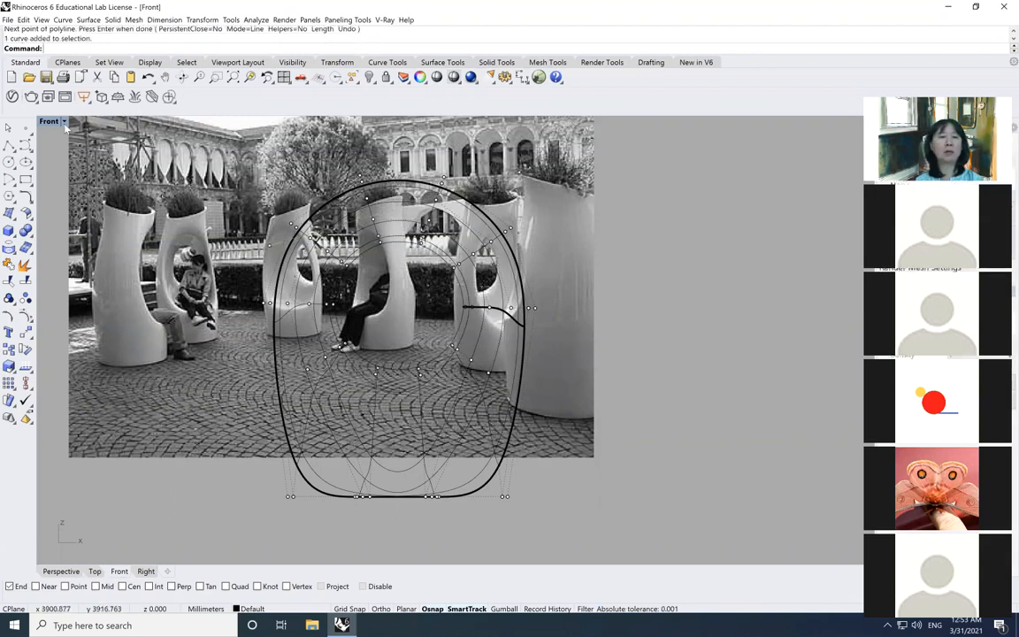
pyautogui.click(63, 122)
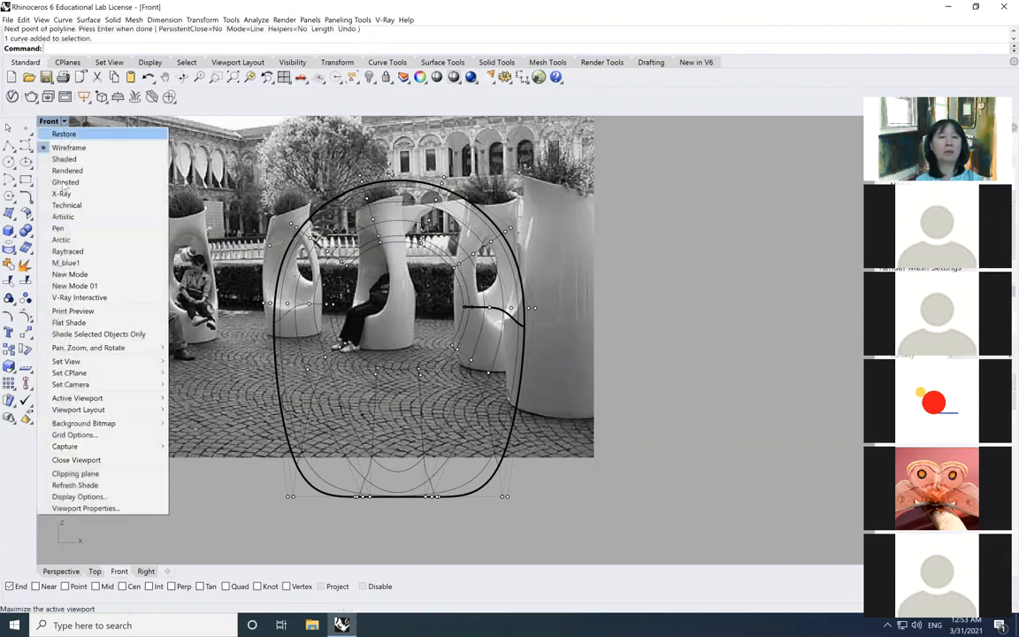
pyautogui.click(71, 263)
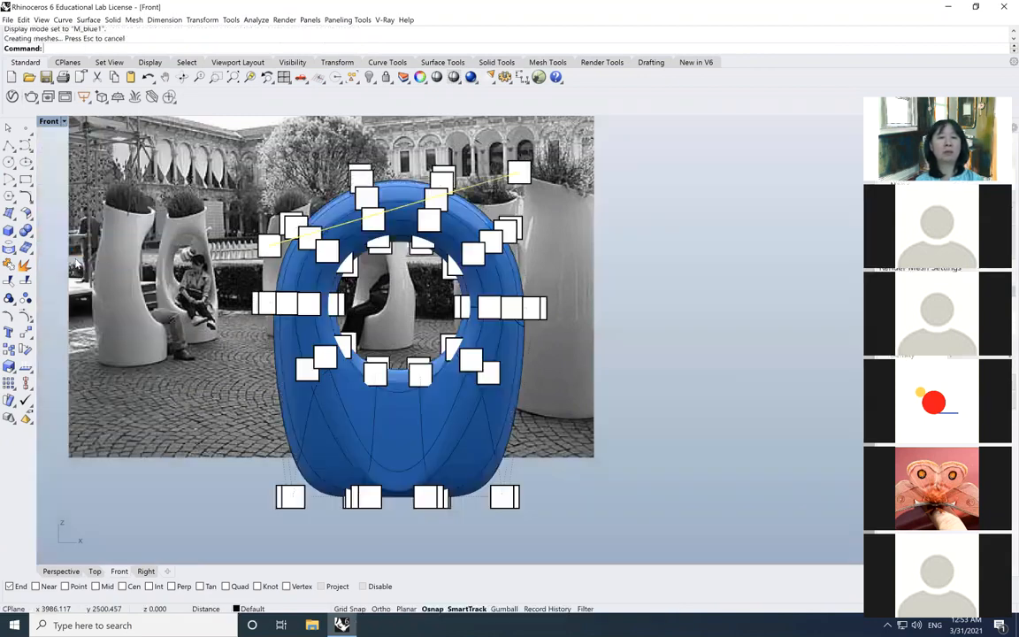
pyautogui.click(145, 271)
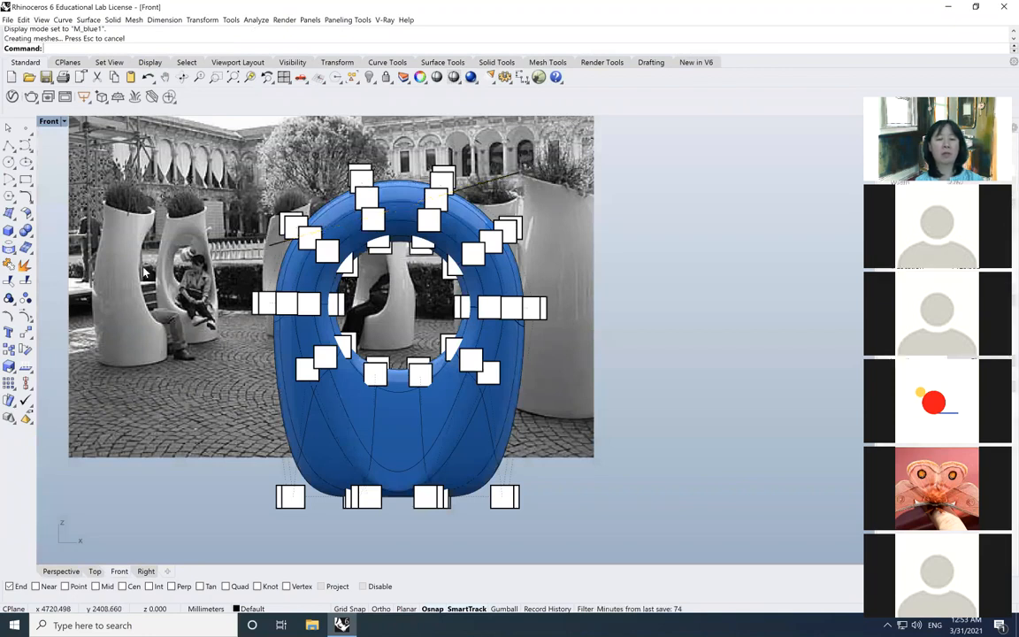
pyautogui.click(498, 180)
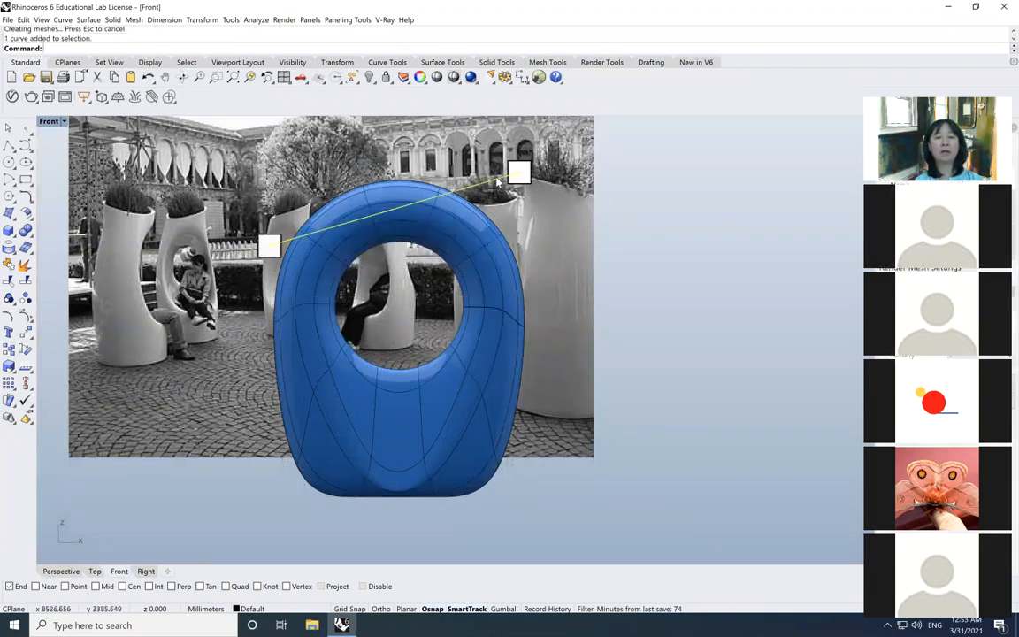
pyautogui.click(11, 282)
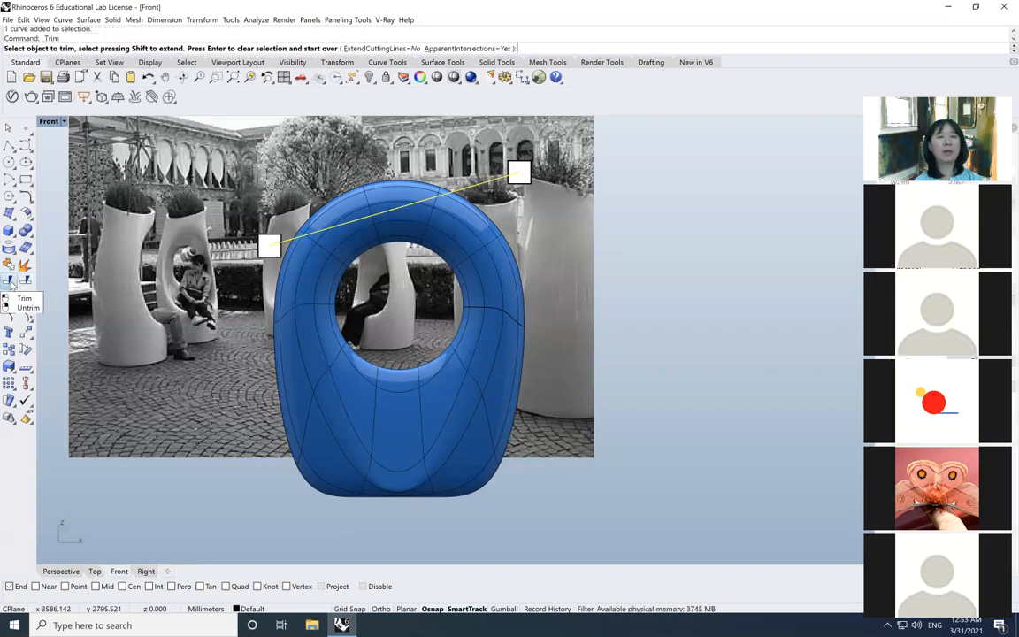
pyautogui.press('Escape')
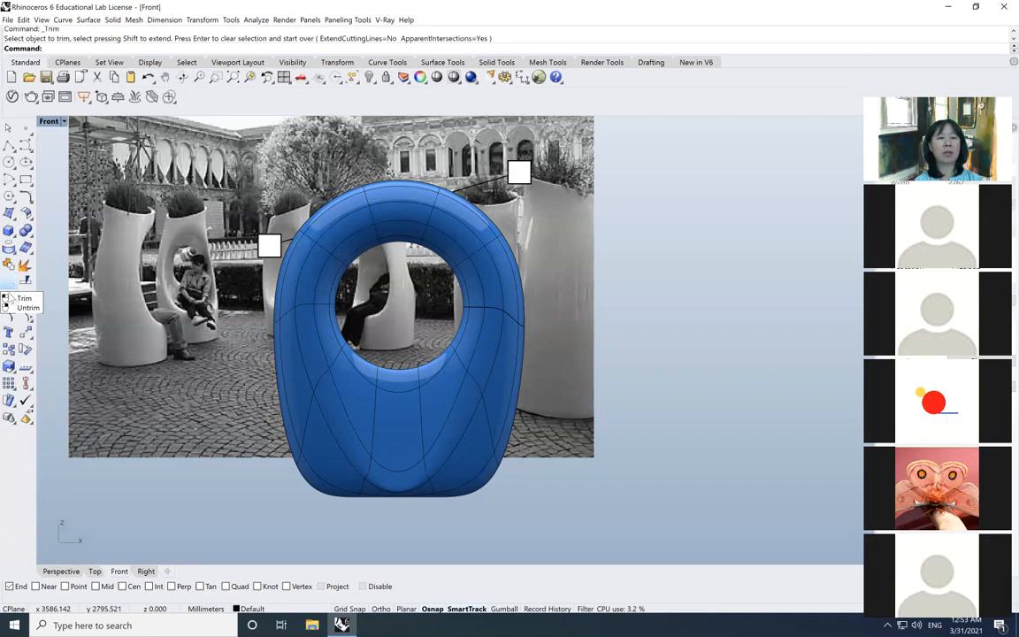
# Trim away the part of the surface above the slanted line using that line as cutter, and delete the line.
pyautogui.click(10, 282)
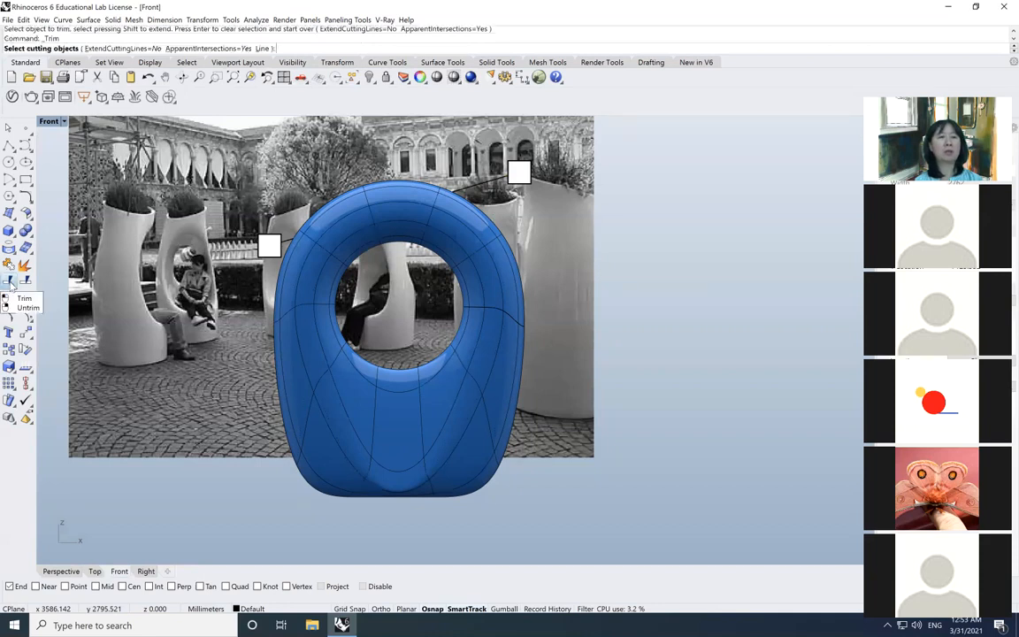
pyautogui.click(485, 185)
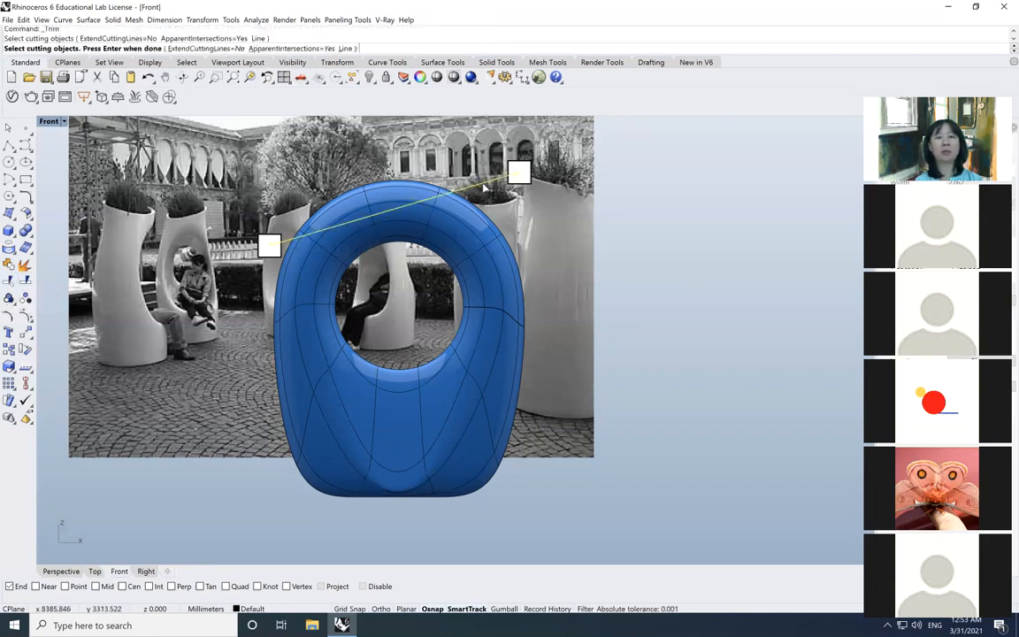
pyautogui.press('Return')
pyautogui.click(376, 196)
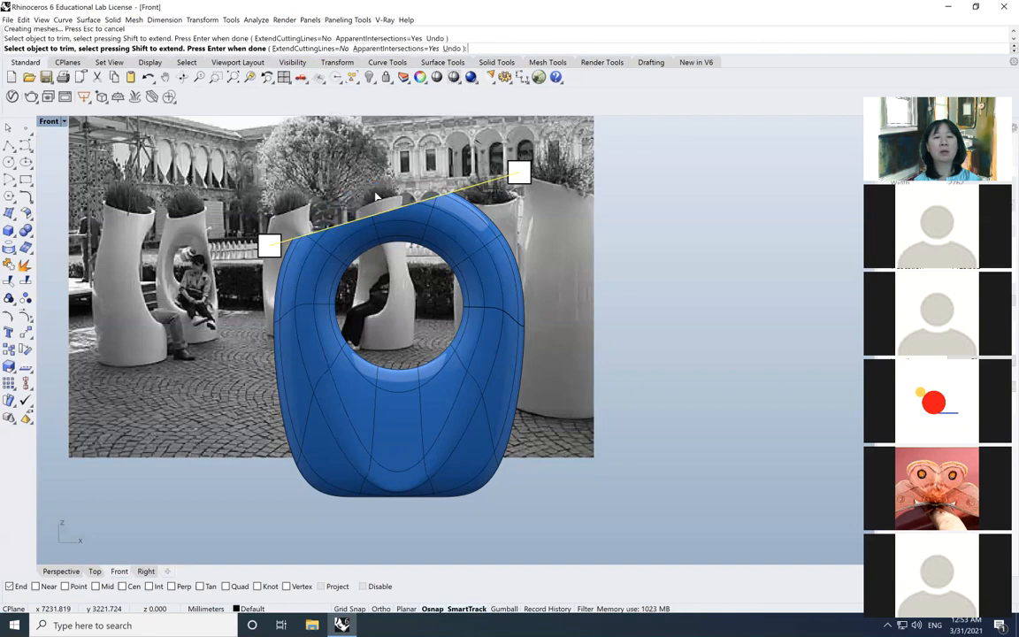
pyautogui.press('Return')
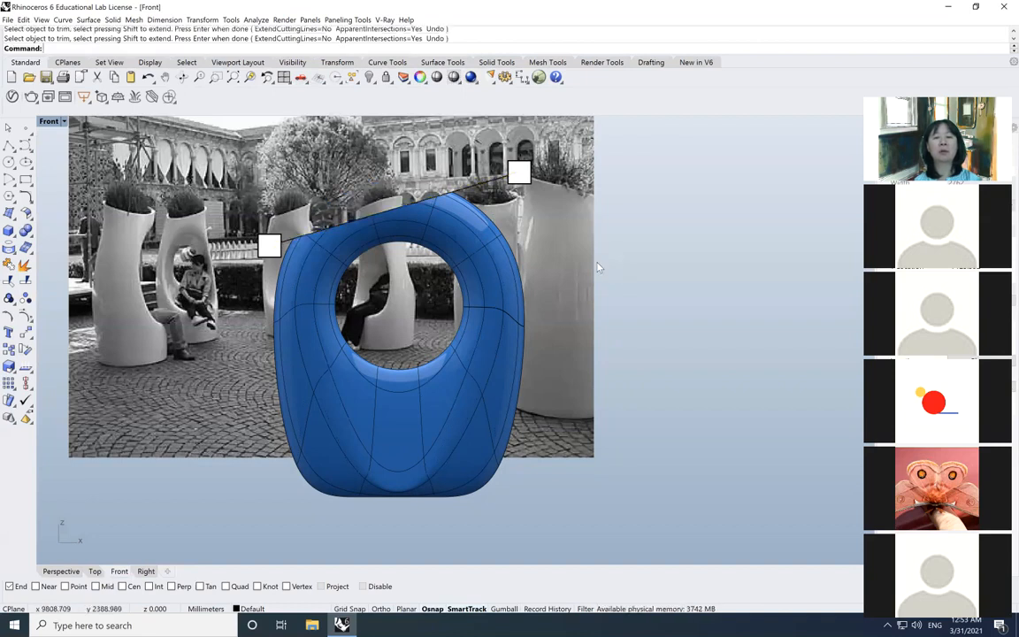
pyautogui.click(501, 179)
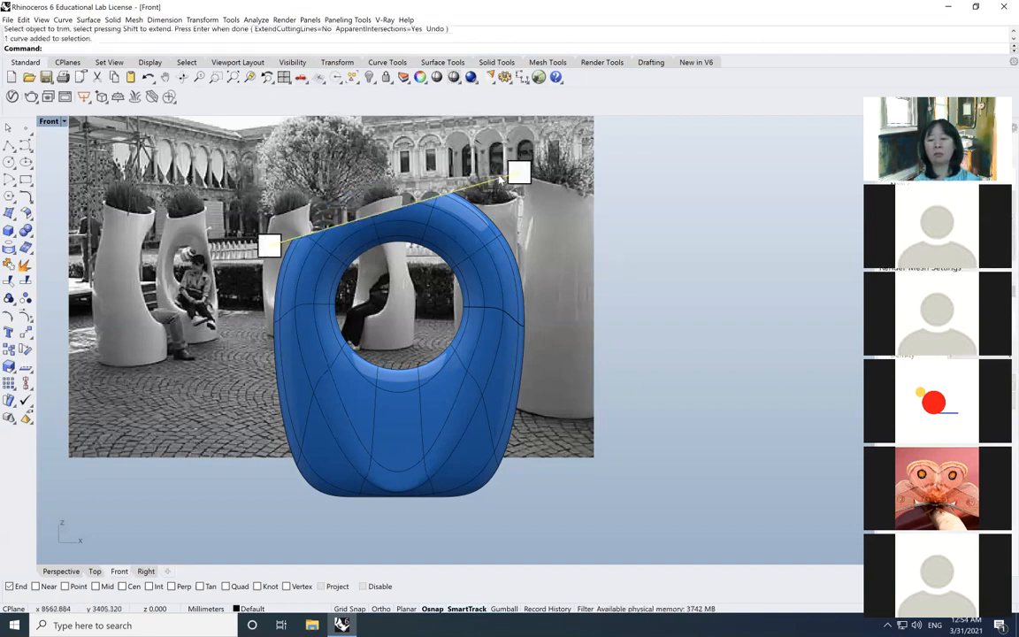
pyautogui.press('Delete')
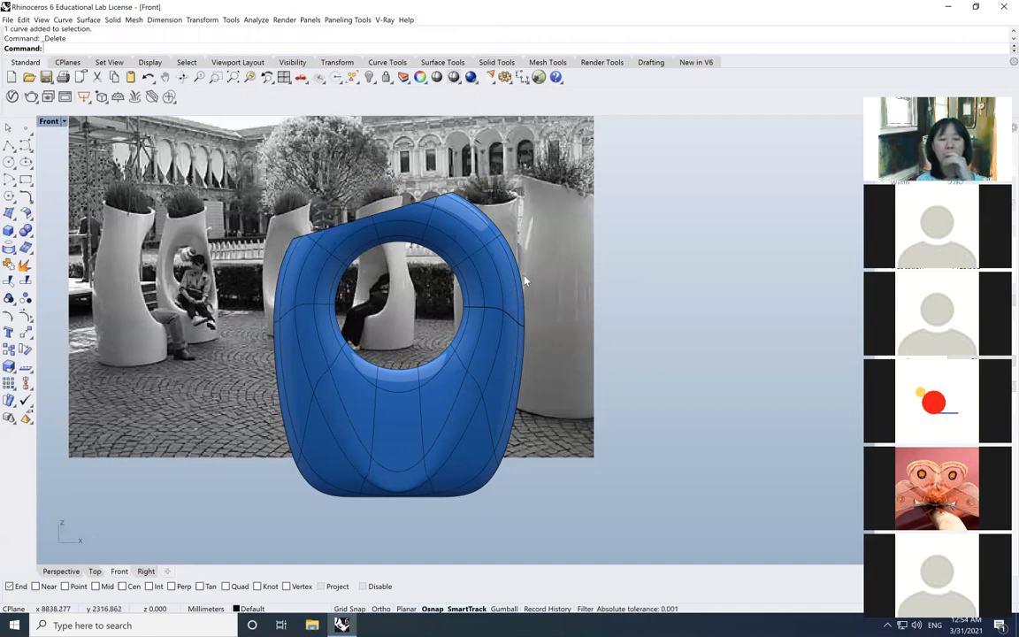
# Turn on the trimmed surface's control points and set the Front viewport's display mode to Wireframe.
pyautogui.click(312, 386)
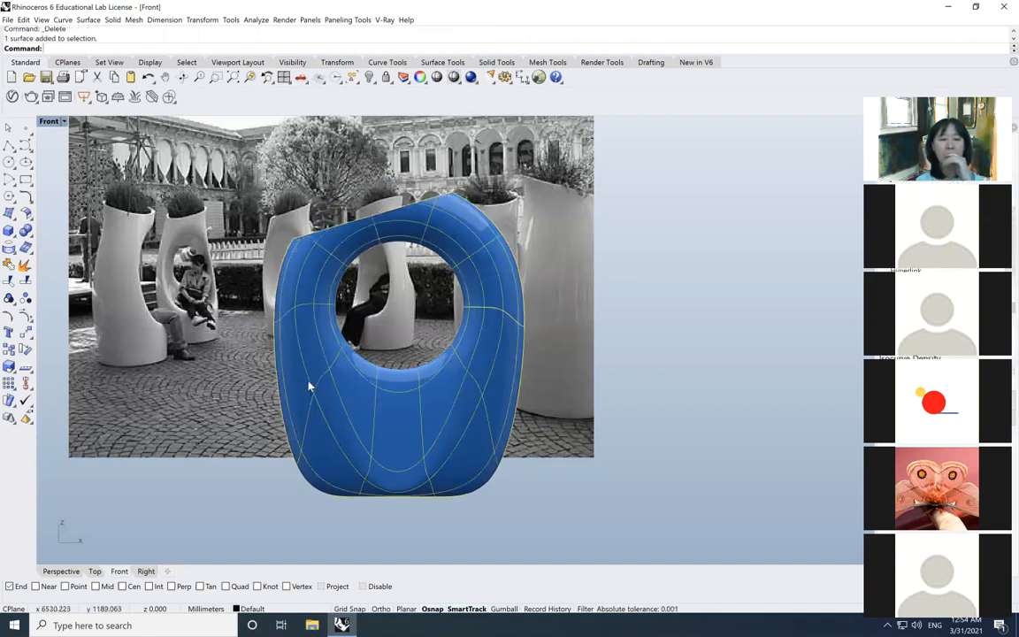
pyautogui.click(26, 317)
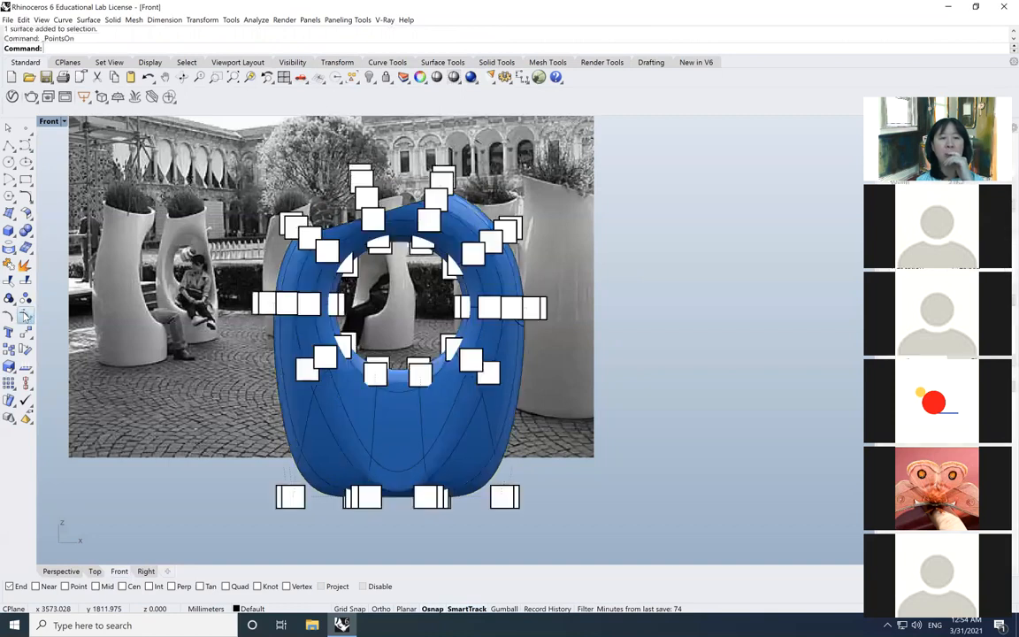
pyautogui.click(64, 123)
pyautogui.click(91, 146)
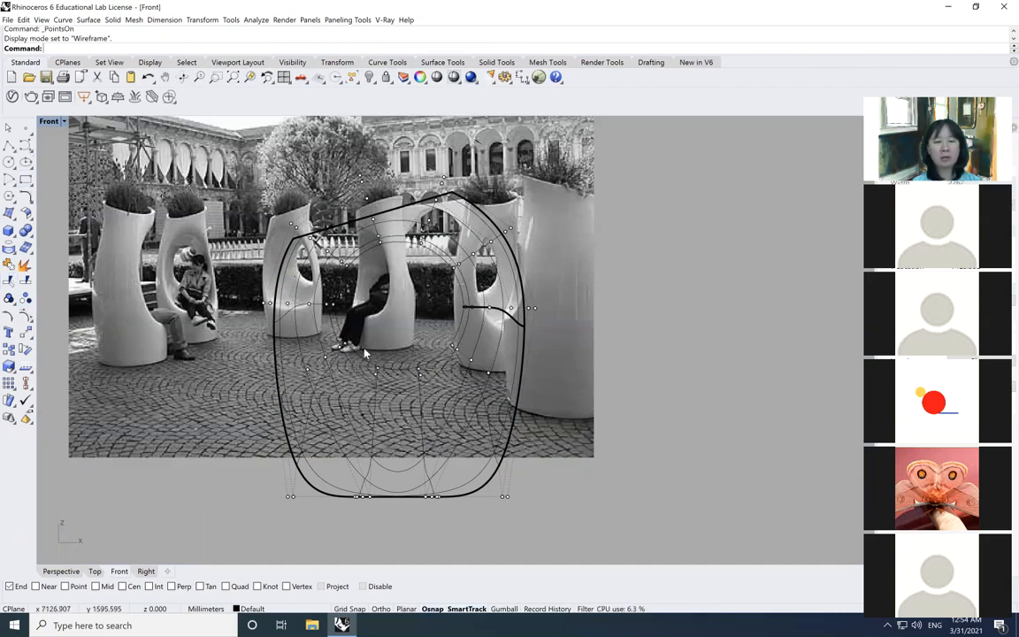
# Select the control points along the lower edge of the central opening and move them straight down to near the photo's bottom edge.
pyautogui.scroll(2, 364, 353)
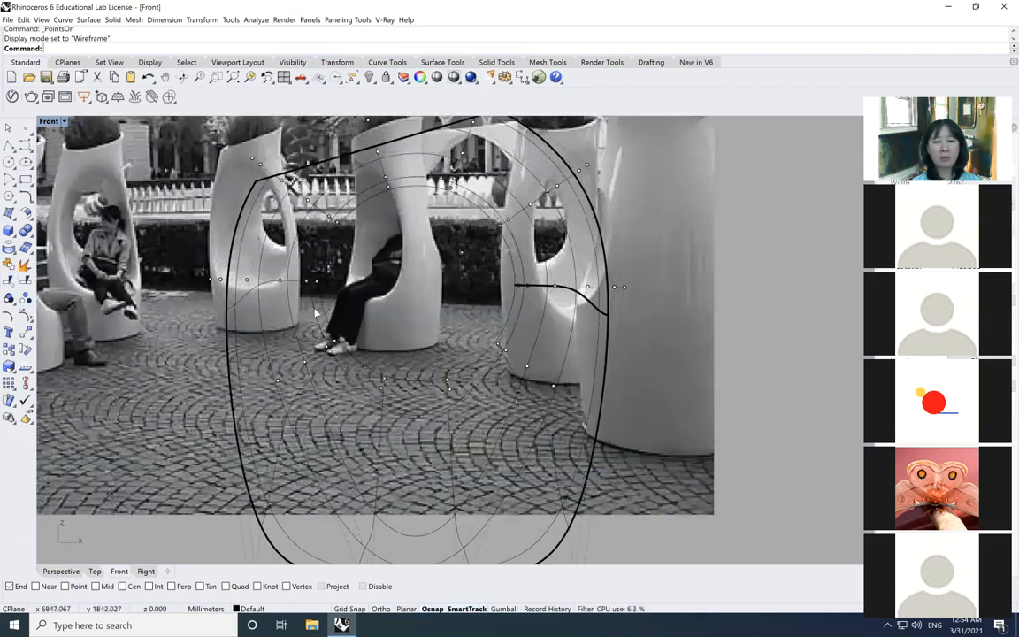
pyautogui.moveTo(312, 308); pyautogui.dragTo(311, 313)
pyautogui.press('Escape')
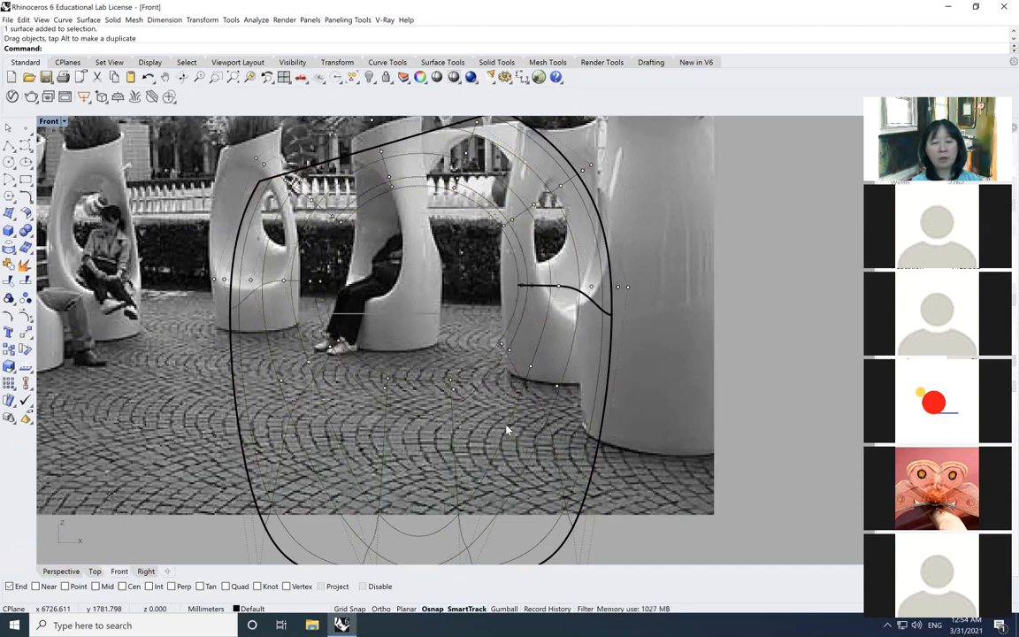
pyautogui.click(321, 327)
pyautogui.moveTo(322, 327); pyautogui.dragTo(321, 327)
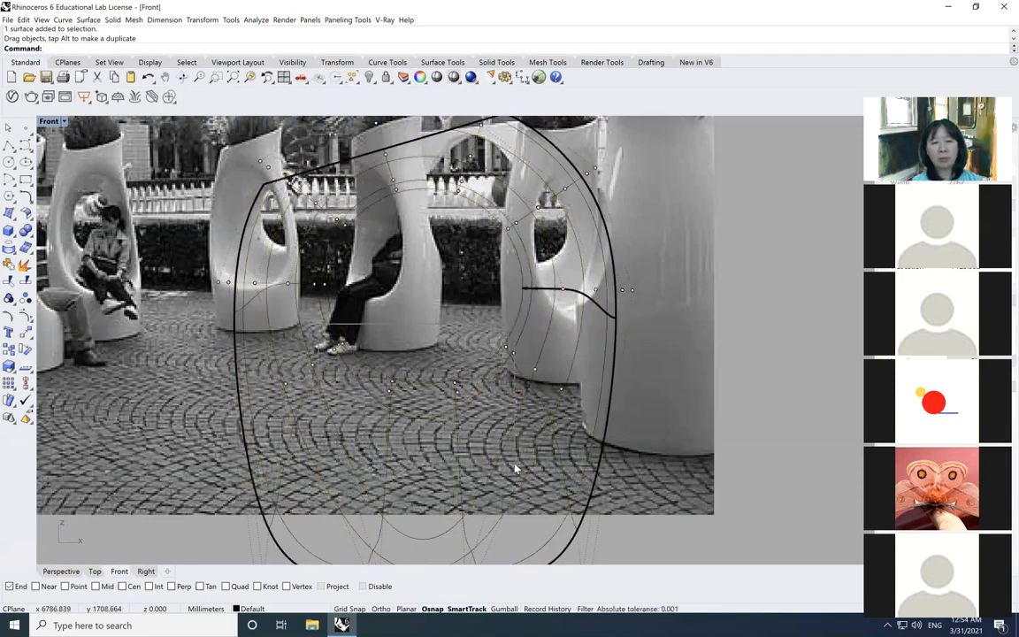
pyautogui.moveTo(524, 470); pyautogui.dragTo(525, 471)
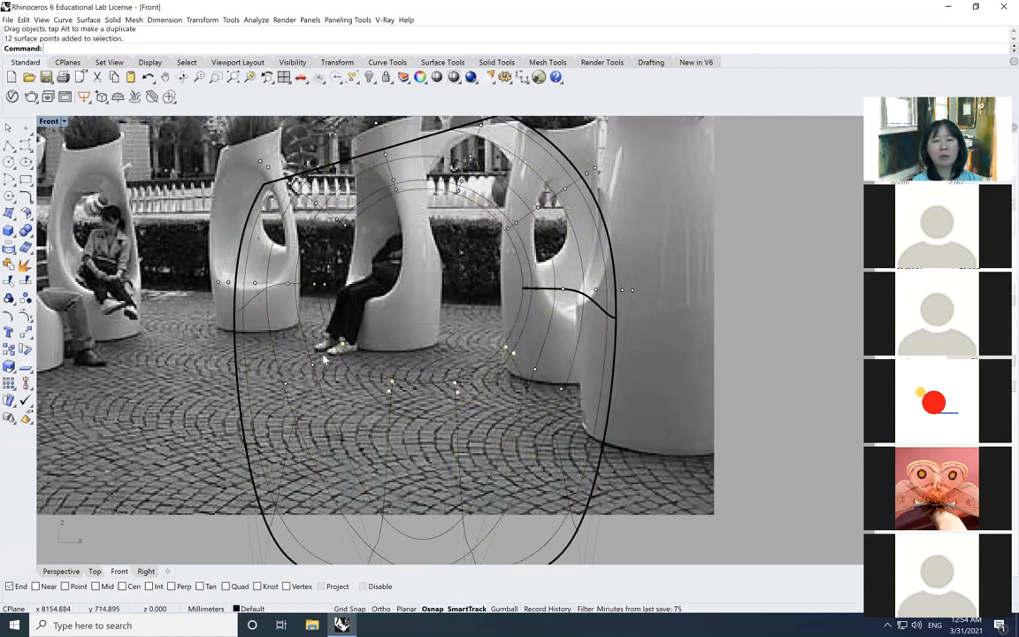
pyautogui.click(26, 332)
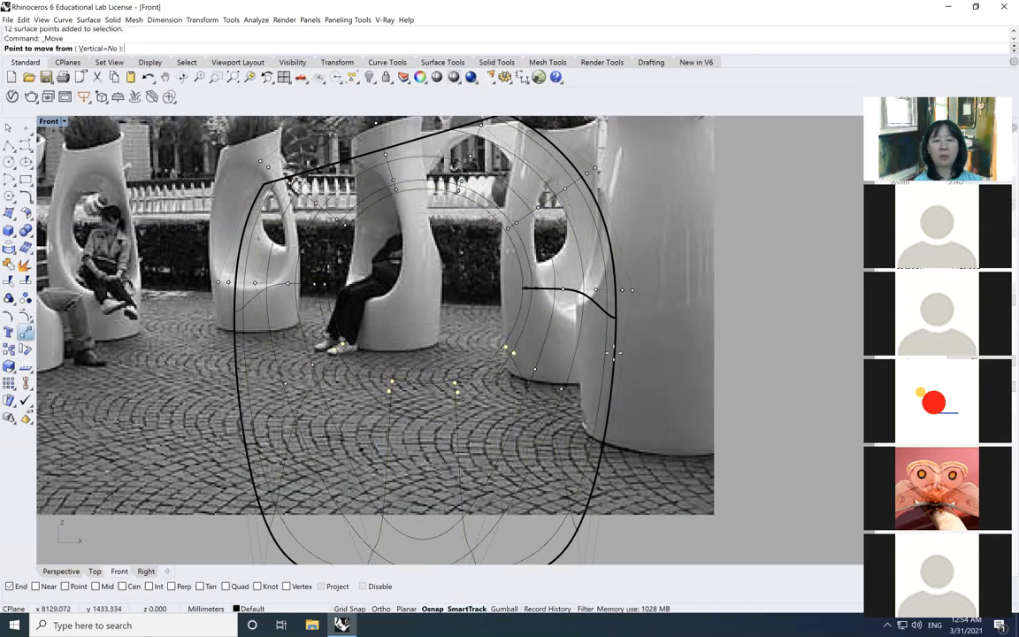
pyautogui.click(657, 341)
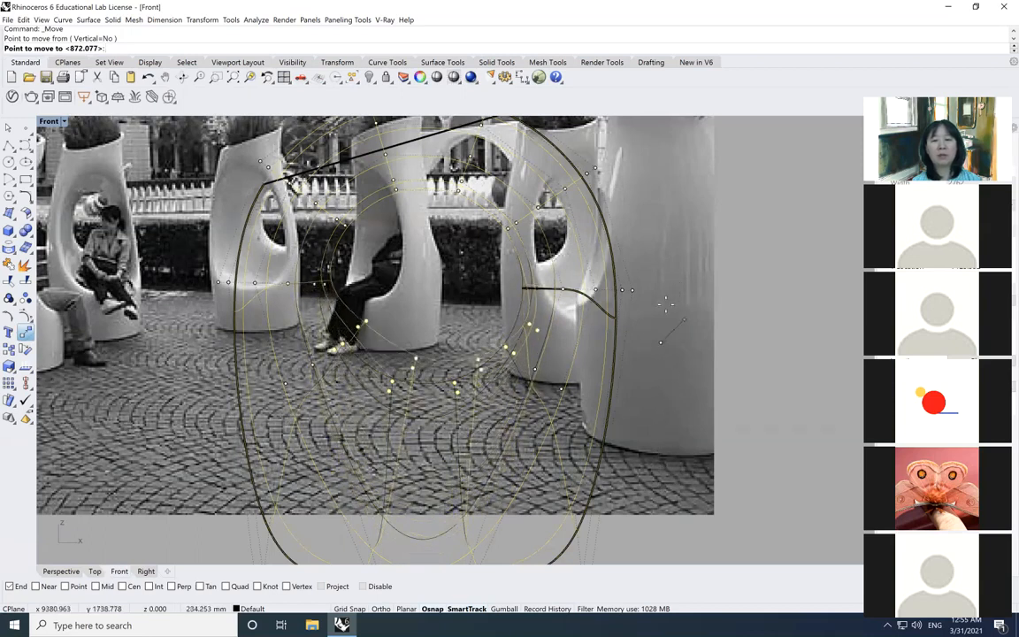
pyautogui.press('shift')
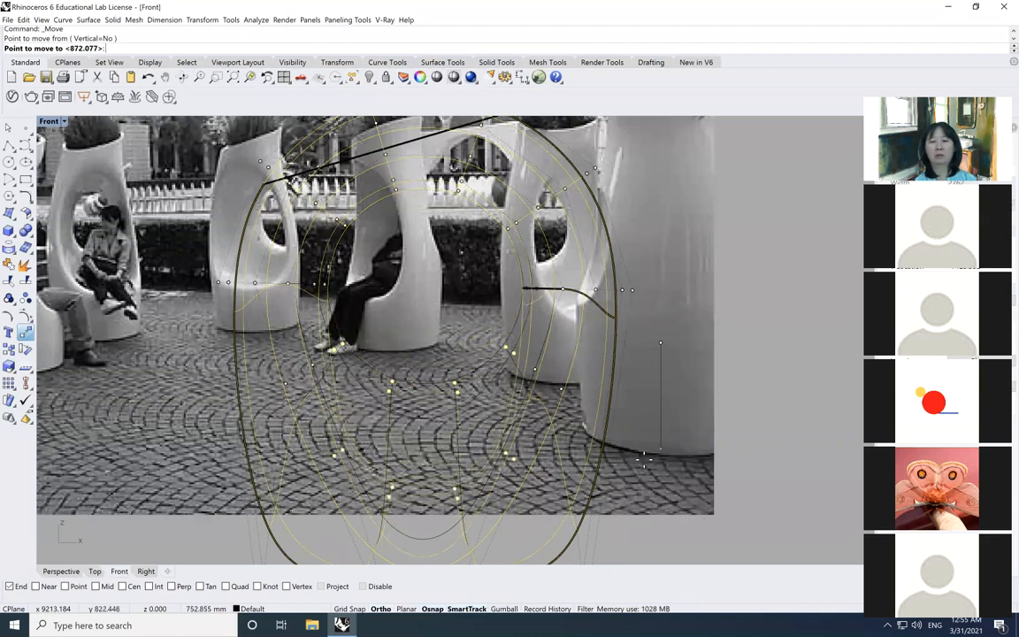
pyautogui.click(646, 459)
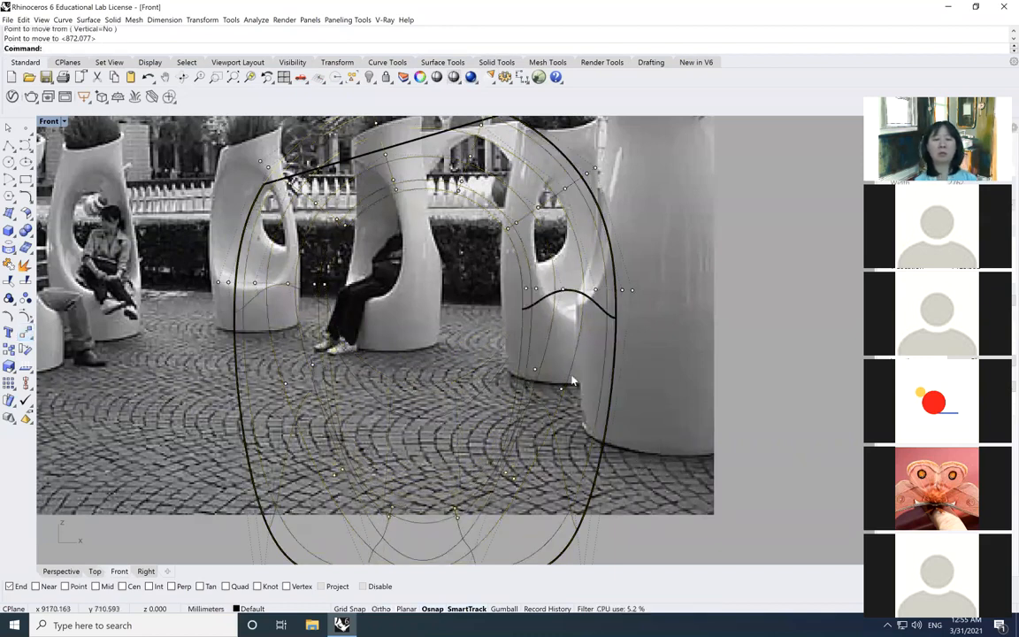
# Select the control points along the lower edge of the central opening and move them straight up about 228 mm.
pyautogui.scroll(-1, 481, 420)
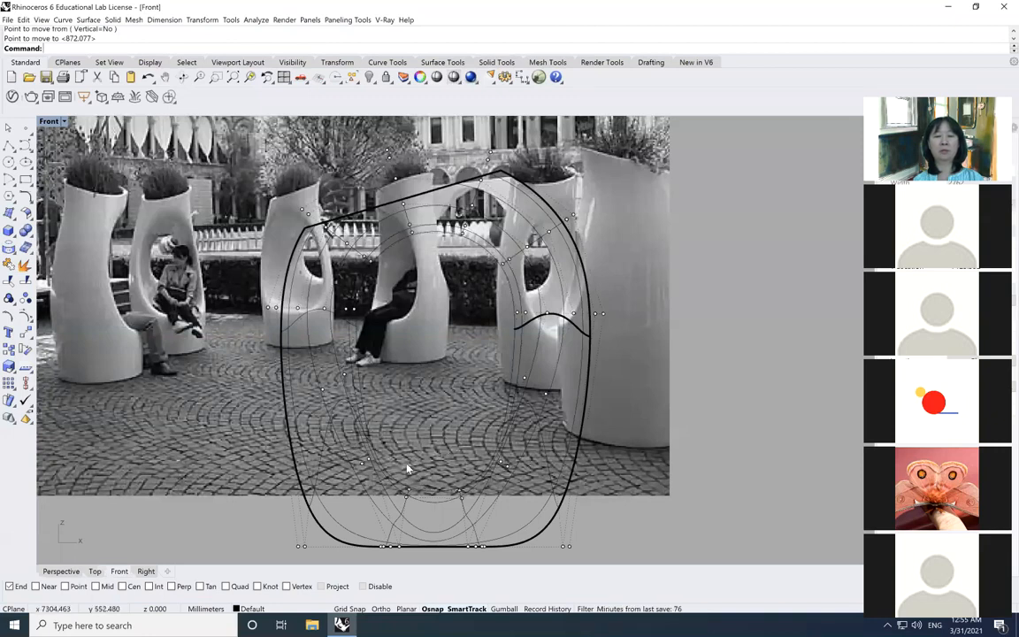
pyautogui.moveTo(402, 479); pyautogui.dragTo(471, 516)
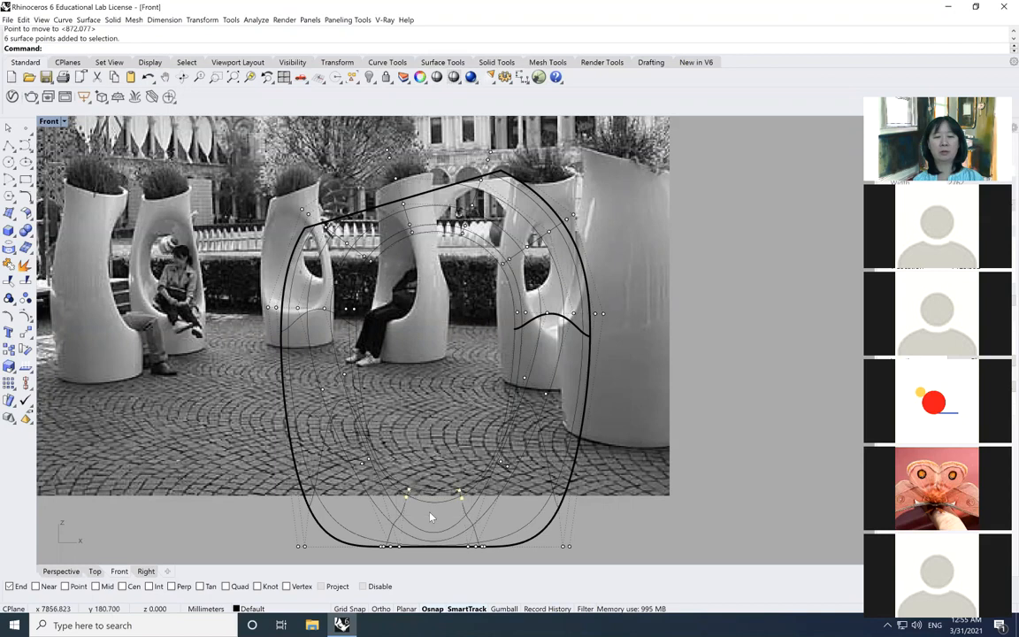
pyautogui.click(25, 332)
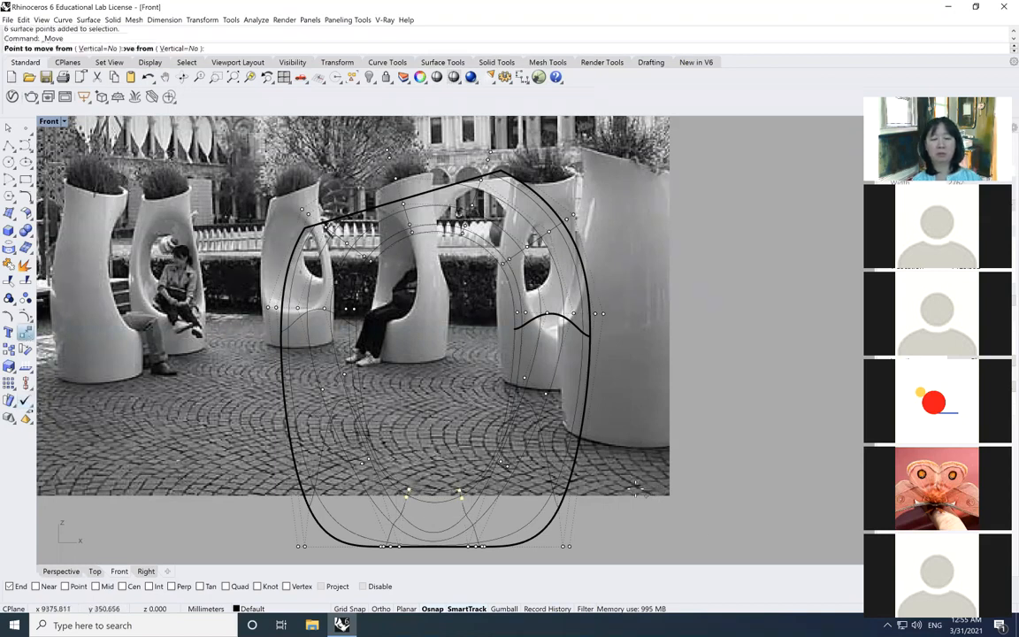
pyautogui.click(638, 475)
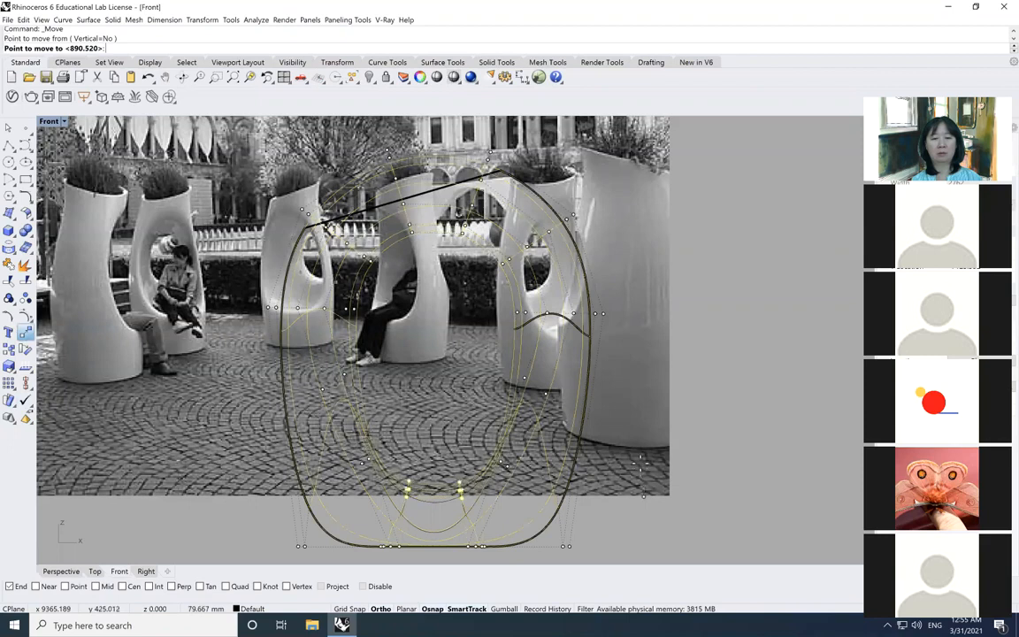
pyautogui.keyDown('shift'); pyautogui.click(652, 476); pyautogui.keyUp('shift')
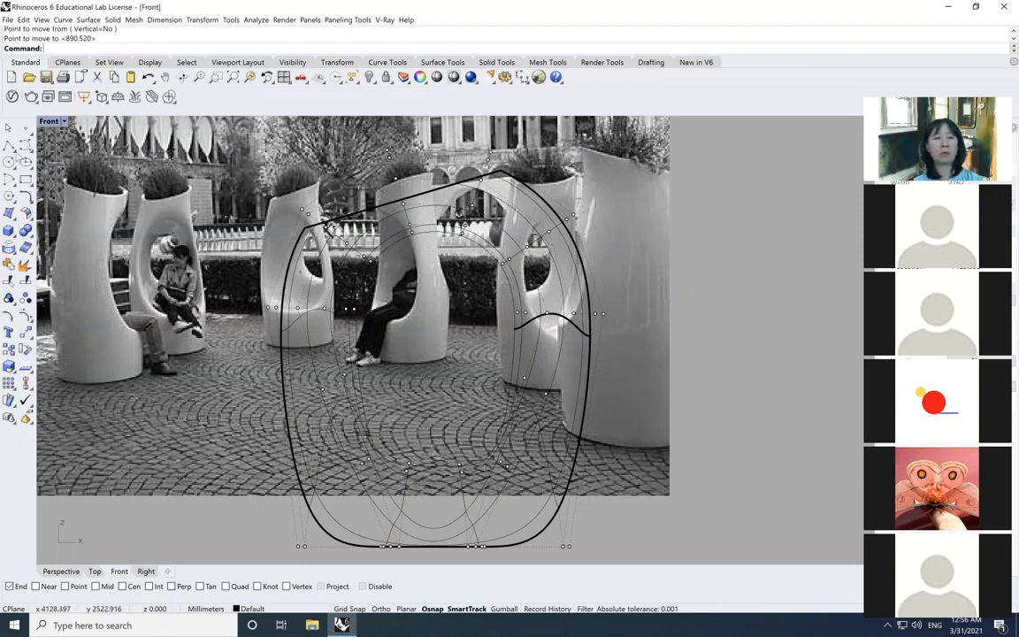
# Turn the surface's control points back on, select those on the upper right side down to seat height, and move them about 392 mm down-left.
pyautogui.click(10, 128)
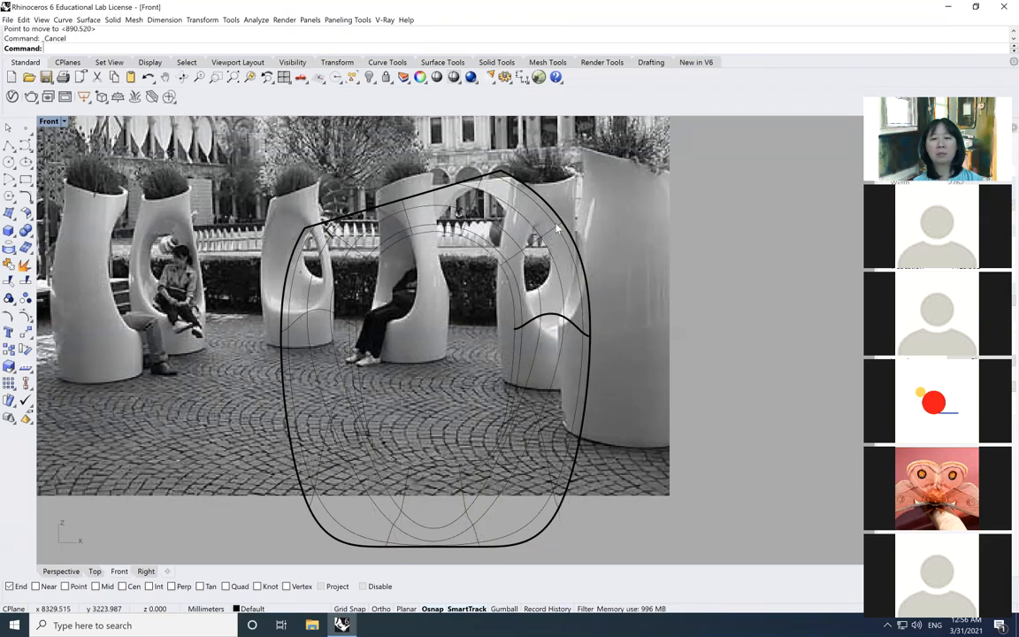
pyautogui.click(540, 319)
pyautogui.click(24, 284)
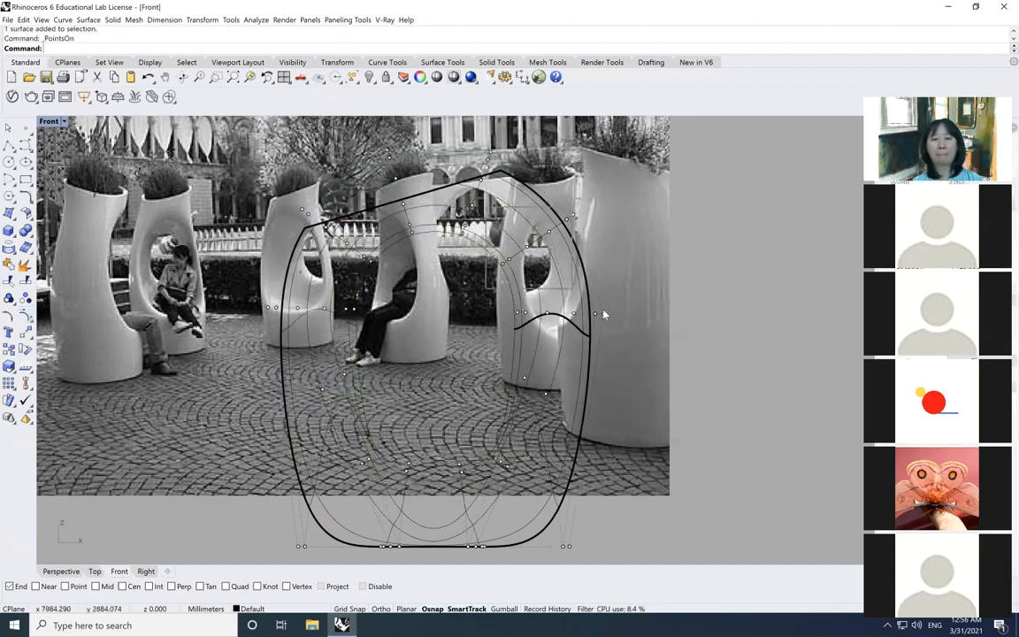
pyautogui.moveTo(631, 350); pyautogui.dragTo(484, 210)
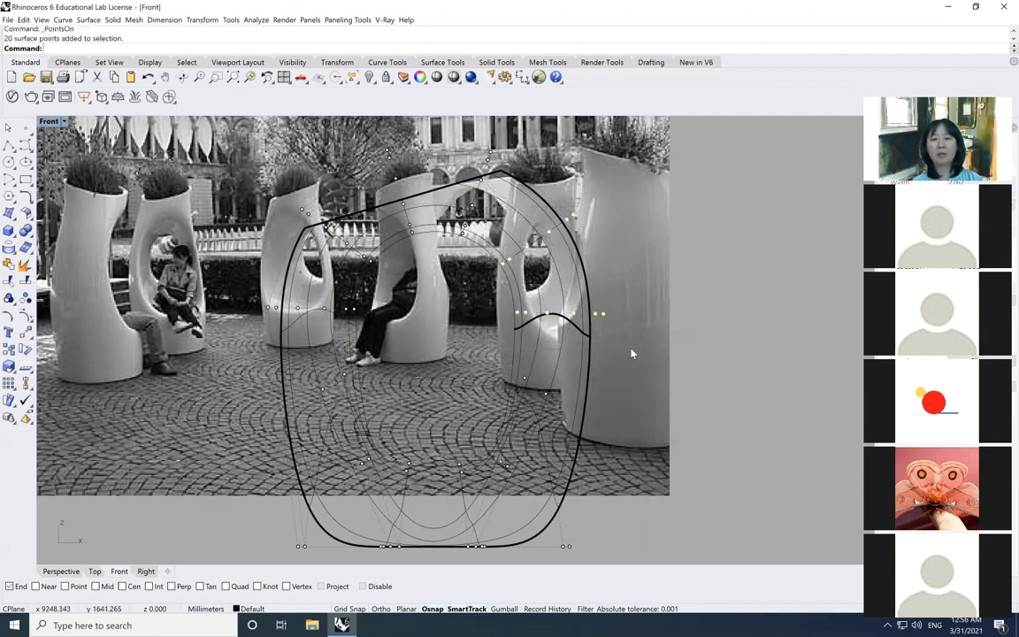
pyautogui.rightClick(622, 311)
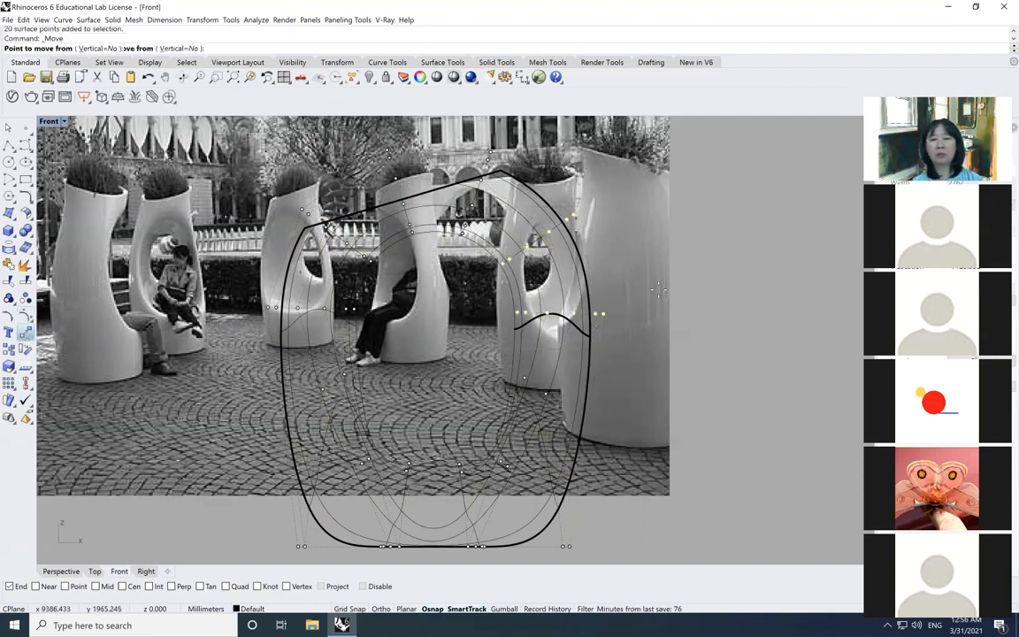
pyautogui.click(672, 296)
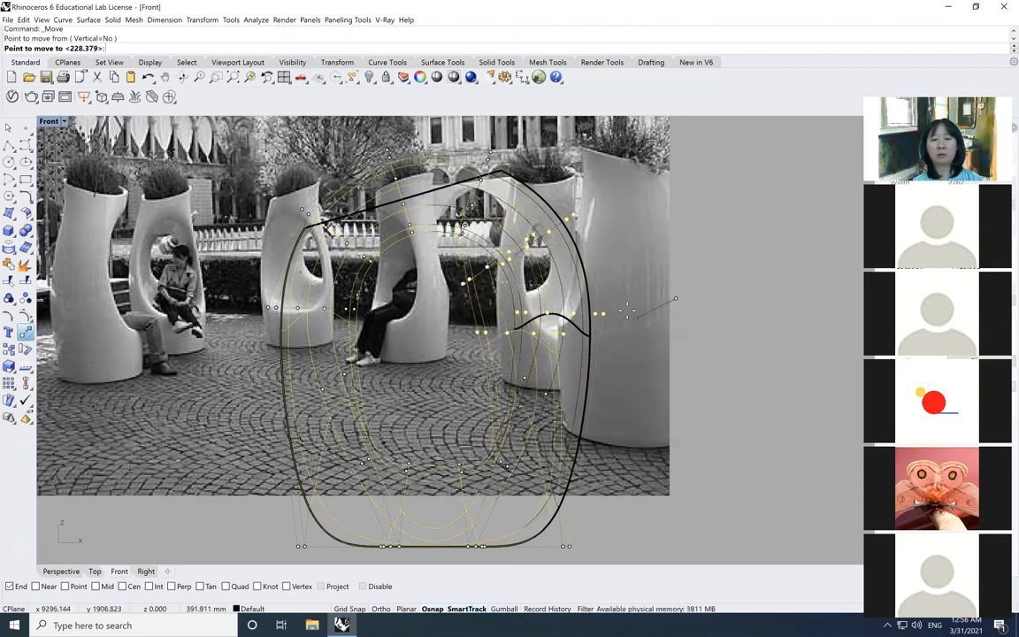
pyautogui.click(637, 323)
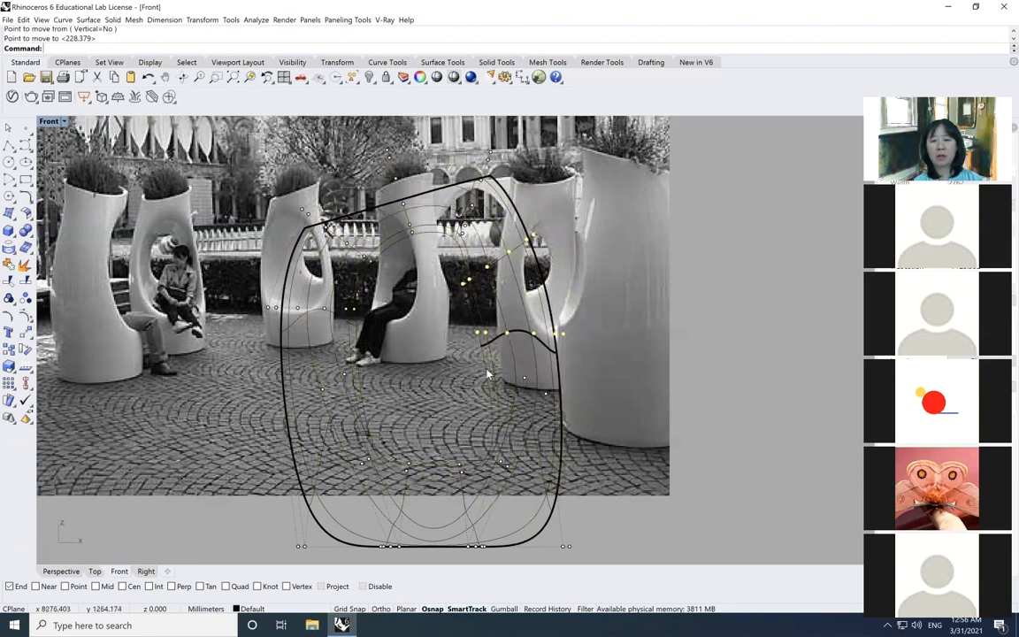
# Clear the point selection and shift the whole surface slightly right and up over the photo in the Front viewport.
pyautogui.click(435, 330)
pyautogui.moveTo(556, 431); pyautogui.dragTo(584, 419)
# Try to move the lower-right control points between the seat and the base horizontally outward in the Front viewport.
pyautogui.moveTo(502, 355); pyautogui.dragTo(650, 470)
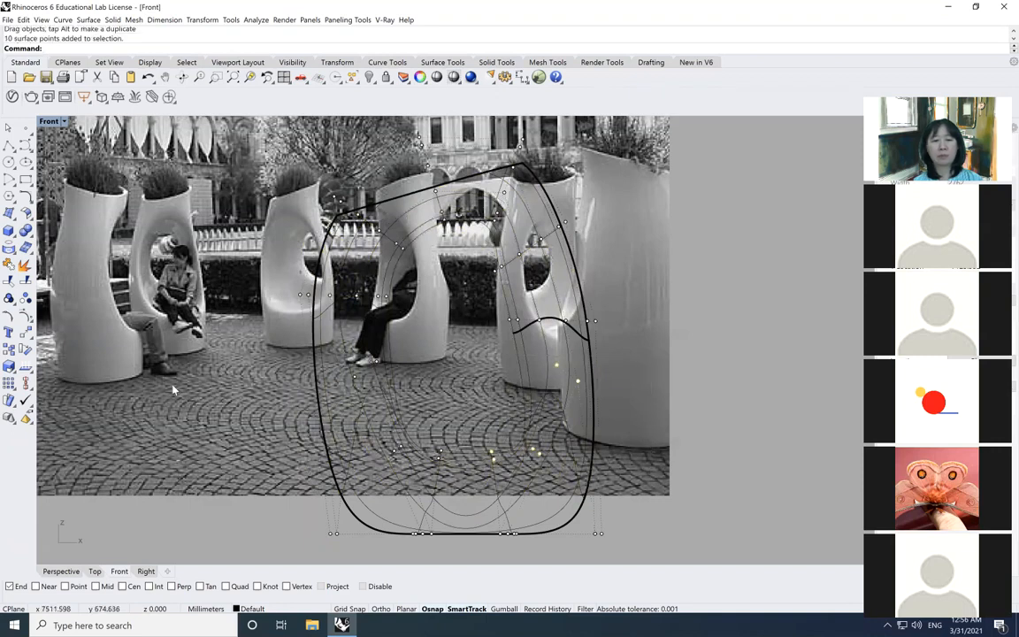
pyautogui.rightClick(612, 413)
pyautogui.click(613, 414)
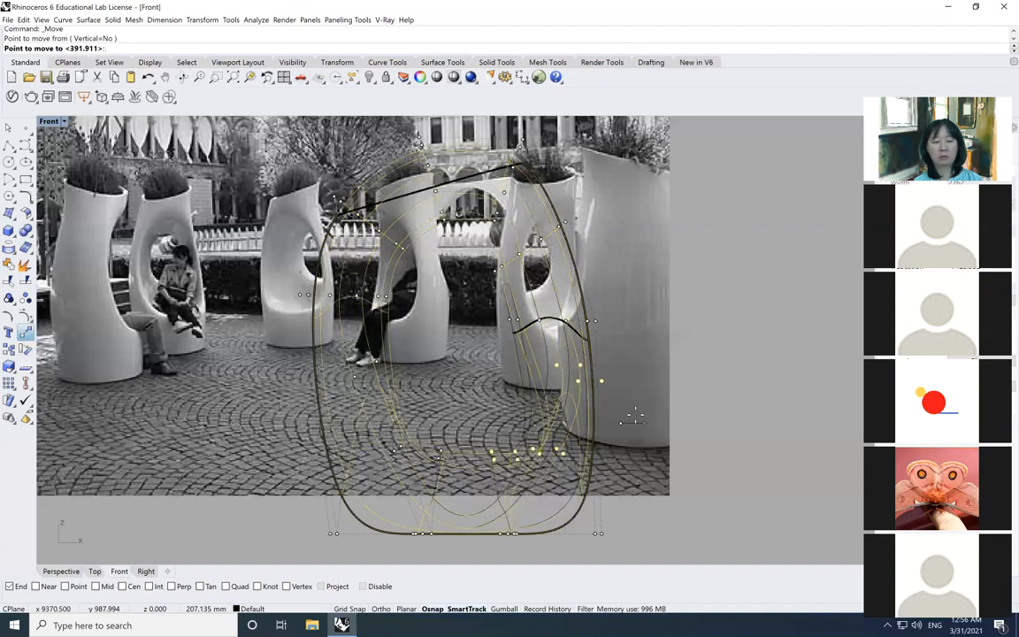
pyautogui.click(646, 429)
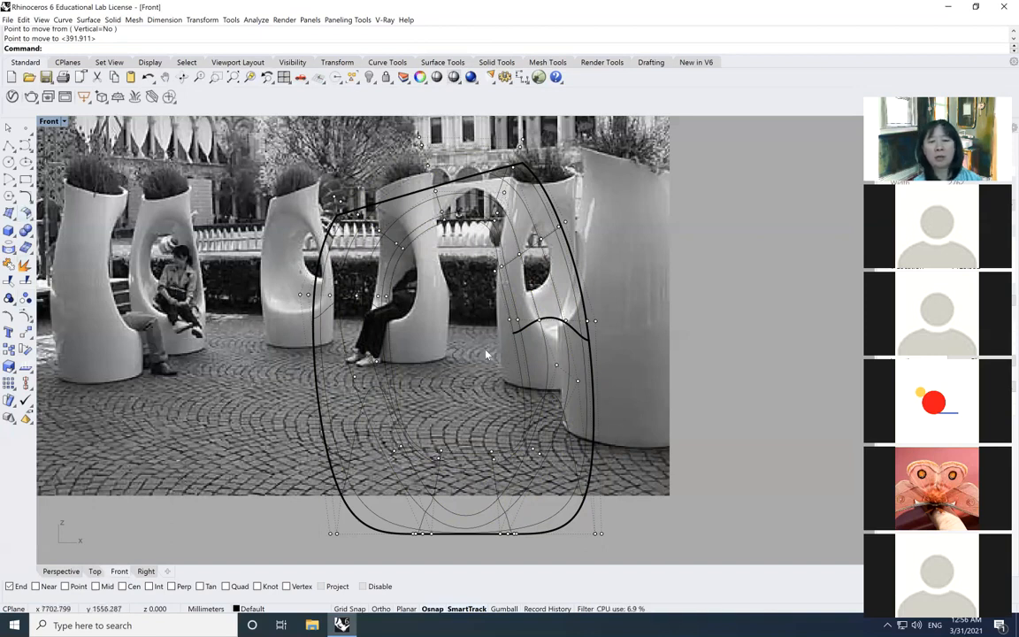
# Select the right-side control points from seat height down to the base and move them straight right about 489 mm.
pyautogui.moveTo(482, 347); pyautogui.dragTo(683, 556)
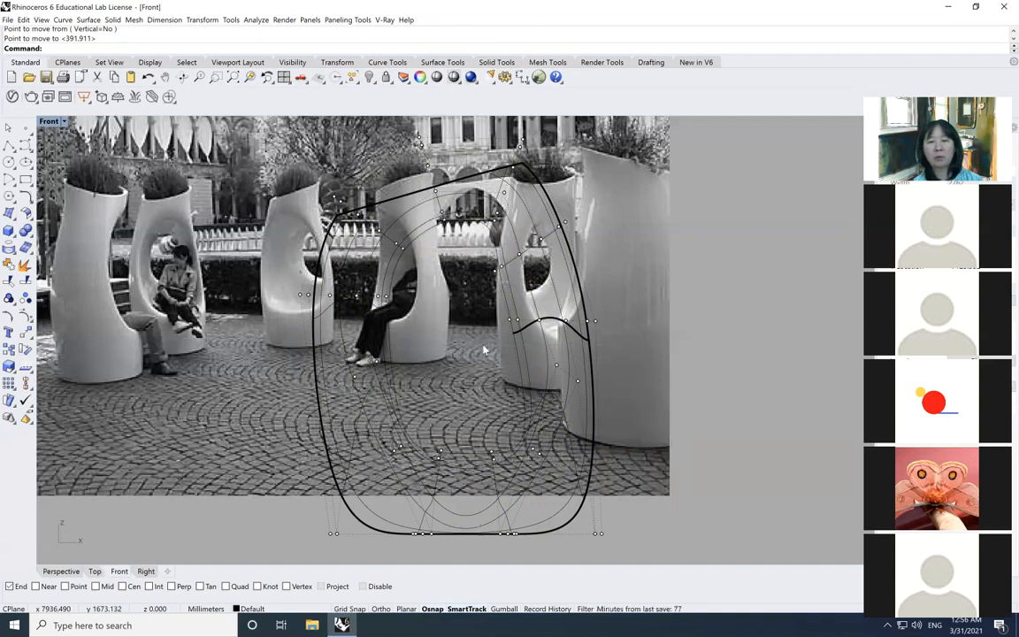
pyautogui.moveTo(478, 278); pyautogui.dragTo(699, 545)
pyautogui.click(26, 332)
pyautogui.click(616, 376)
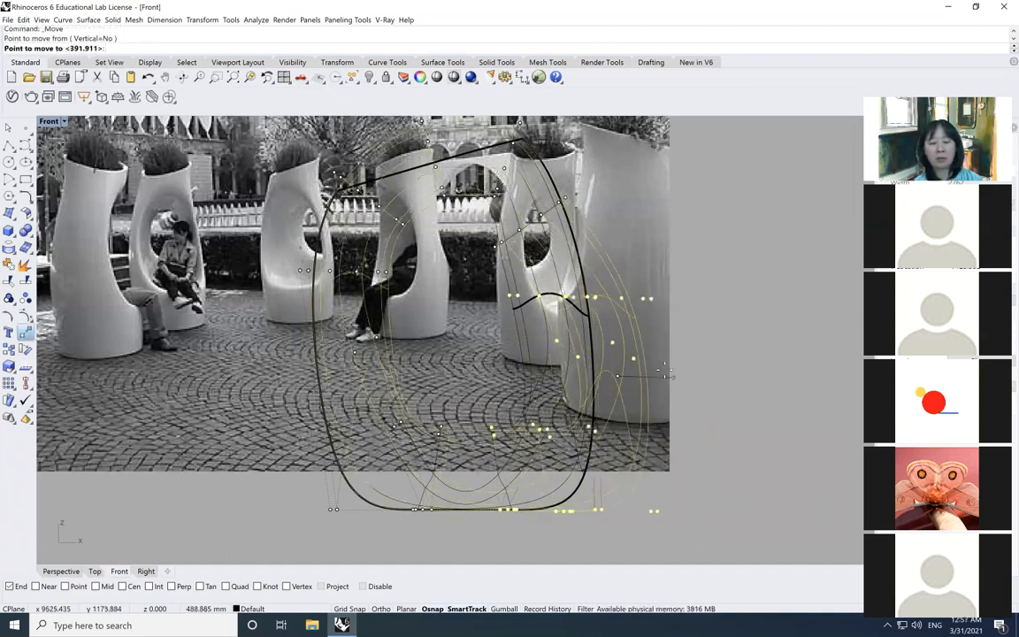
pyautogui.click(665, 376)
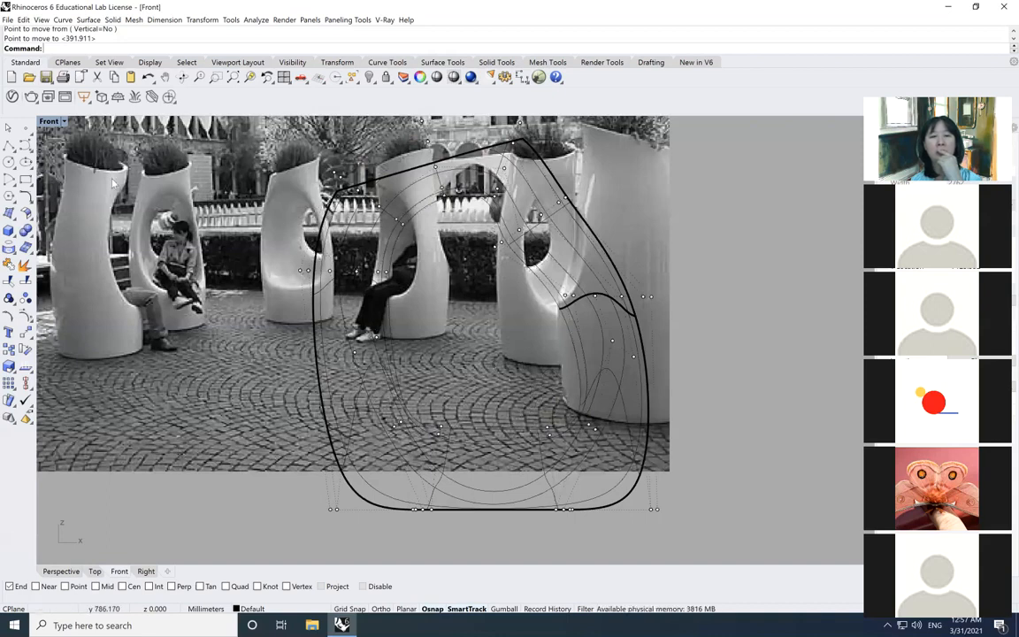
# Show all four viewports, select the two back rows of control points in the Top viewport, and move them about 544 mm in +Y.
pyautogui.doubleClick(54, 123)
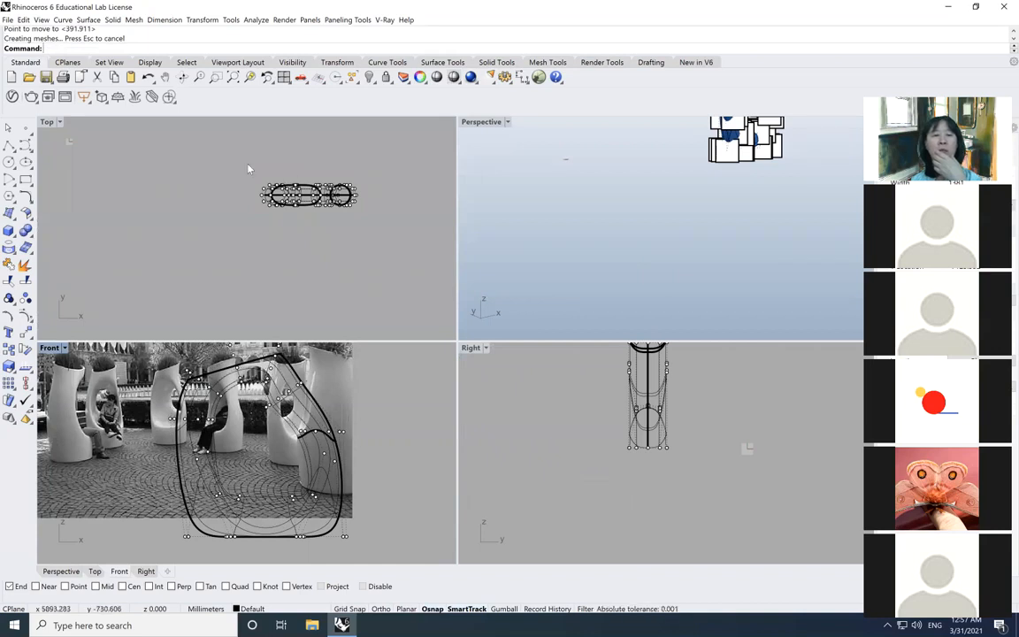
pyautogui.scroll(5, 261, 177)
pyautogui.scroll(-5, 273, 188)
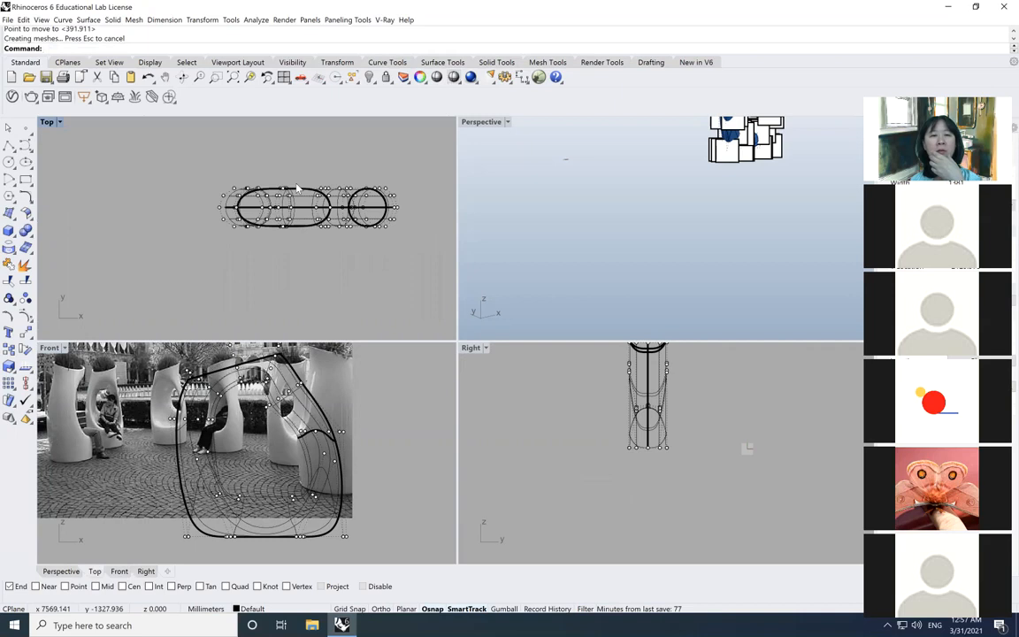
pyautogui.moveTo(216, 169); pyautogui.dragTo(413, 207)
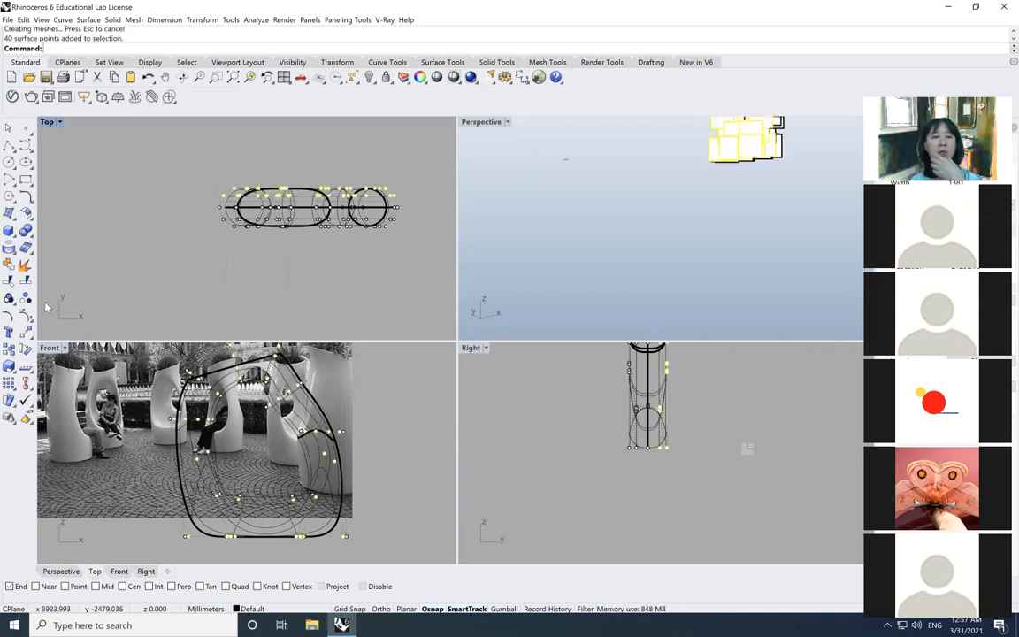
pyautogui.write('m')
pyautogui.press('Return')
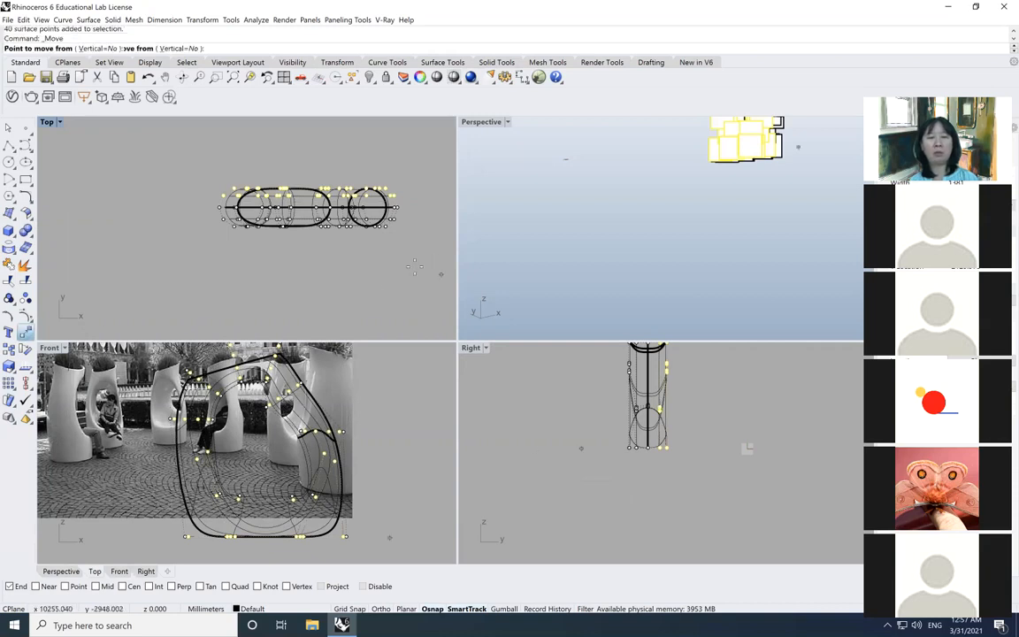
pyautogui.click(416, 252)
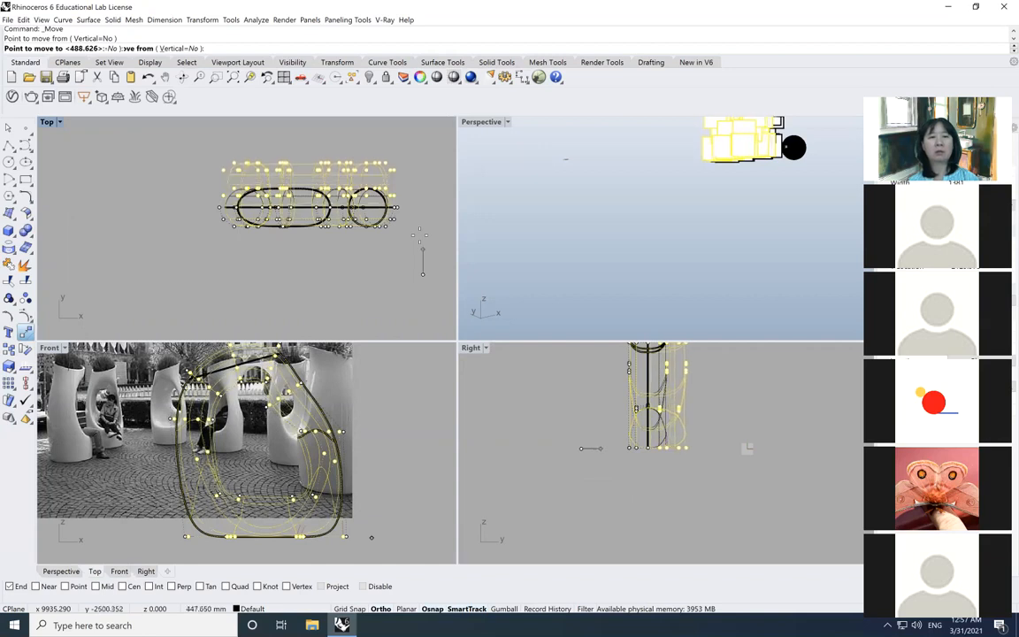
pyautogui.click(419, 234)
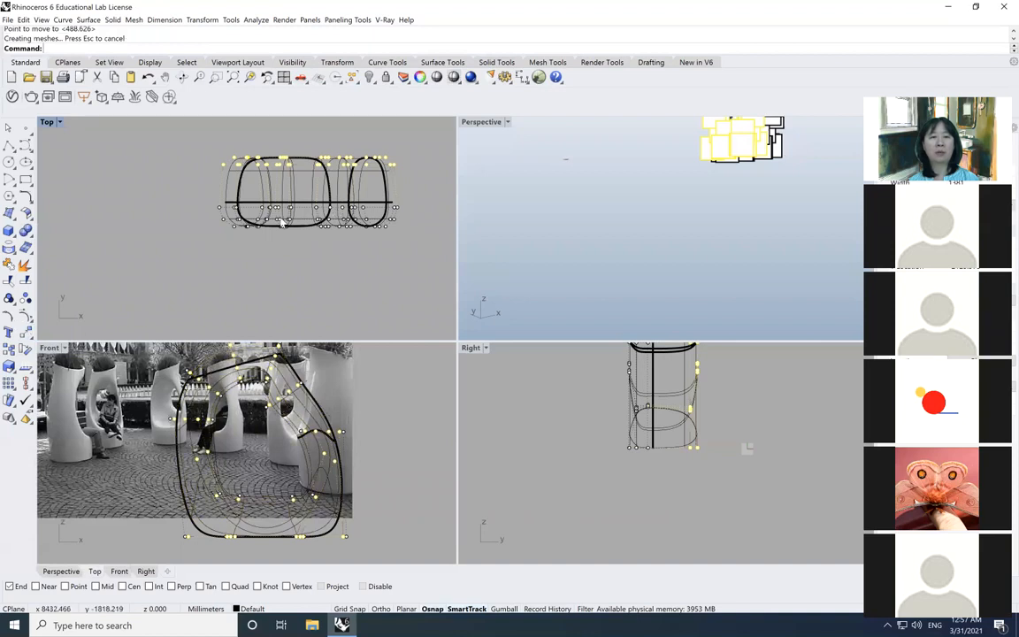
# Select the front row of control points in the Top viewport and move it straight forward about 311 mm in -Y.
pyautogui.scroll(2, 226, 228)
pyautogui.moveTo(219, 229); pyautogui.dragTo(444, 255)
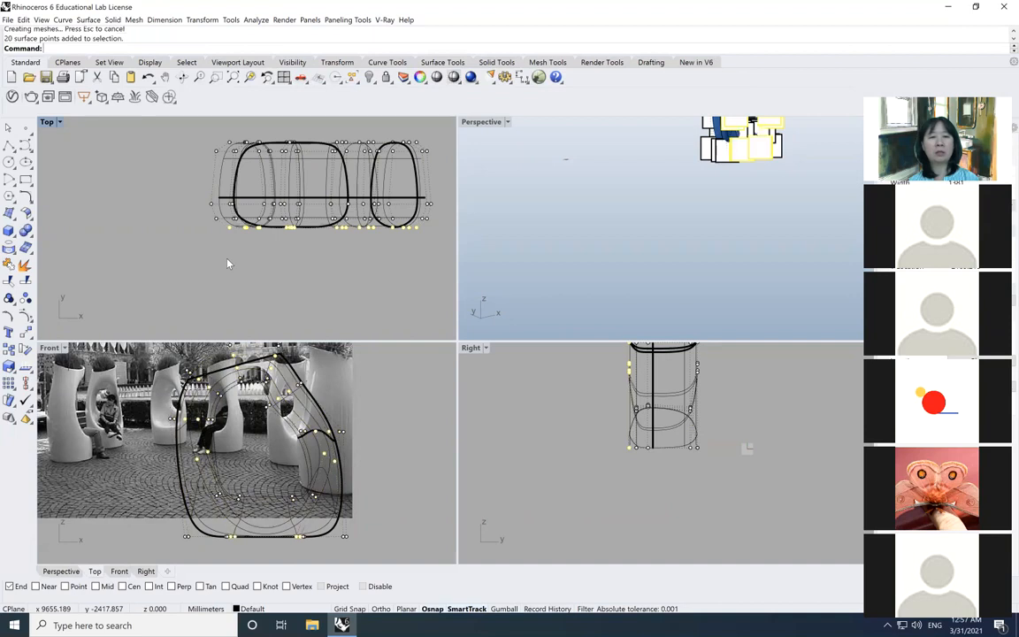
pyautogui.click(129, 230)
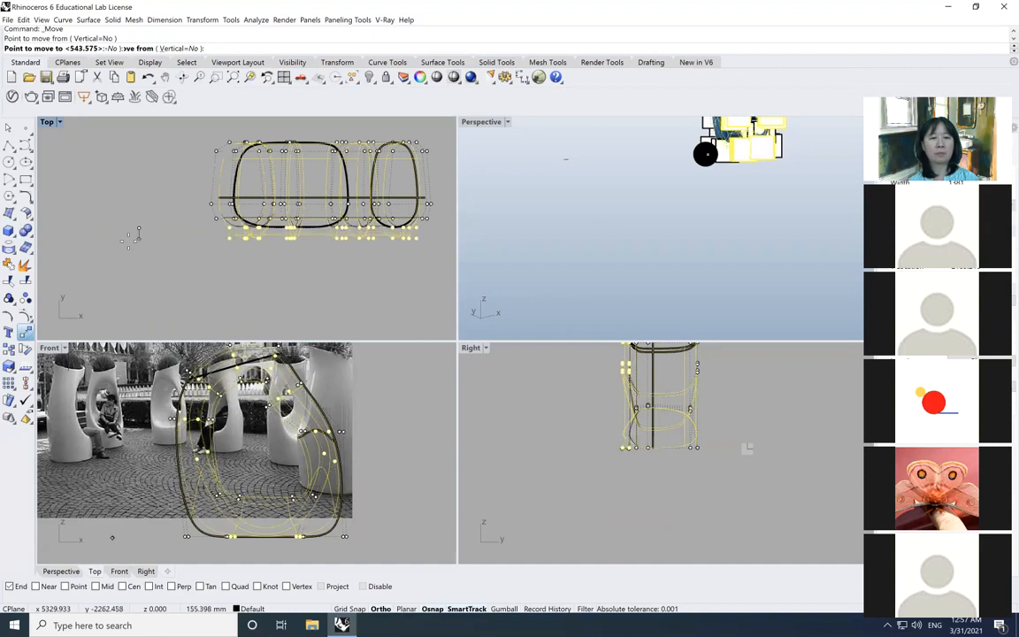
pyautogui.click(139, 239)
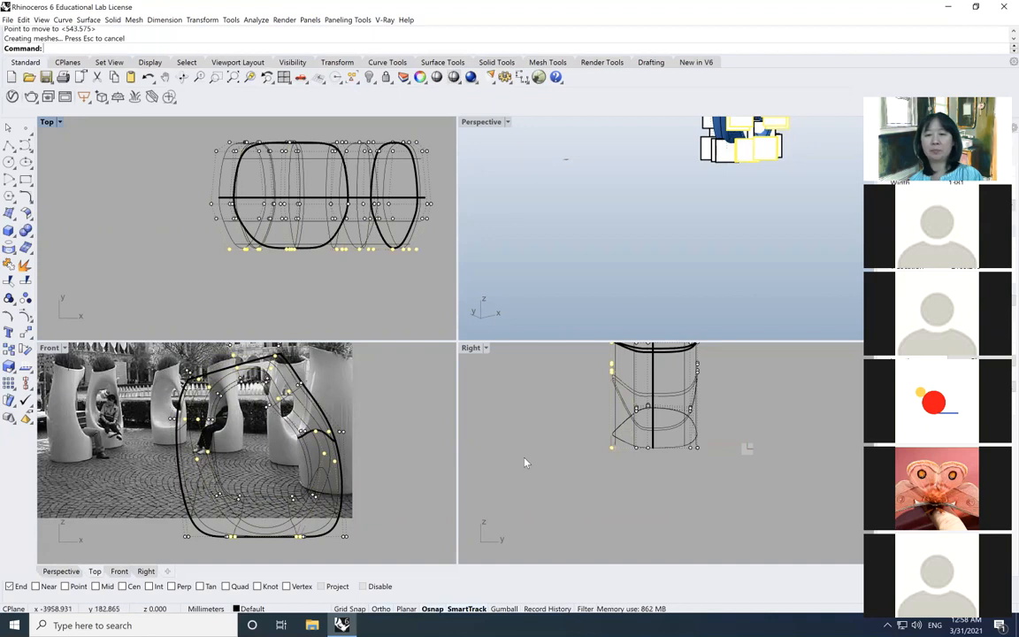
# Select the front and middle control points of the lower body in the Right viewport and move them horizontally forward in -Y to flare the base.
pyautogui.scroll(-5, 524, 462)
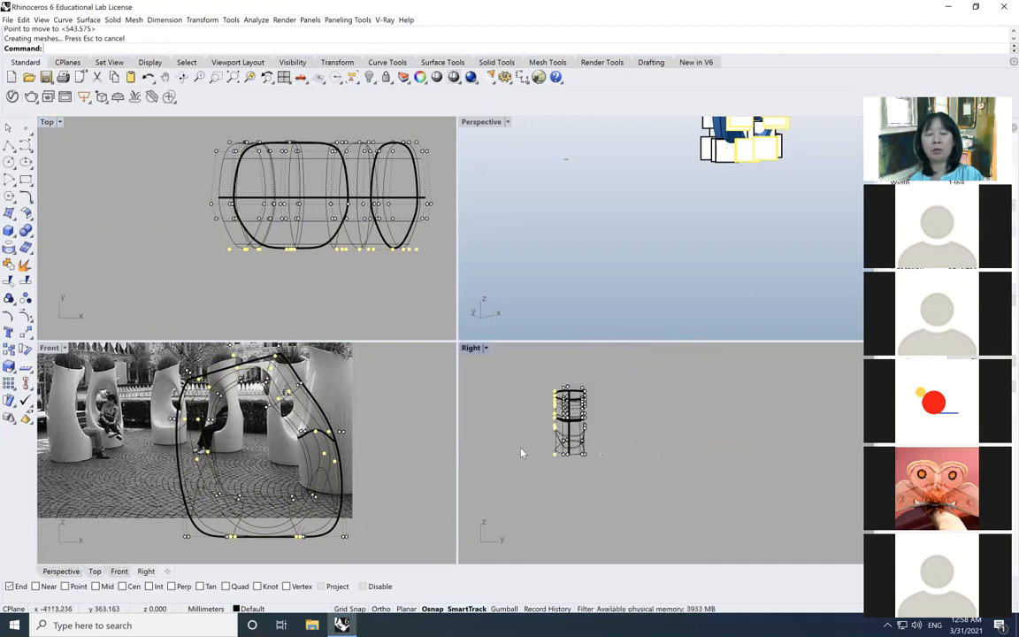
pyautogui.scroll(1, 522, 453)
pyautogui.click(530, 452)
pyautogui.scroll(1, 535, 432)
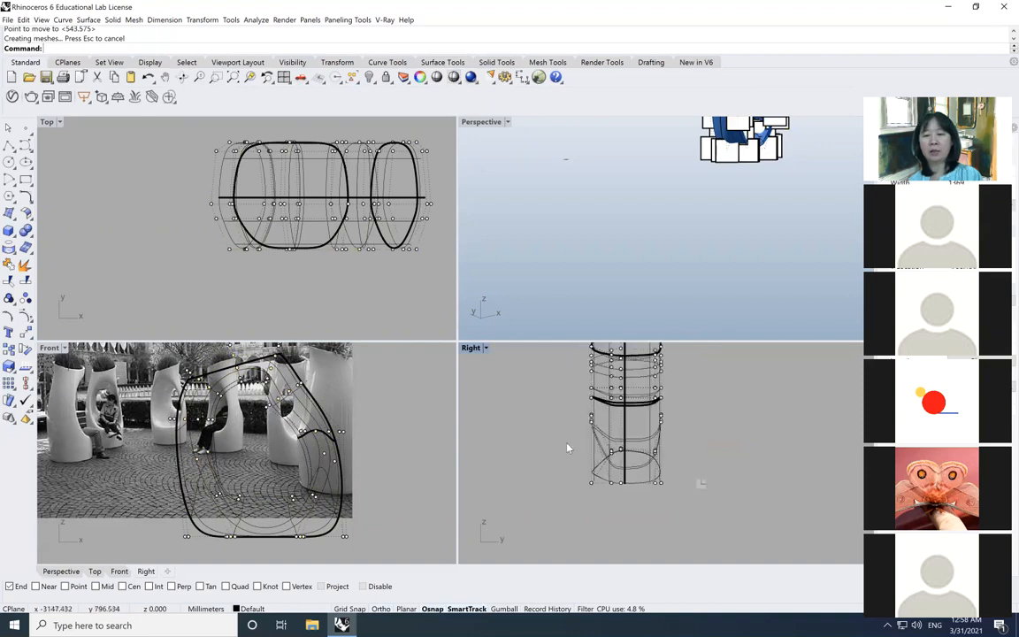
pyautogui.moveTo(574, 406); pyautogui.dragTo(599, 504)
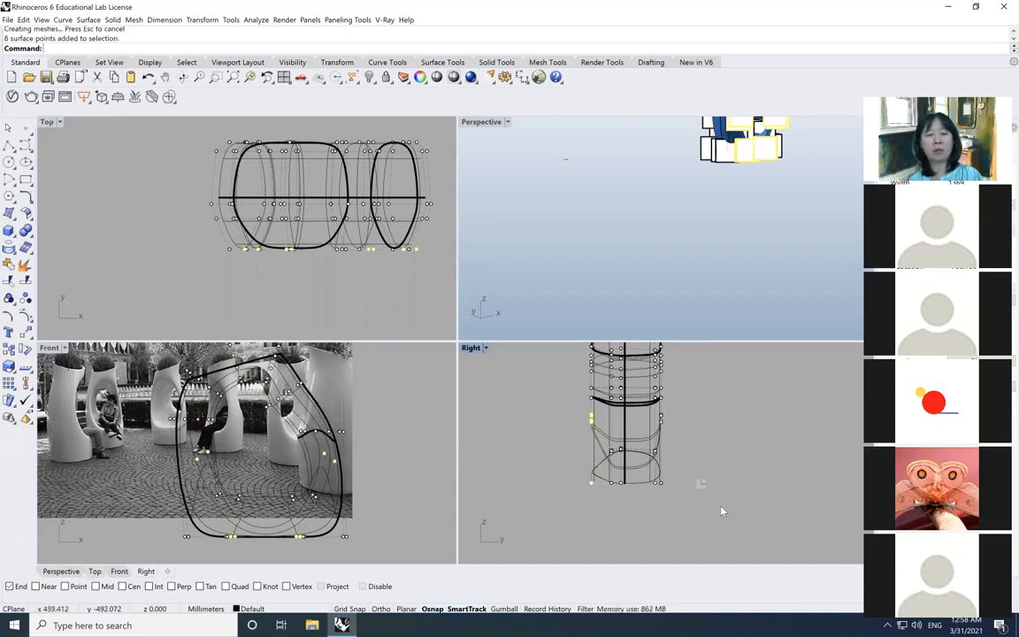
pyautogui.click(550, 436)
pyautogui.moveTo(571, 405); pyautogui.dragTo(632, 499)
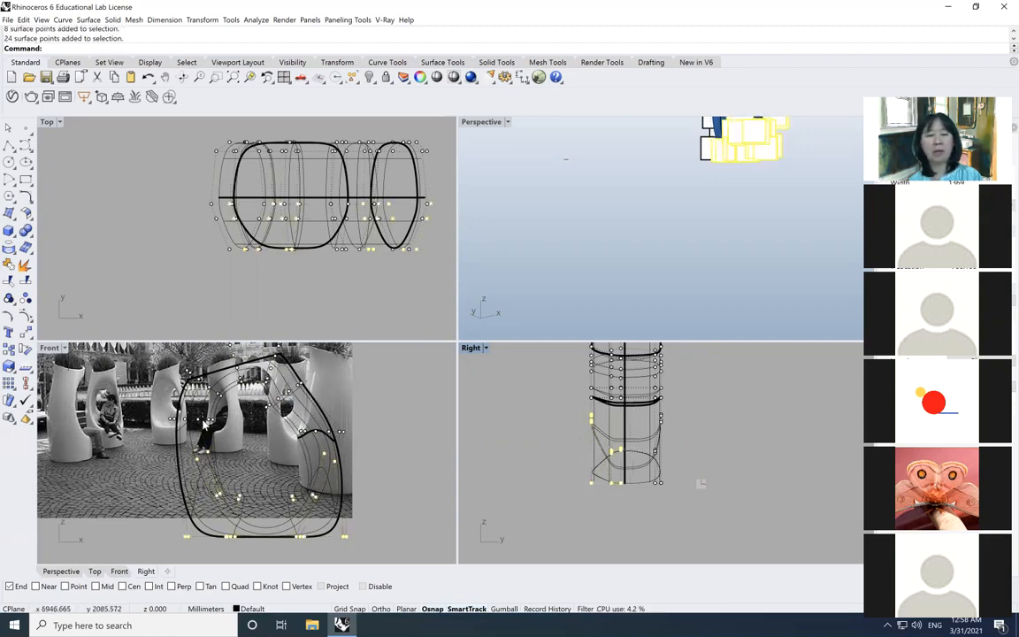
pyautogui.click(26, 333)
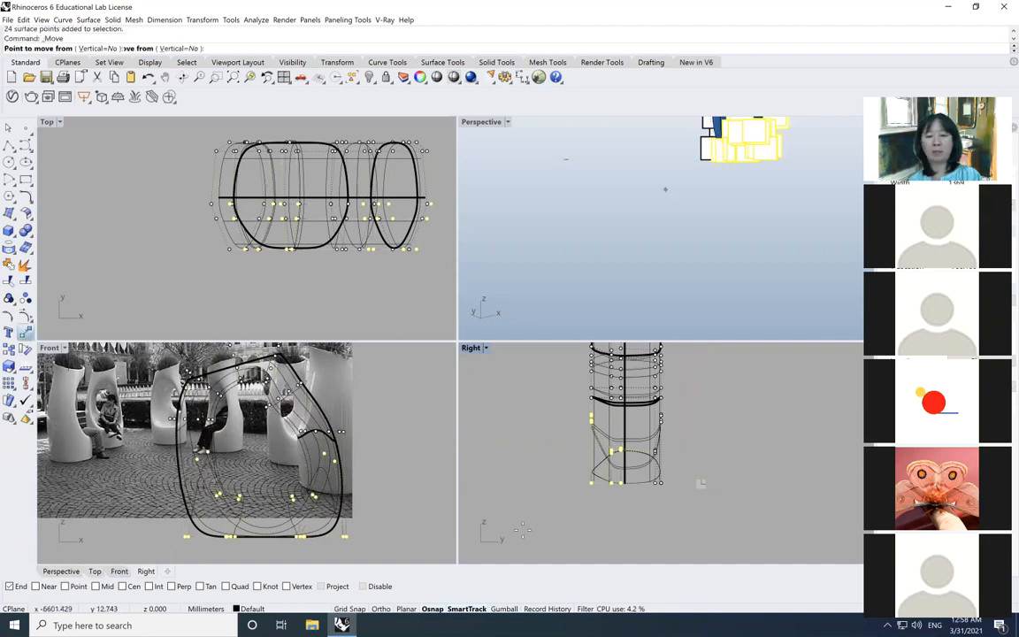
pyautogui.click(621, 524)
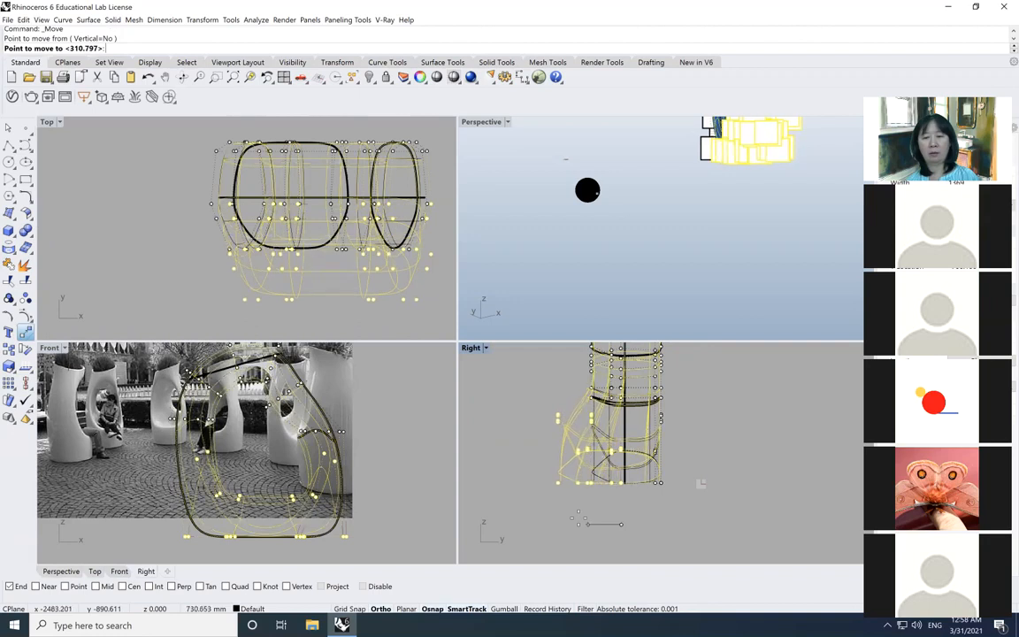
pyautogui.click(580, 524)
pyautogui.click(605, 534)
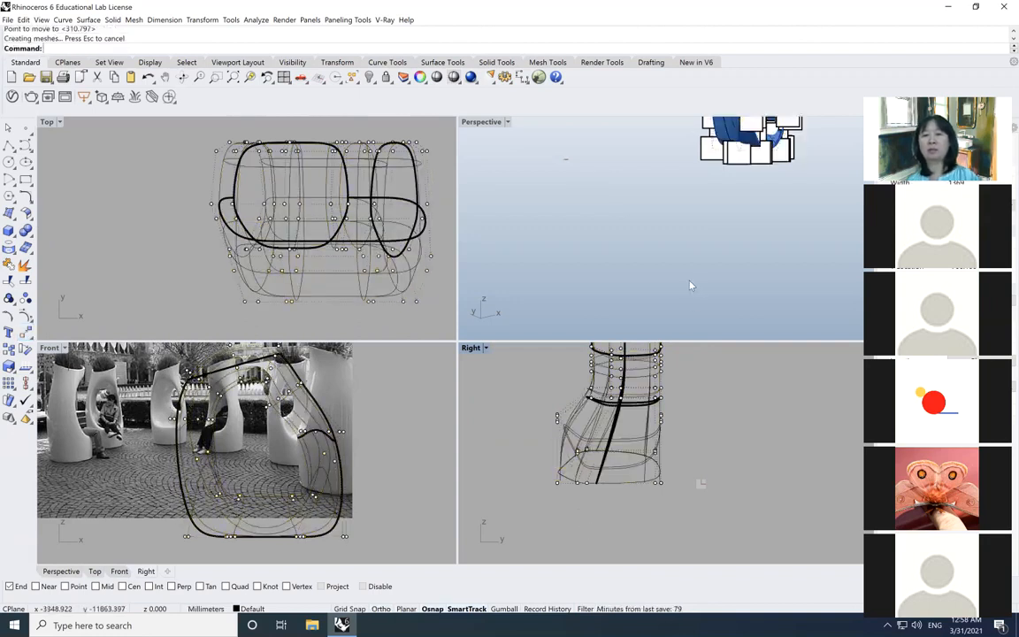
pyautogui.moveTo(691, 285); pyautogui.dragTo(689, 298, button='right')
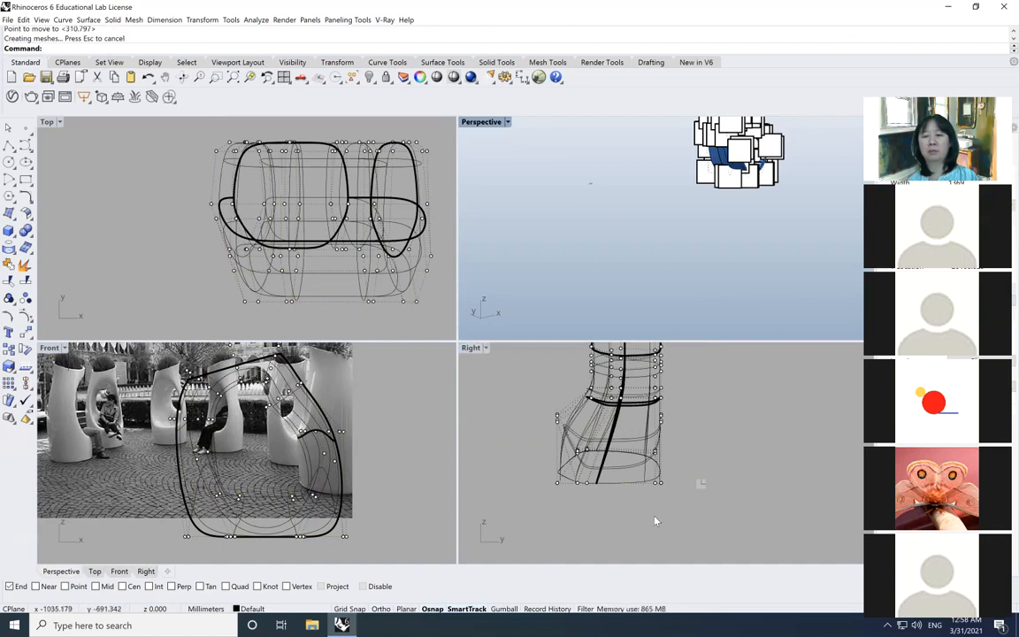
pyautogui.scroll(-4, 656, 521)
pyautogui.scroll(2, 620, 428)
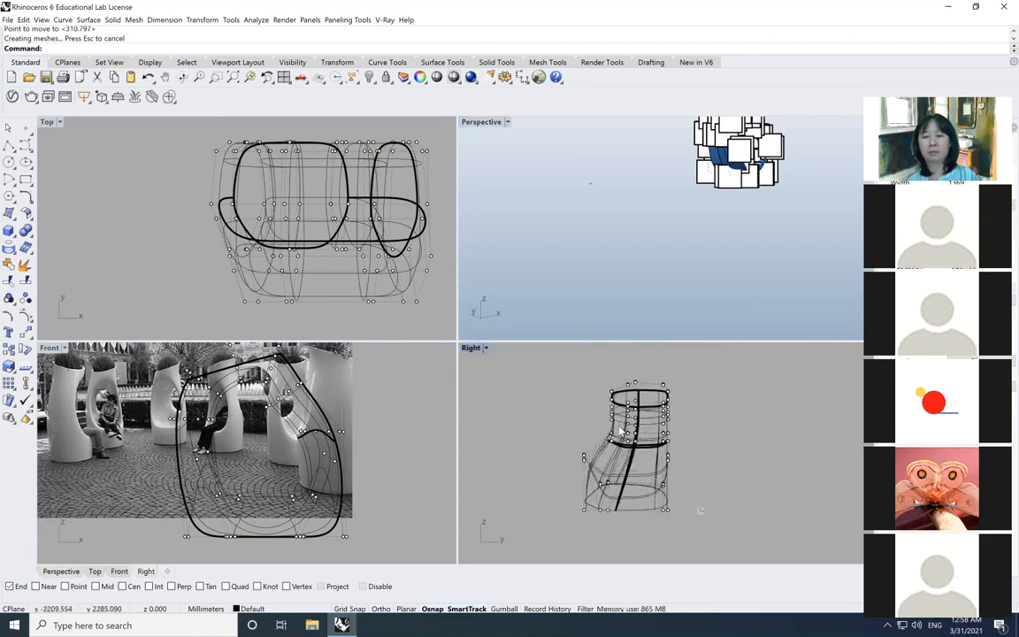
# Maximize the Perspective viewport, examine the seat and flared base from several angles, and return to the four-viewport layout.
pyautogui.click(614, 171)
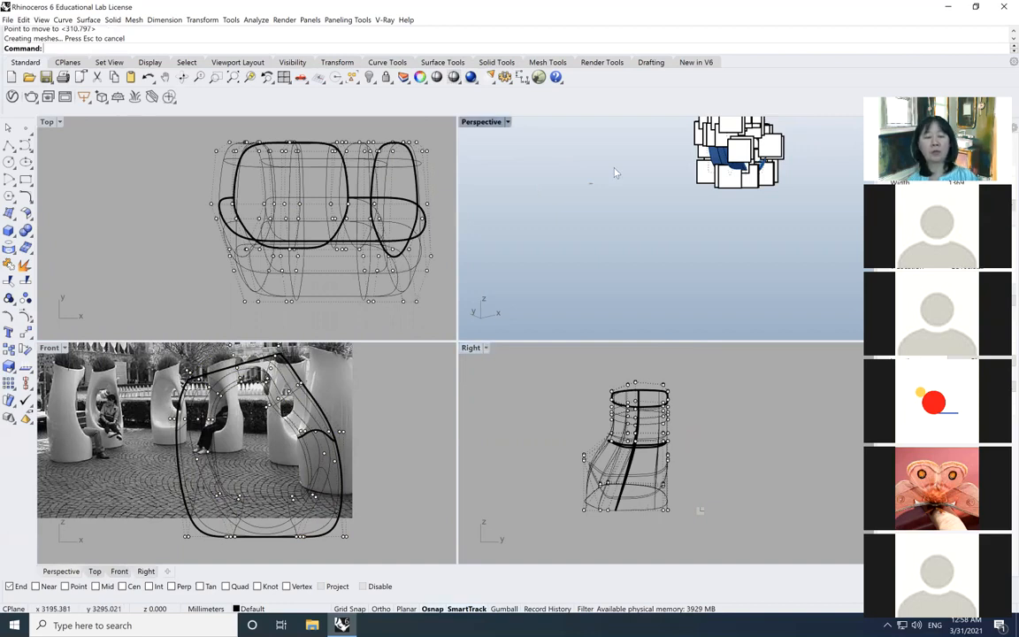
pyautogui.doubleClick(496, 122)
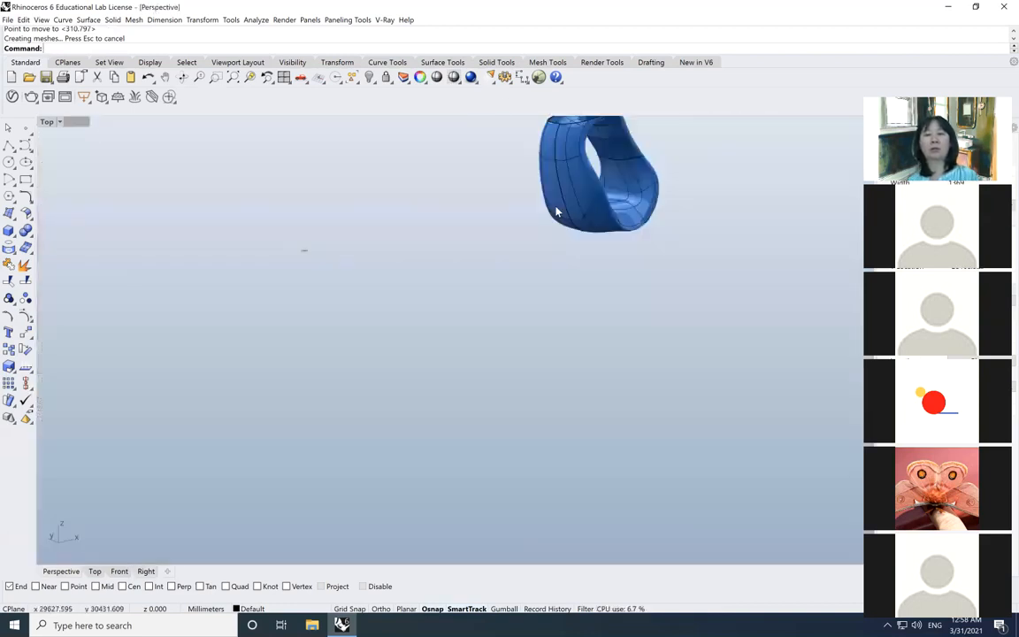
pyautogui.click(165, 77)
pyautogui.moveTo(576, 264); pyautogui.dragTo(505, 328)
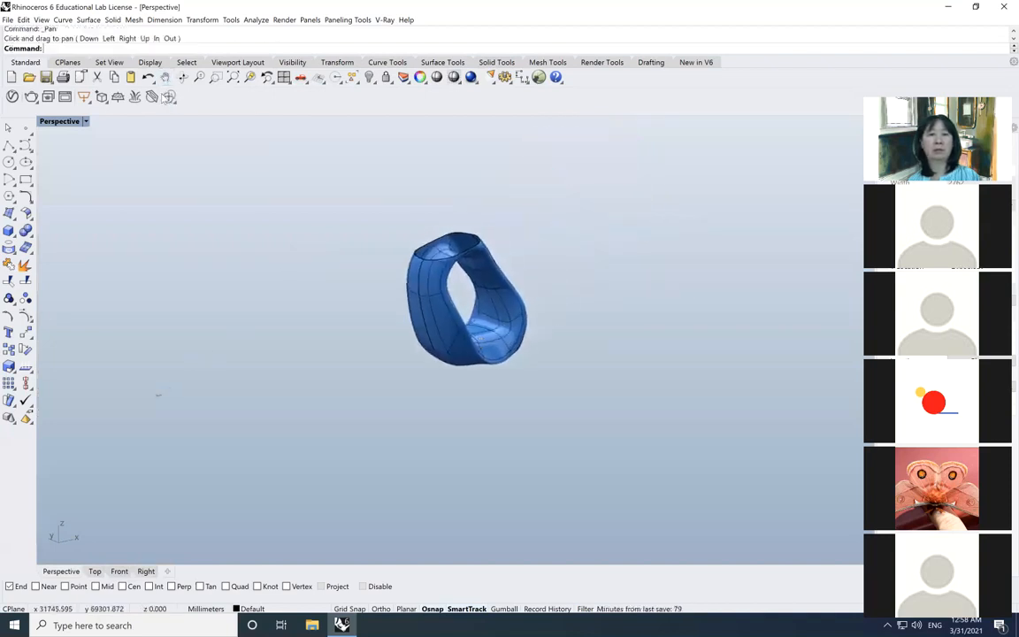
pyautogui.click(183, 78)
pyautogui.moveTo(445, 294); pyautogui.dragTo(383, 297)
pyautogui.scroll(5, 501, 378)
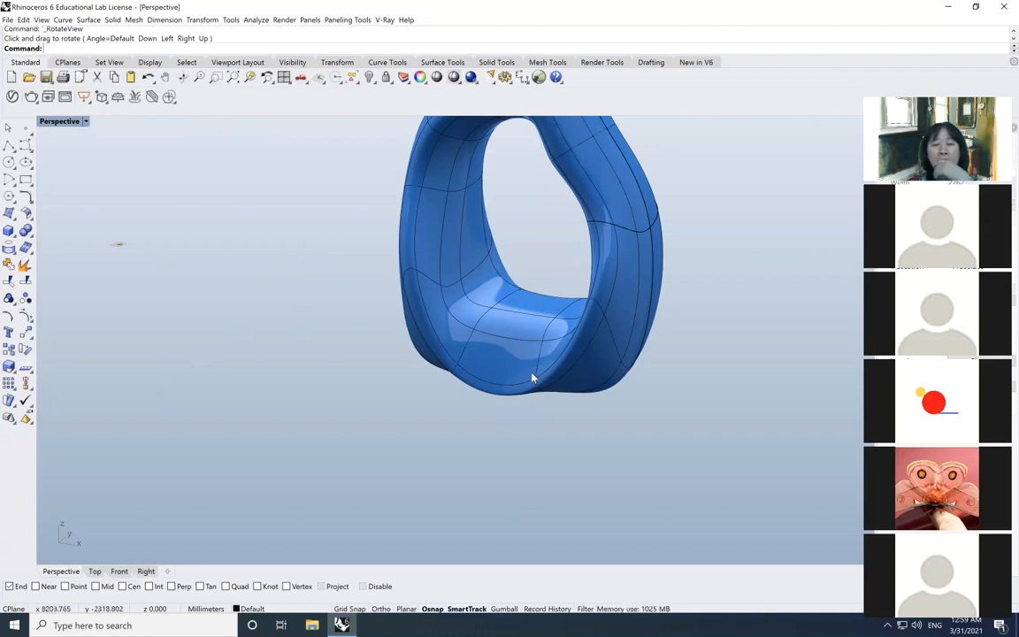
pyautogui.click(181, 77)
pyautogui.moveTo(512, 303)
pyautogui.mouseDown()
pyautogui.moveTo(469, 299)
pyautogui.moveTo(521, 301)
pyautogui.moveTo(530, 312)
pyautogui.mouseUp()
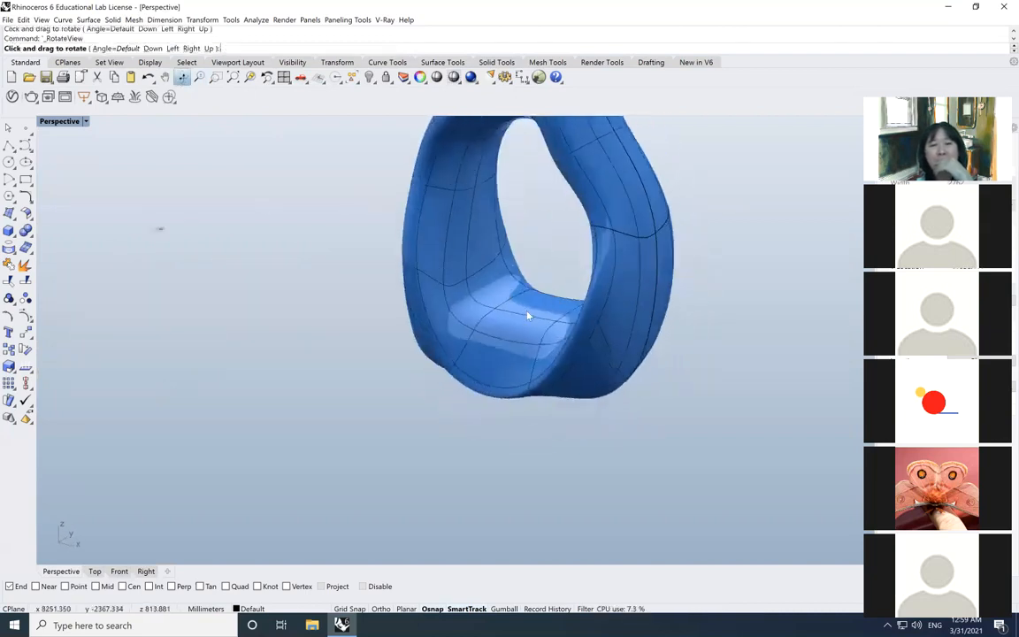
pyautogui.press('Return')
pyautogui.moveTo(205, 617)
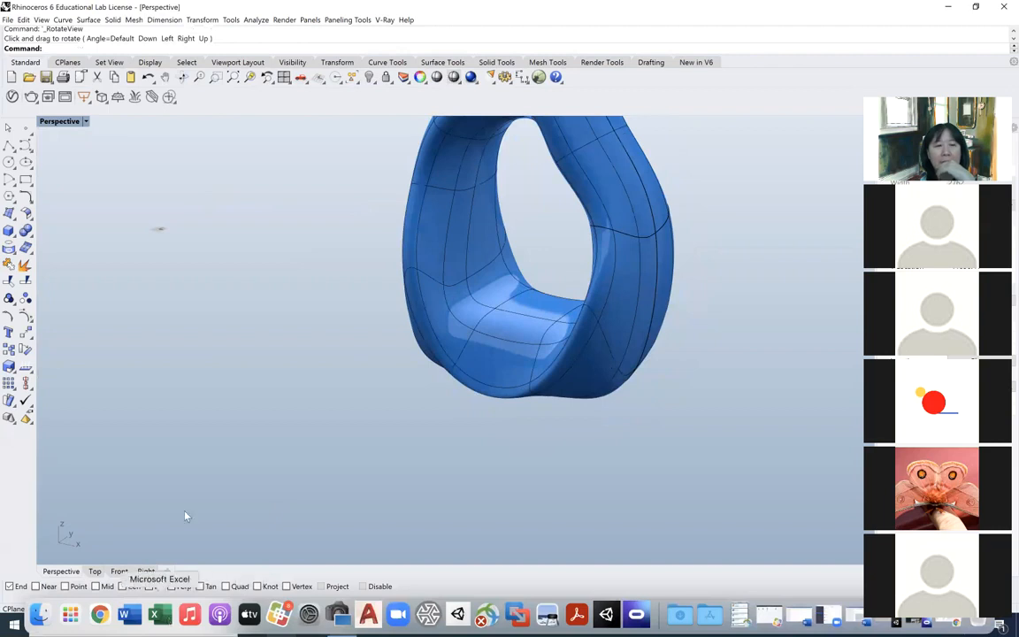
pyautogui.doubleClick(60, 123)
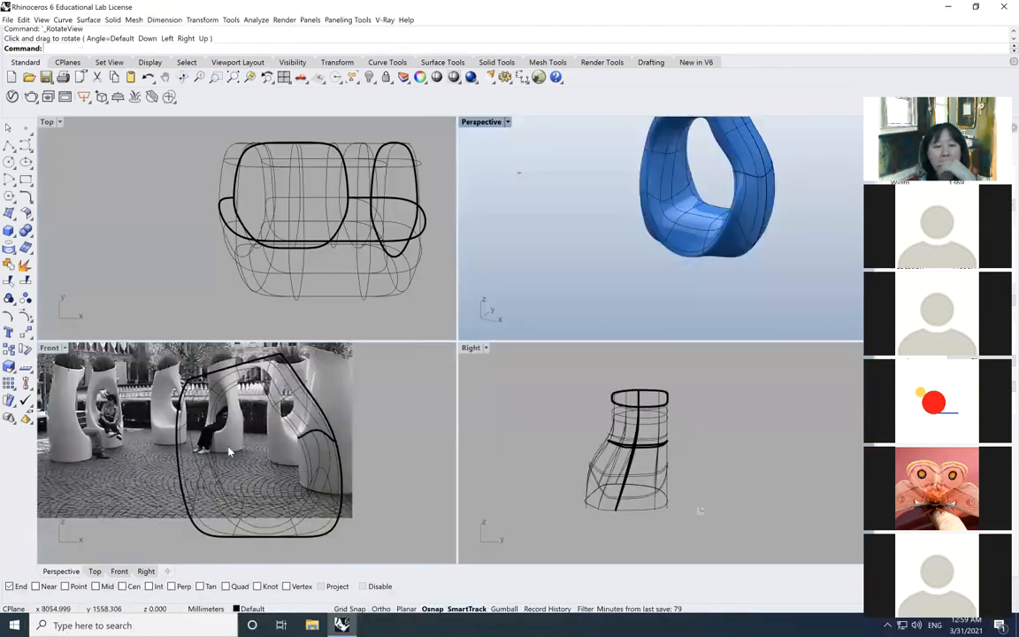
pyautogui.scroll(2, 298, 370)
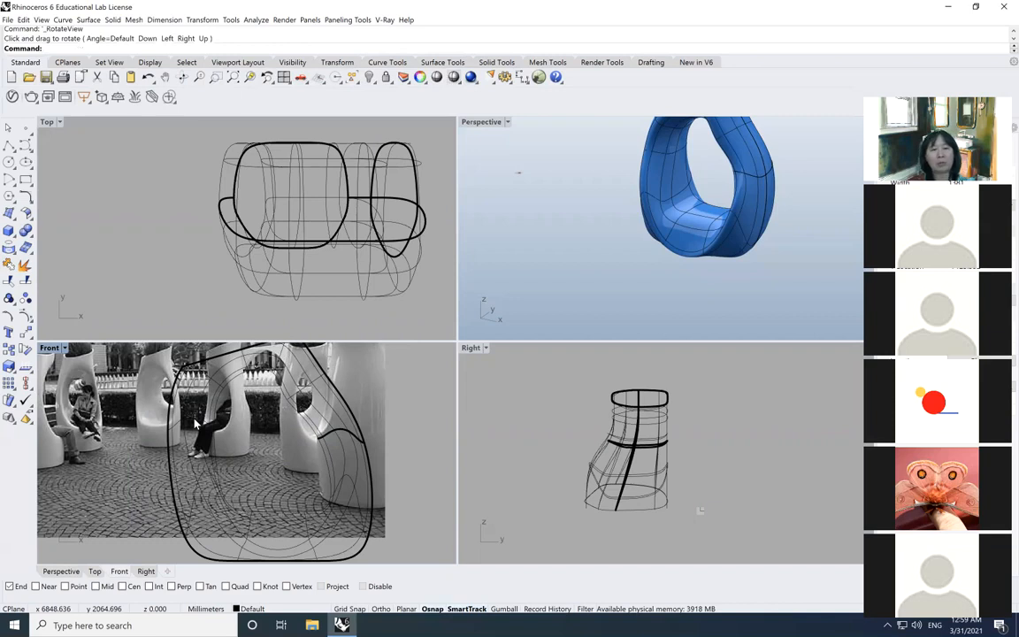
pyautogui.click(632, 463)
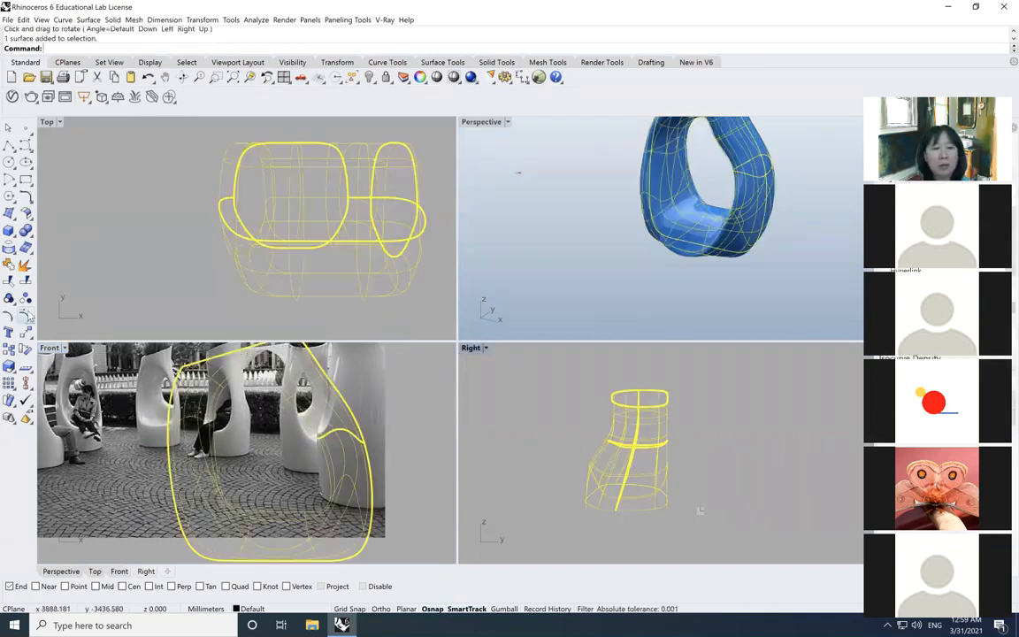
pyautogui.click(24, 283)
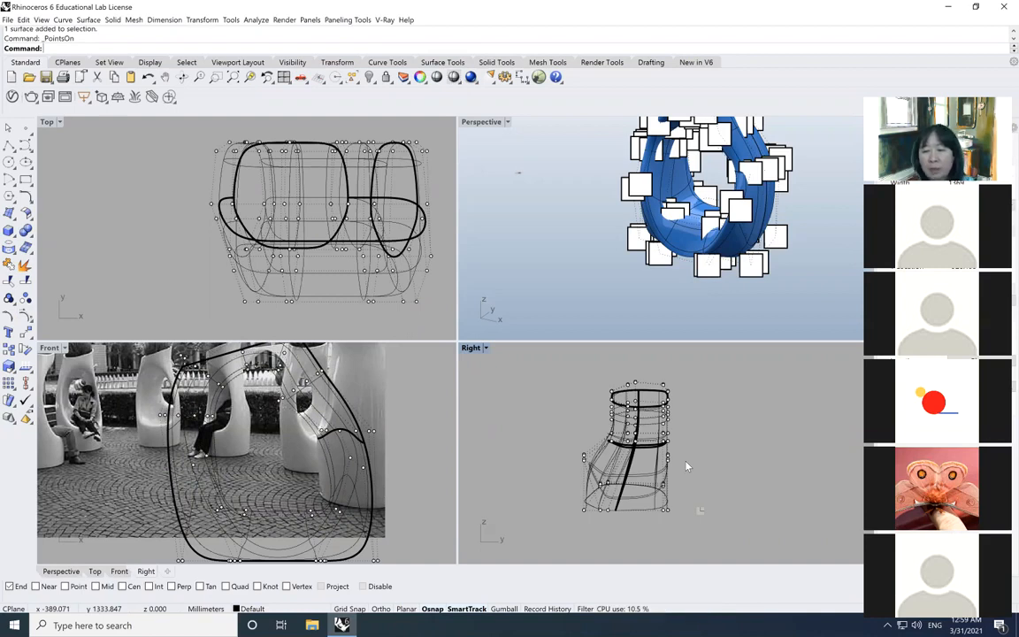
pyautogui.scroll(1, 687, 466)
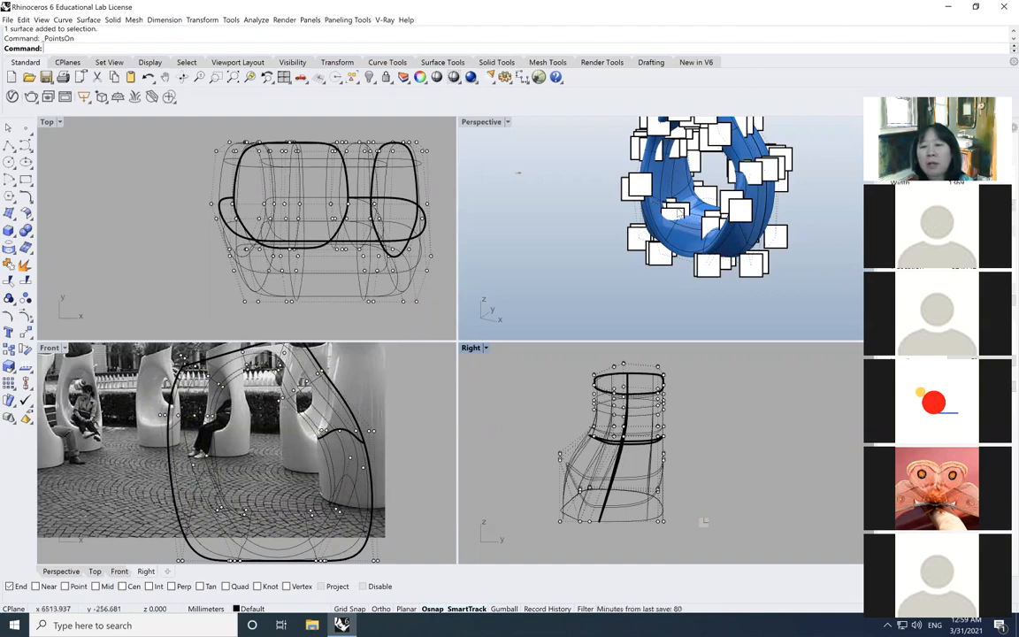
pyautogui.click(679, 214)
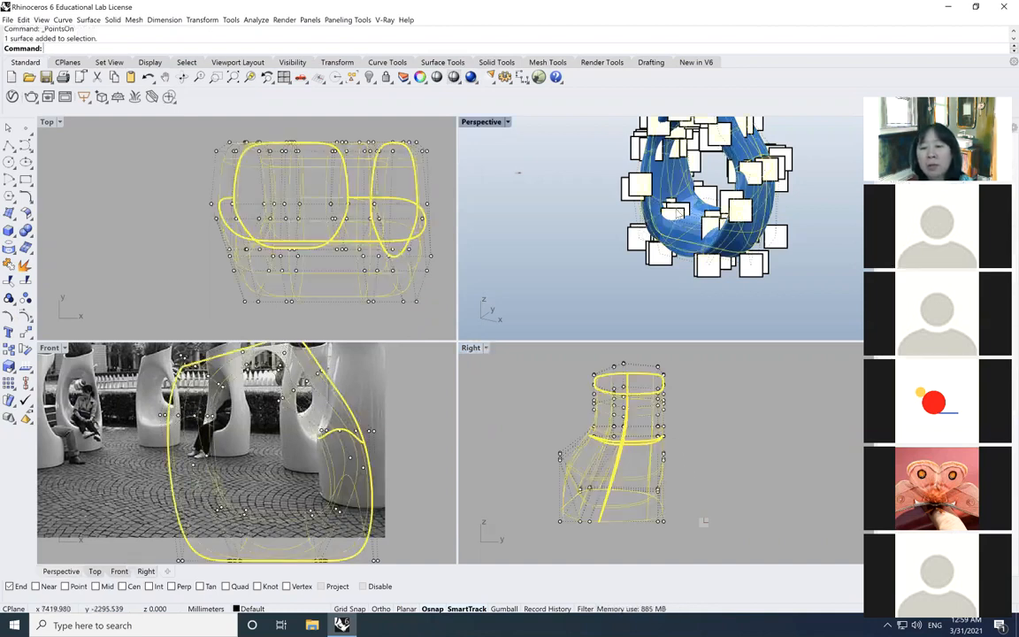
pyautogui.click(678, 215)
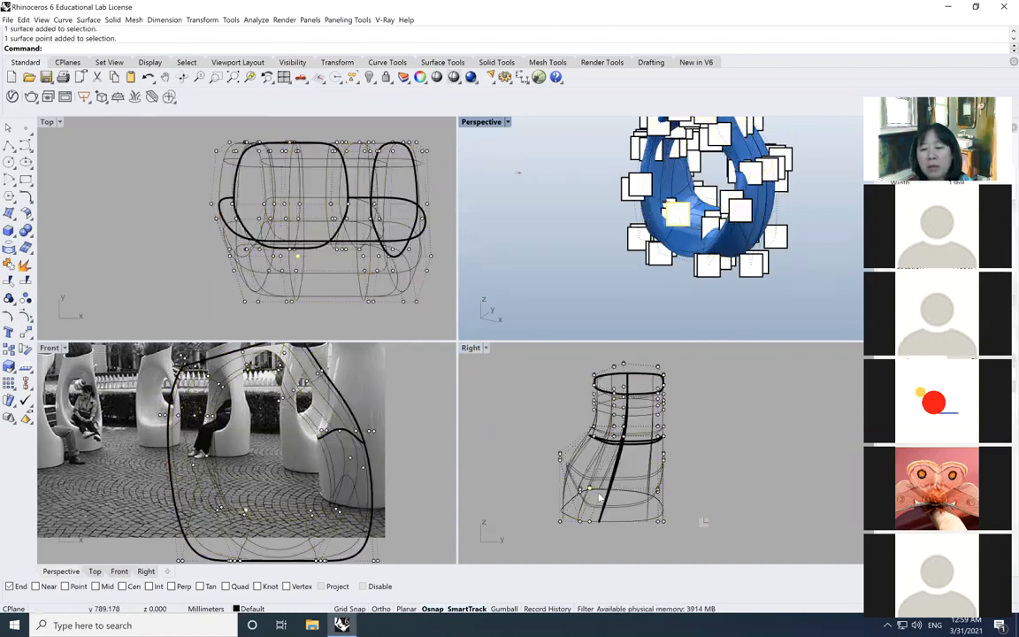
pyautogui.scroll(1, 598, 498)
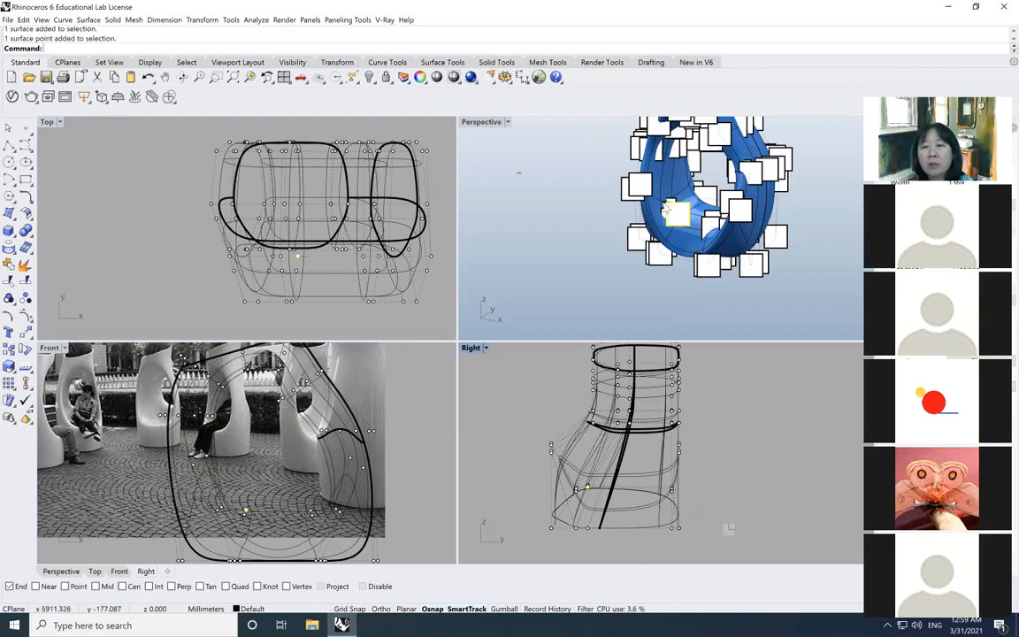
pyautogui.click(666, 209)
pyautogui.scroll(1, 678, 211)
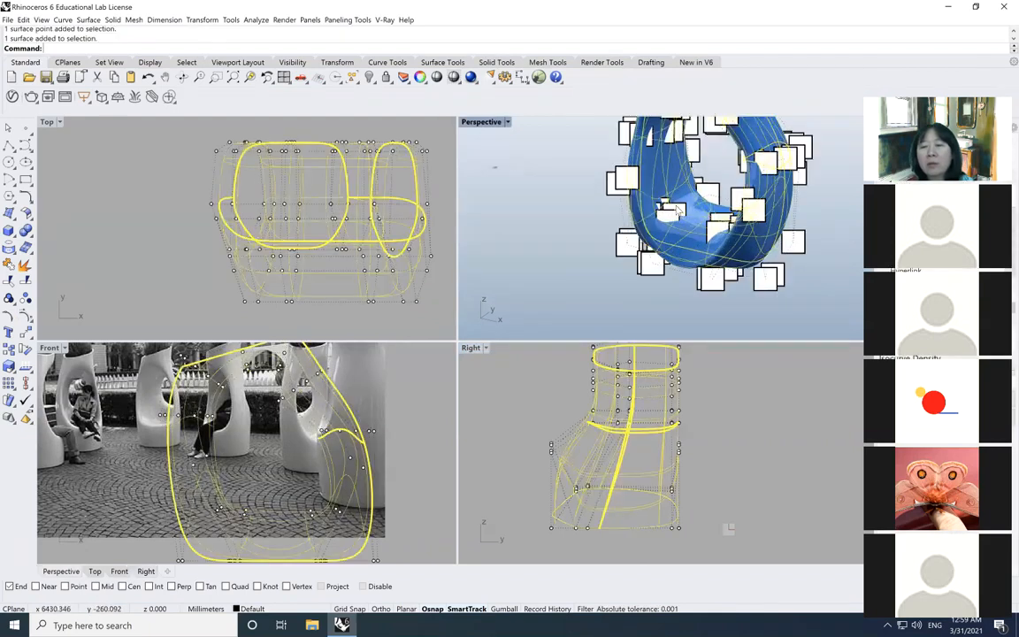
pyautogui.scroll(1, 678, 210)
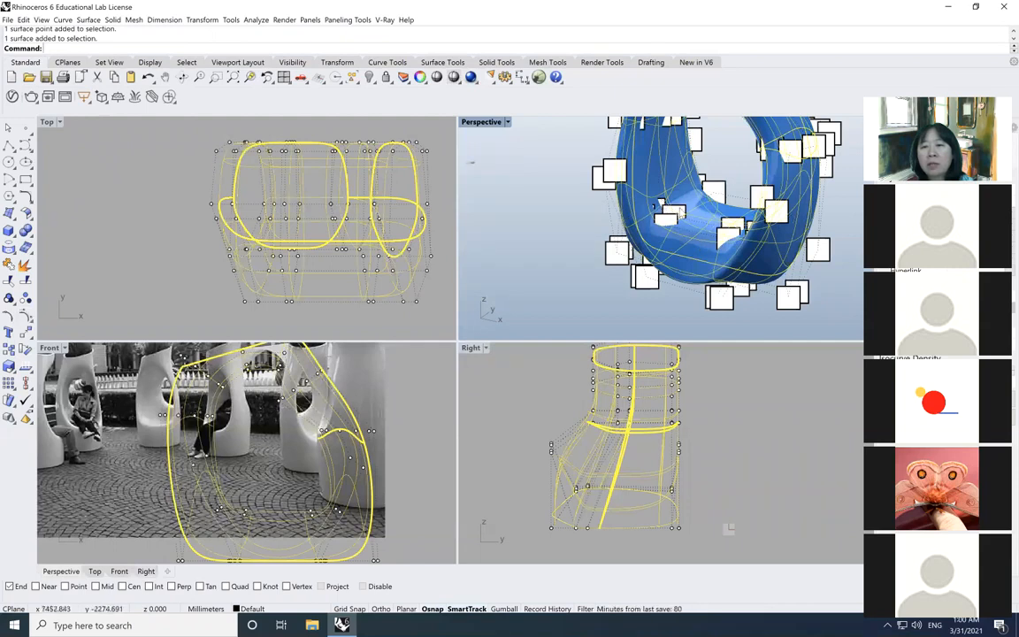
pyautogui.click(673, 221)
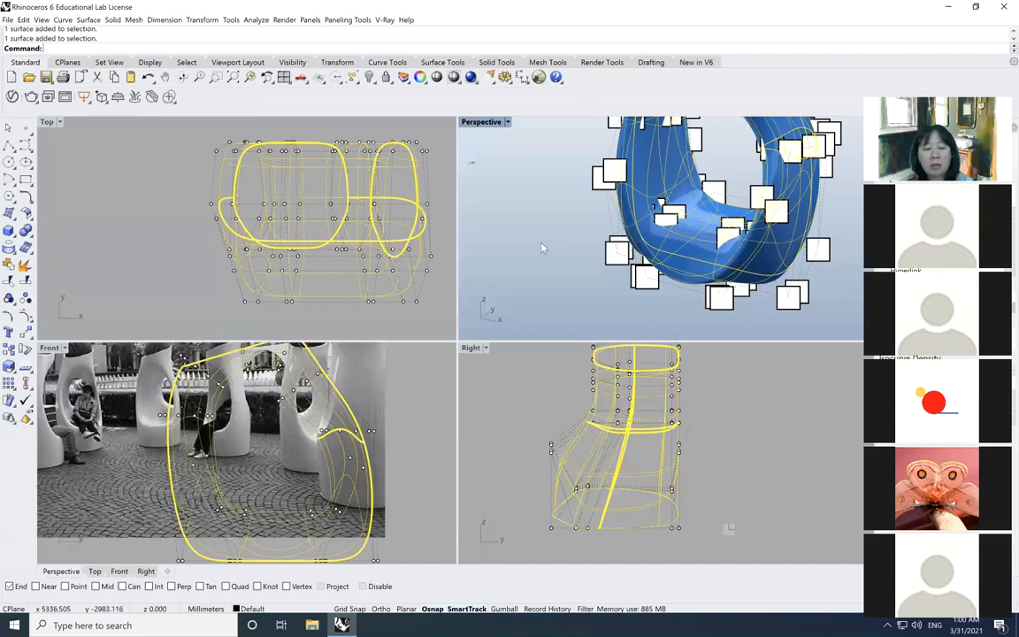
pyautogui.press('Escape')
pyautogui.press('Escape')
# Set the Perspective viewport to Wireframe display and turn on the surface's control points.
pyautogui.scroll(2, 543, 249)
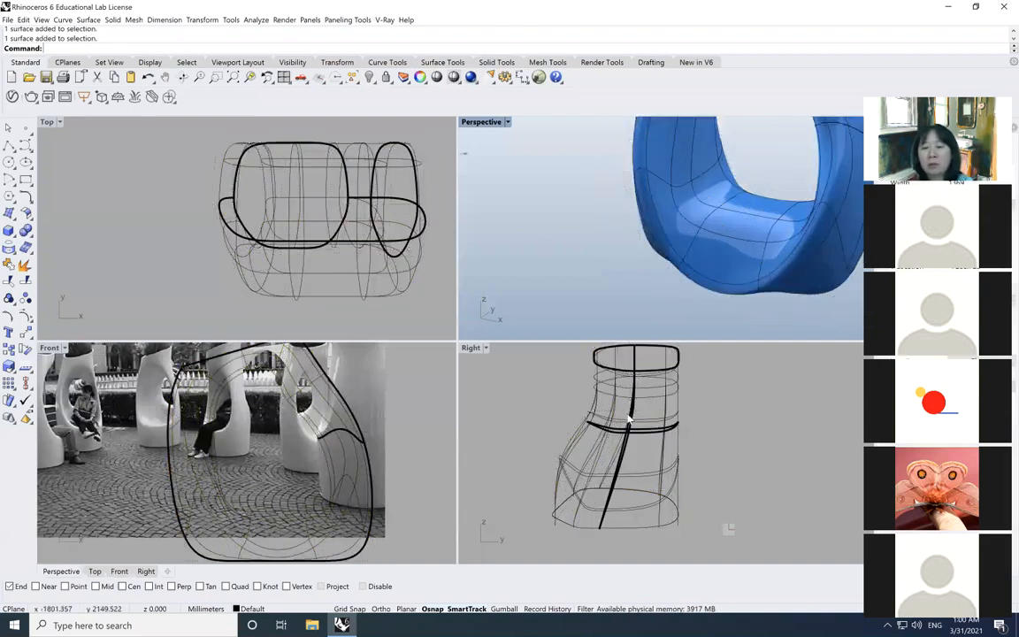
pyautogui.click(719, 226)
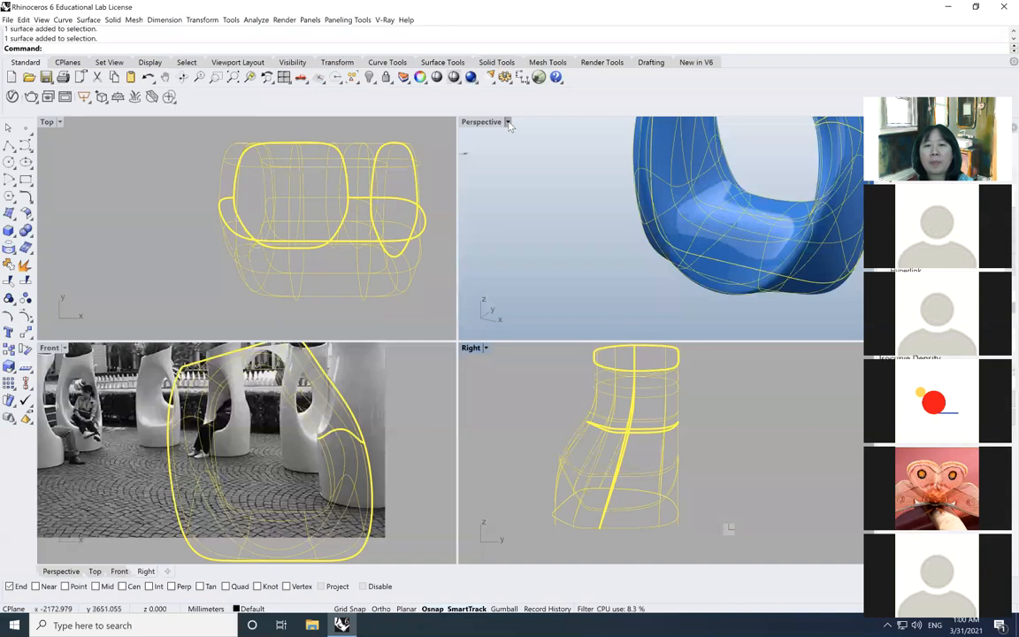
pyautogui.click(508, 122)
pyautogui.click(491, 148)
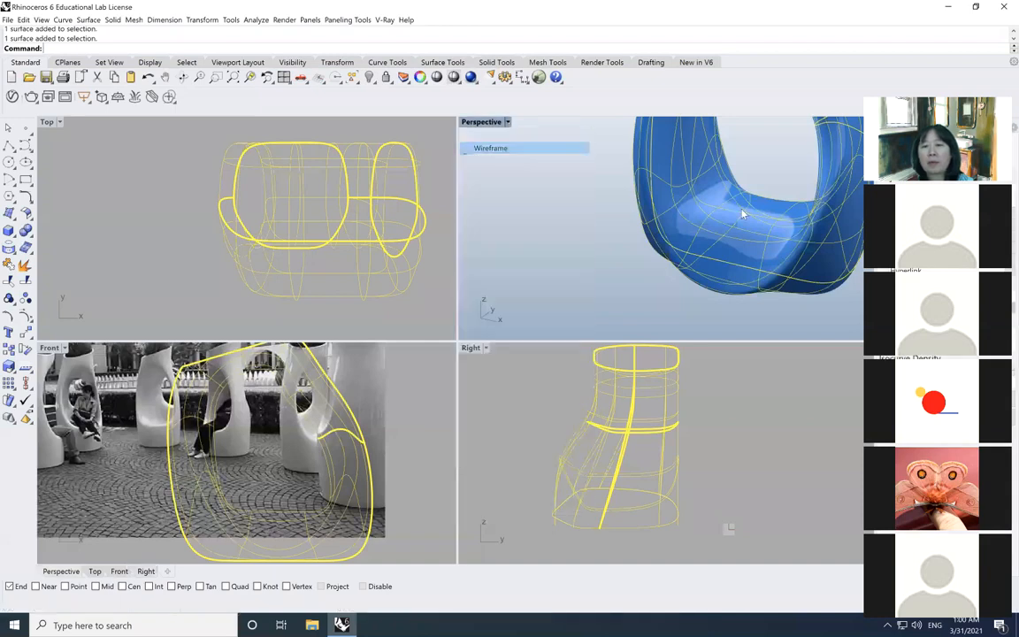
pyautogui.press('Escape')
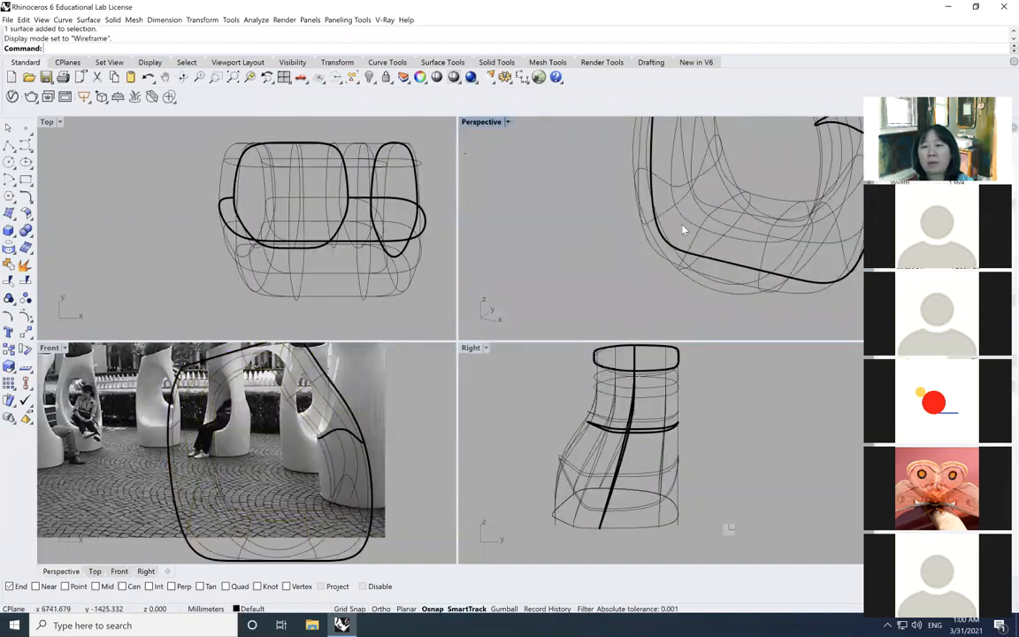
pyautogui.click(682, 227)
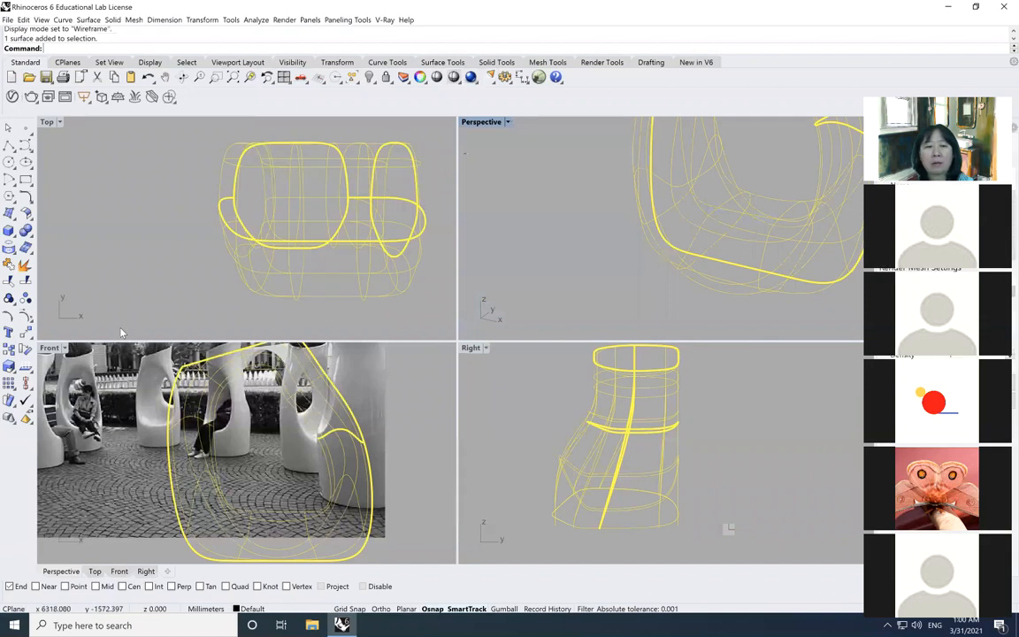
pyautogui.click(26, 316)
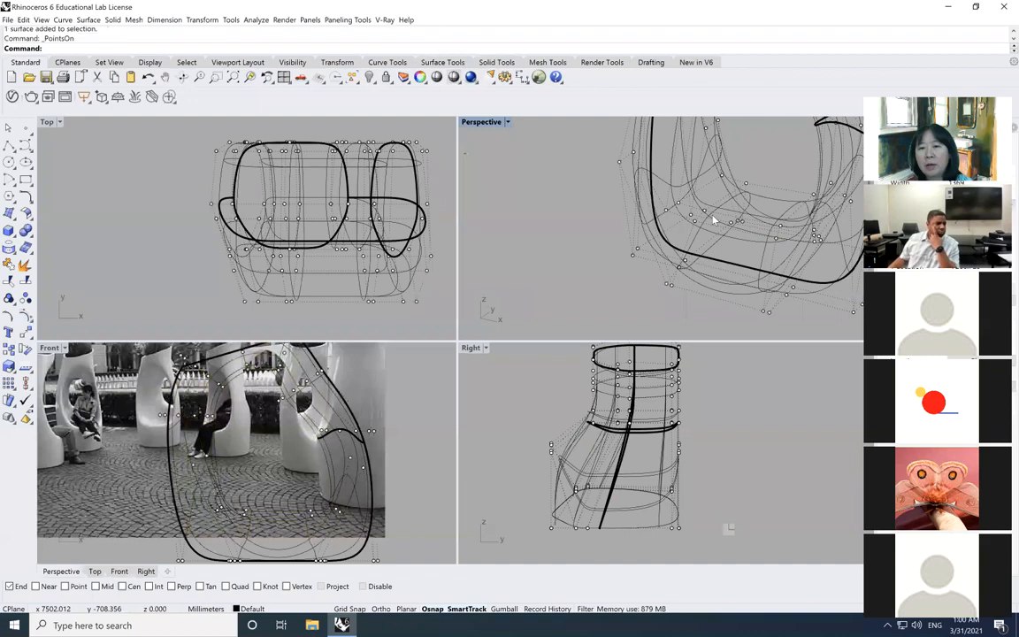
# Select the row of four control points along the inner seat surface and move them straight down about 134 mm in the Right viewport.
pyautogui.click(678, 203)
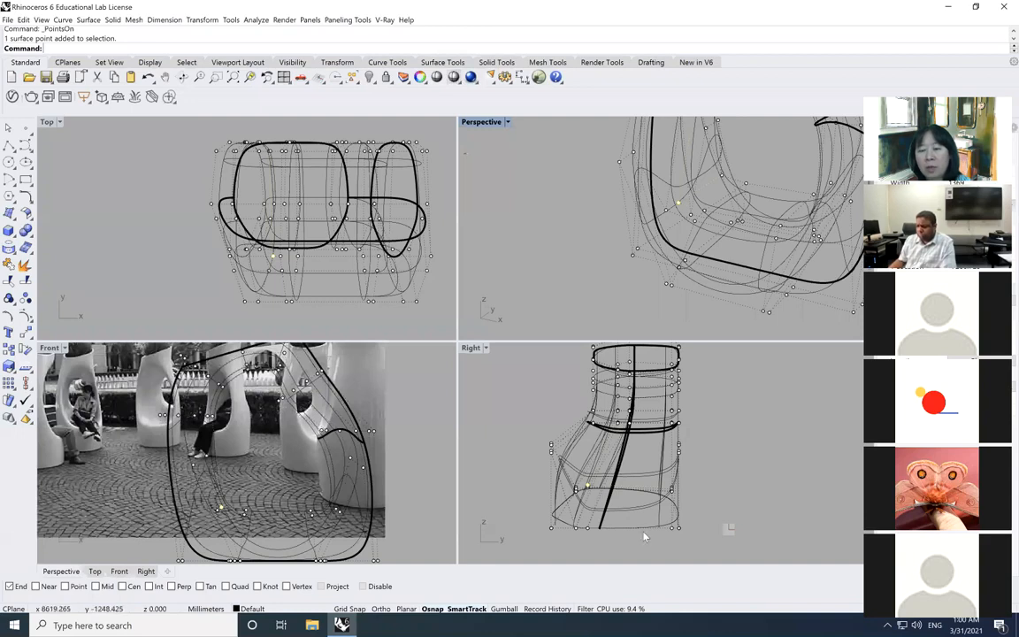
pyautogui.scroll(-5, 641, 525)
pyautogui.scroll(5, 641, 524)
pyautogui.scroll(3, 641, 525)
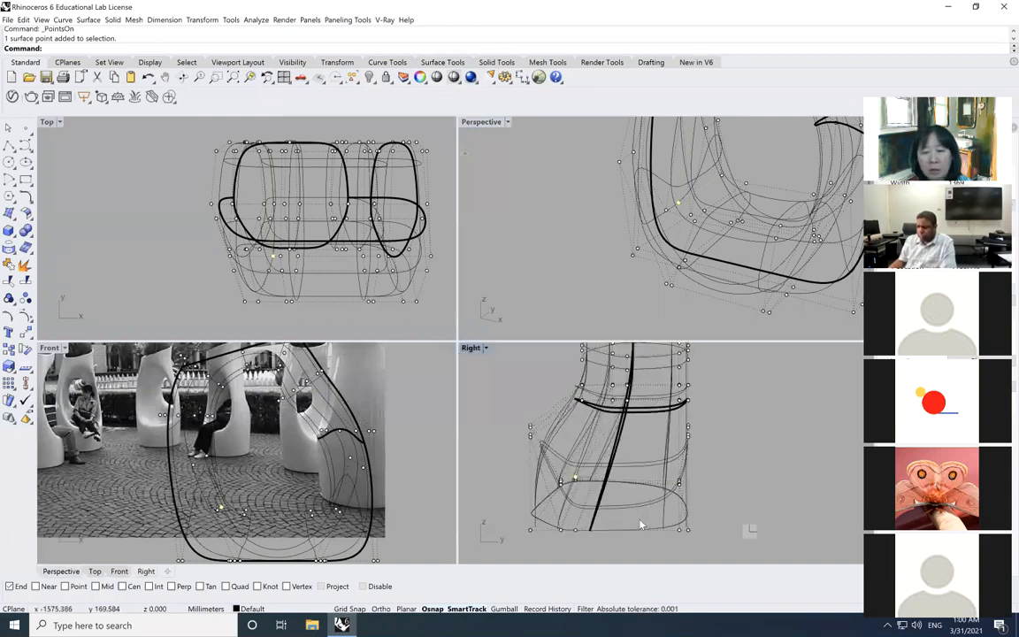
pyautogui.moveTo(548, 428); pyautogui.dragTo(581, 487)
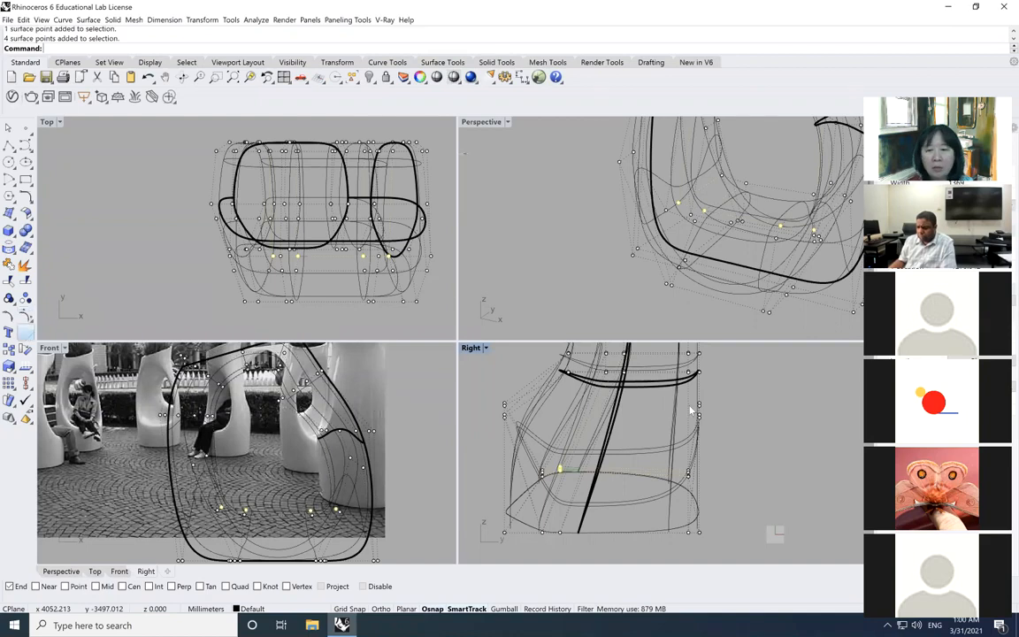
pyautogui.click(25, 332)
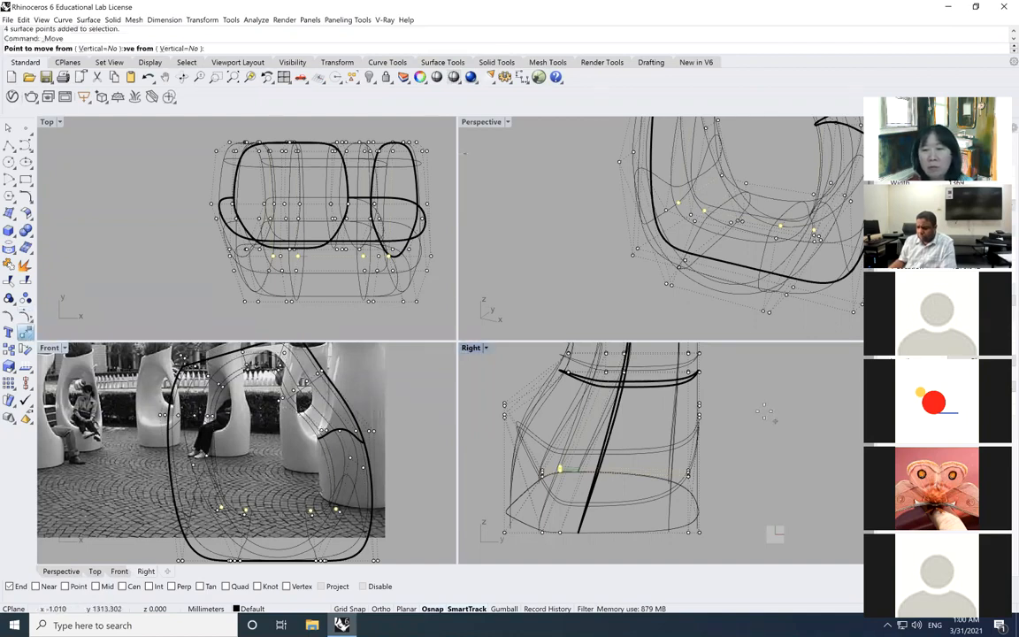
pyautogui.click(767, 414)
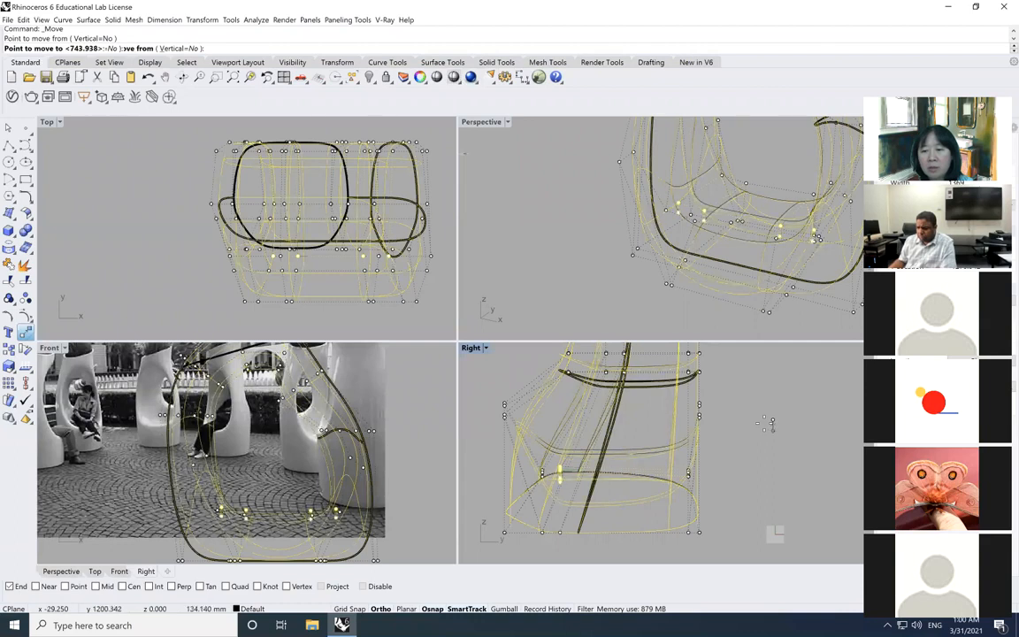
pyautogui.click(772, 432)
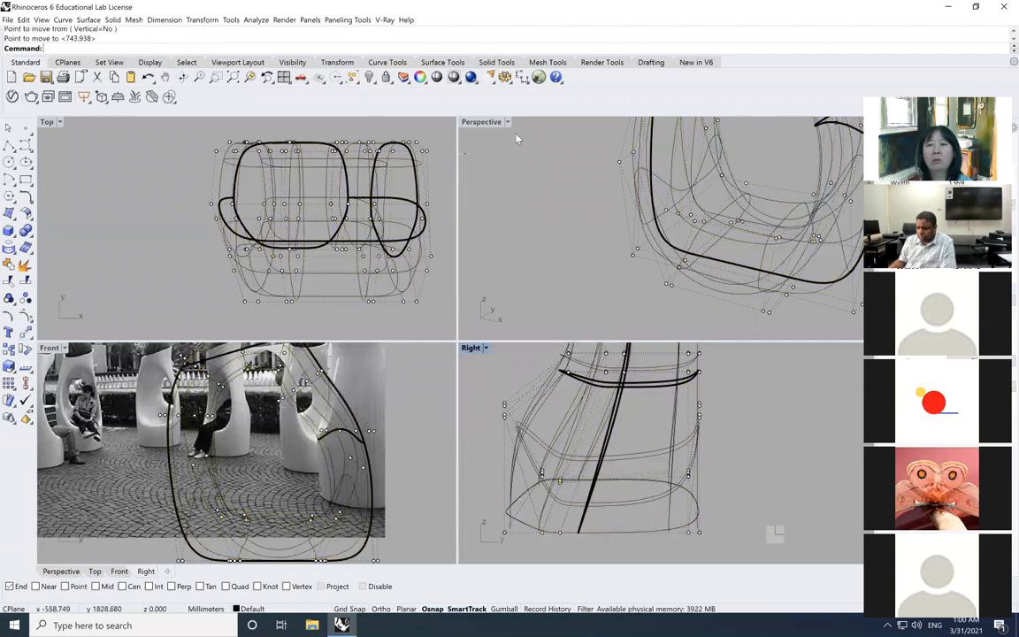
# Hide the control points and set the Perspective viewport to the M_blue1 display mode.
pyautogui.press('Escape')
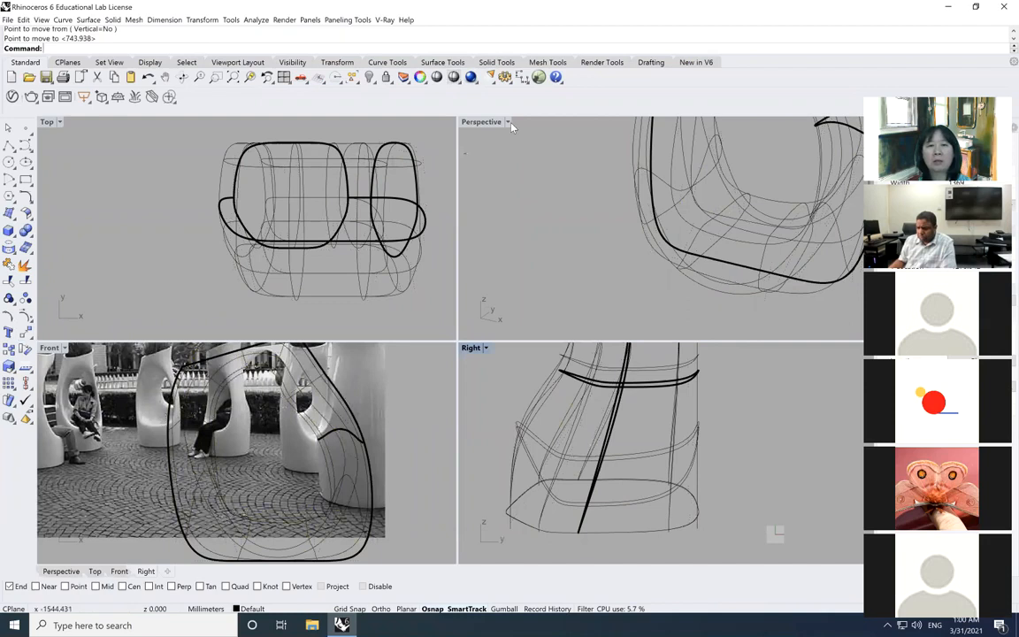
pyautogui.click(508, 123)
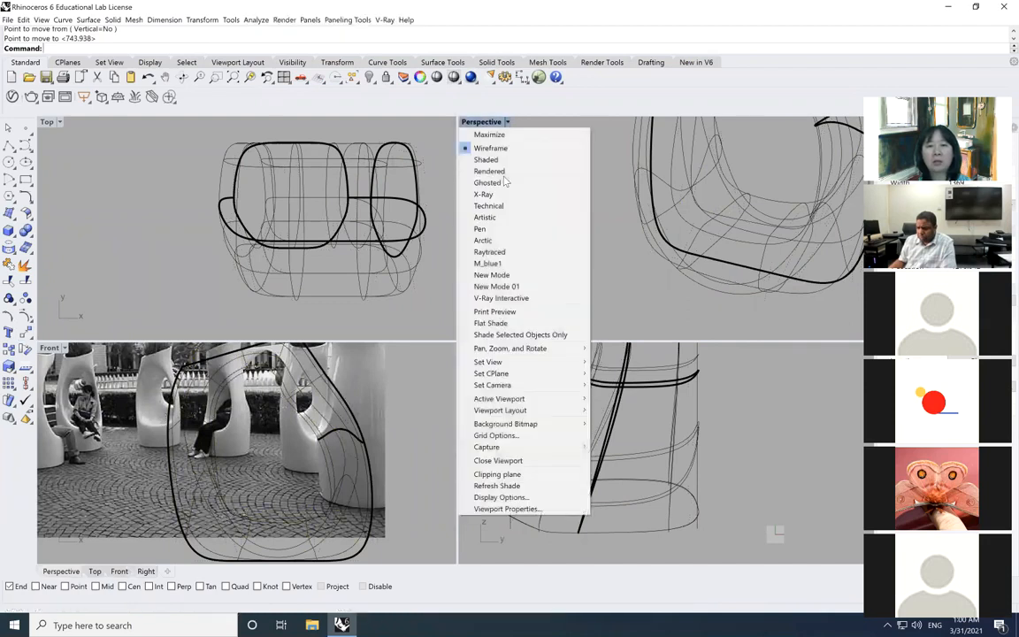
pyautogui.click(500, 264)
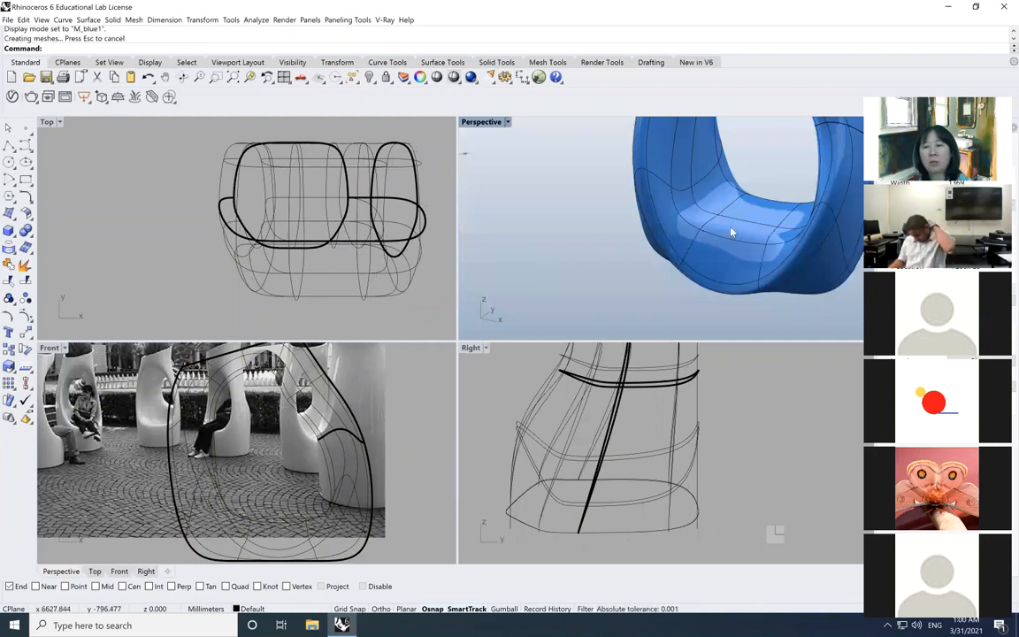
pyautogui.click(610, 445)
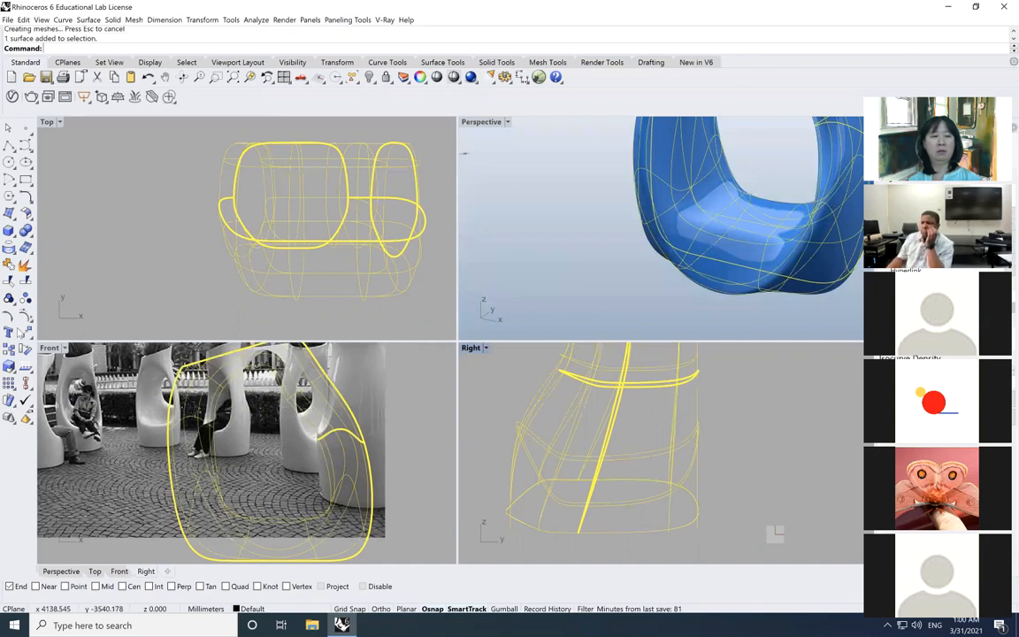
pyautogui.click(25, 320)
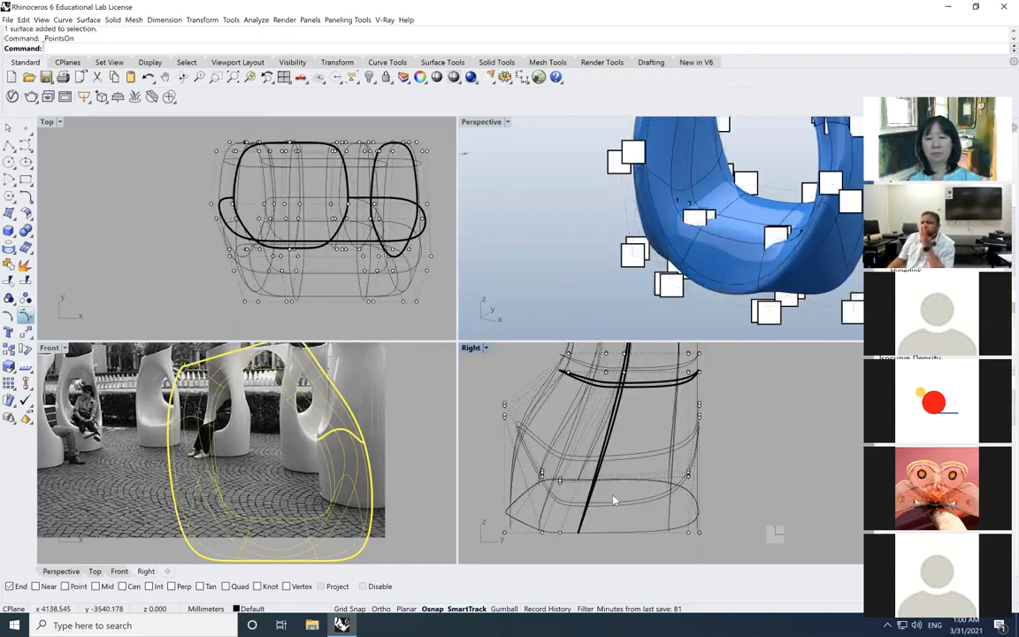
pyautogui.scroll(2, 567, 490)
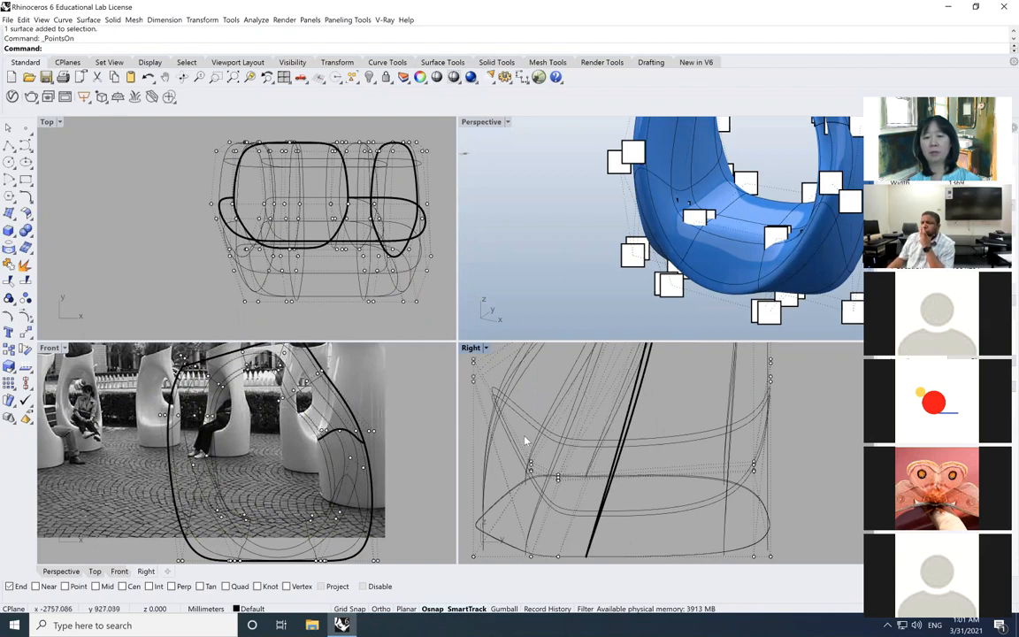
pyautogui.moveTo(526, 440); pyautogui.dragTo(576, 507)
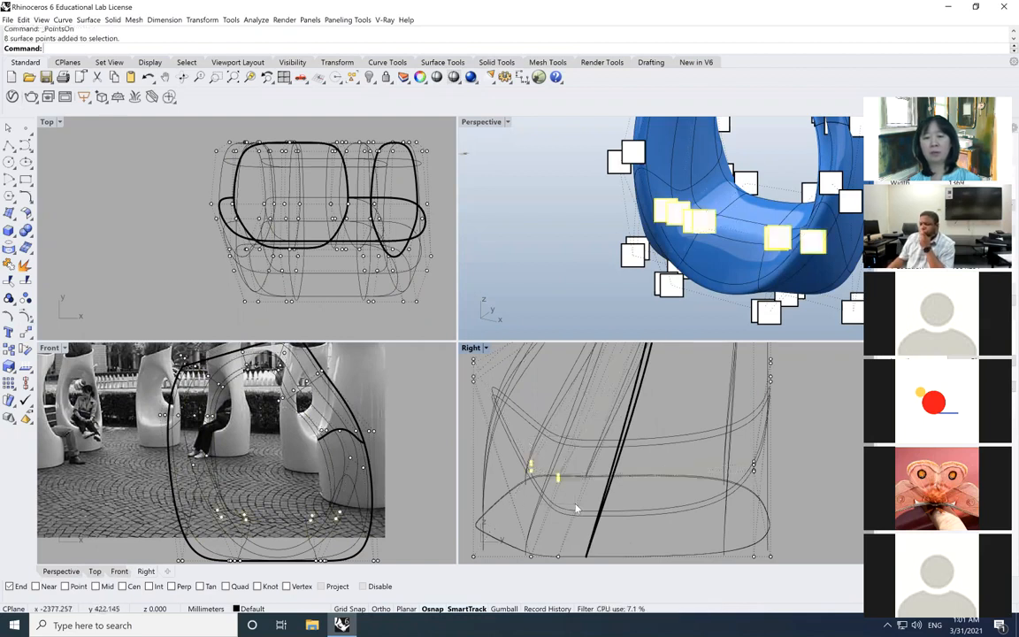
pyautogui.click(24, 333)
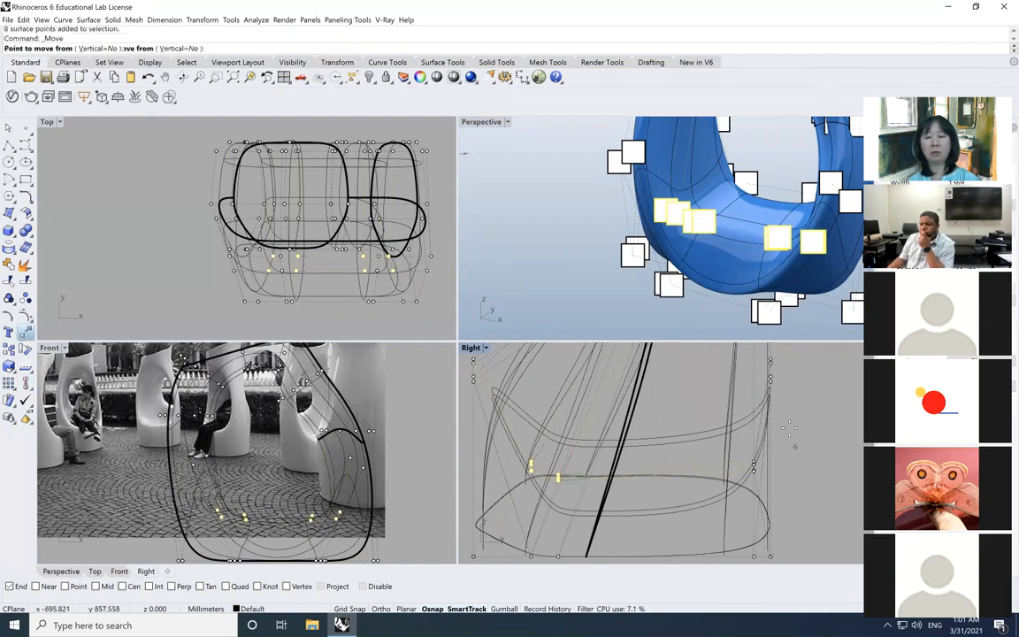
pyautogui.click(790, 433)
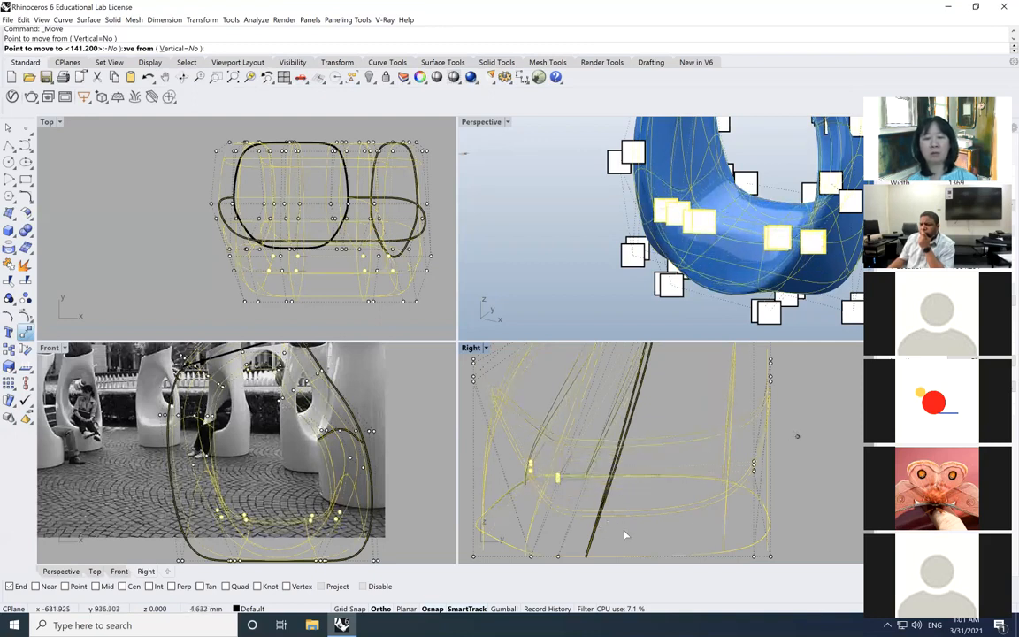
pyautogui.click(797, 435)
pyautogui.click(637, 520)
pyautogui.press('Escape')
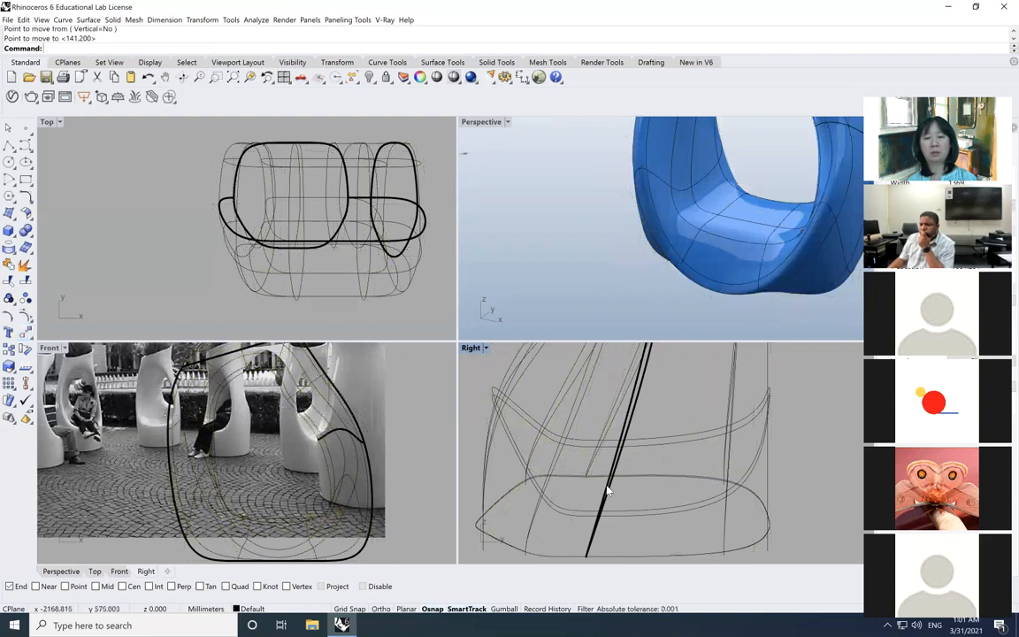
# Show the surface's control points and move the row of four lower inner-seat points straight down in the Right viewport.
pyautogui.click(607, 488)
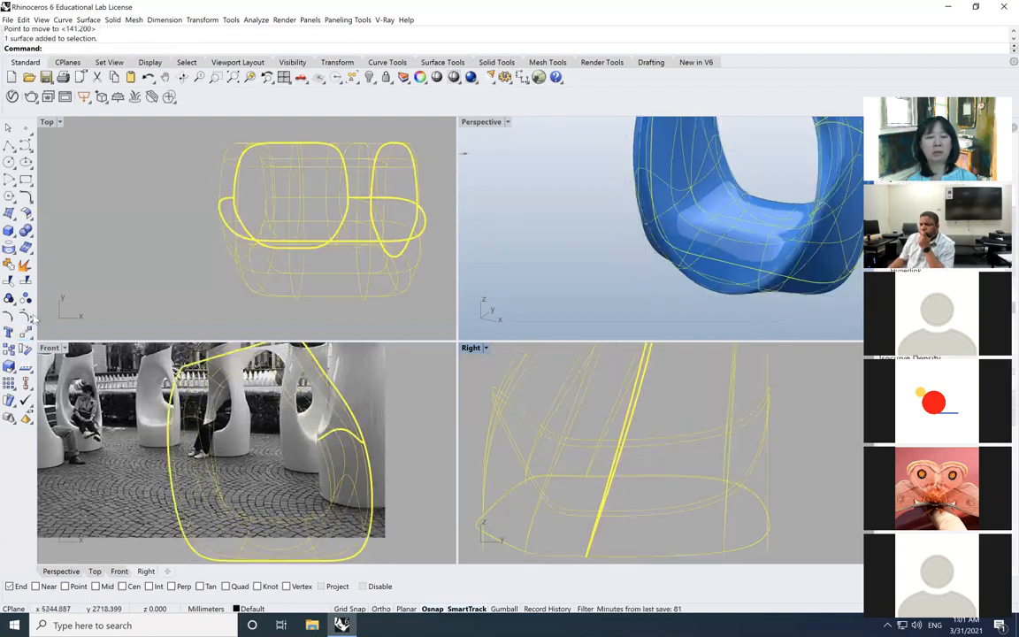
pyautogui.click(25, 283)
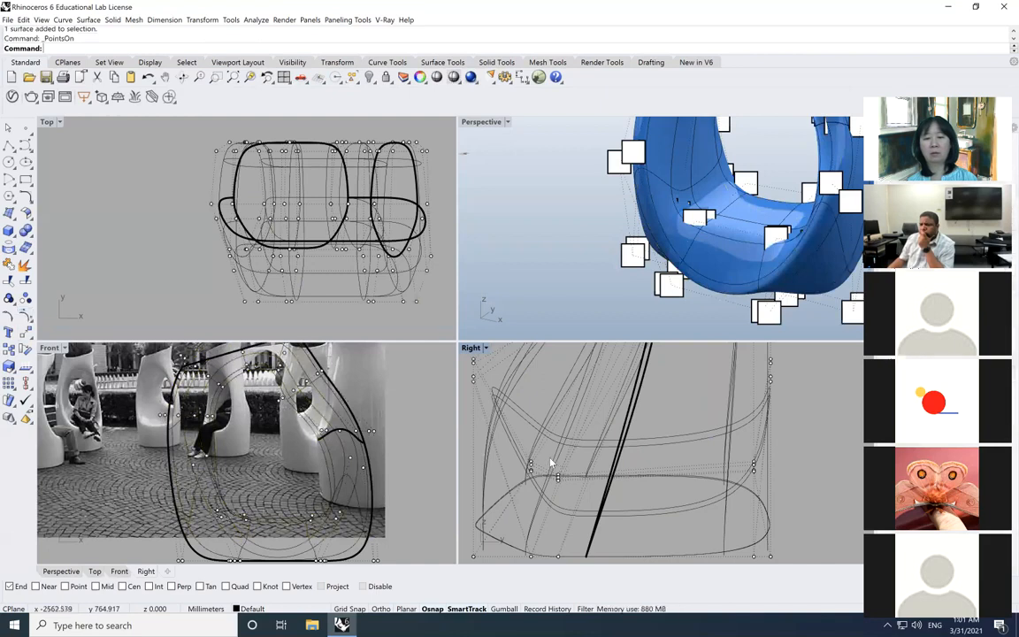
pyautogui.moveTo(550, 462); pyautogui.dragTo(554, 475)
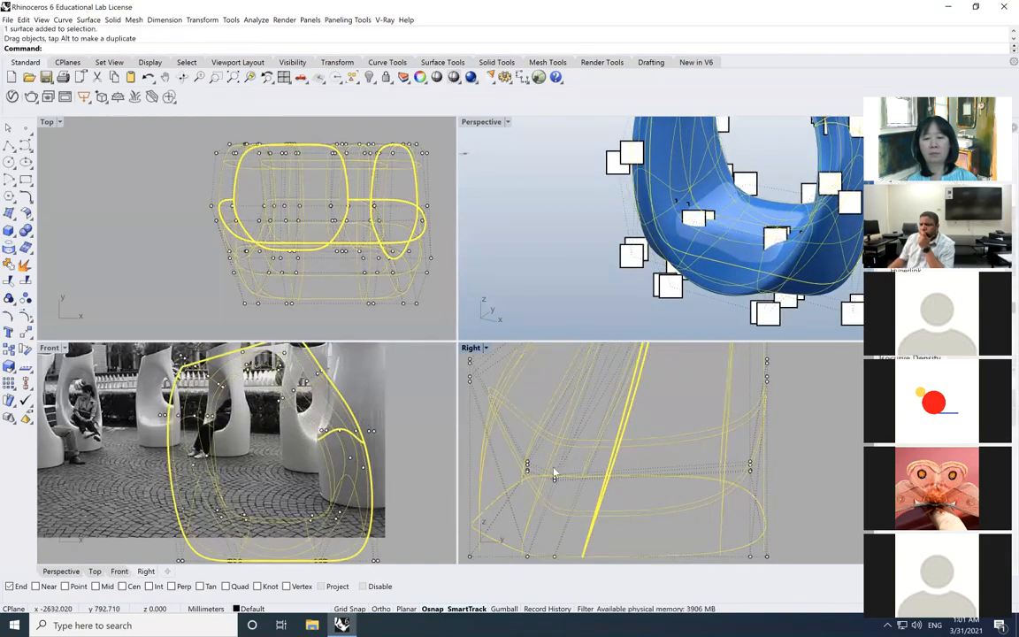
pyautogui.press('Escape')
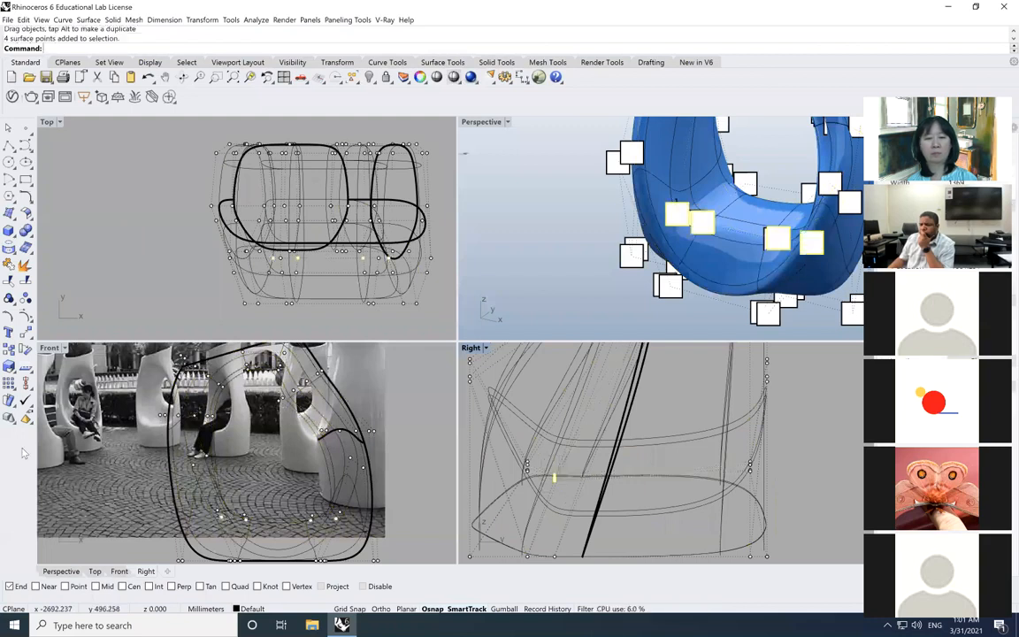
pyautogui.click(24, 332)
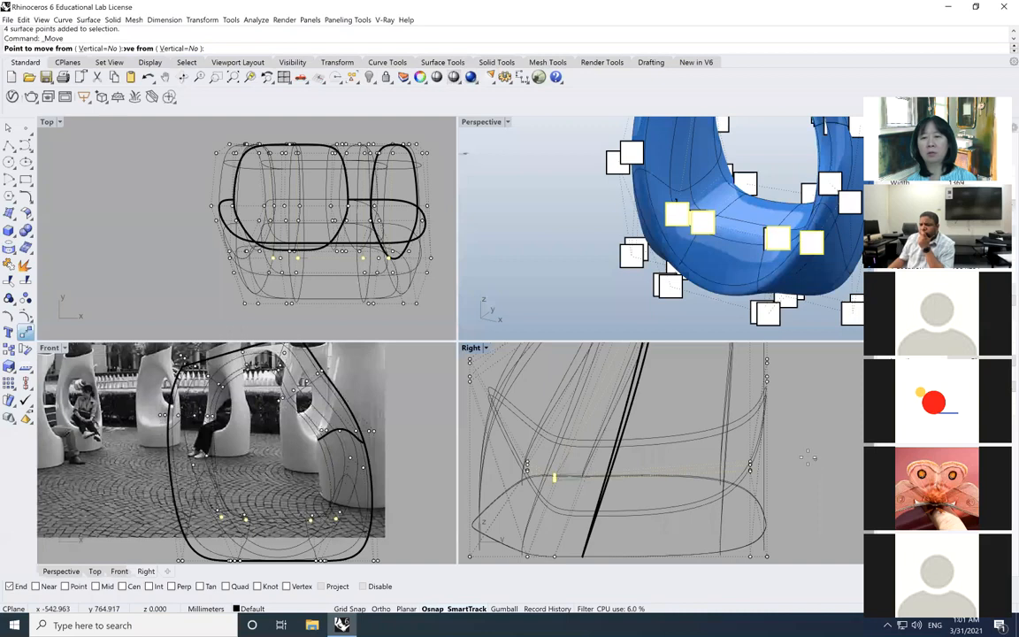
pyautogui.click(811, 453)
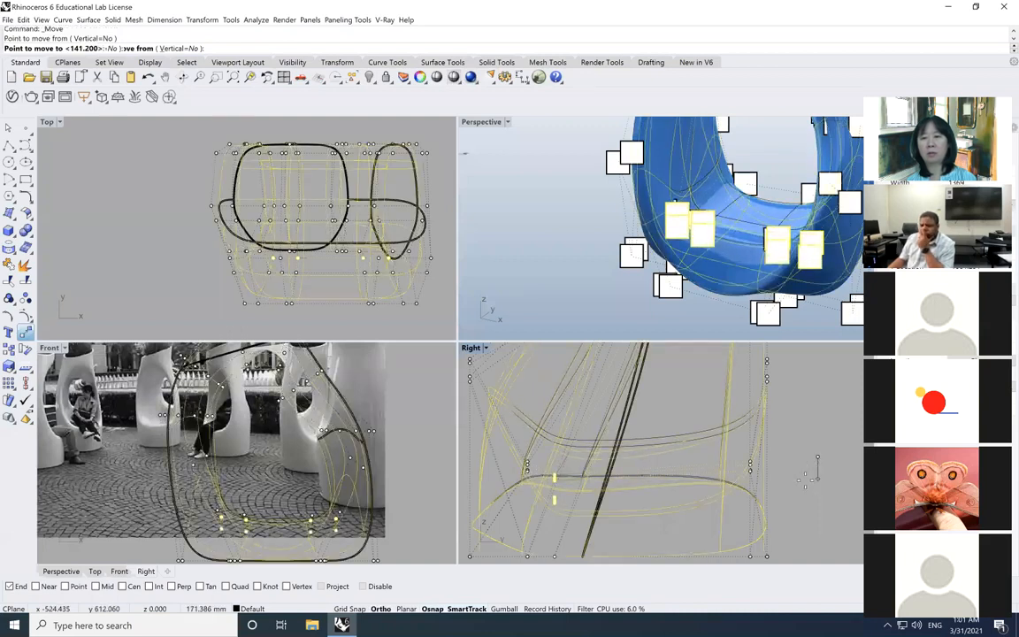
pyautogui.click(816, 492)
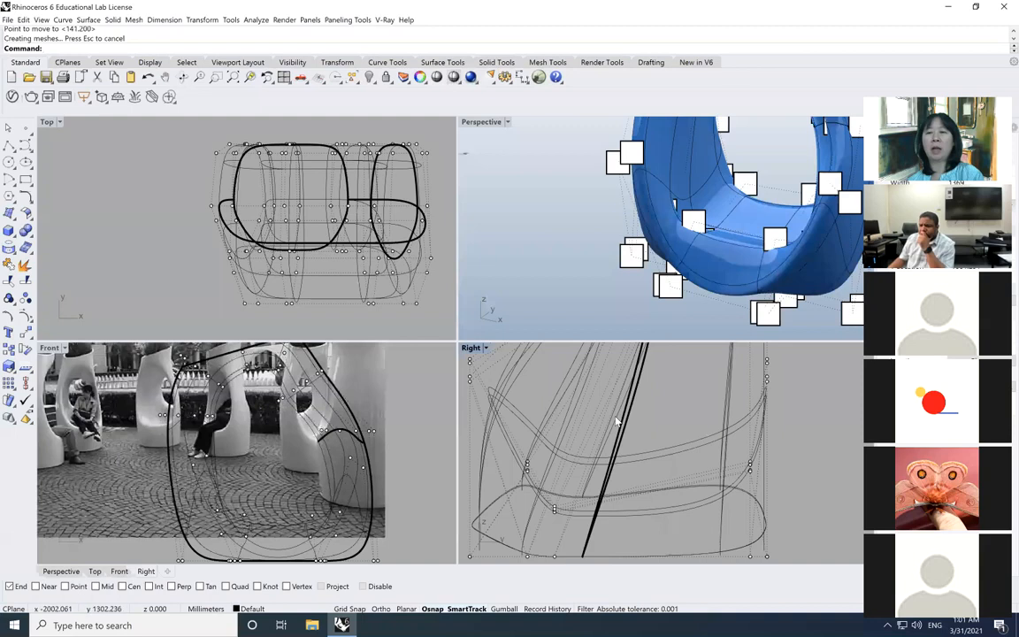
# Hide the control points and examine the whole seat form from the opposite side in the Perspective viewport.
pyautogui.scroll(-4, 578, 214)
pyautogui.moveTo(577, 215); pyautogui.dragTo(591, 184, button='right')
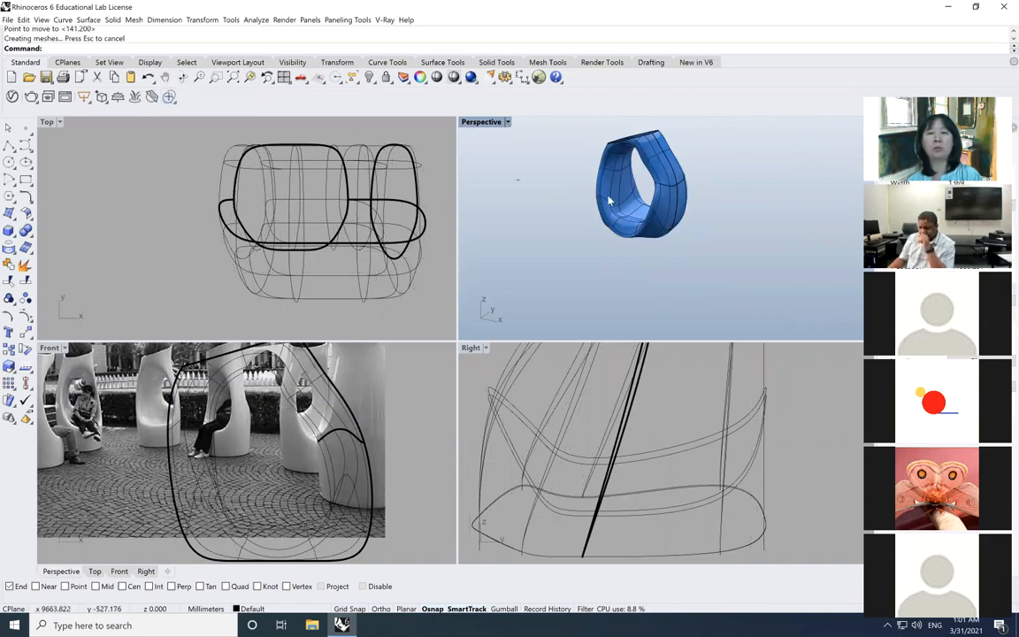
pyautogui.click(181, 77)
pyautogui.moveTo(506, 161); pyautogui.dragTo(478, 183)
pyautogui.press('Escape')
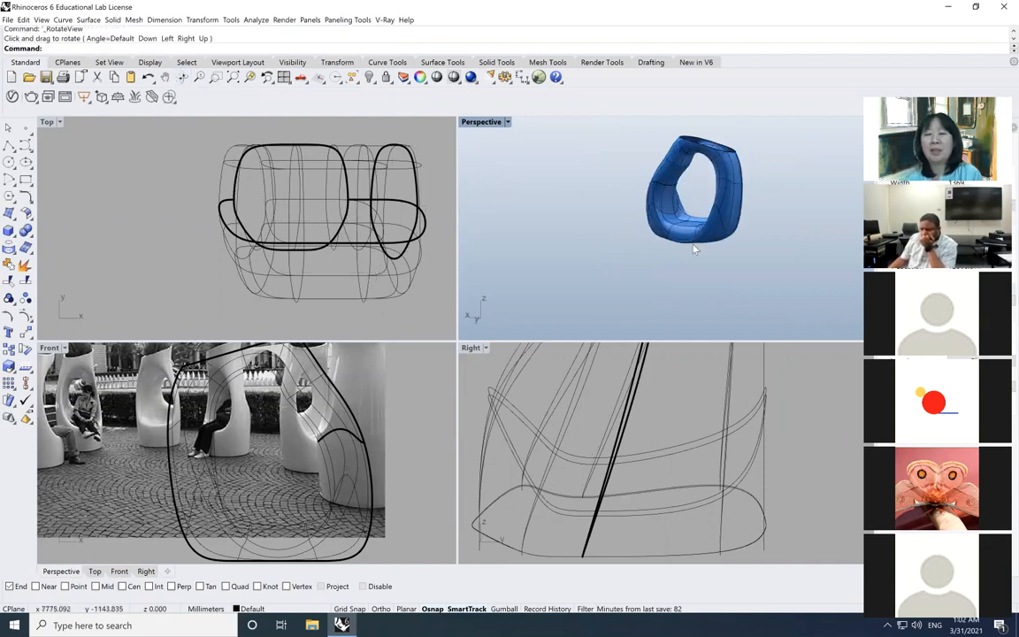
# Turn on the surface's control points, try selecting the two rear rows in the Top viewport, and clear that selection.
pyautogui.click(350, 206)
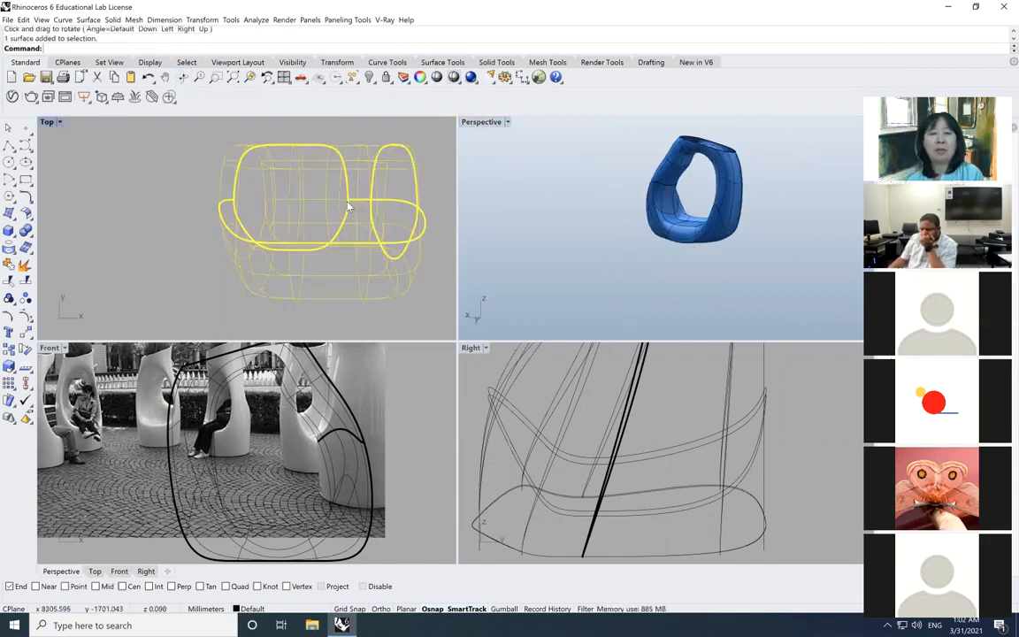
pyautogui.click(26, 317)
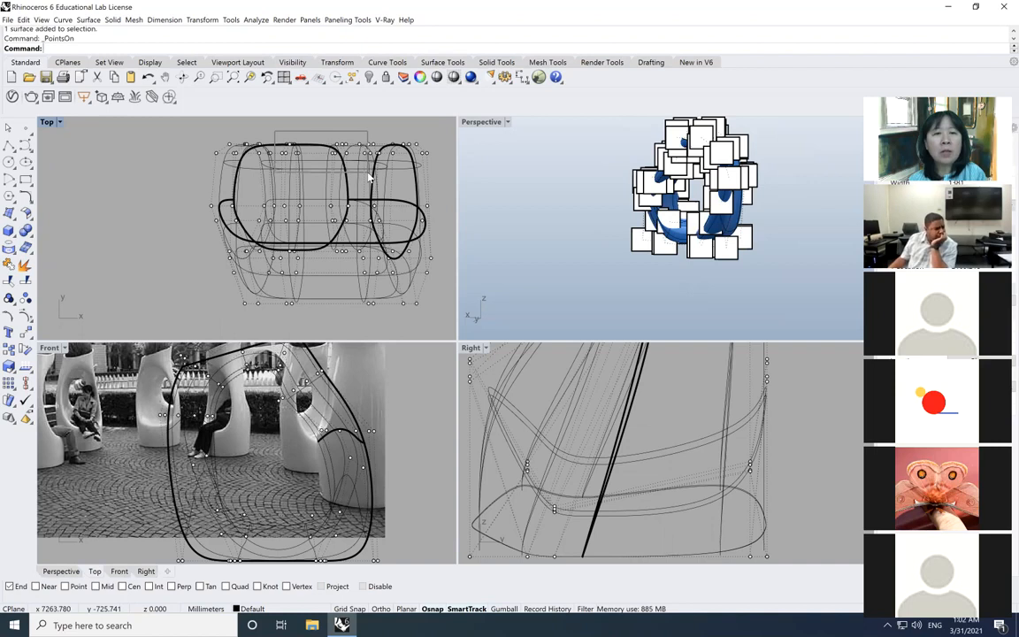
pyautogui.moveTo(371, 176); pyautogui.dragTo(383, 176)
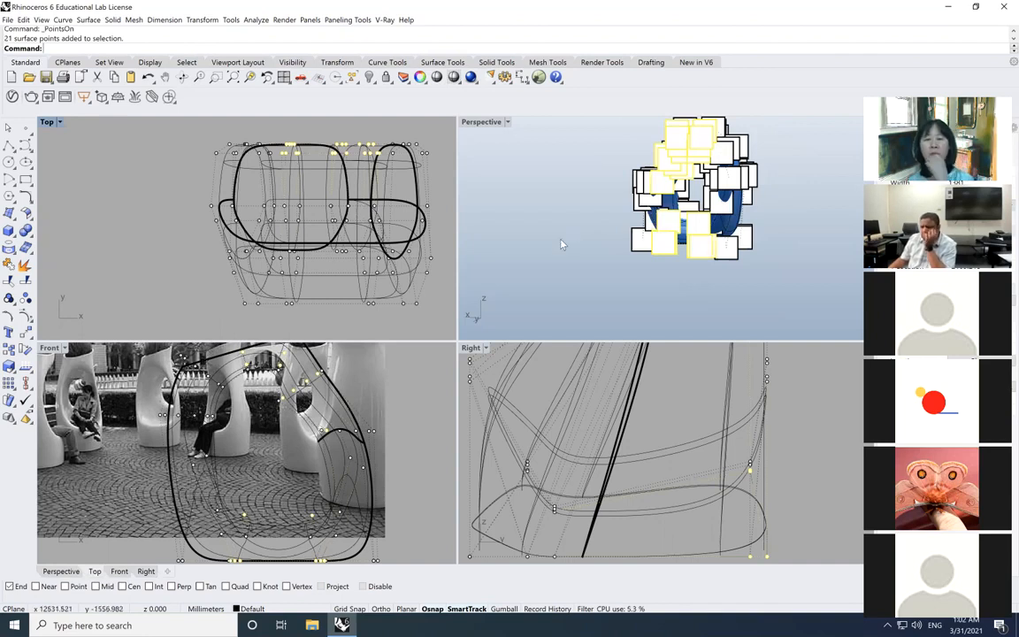
pyautogui.scroll(-5, 568, 445)
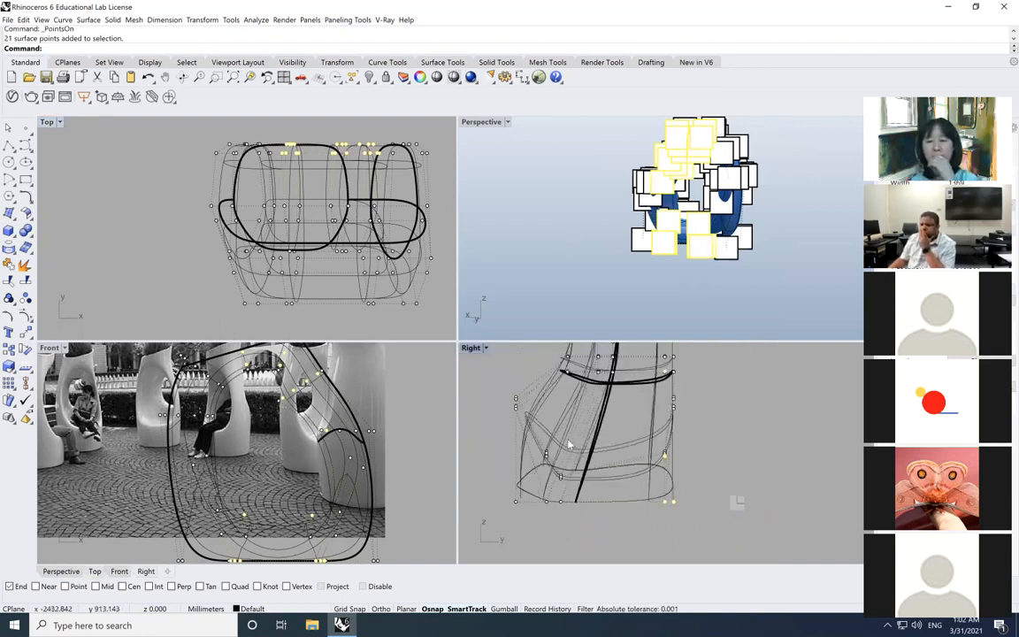
pyautogui.scroll(-2, 569, 444)
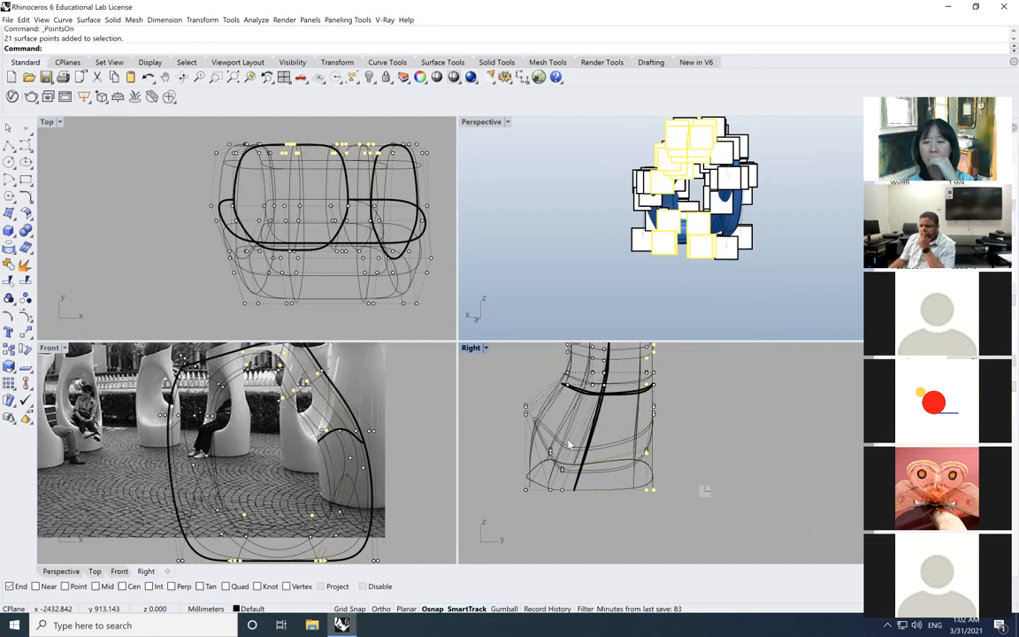
pyautogui.click(734, 469)
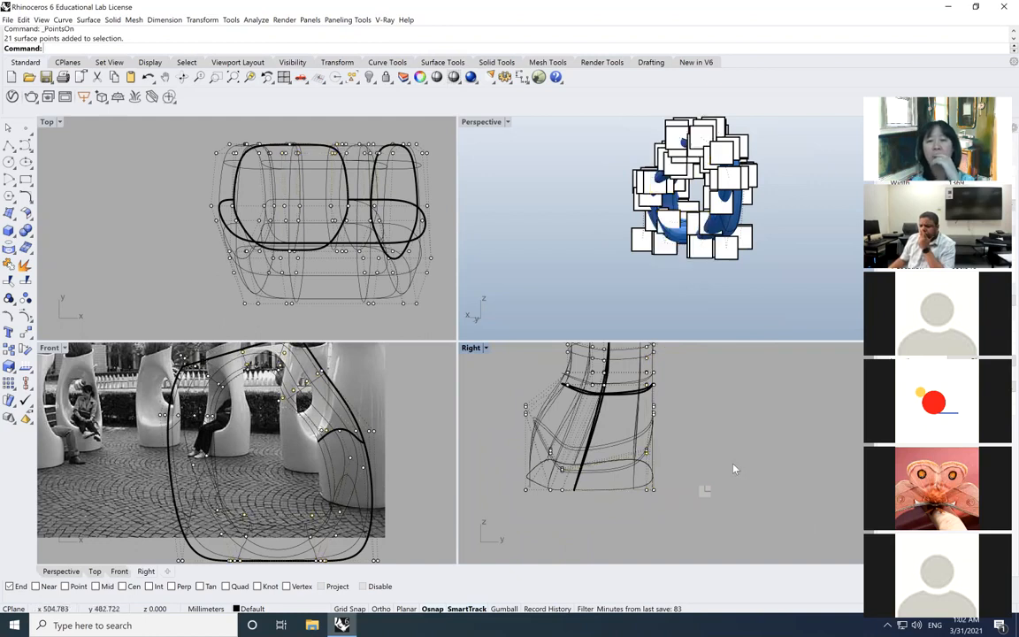
# Select only the outermost row of control points along the back in the Top viewport, leaving out the corner points.
pyautogui.scroll(-2, 733, 469)
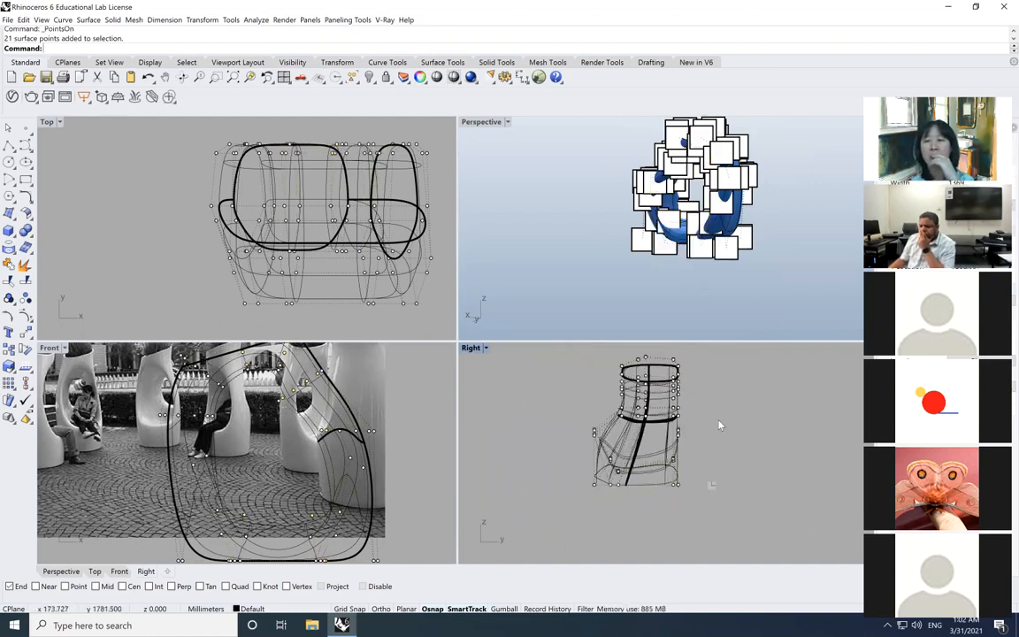
pyautogui.scroll(2, 719, 425)
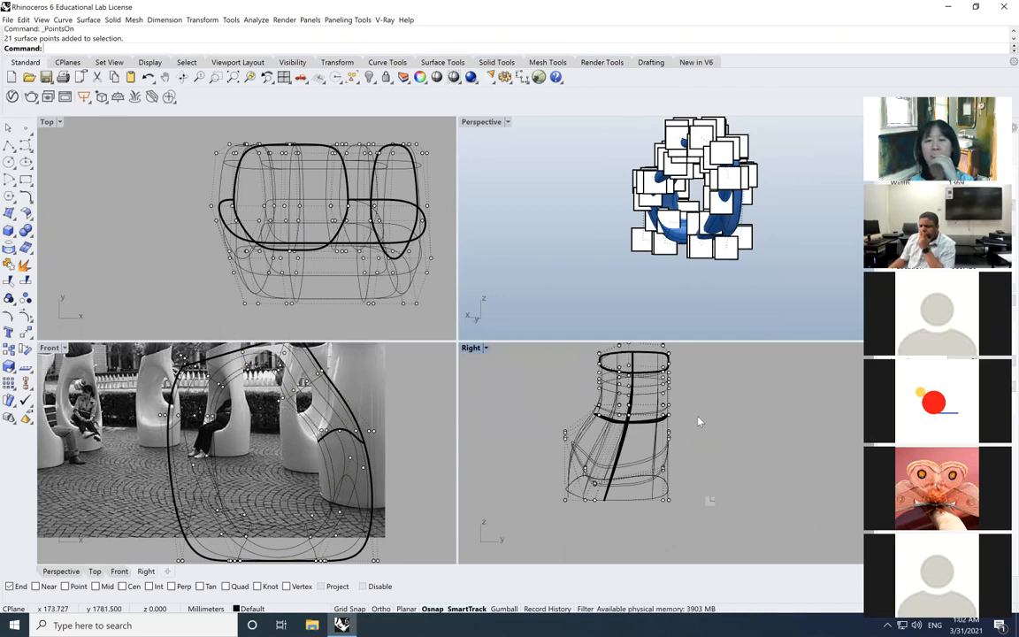
pyautogui.scroll(-1, 304, 160)
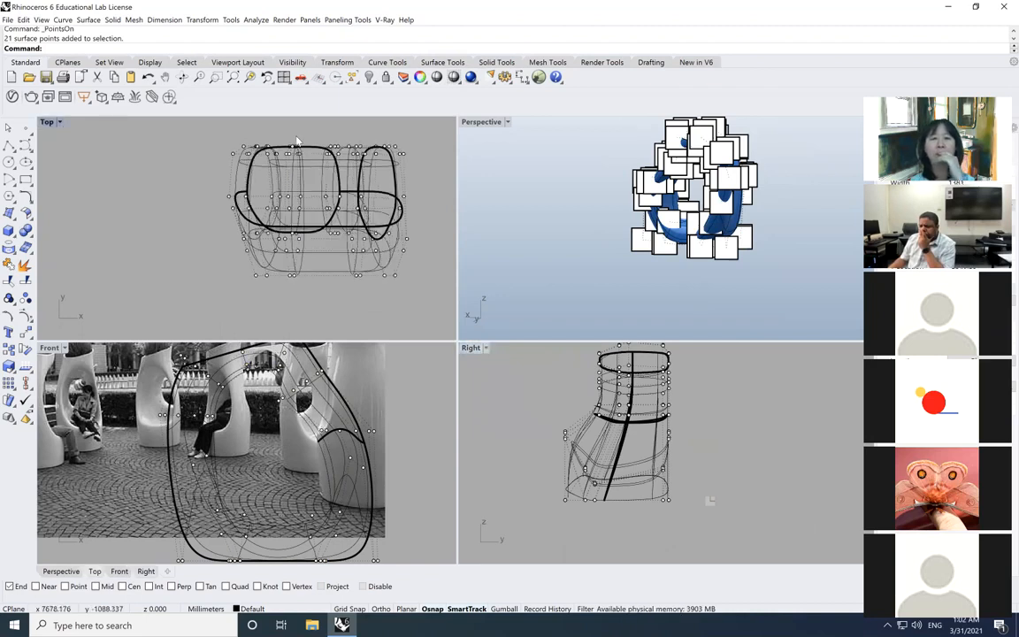
pyautogui.scroll(1, 286, 135)
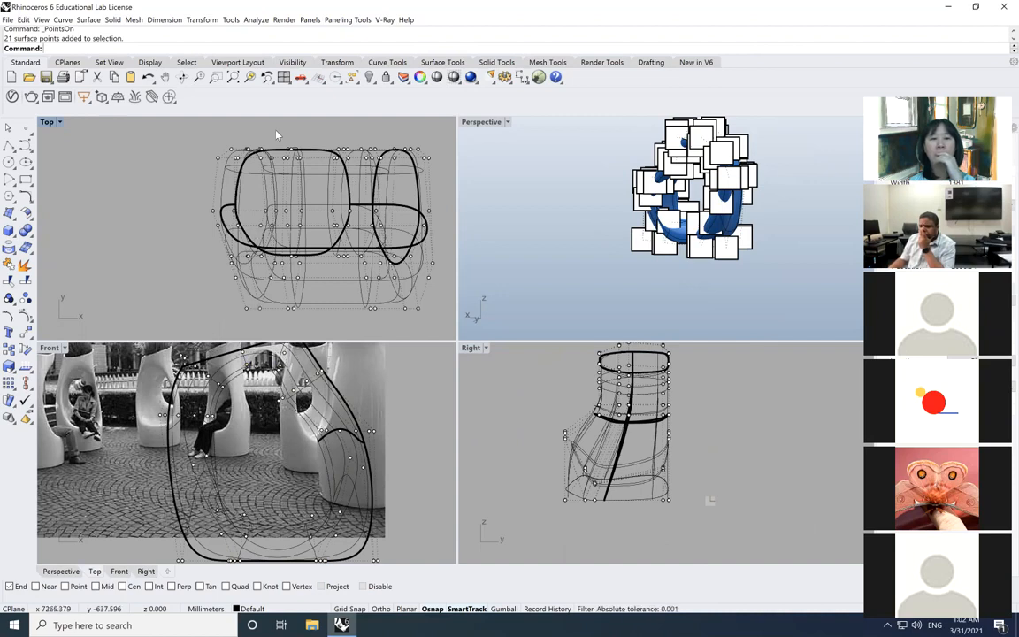
pyautogui.moveTo(278, 133); pyautogui.dragTo(381, 158)
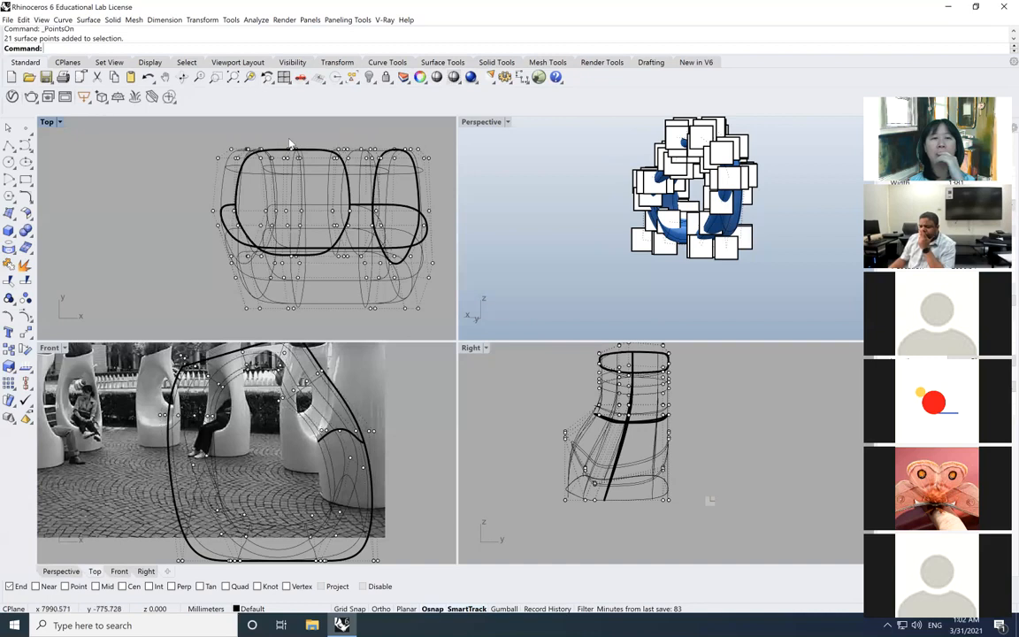
pyautogui.moveTo(258, 139); pyautogui.dragTo(400, 148)
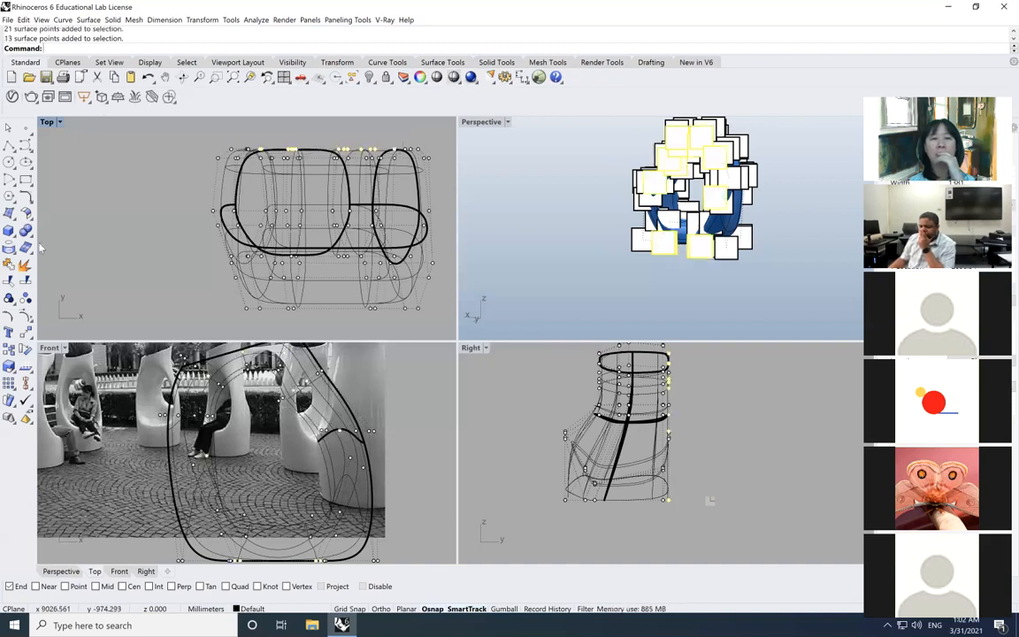
pyautogui.click(25, 333)
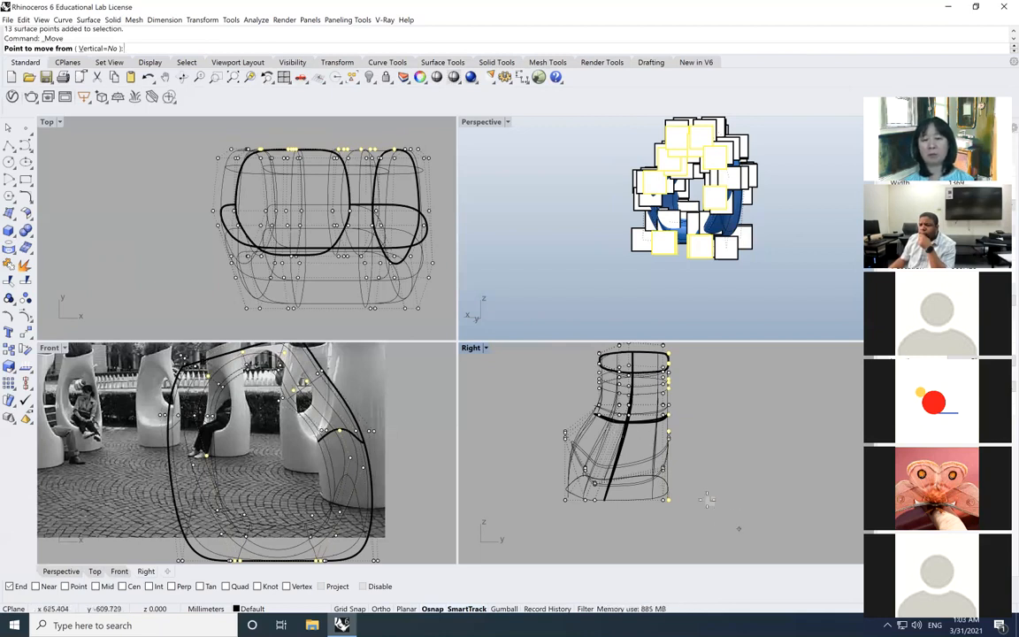
pyautogui.scroll(3, 708, 503)
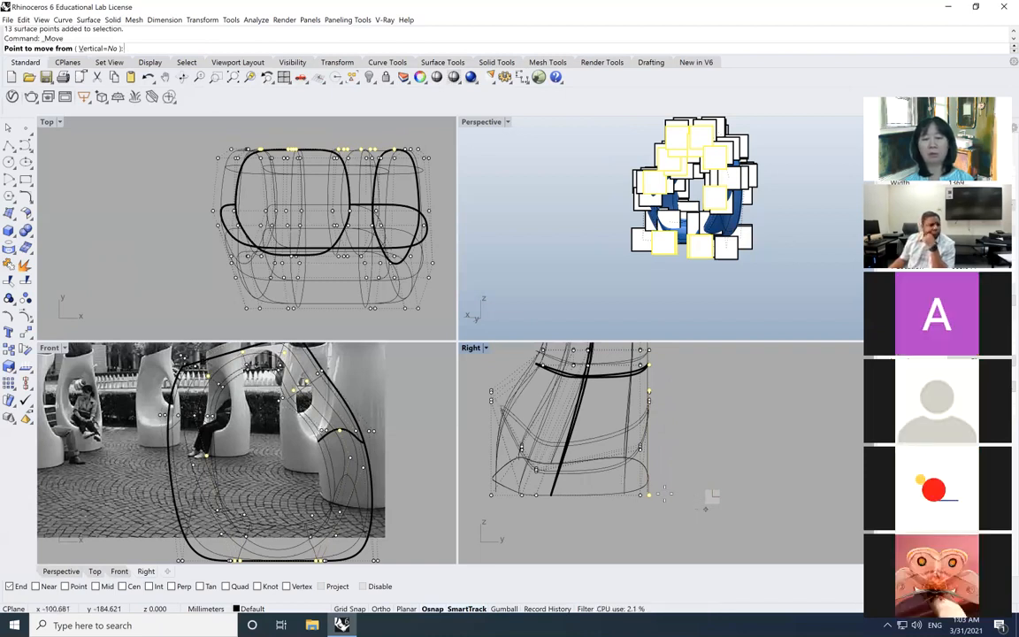
pyautogui.moveTo(645, 495)
pyautogui.mouseDown(button='right')
pyautogui.moveTo(668, 509)
pyautogui.moveTo(659, 496)
pyautogui.mouseUp(button='right')
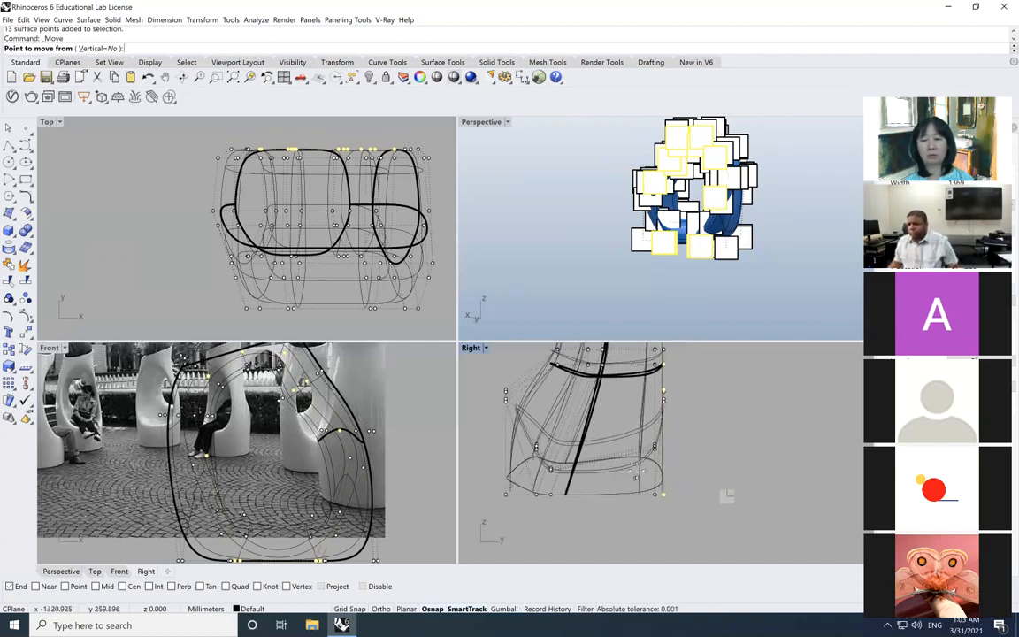
pyautogui.moveTo(621, 449)
pyautogui.mouseDown(button='right')
pyautogui.moveTo(648, 470)
pyautogui.moveTo(614, 435)
pyautogui.mouseUp(button='right')
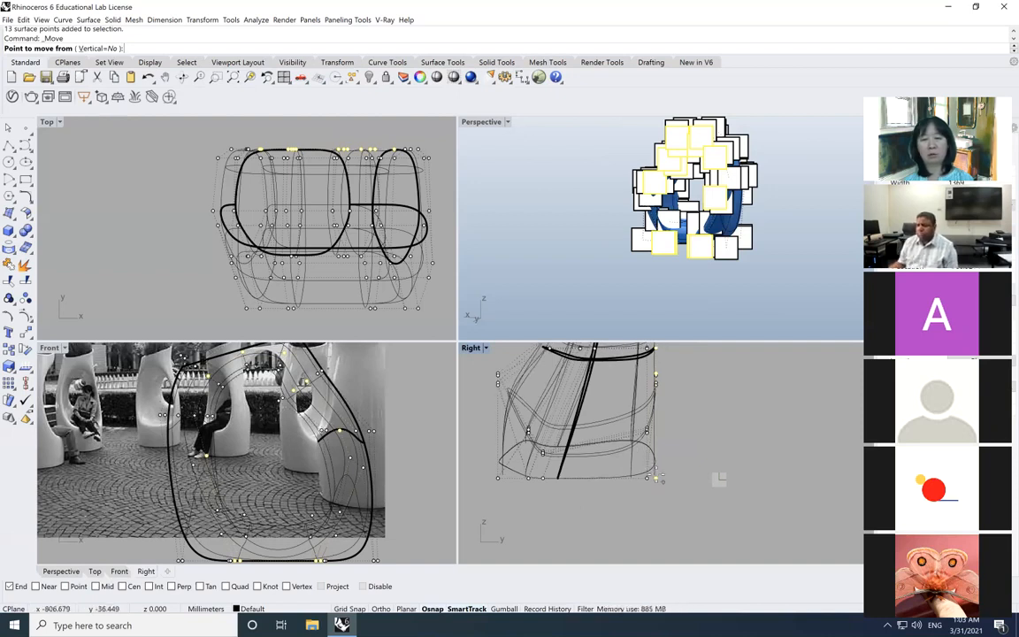
pyautogui.scroll(3, 659, 478)
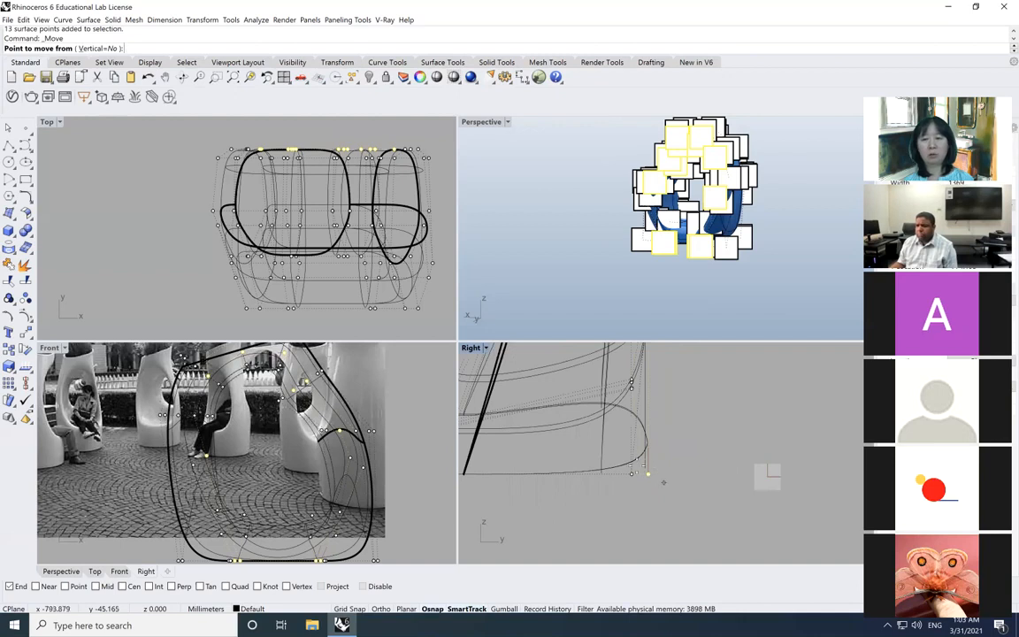
pyautogui.press('Escape')
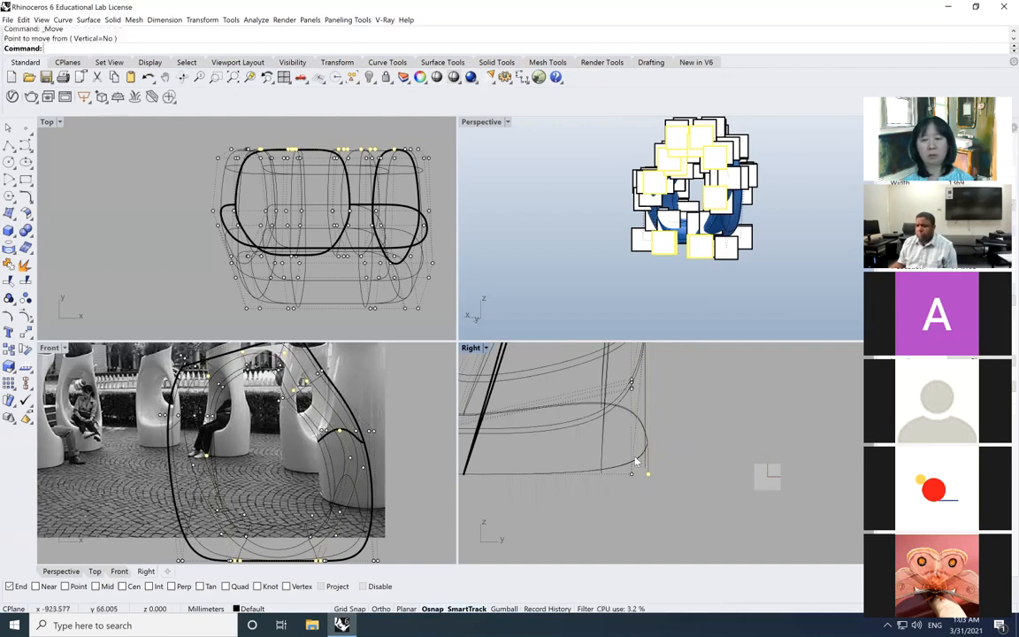
pyautogui.moveTo(639, 466); pyautogui.dragTo(666, 483, button='right')
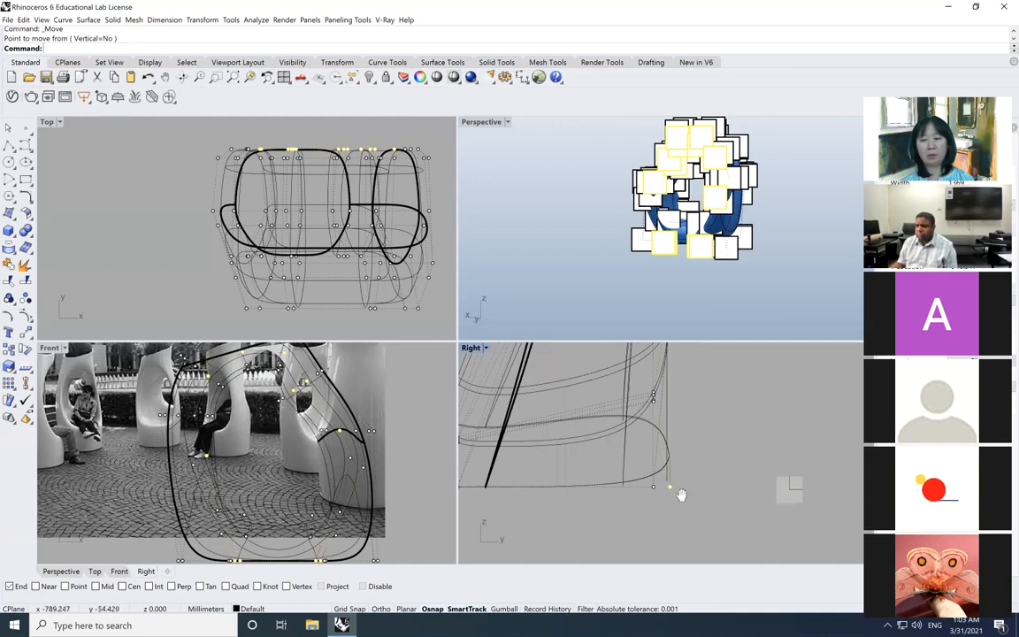
pyautogui.moveTo(686, 497); pyautogui.dragTo(670, 487, button='right')
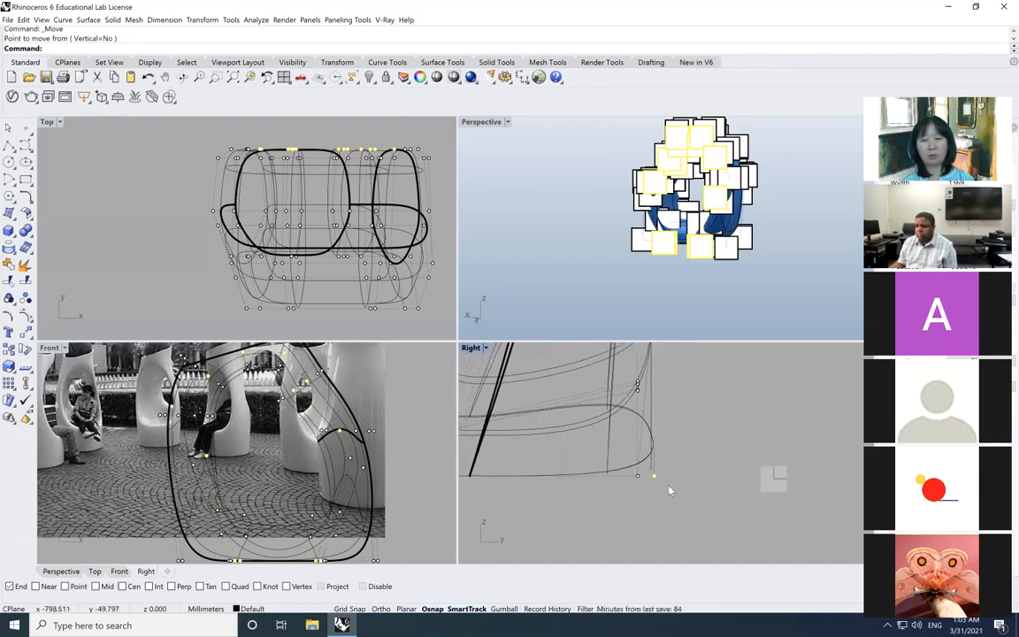
pyautogui.click(638, 477)
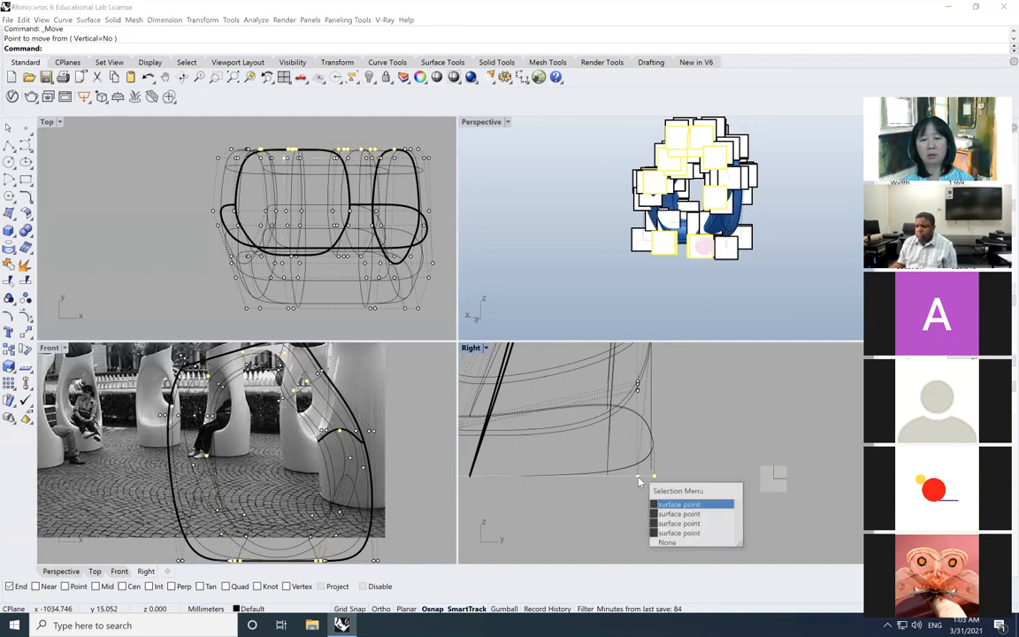
pyautogui.click(677, 543)
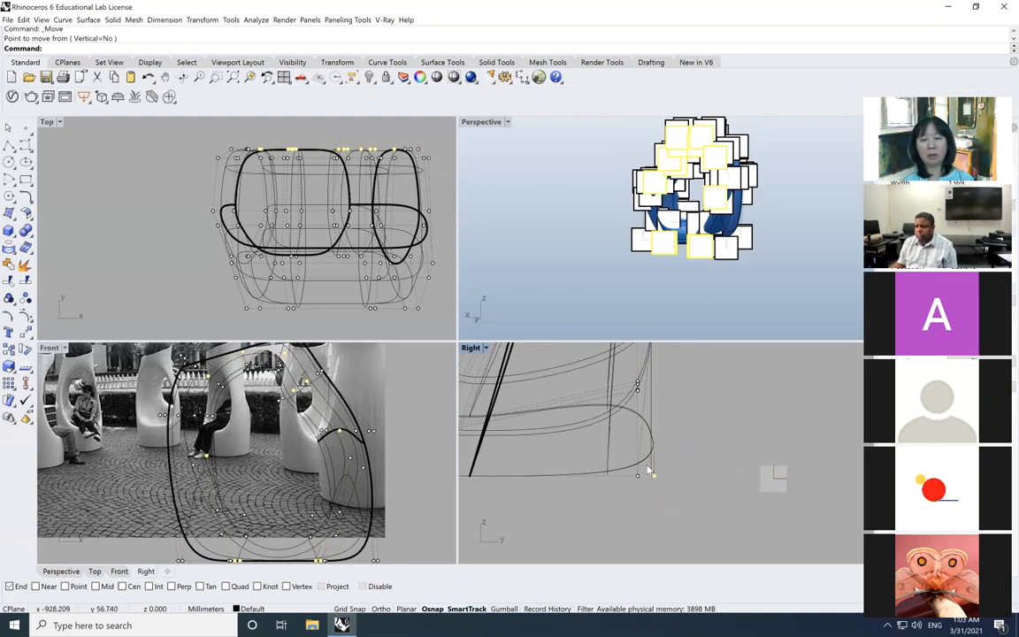
pyautogui.middleClick(651, 476)
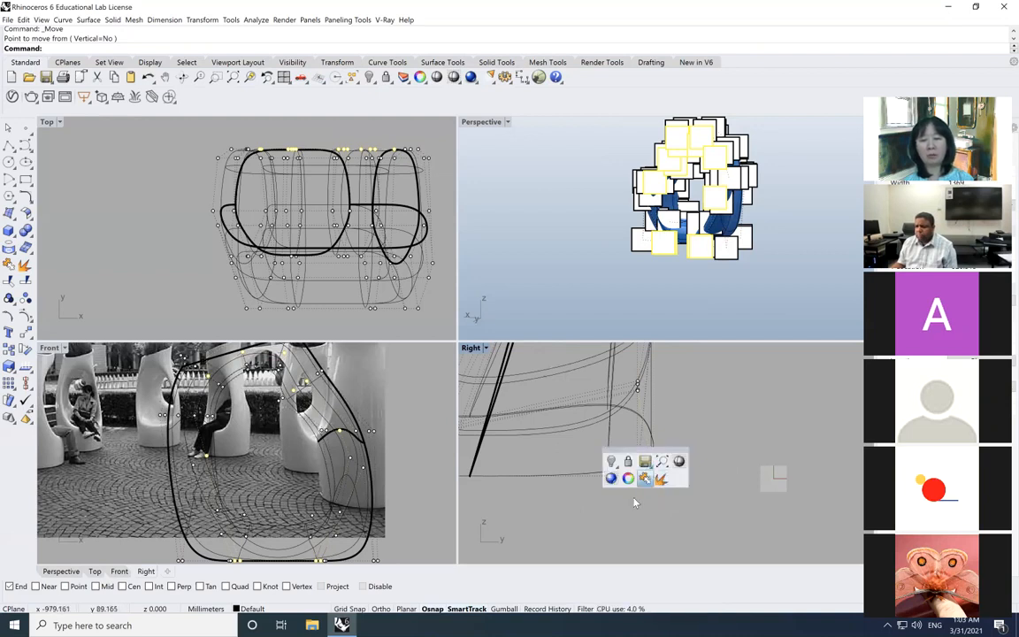
pyautogui.middleClick(643, 513)
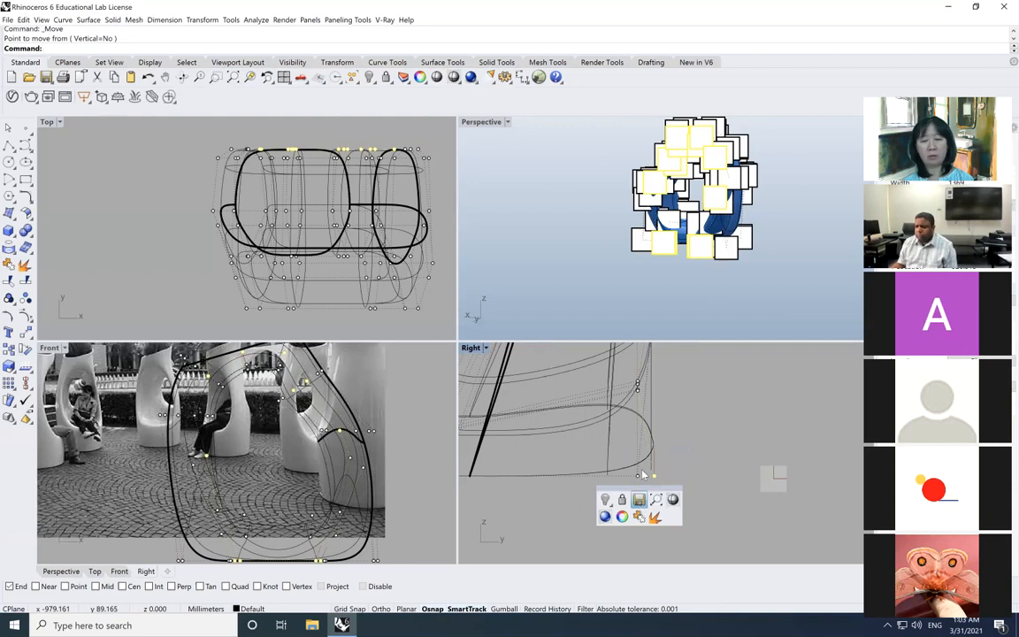
pyautogui.click(699, 475)
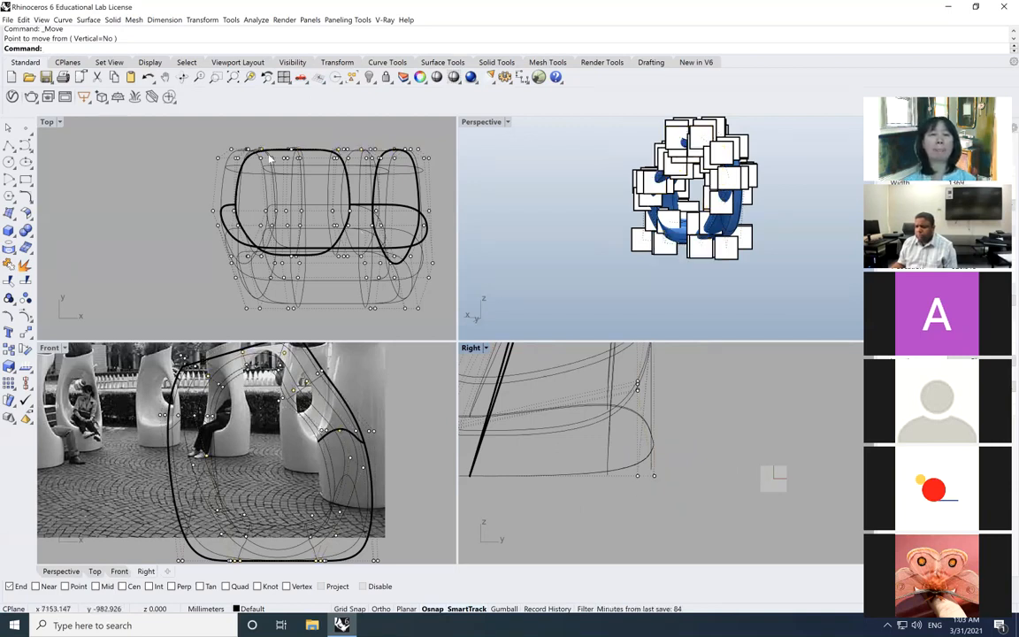
# Try selecting the entire back row of control points in the Top viewport, plus the rear base corner points in the Right viewport.
pyautogui.moveTo(217, 144); pyautogui.dragTo(427, 154)
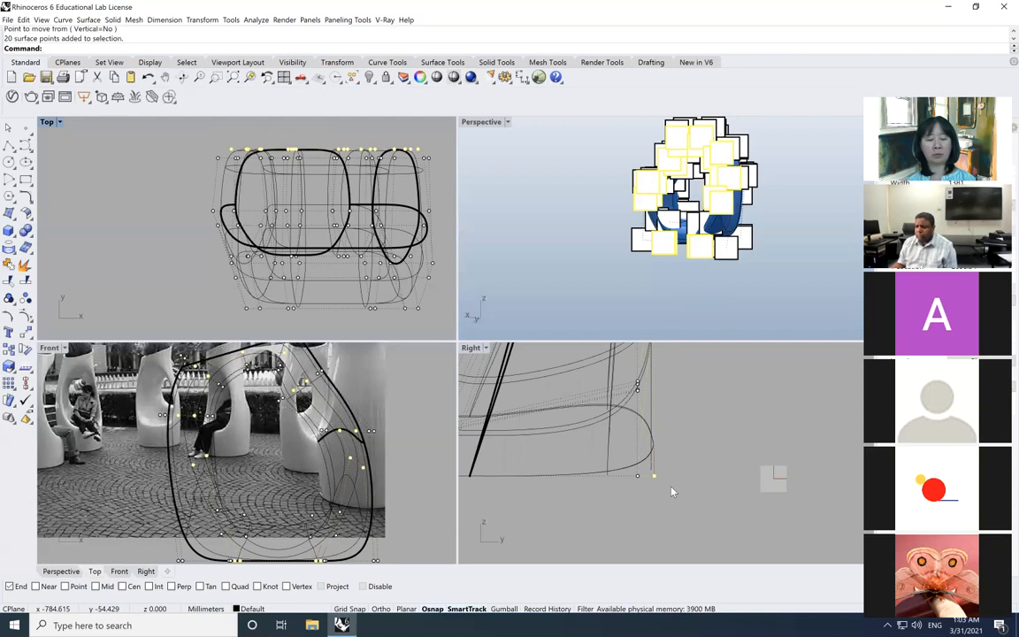
pyautogui.scroll(2, 665, 496)
pyautogui.scroll(-3, 666, 493)
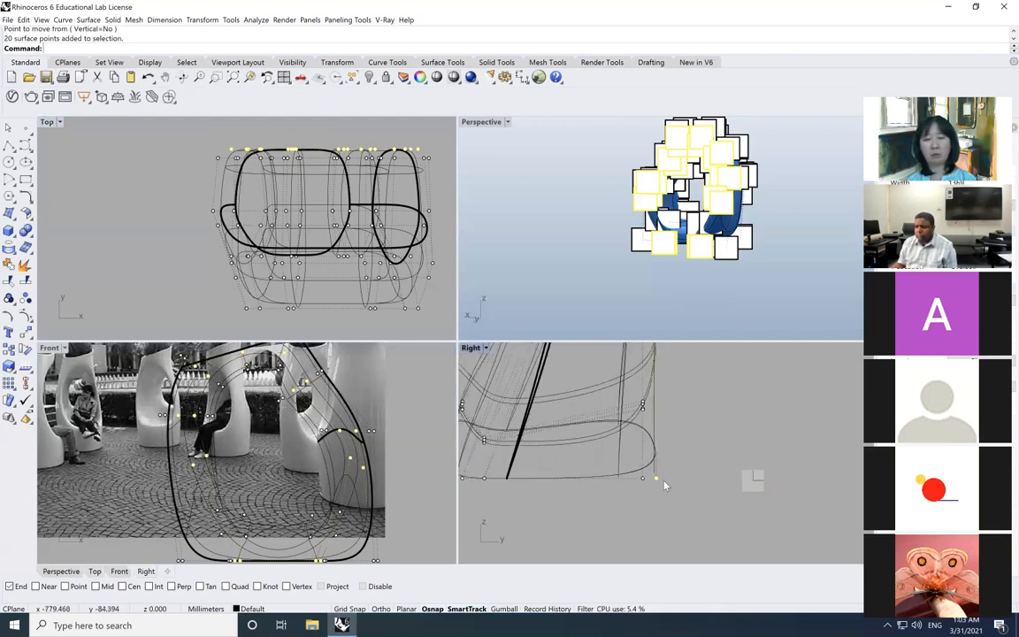
pyautogui.scroll(3, 652, 481)
pyautogui.scroll(-3, 656, 479)
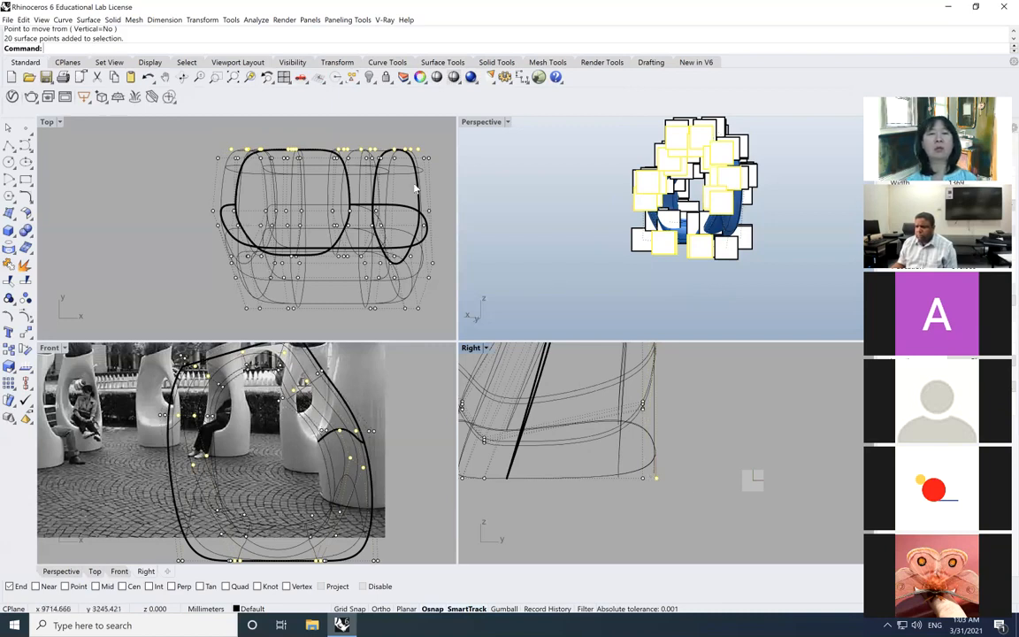
pyautogui.click(357, 83)
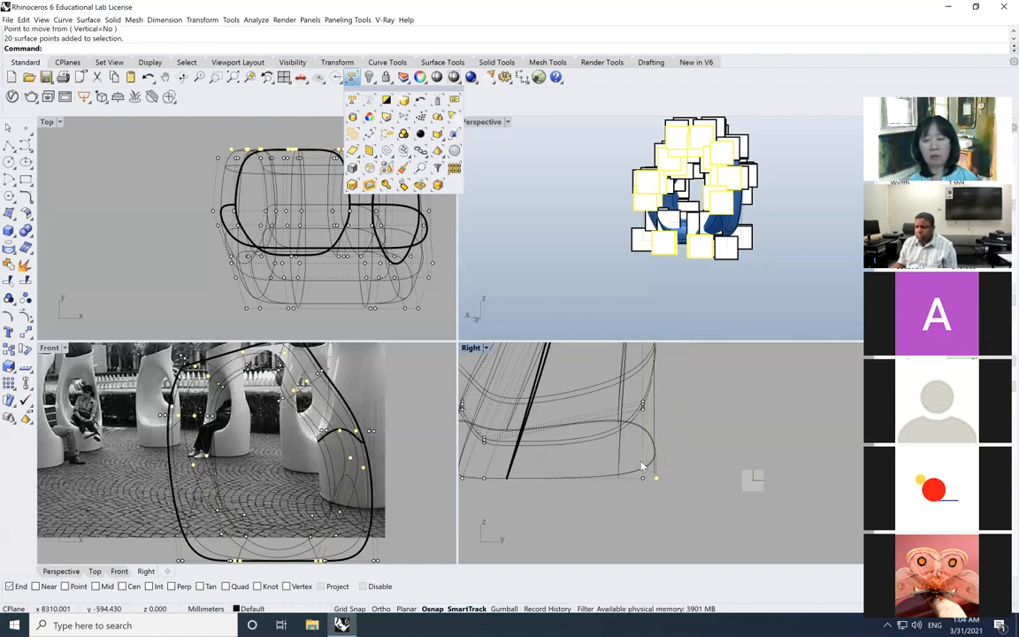
pyautogui.moveTo(636, 462)
pyautogui.mouseDown(button='right')
pyautogui.moveTo(646, 469)
pyautogui.moveTo(631, 457)
pyautogui.mouseUp(button='right')
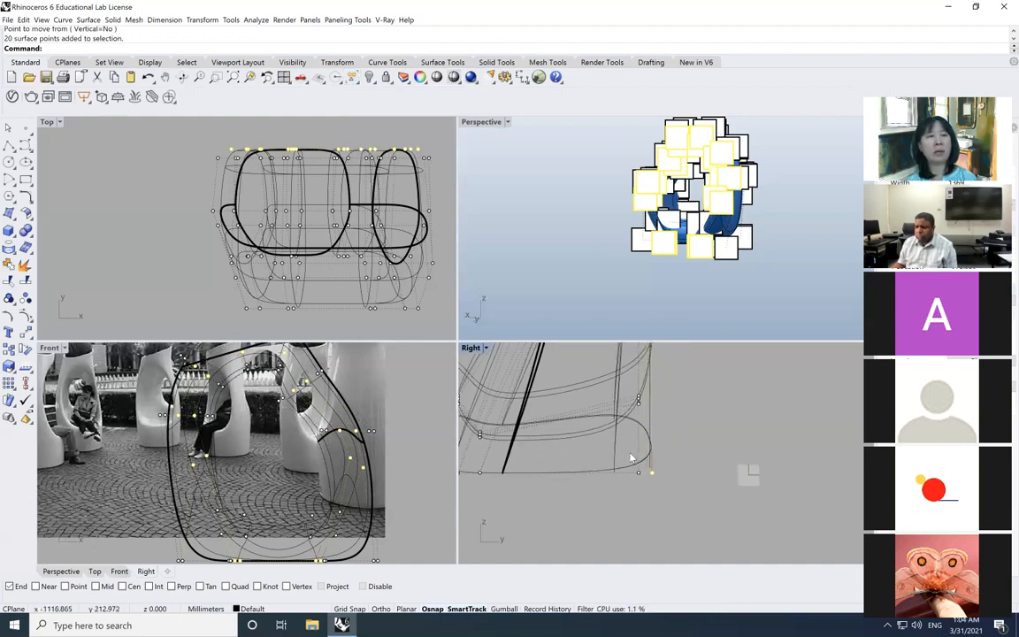
pyautogui.moveTo(631, 456); pyautogui.dragTo(674, 492)
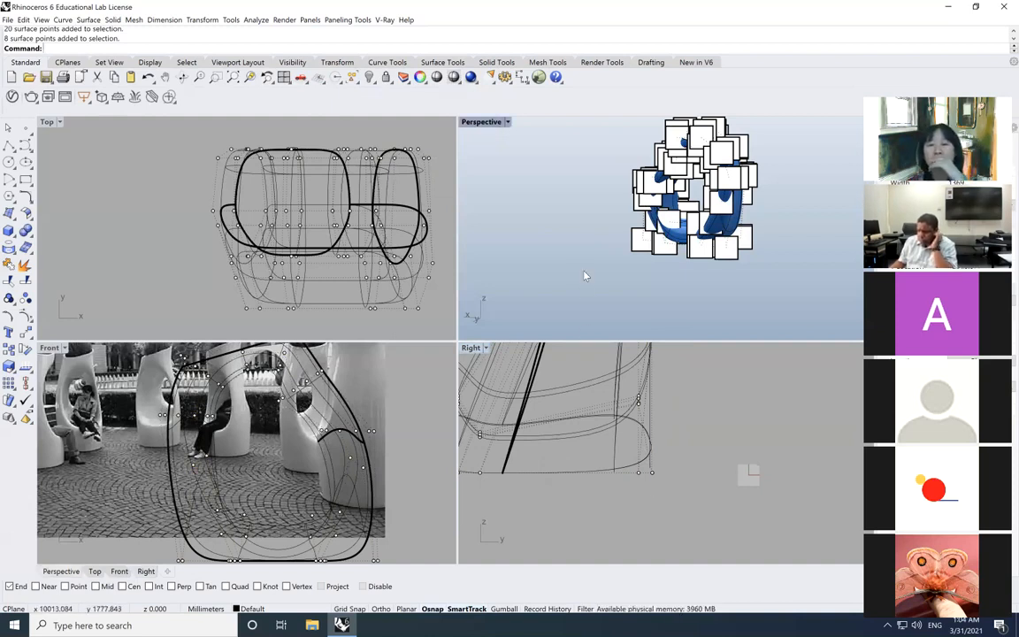
# Set the Perspective viewport to Wireframe, maximize the Right viewport, and select the rear control points between the top opening and the base.
pyautogui.click(509, 122)
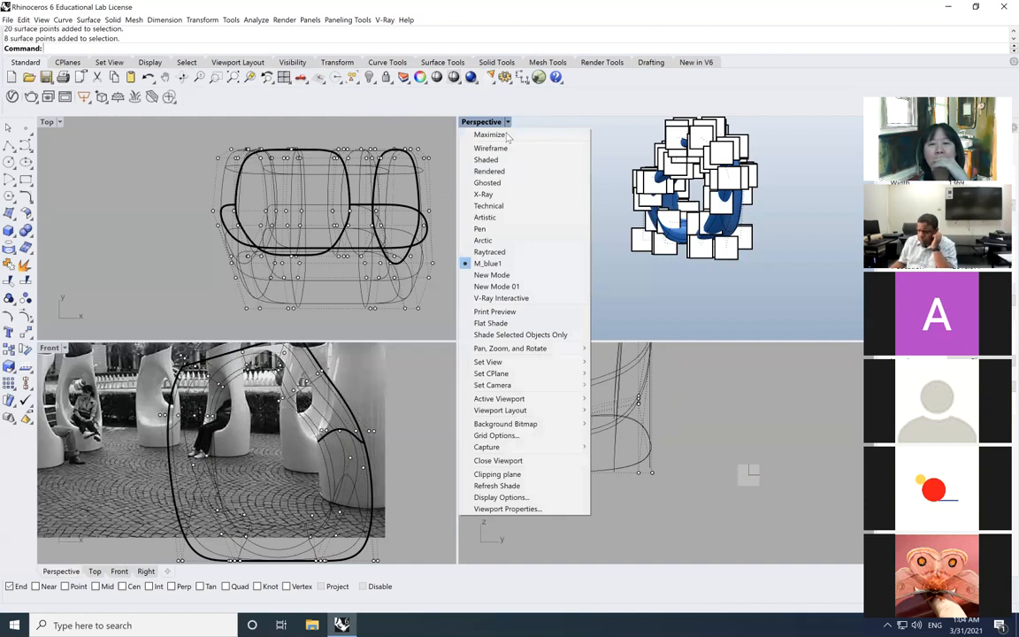
pyautogui.click(486, 148)
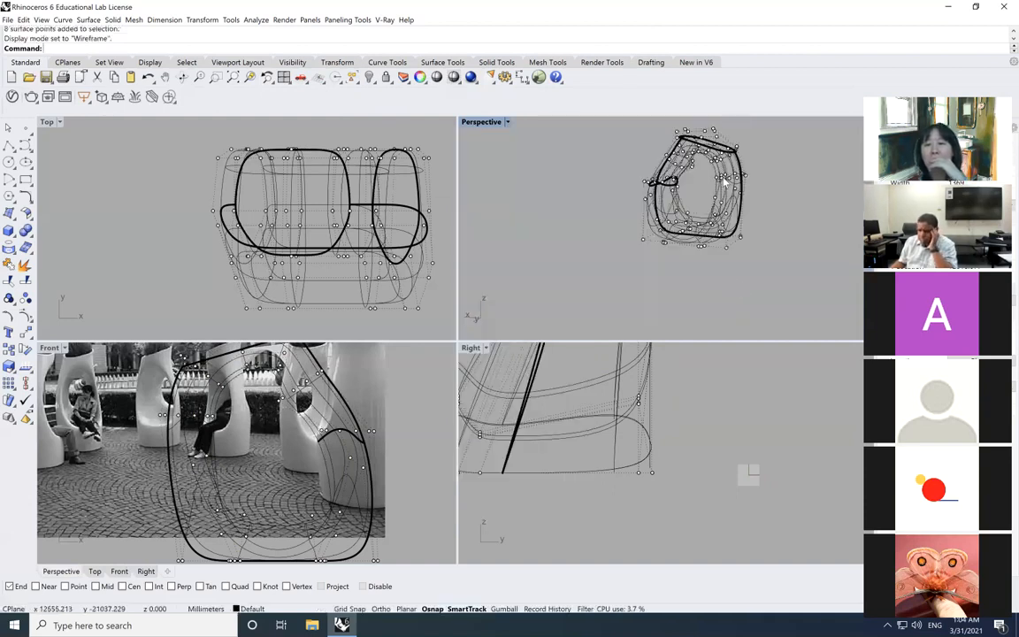
pyautogui.scroll(-4, 649, 507)
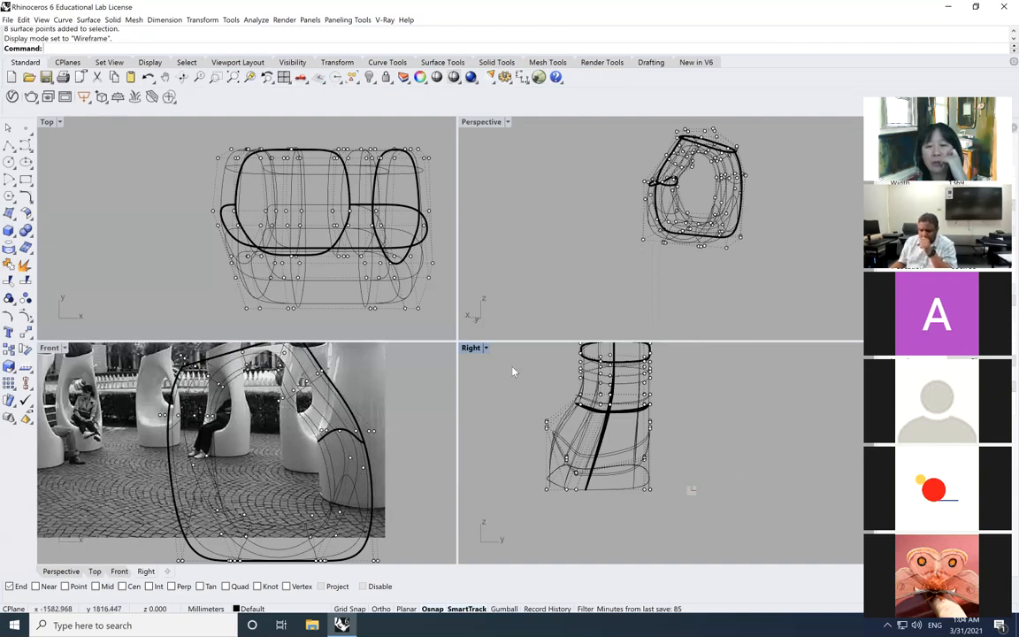
pyautogui.doubleClick(471, 349)
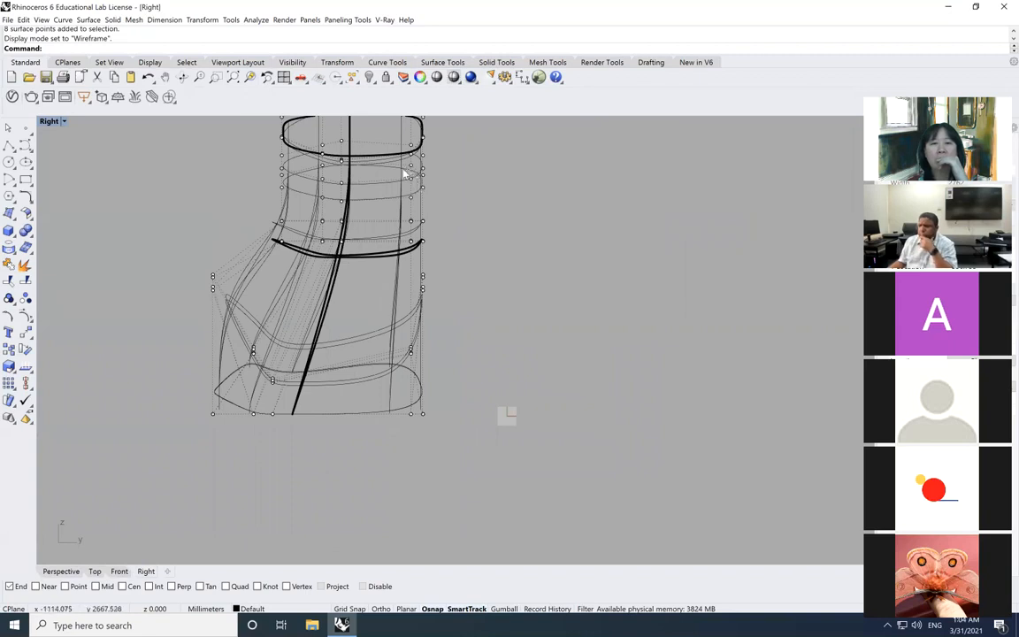
pyautogui.moveTo(401, 175); pyautogui.dragTo(464, 385)
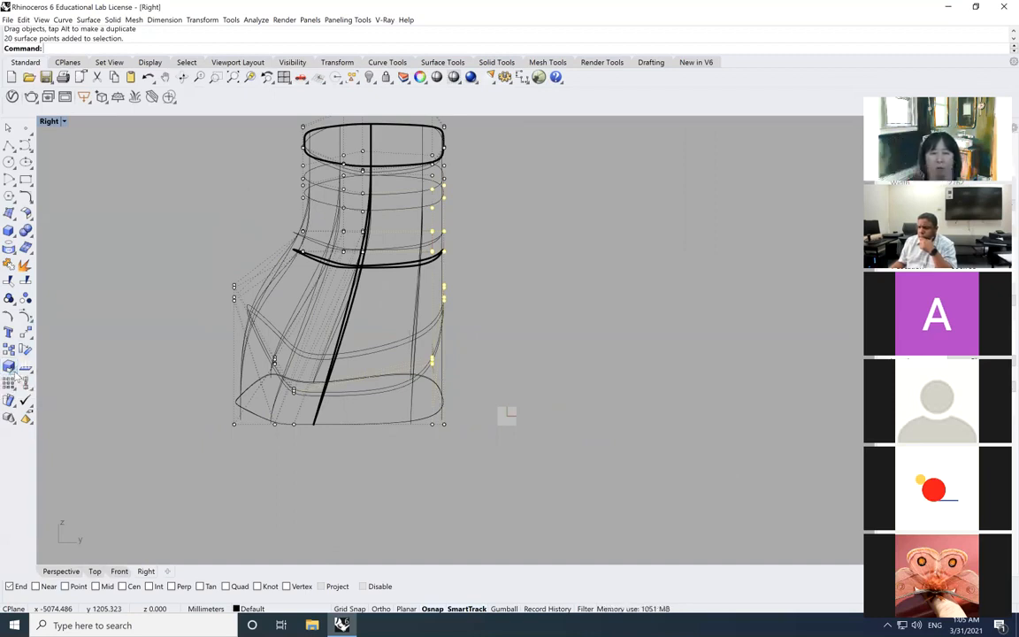
# Try squeezing the selected rear control points vertically with Scale1D around mid-height, then undo the scaling.
pyautogui.click(12, 370)
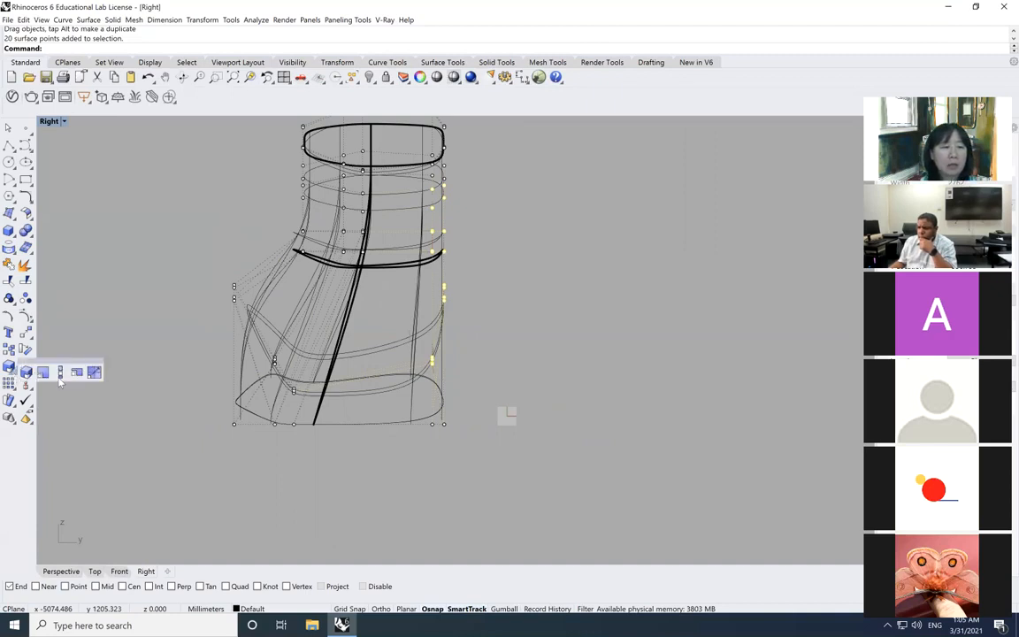
pyautogui.click(62, 373)
pyautogui.click(471, 261)
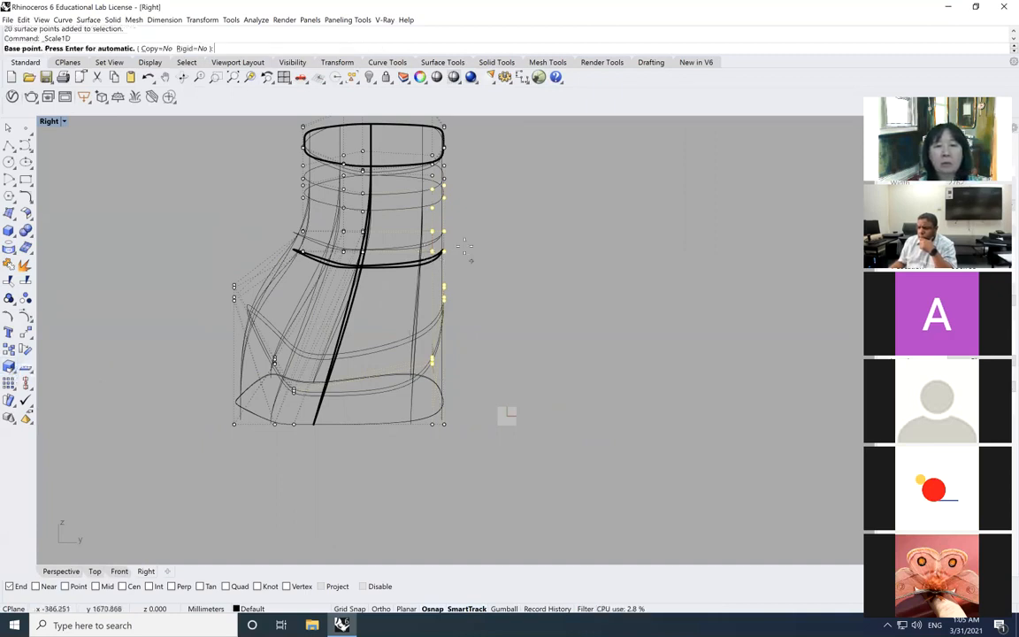
pyautogui.click(466, 193)
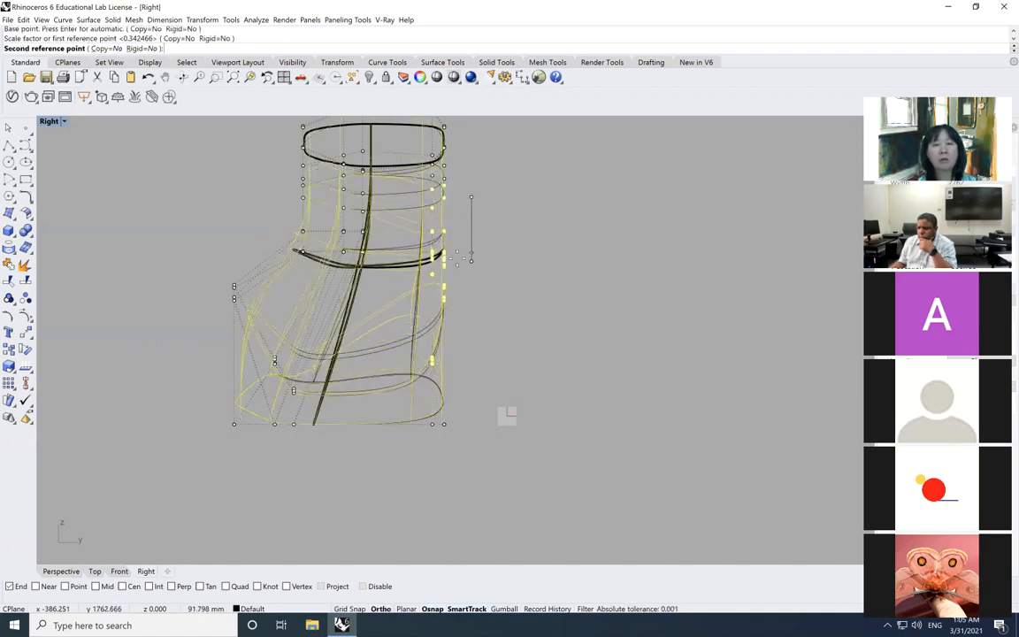
pyautogui.click(469, 268)
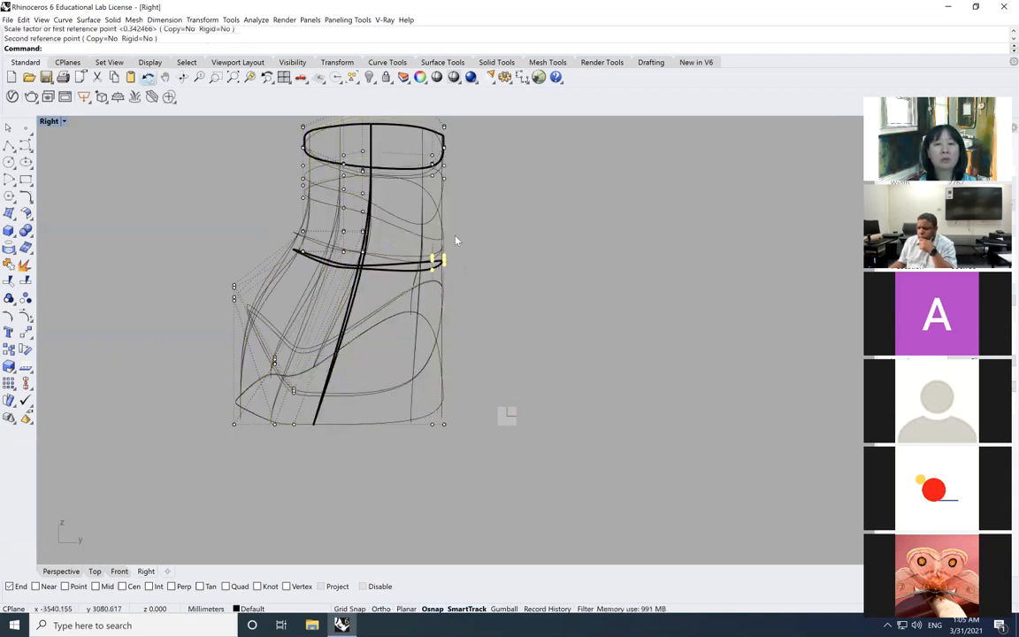
pyautogui.hotkey('ctrl', 'z')
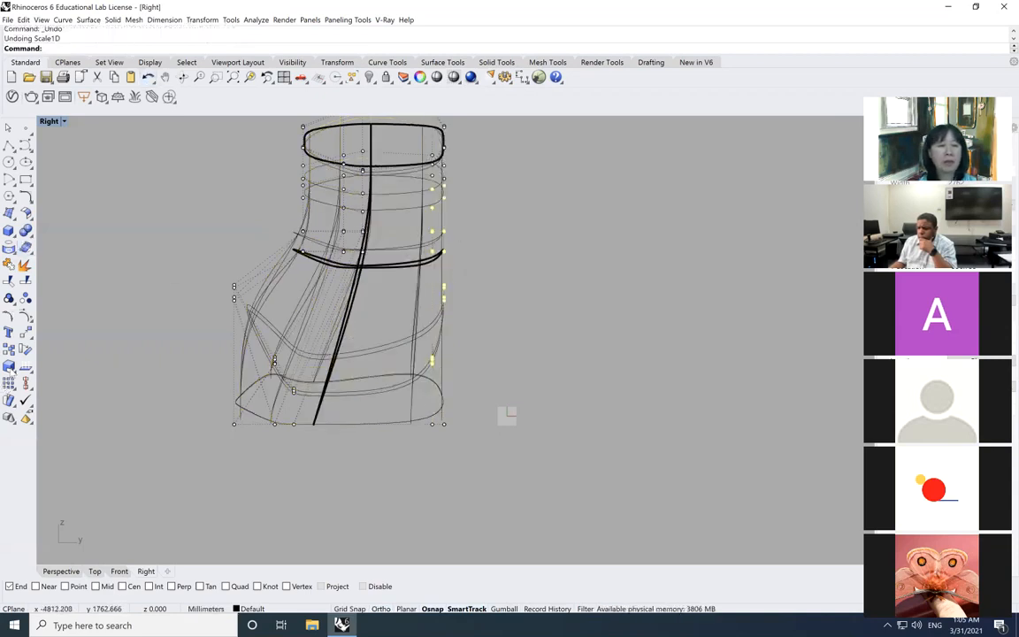
# Scale the selected rear control points vertically with Scale1D, drawing them toward mid-height to roughly half their vertical spread.
pyautogui.click(13, 370)
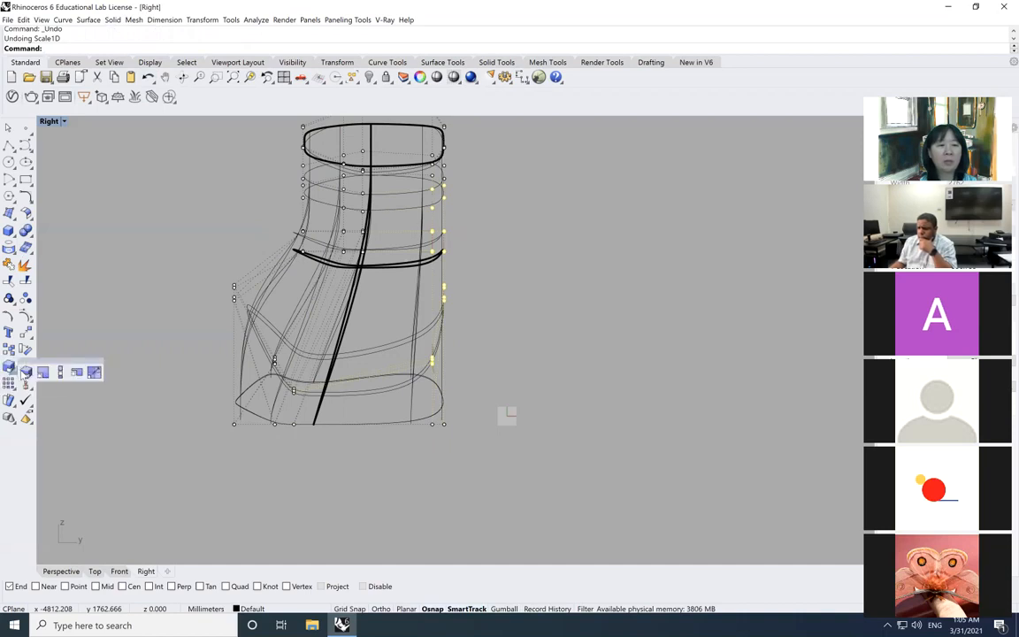
pyautogui.click(61, 373)
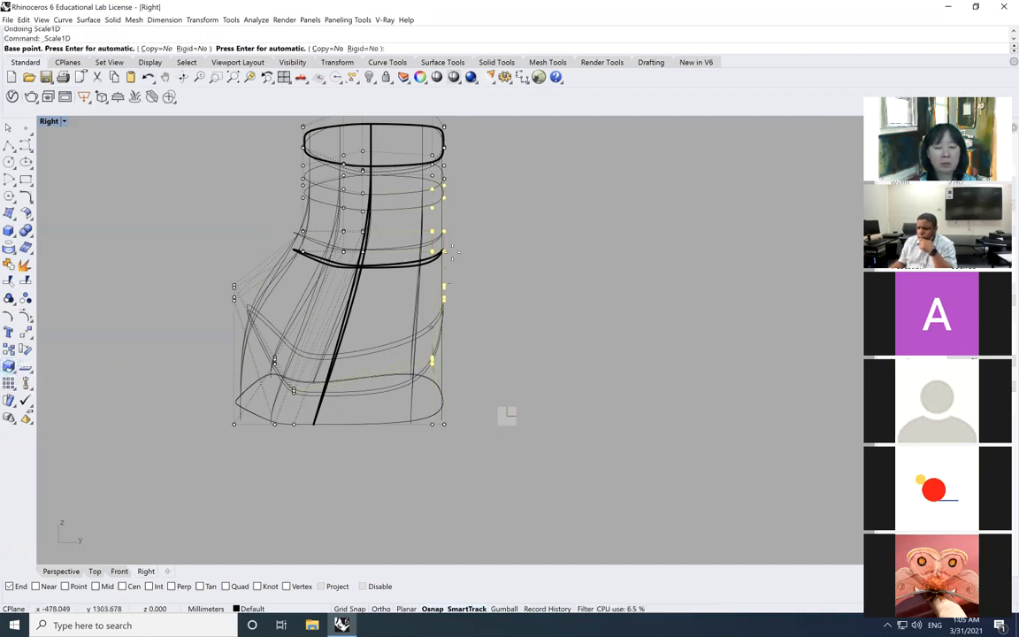
pyautogui.click(458, 257)
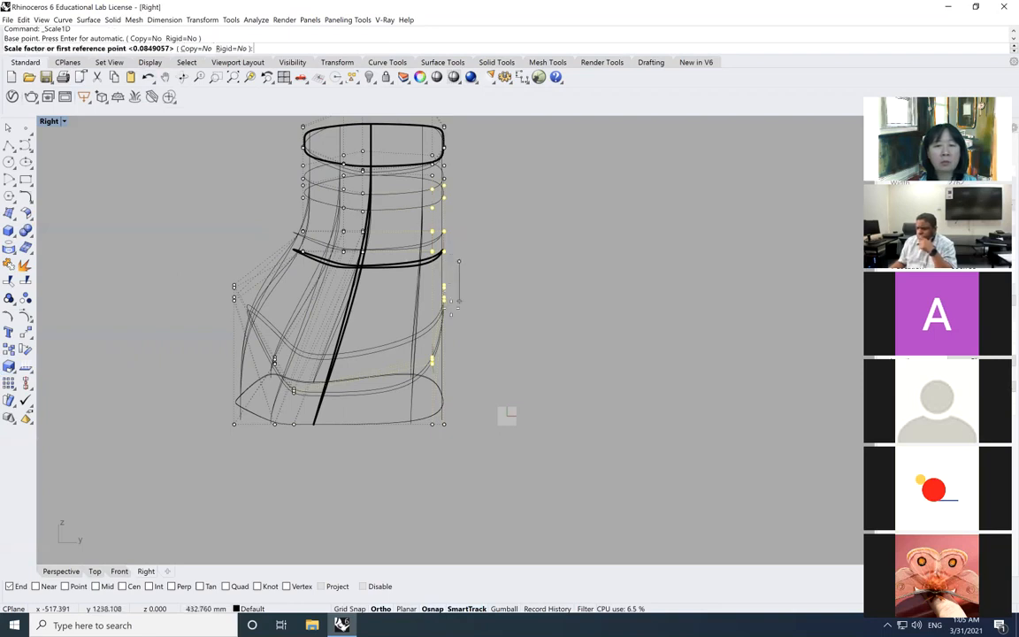
pyautogui.click(459, 312)
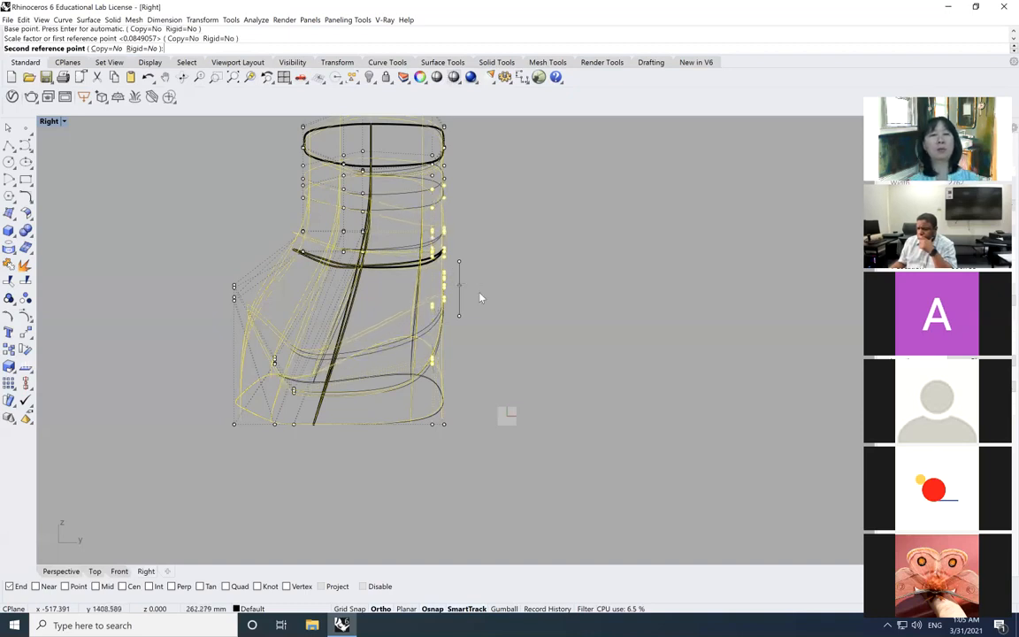
pyautogui.click(481, 299)
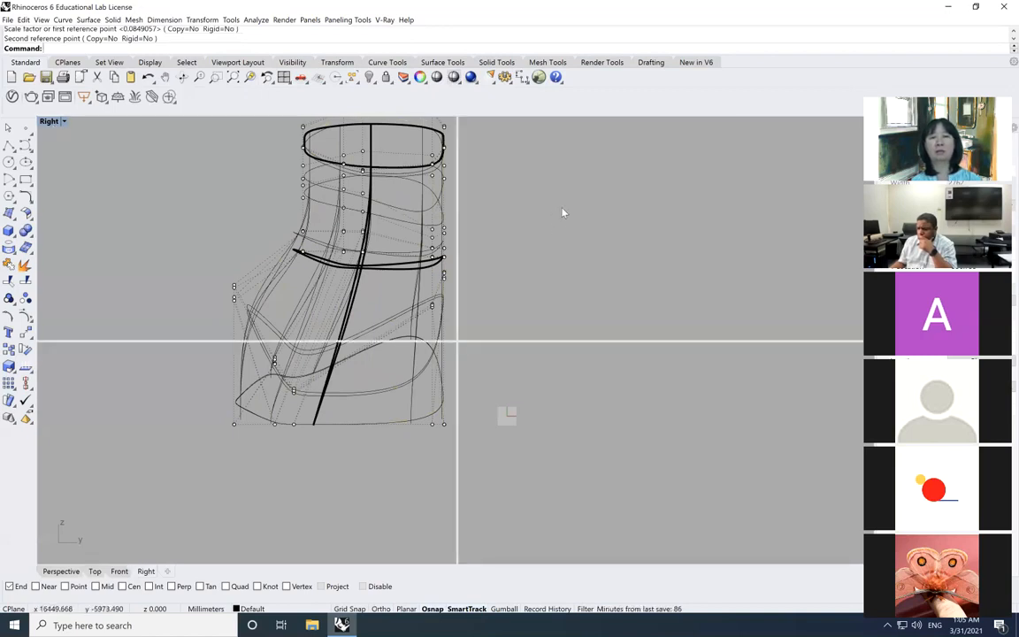
# Restore the four-viewport layout, turn off the control points, and set the Perspective viewport's display mode to M_blue1.
pyautogui.hotkey('ctrl', 'm')
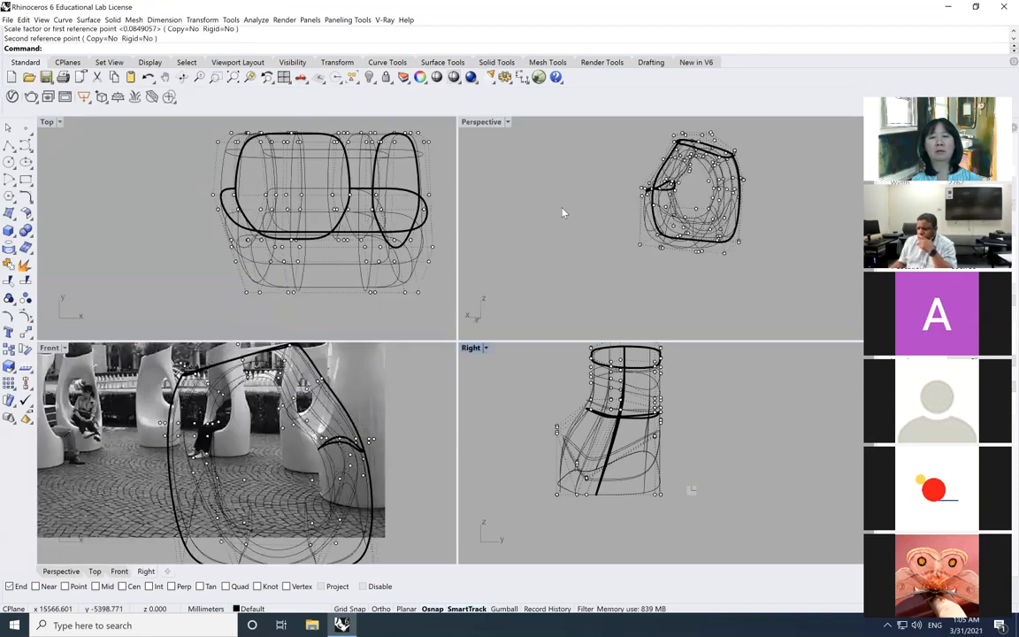
pyautogui.click(508, 123)
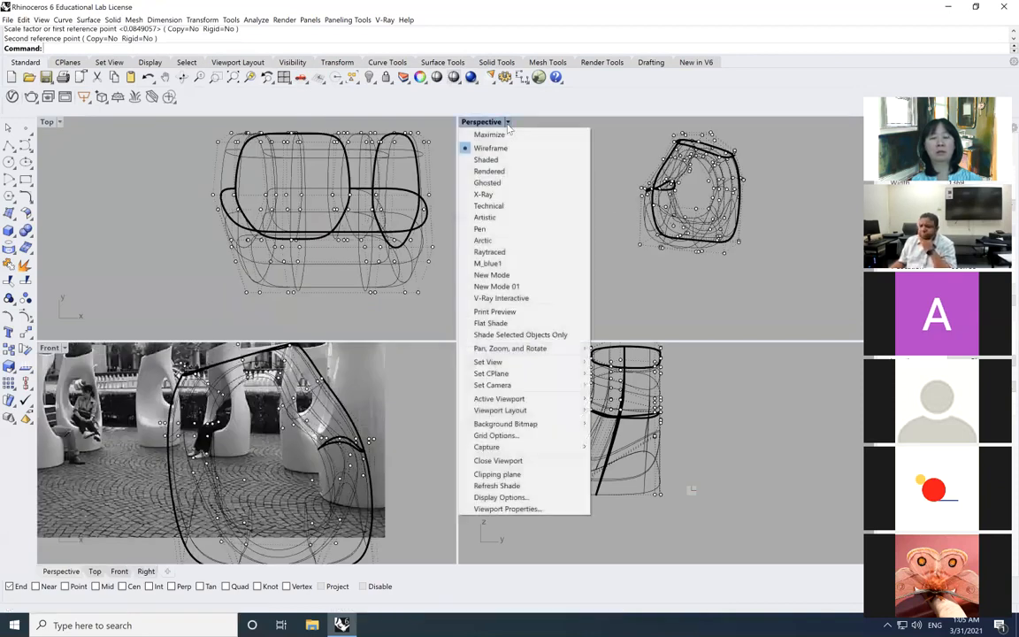
pyautogui.press('Escape')
pyautogui.press('Escape')
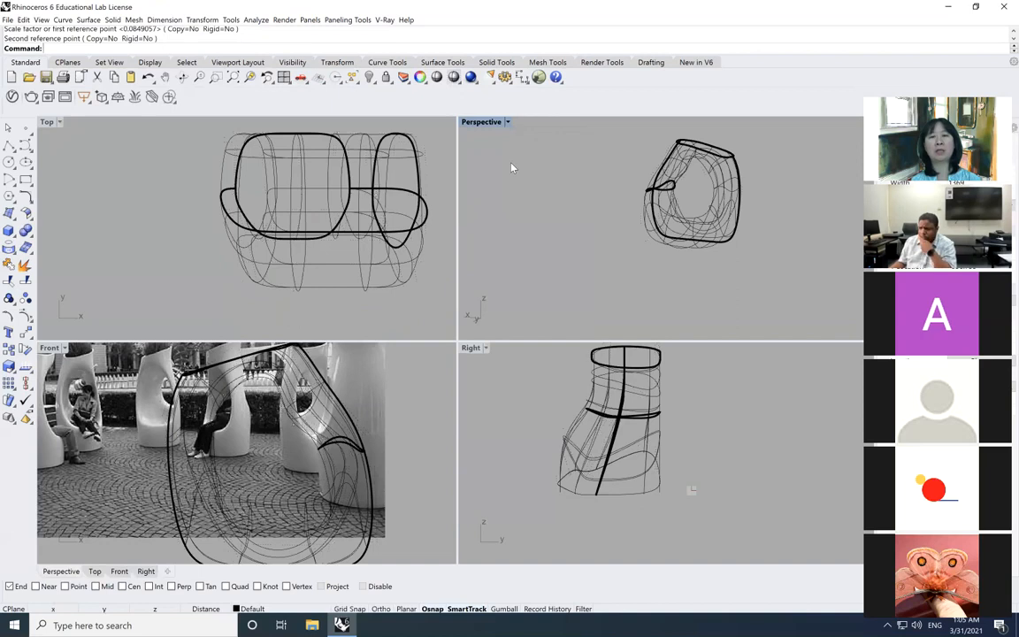
pyautogui.click(507, 124)
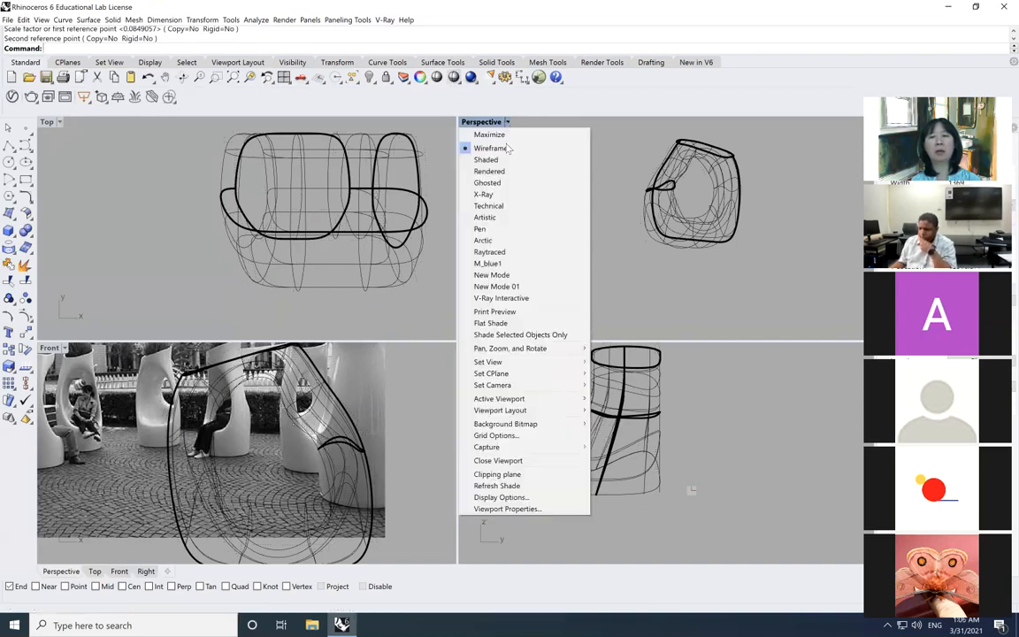
pyautogui.click(503, 264)
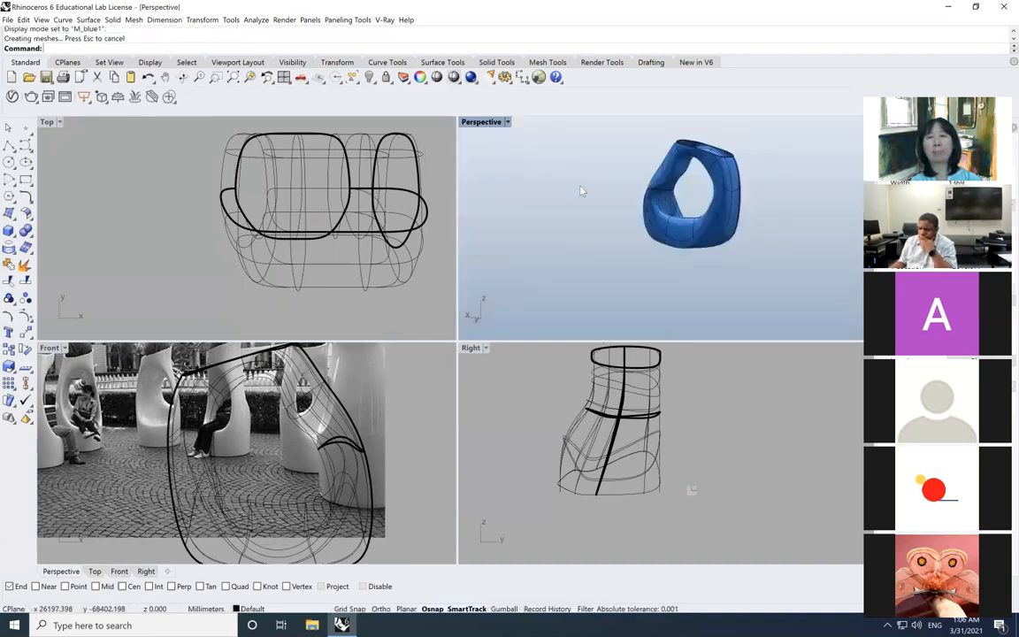
# Examine the reshaped seat form and its opening by rotating the maximized Perspective view to face it.
pyautogui.hotkey('ctrl', 'm')
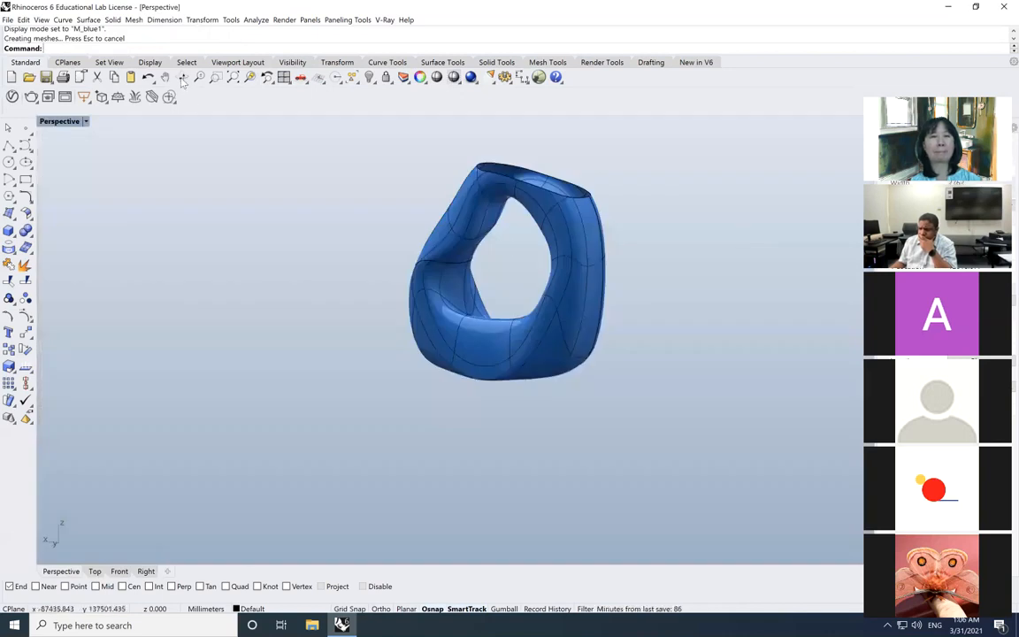
pyautogui.click(182, 78)
pyautogui.moveTo(480, 266); pyautogui.dragTo(537, 239)
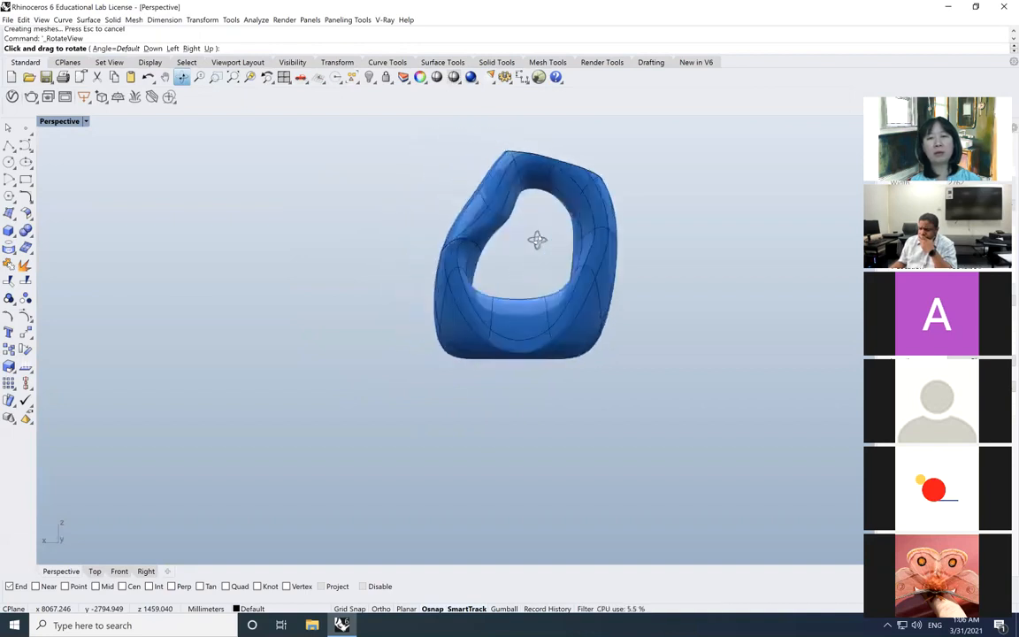
pyautogui.press('Escape')
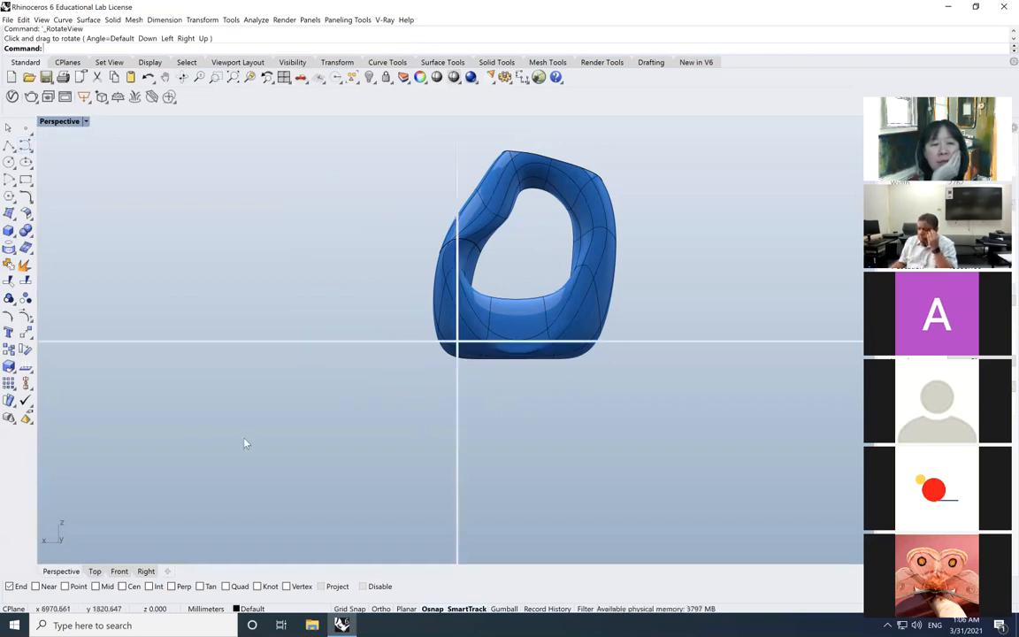
# Restore the four-viewport layout and turn on the seat surface's control points.
pyautogui.hotkey('ctrl', 'm')
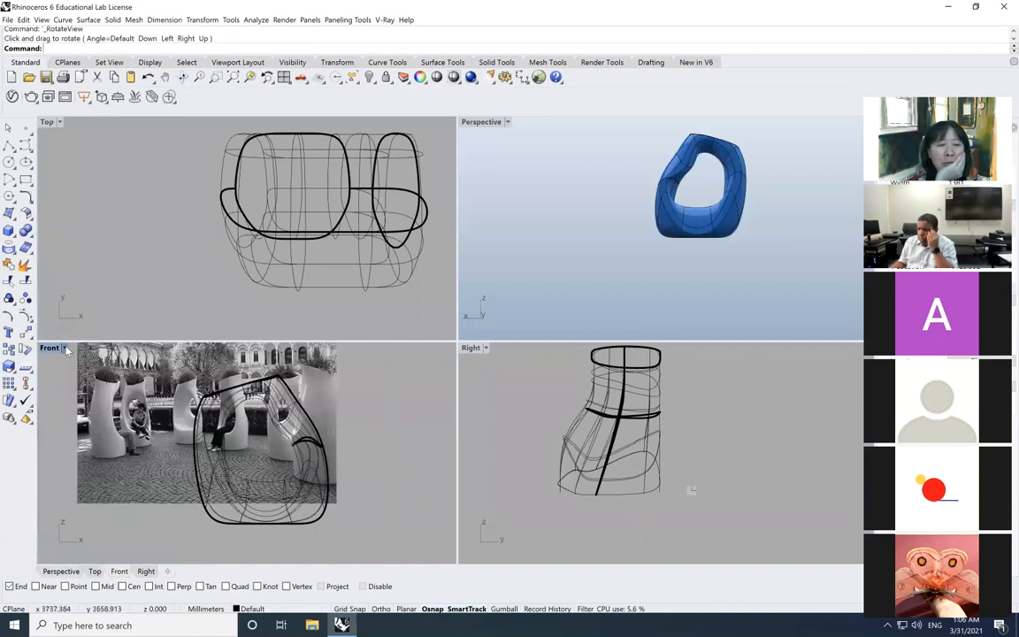
pyautogui.click(64, 349)
pyautogui.click(48, 384)
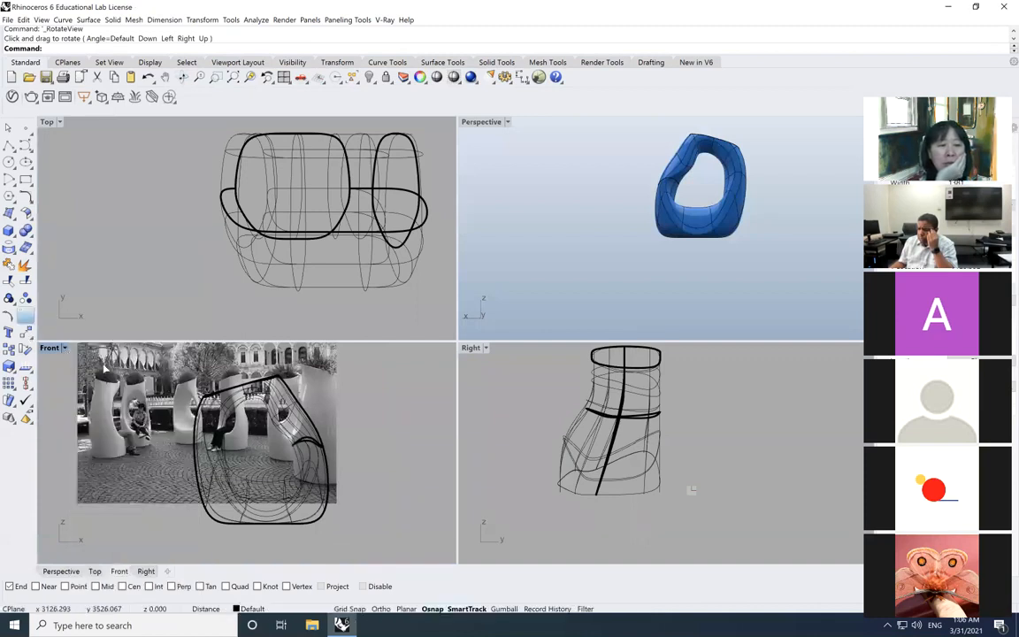
pyautogui.click(25, 316)
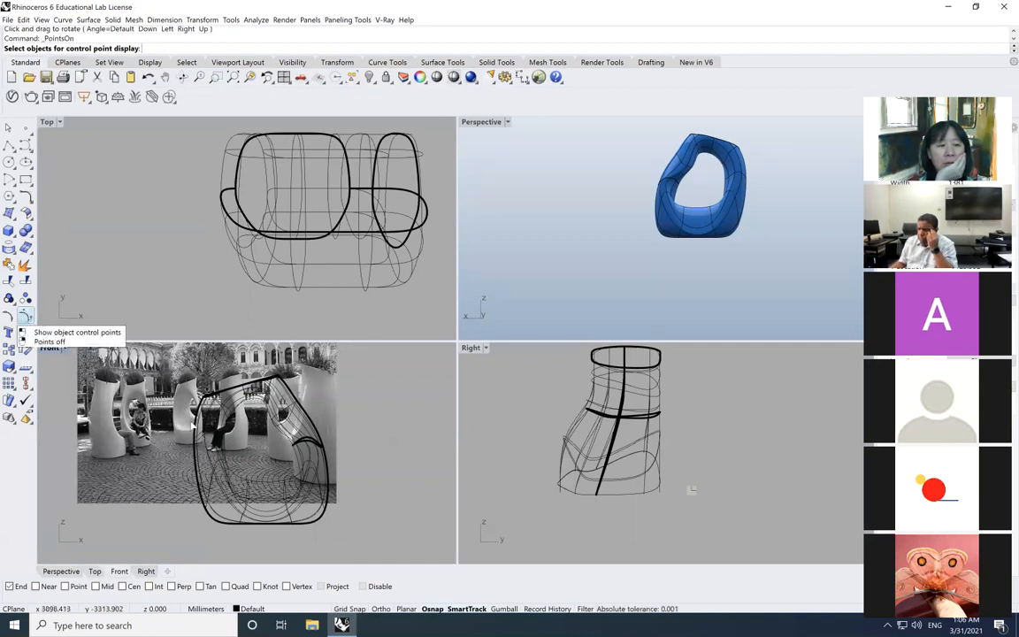
pyautogui.click(208, 426)
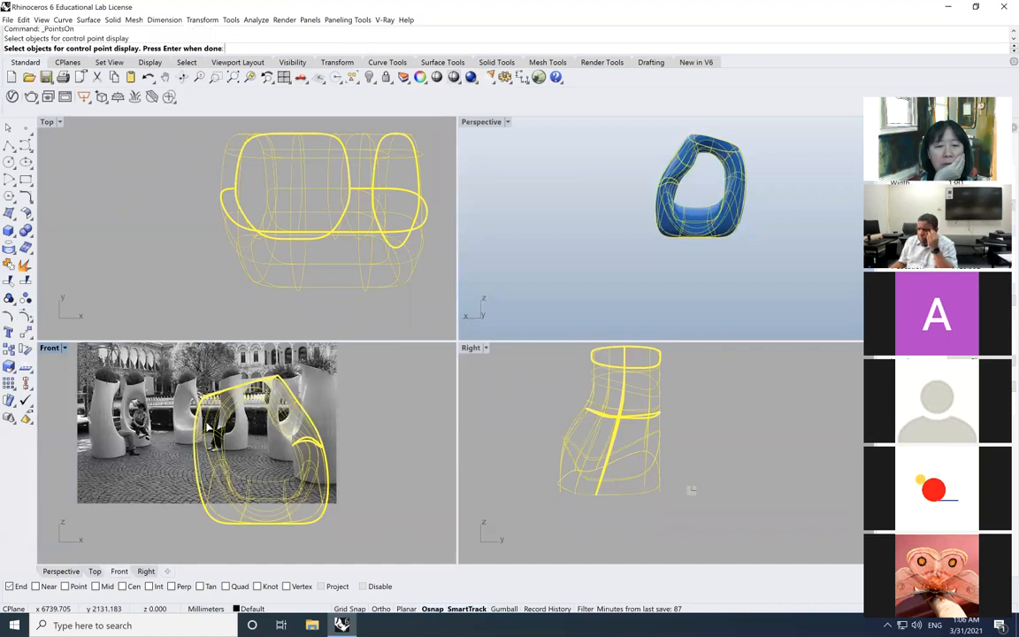
pyautogui.press('Return')
# Examine the surface's control points against the reference photo in the Front viewport and turn the control points off.
pyautogui.scroll(1, 217, 433)
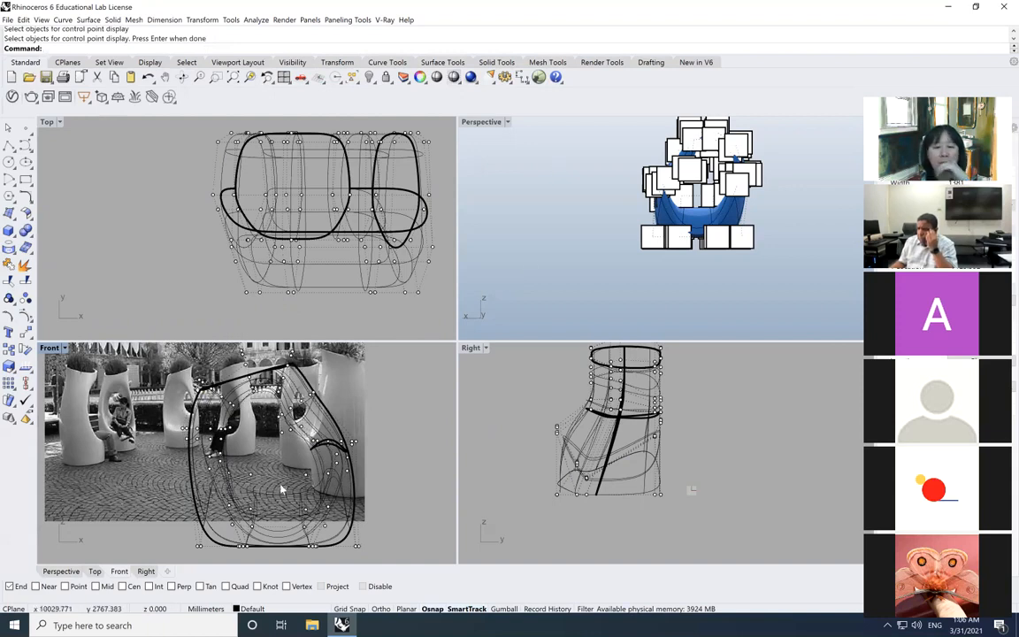
pyautogui.scroll(5, 280, 489)
pyautogui.scroll(-3, 278, 491)
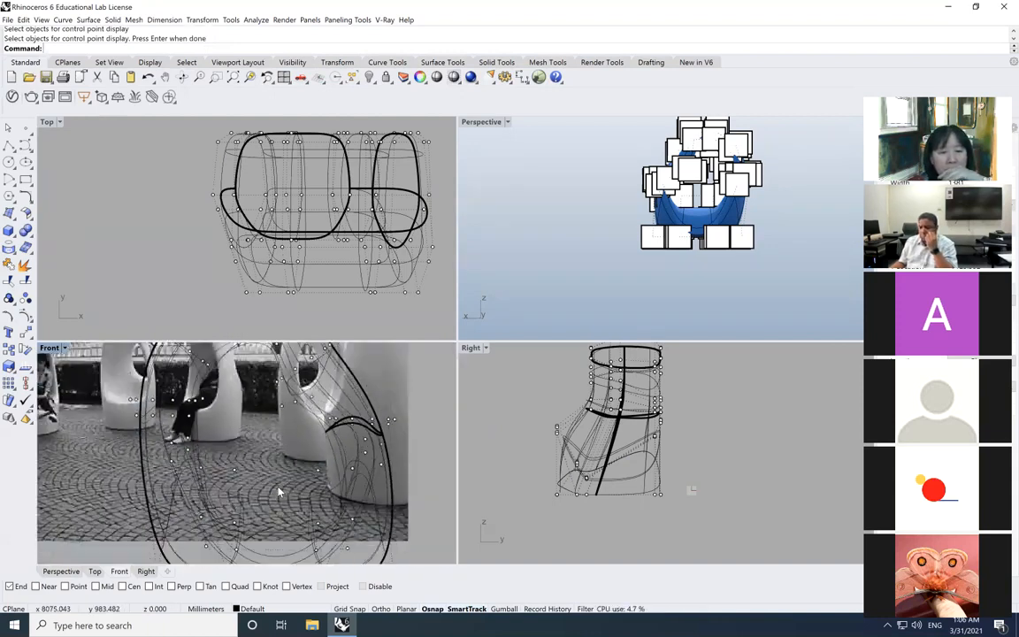
pyautogui.scroll(-2, 278, 492)
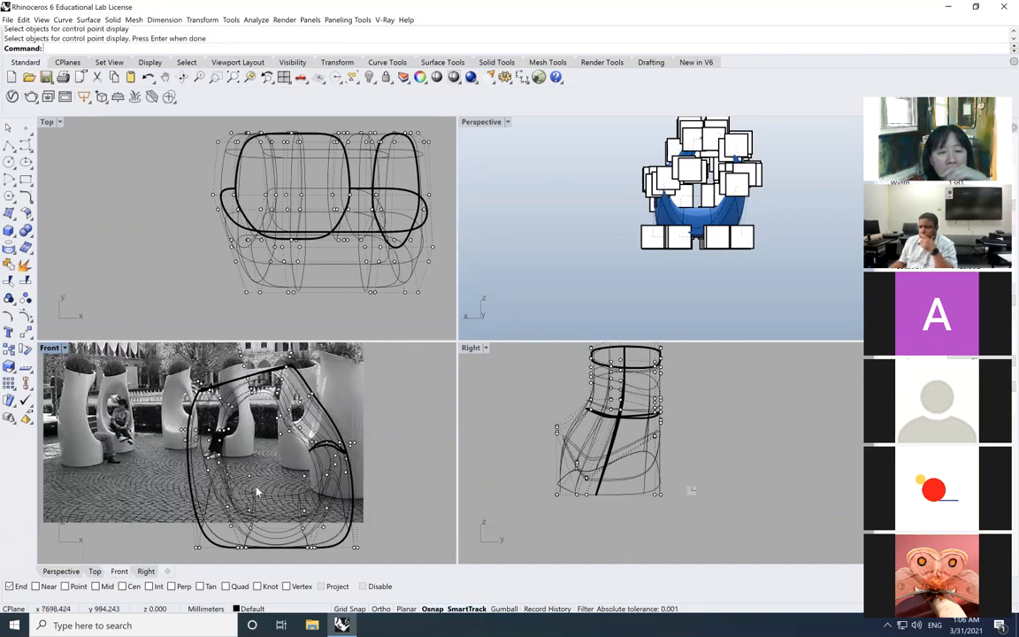
pyautogui.scroll(2, 250, 420)
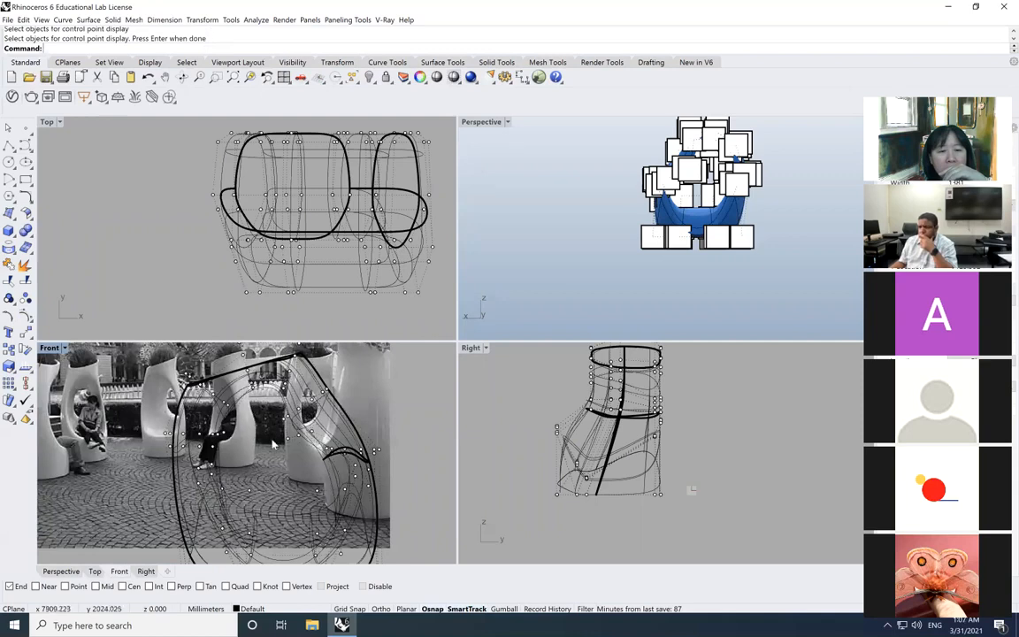
pyautogui.scroll(2, 277, 445)
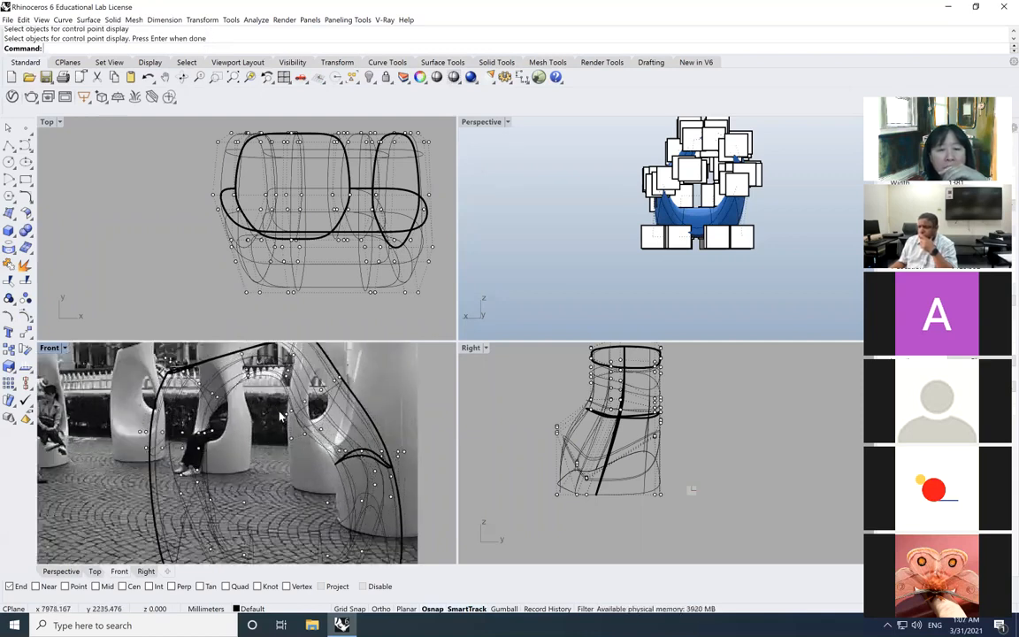
pyautogui.scroll(1, 279, 416)
pyautogui.scroll(1, 305, 416)
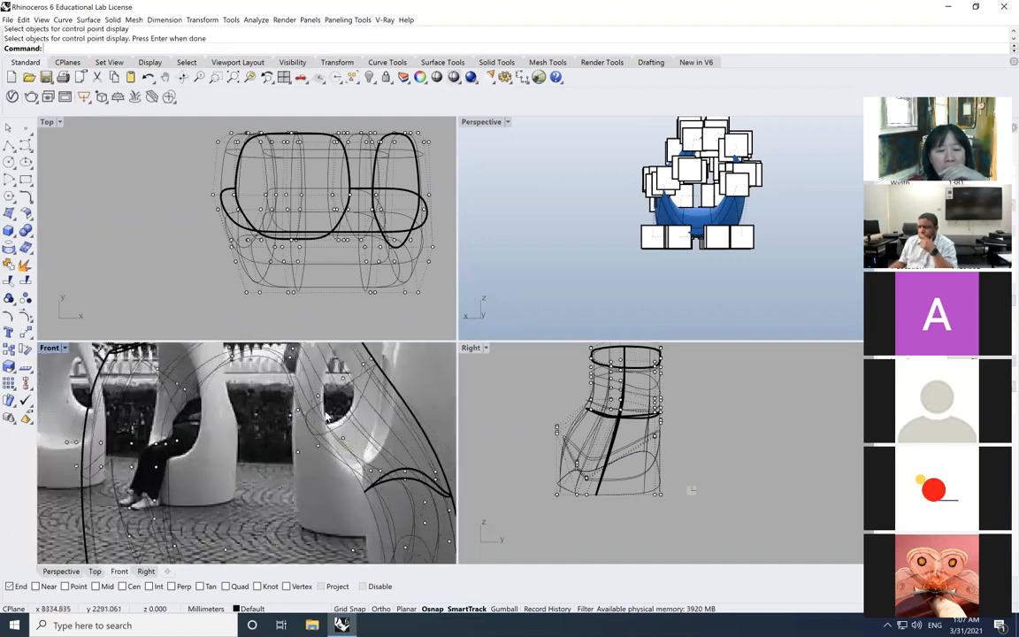
pyautogui.scroll(-1, 208, 450)
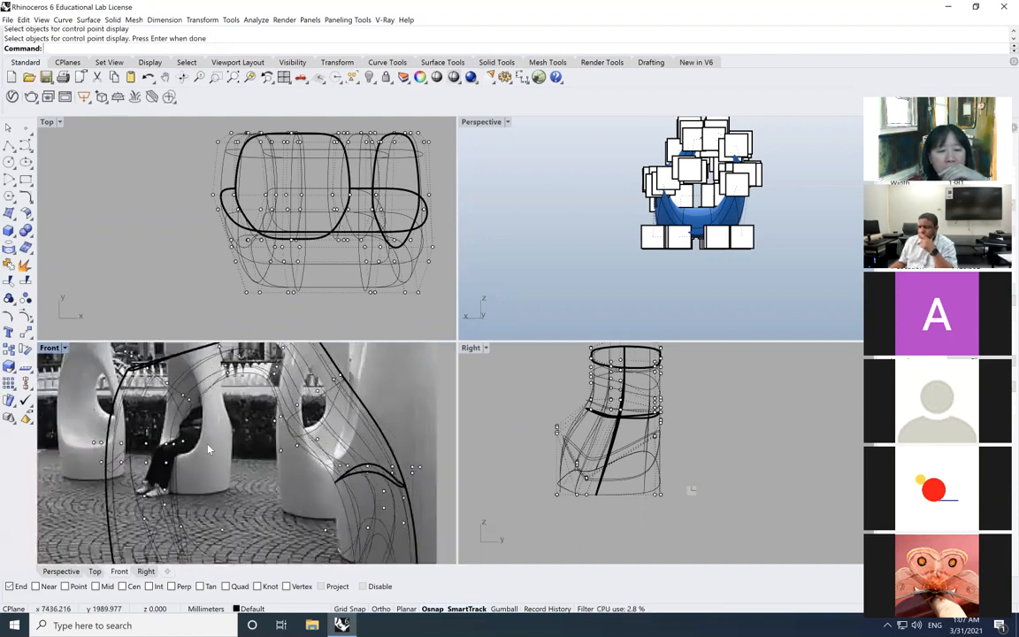
pyautogui.scroll(-1, 209, 449)
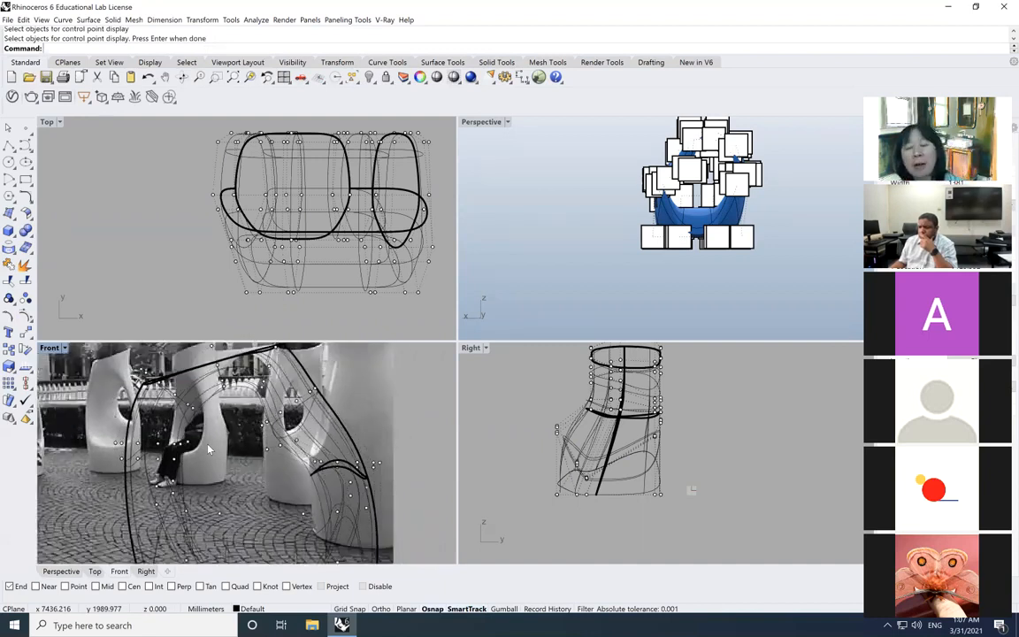
pyautogui.press('Escape')
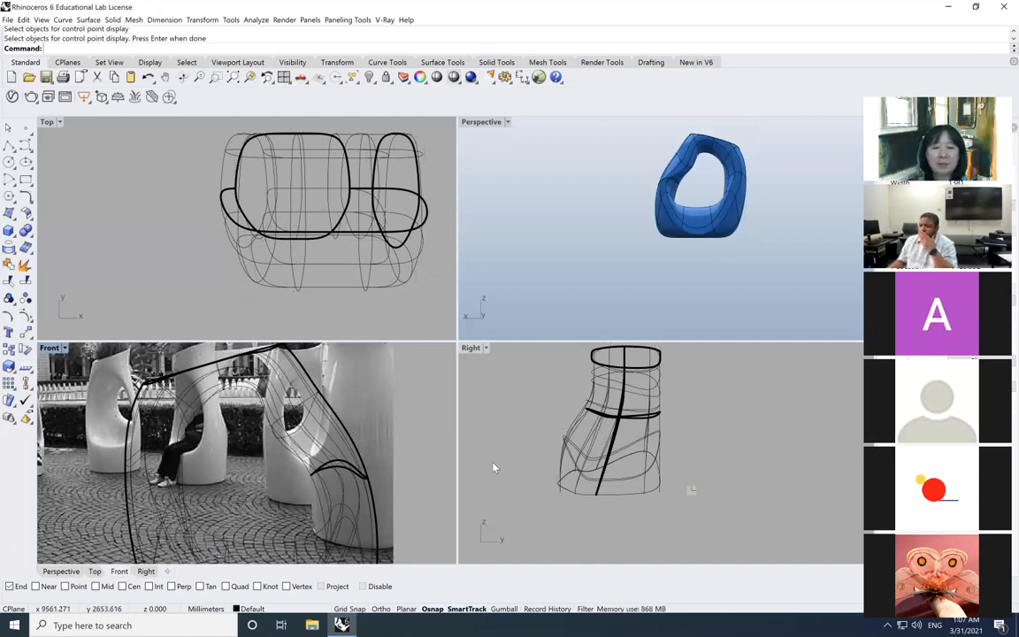
# Stretch the whole seat surface vertically from its base with Scale1D in the Right viewport, to about 1.2 times its height.
pyautogui.scroll(-3, 584, 469)
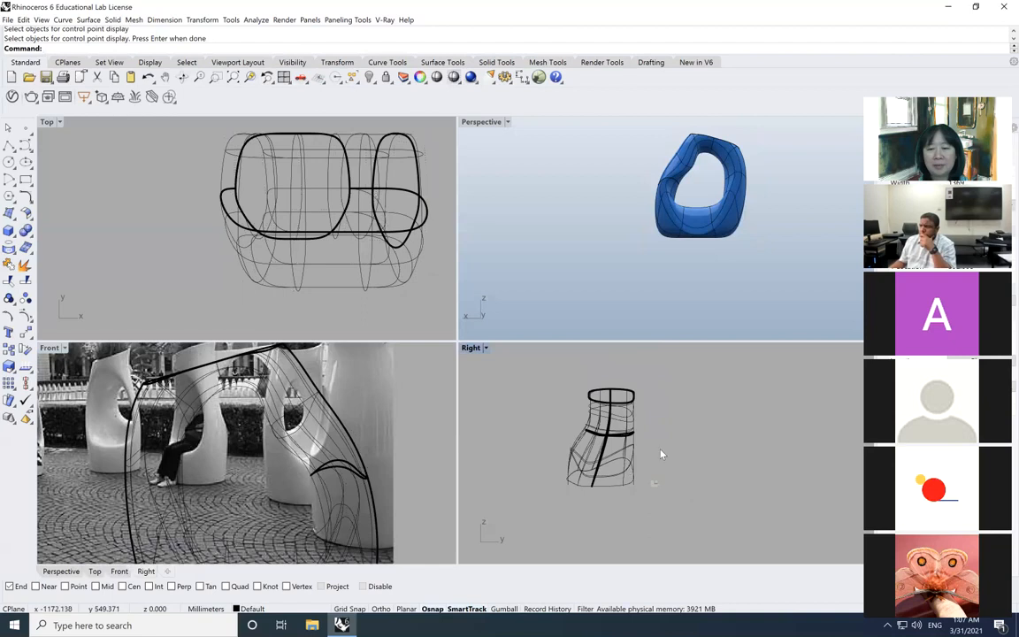
pyautogui.moveTo(639, 500); pyautogui.dragTo(549, 382)
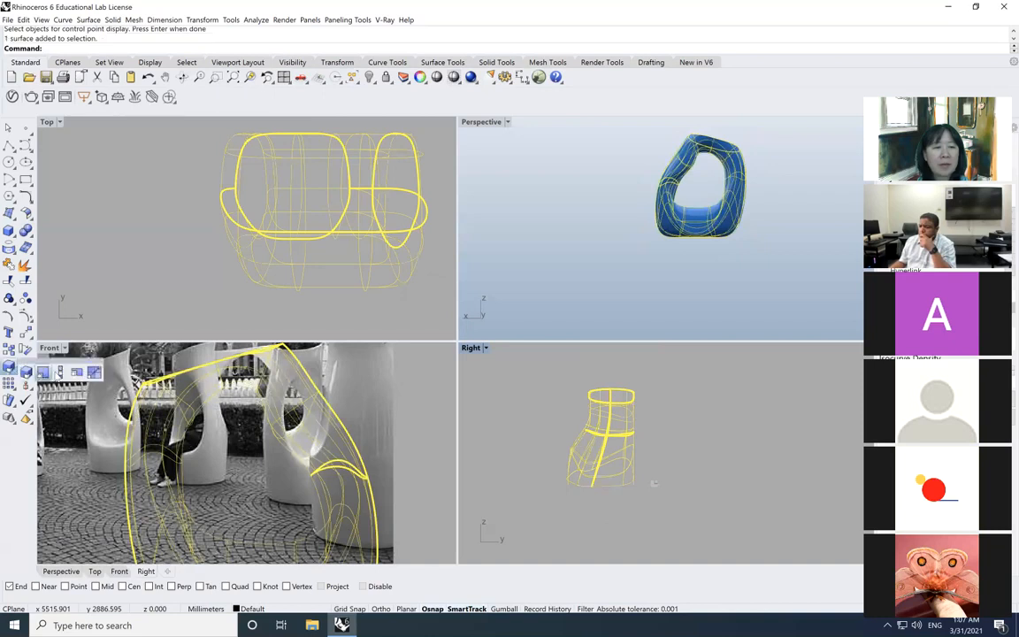
pyautogui.click(9, 366)
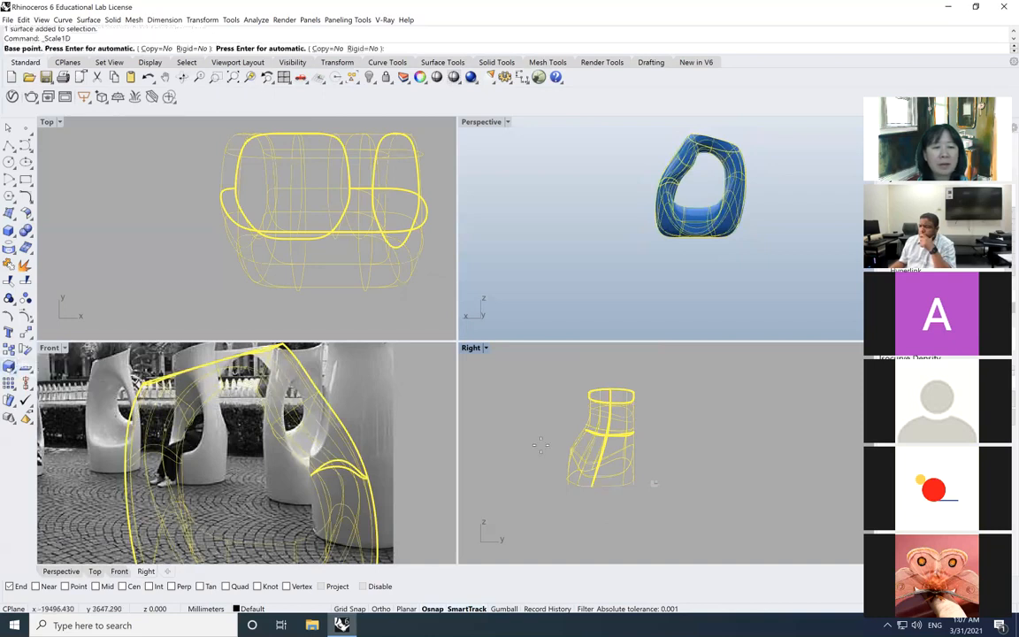
pyautogui.click(652, 478)
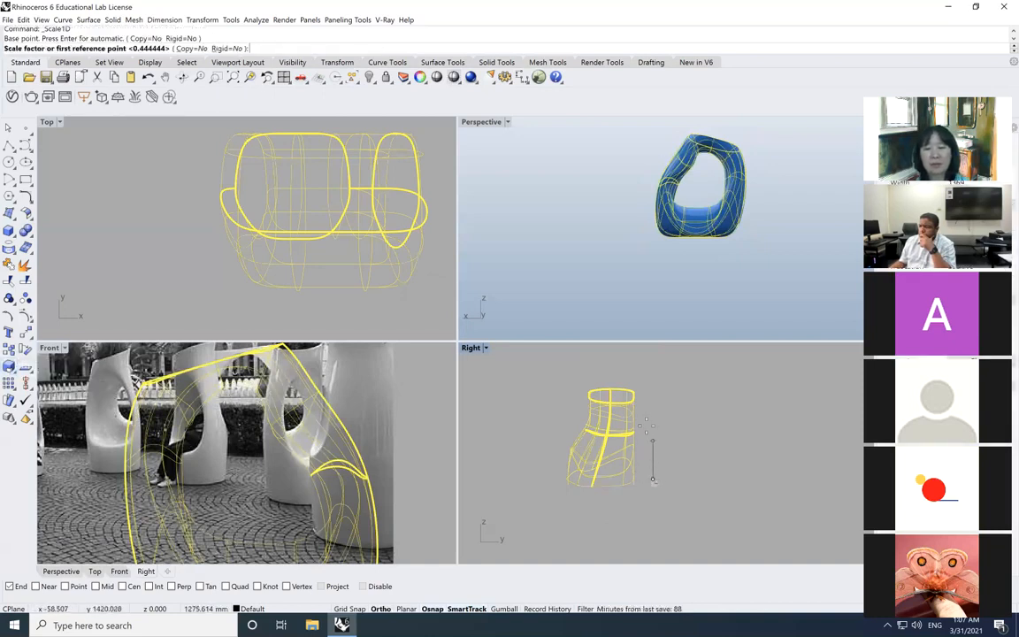
pyautogui.click(649, 432)
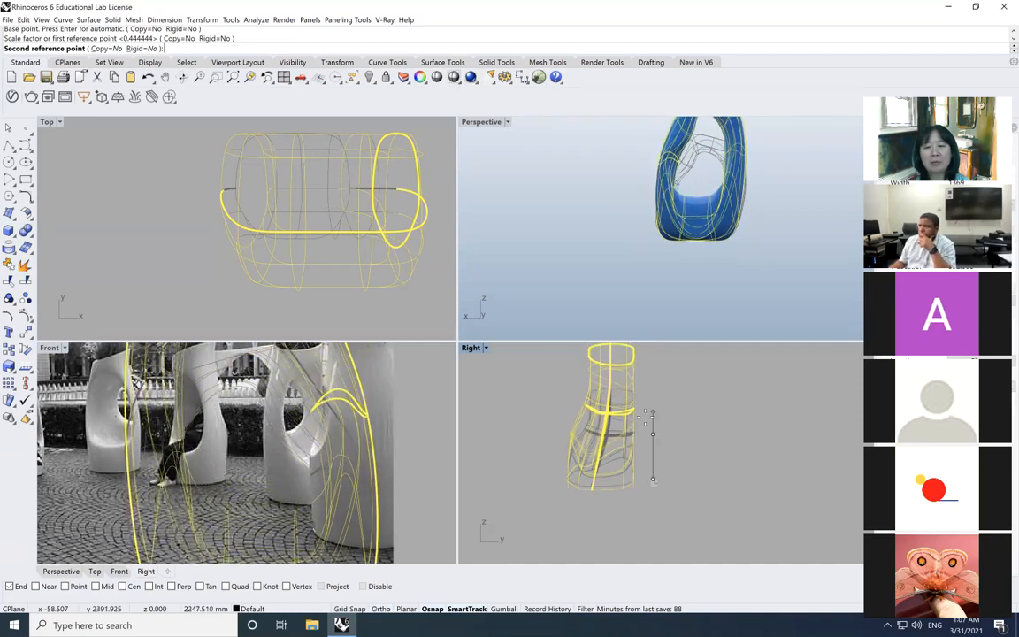
pyautogui.click(652, 432)
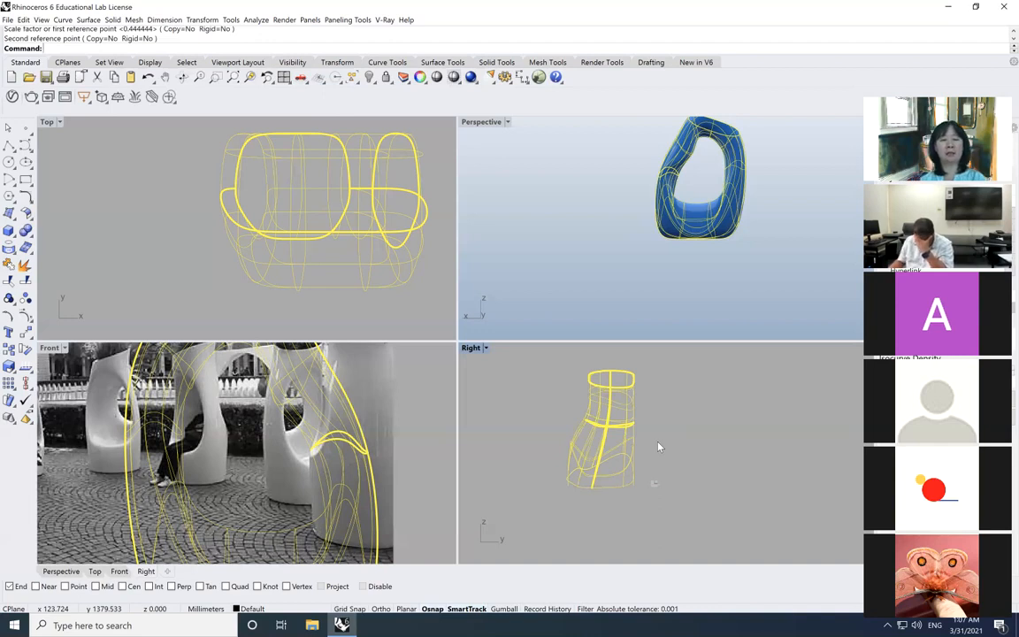
# Try rebuilding the seat surface with a U point count of 5, deleting the input surface.
pyautogui.click(607, 431)
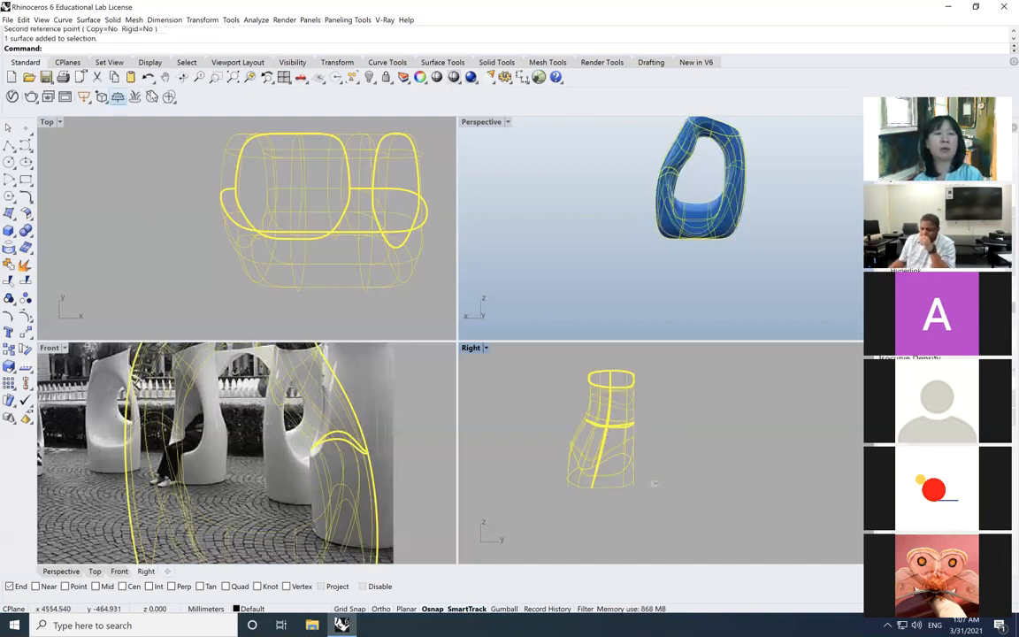
pyautogui.write('Re')
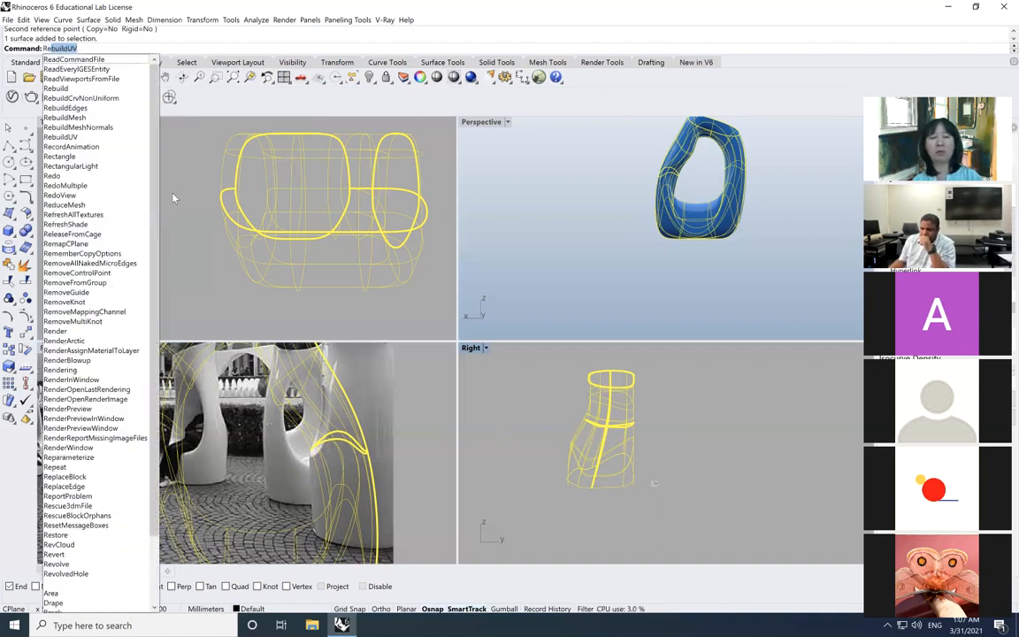
pyautogui.press('BackSpace')
pyautogui.press('BackSpace')
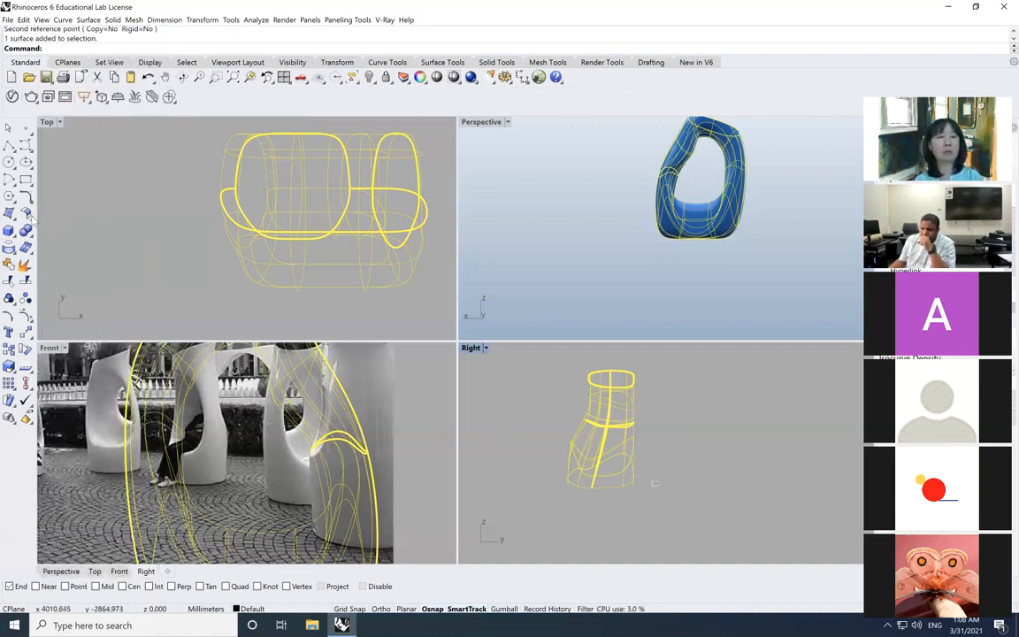
pyautogui.click(30, 217)
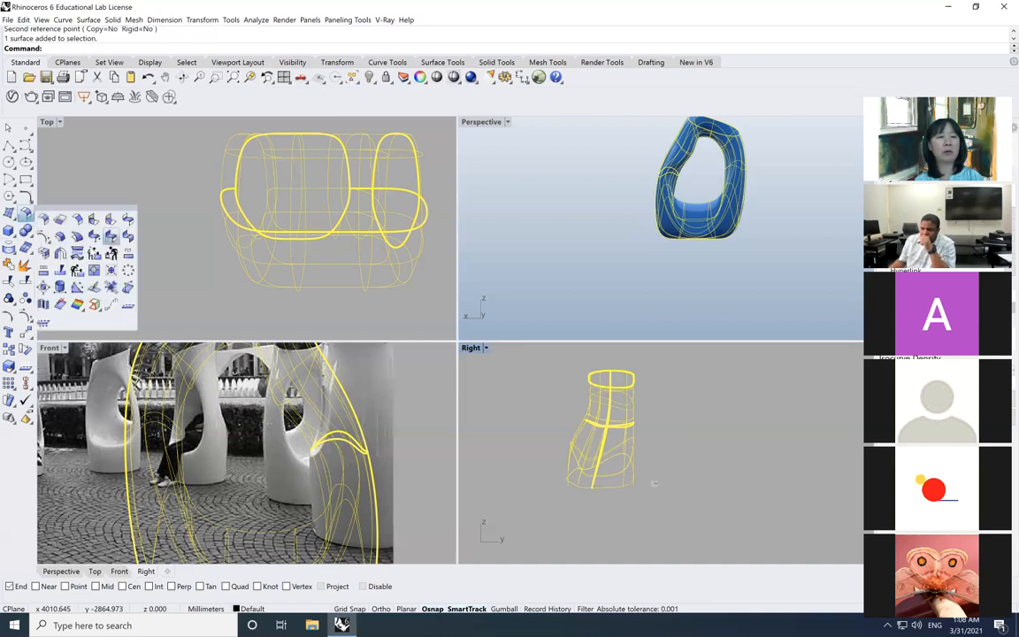
pyautogui.click(93, 255)
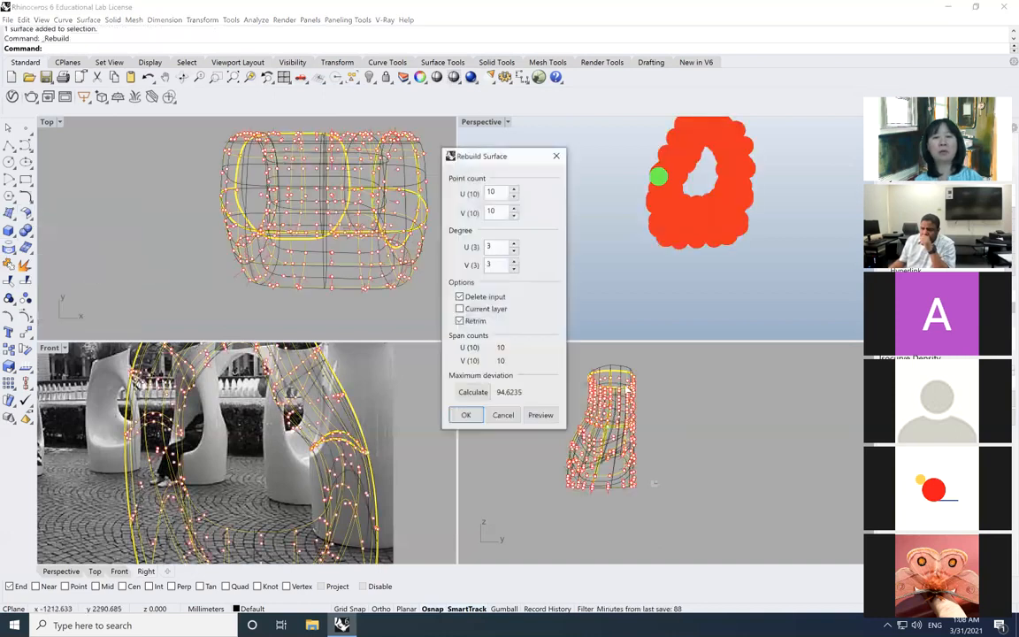
pyautogui.doubleClick(497, 193)
pyautogui.write('5')
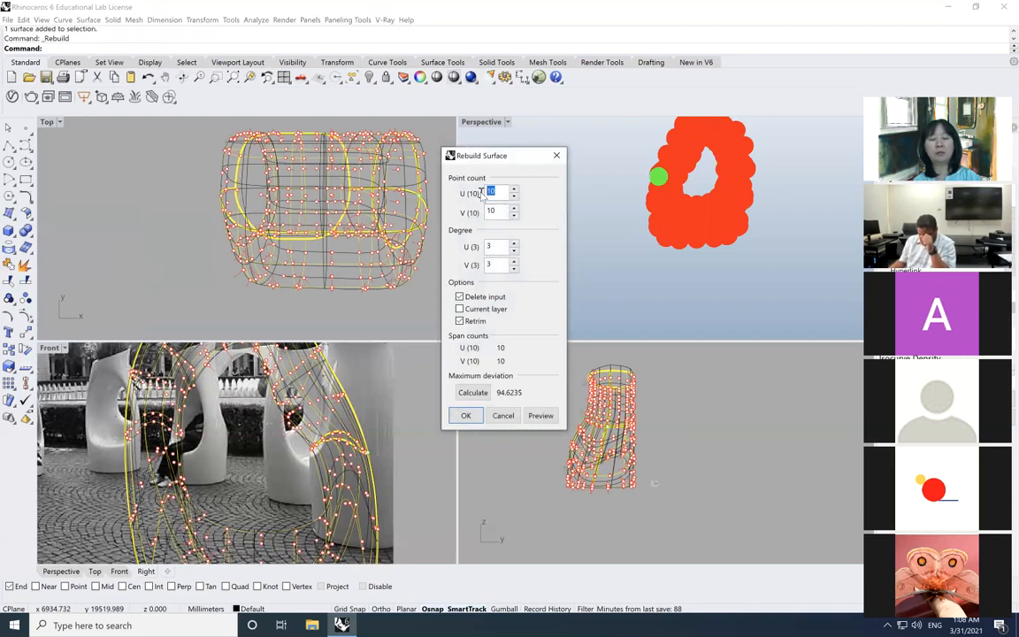
pyautogui.press('Tab')
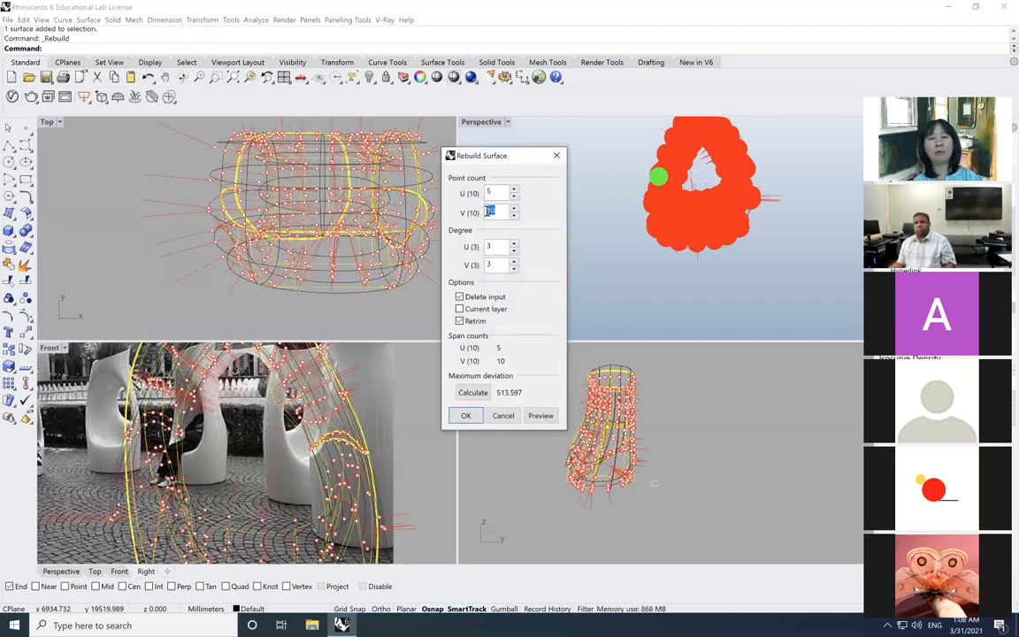
pyautogui.click(473, 392)
pyautogui.click(466, 415)
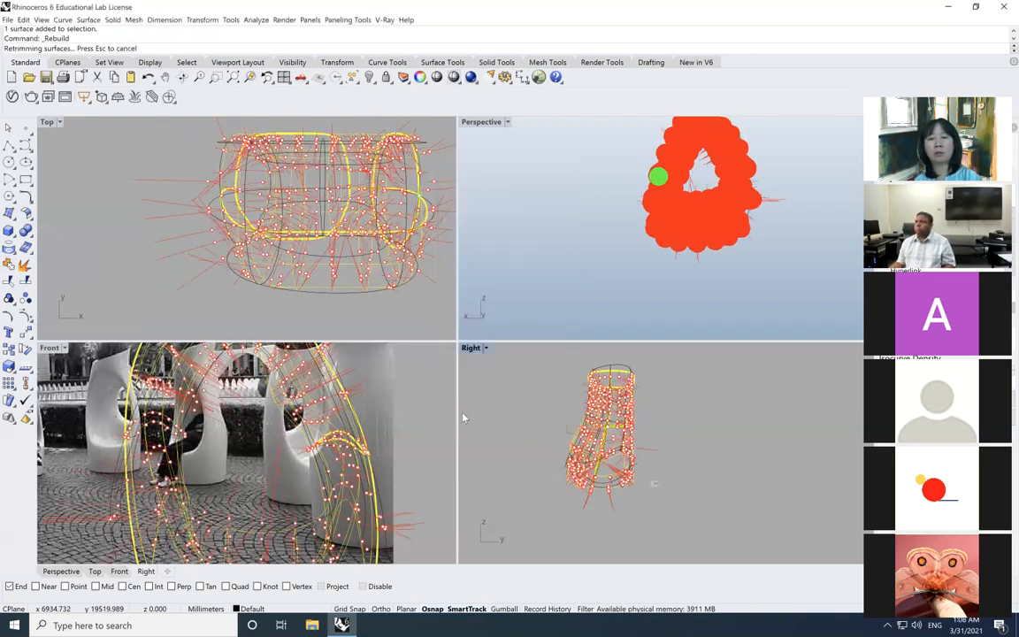
# Check the rebuilt form in the Perspective viewport, undo the Rebuild and deselect the surface.
pyautogui.click(573, 287)
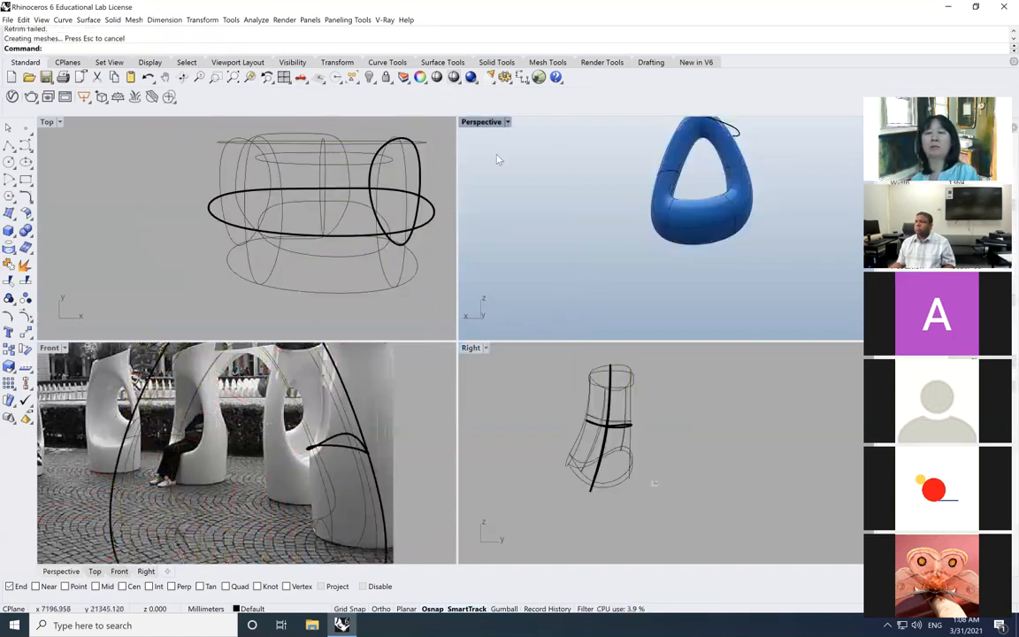
pyautogui.scroll(-1, 622, 249)
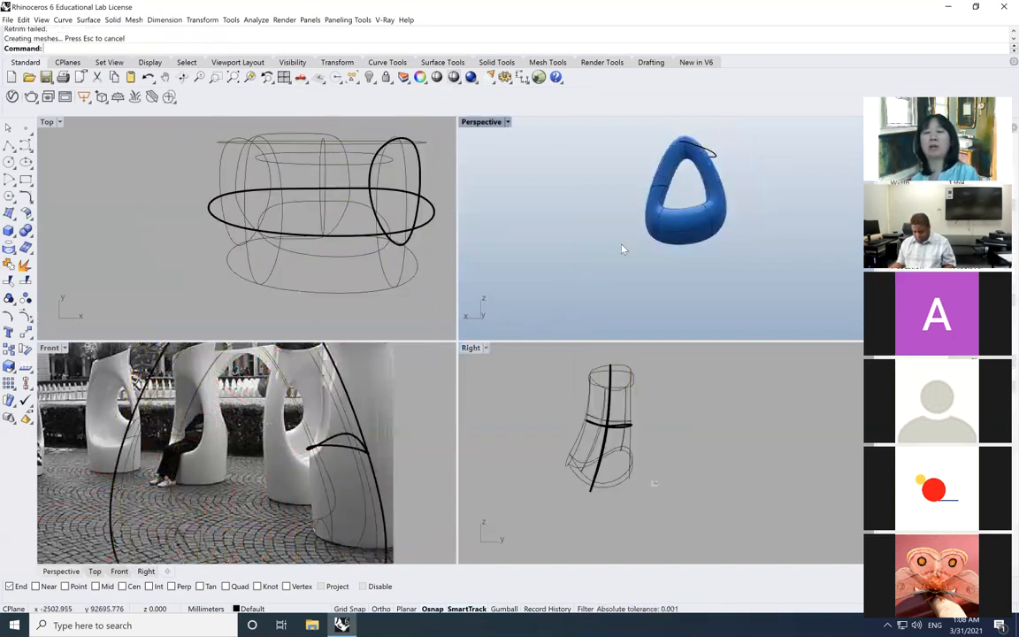
pyautogui.click(148, 77)
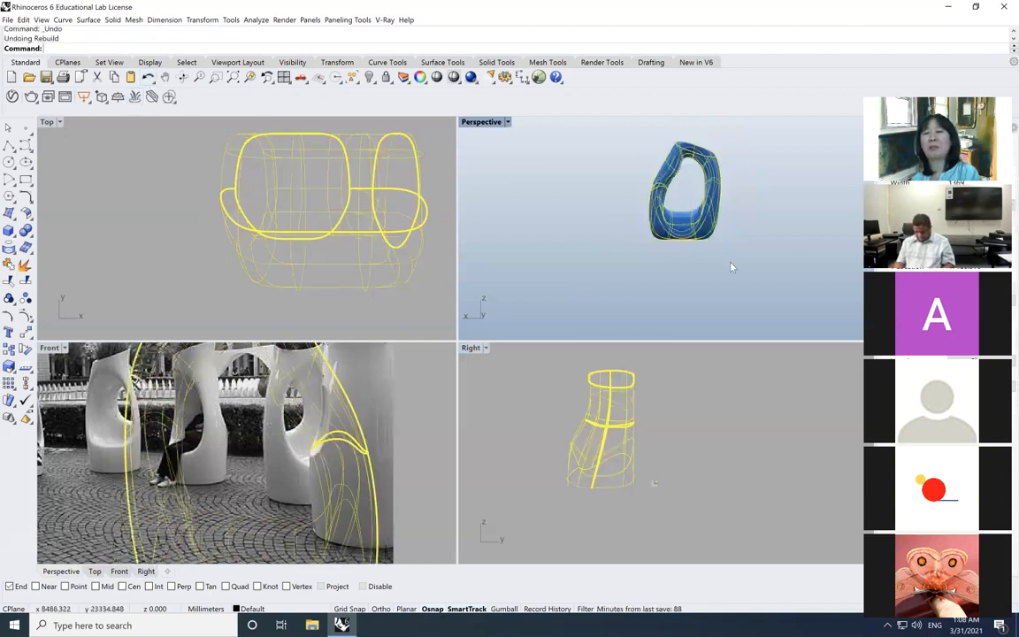
pyautogui.press('Escape')
# Select the seat surface in an enlarged Perspective view and turn its control points back on.
pyautogui.scroll(5, 689, 184)
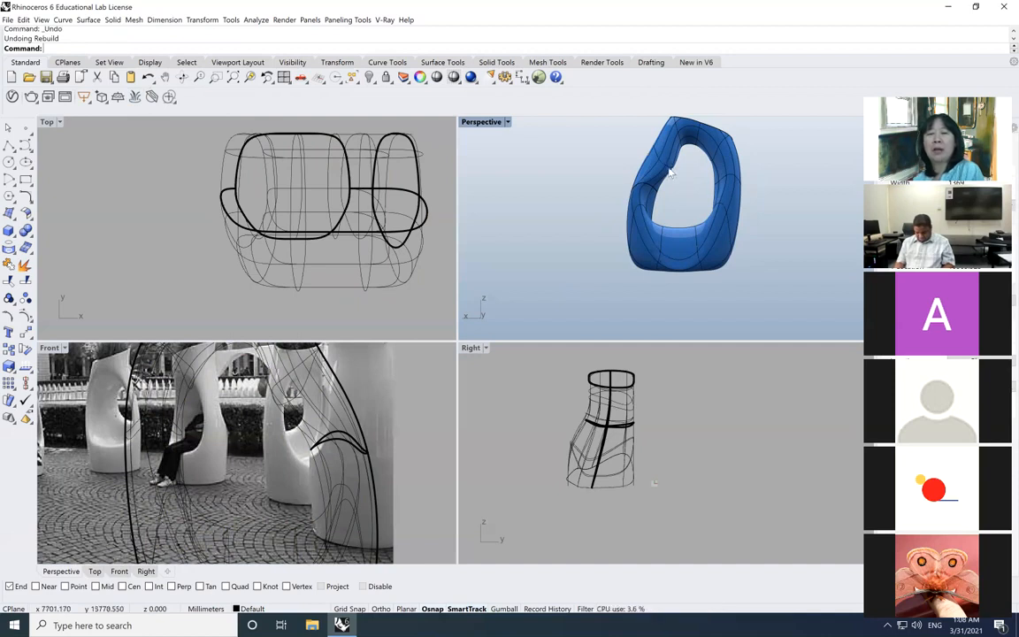
pyautogui.click(708, 230)
pyautogui.scroll(-1, 682, 186)
pyautogui.scroll(1, 682, 185)
pyautogui.scroll(3, 682, 186)
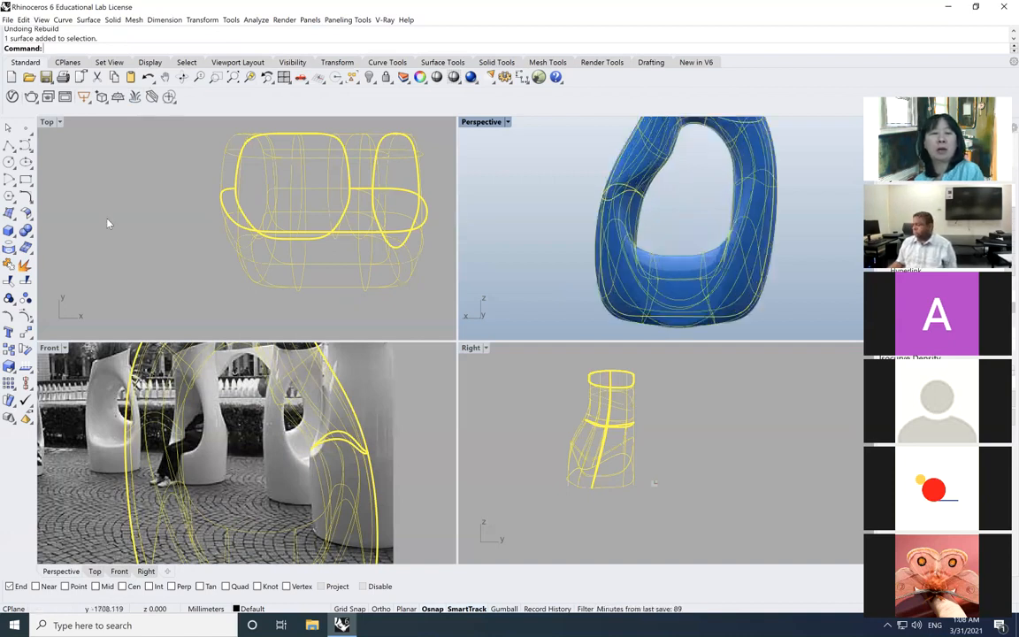
pyautogui.click(26, 316)
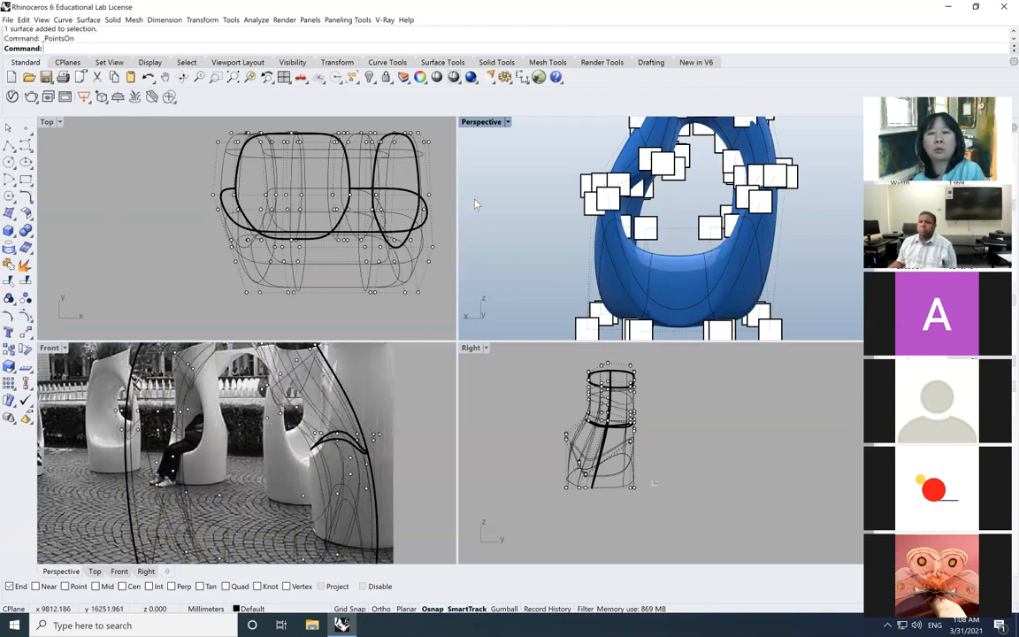
# Lasso-select the 20 control points around the middle of the seat's back and shrink them to about half size with Scale2D in the Front viewport.
pyautogui.click(184, 78)
pyautogui.moveTo(701, 204); pyautogui.dragTo(628, 222)
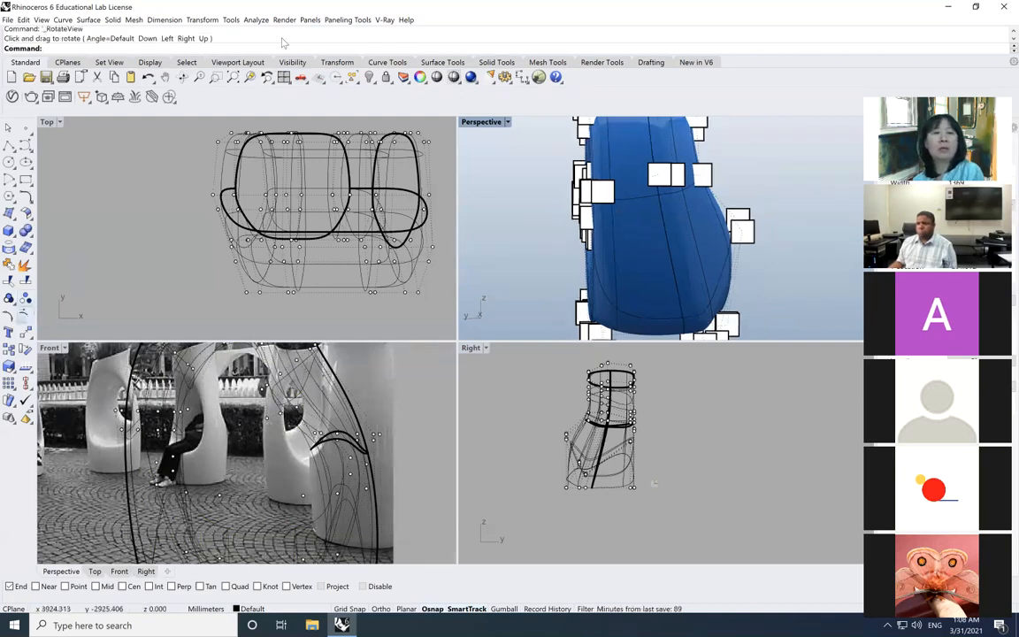
pyautogui.click(354, 80)
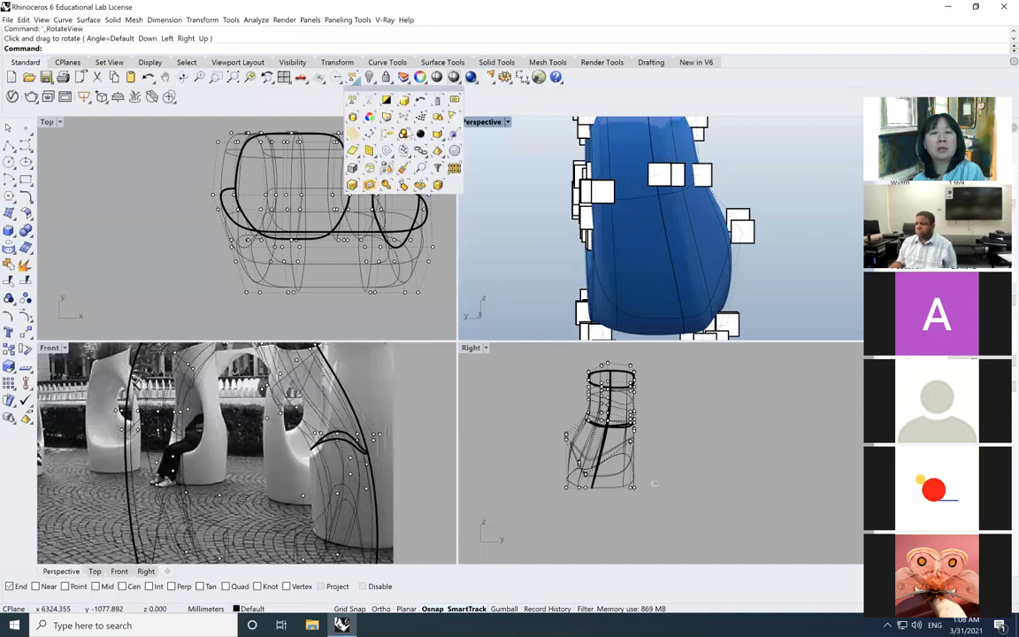
pyautogui.click(404, 152)
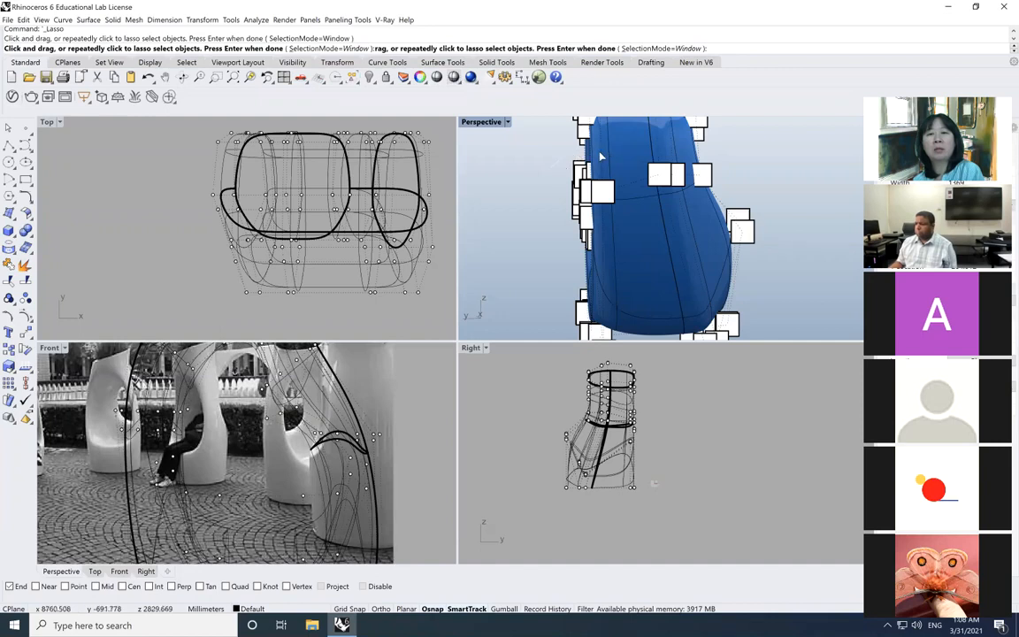
pyautogui.click(621, 207)
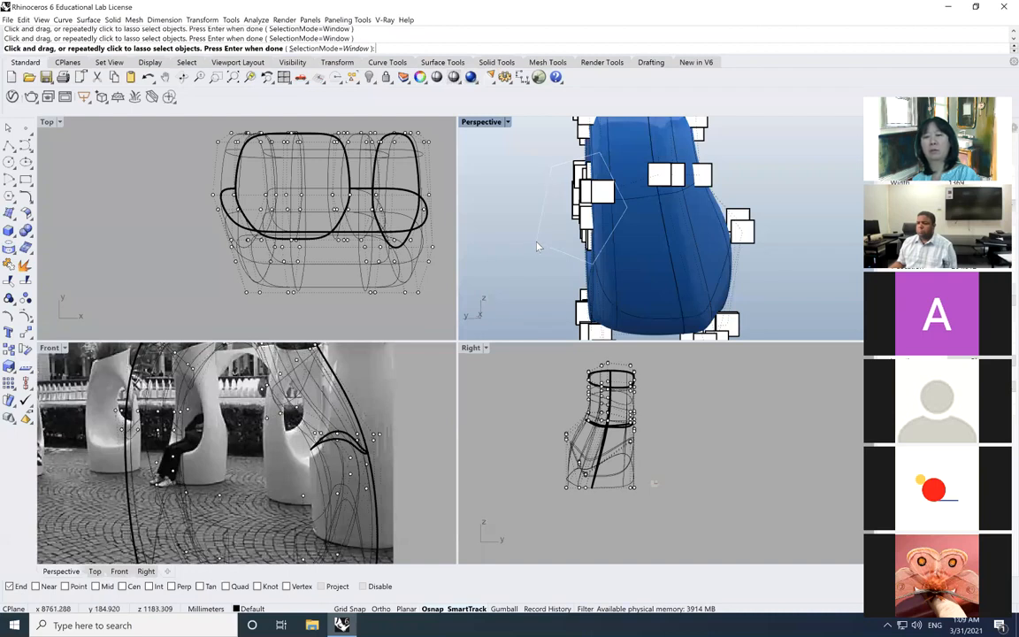
pyautogui.press('Return')
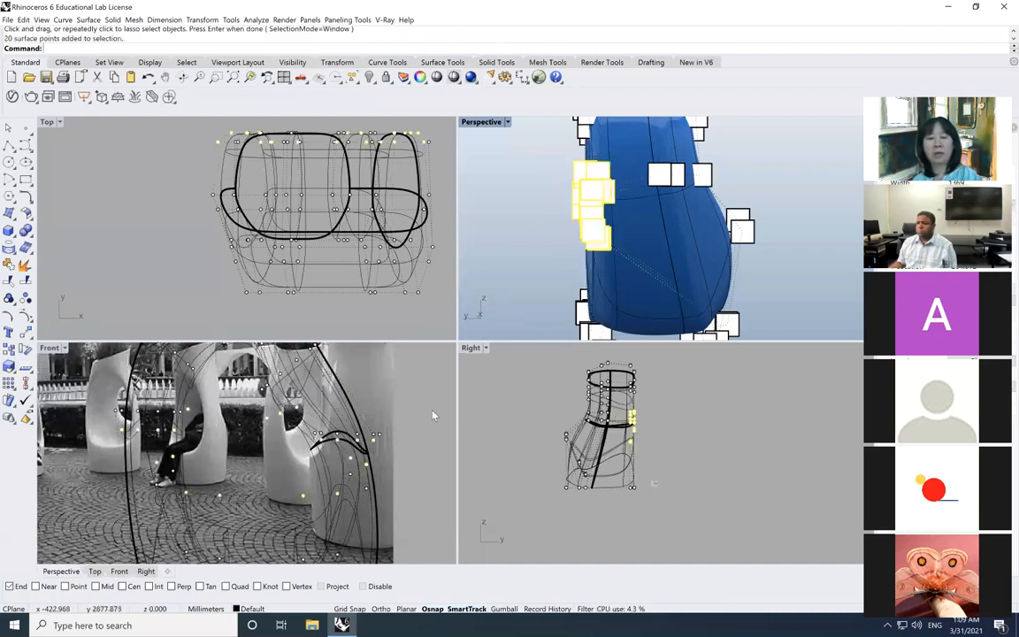
pyautogui.click(14, 375)
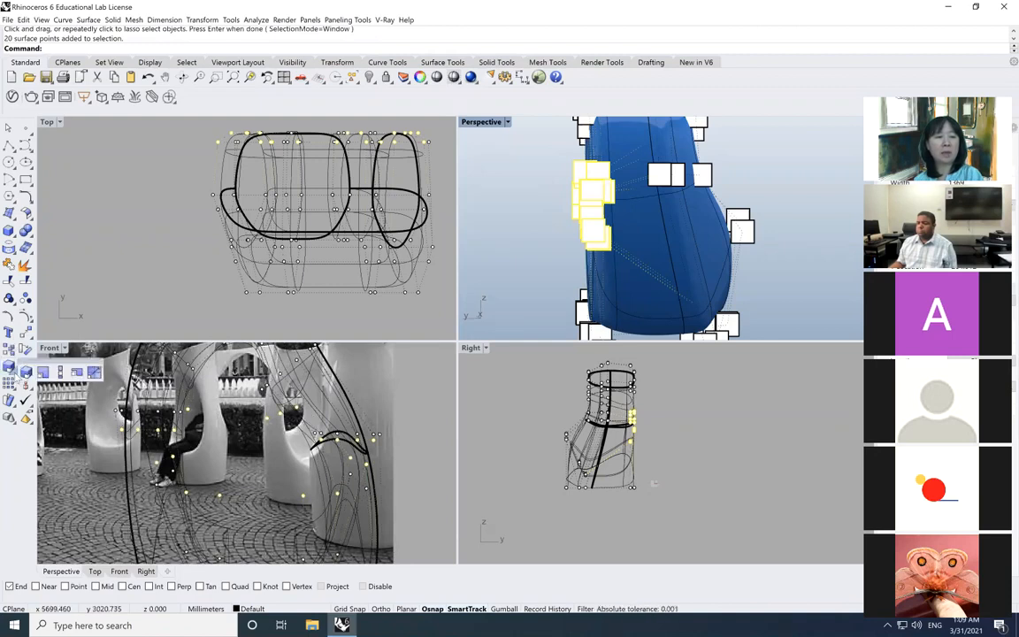
pyautogui.click(44, 375)
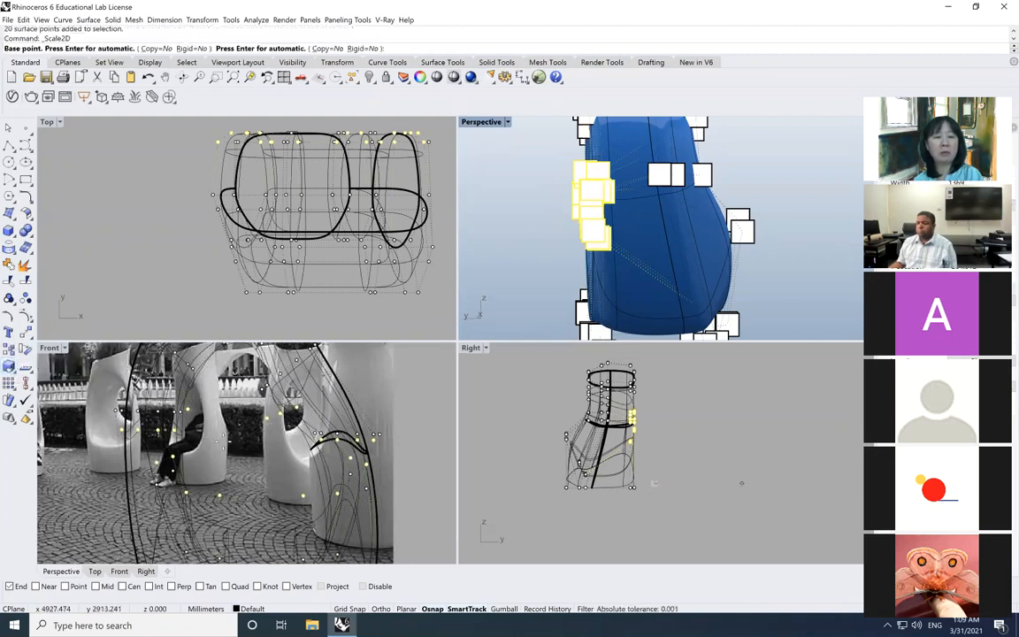
pyautogui.click(269, 439)
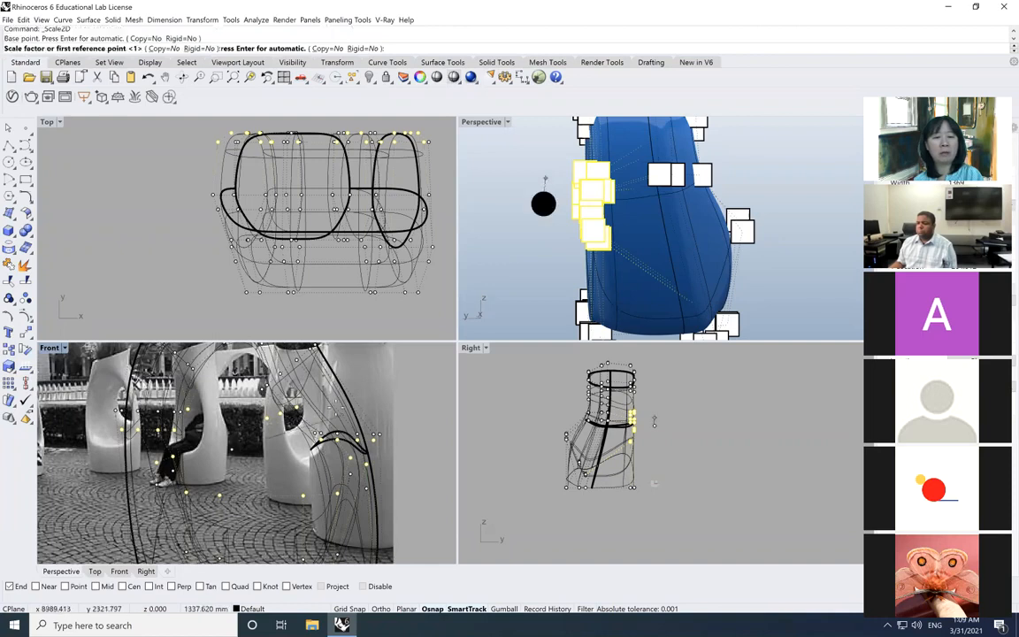
pyautogui.click(344, 415)
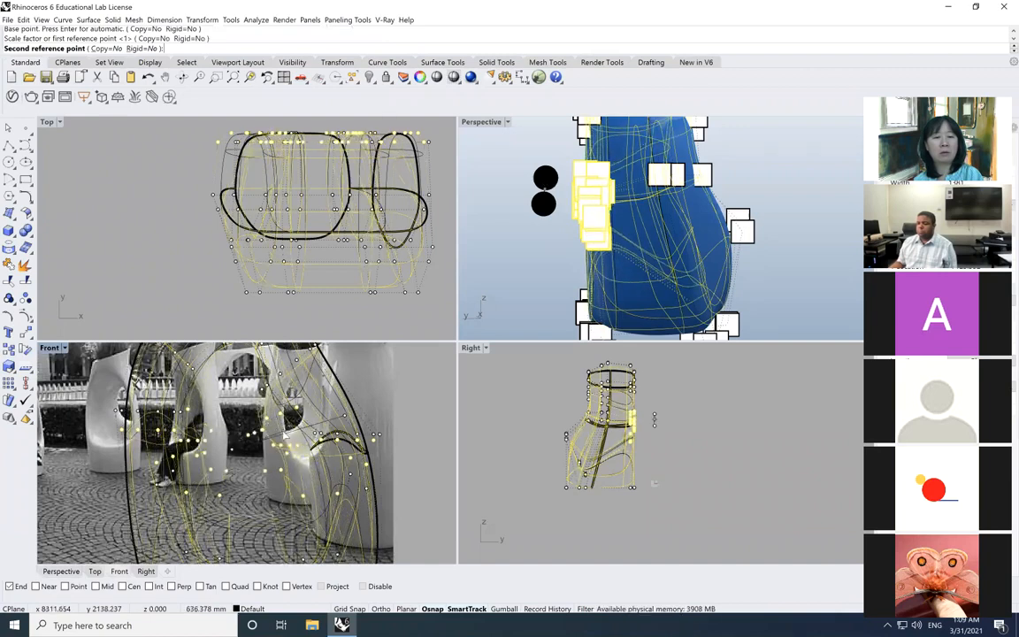
pyautogui.click(349, 435)
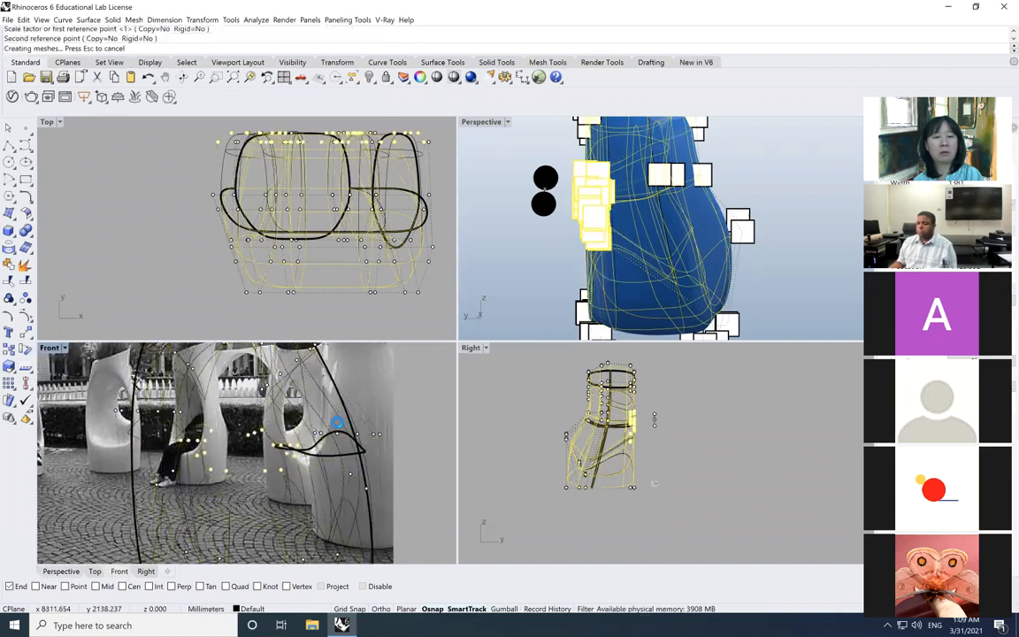
pyautogui.click(393, 436)
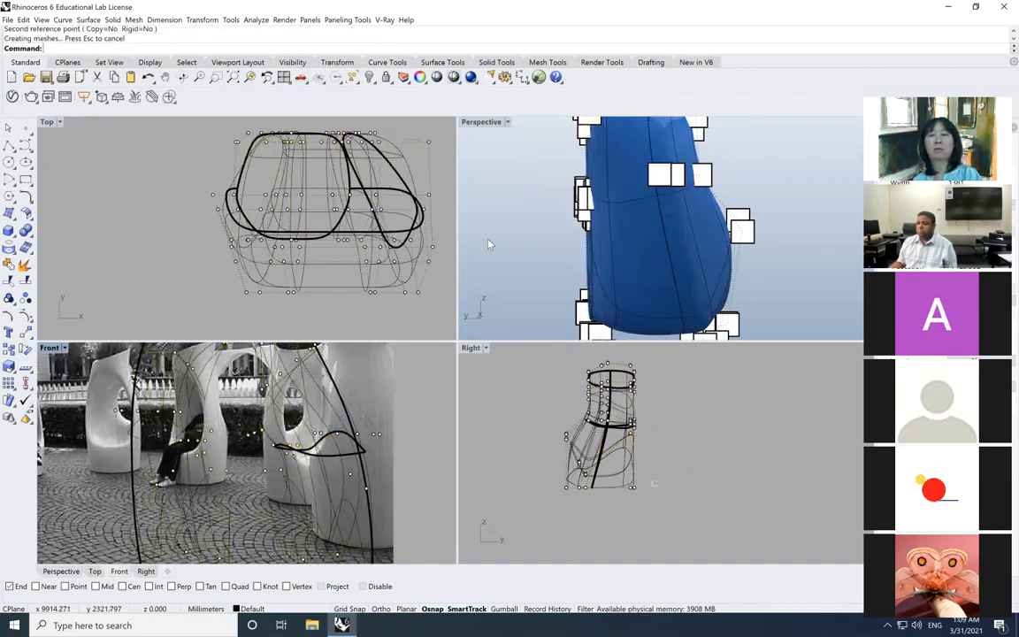
pyautogui.press('Escape')
# Examine the reshaped opening and back from several angles in a maximized Perspective view, then restore the four-viewport layout.
pyautogui.click(484, 124)
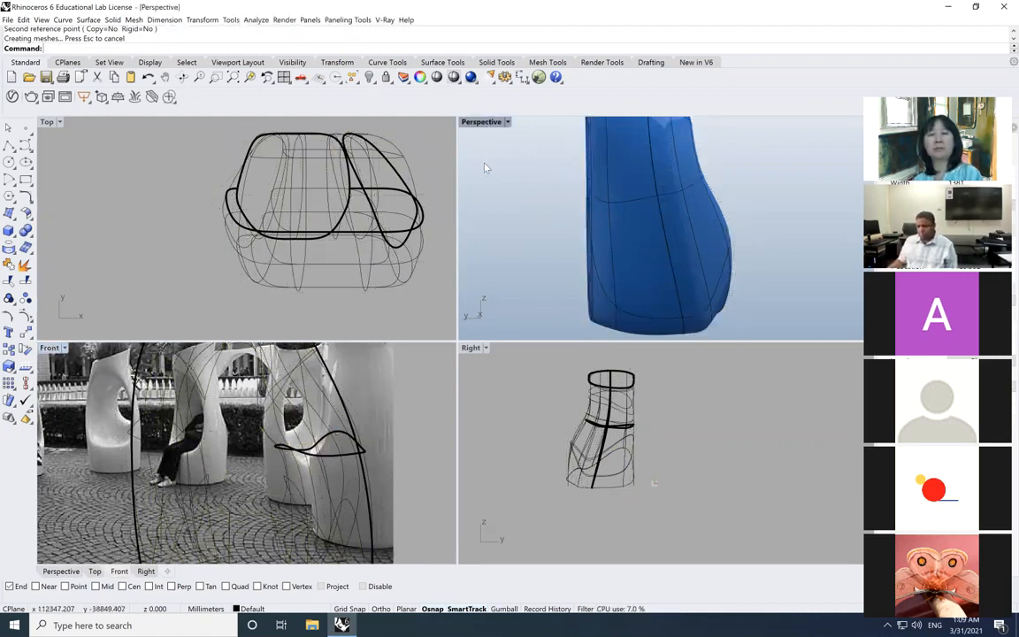
pyautogui.doubleClick(484, 122)
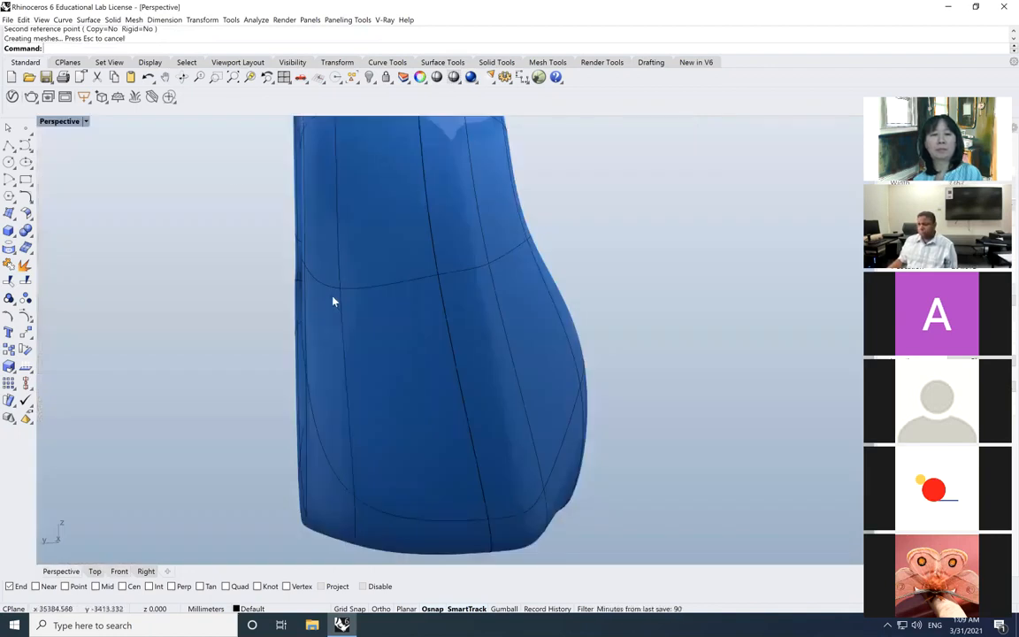
pyautogui.scroll(-2, 333, 302)
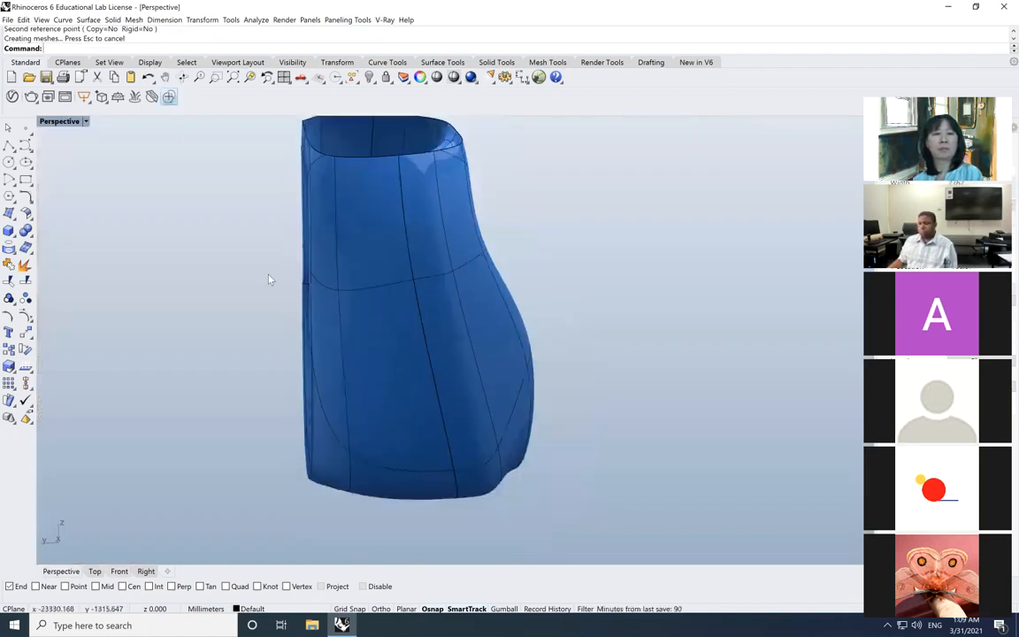
pyautogui.moveTo(268, 287); pyautogui.dragTo(297, 274)
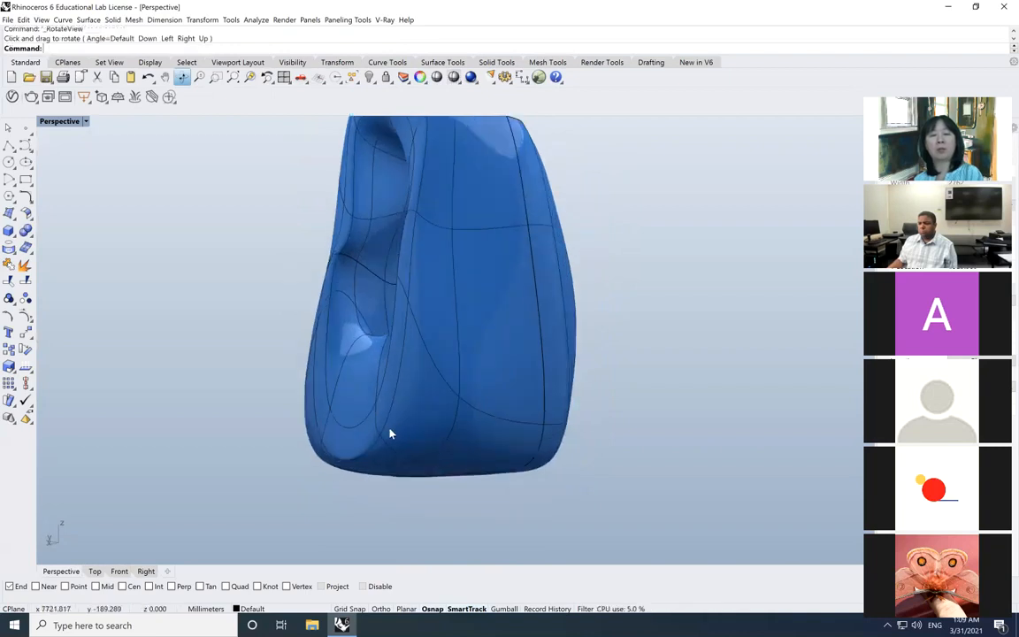
pyautogui.click(366, 246)
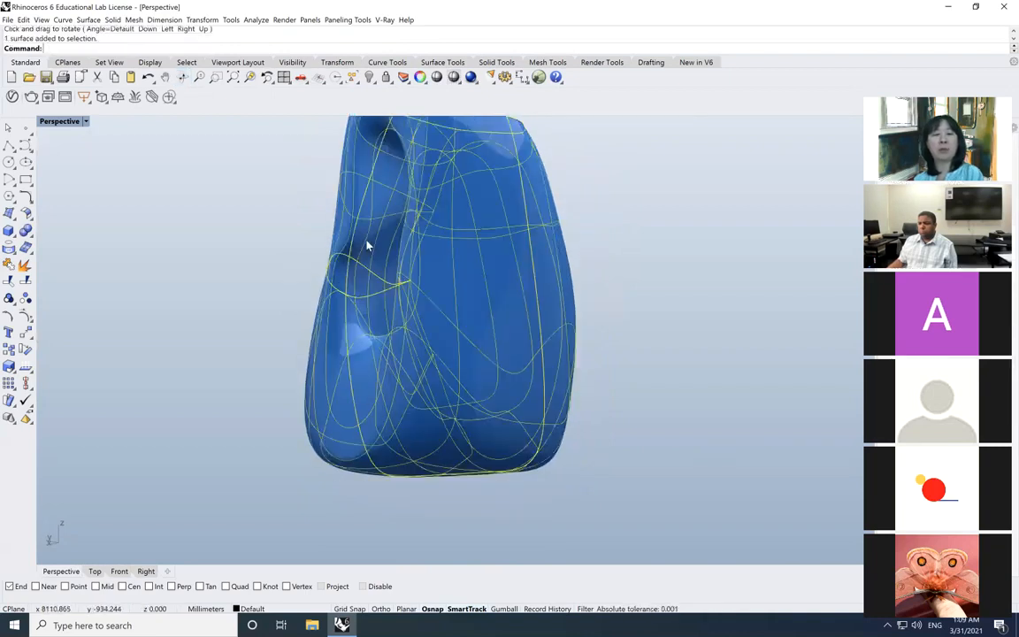
pyautogui.click(302, 207)
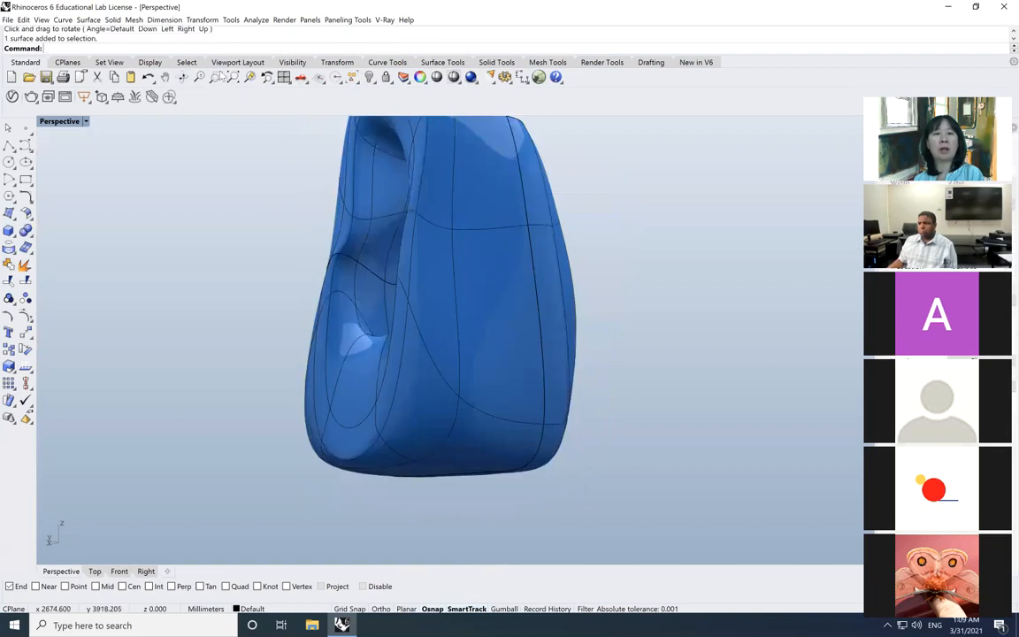
pyautogui.click(183, 78)
pyautogui.moveTo(277, 250); pyautogui.dragTo(379, 270)
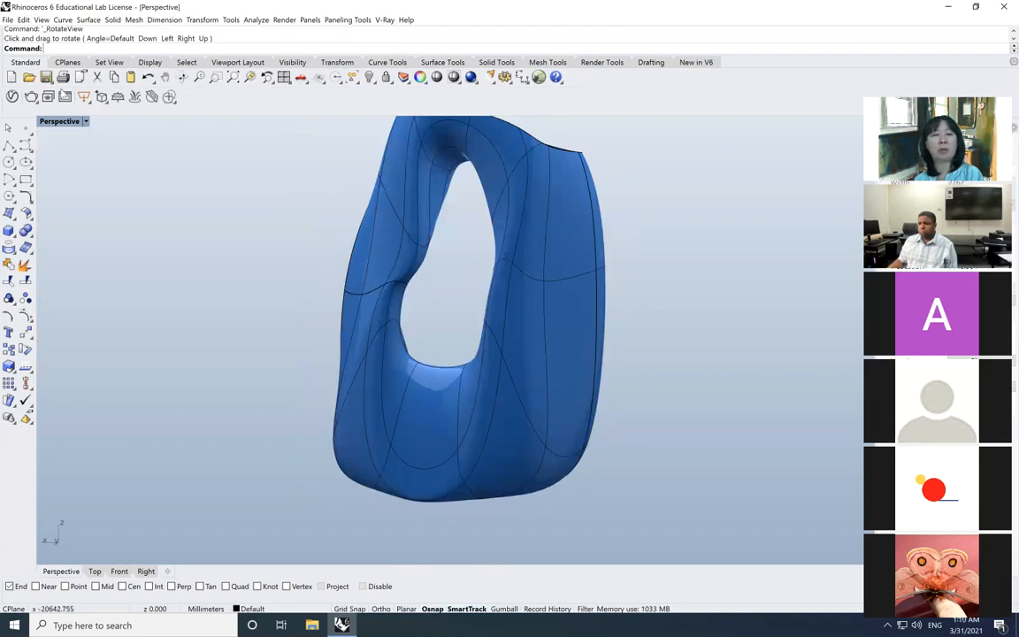
pyautogui.click(85, 122)
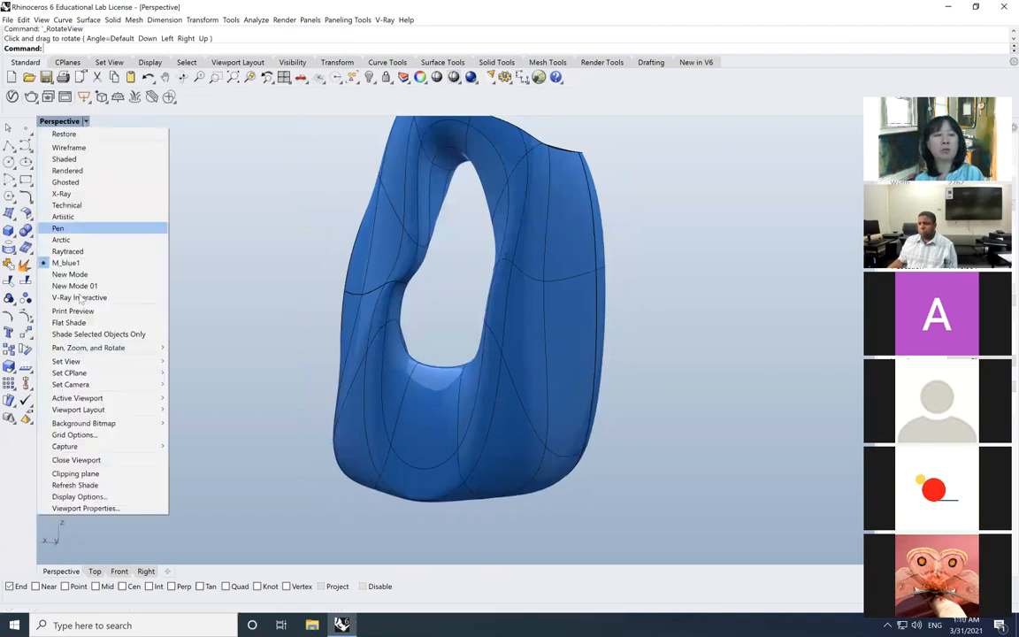
pyautogui.click(62, 124)
pyautogui.doubleClick(62, 126)
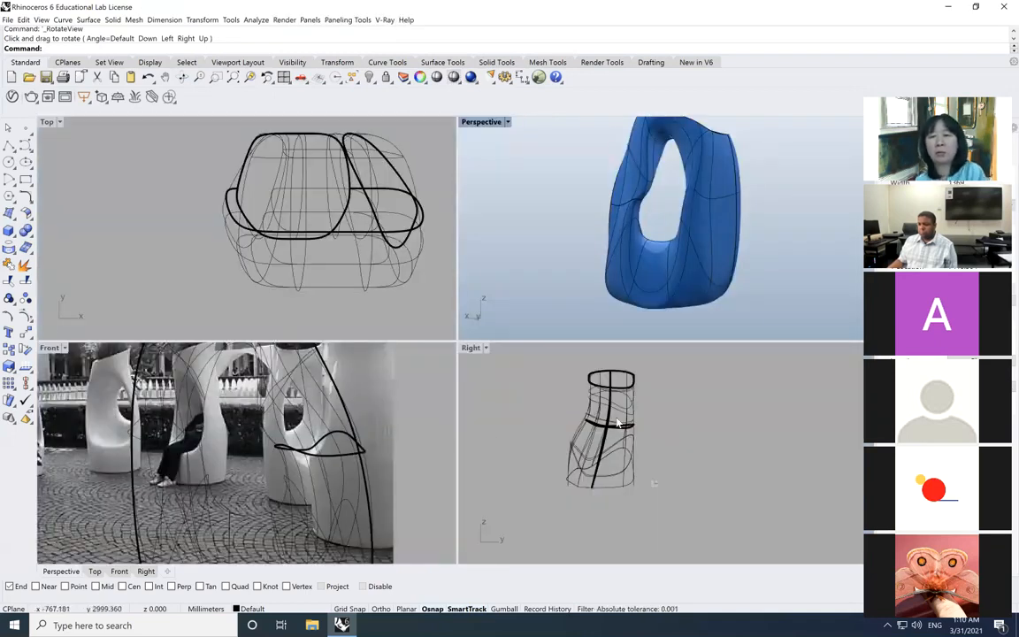
# Select the seat surface and turn on its control points, focusing the Perspective view on the pinched side of the opening.
pyautogui.click(637, 220)
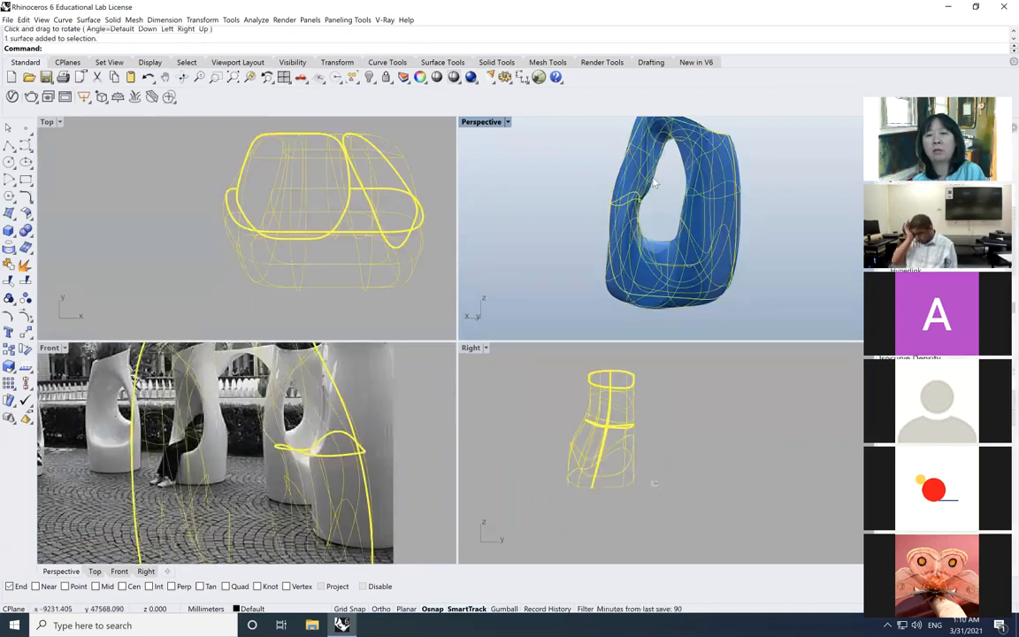
pyautogui.scroll(-2, 655, 183)
pyautogui.scroll(5, 655, 183)
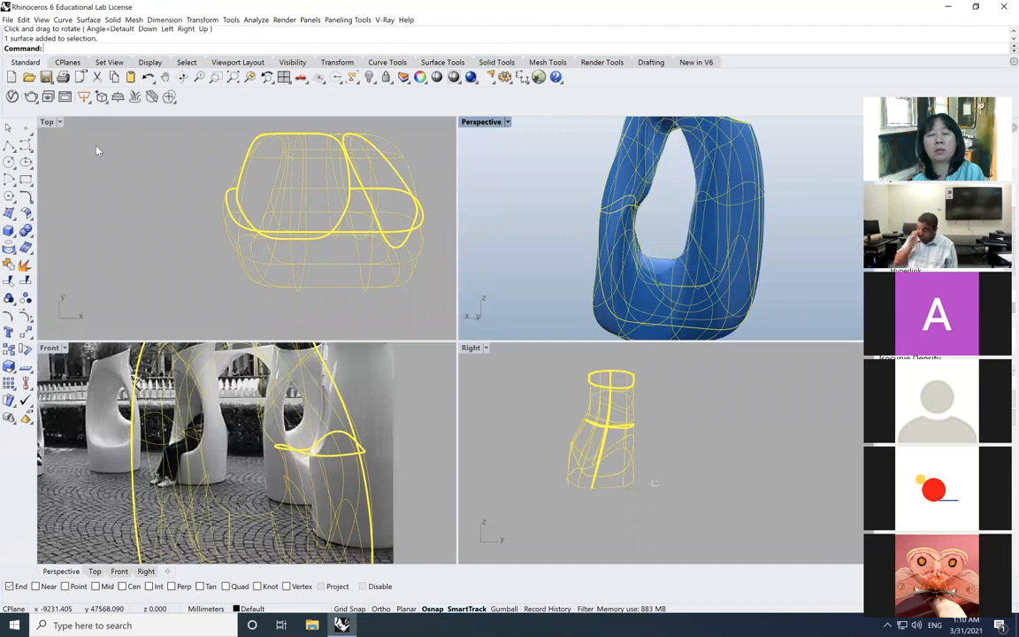
pyautogui.click(24, 314)
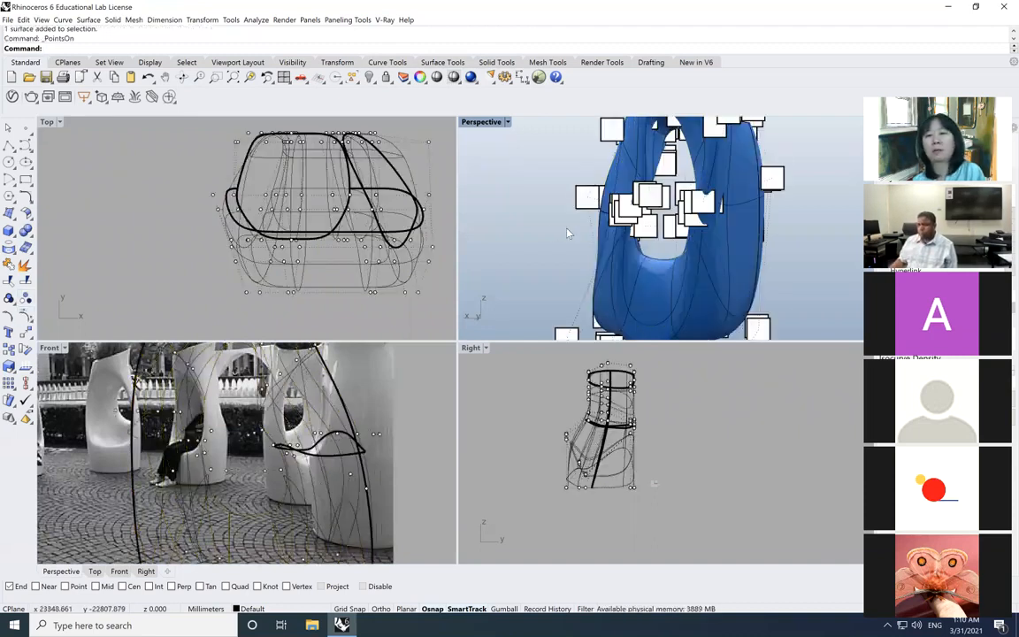
pyautogui.scroll(5, 642, 168)
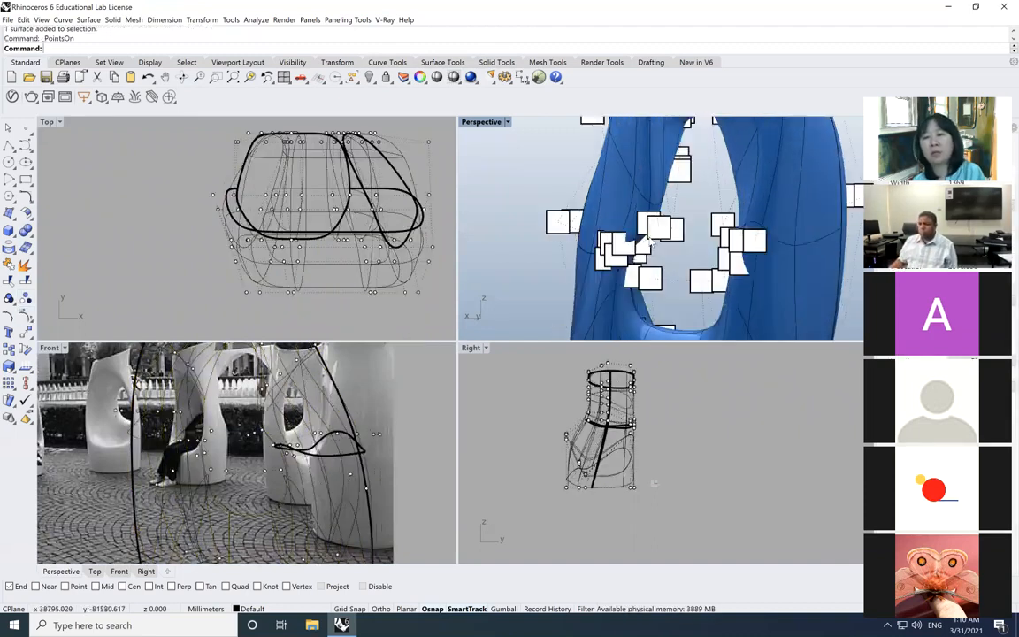
pyautogui.scroll(5, 655, 259)
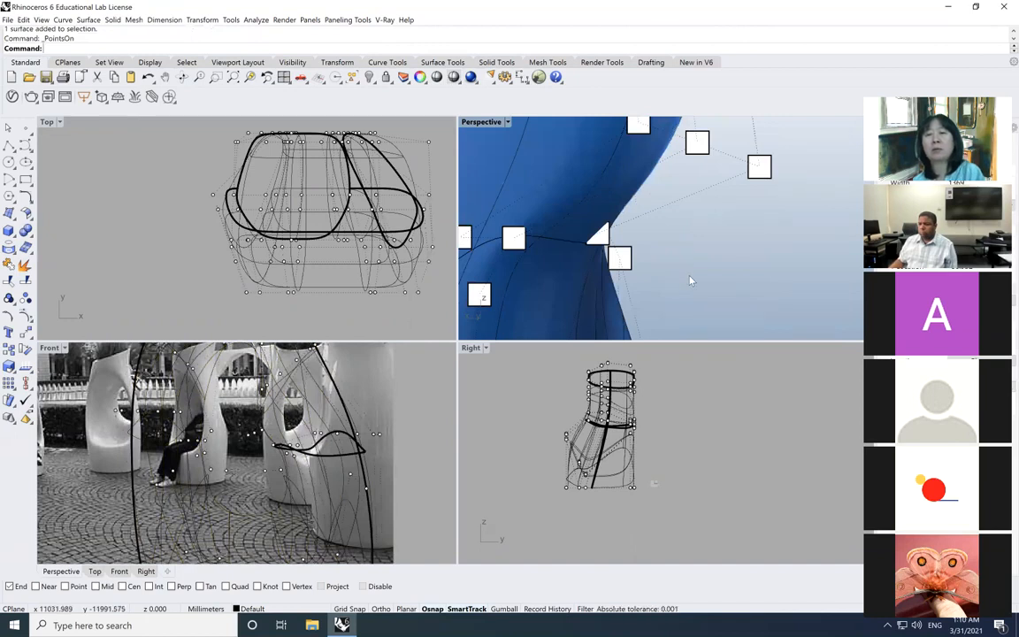
pyautogui.scroll(-2, 696, 278)
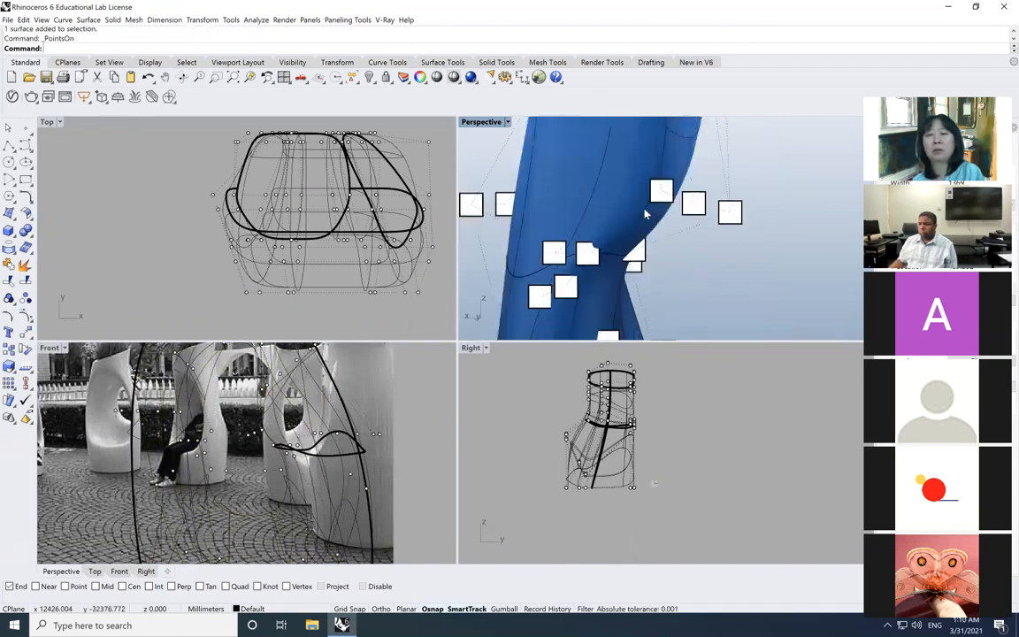
# Lasso-select the three control points bulging into the opening and move them horizontally outward along positive X in the Front viewport.
pyautogui.click(358, 82)
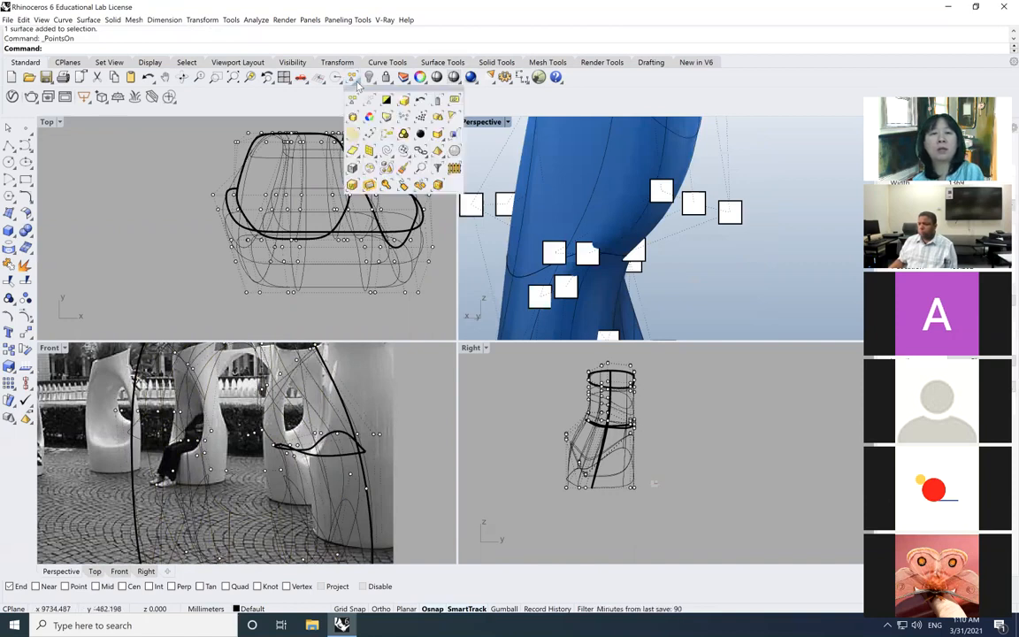
pyautogui.click(399, 153)
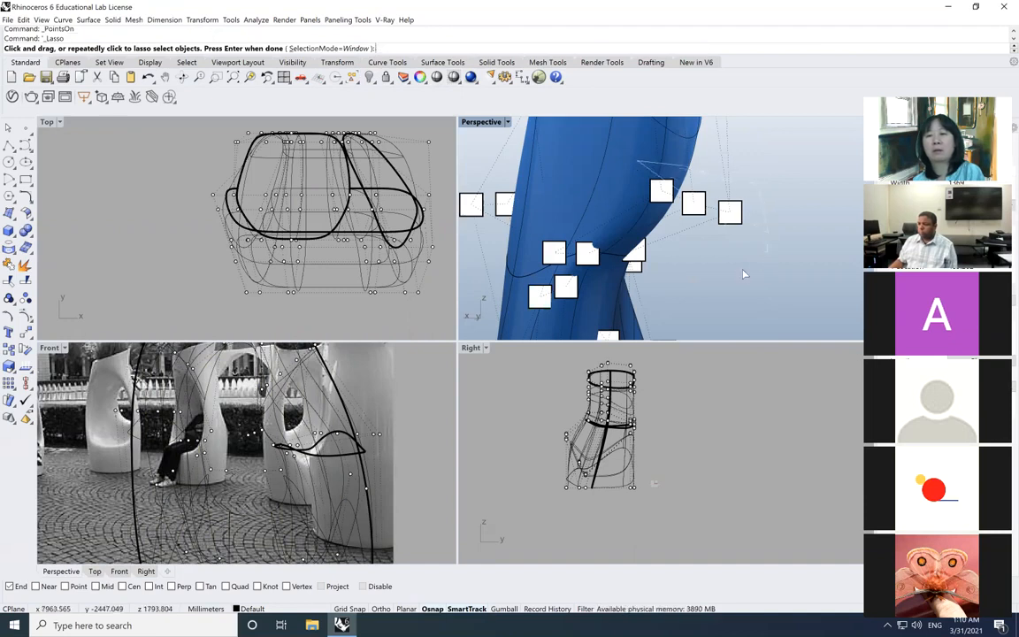
pyautogui.moveTo(738, 276)
pyautogui.mouseDown()
pyautogui.moveTo(607, 235)
pyautogui.moveTo(660, 254)
pyautogui.mouseUp()
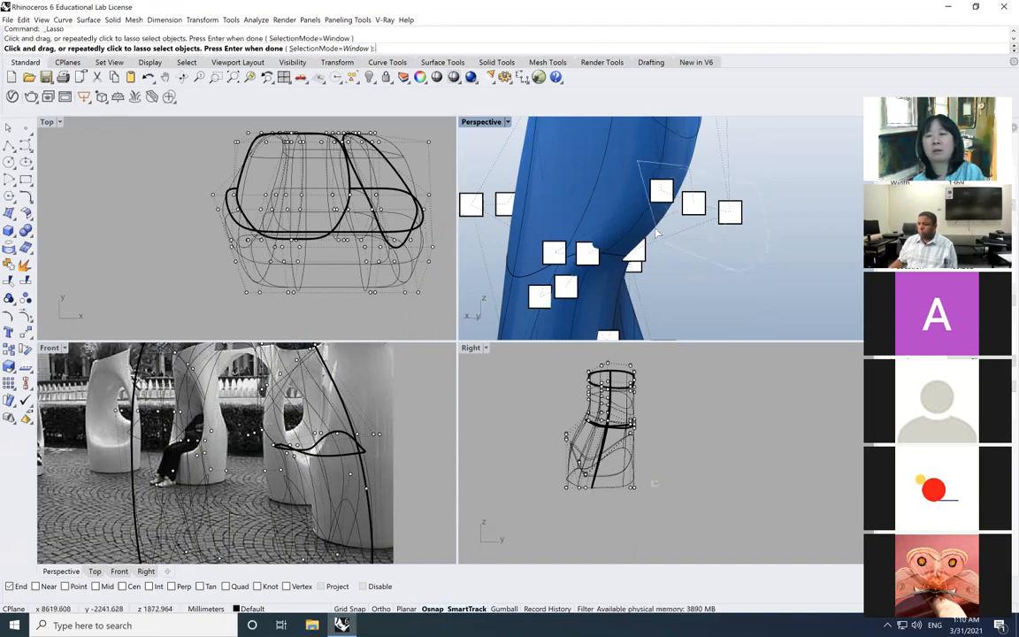
pyautogui.click(658, 234)
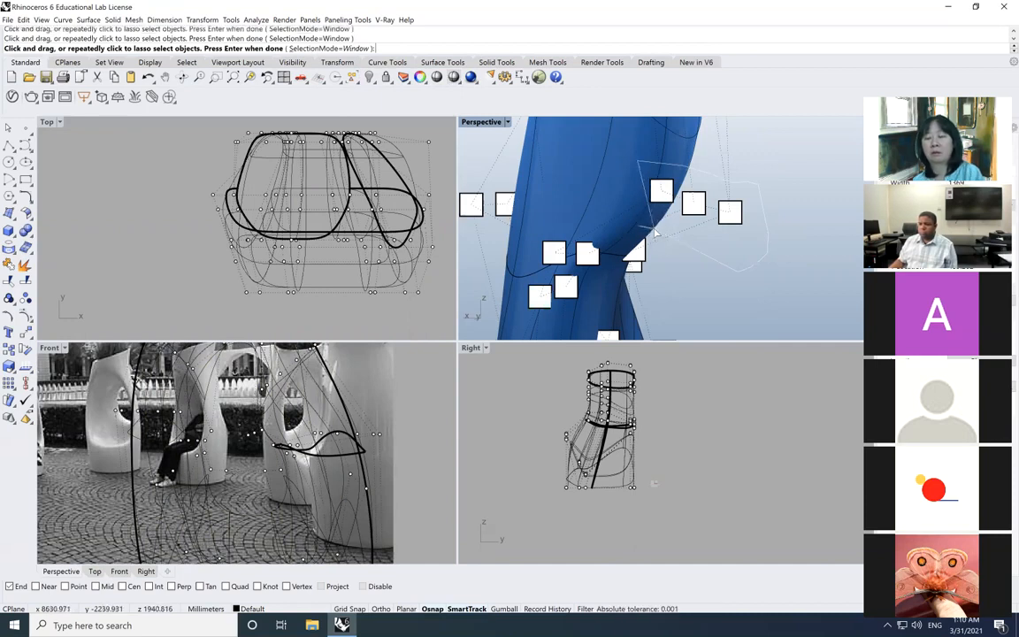
pyautogui.press('Return')
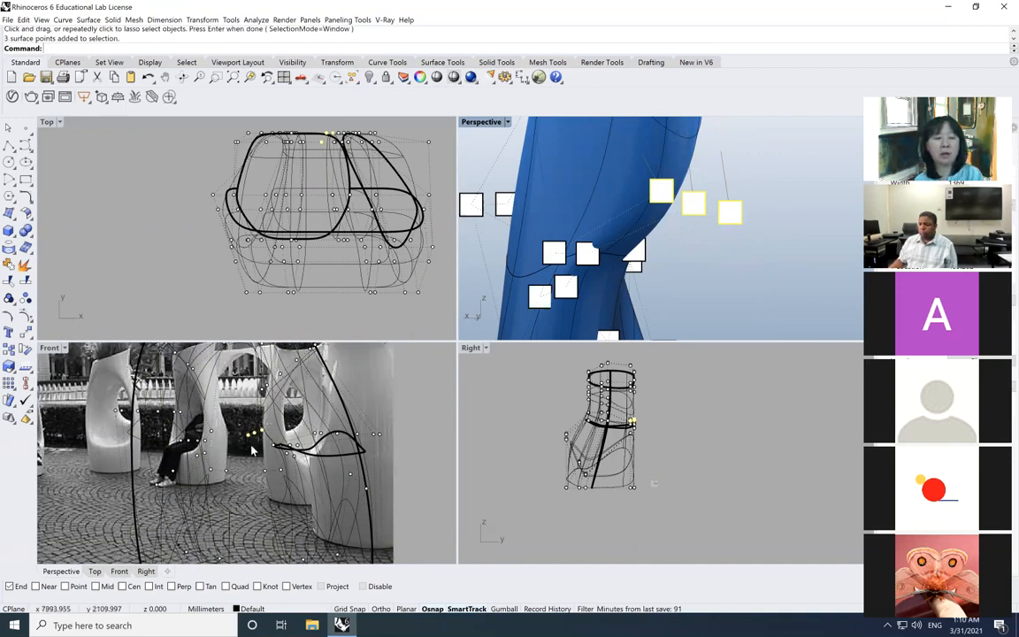
pyautogui.scroll(3, 252, 451)
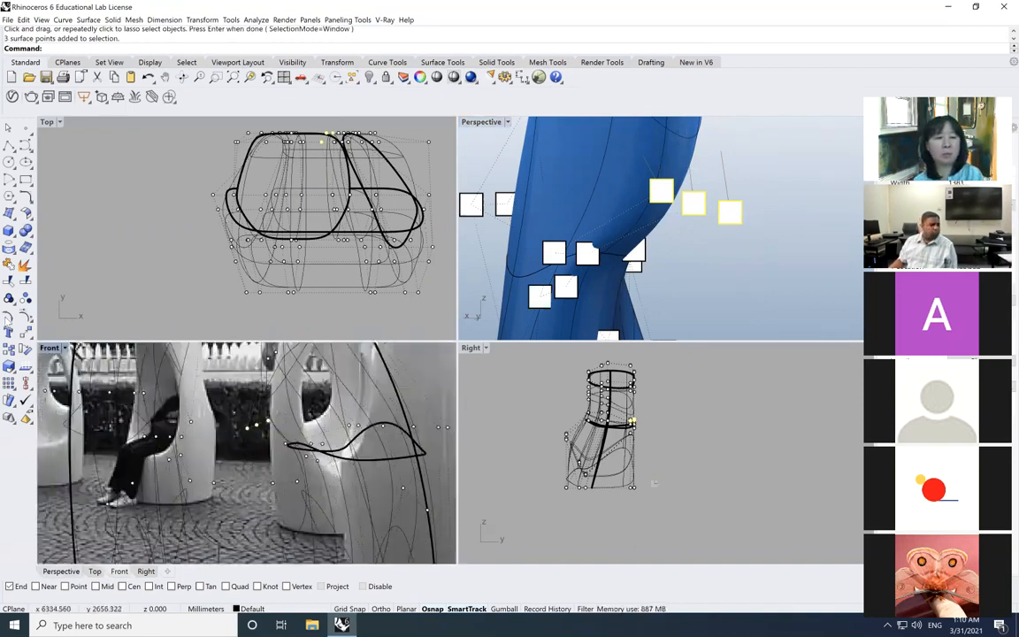
pyautogui.click(25, 332)
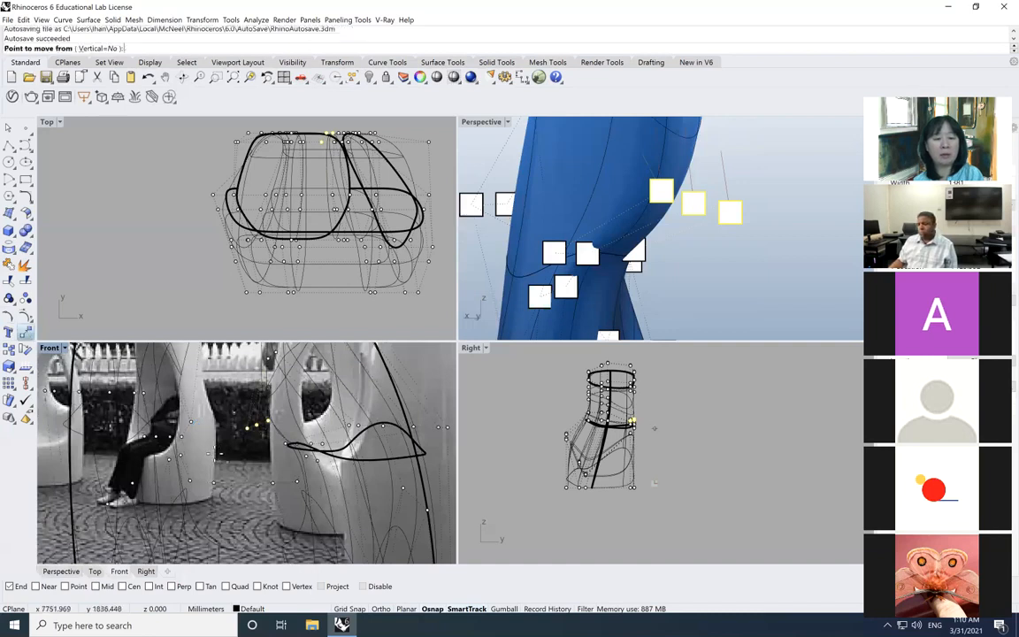
pyautogui.click(227, 448)
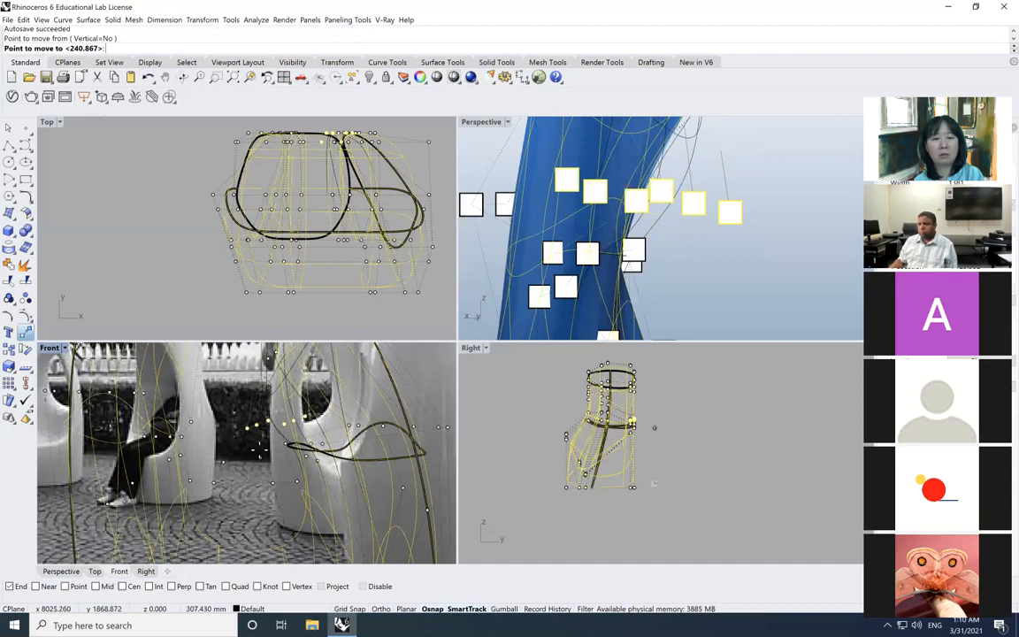
pyautogui.click(260, 448)
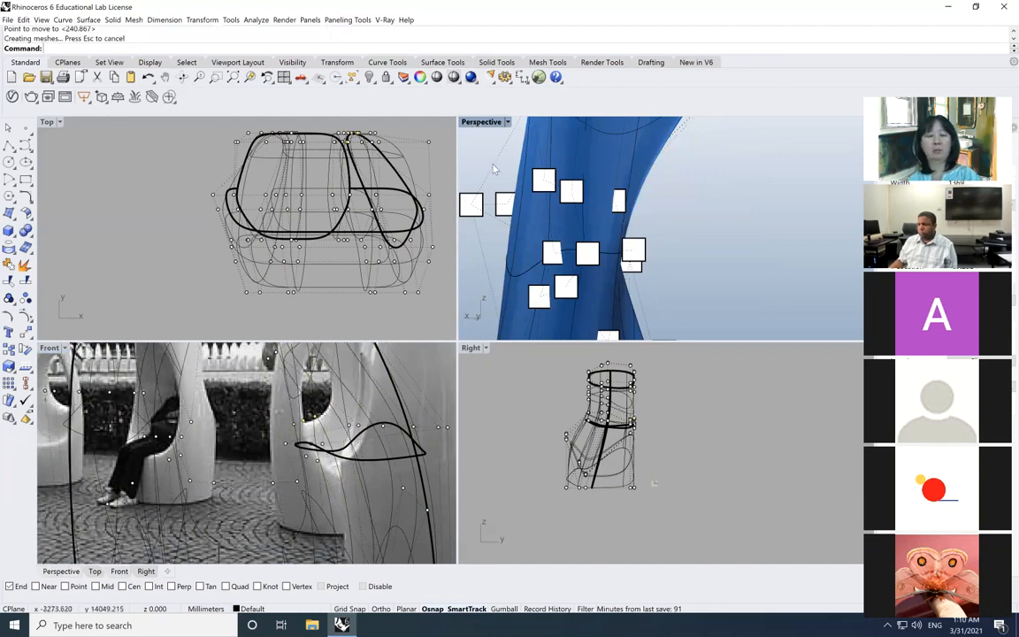
# Turn off the seat's control points and examine the reshaped opening from both sides in a maximized Perspective view.
pyautogui.press('Escape')
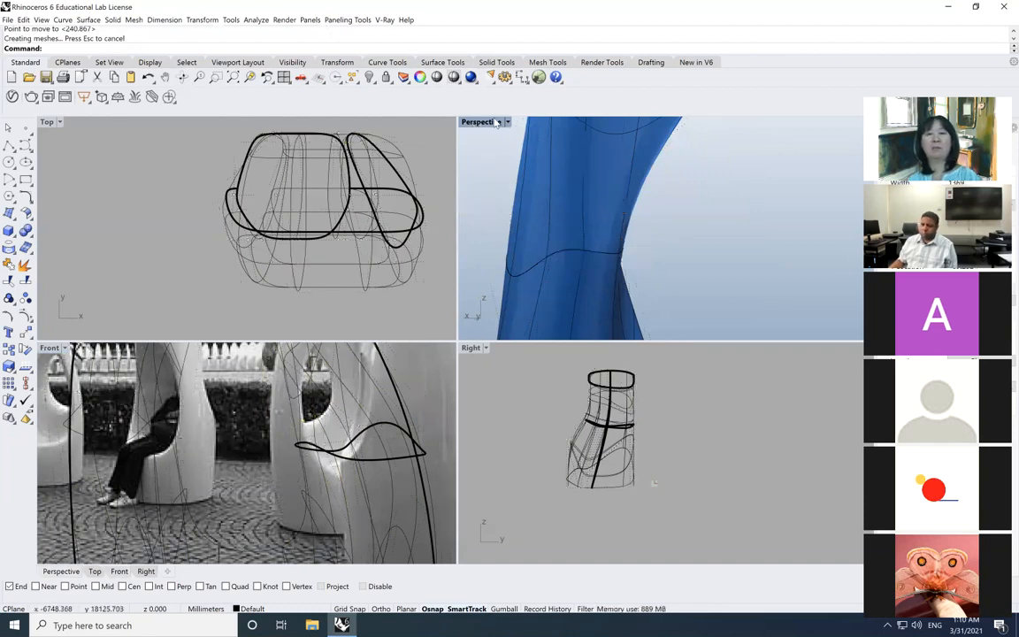
pyautogui.doubleClick(493, 123)
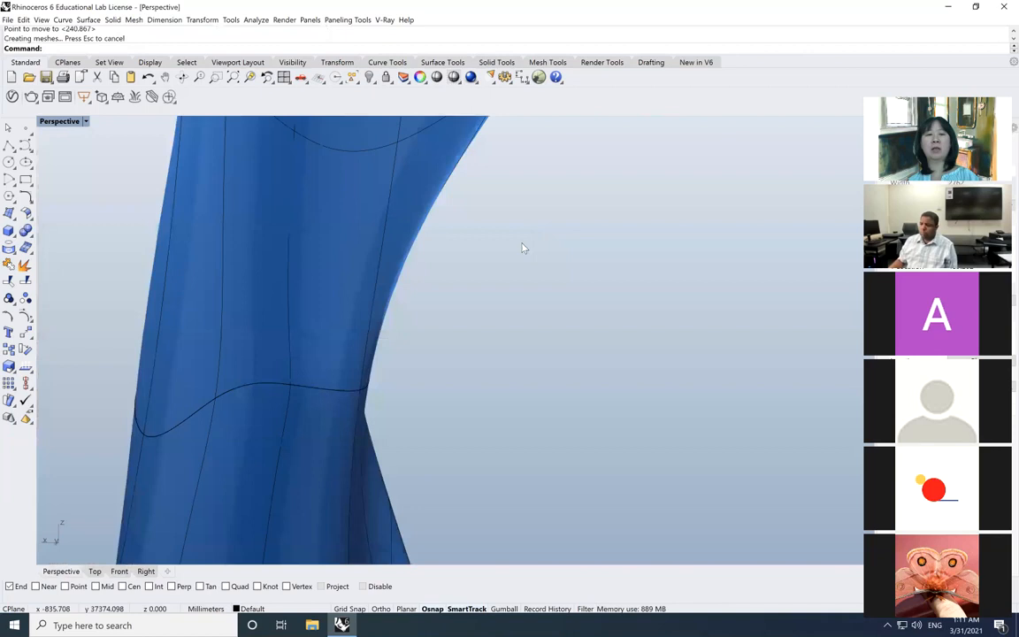
pyautogui.scroll(-7, 457, 277)
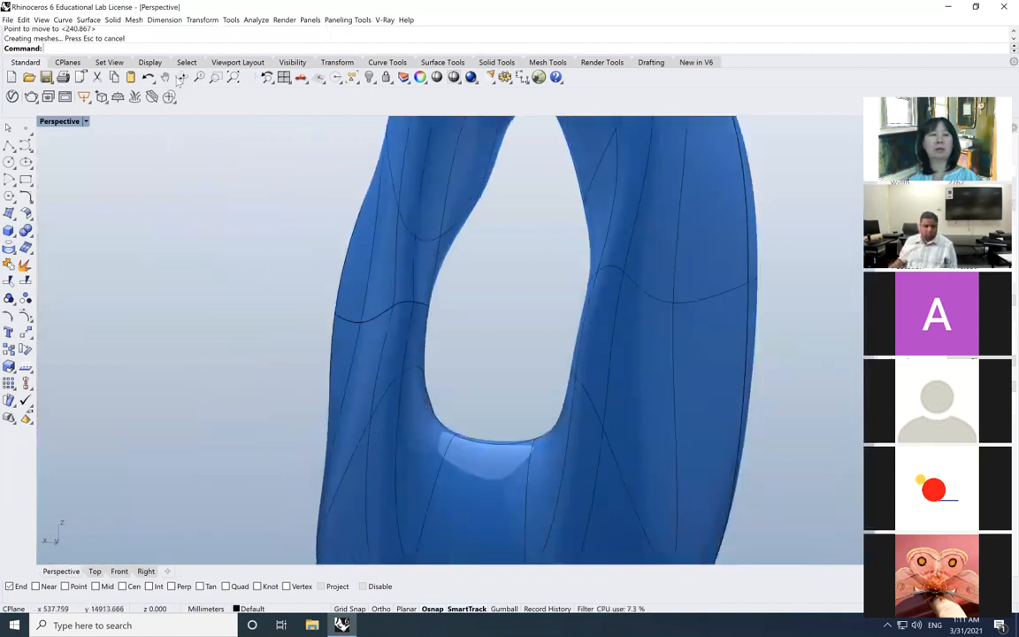
pyautogui.moveTo(469, 269); pyautogui.dragTo(336, 278, button='right')
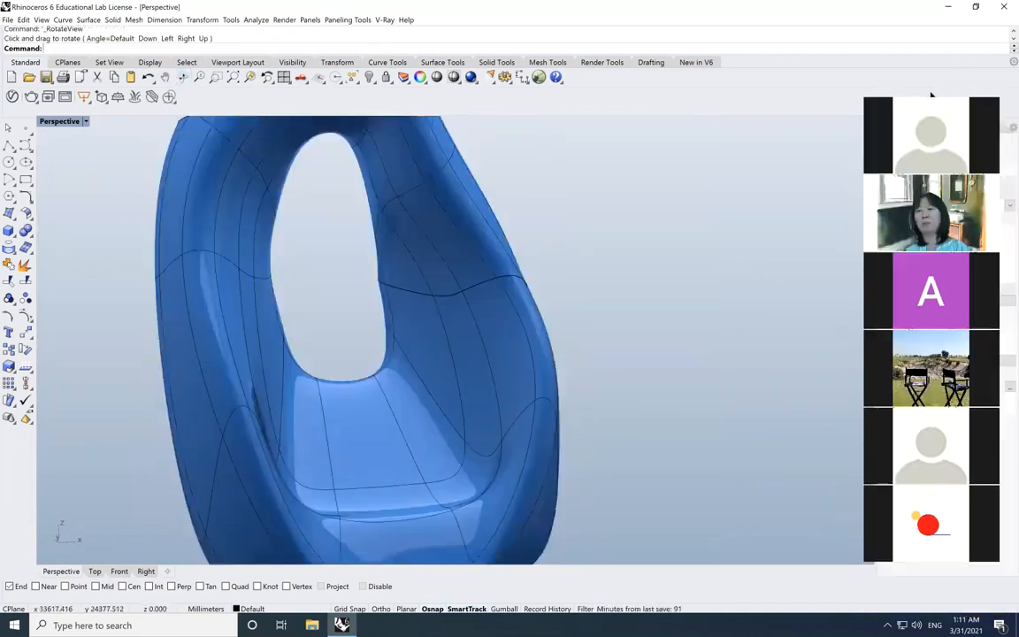
pyautogui.moveTo(699, 75); pyautogui.dragTo(407, 60)
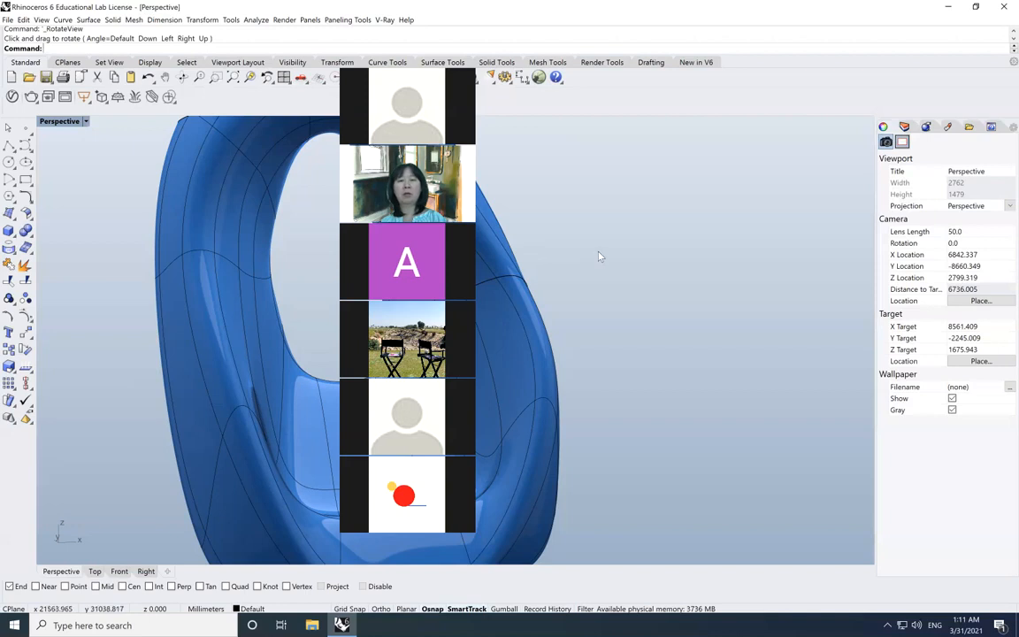
pyautogui.moveTo(423, 64); pyautogui.dragTo(851, 103)
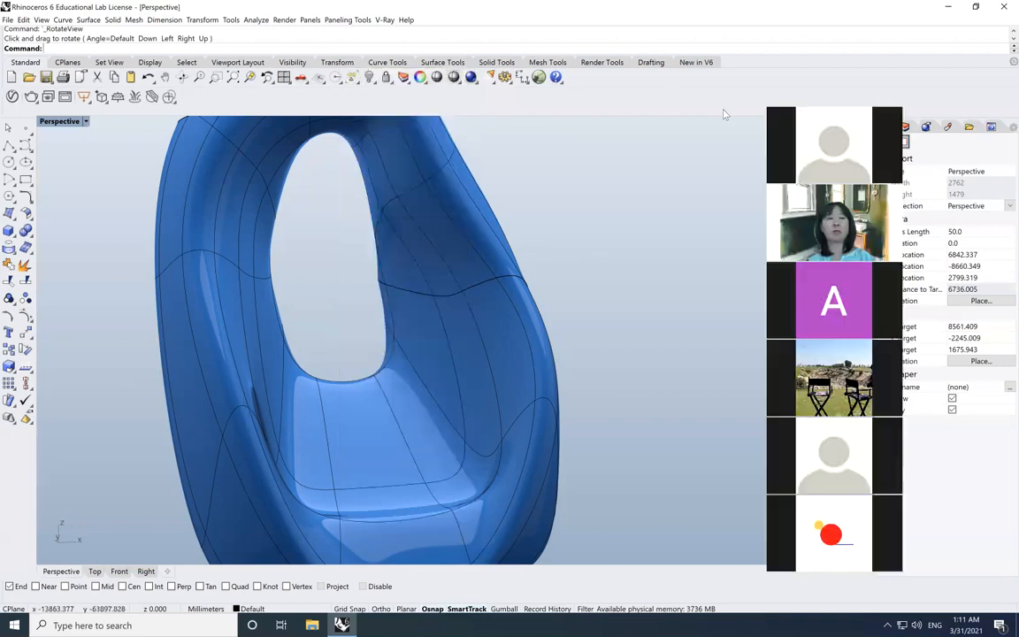
# Switch to Chrome and preview the blue perforated knot image in the IDES 212 Rhino Images folder on Google Drive.
pyautogui.moveTo(131, 630)
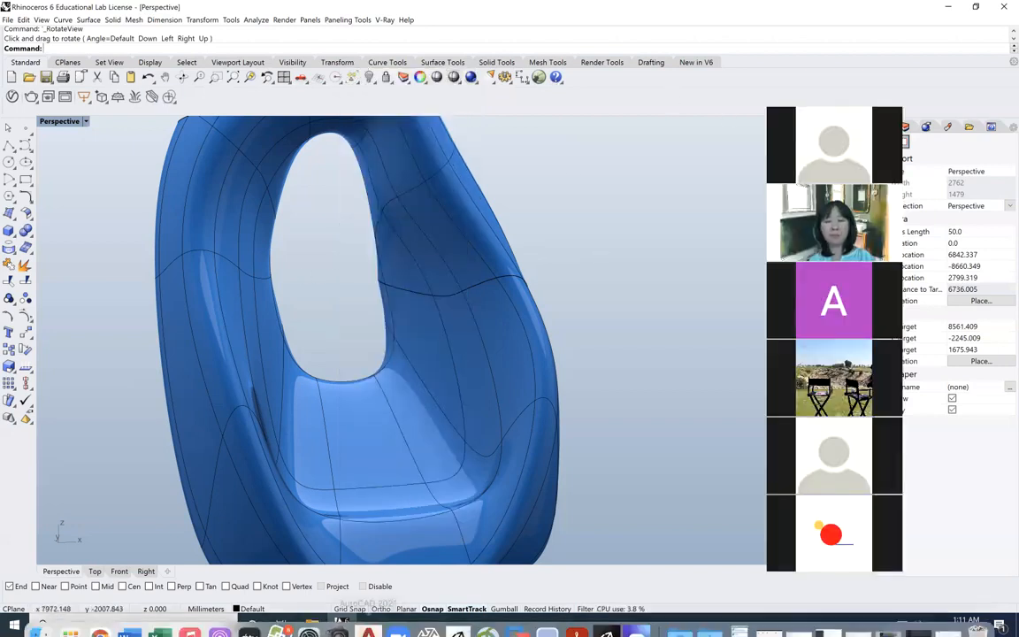
pyautogui.click(101, 622)
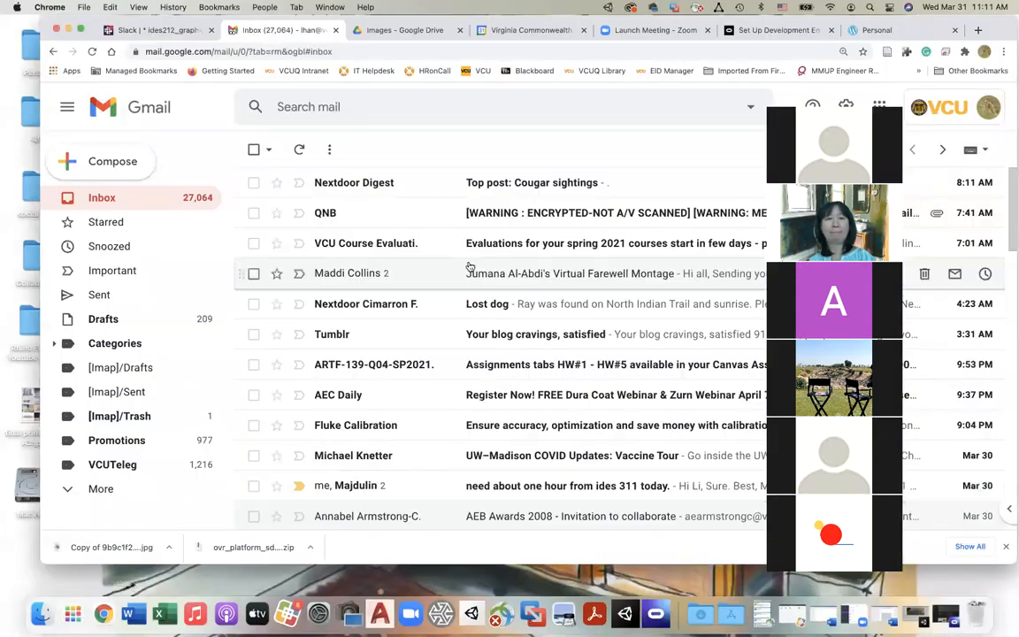
pyautogui.moveTo(197, 27); pyautogui.dragTo(186, 35)
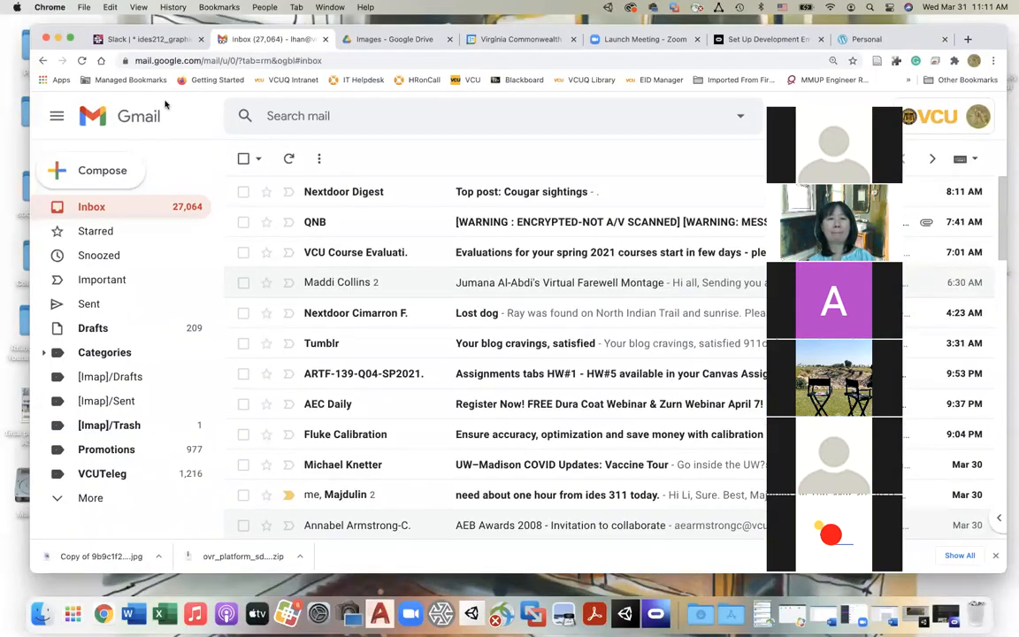
pyautogui.moveTo(366, 29); pyautogui.dragTo(336, 93)
pyautogui.click(365, 104)
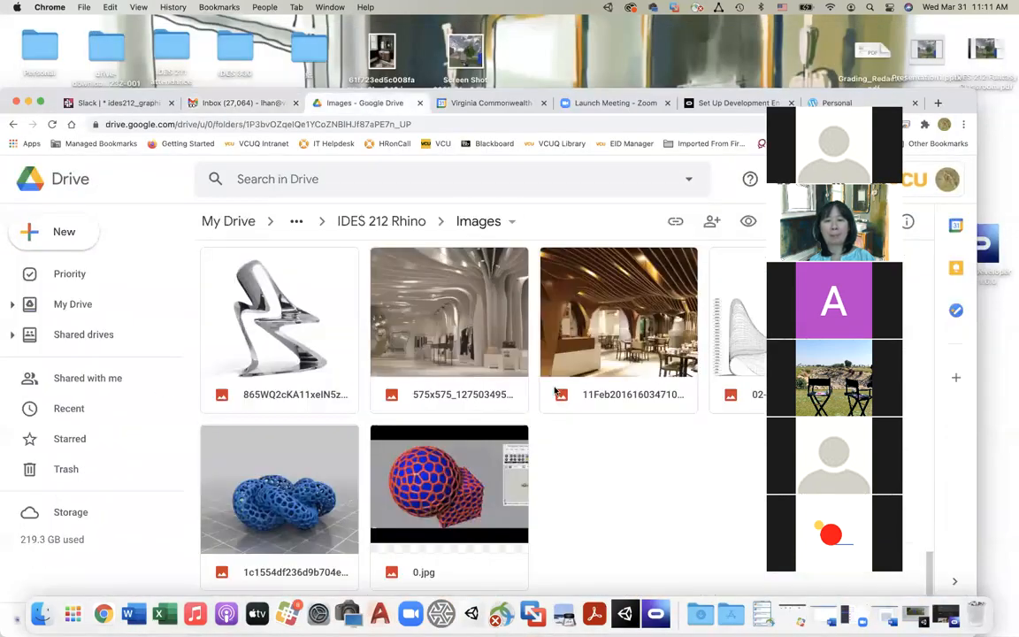
pyautogui.doubleClick(271, 500)
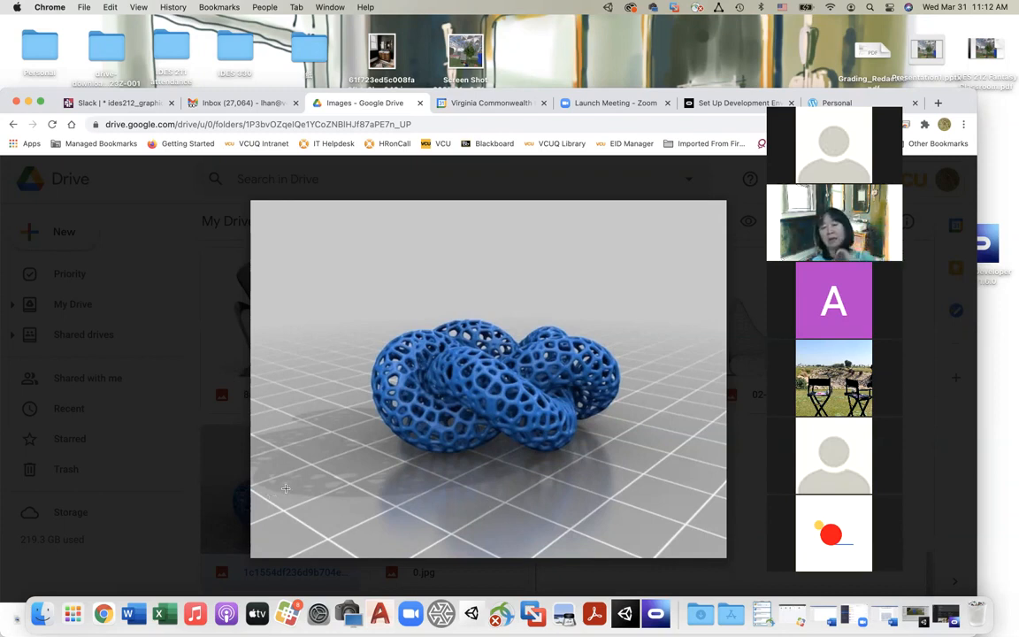
# Close the knot image preview and open the slatted wooden bench image from the same Images folder.
pyautogui.moveTo(378, 538)
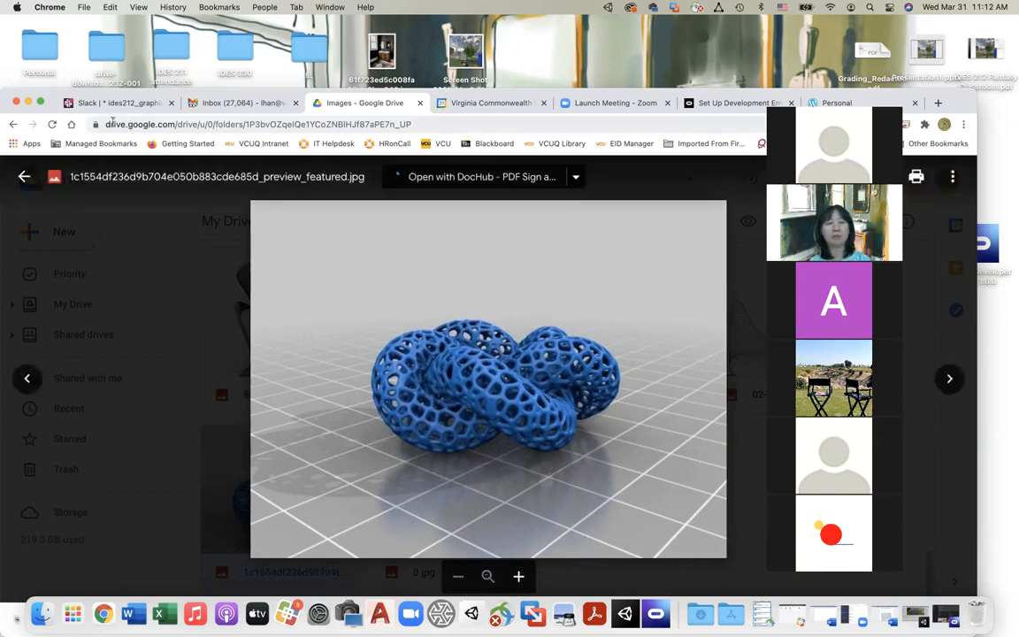
pyautogui.moveTo(79, 92); pyautogui.dragTo(78, 50)
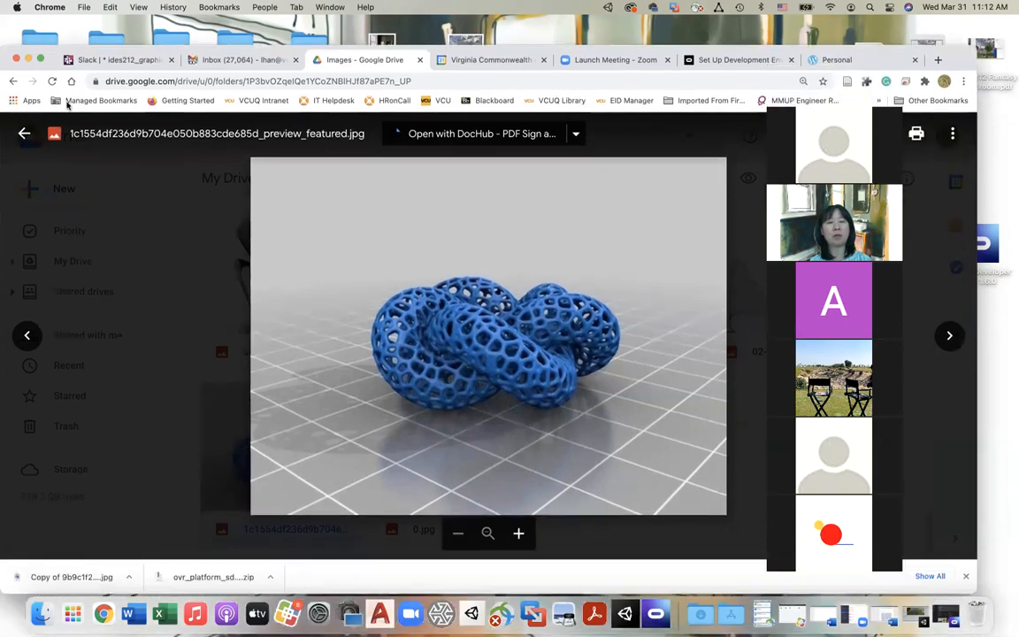
pyautogui.click(24, 132)
pyautogui.scroll(5, 396, 331)
pyautogui.scroll(5, 395, 331)
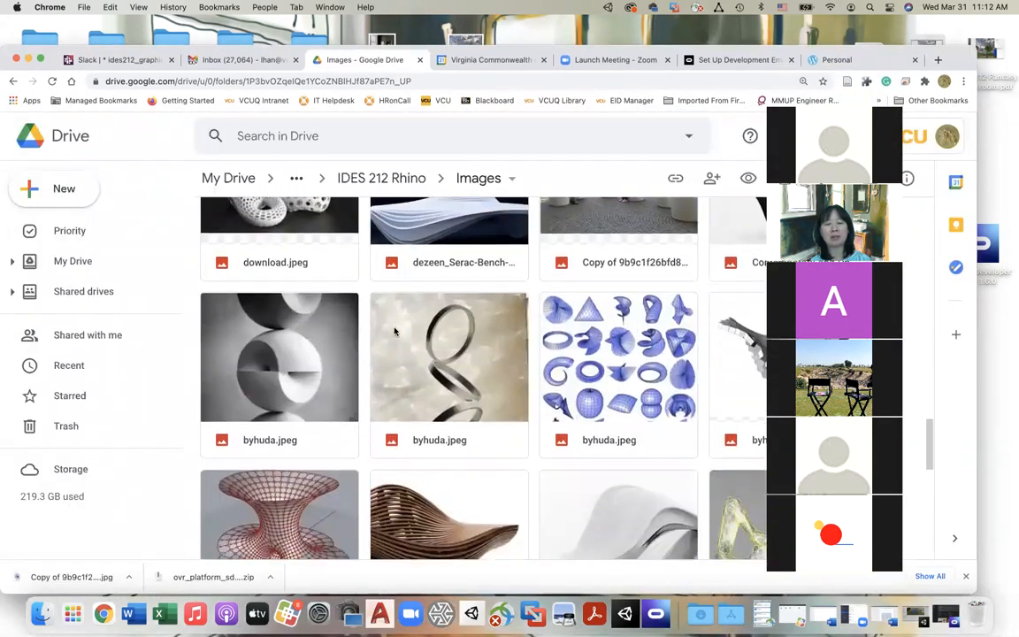
pyautogui.scroll(-3, 396, 331)
pyautogui.doubleClick(404, 365)
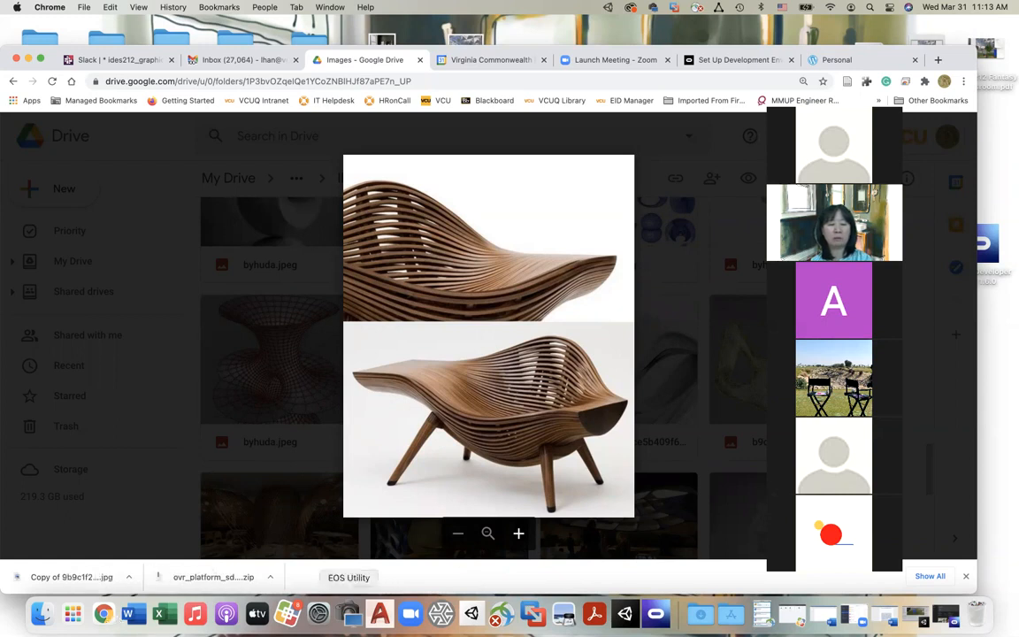
# Switch back to Rhinoceros, view the whole seat in Perspective and restore the four-viewport layout.
pyautogui.click(533, 613)
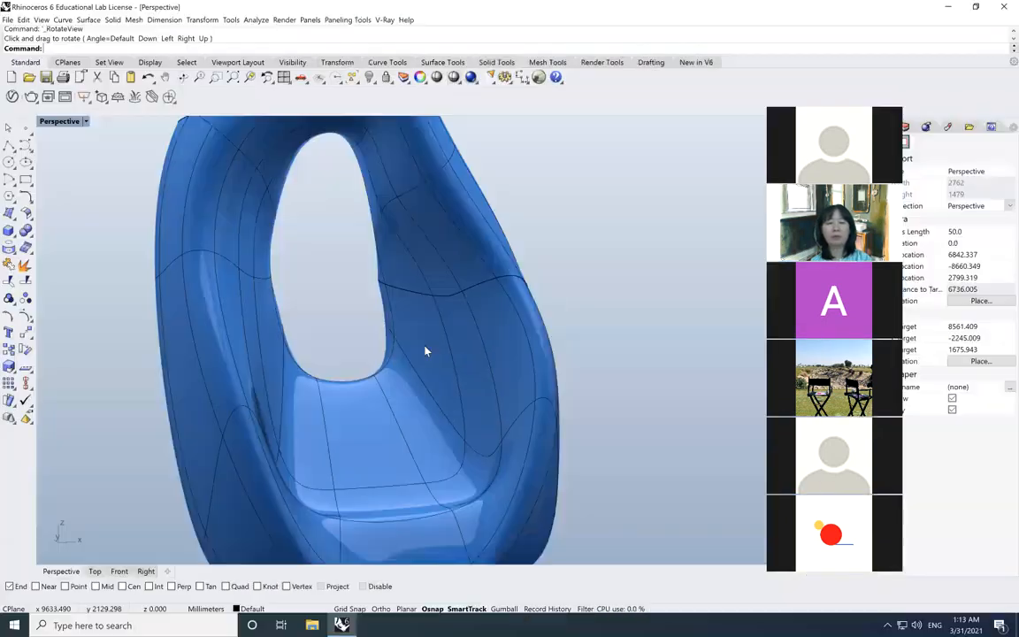
pyautogui.scroll(-4, 425, 346)
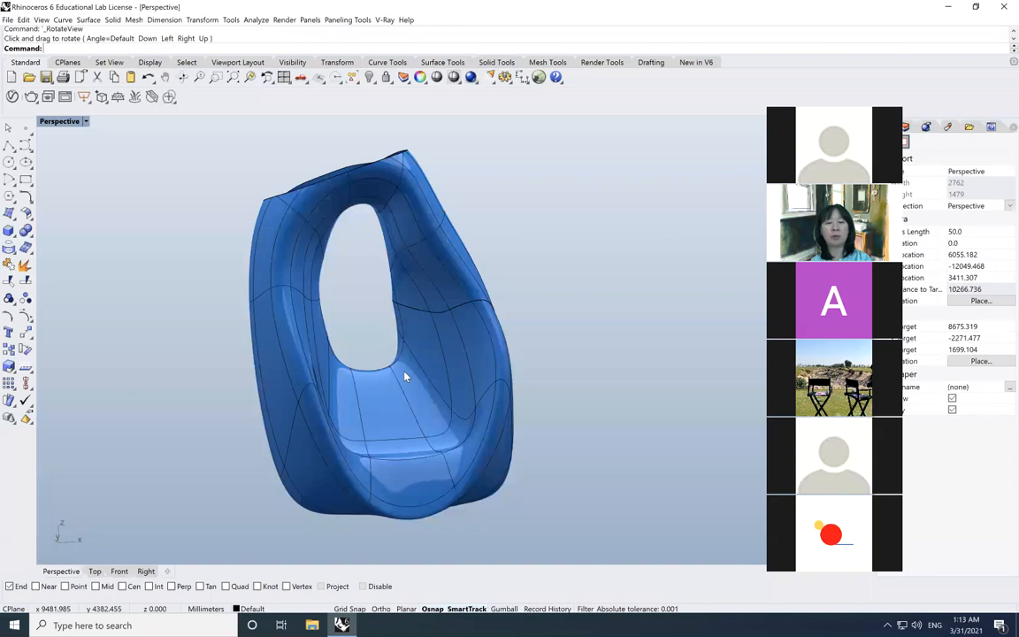
pyautogui.scroll(-4, 405, 377)
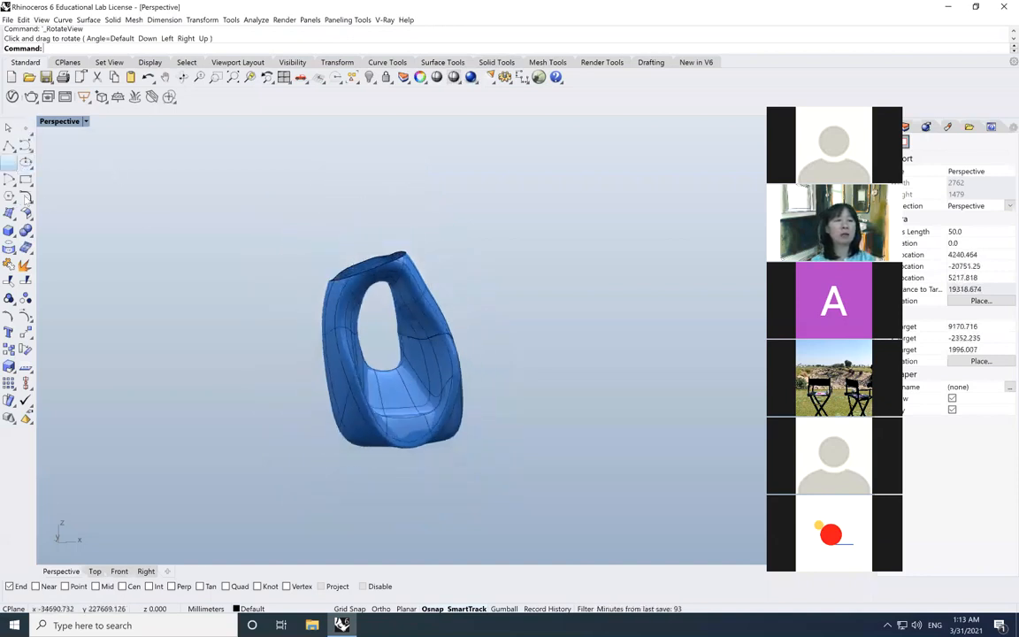
pyautogui.doubleClick(58, 123)
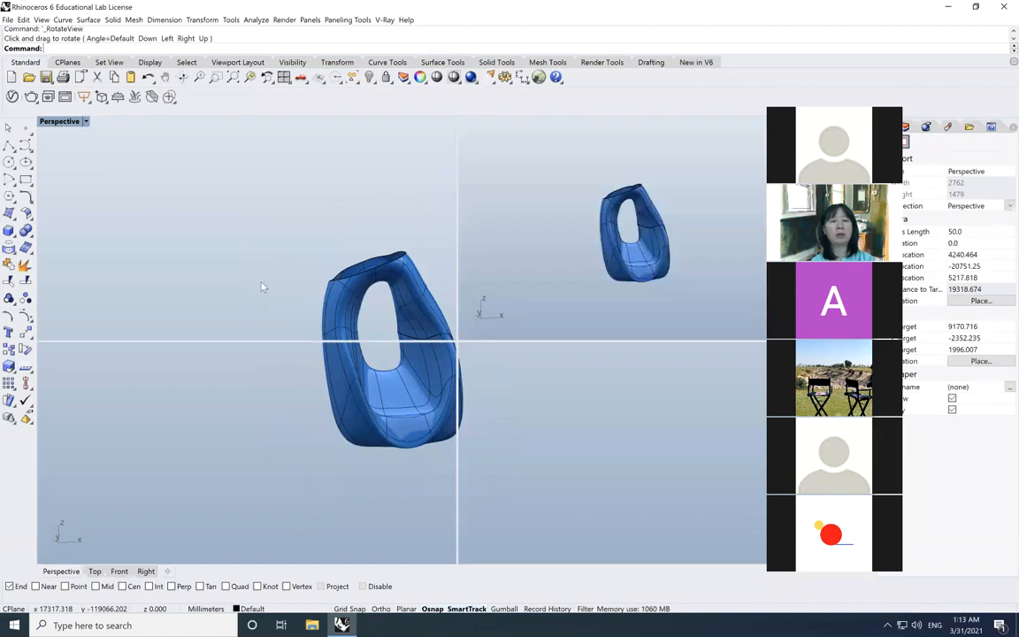
# Switch to Chrome to study the slatted wooden bench image, then leave its preview and browse the other reference images.
pyautogui.moveTo(383, 633)
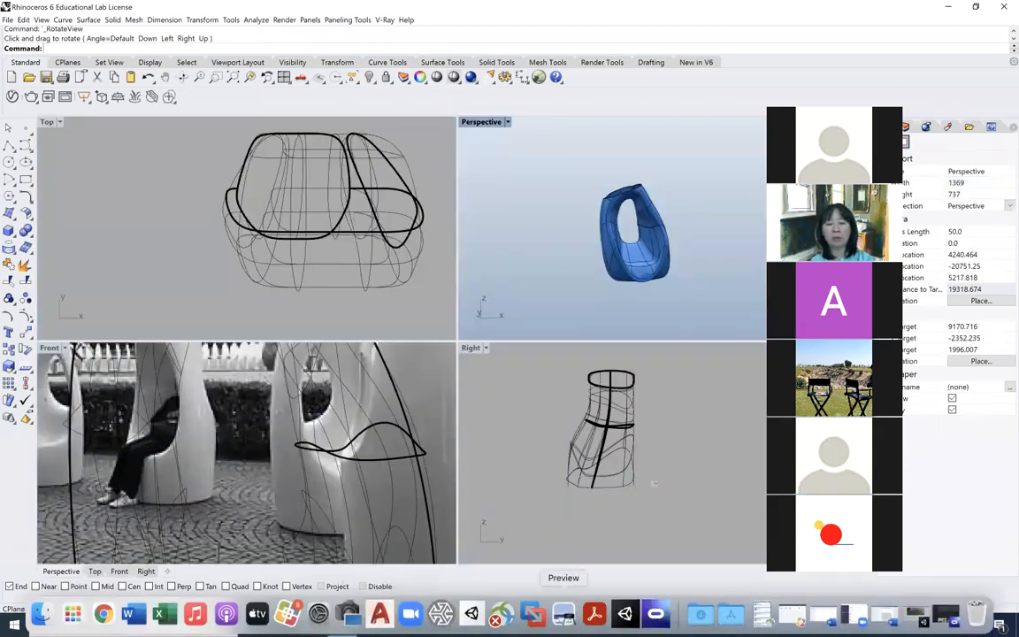
pyautogui.click(102, 617)
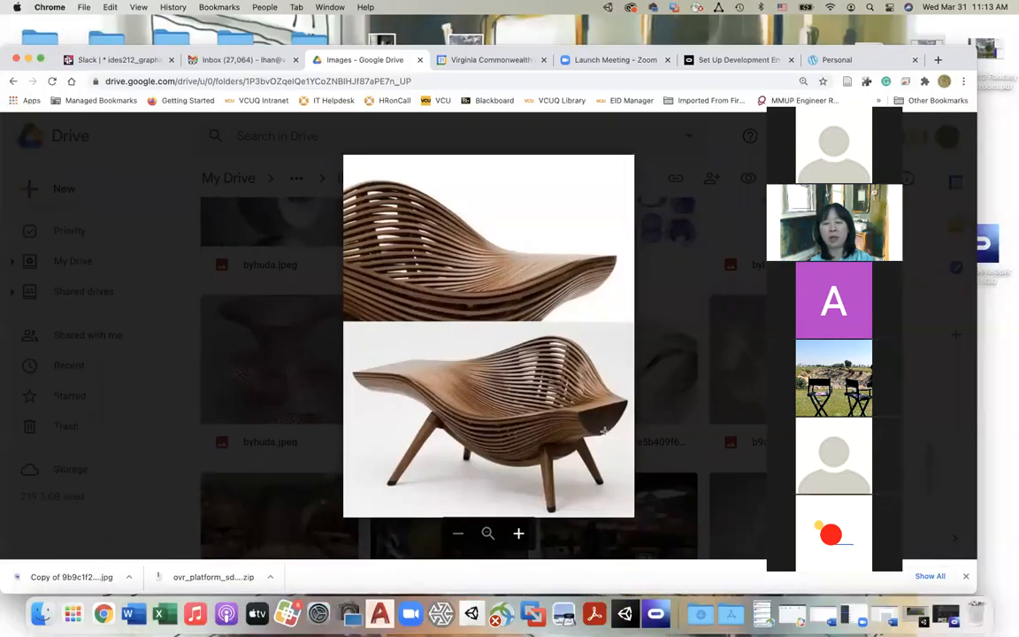
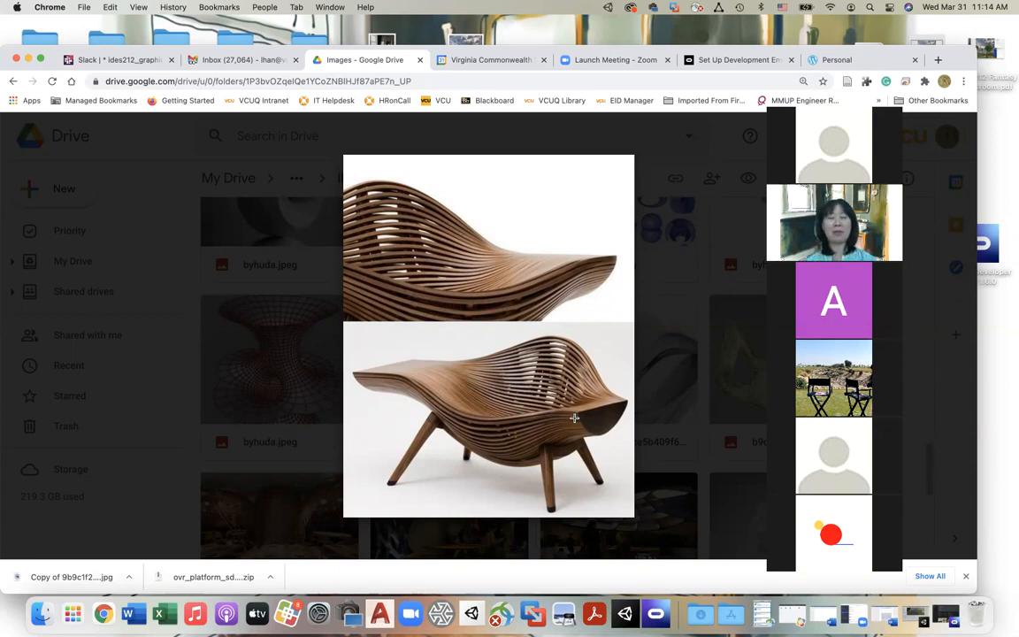
pyautogui.scroll(3, 460, 398)
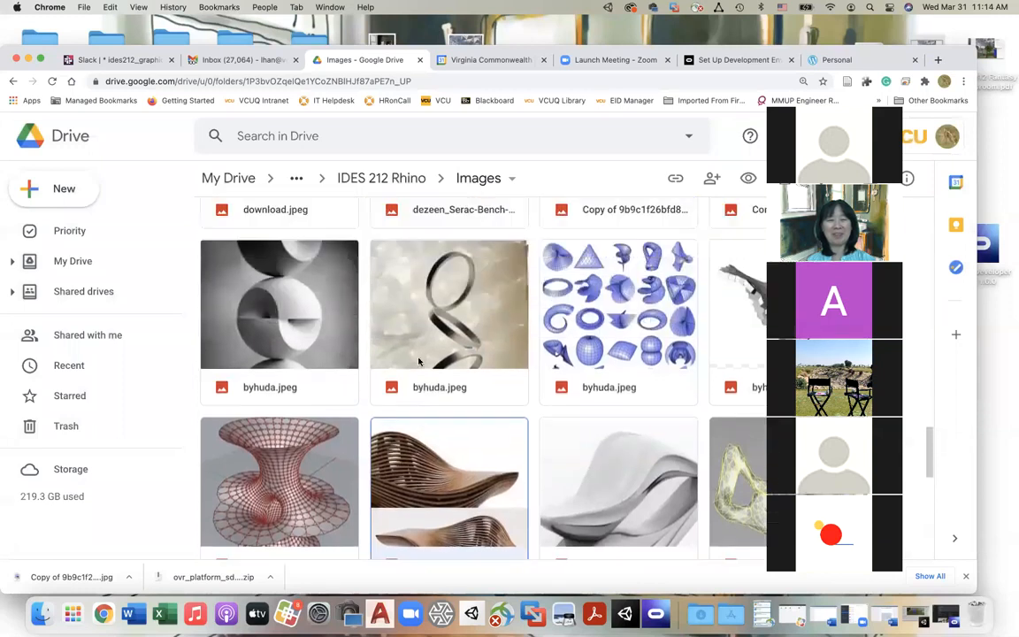
pyautogui.scroll(5, 433, 381)
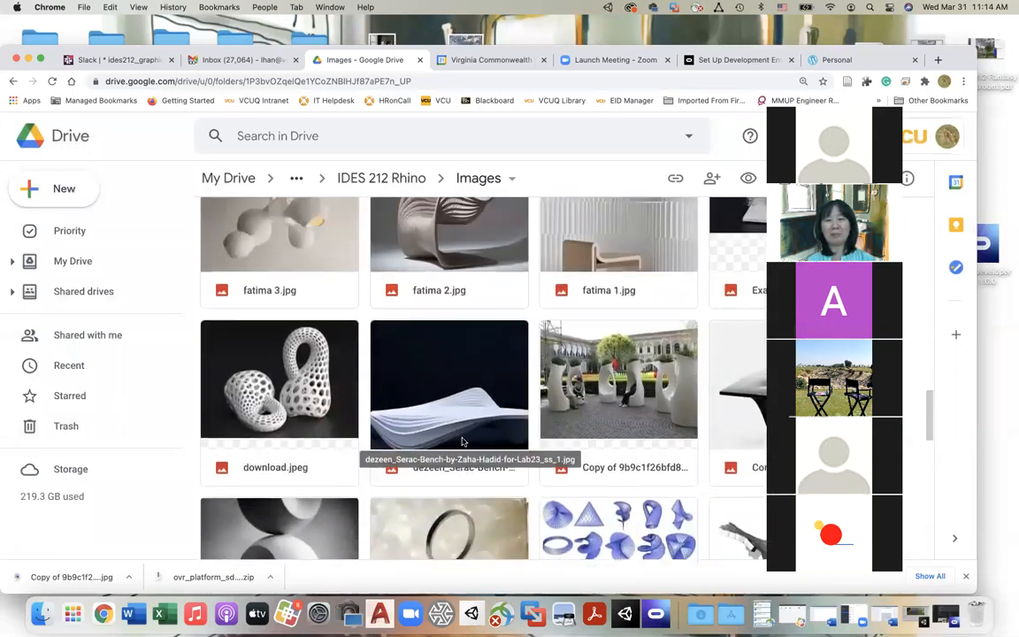
pyautogui.scroll(2, 462, 441)
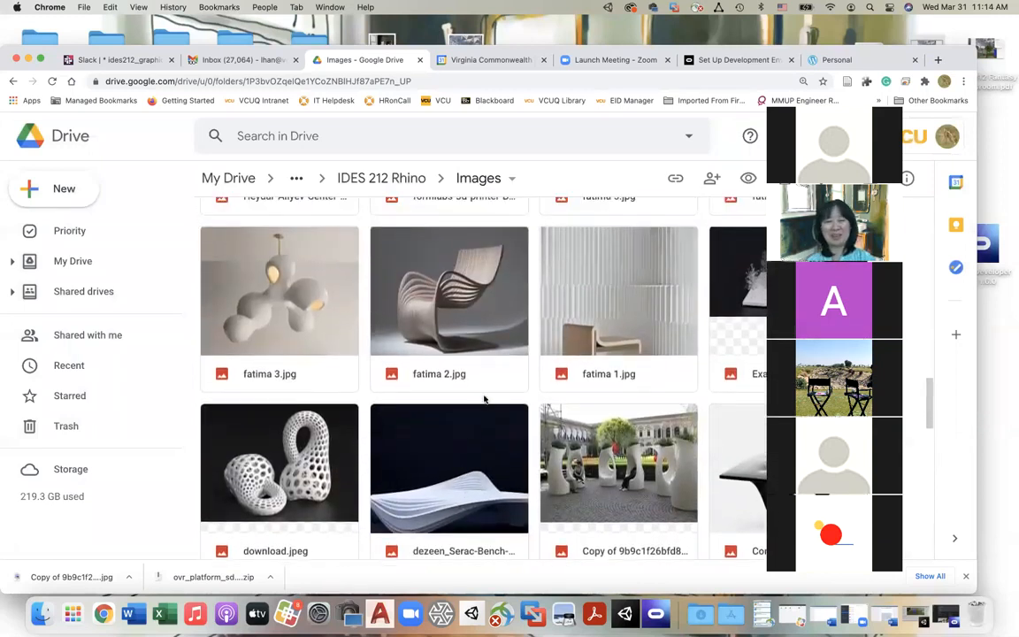
# Switch back to Rhinoceros, select the entire seat surface in the Front viewport and hide it.
pyautogui.click(533, 613)
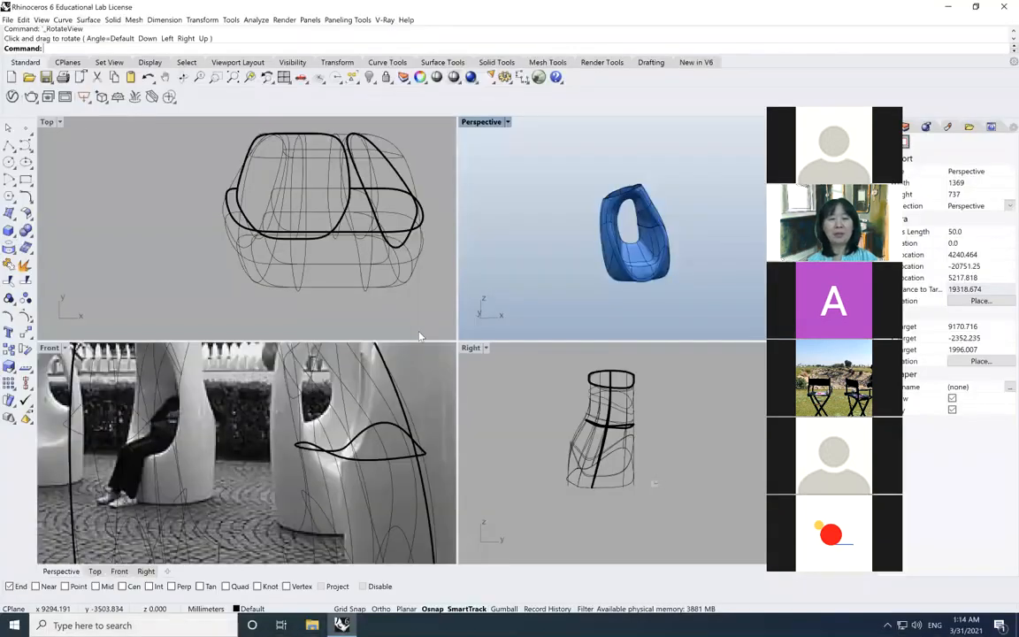
pyautogui.scroll(-3, 415, 320)
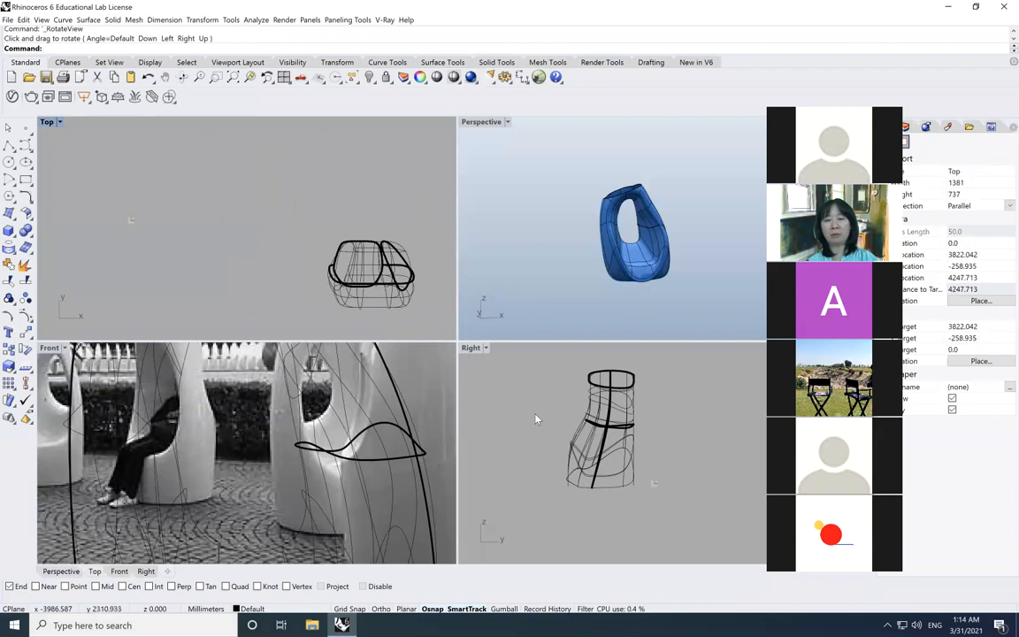
pyautogui.scroll(-5, 344, 453)
pyautogui.scroll(-4, 342, 453)
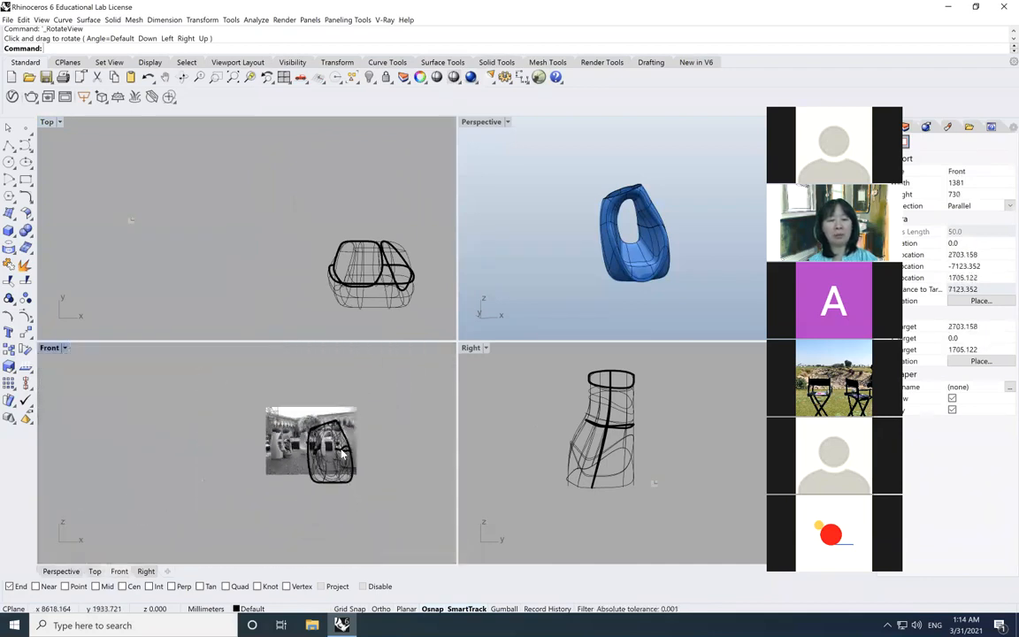
pyautogui.moveTo(276, 398); pyautogui.dragTo(378, 502)
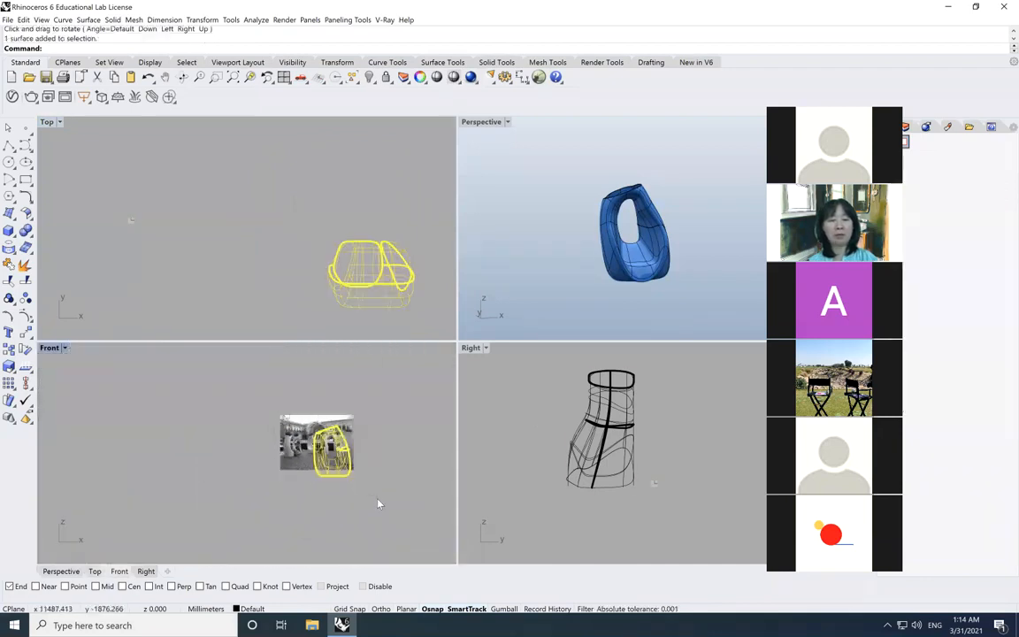
pyautogui.hotkey('ctrl', 'h')
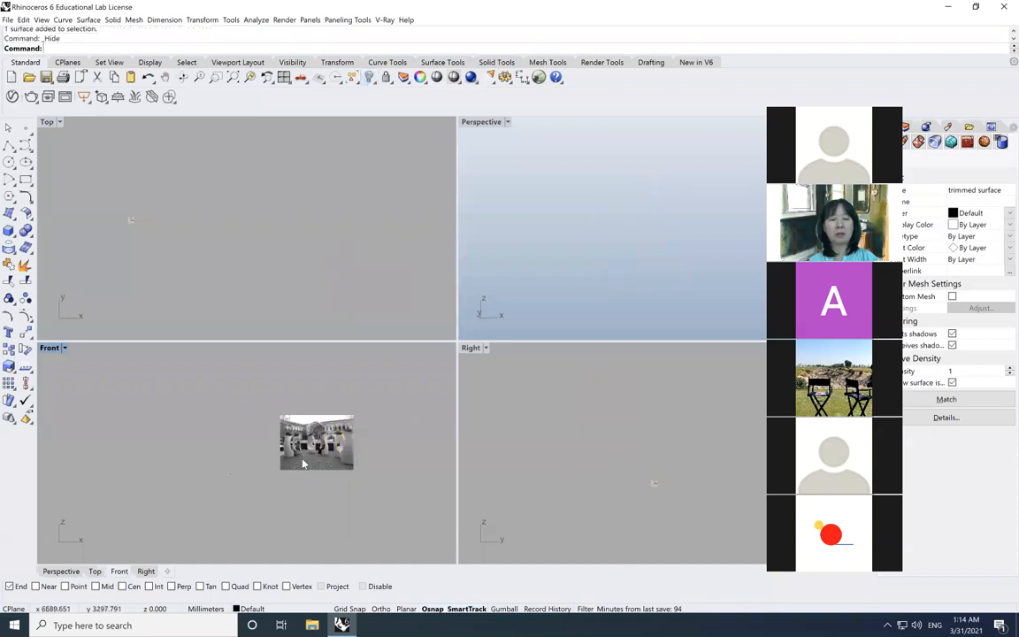
# Remove the reference photo's background bitmap from the Front viewport.
pyautogui.scroll(4, 272, 414)
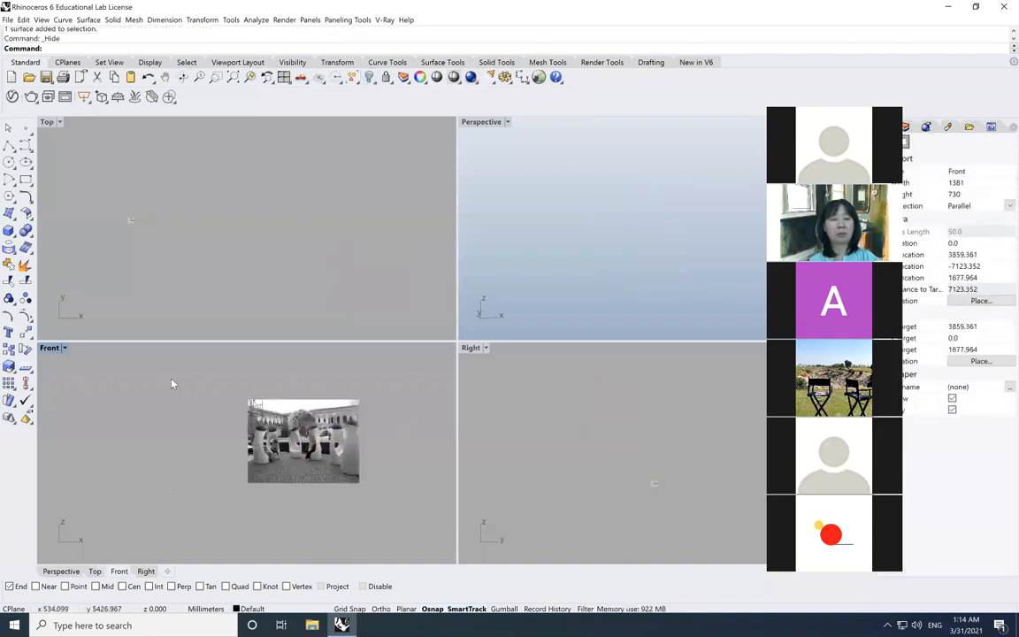
pyautogui.click(64, 348)
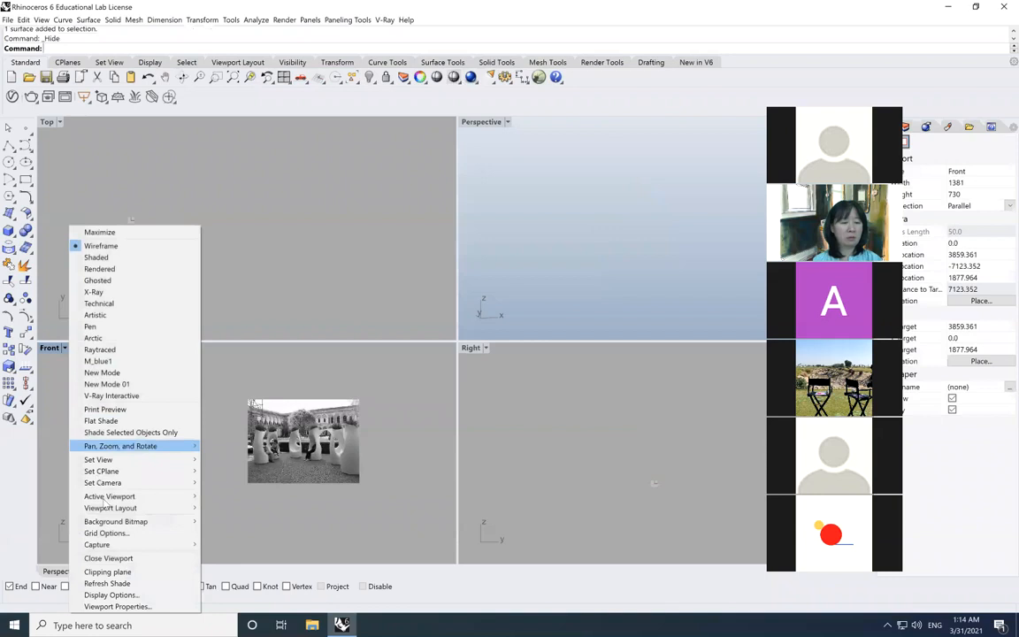
pyautogui.moveTo(111, 521)
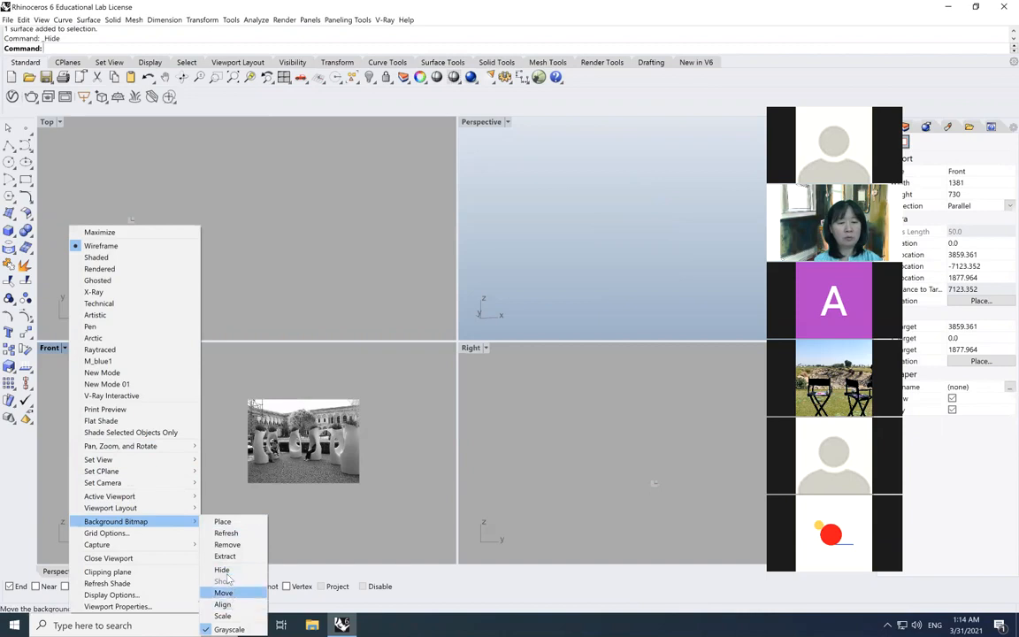
pyautogui.click(234, 545)
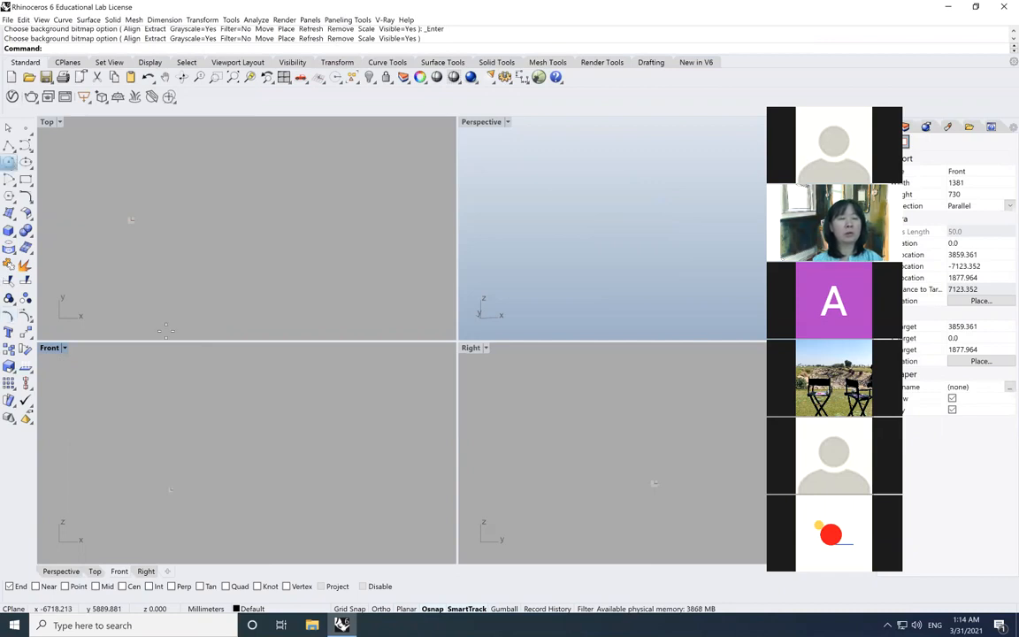
# Draw a circle with a radius of about 2150 mm in the Front viewport, just above the origin.
pyautogui.click(9, 162)
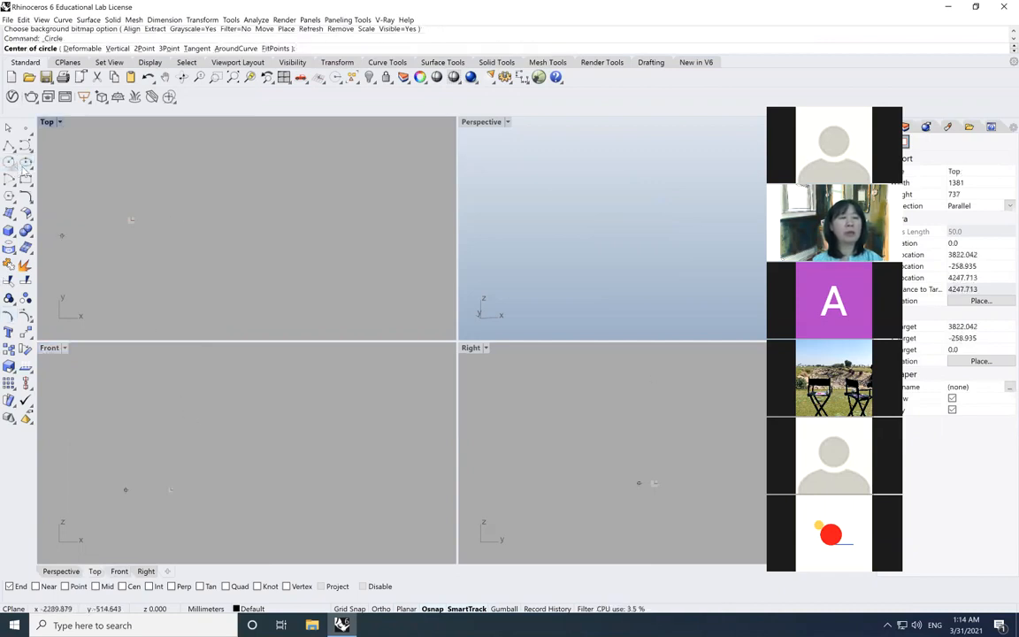
pyautogui.click(176, 434)
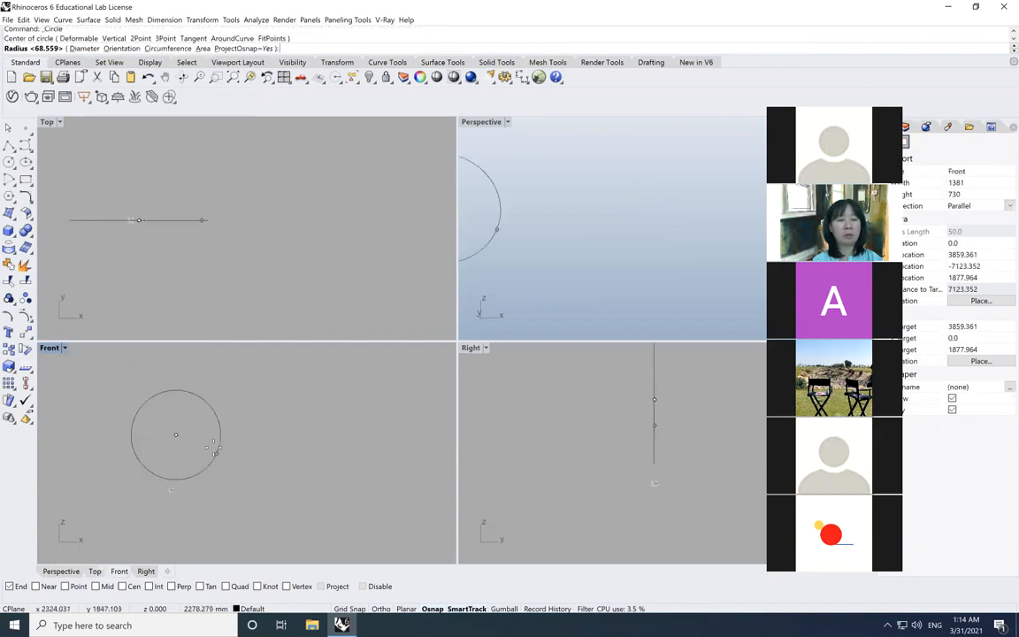
pyautogui.click(213, 456)
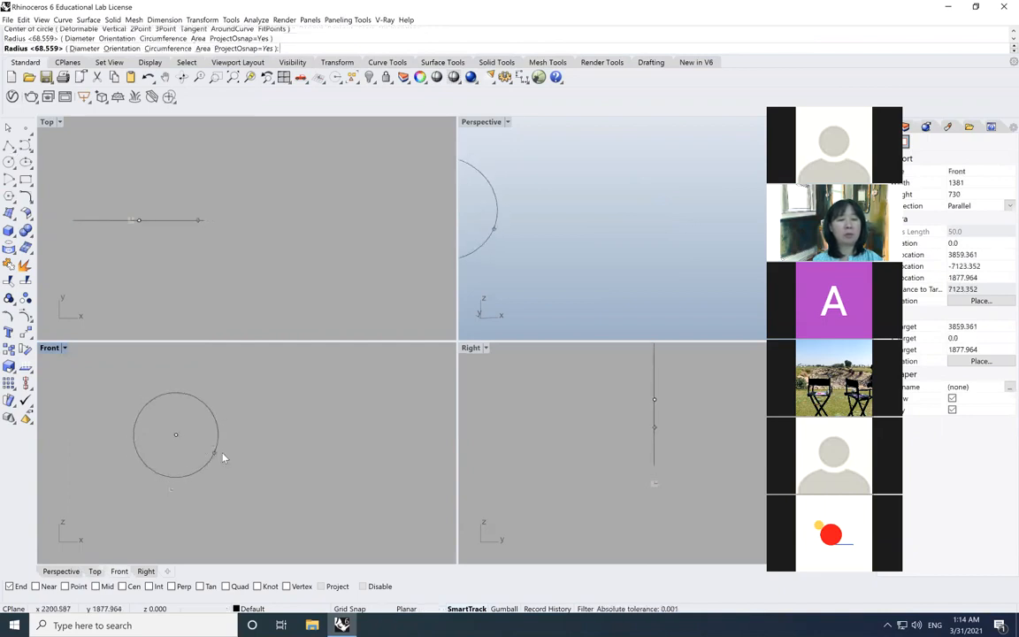
# Draw a horizontal polyline across the circle's diameter, snapping both ends to its quadrant points with the Quad object snap.
pyautogui.click(8, 144)
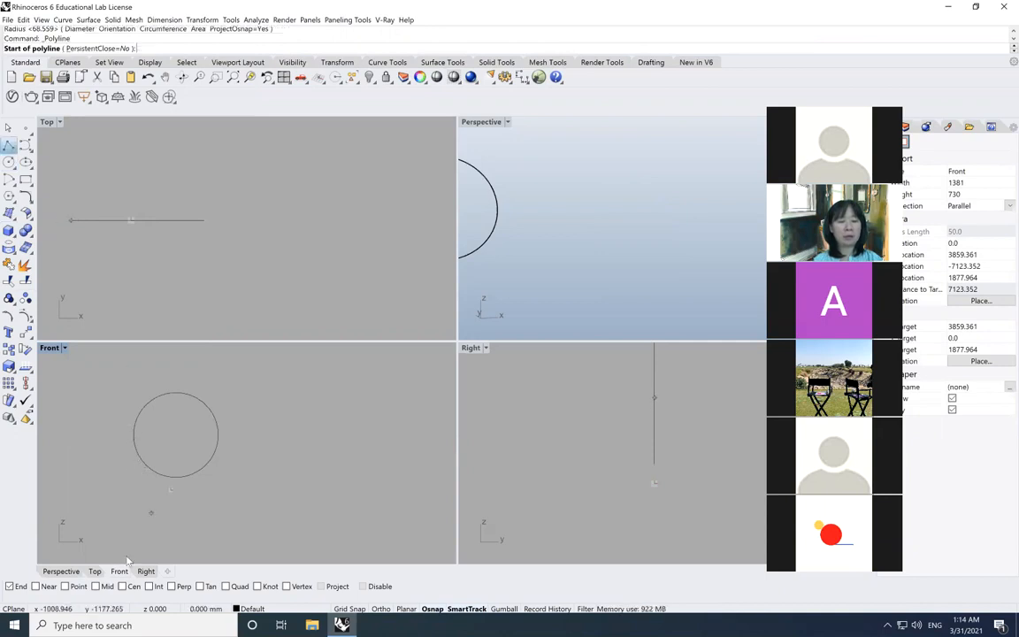
pyautogui.click(96, 586)
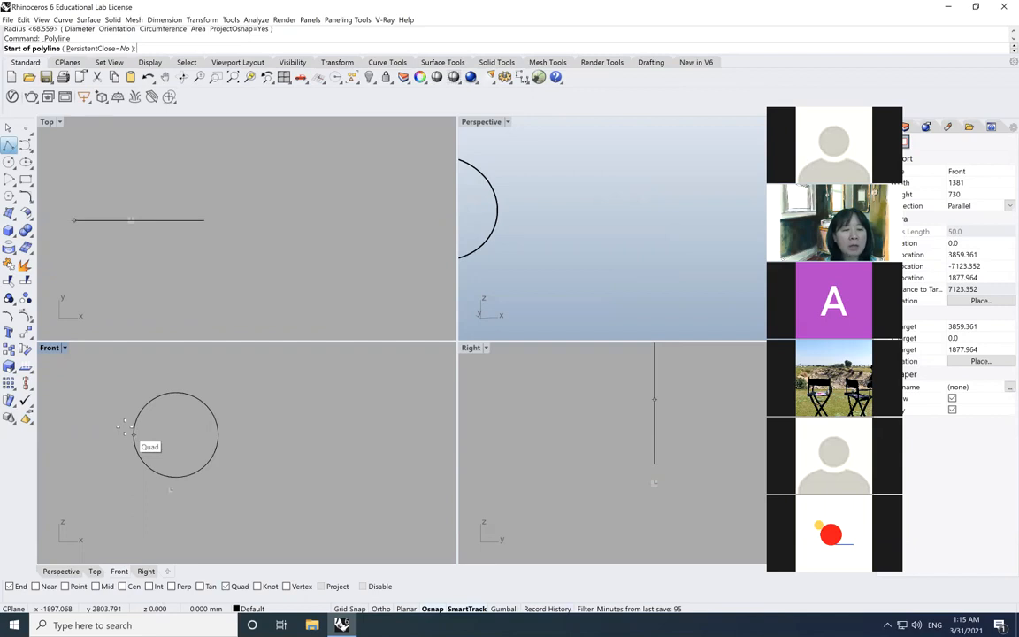
pyautogui.click(124, 430)
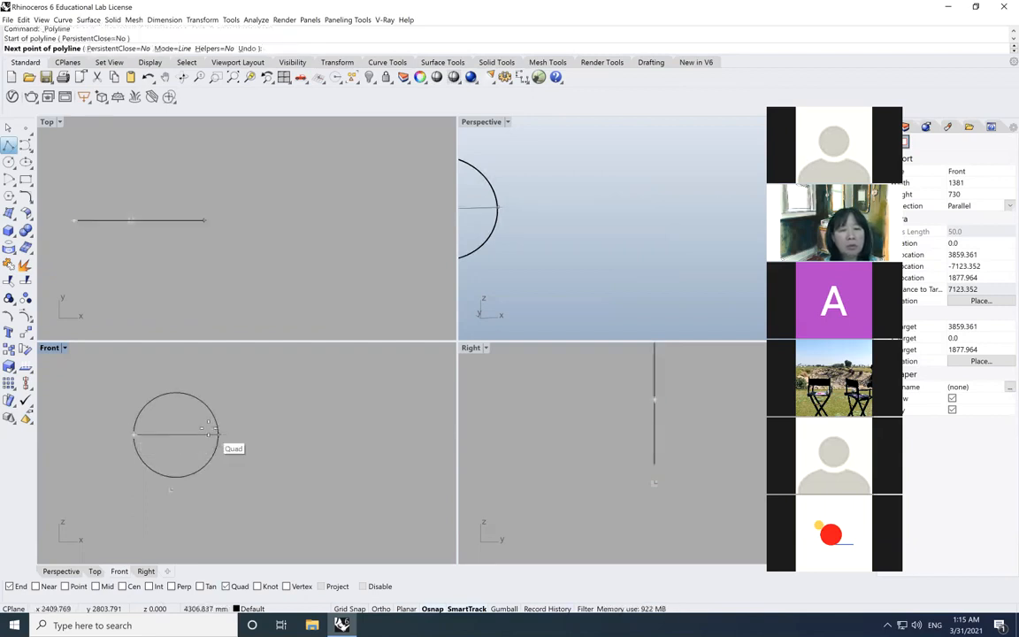
pyautogui.click(214, 433)
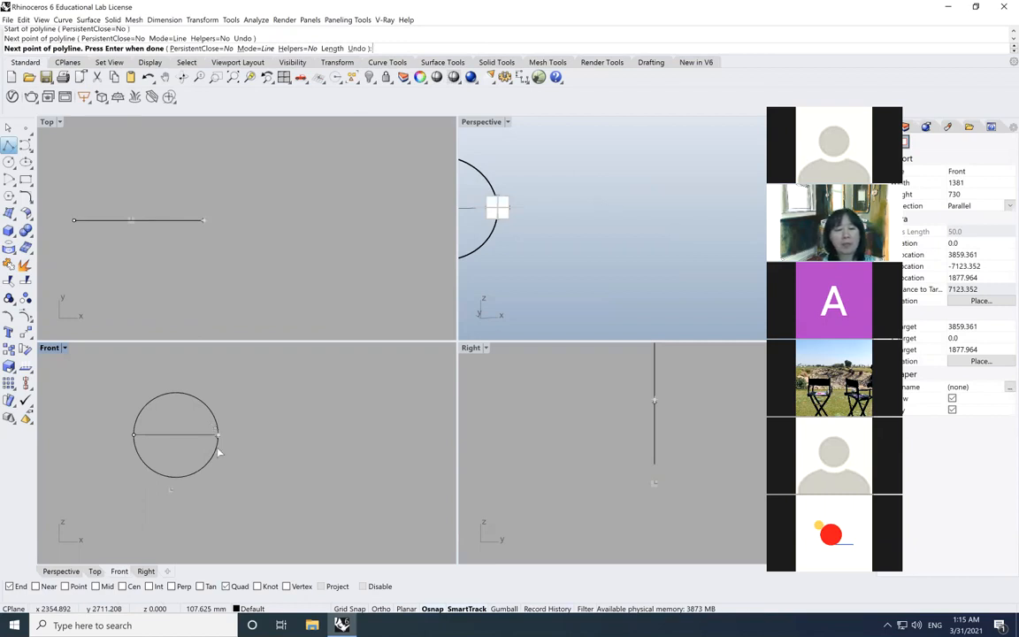
pyautogui.press('Return')
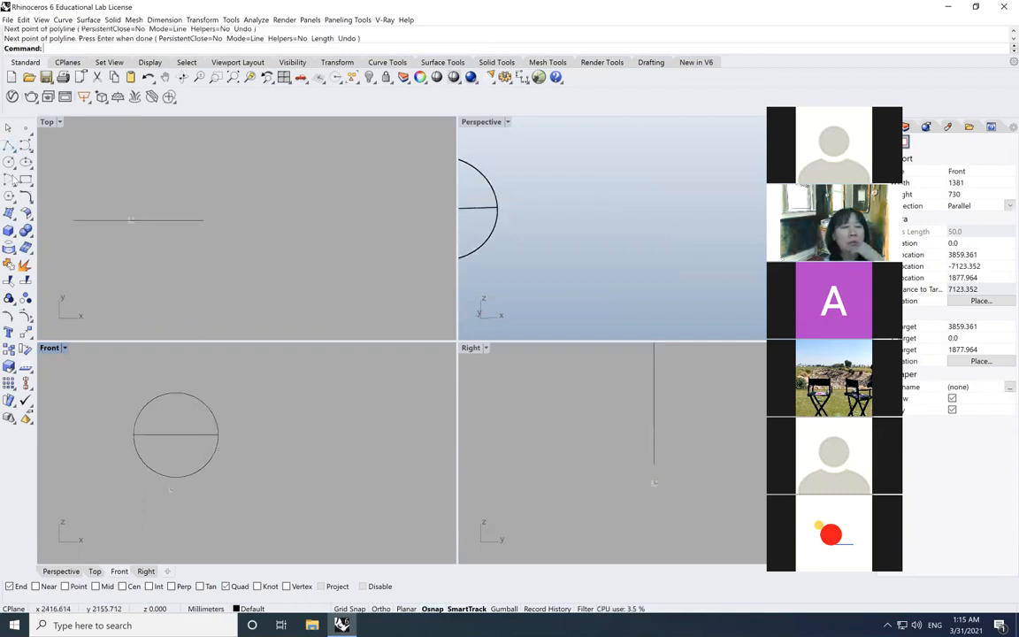
# Trim away the circle's upper half using the diameter line as the cutting object, leaving a closed half-circle outline.
pyautogui.click(194, 440)
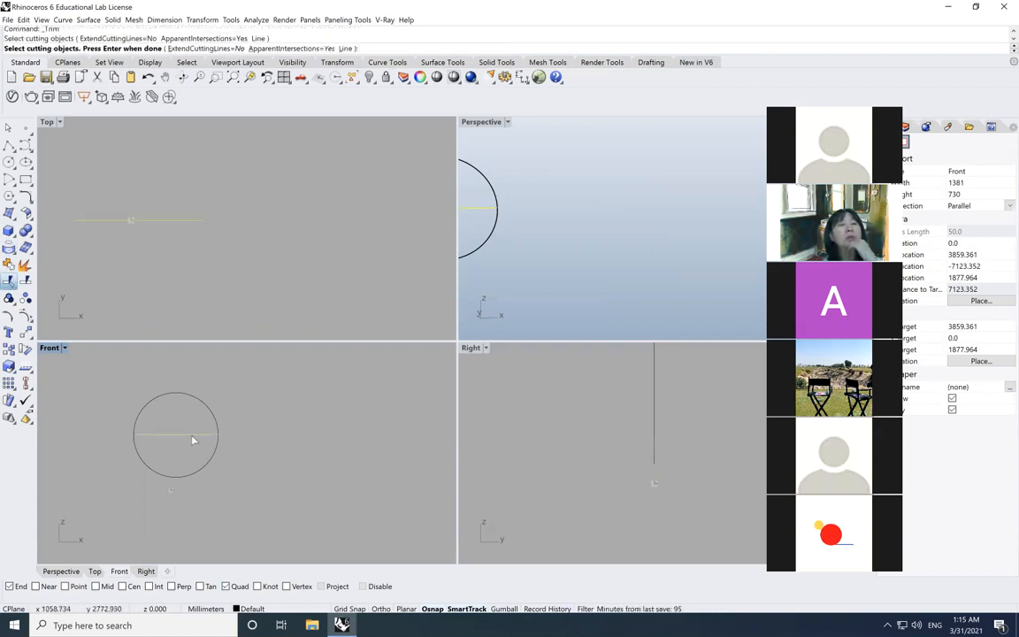
pyautogui.press('Return')
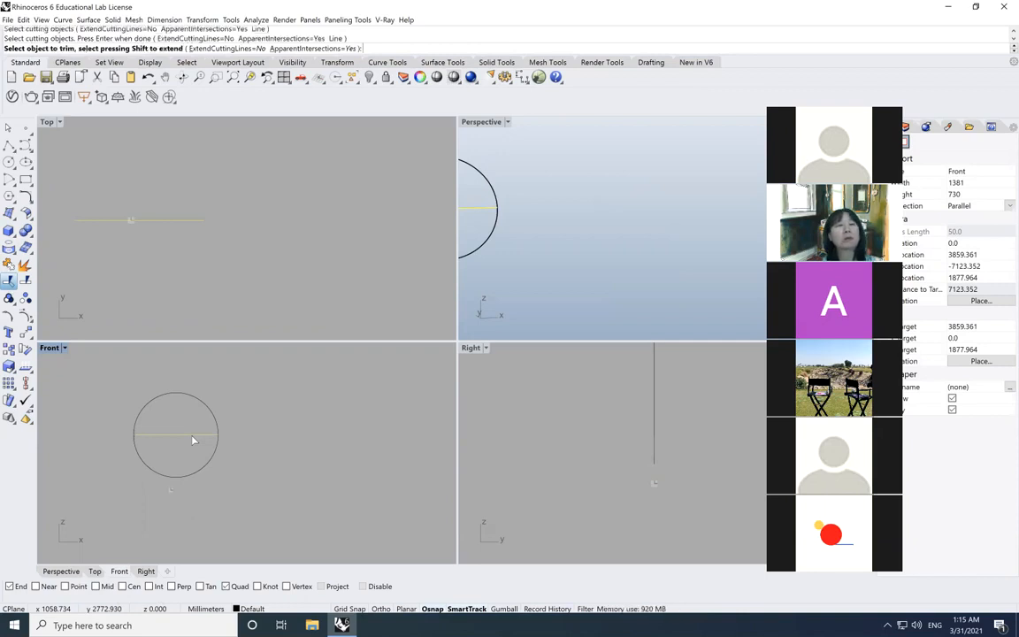
pyautogui.click(214, 416)
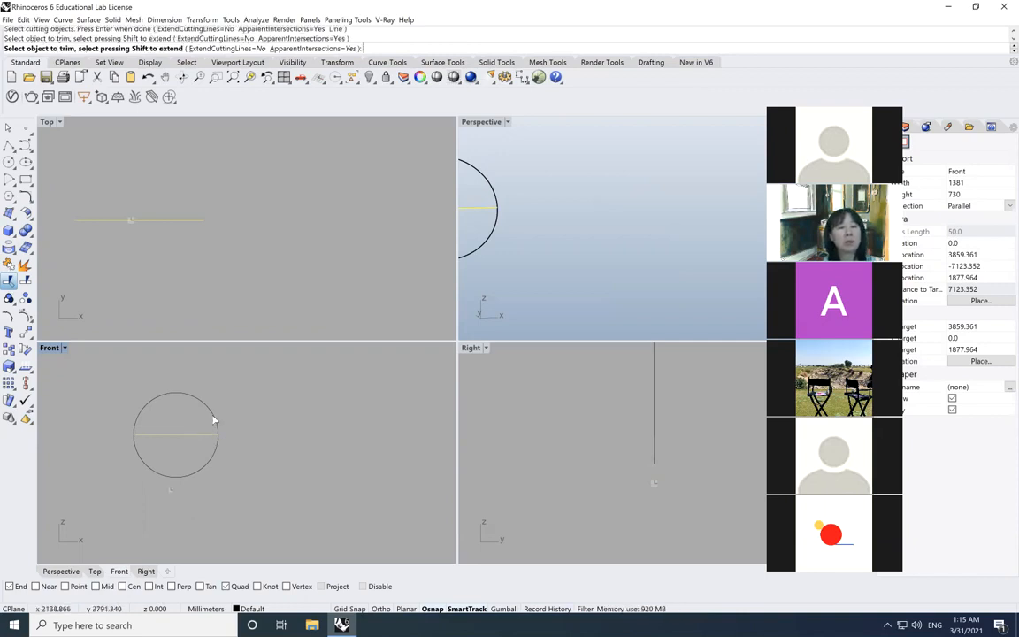
pyautogui.press('Return')
pyautogui.moveTo(238, 484); pyautogui.dragTo(121, 419)
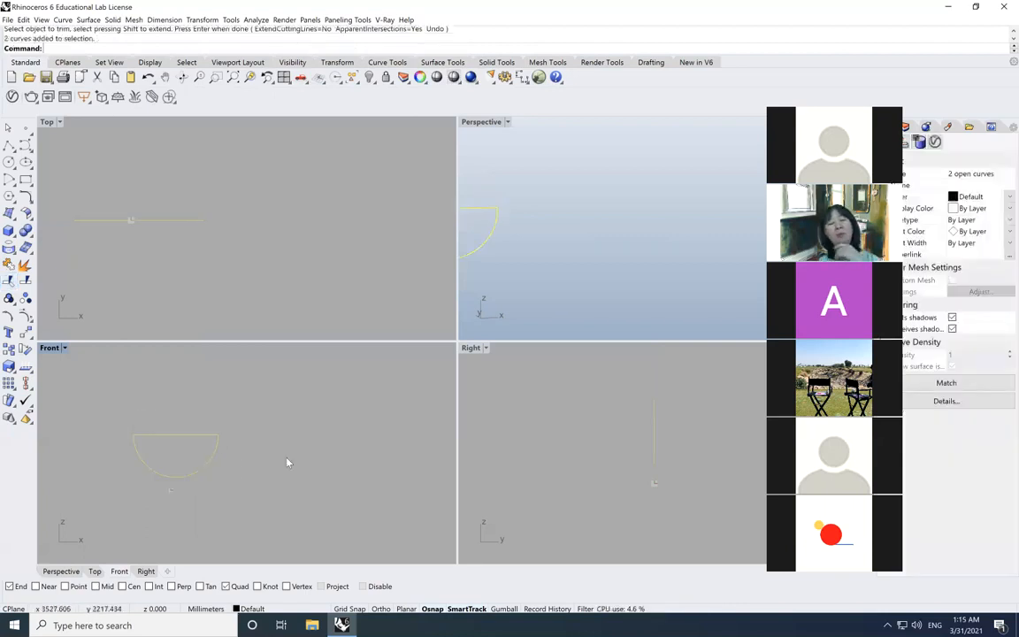
pyautogui.press('Escape')
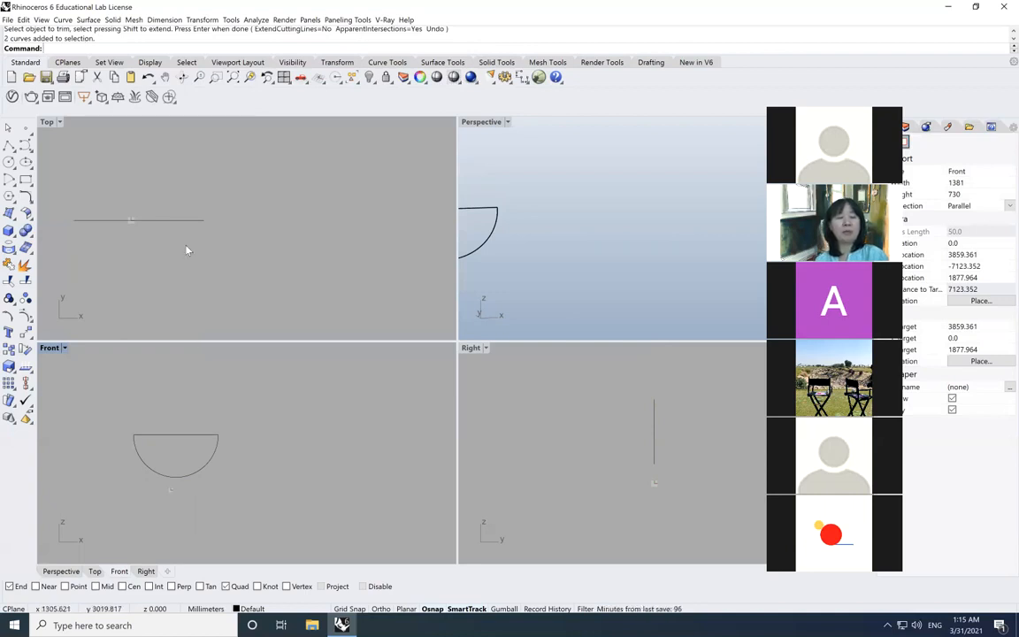
# Extrude the half-circle's arc and diameter line straight along Y in the Top viewport into a long trough without end caps.
pyautogui.scroll(-8, 207, 287)
pyautogui.moveTo(143, 229); pyautogui.dragTo(238, 299)
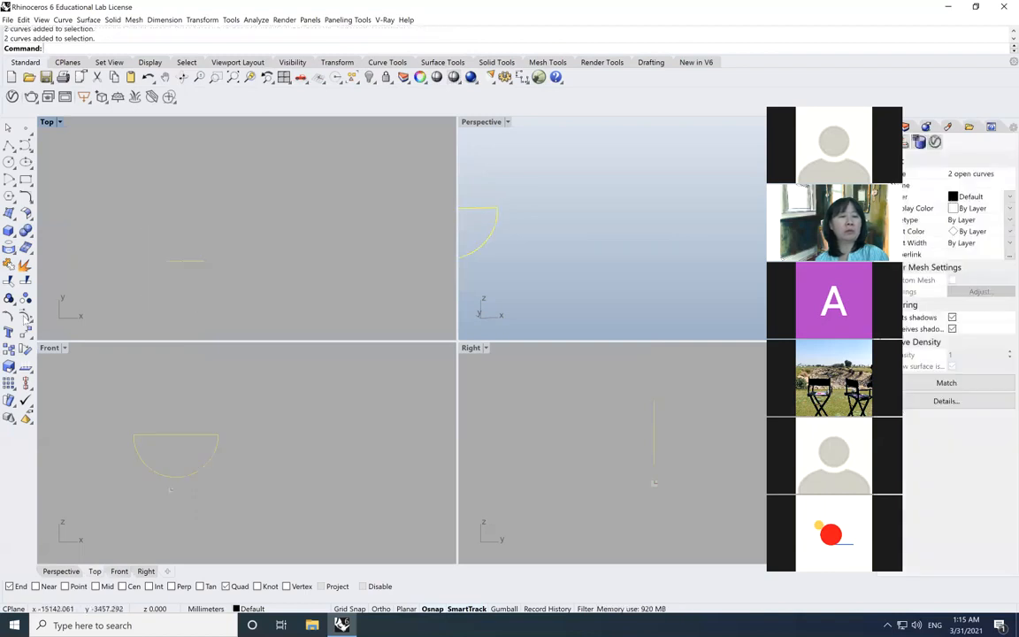
pyautogui.click(14, 221)
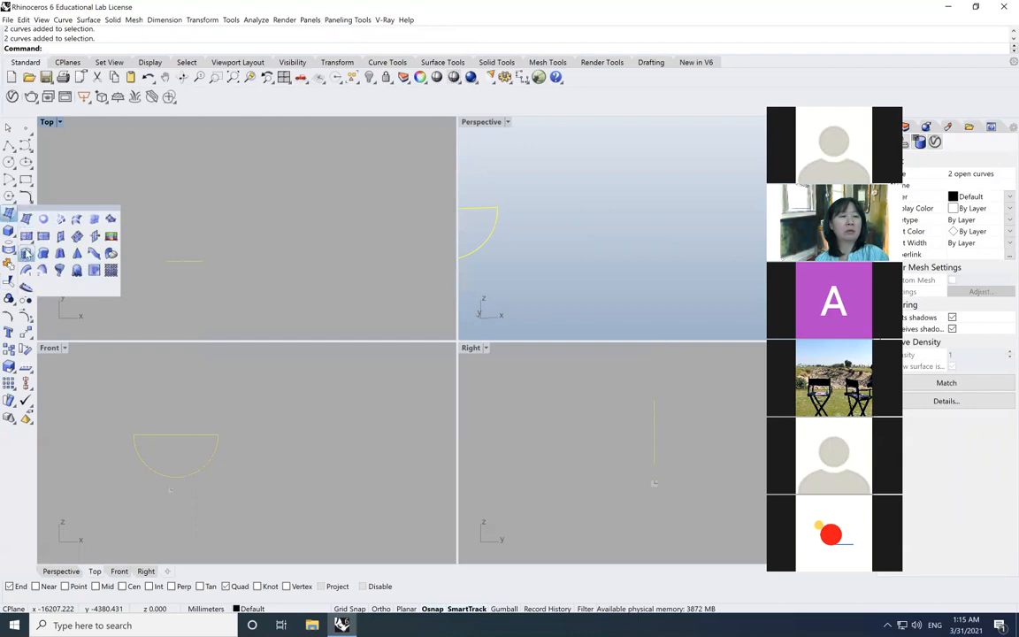
pyautogui.click(26, 253)
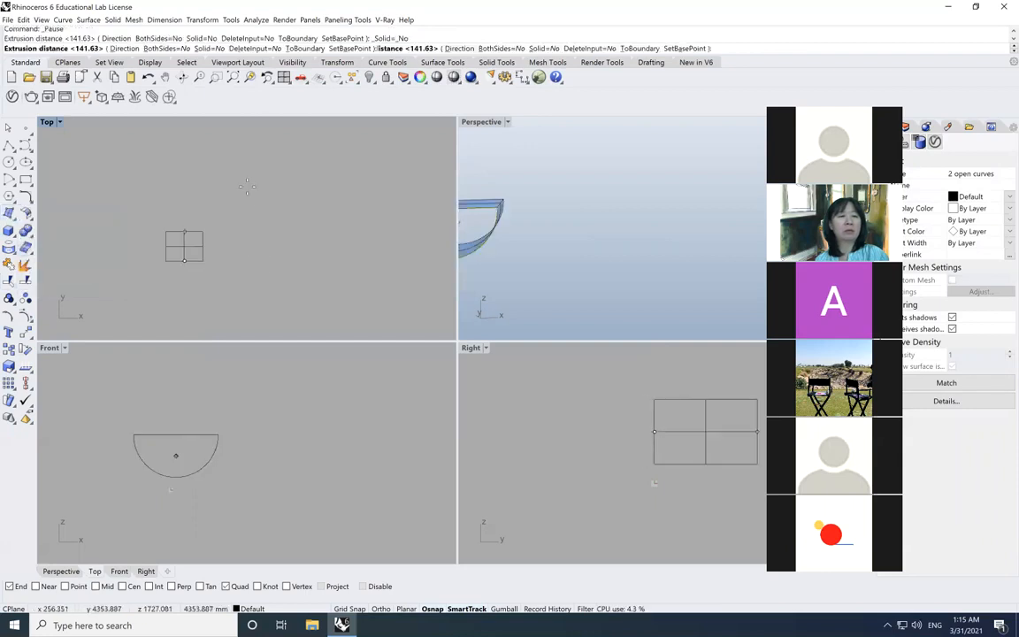
pyautogui.click(251, 157)
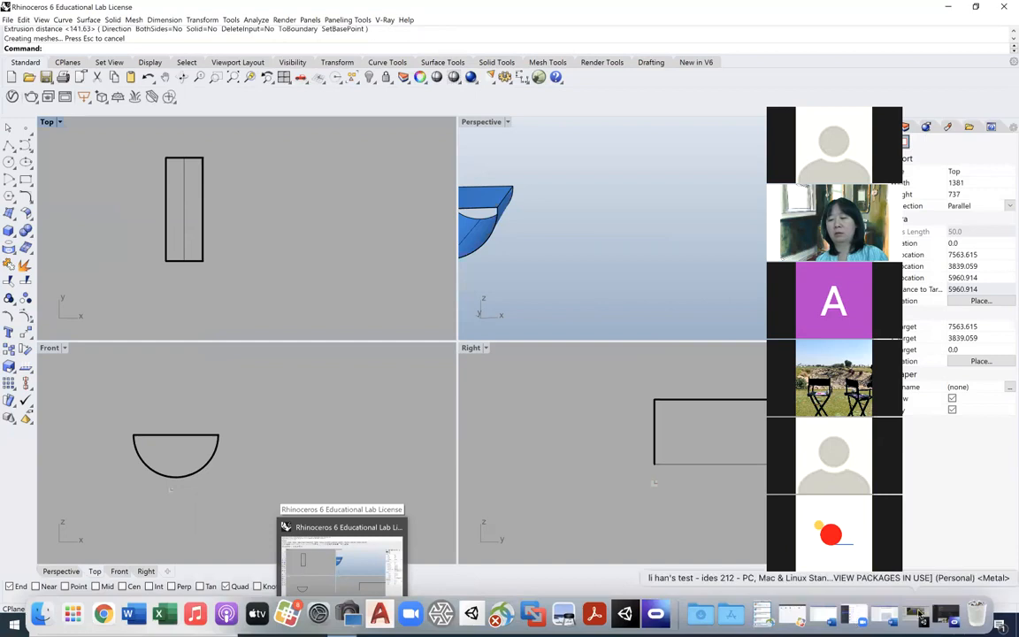
# Switch to Chrome, find Bench.jpg in the Drive images folder and open its preview to study the bench shape.
pyautogui.click(104, 618)
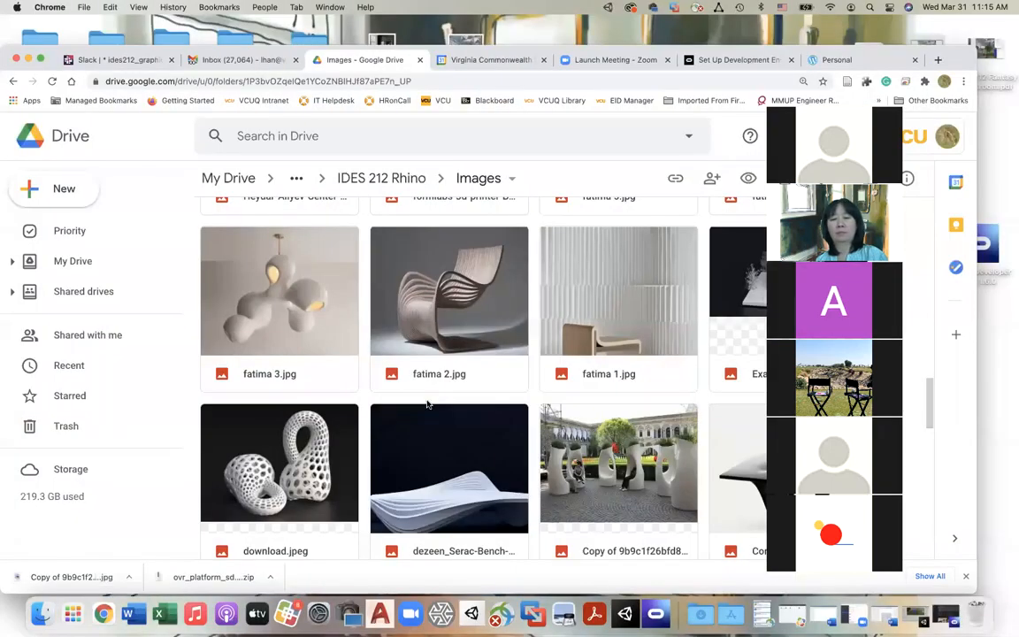
pyautogui.scroll(-5, 432, 410)
pyautogui.scroll(-5, 427, 404)
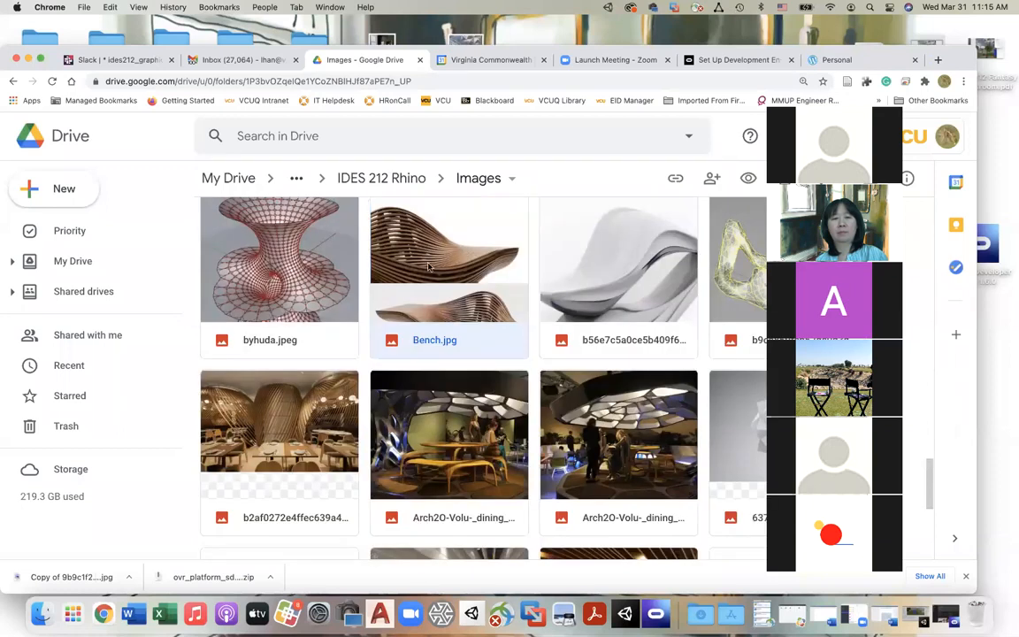
pyautogui.doubleClick(496, 290)
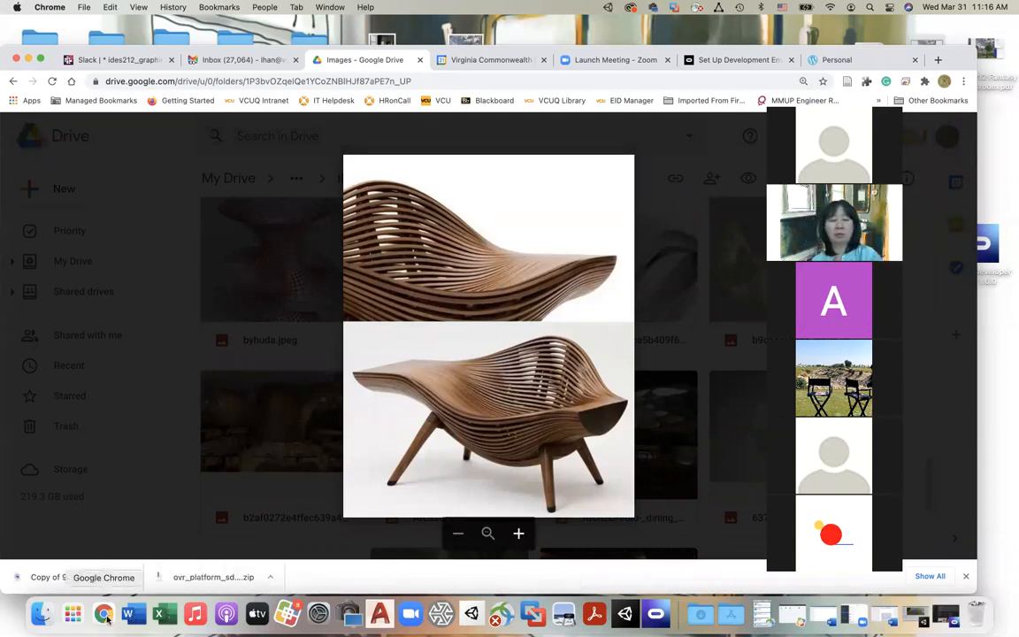
# Switch back to Rhinoceros, orbit and pan the Perspective view to see the extrusion's long side, and recheck the bench image in Chrome.
pyautogui.click(533, 617)
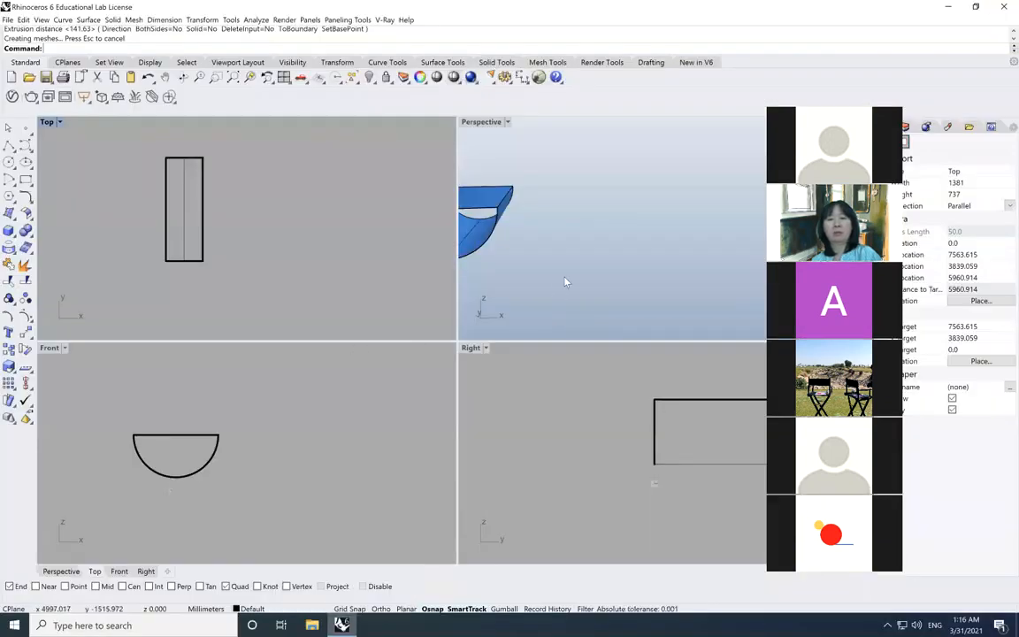
pyautogui.scroll(-5, 566, 282)
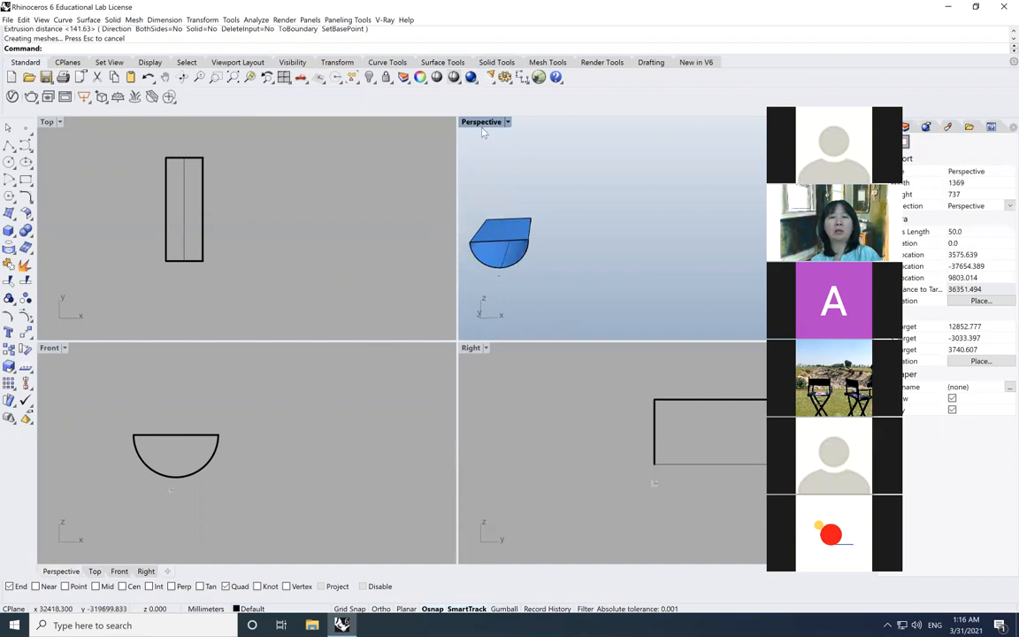
pyautogui.click(181, 77)
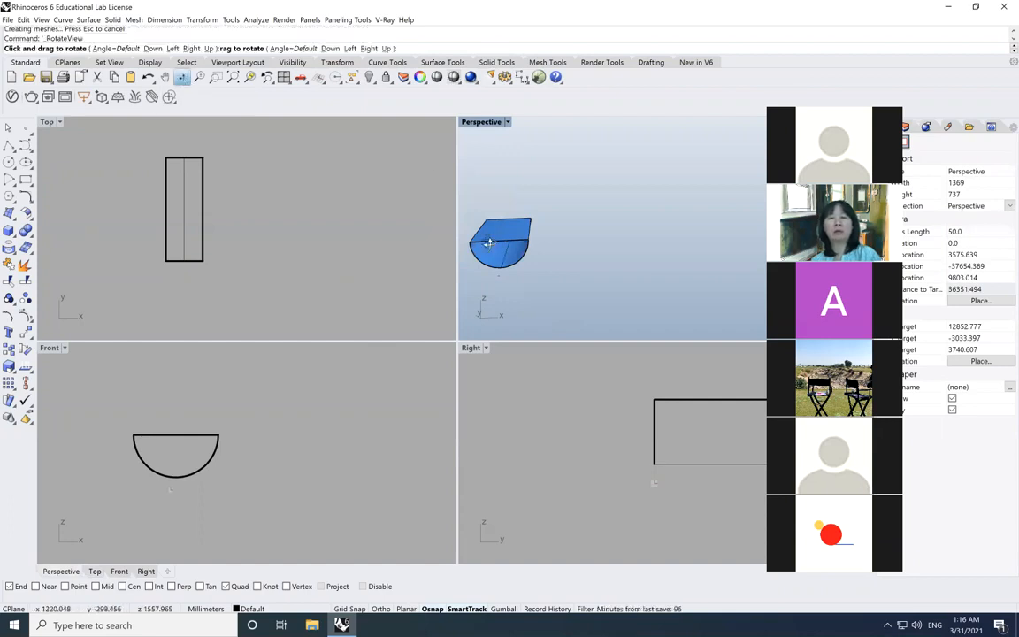
pyautogui.moveTo(435, 219); pyautogui.dragTo(546, 236)
pyautogui.press('Return')
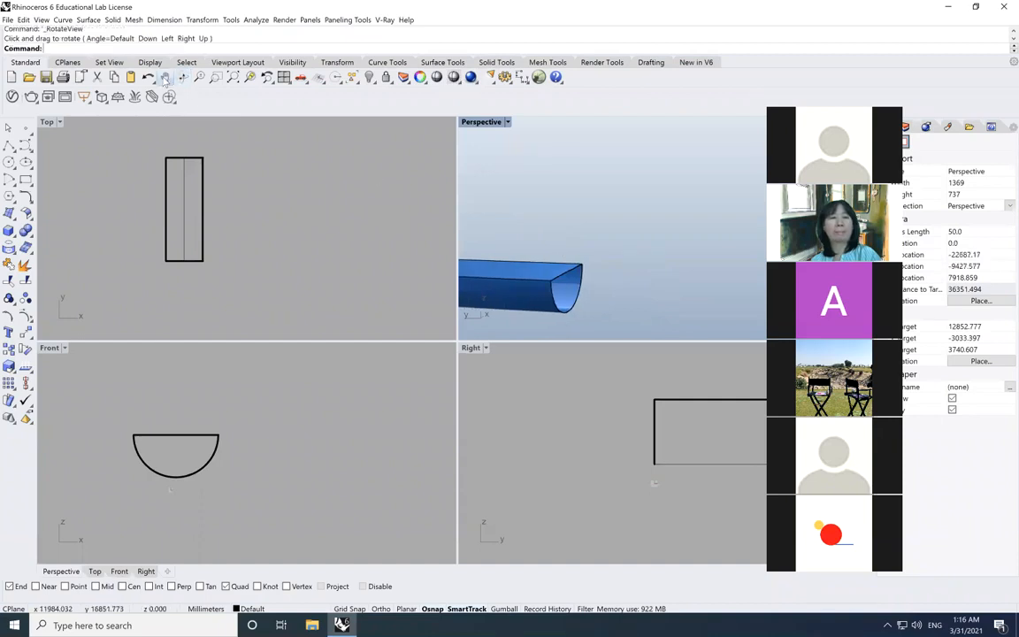
pyautogui.click(164, 78)
pyautogui.moveTo(665, 241); pyautogui.dragTo(707, 239)
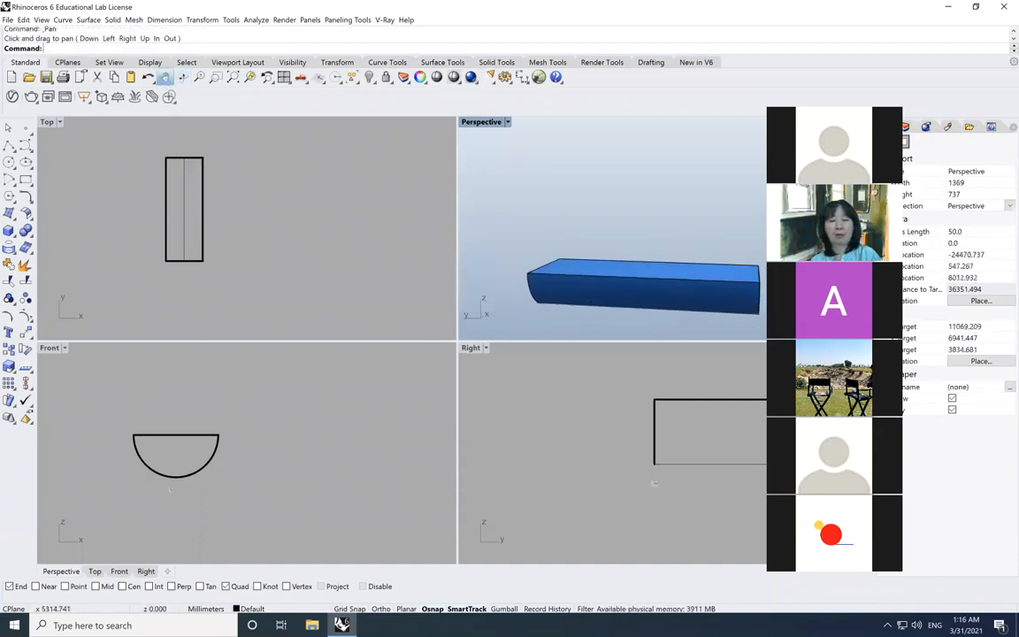
pyautogui.moveTo(286, 616)
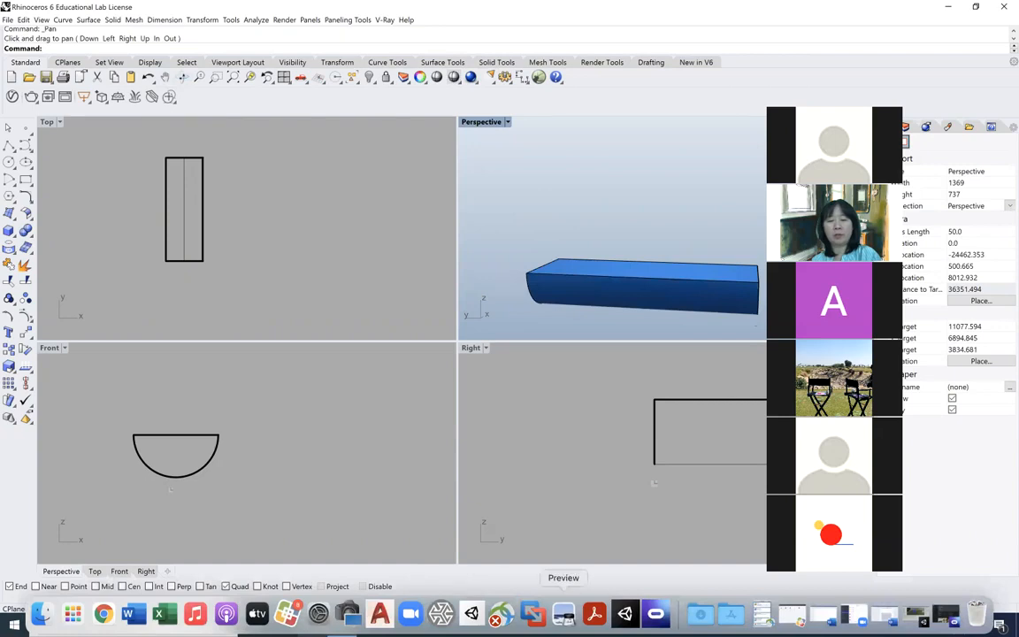
pyautogui.click(104, 613)
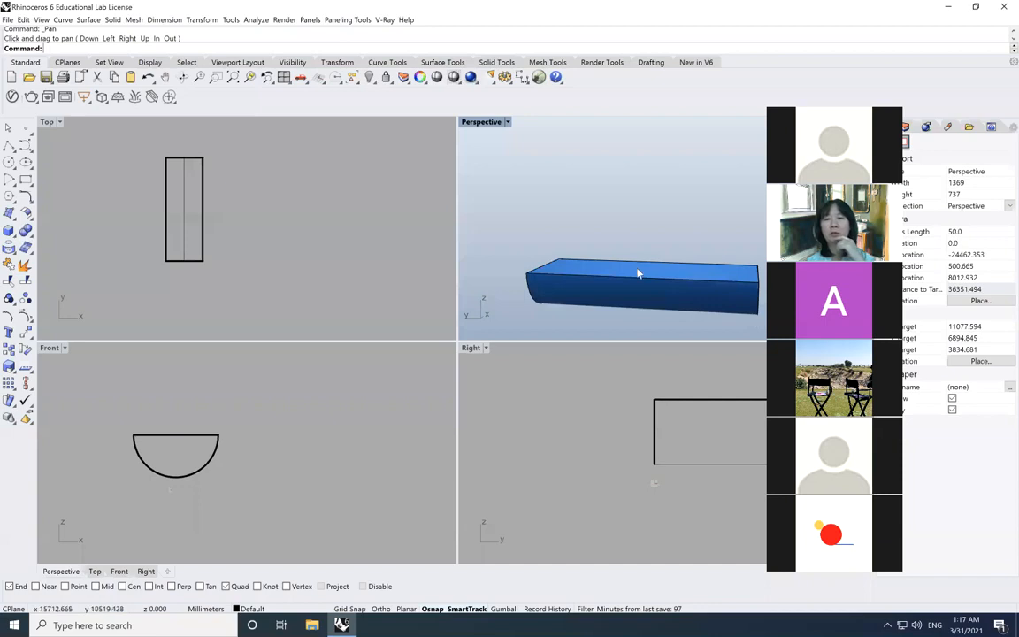
# Rebuild the extrusion's flat top surface to a grid of 5 by 5 control points.
pyautogui.click(633, 269)
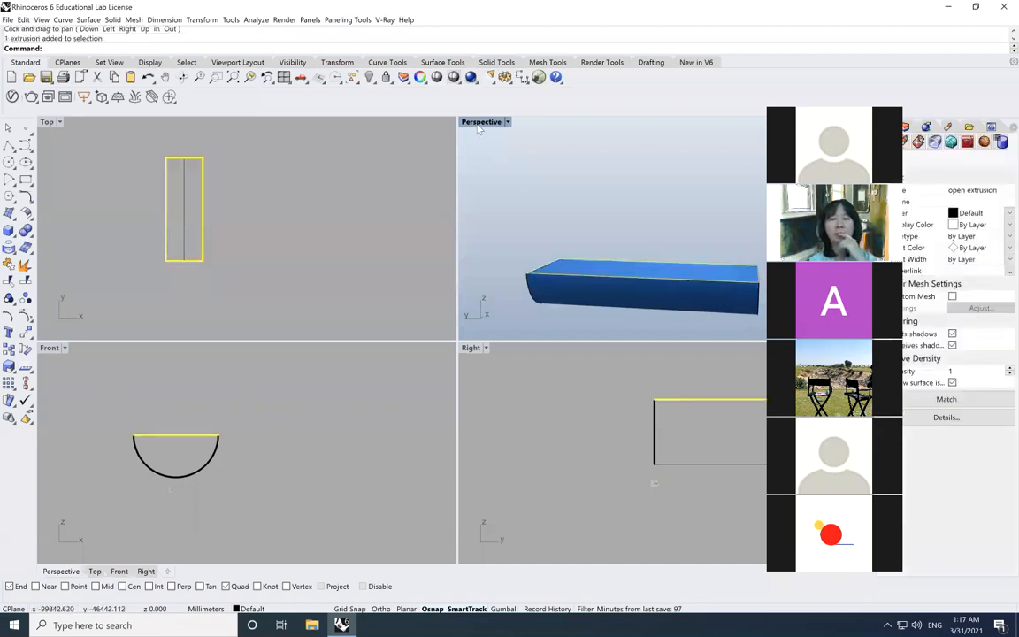
pyautogui.click(32, 220)
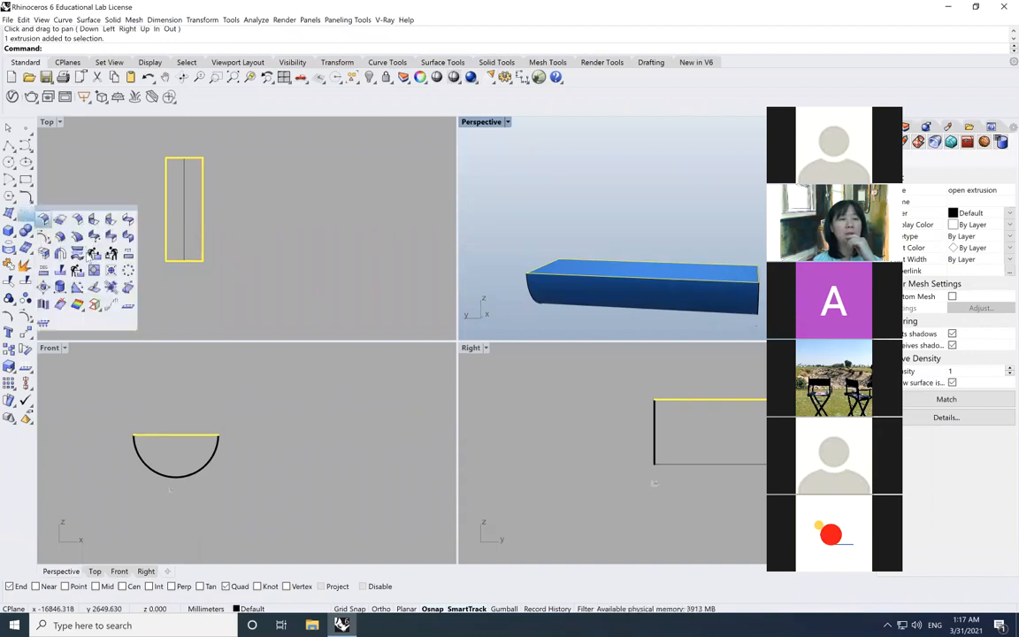
pyautogui.click(94, 257)
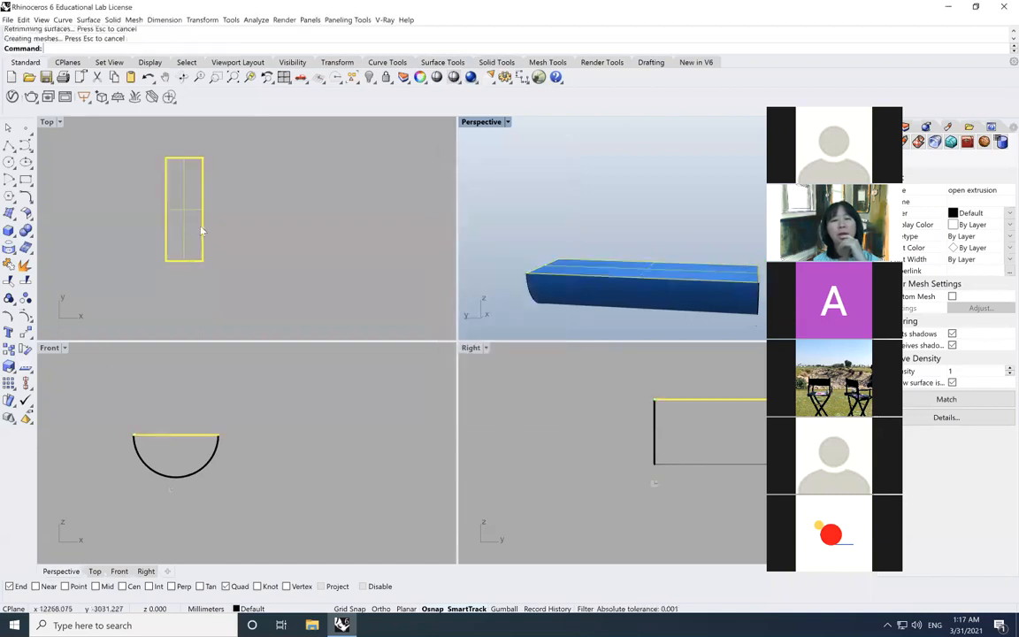
# Turn on the control points of the rebuilt top surface, choosing the surface rather than the overlapping extrusion.
pyautogui.click(182, 221)
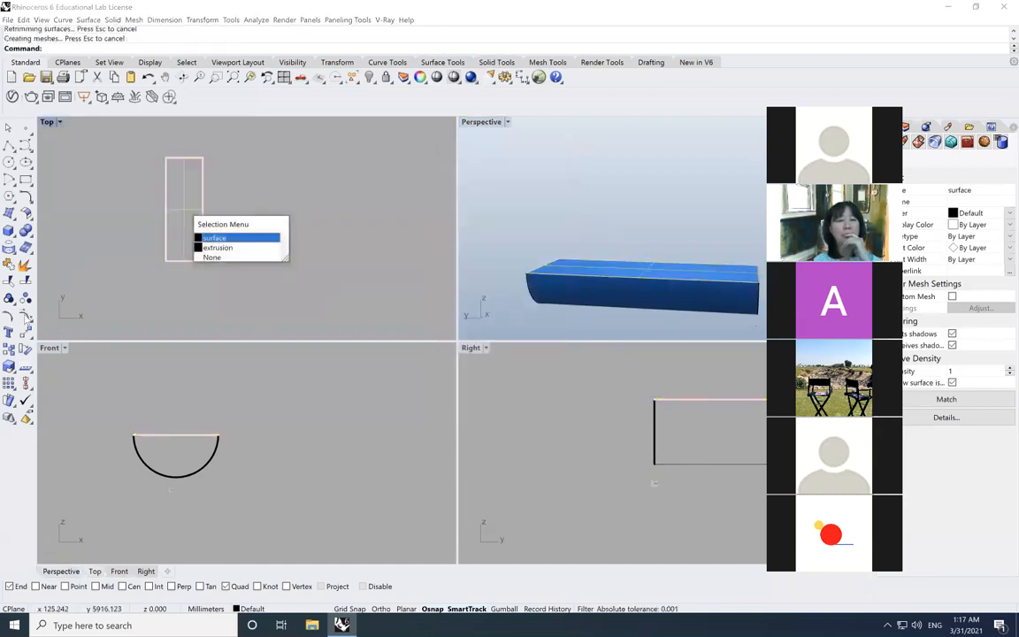
pyautogui.press('Escape')
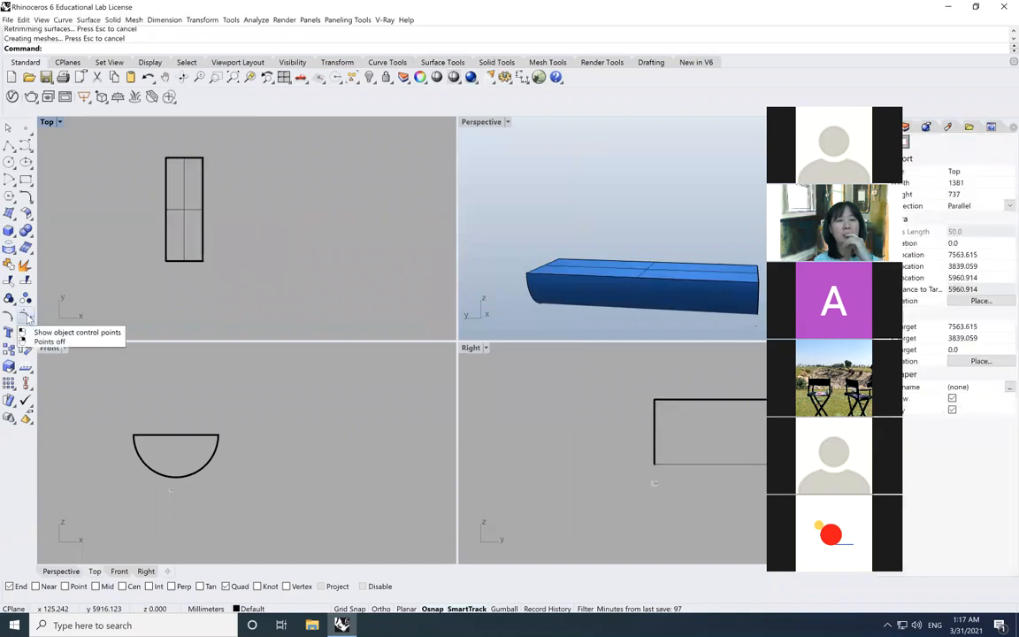
pyautogui.click(26, 317)
pyautogui.click(200, 222)
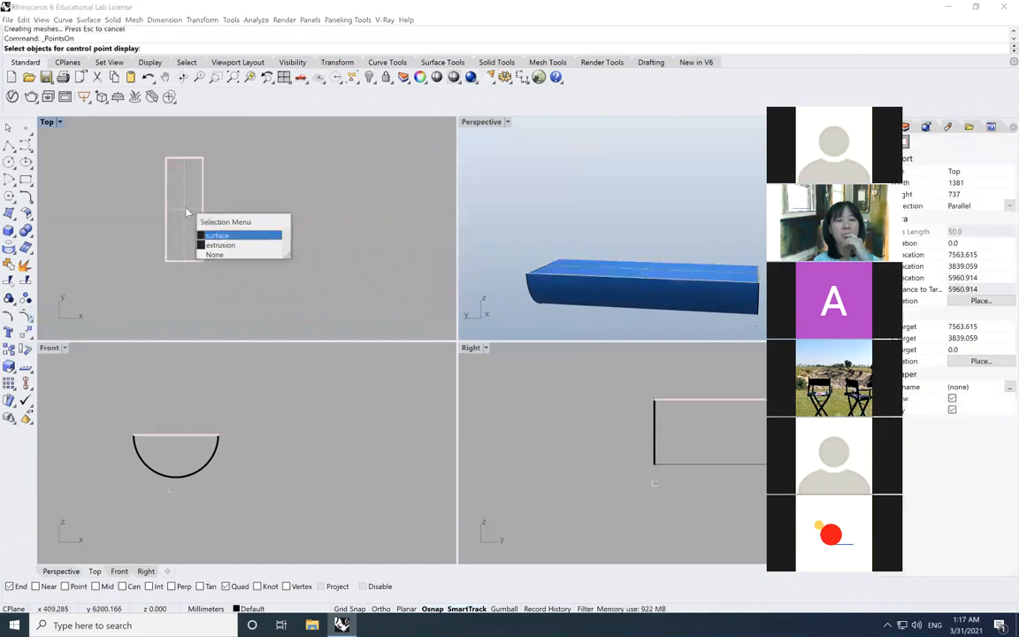
pyautogui.click(230, 236)
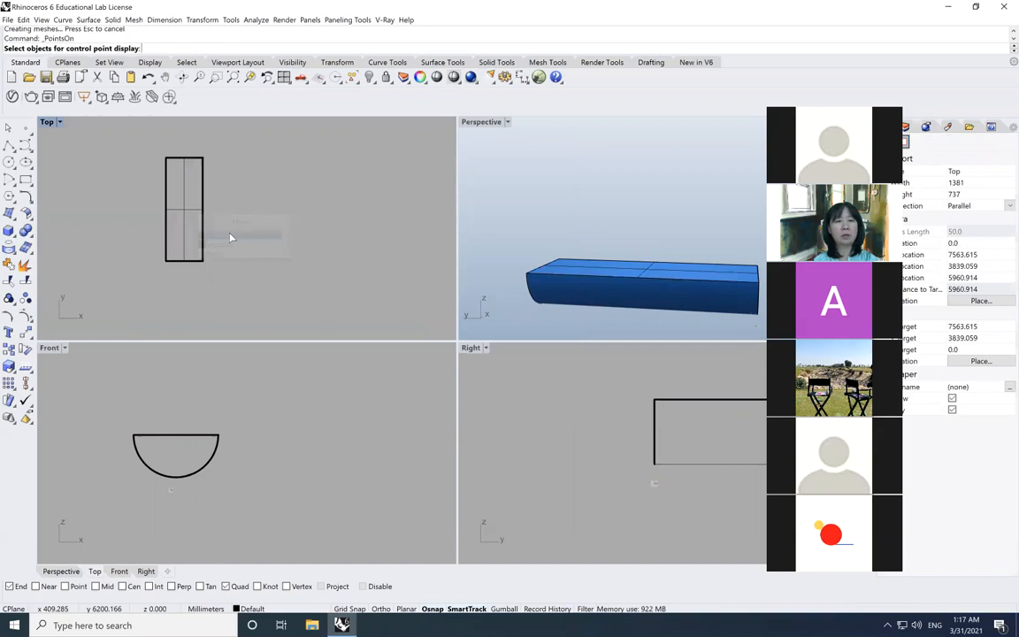
pyautogui.press('Return')
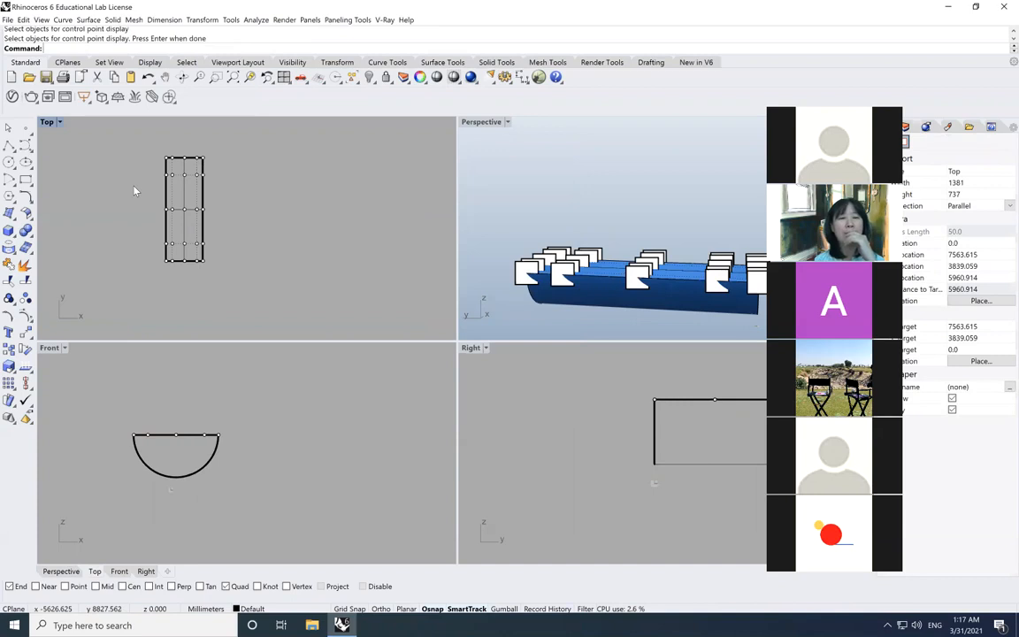
# Select the middle control point and the one below it on the top surface's right long edge in the Top viewport.
pyautogui.scroll(2, 135, 191)
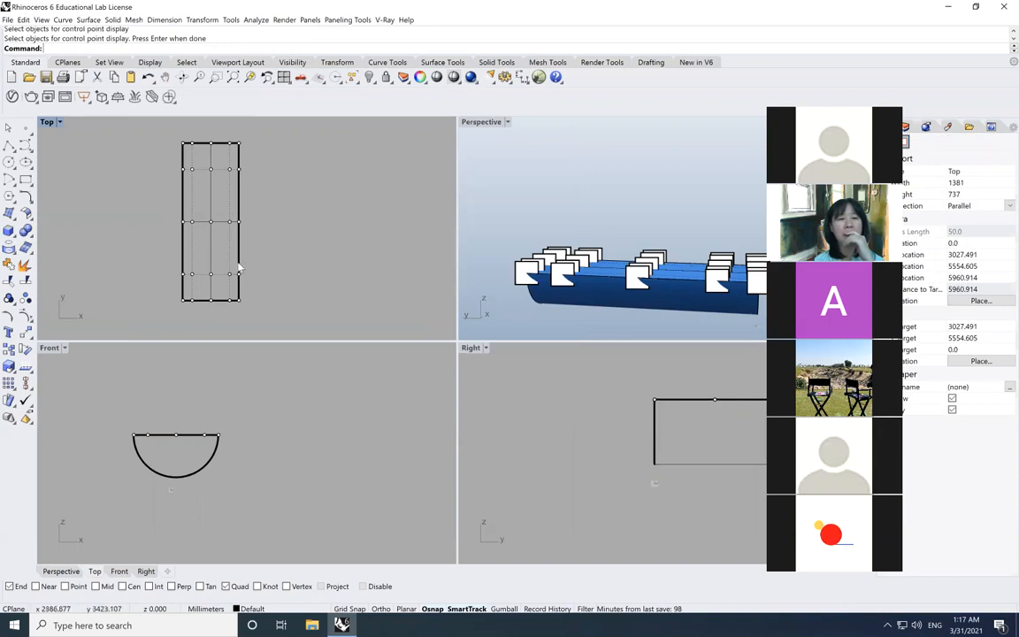
pyautogui.scroll(3, 243, 225)
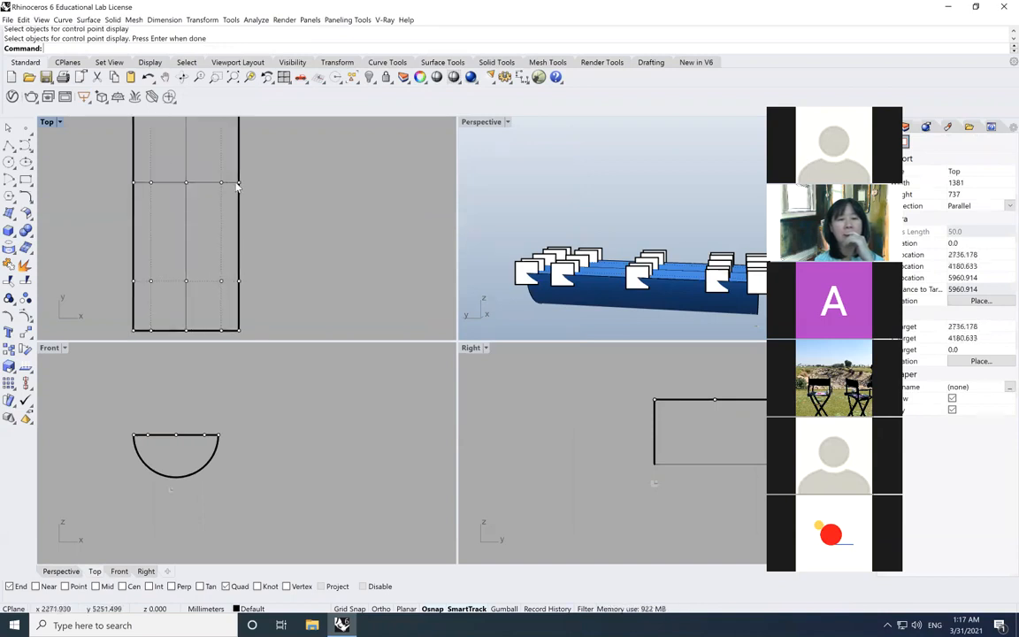
pyautogui.moveTo(253, 164); pyautogui.dragTo(227, 293)
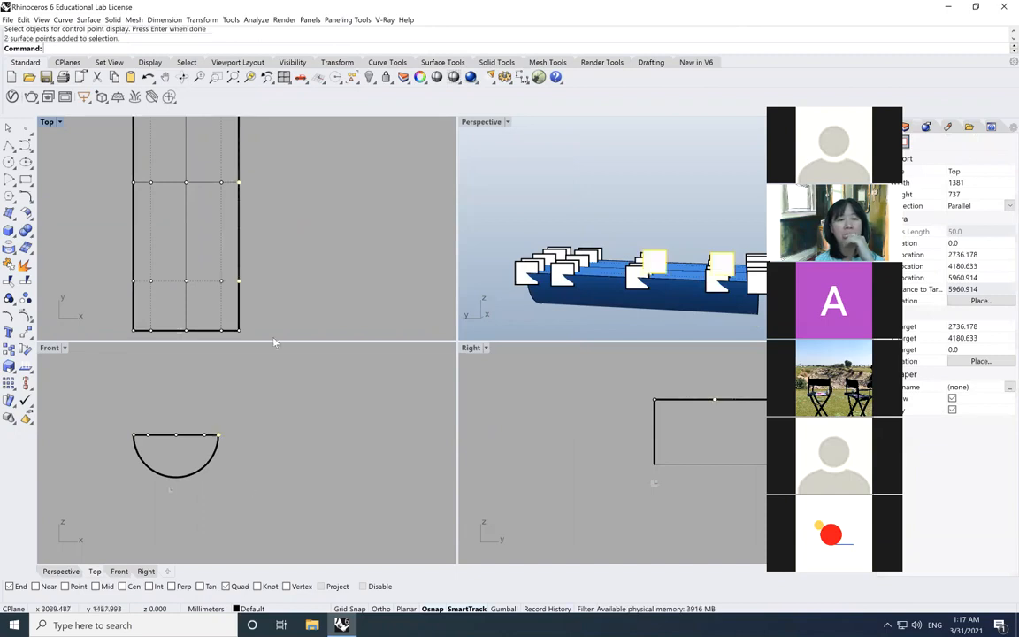
# Move the two selected control points on the surface's long edge straight up by about 4940 mm in the Front view.
pyautogui.click(25, 332)
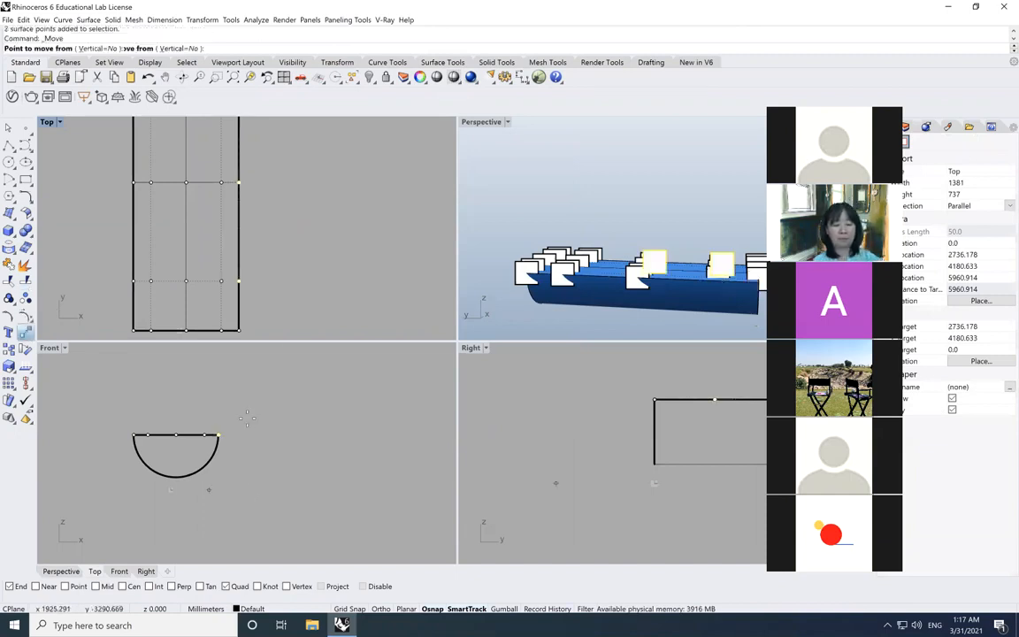
pyautogui.click(252, 440)
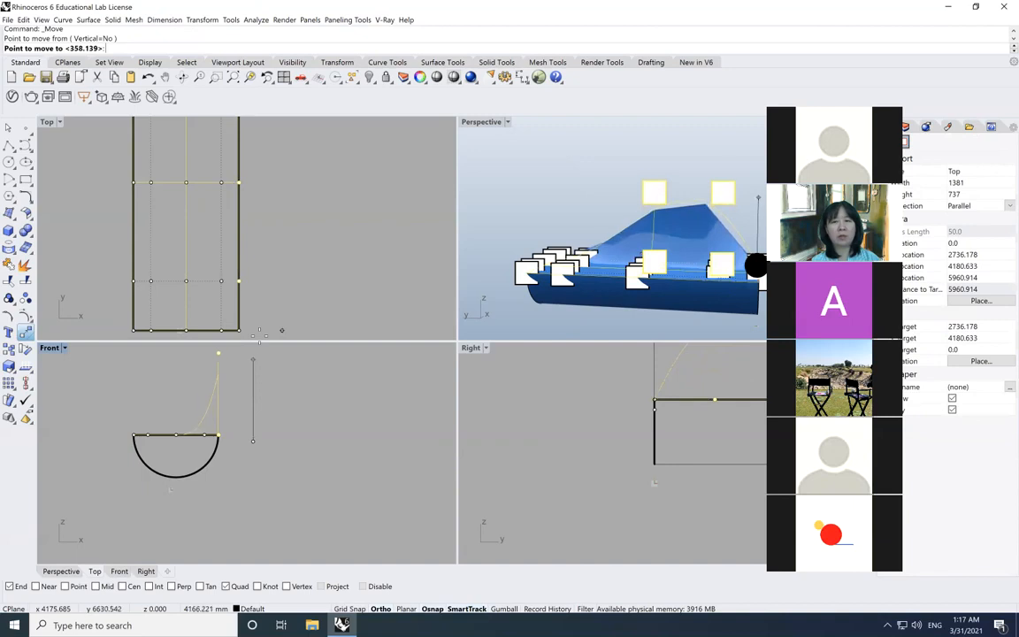
pyautogui.click(254, 345)
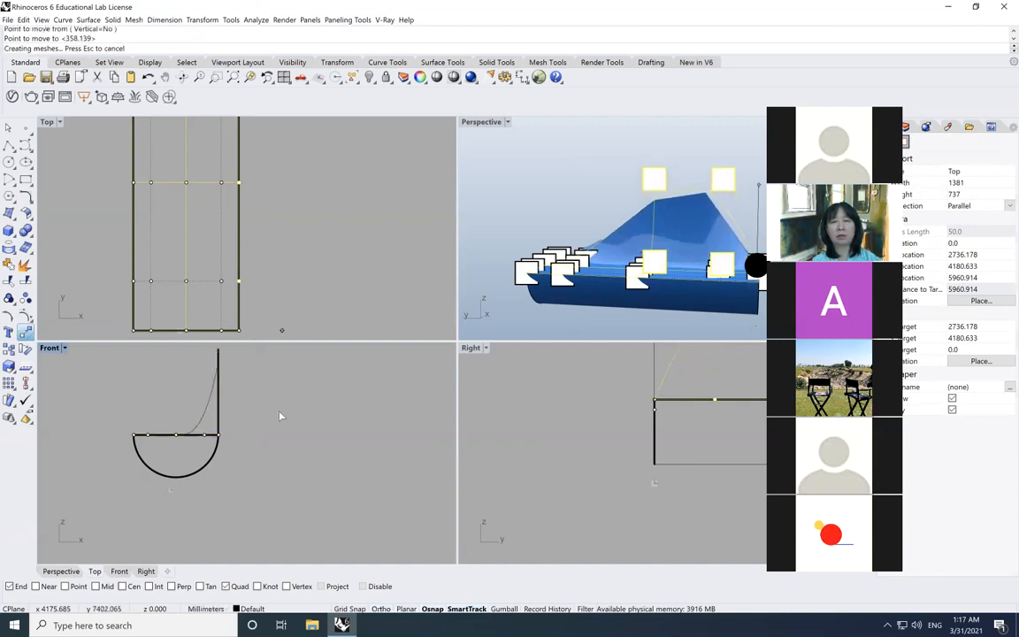
pyautogui.click(280, 416)
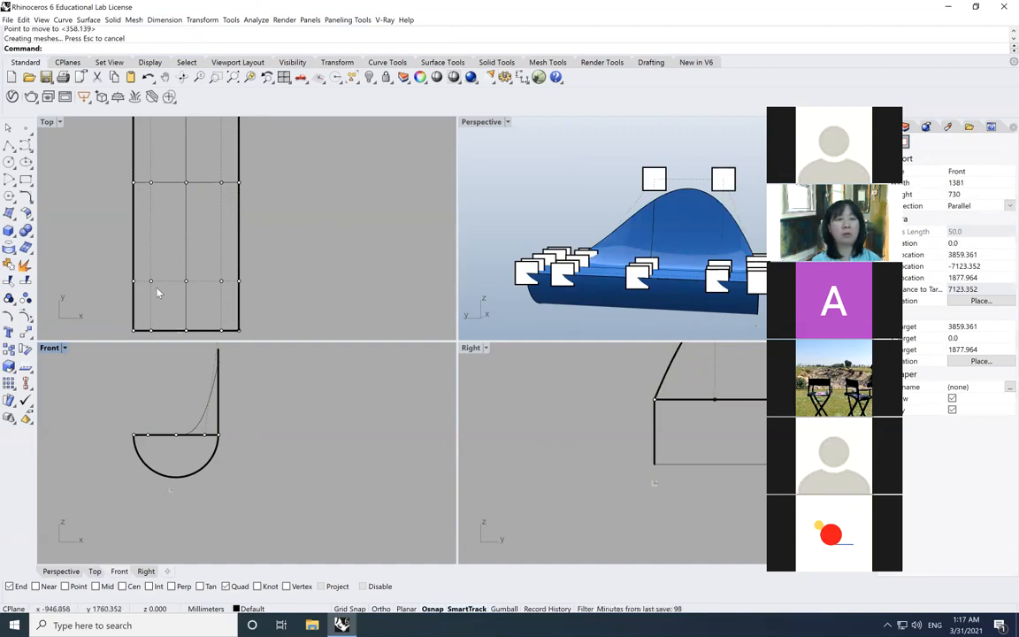
# Select the three inner control points on the surface's opposite long edge and move them straight down by about 2006 mm.
pyautogui.scroll(-1, 158, 293)
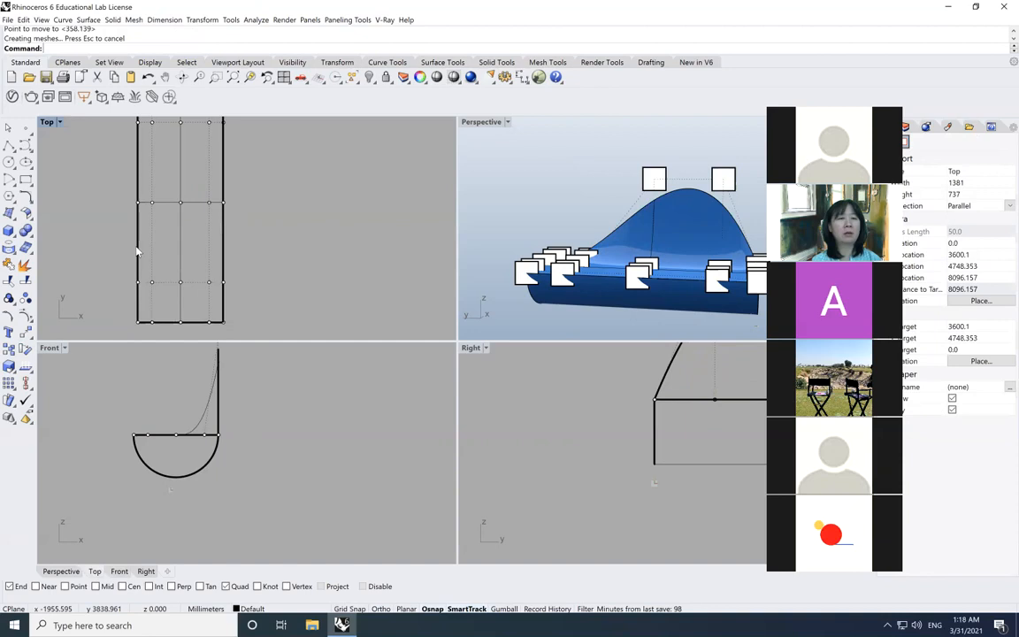
pyautogui.scroll(-1, 137, 252)
pyautogui.moveTo(146, 288); pyautogui.dragTo(143, 295)
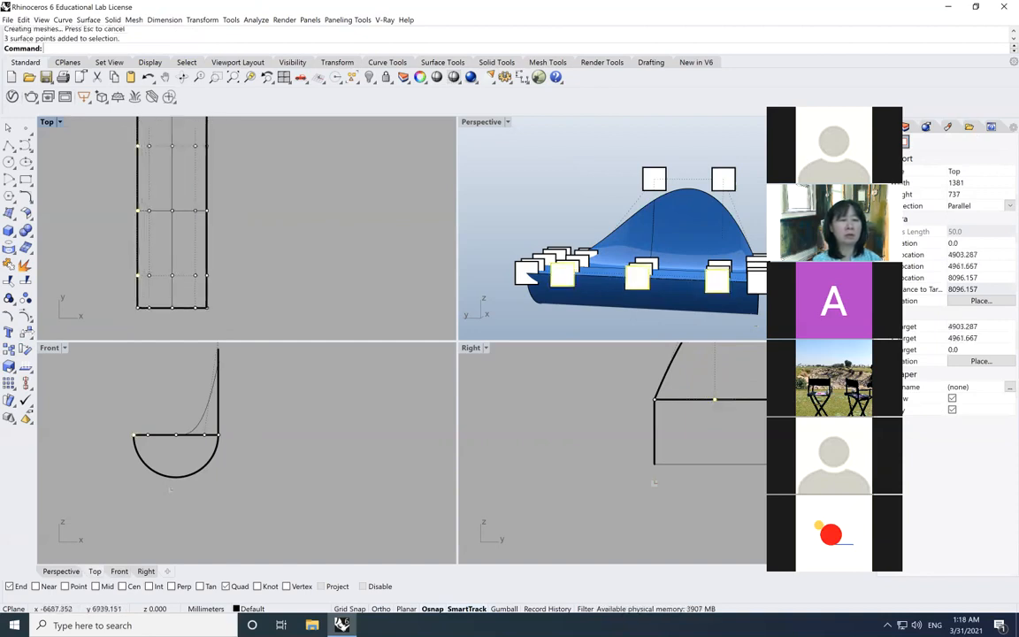
pyautogui.click(26, 332)
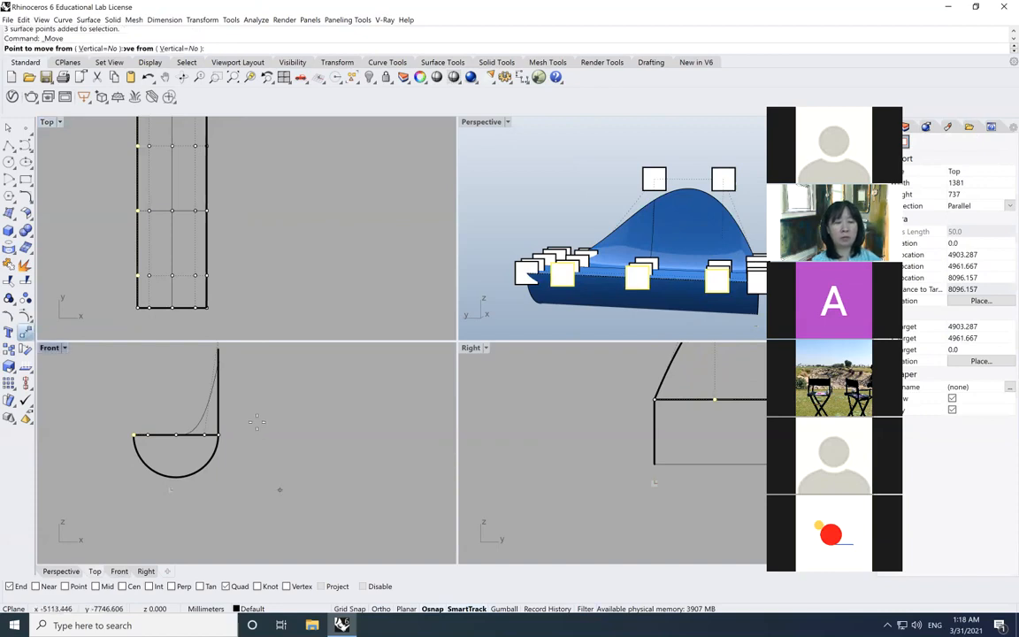
pyautogui.click(256, 455)
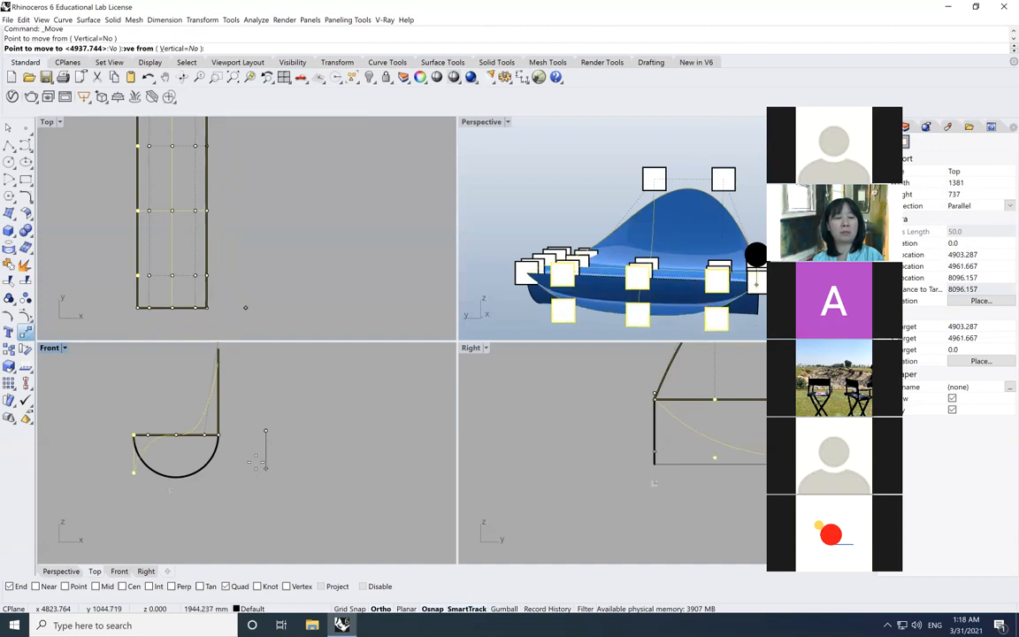
pyautogui.click(262, 469)
pyautogui.click(291, 483)
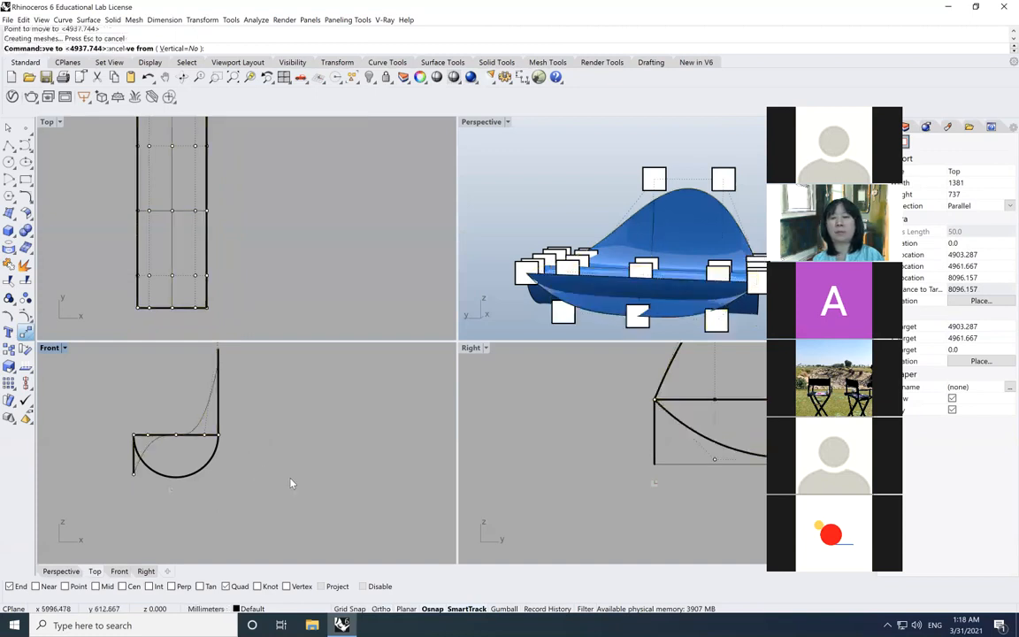
# Hide the half-cylinder extrusion beneath the surface and turn off the surface's control points.
pyautogui.click(631, 292)
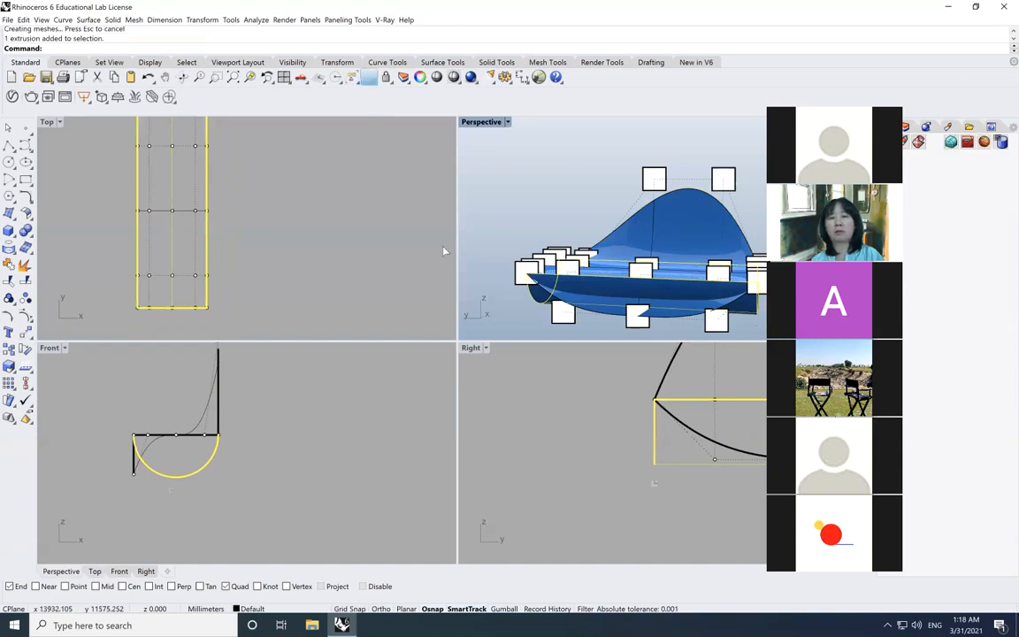
pyautogui.hotkey('ctrl', 'h')
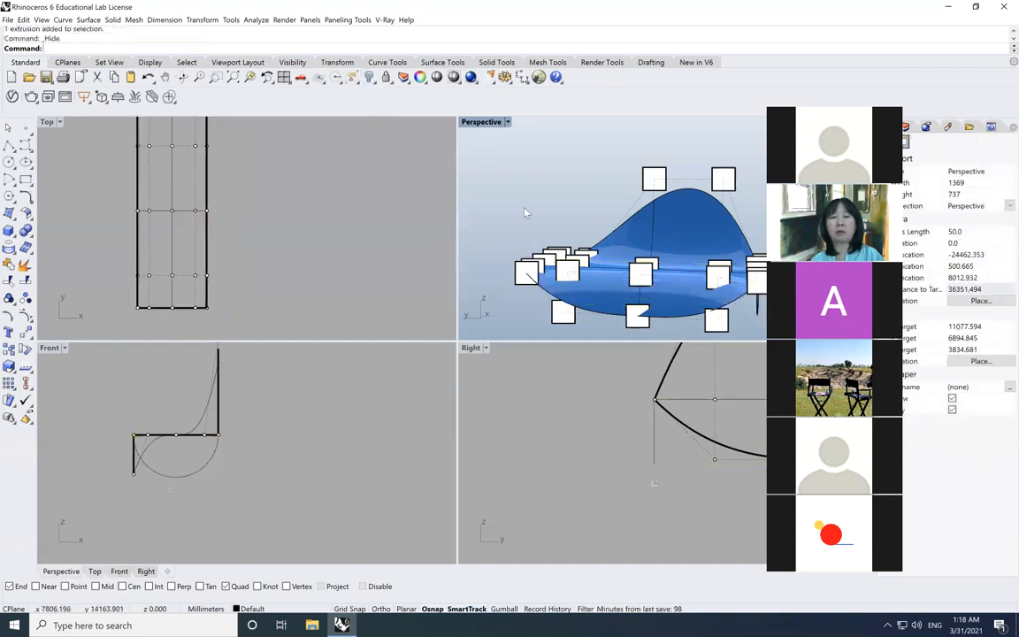
pyautogui.press('Escape')
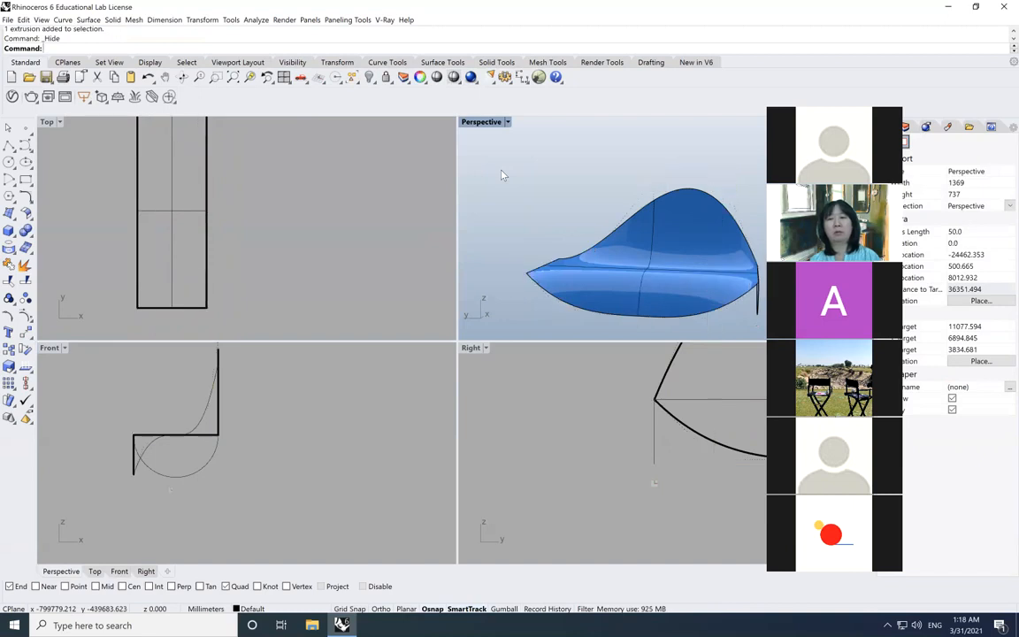
# Switch to Chrome to examine the reference photos of the slatted wooden chair, and return to Rhino.
pyautogui.moveTo(380, 632)
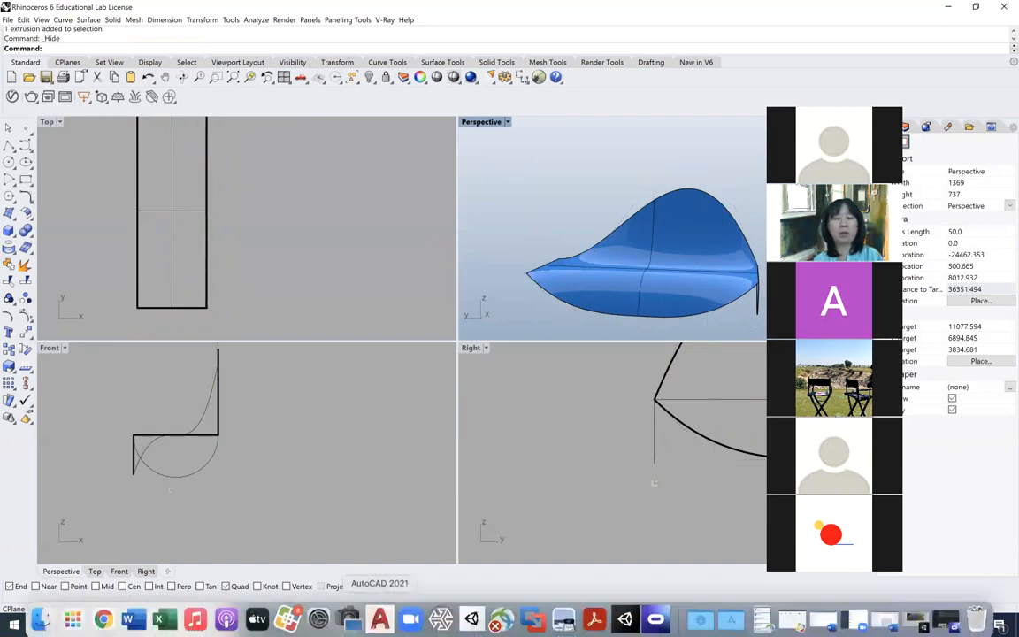
pyautogui.click(103, 614)
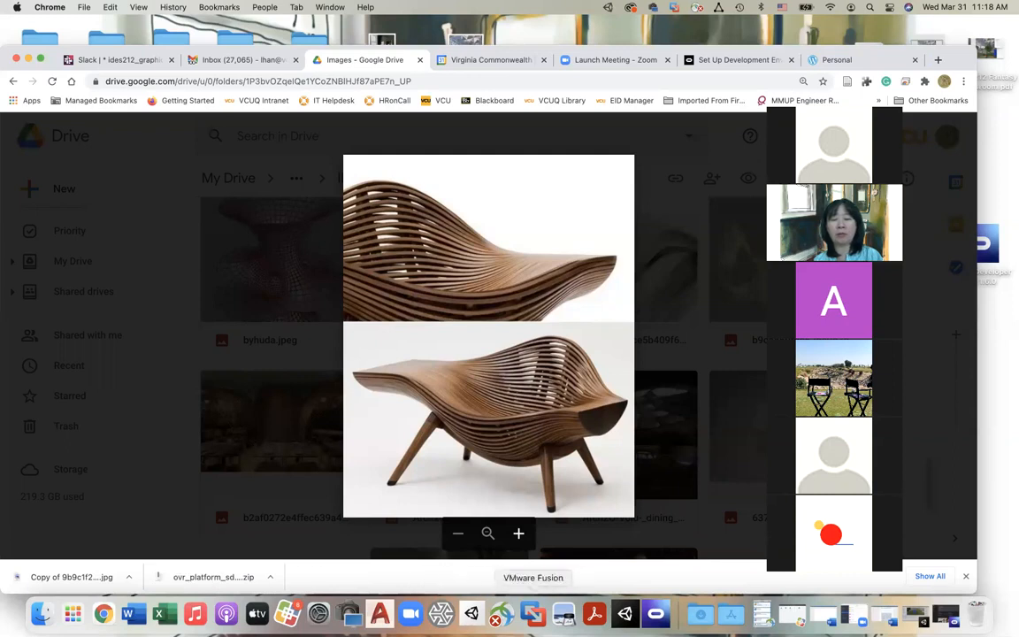
pyautogui.click(533, 613)
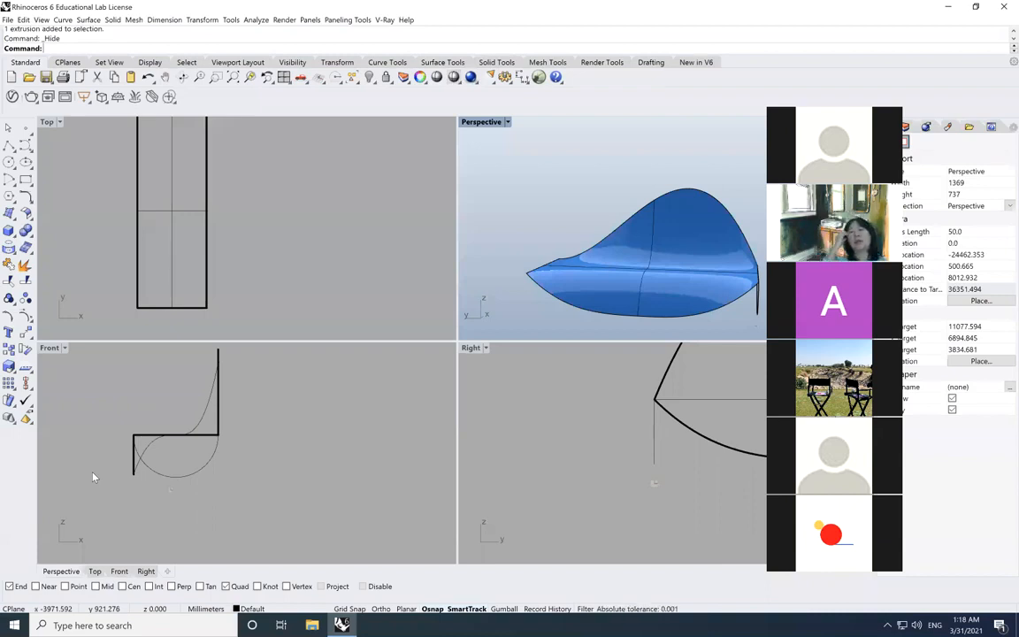
# Show the surface's control points and move the three lowered edge points straight up by about 1000 mm.
pyautogui.click(147, 452)
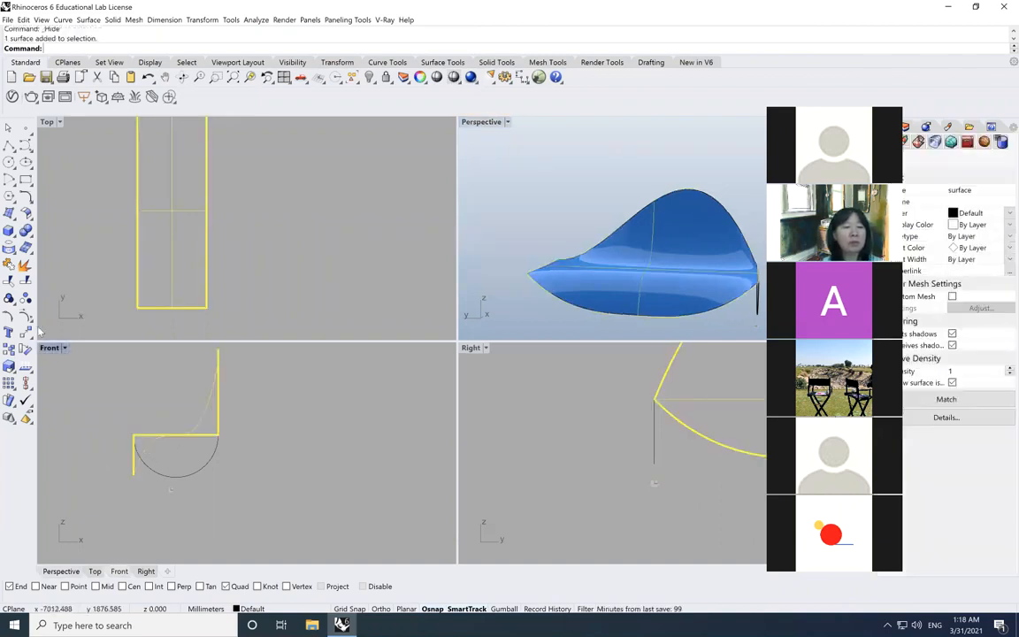
pyautogui.press('F10')
pyautogui.moveTo(158, 487); pyautogui.dragTo(129, 466)
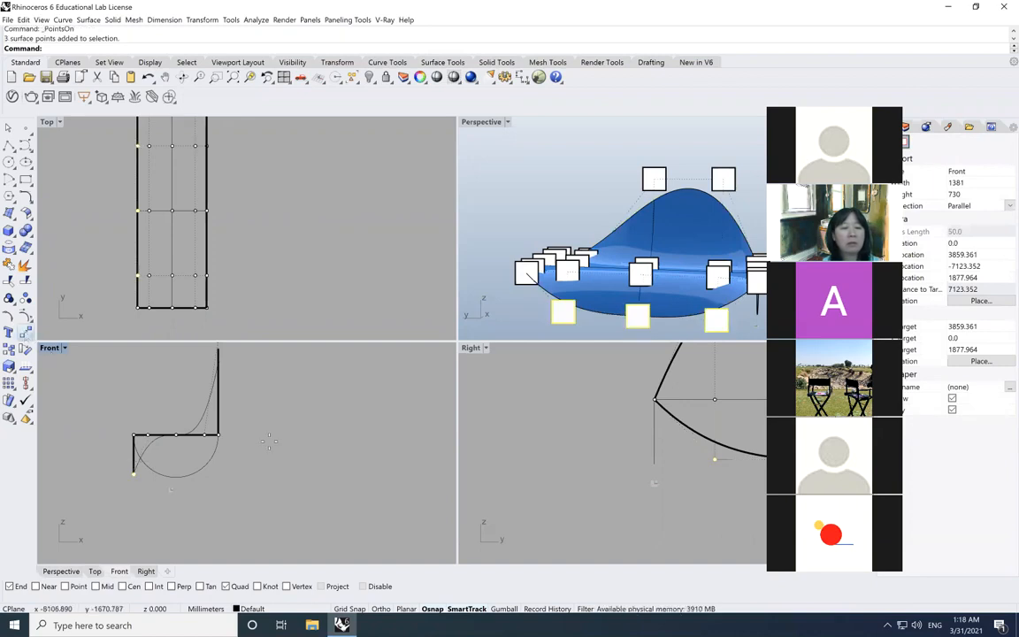
pyautogui.click(26, 332)
pyautogui.click(262, 454)
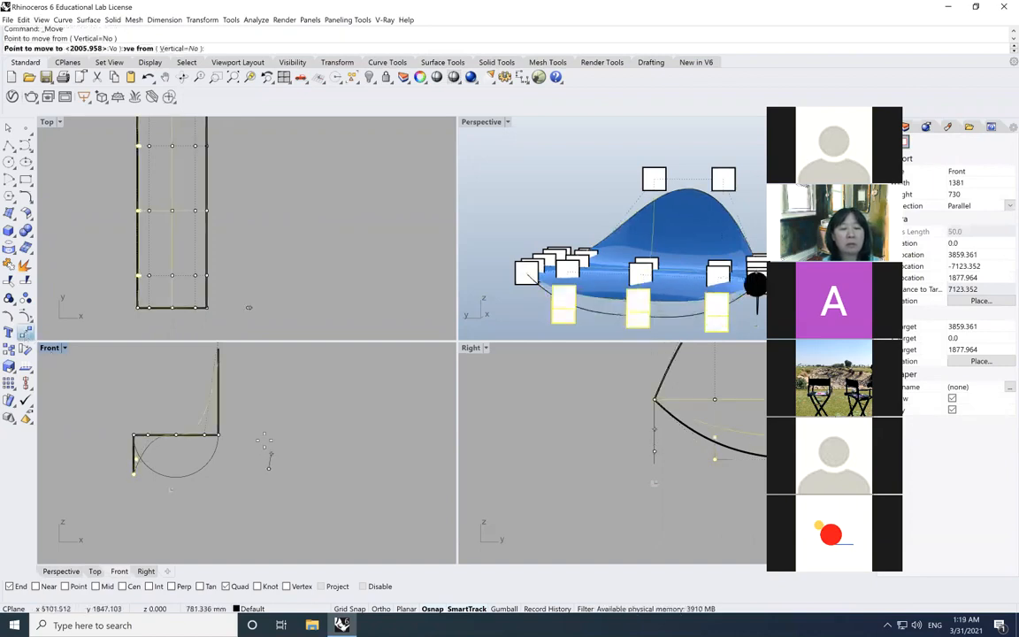
pyautogui.press('shift')
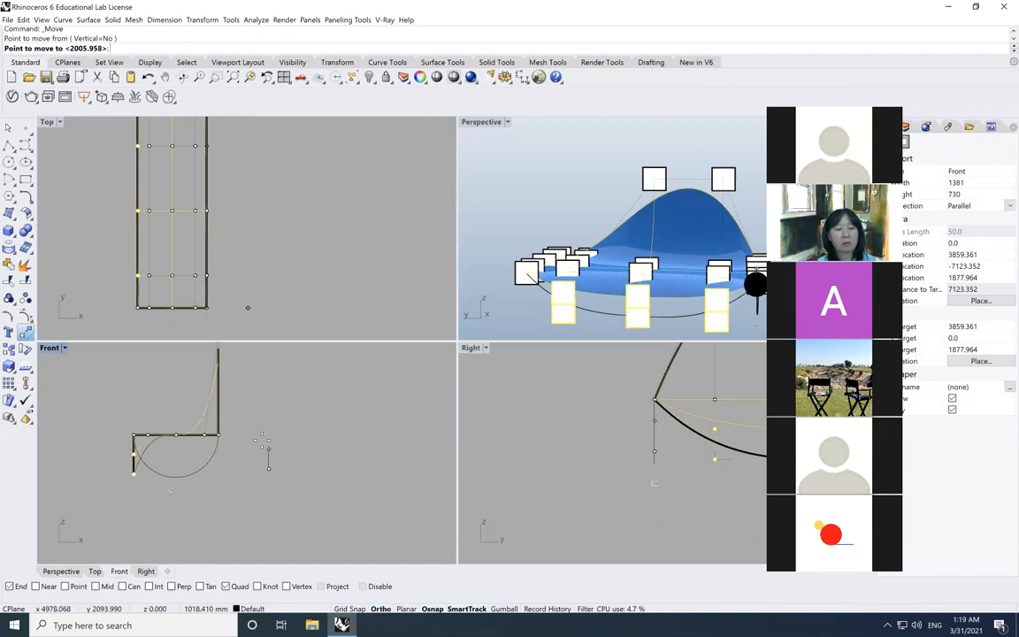
pyautogui.keyDown('shift'); pyautogui.click(271, 453); pyautogui.keyUp('shift')
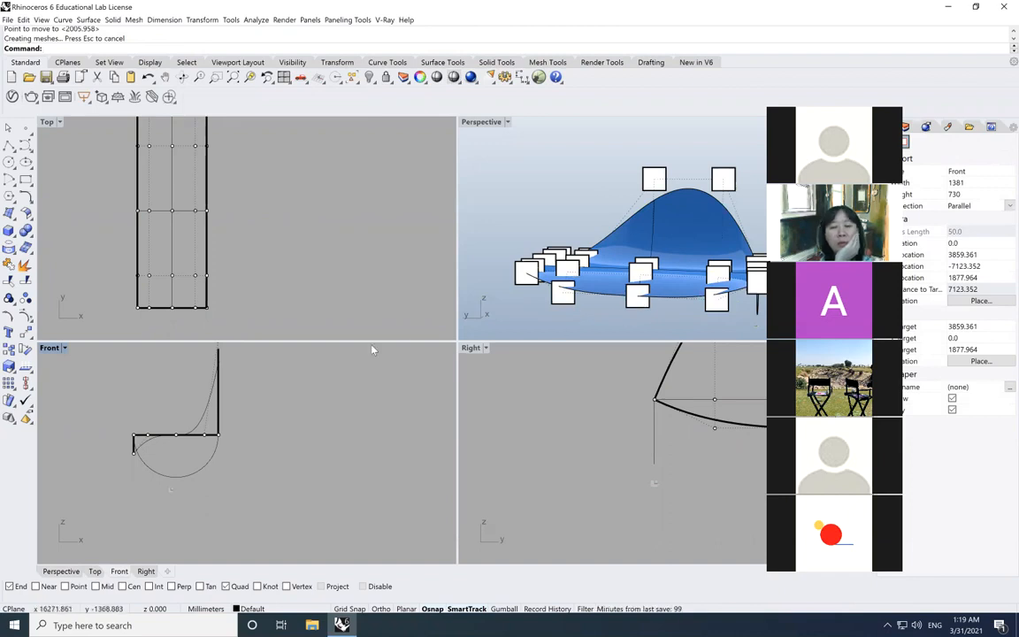
pyautogui.click(371, 304)
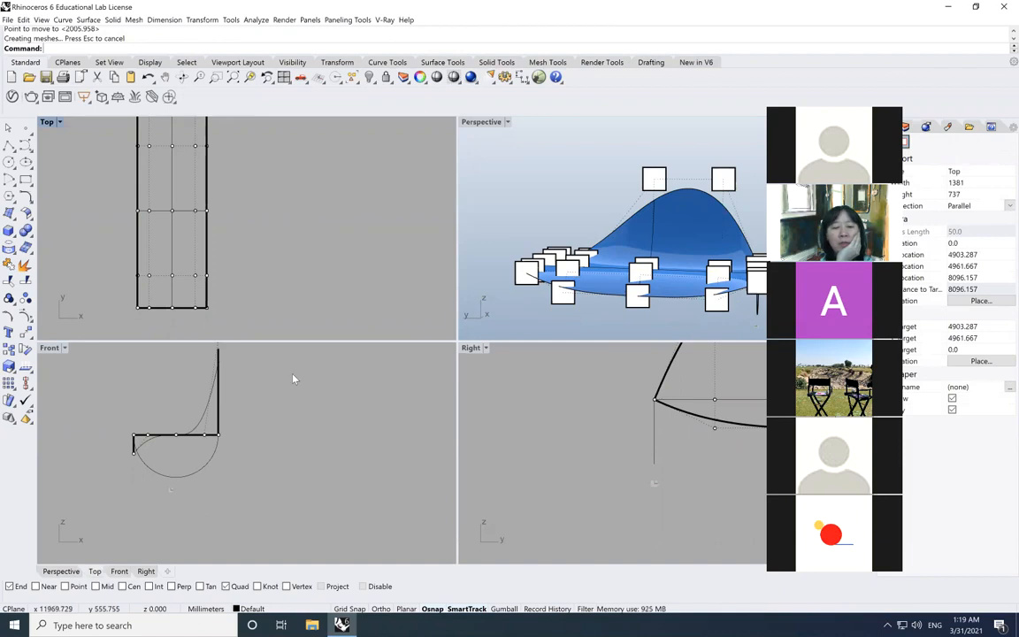
# Draw a five-point degree 3 curve in the Front view from the surface's lowered edge, through the semicircle's lowest point, to its opposite upper end.
pyautogui.click(199, 472)
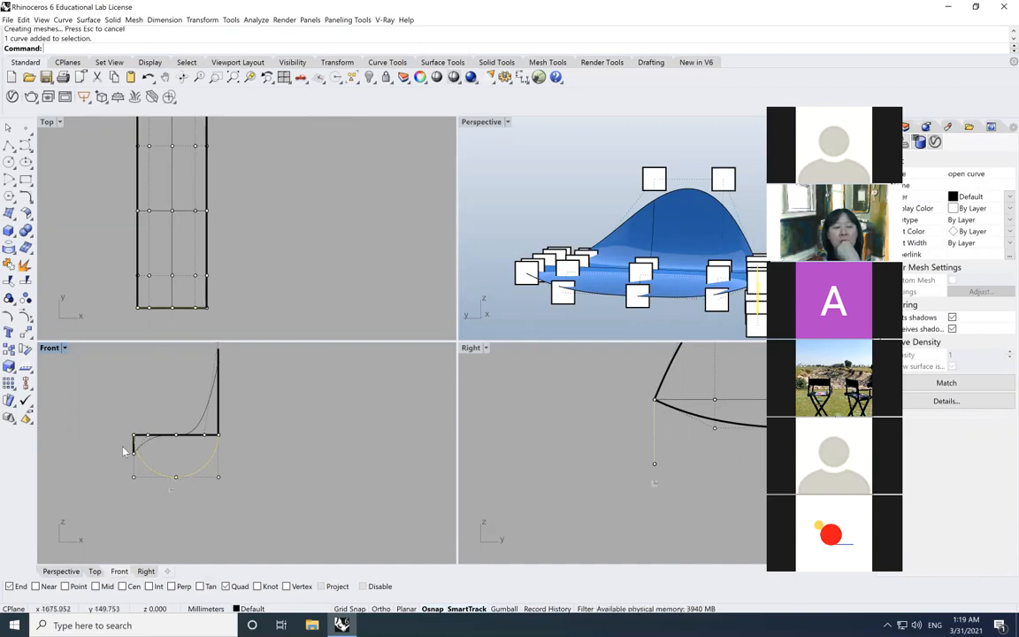
pyautogui.scroll(3, 103, 447)
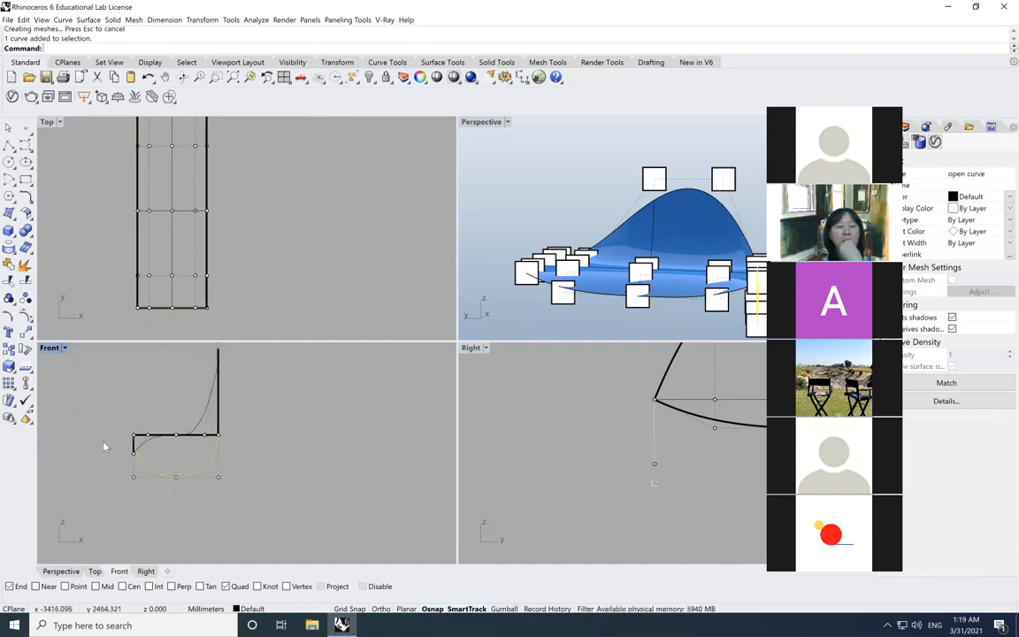
pyautogui.click(26, 146)
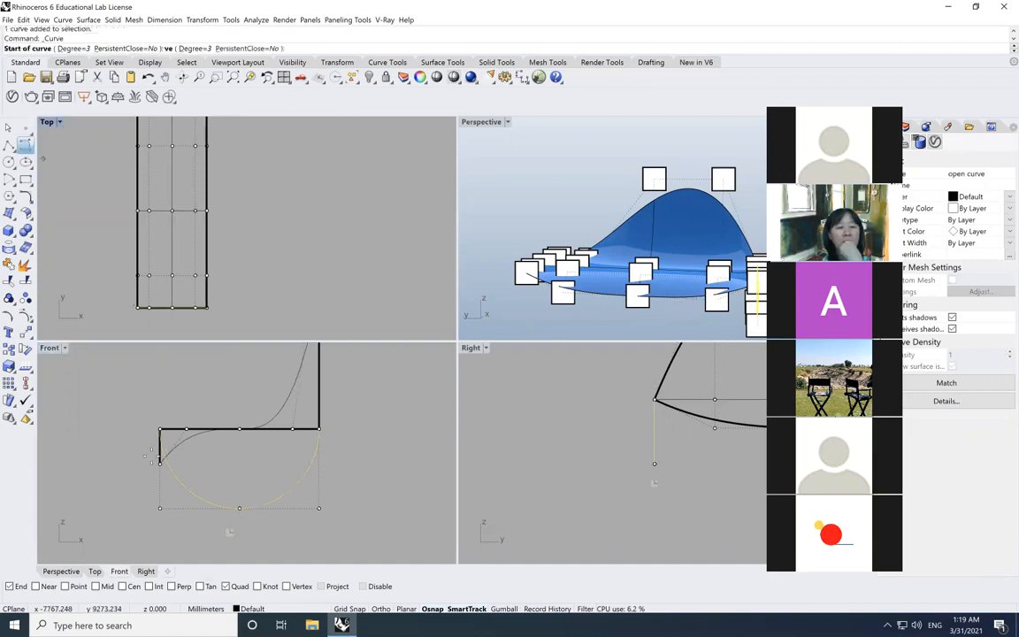
pyautogui.click(162, 464)
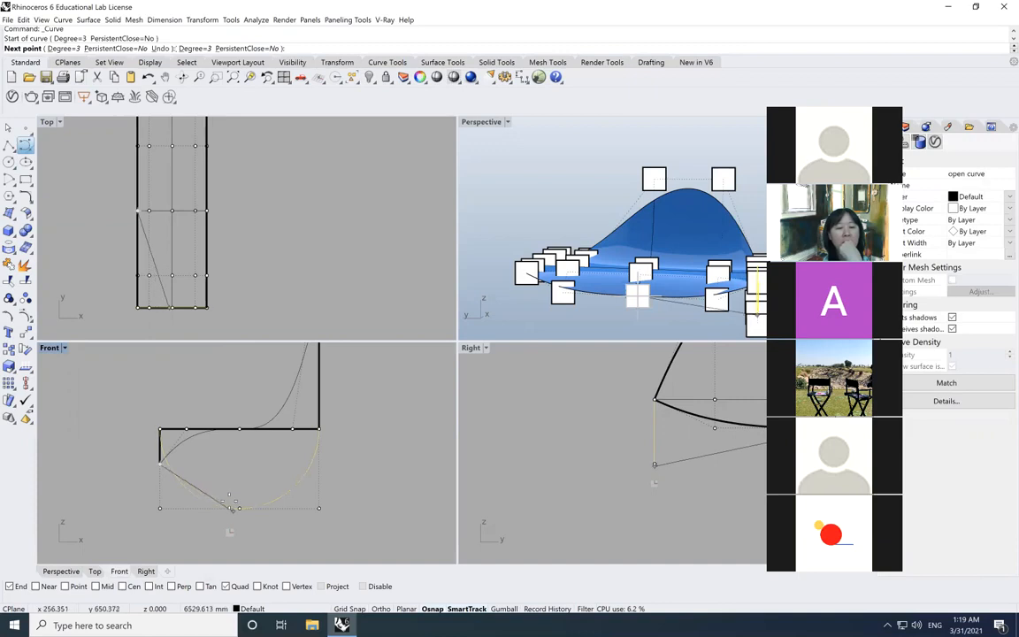
pyautogui.click(177, 507)
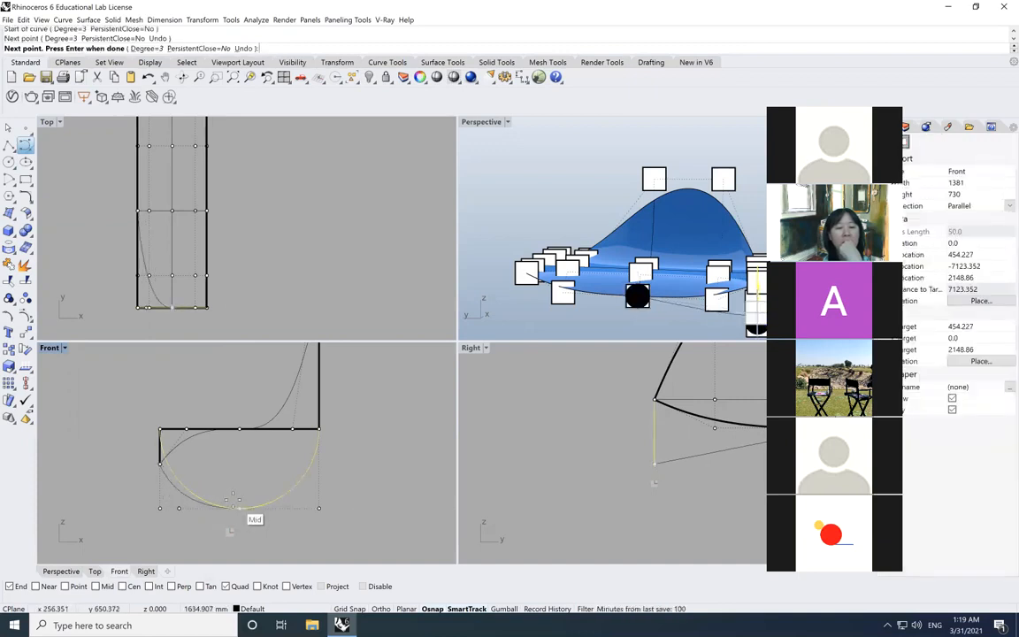
pyautogui.click(233, 500)
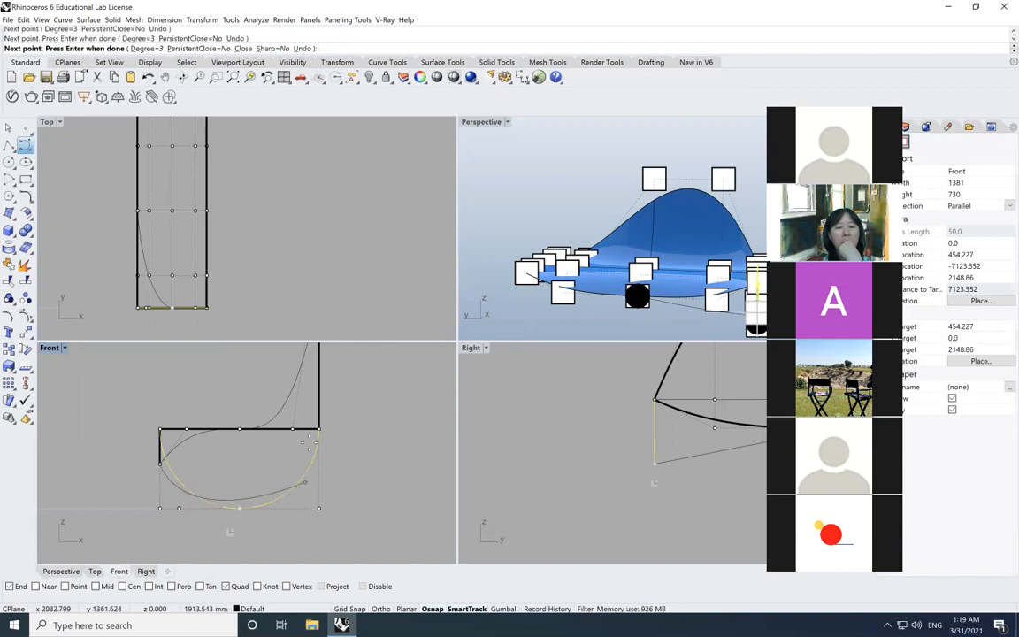
pyautogui.click(299, 507)
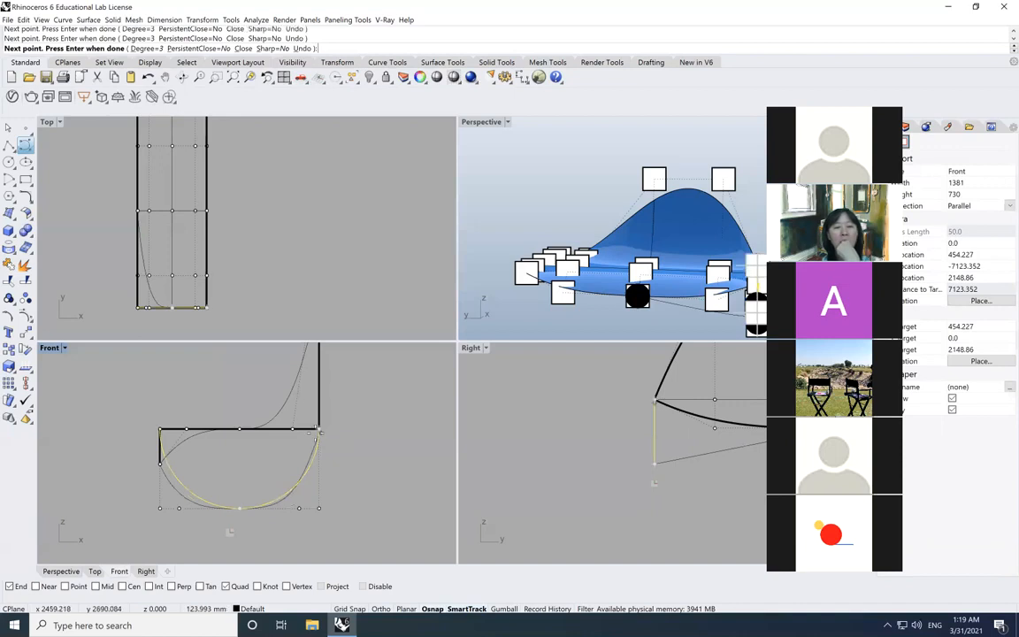
pyautogui.click(319, 433)
pyautogui.press('Return')
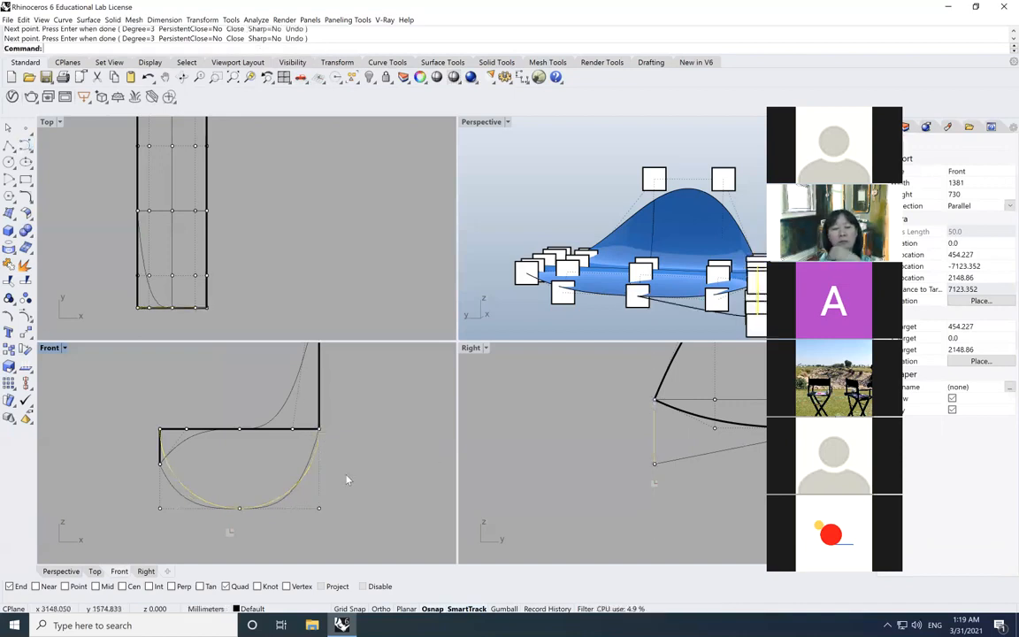
# Delete the original semicircular profile curve and turn off the surface's control points.
pyautogui.click(187, 496)
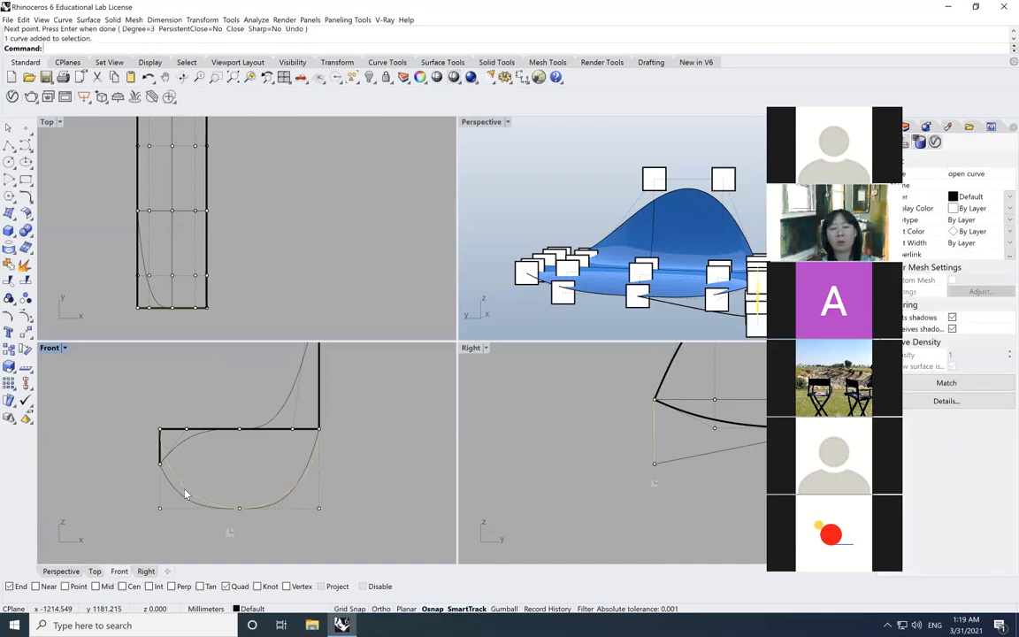
pyautogui.press('Delete')
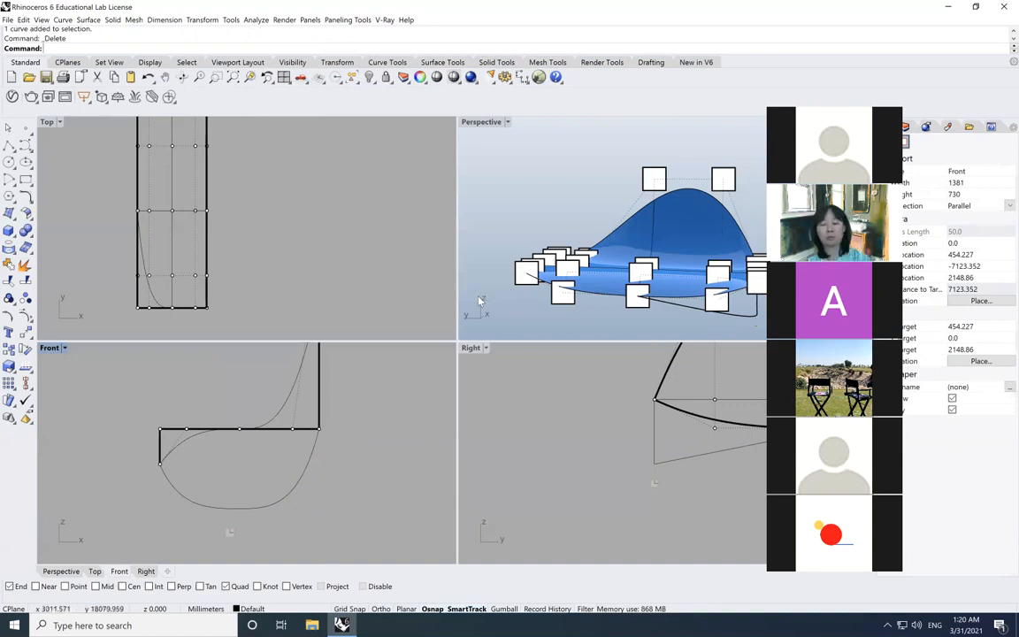
pyautogui.press('Escape')
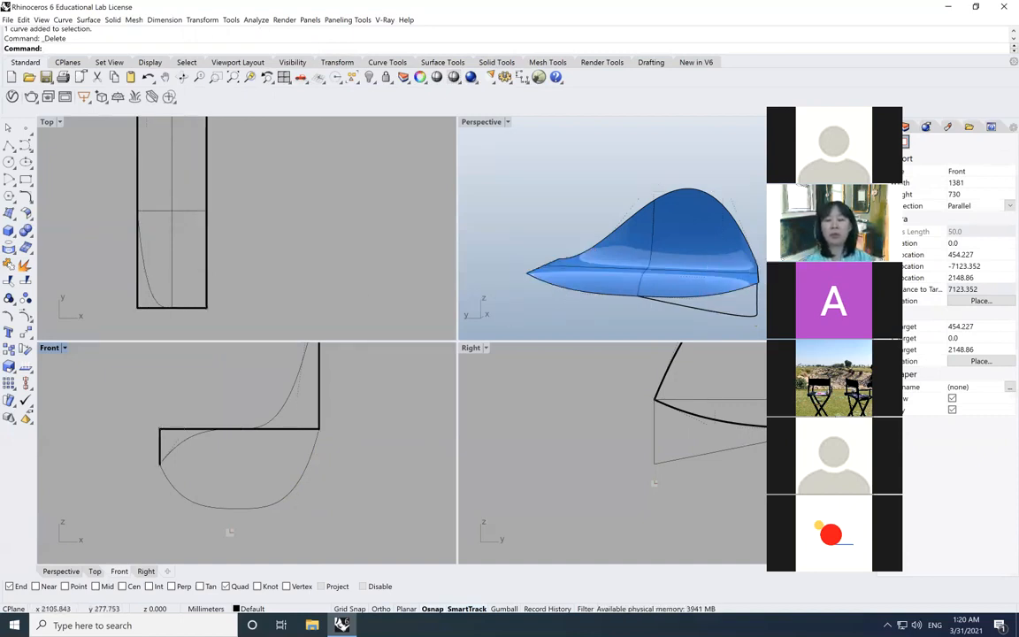
# Maximize the Perspective view and delete the freehand profile curve below the surface.
pyautogui.doubleClick(482, 121)
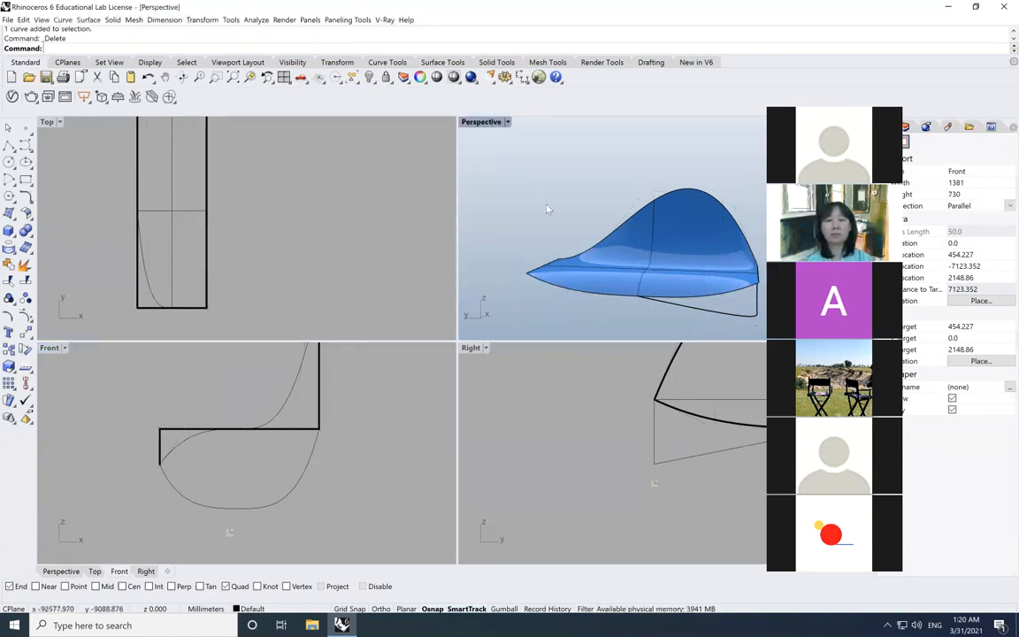
pyautogui.click(184, 78)
pyautogui.moveTo(479, 312); pyautogui.dragTo(155, 365)
pyautogui.press('Escape')
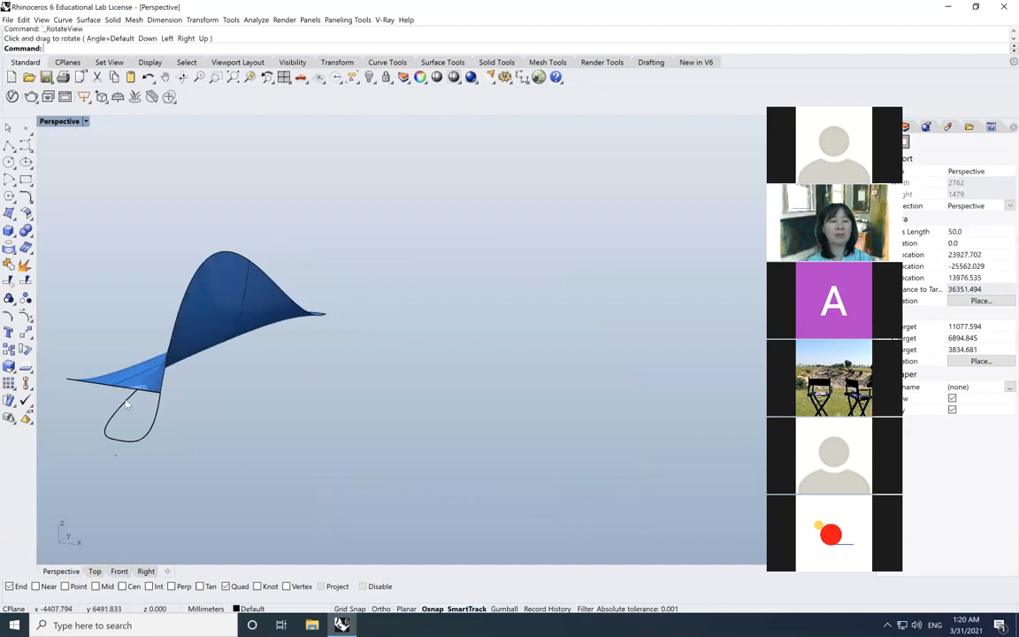
pyautogui.click(125, 407)
pyautogui.press('Delete')
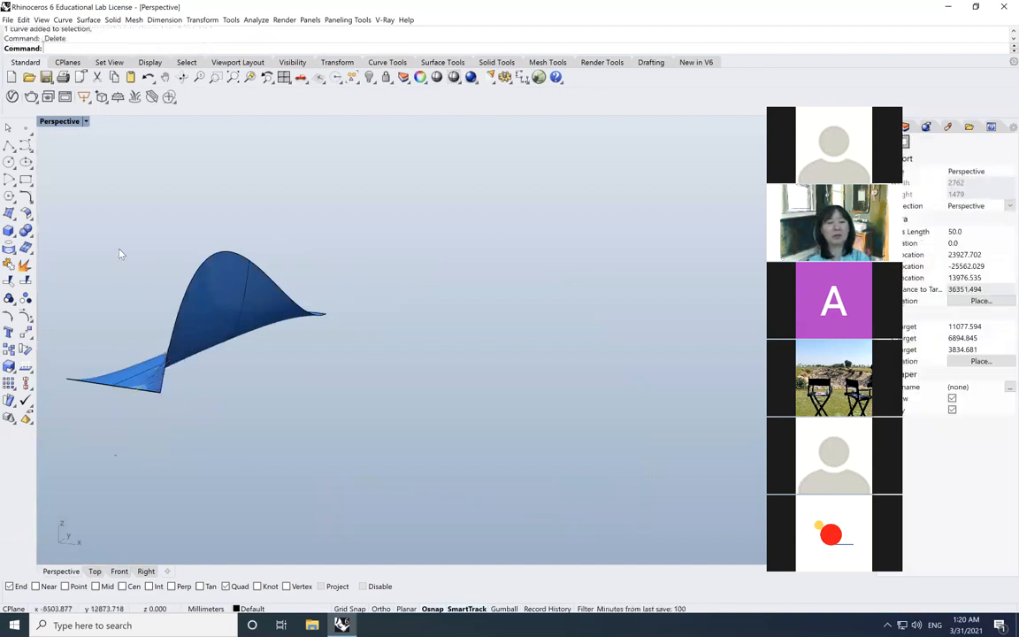
# Return from the maximized Perspective view to the four-viewport layout.
pyautogui.doubleClick(67, 123)
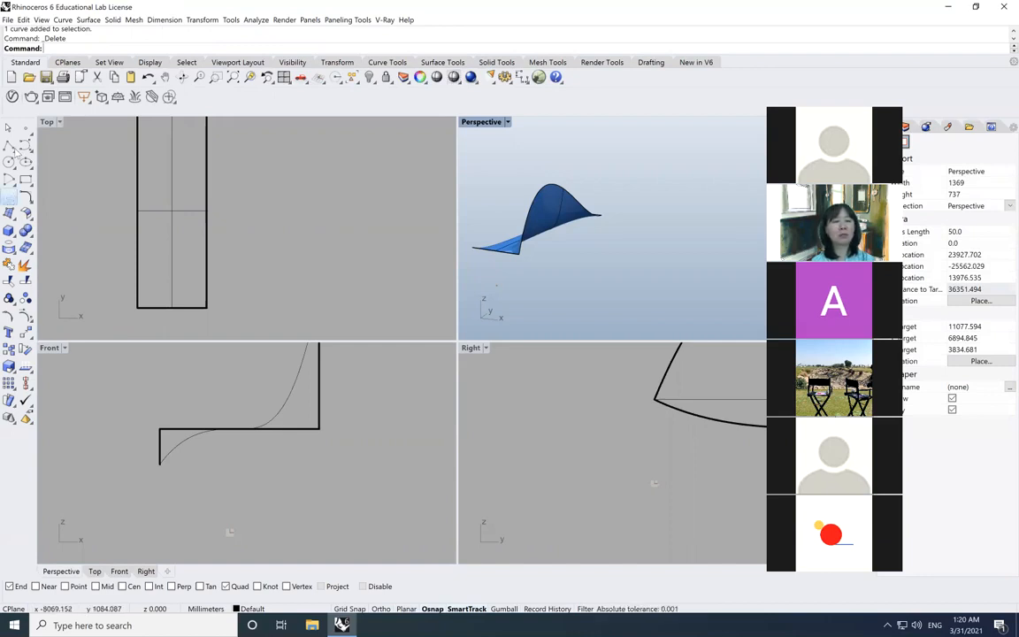
# Draw a straight line in the Front view along the surface's horizontal edge, from one corner to the other.
pyautogui.click(10, 145)
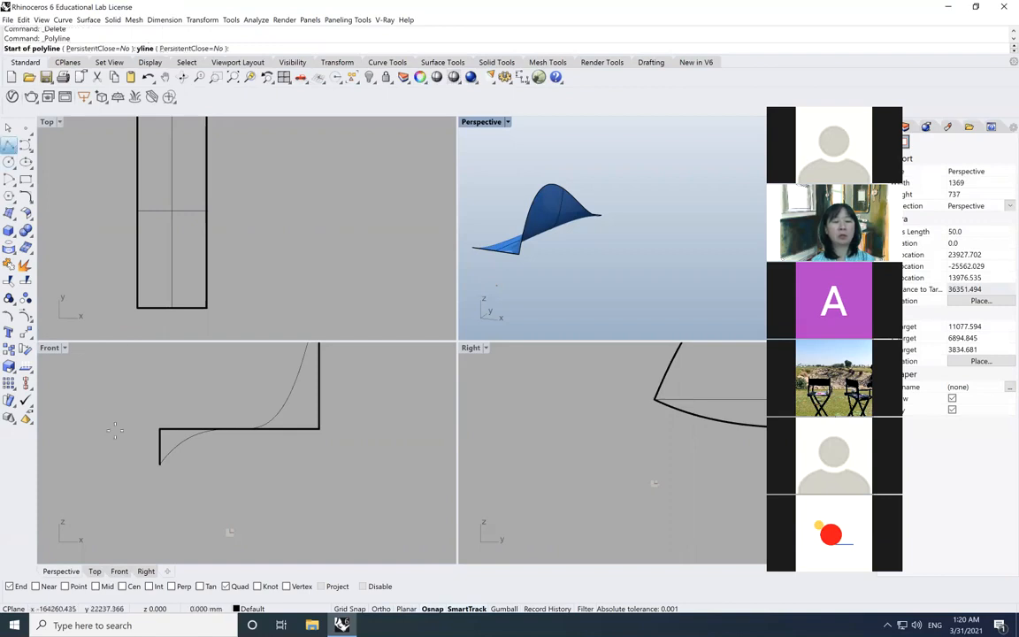
pyautogui.click(159, 429)
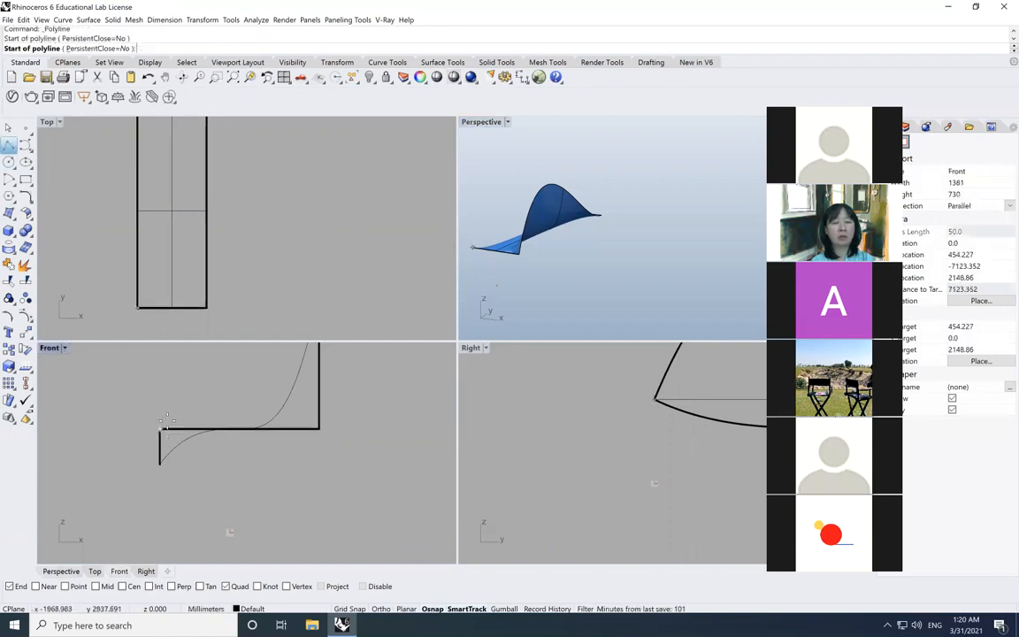
pyautogui.click(309, 424)
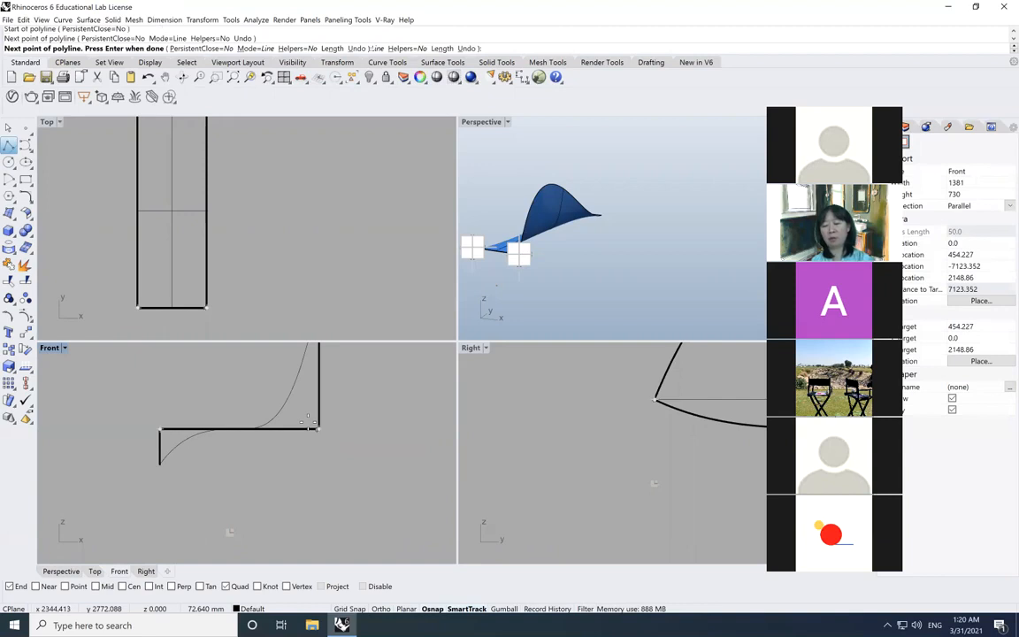
pyautogui.press('Return')
# Move the straight line clear of the surface in the Front view and delete it.
pyautogui.click(299, 444)
pyautogui.click(327, 465)
pyautogui.click(25, 332)
pyautogui.click(282, 465)
pyautogui.click(314, 495)
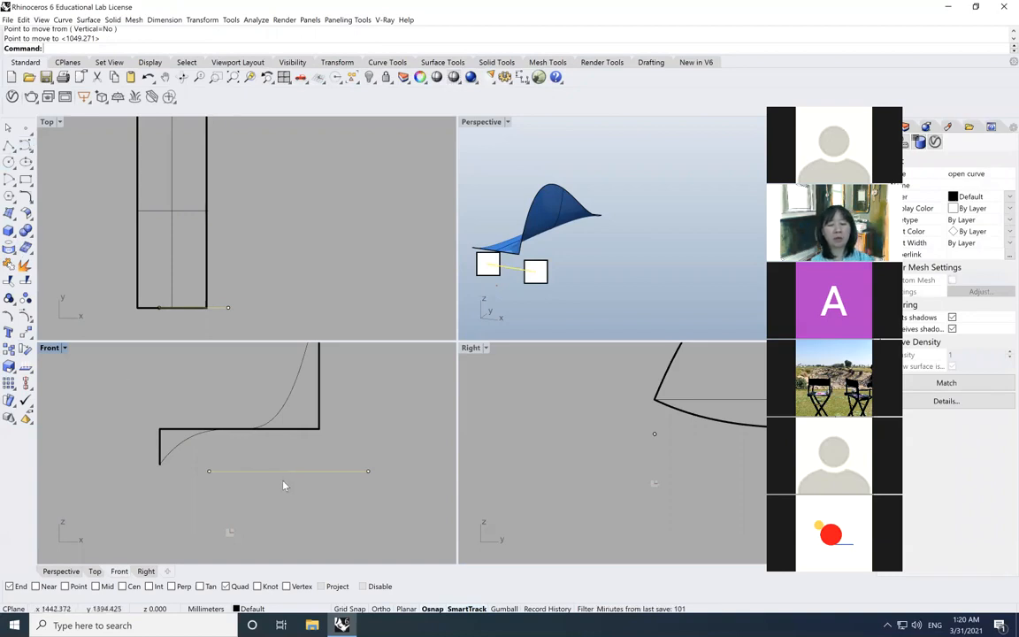
pyautogui.moveTo(314, 493); pyautogui.dragTo(266, 464)
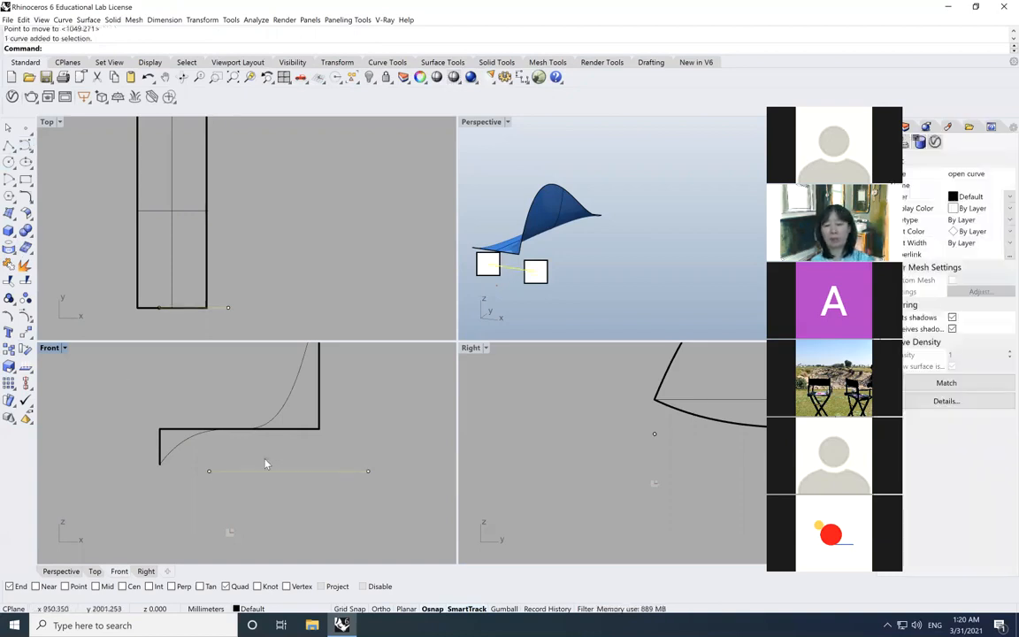
pyautogui.press('Delete')
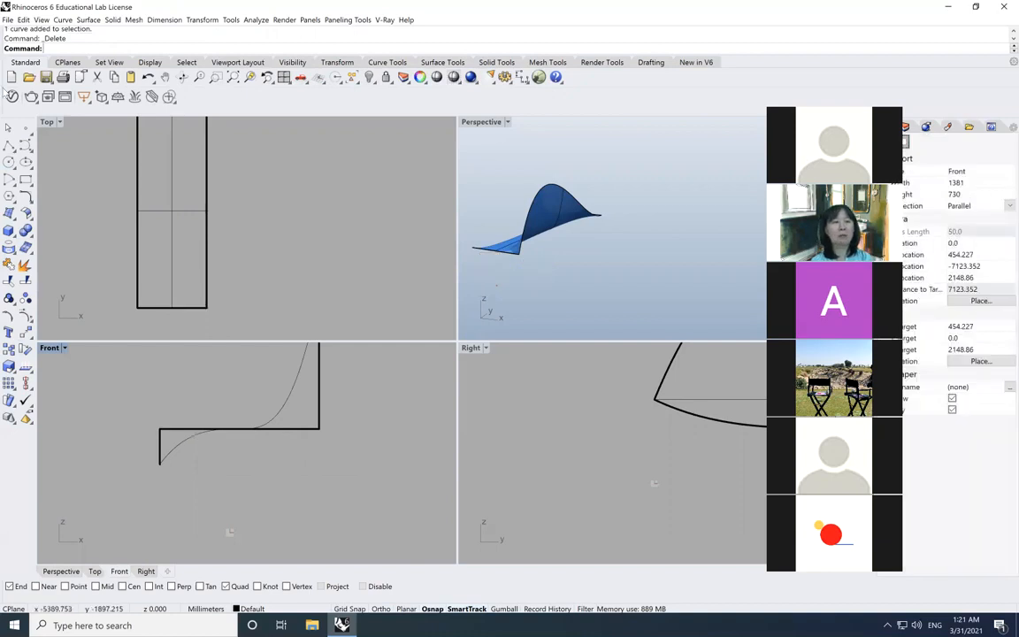
pyautogui.click(9, 145)
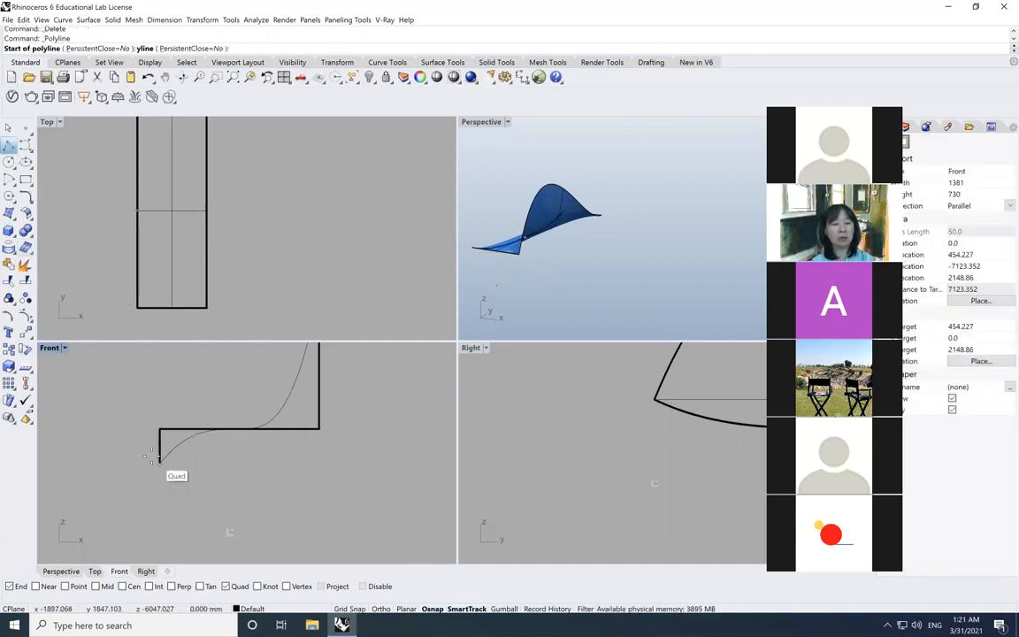
pyautogui.click(153, 457)
pyautogui.press('Escape')
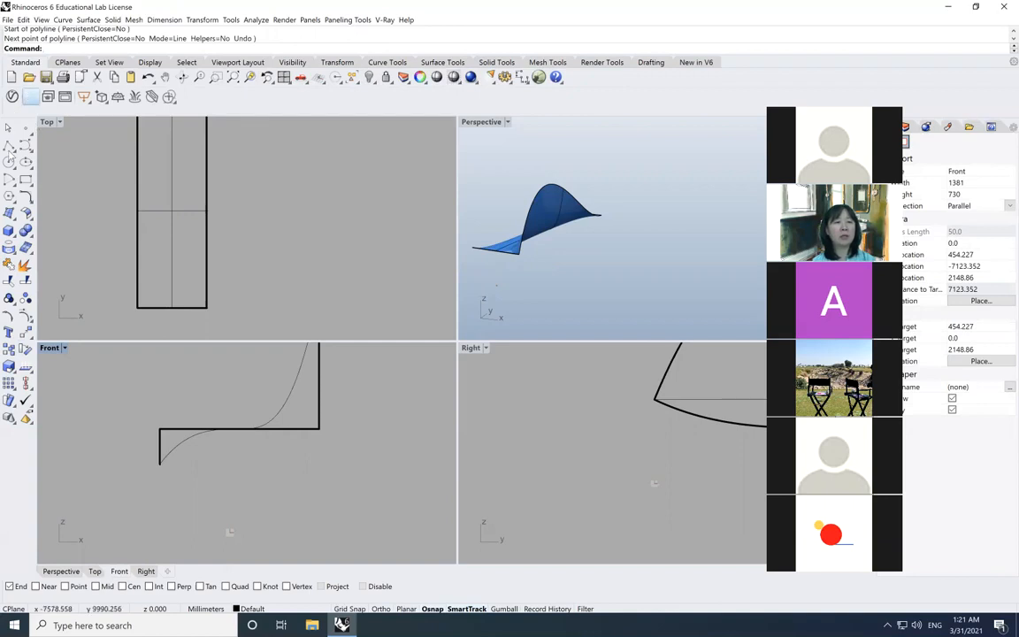
# Draw a slanted line in the Front view from the surface's lowest end point to its opposite corner, and move it below the surface.
pyautogui.click(9, 144)
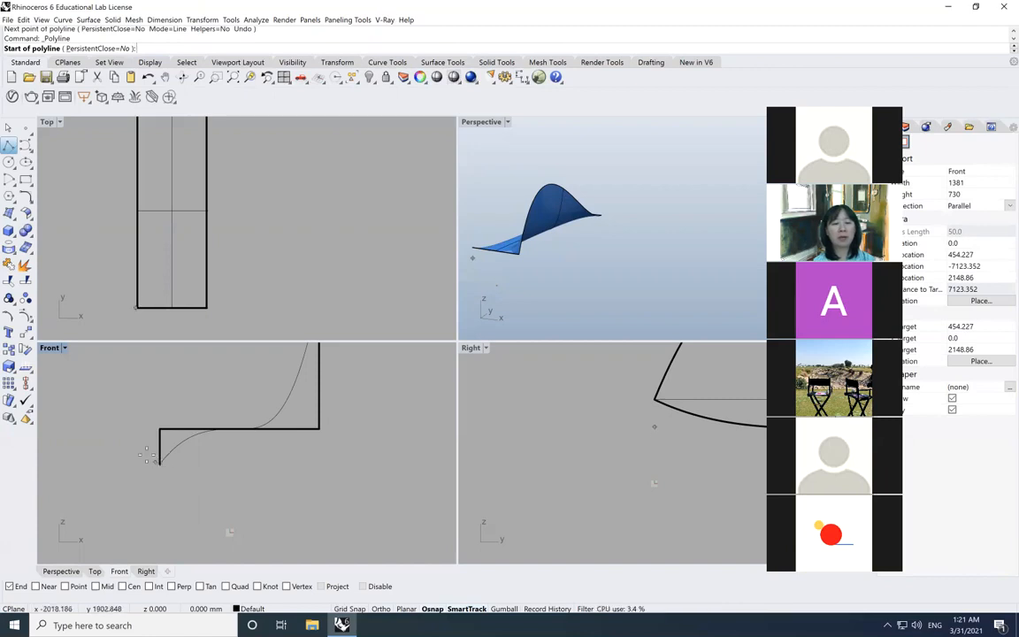
pyautogui.click(156, 460)
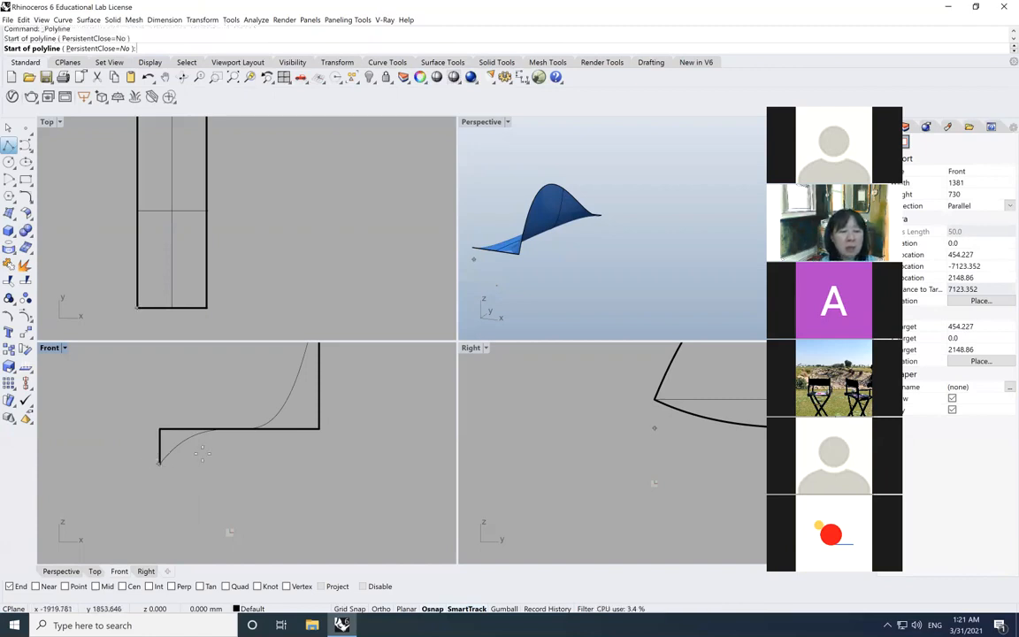
pyautogui.click(314, 428)
pyautogui.click(311, 427)
pyautogui.press('Return')
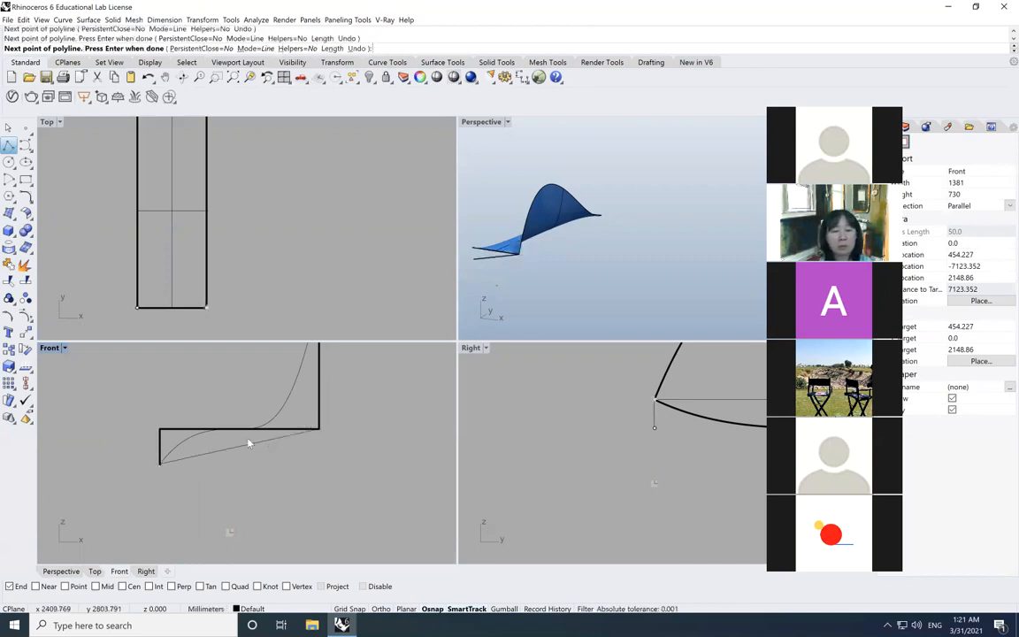
pyautogui.click(227, 450)
pyautogui.moveTo(251, 484); pyautogui.dragTo(251, 484)
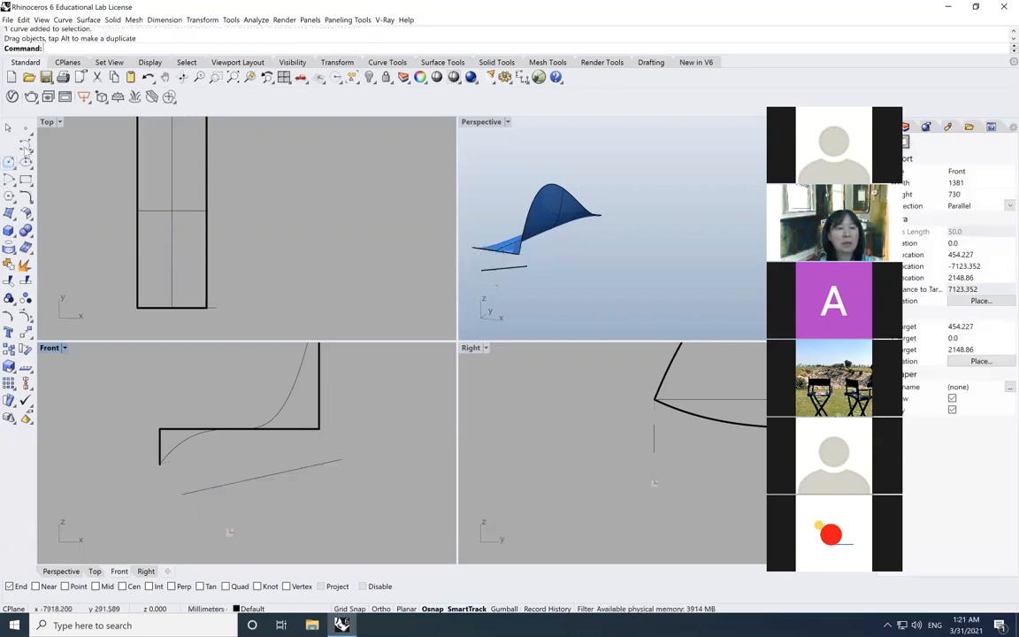
# Draw a five-point degree 3 curve bulging downward in the Front view, starting and ending on the slanted line's two ends.
pyautogui.click(183, 494)
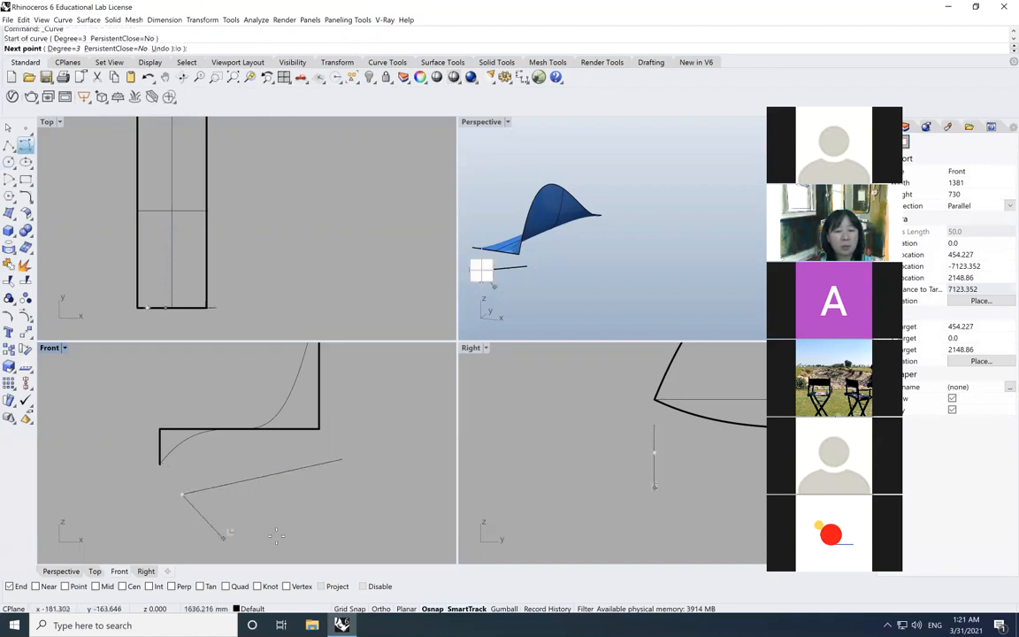
pyautogui.click(223, 536)
pyautogui.click(286, 543)
pyautogui.click(324, 511)
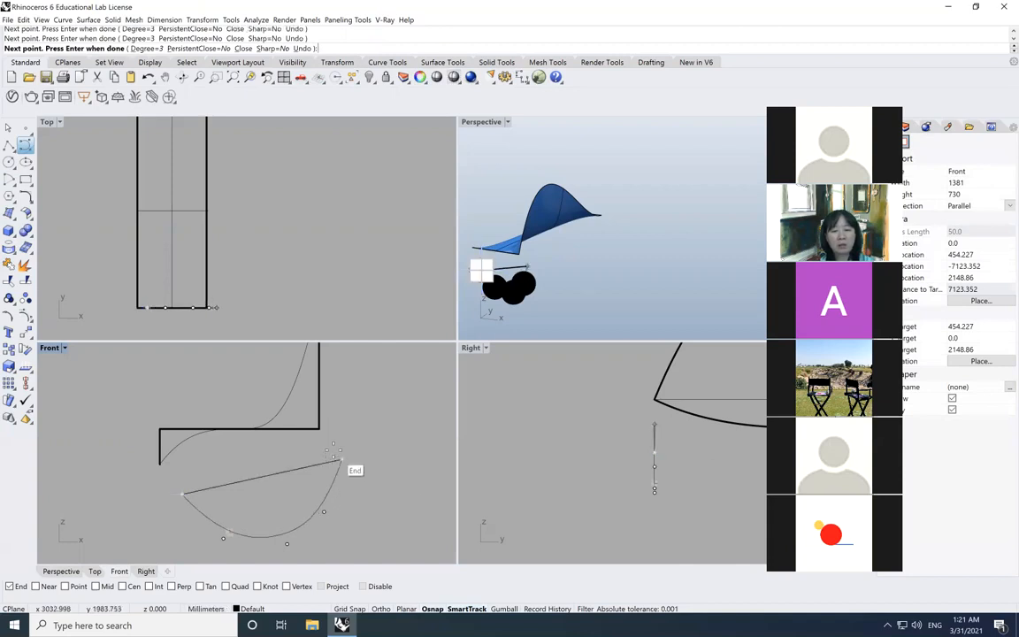
pyautogui.click(335, 453)
pyautogui.click(340, 458)
pyautogui.press('Return')
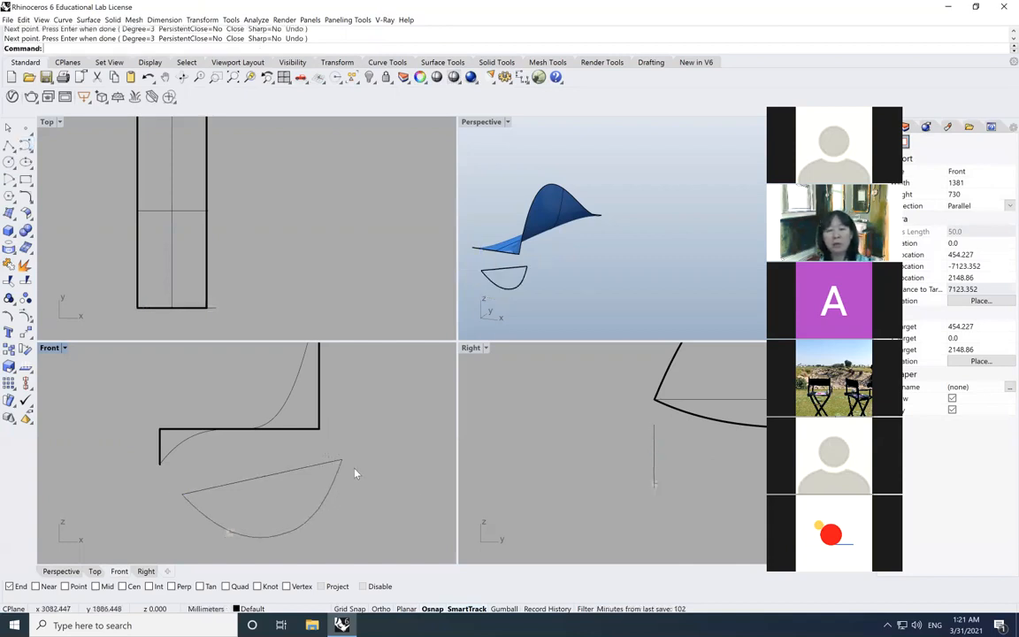
# Delete the slanted guide line and keep the curve beneath it.
pyautogui.click(317, 519)
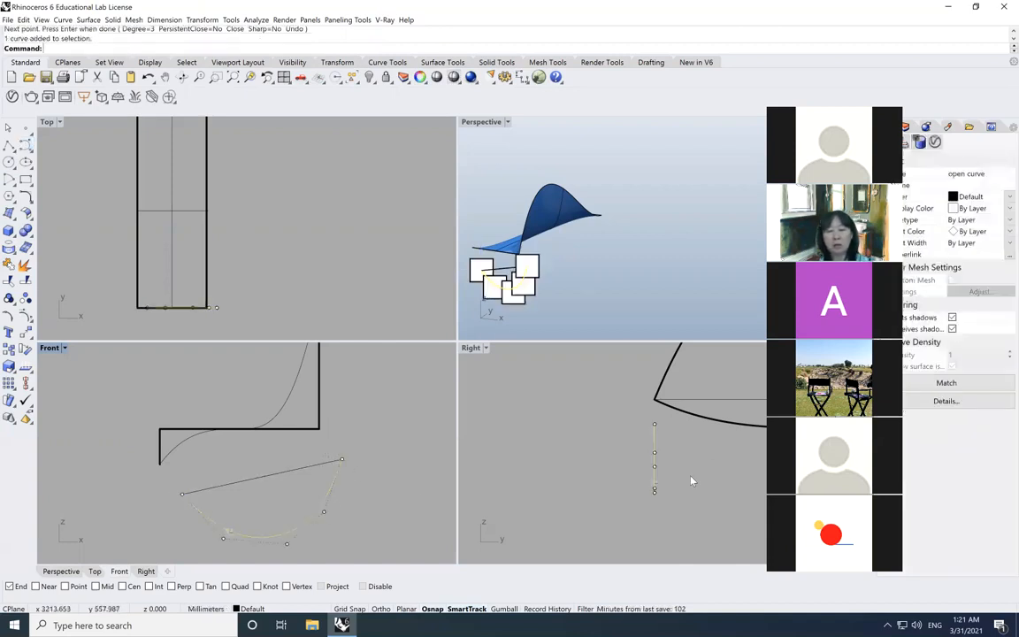
pyautogui.click(290, 472)
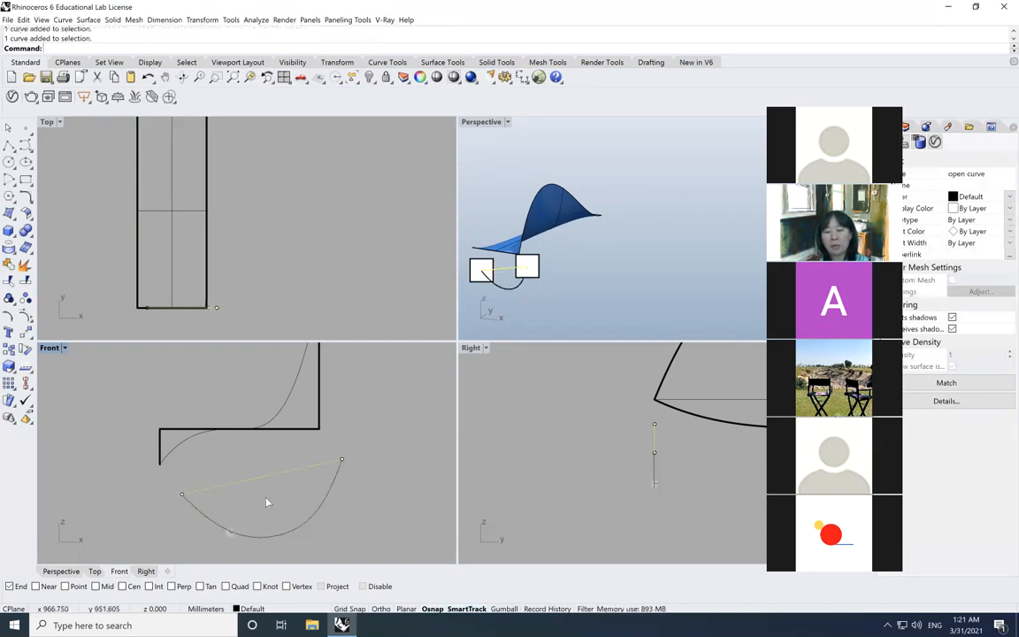
pyautogui.press('Delete')
# Move the curve in the Front view from its upper end point to the corner of the surface's horizontal edge.
pyautogui.moveTo(668, 512); pyautogui.dragTo(640, 425)
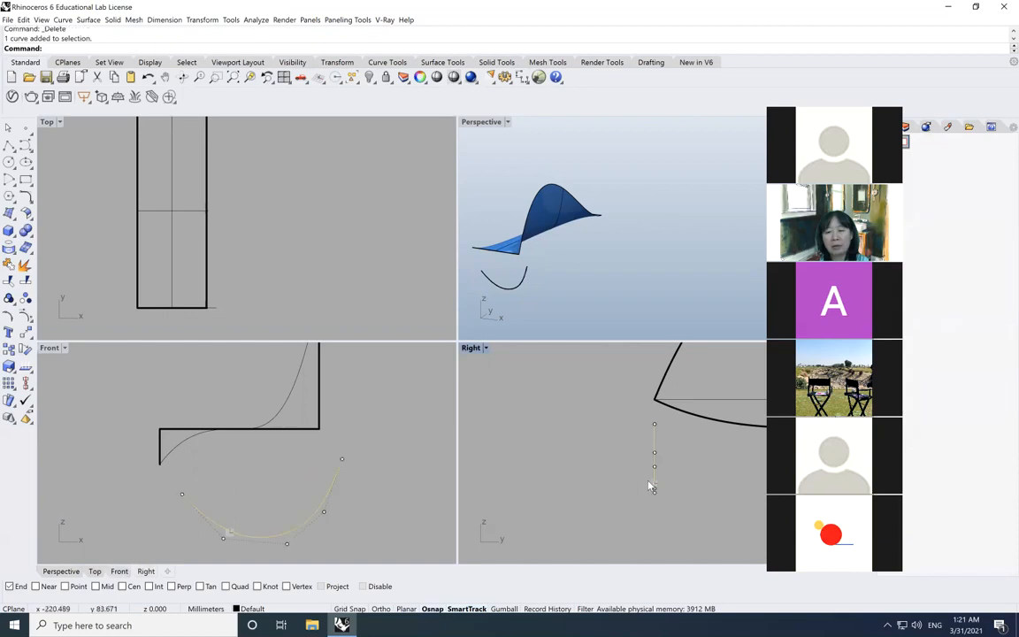
pyautogui.click(405, 500)
pyautogui.moveTo(211, 502); pyautogui.dragTo(207, 498)
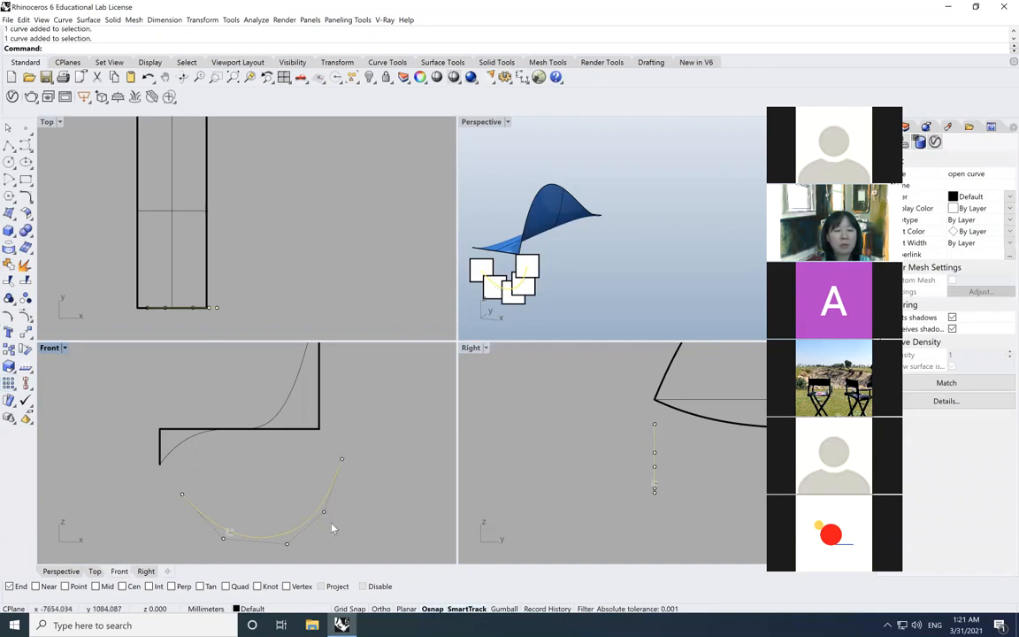
pyautogui.click(277, 501)
pyautogui.click(332, 488)
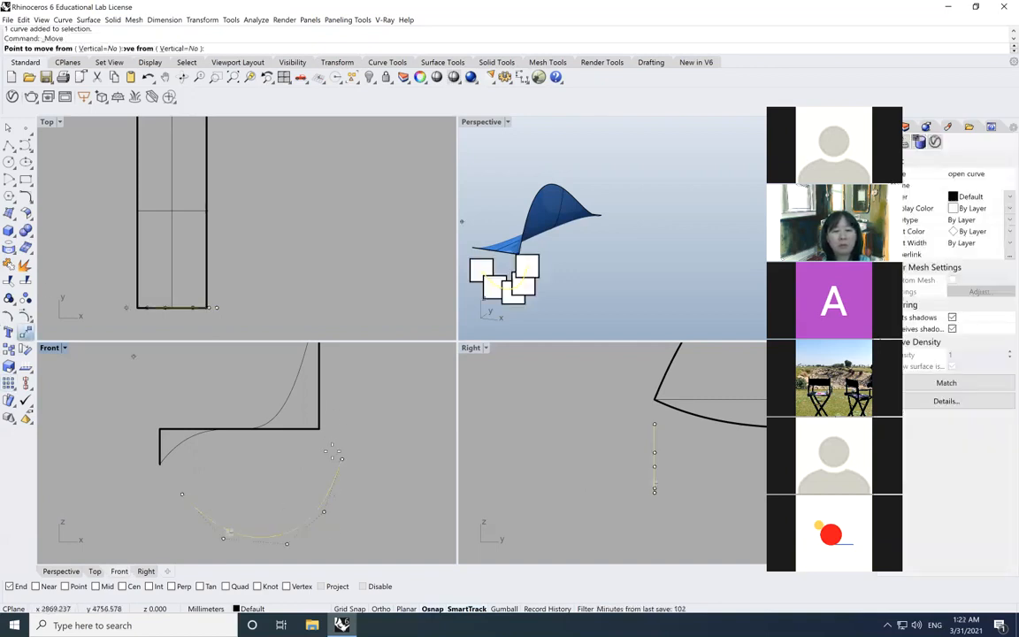
pyautogui.click(341, 460)
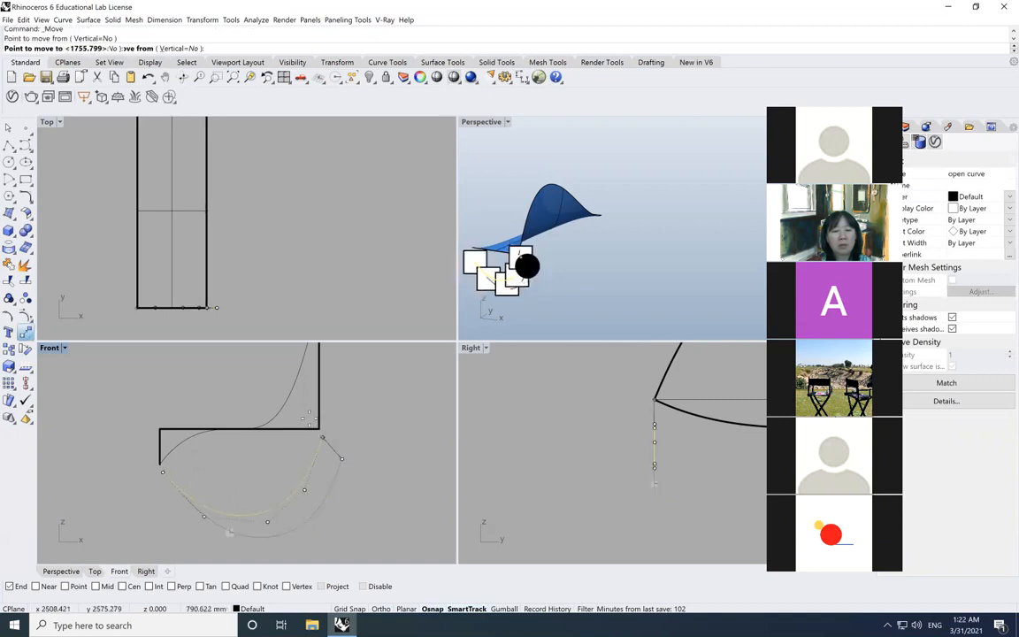
pyautogui.click(318, 429)
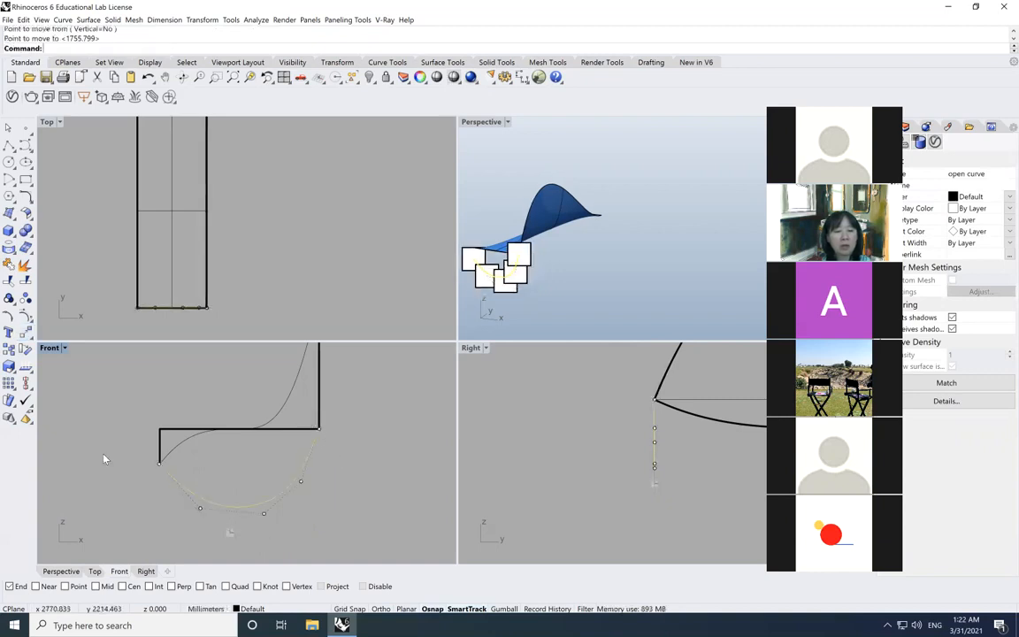
# Try shifting the curve's lower end control point near the surface's lowest corner, and undo the drag.
pyautogui.scroll(4, 155, 476)
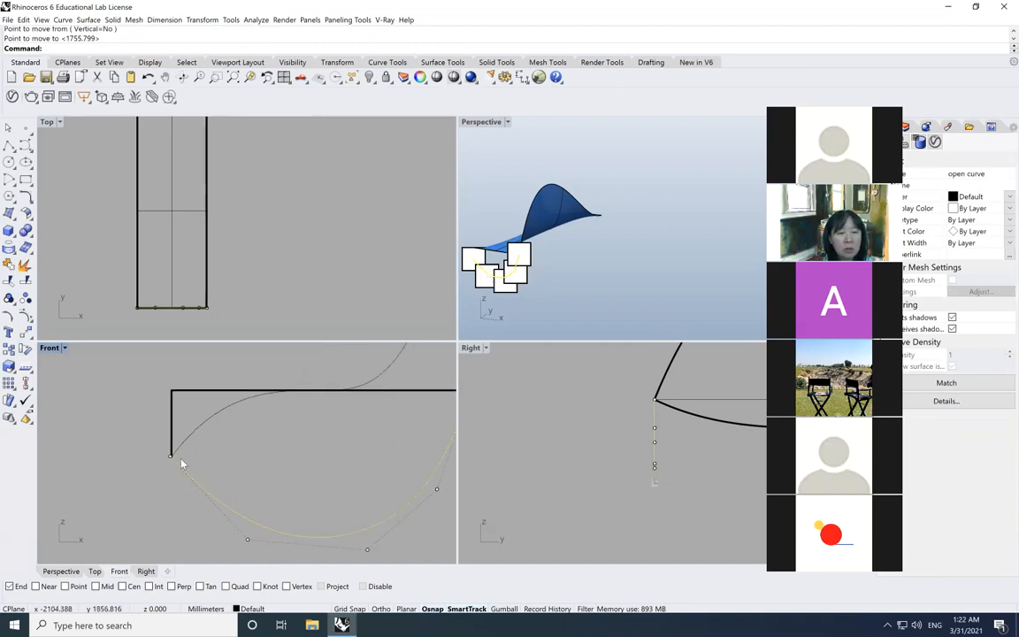
pyautogui.scroll(3, 177, 461)
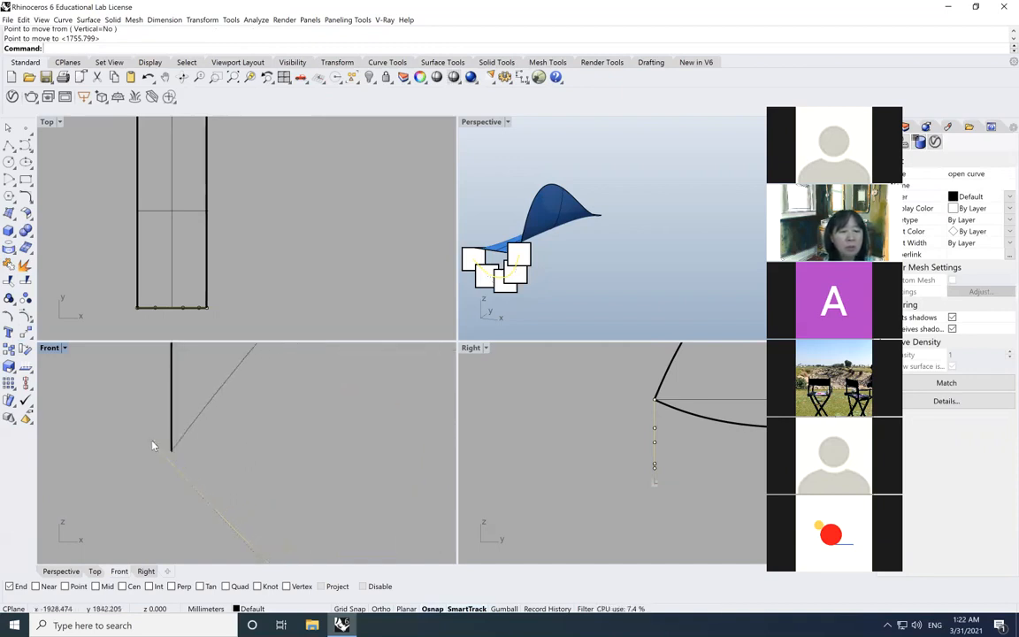
pyautogui.moveTo(155, 449); pyautogui.dragTo(154, 456)
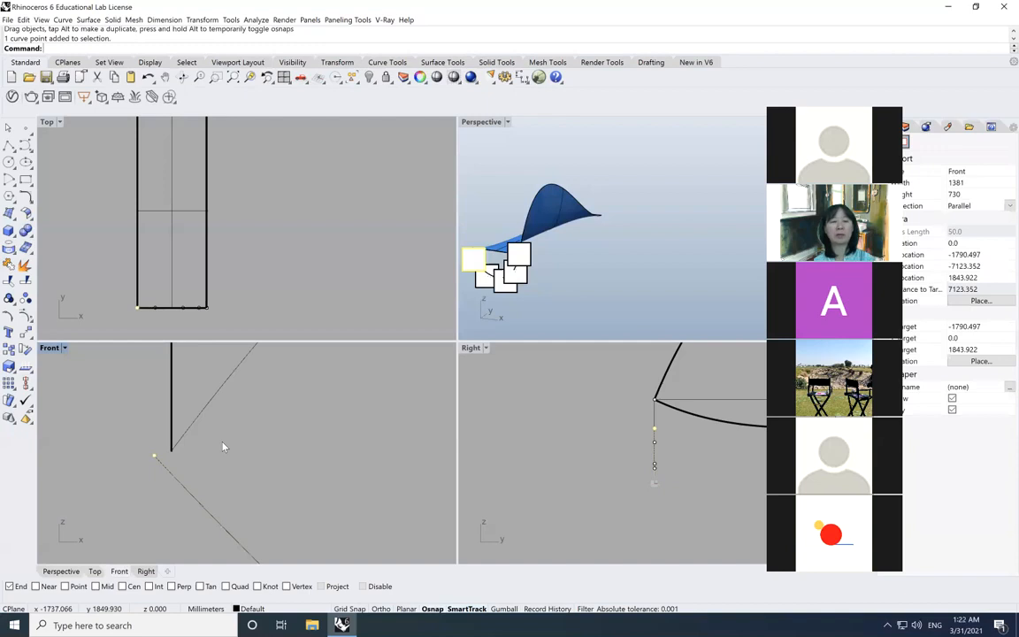
pyautogui.click(148, 78)
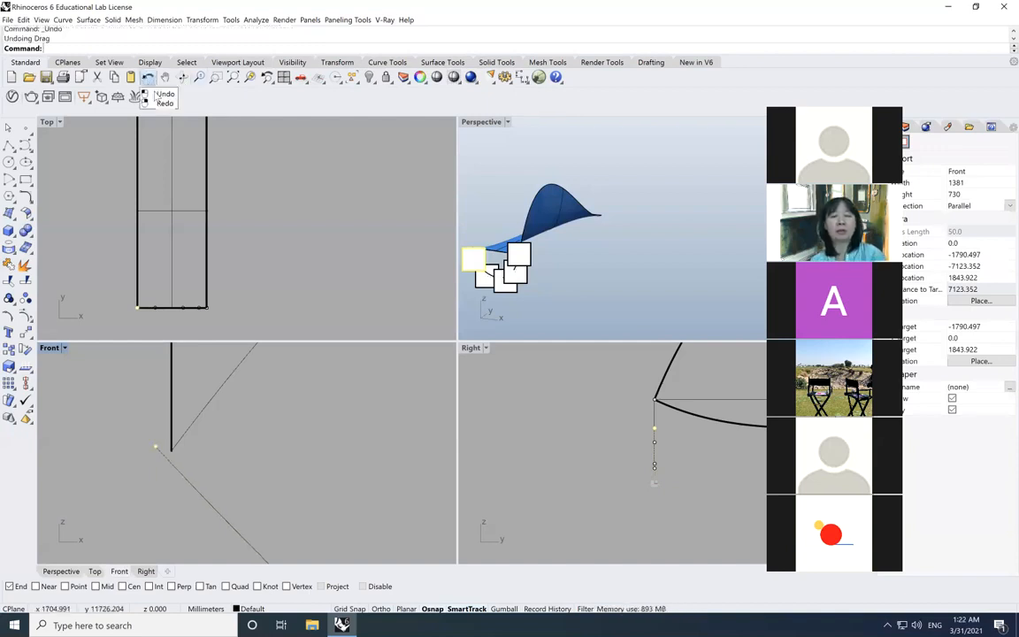
# Maximize the Perspective view facing the surface's end with the curve, and turn off the curve's control points.
pyautogui.doubleClick(481, 122)
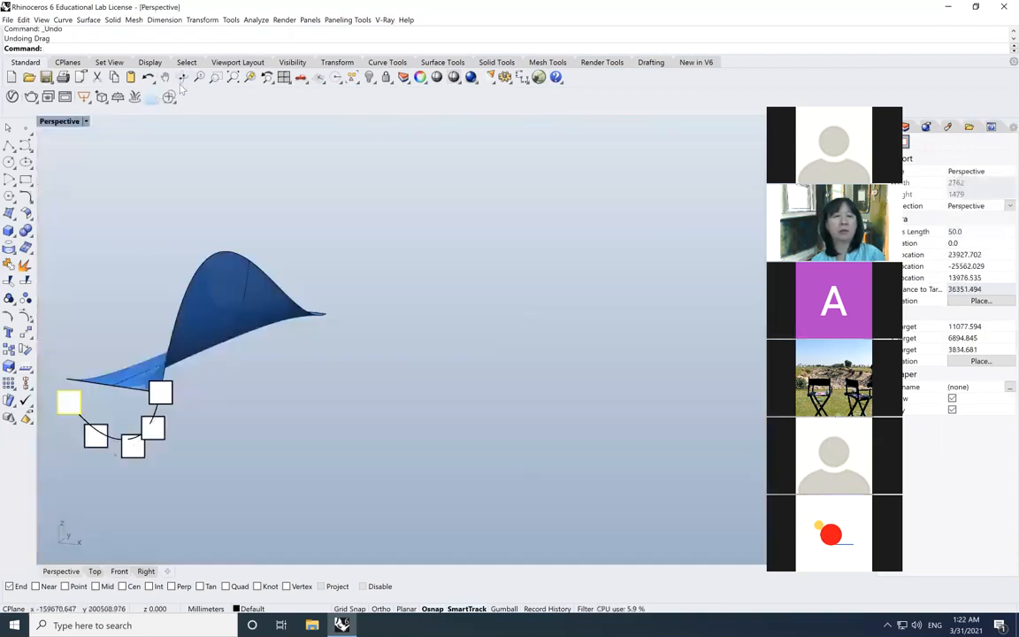
pyautogui.click(182, 78)
pyautogui.moveTo(175, 295); pyautogui.dragTo(206, 267)
pyautogui.press('Escape')
pyautogui.press('Escape')
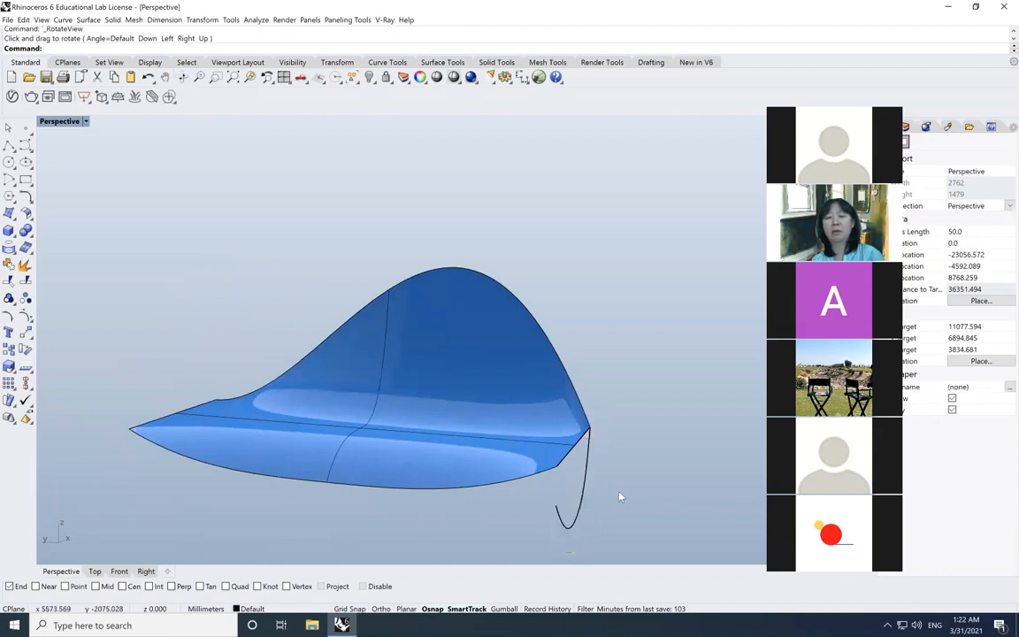
# Move the seat surface aside in the Perspective view, away from the two profile curves at its end.
pyautogui.click(573, 457)
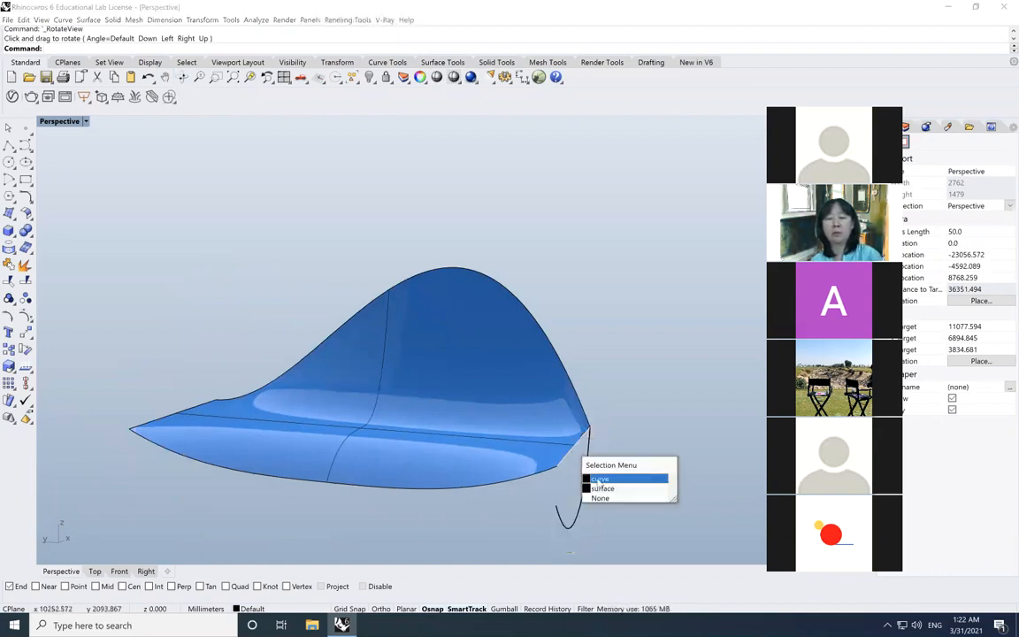
pyautogui.click(547, 485)
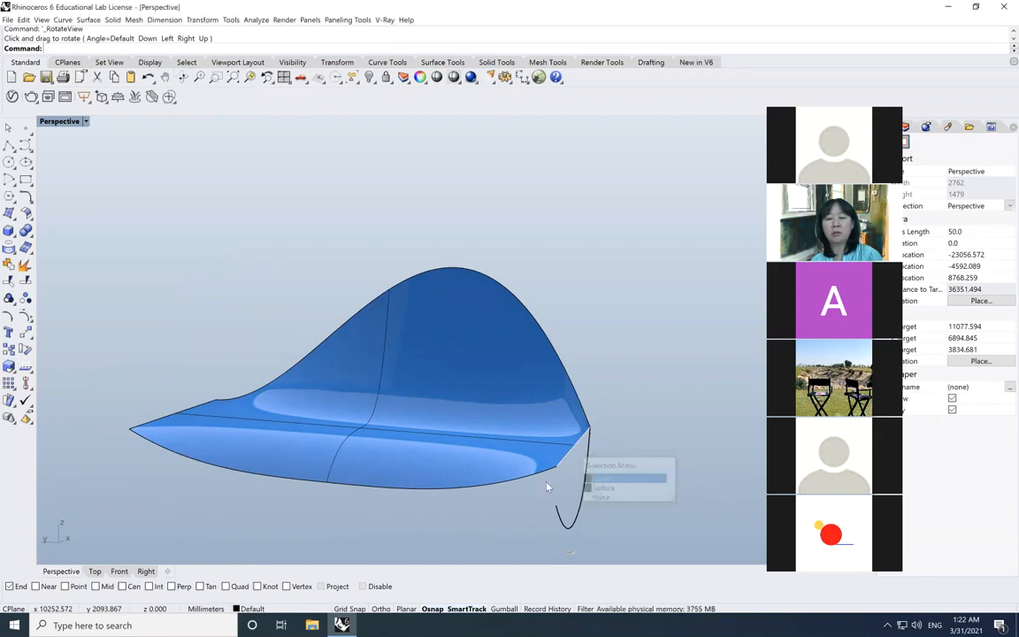
pyautogui.click(510, 418)
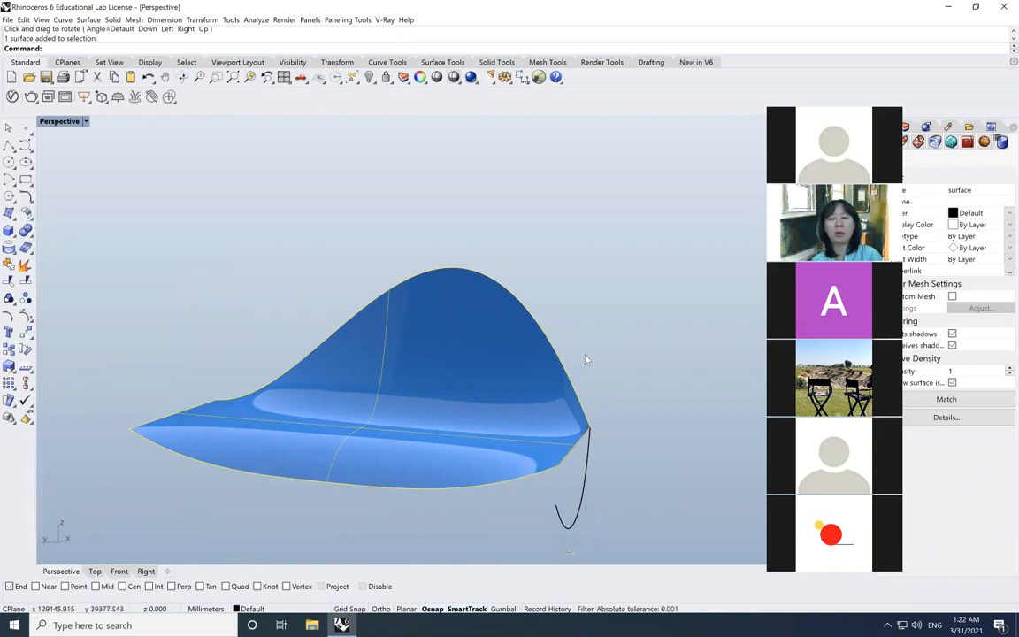
pyautogui.moveTo(496, 412); pyautogui.dragTo(398, 375)
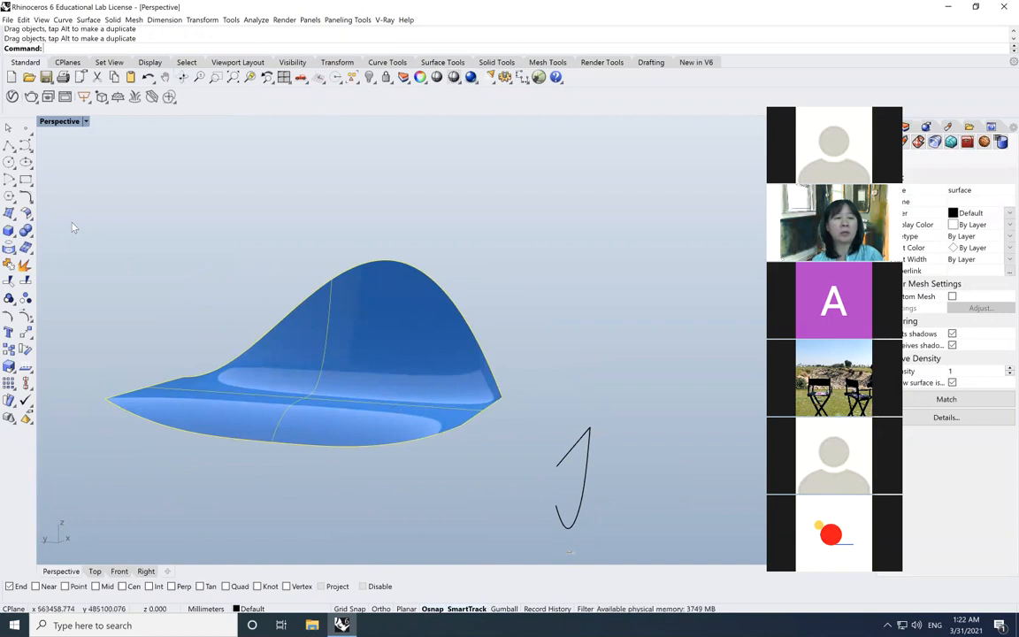
# Duplicate the full face border of the seat surface as a separate curve.
pyautogui.click(27, 215)
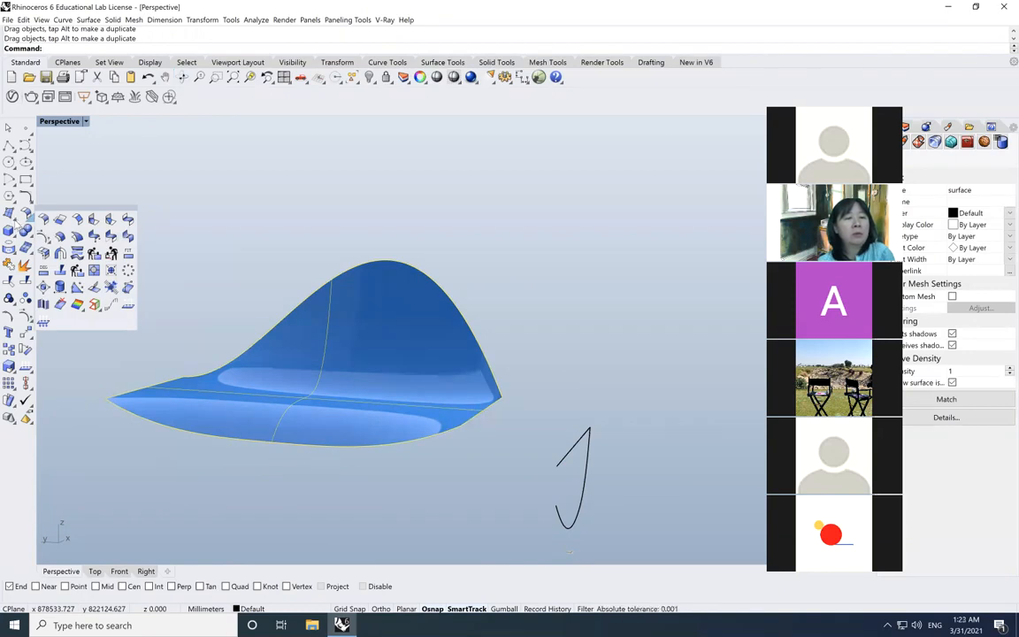
pyautogui.click(15, 225)
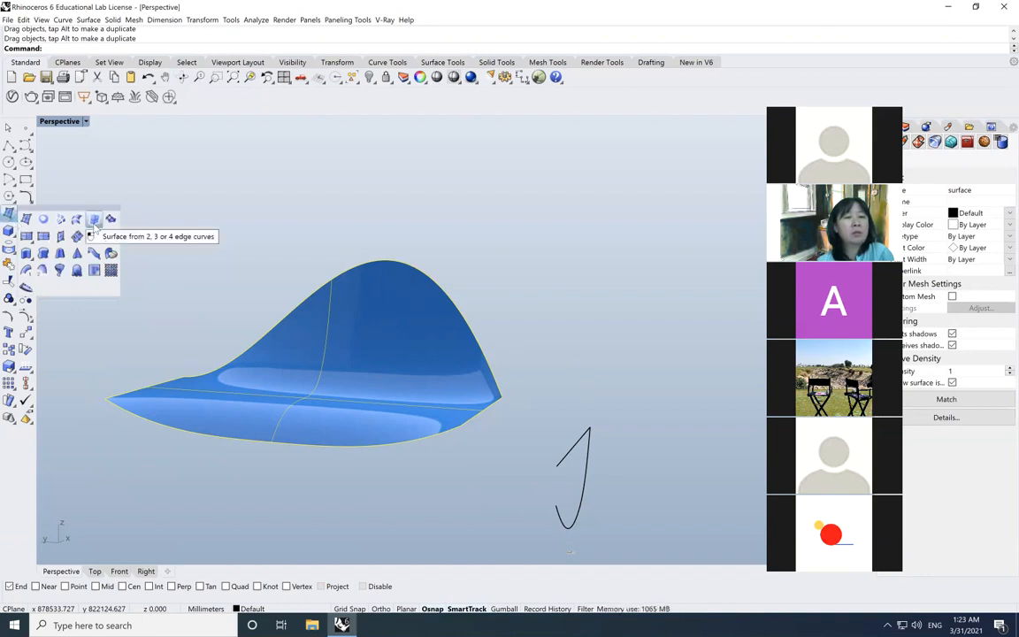
pyautogui.click(112, 158)
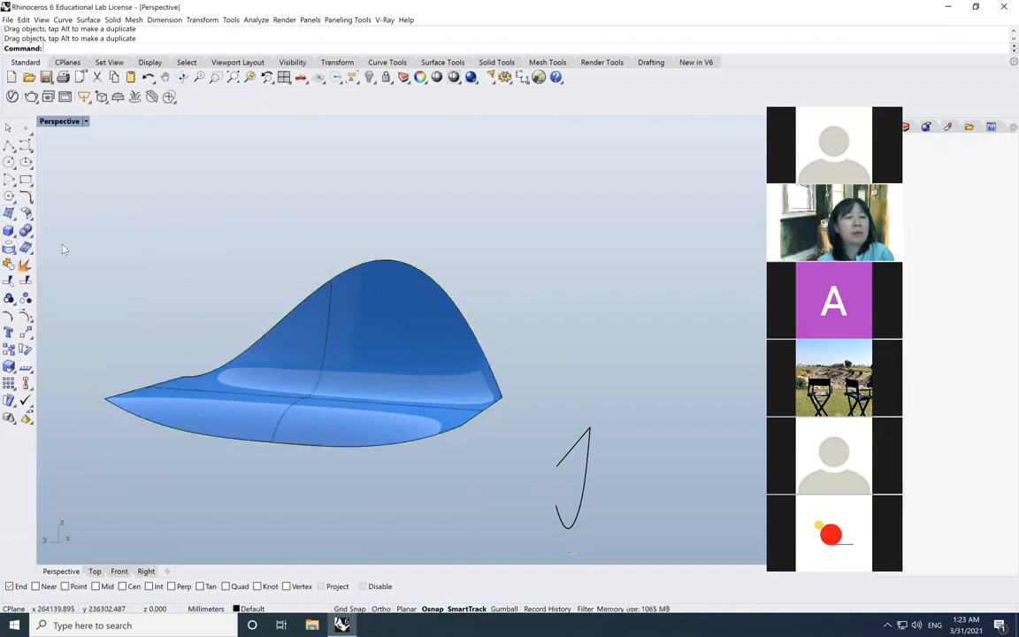
pyautogui.click(15, 252)
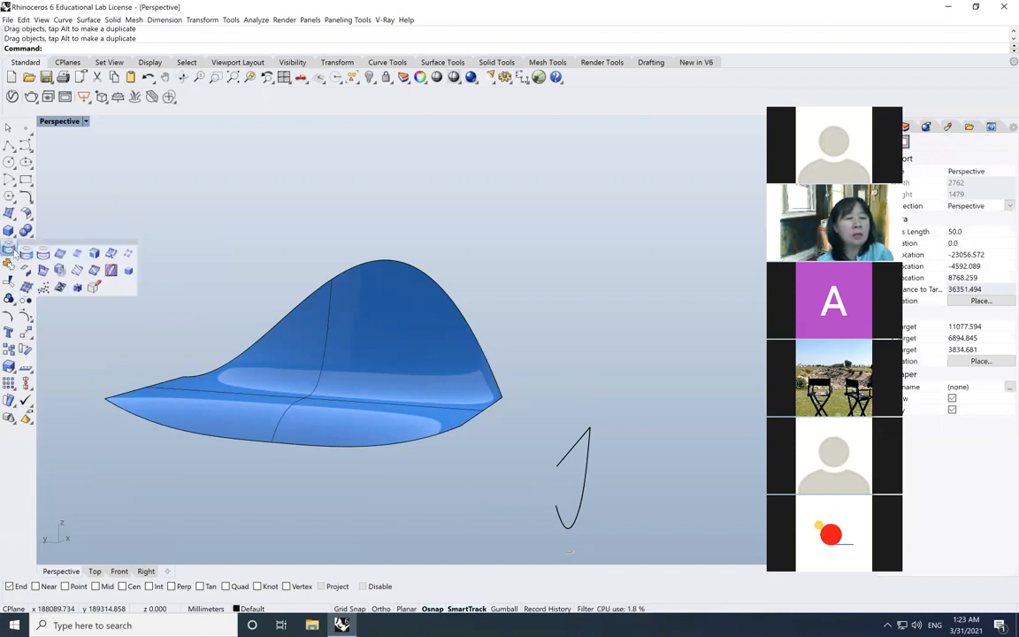
pyautogui.click(94, 256)
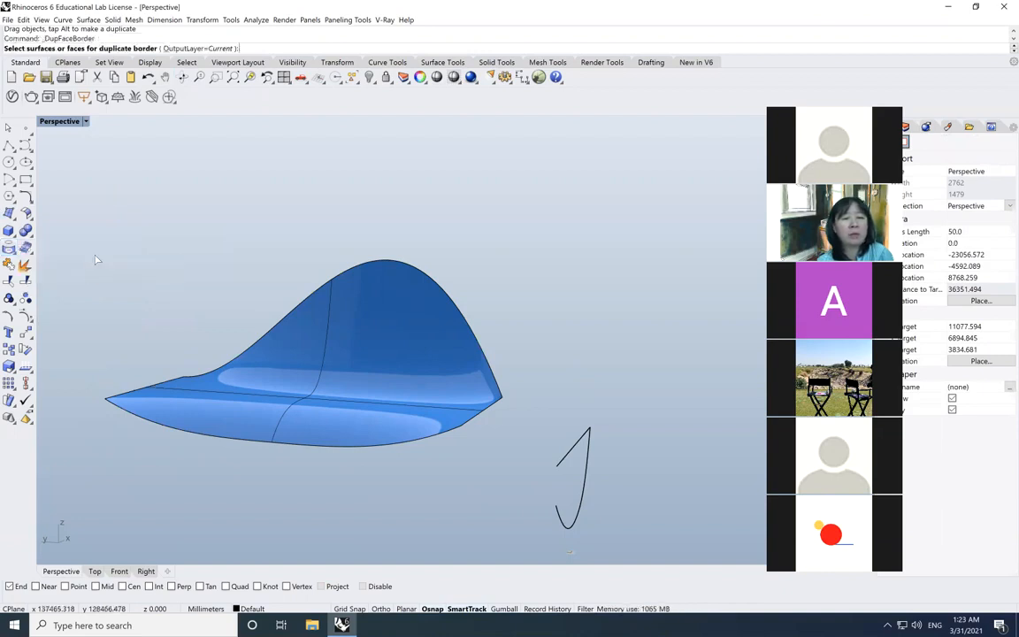
pyautogui.click(399, 389)
pyautogui.press('Return')
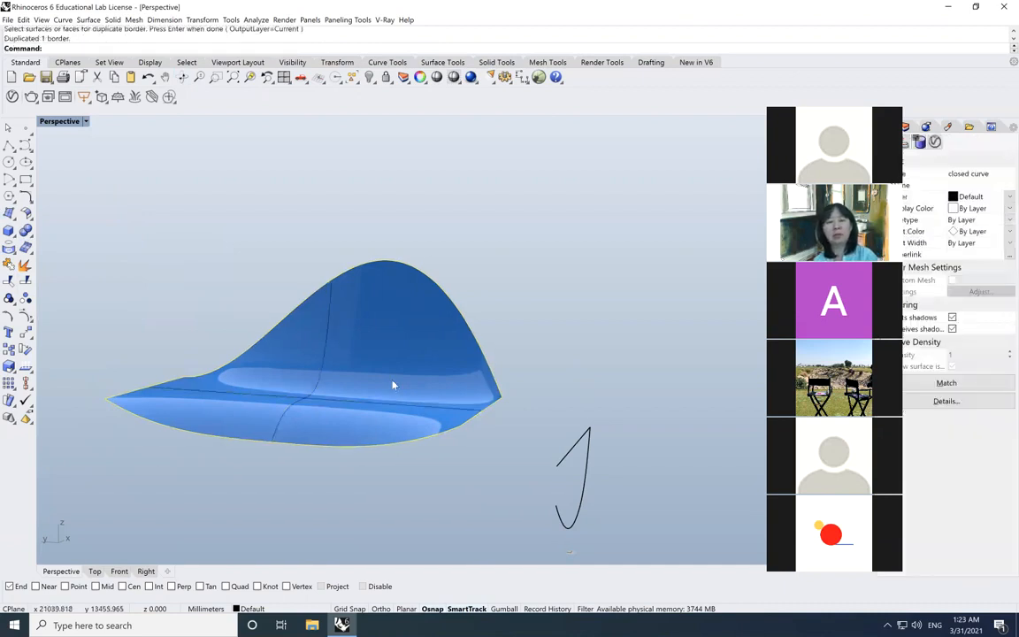
# Hide the seat surface and delete the two old profile curves beside it, leaving the duplicated border.
pyautogui.click(394, 385)
pyautogui.click(370, 77)
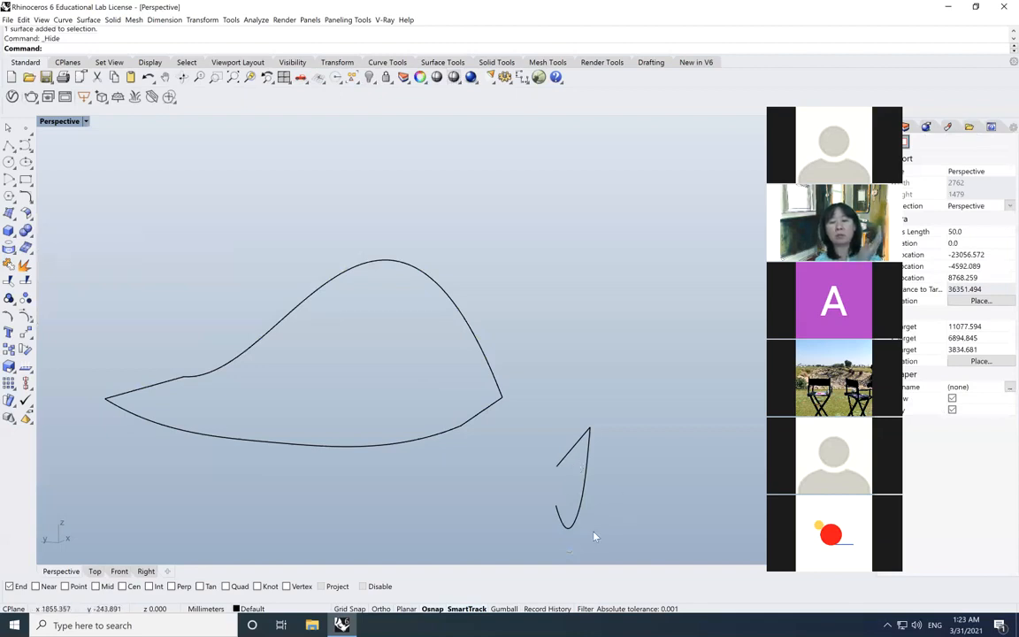
pyautogui.moveTo(549, 449); pyautogui.dragTo(550, 448)
pyautogui.press('Delete')
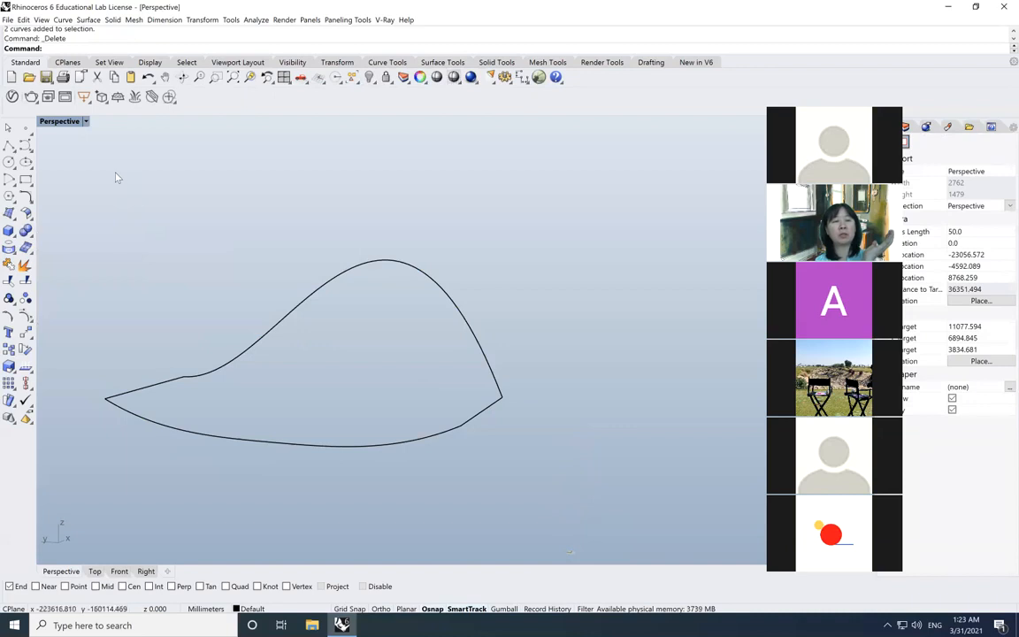
# Return to the four-viewport layout and bring the border's stepped outline with its horizontal end edge into the Front view.
pyautogui.doubleClick(60, 123)
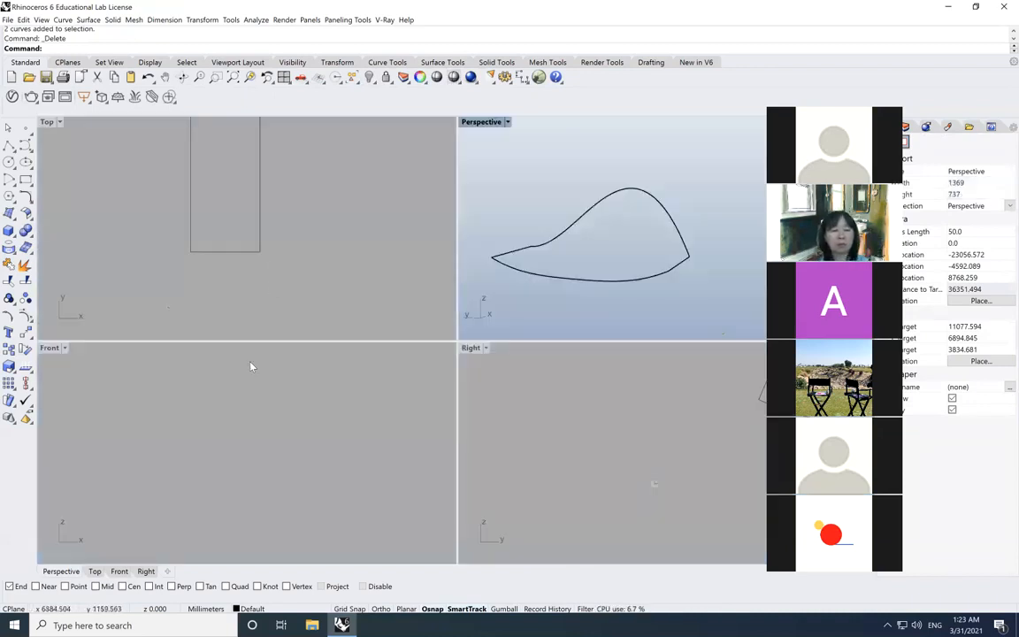
pyautogui.click(238, 439)
pyautogui.scroll(-8, 238, 436)
pyautogui.moveTo(707, 308); pyautogui.dragTo(519, 188)
pyautogui.click(267, 428)
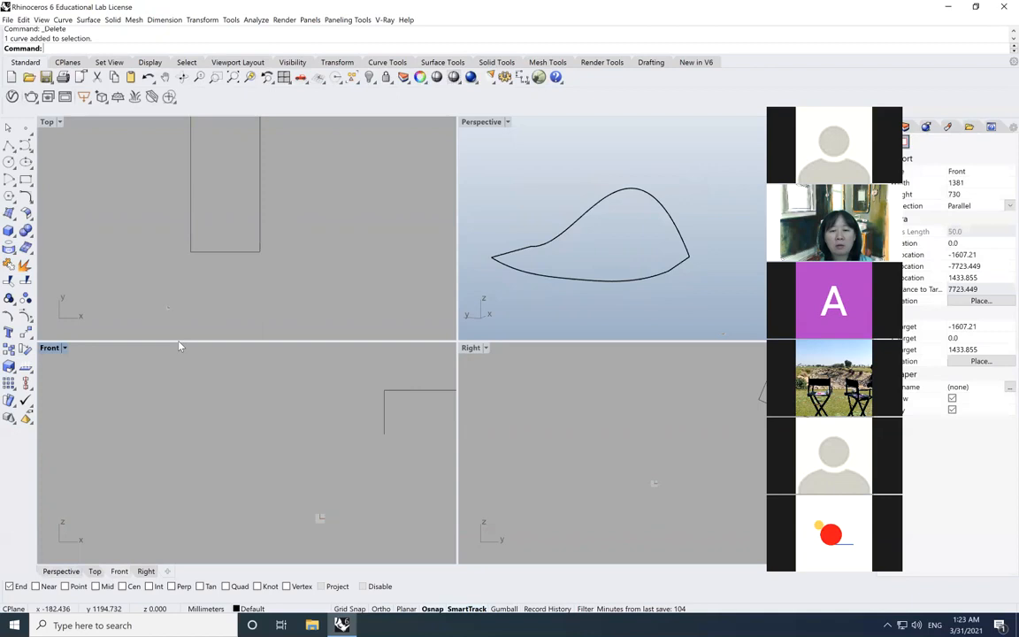
pyautogui.click(165, 77)
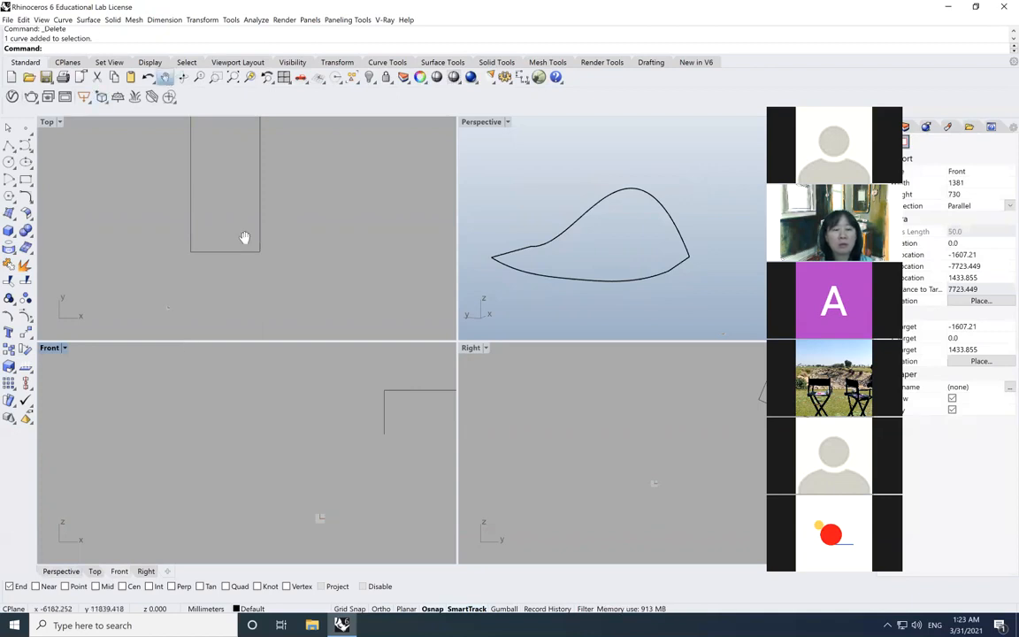
pyautogui.moveTo(364, 454); pyautogui.dragTo(158, 516)
pyautogui.press('Escape')
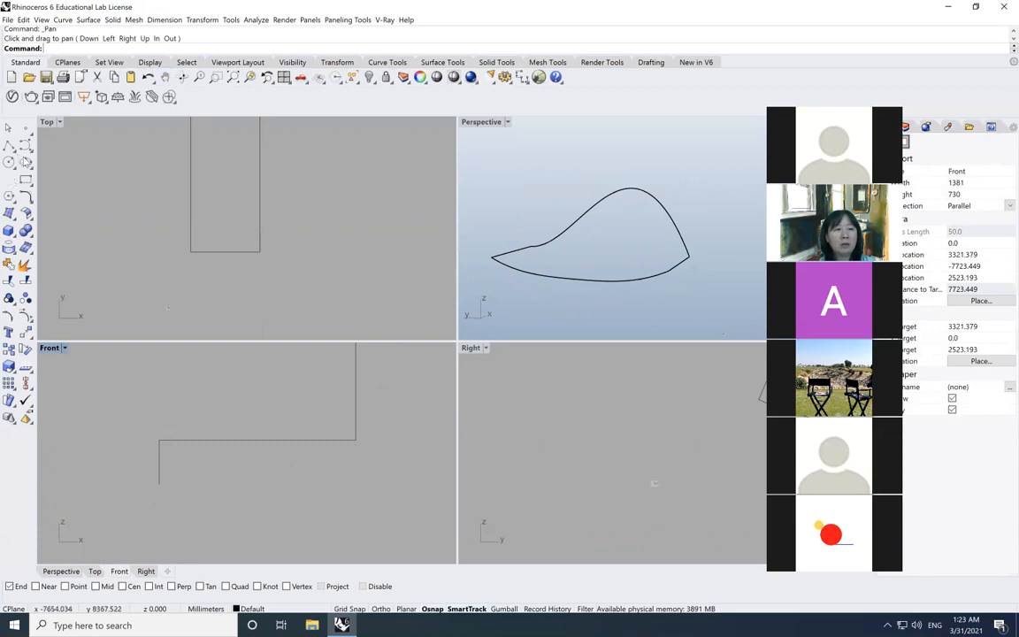
pyautogui.click(25, 146)
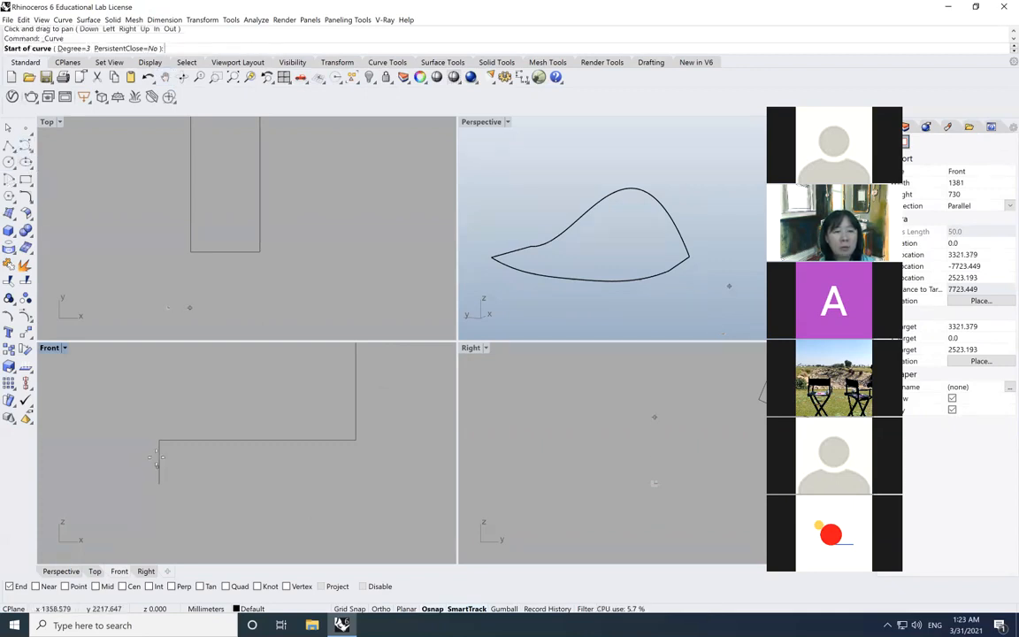
pyautogui.click(496, 280)
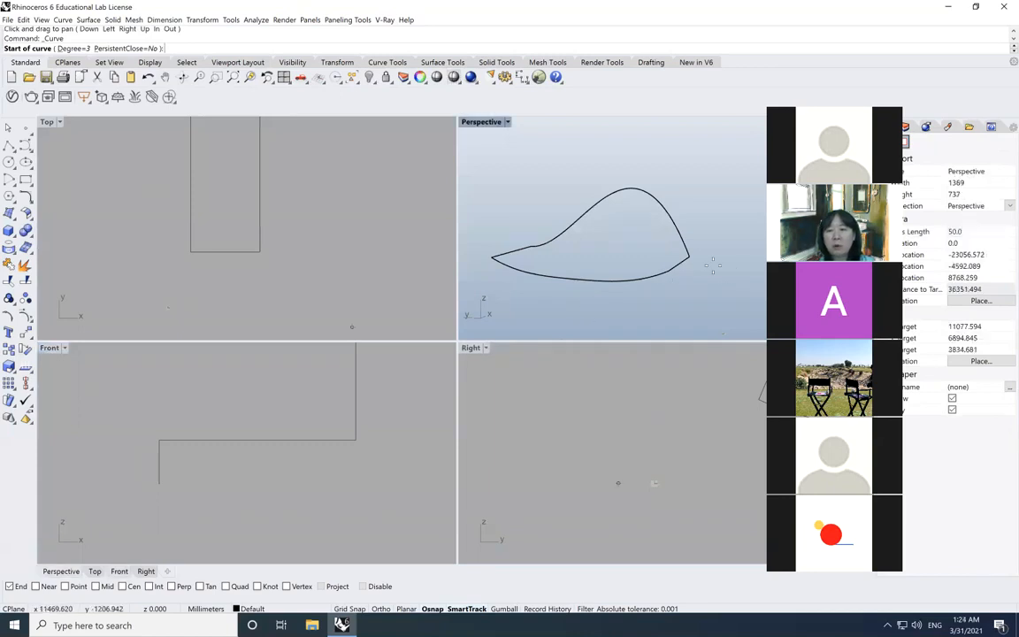
pyautogui.click(668, 270)
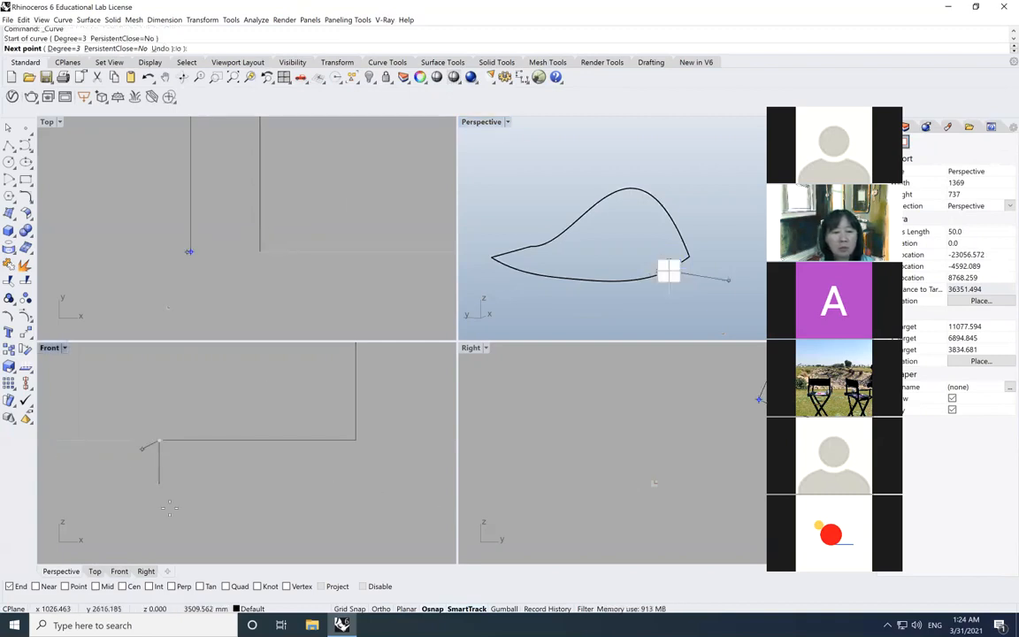
pyautogui.click(215, 536)
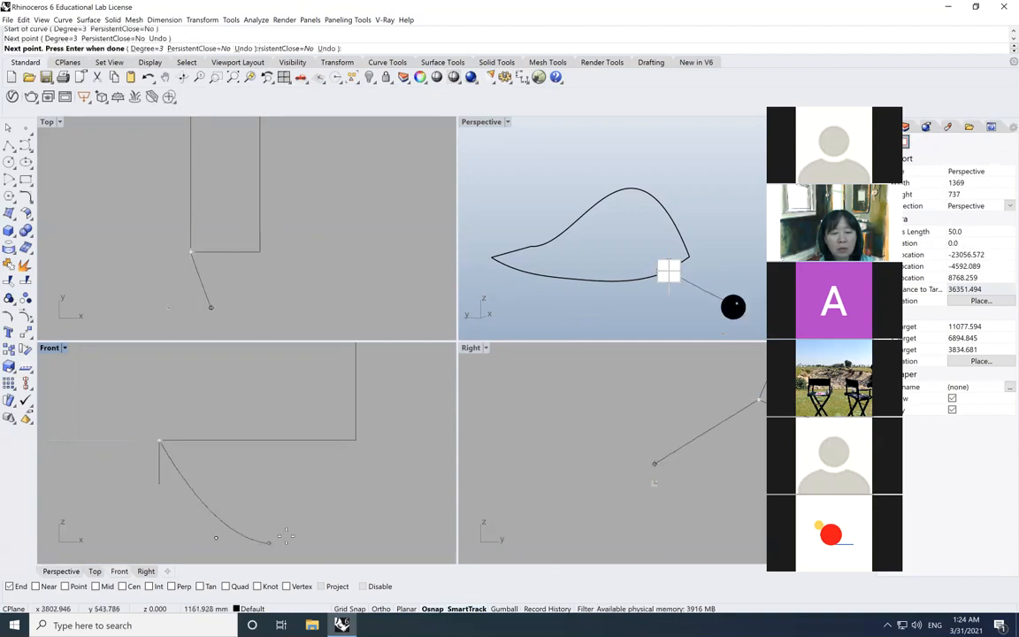
pyautogui.click(292, 542)
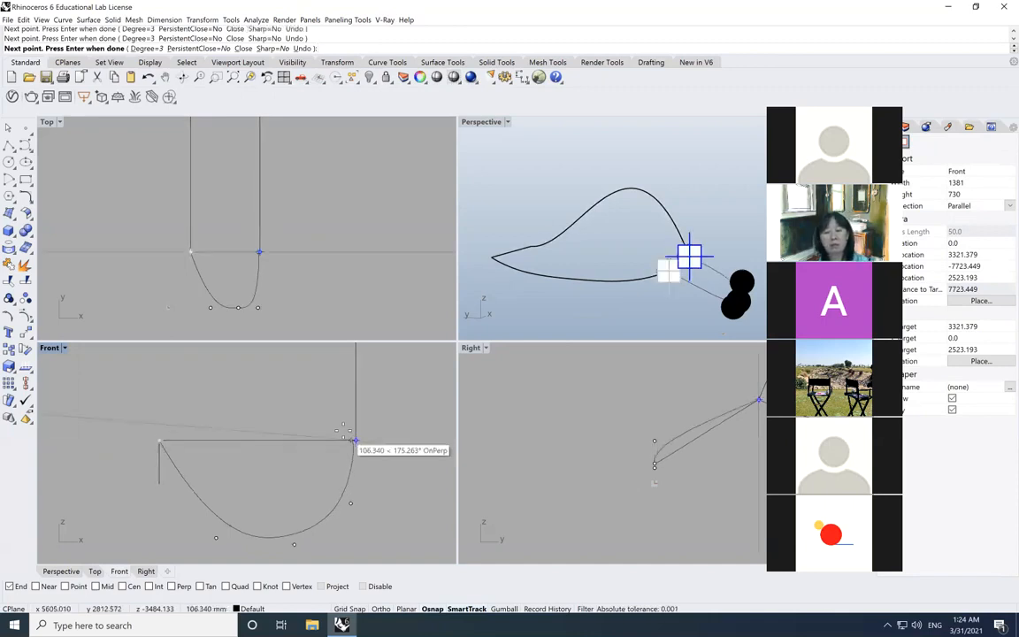
pyautogui.press('Escape')
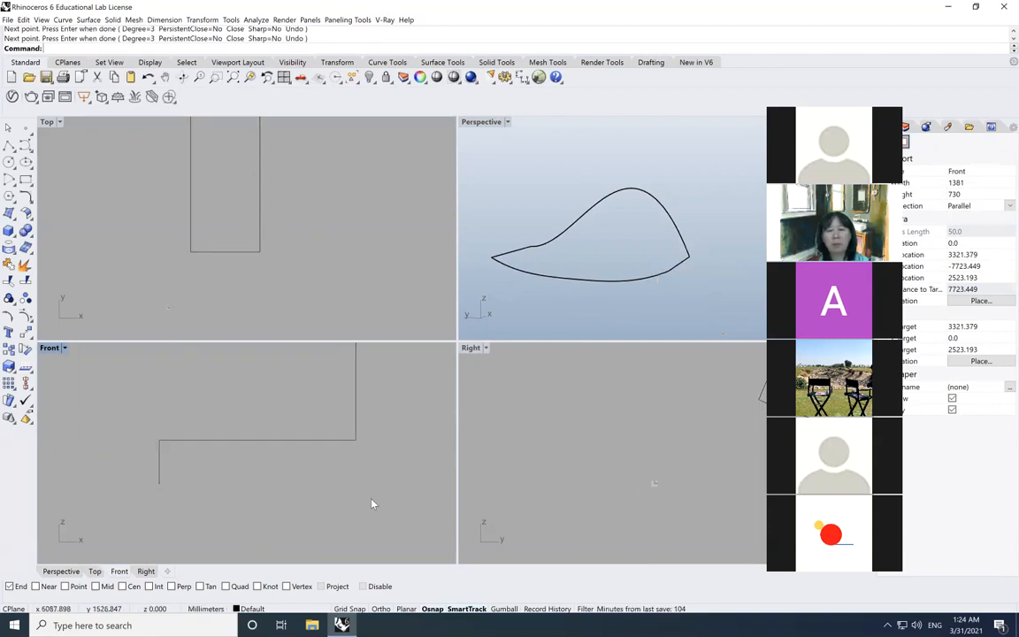
# Explode the closed border curve into its separate edge segments.
pyautogui.click(300, 445)
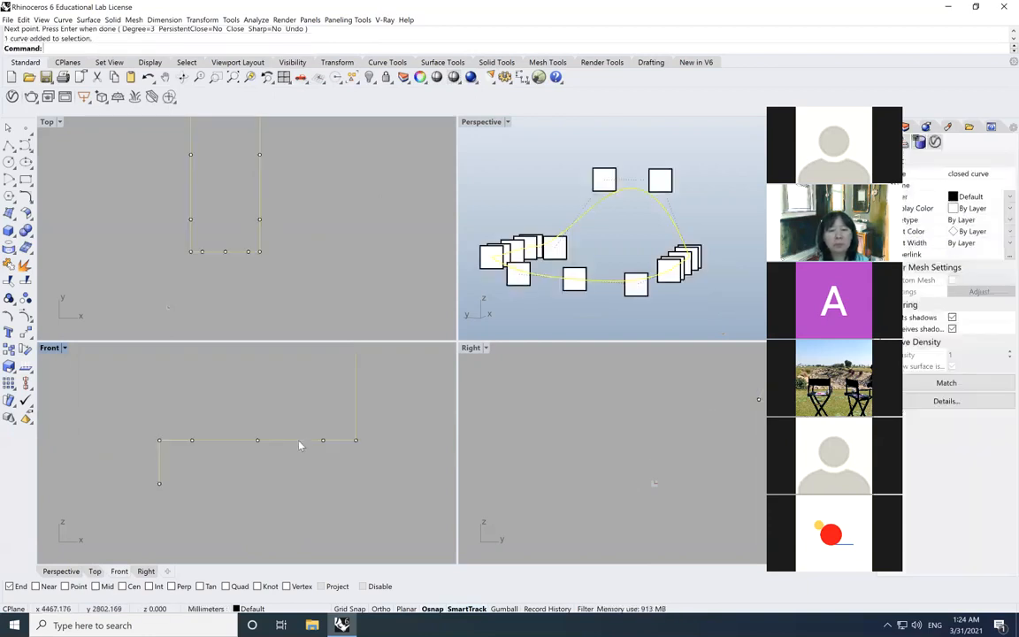
pyautogui.click(25, 265)
pyautogui.press('Escape')
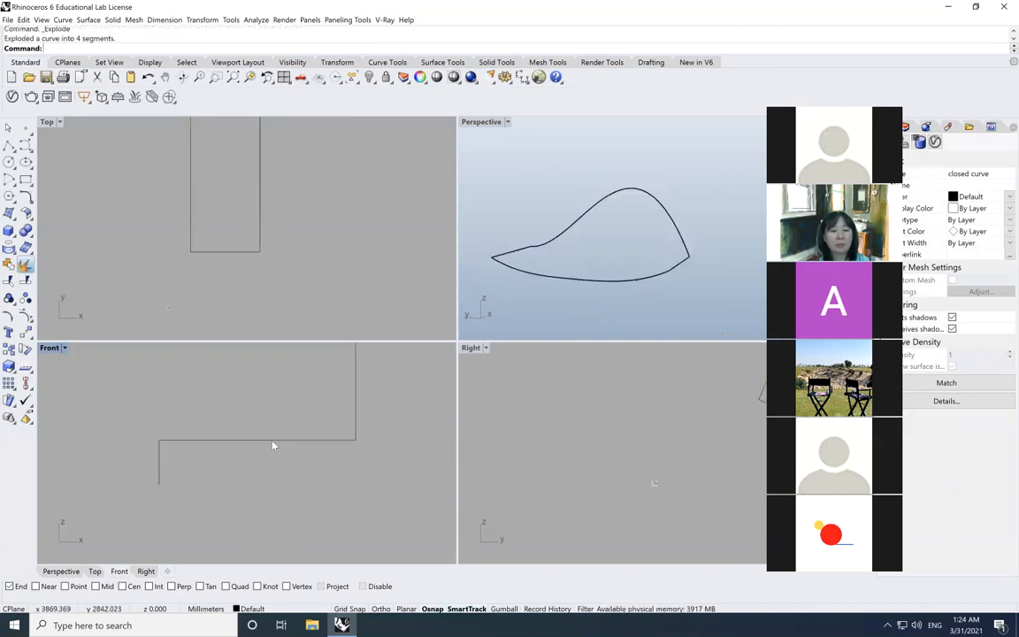
# Pick one of the two overlapping horizontal end segments in the Front view and move it below the rest of the outline.
pyautogui.click(287, 442)
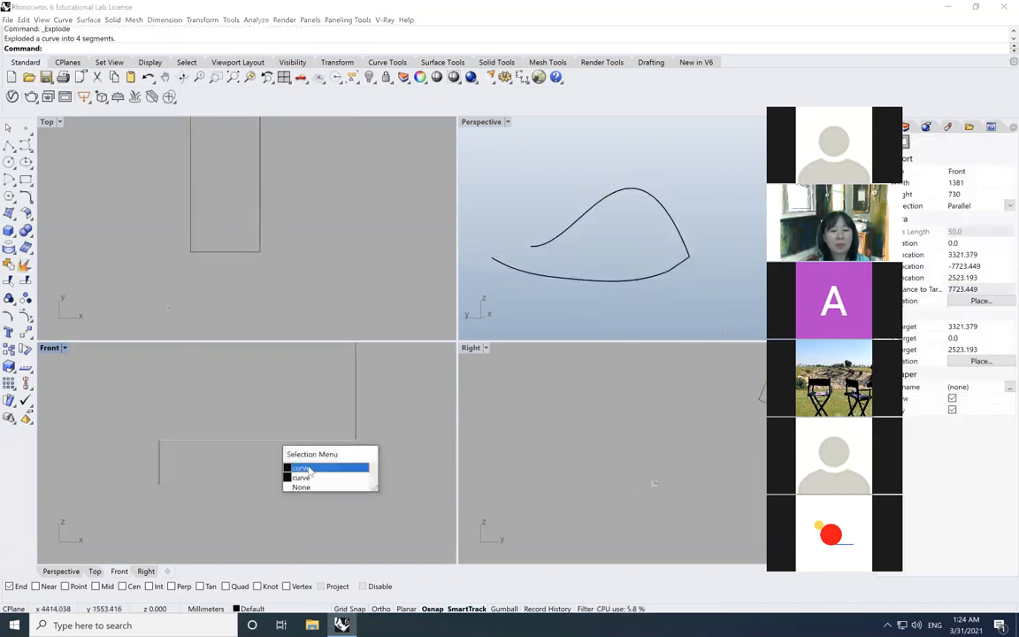
pyautogui.click(301, 467)
pyautogui.moveTo(283, 439); pyautogui.dragTo(317, 503)
pyautogui.click(317, 511)
pyautogui.scroll(-4, 317, 511)
pyautogui.scroll(3, 284, 527)
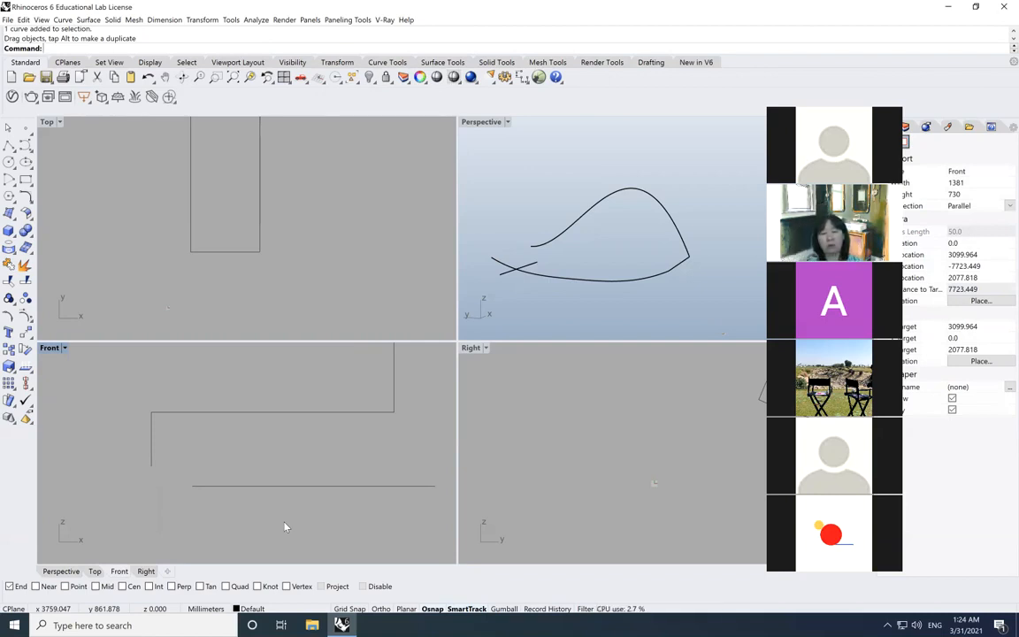
pyautogui.scroll(-8, 265, 509)
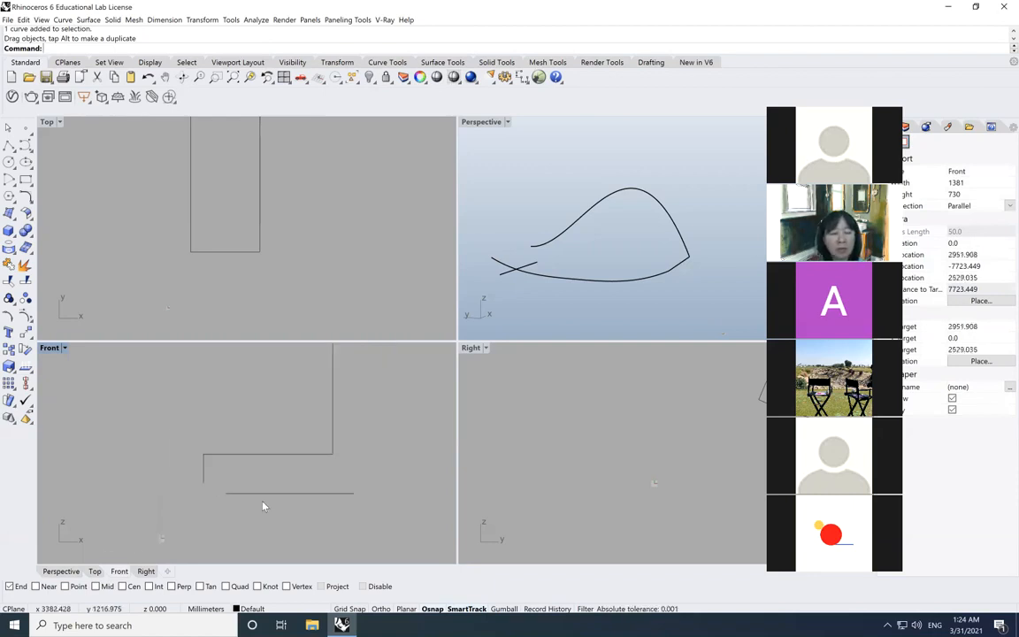
pyautogui.scroll(5, 288, 525)
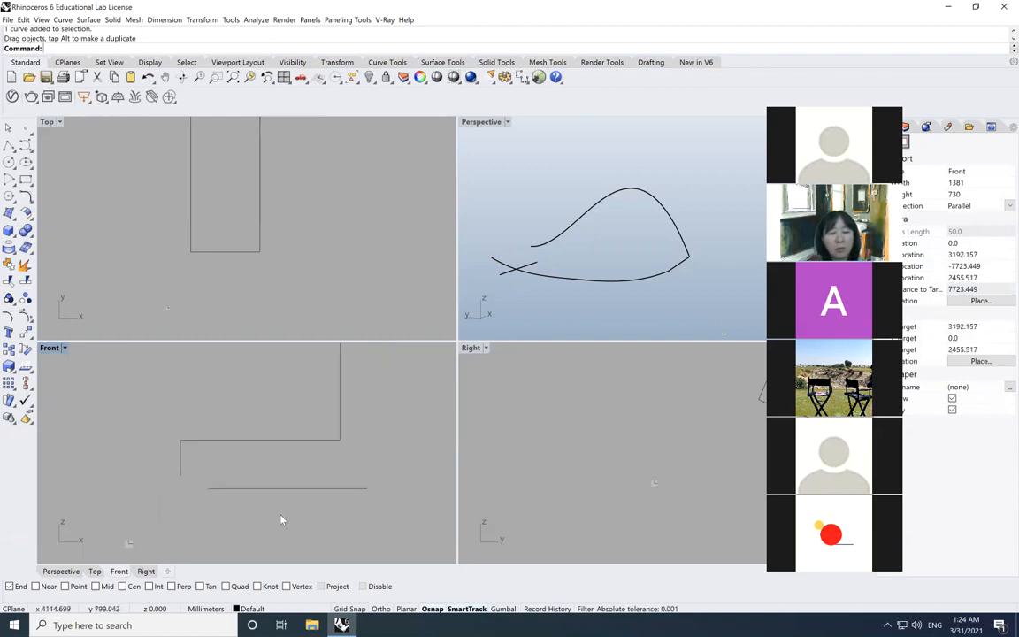
pyautogui.click(25, 144)
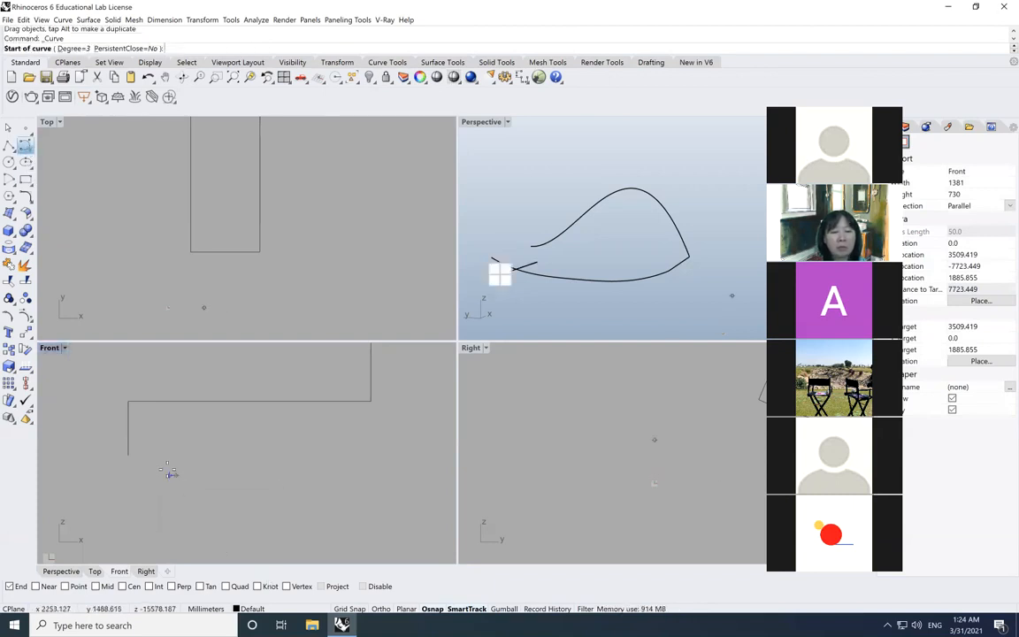
pyautogui.click(172, 475)
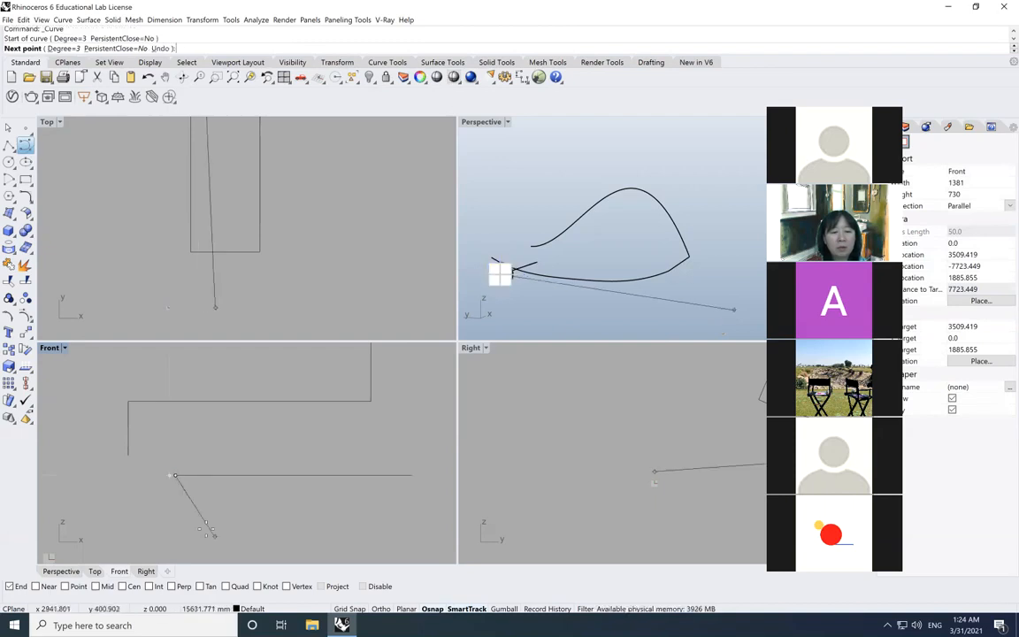
pyautogui.click(217, 547)
pyautogui.click(306, 555)
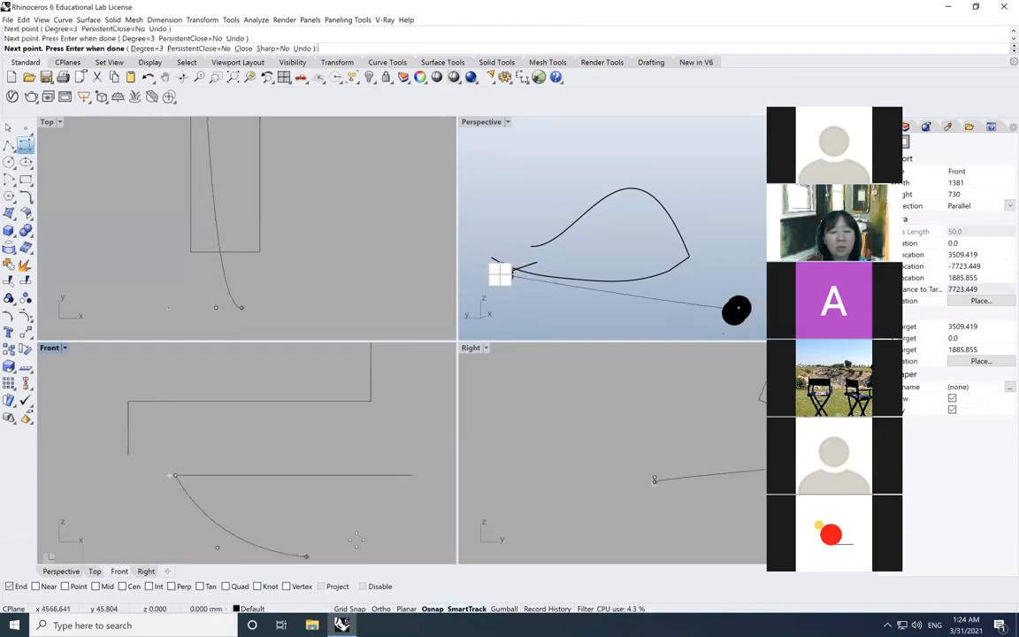
pyautogui.click(387, 534)
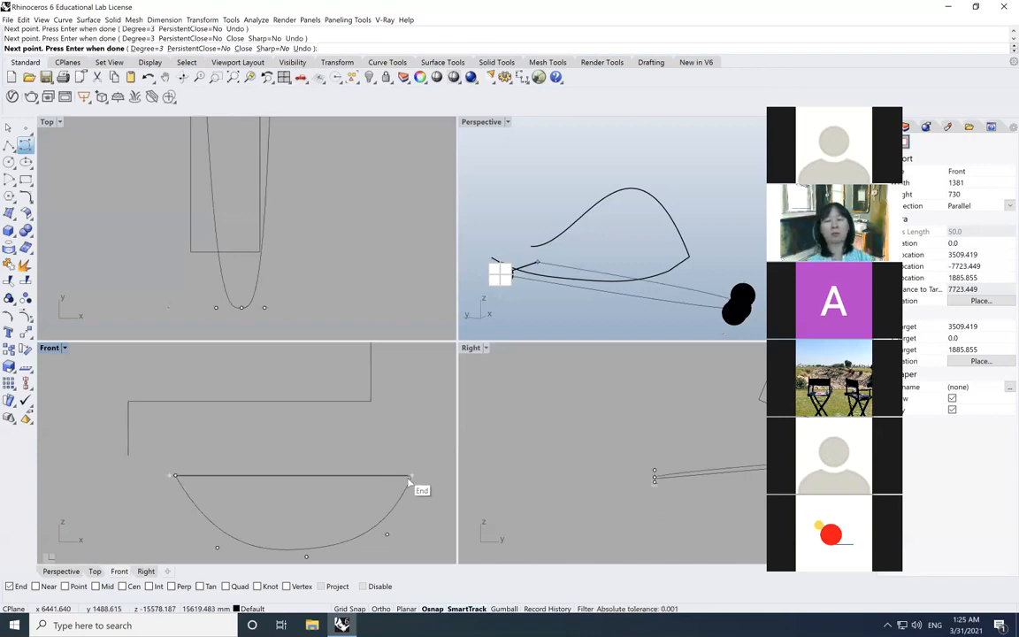
pyautogui.press('Escape')
pyautogui.scroll(-2, 126, 429)
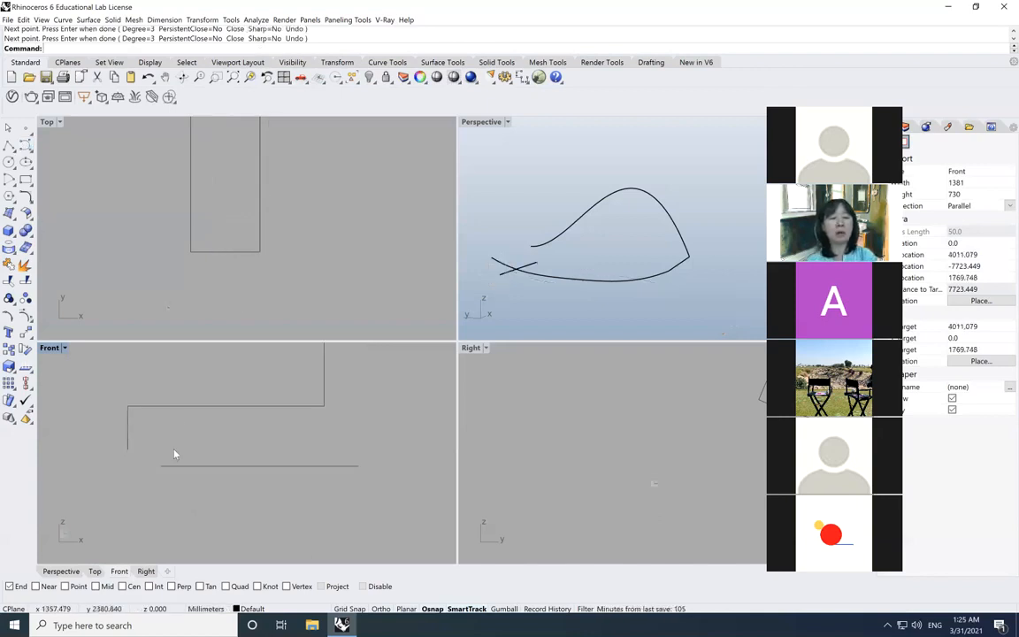
# Draw a degree 3 control-point curve in the Front view, bulging below the moved line and joining its two end points.
pyautogui.click(26, 146)
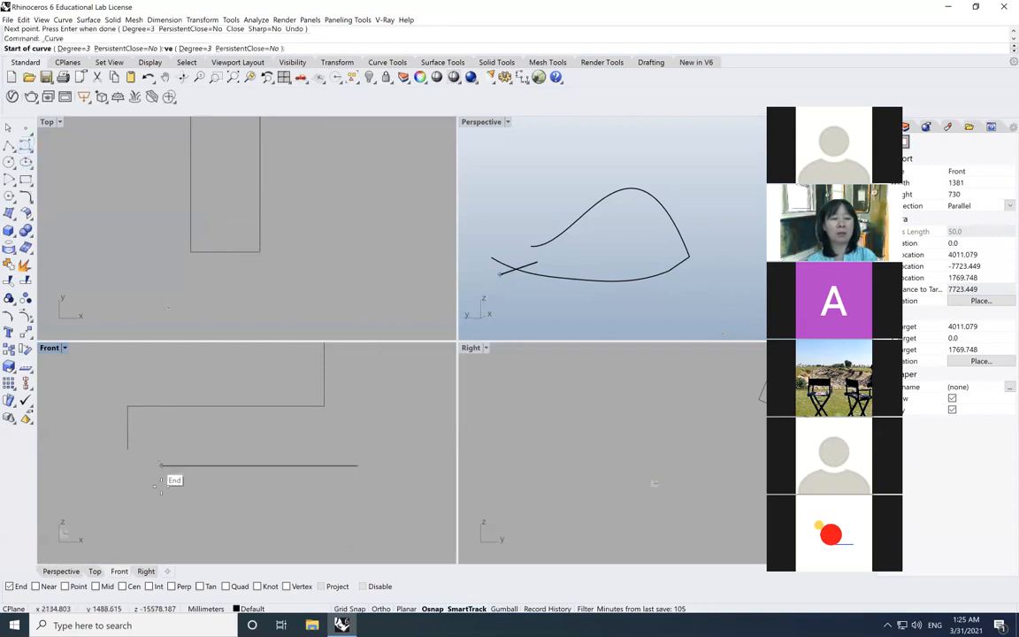
pyautogui.click(162, 467)
pyautogui.click(185, 534)
pyautogui.click(279, 550)
pyautogui.click(329, 524)
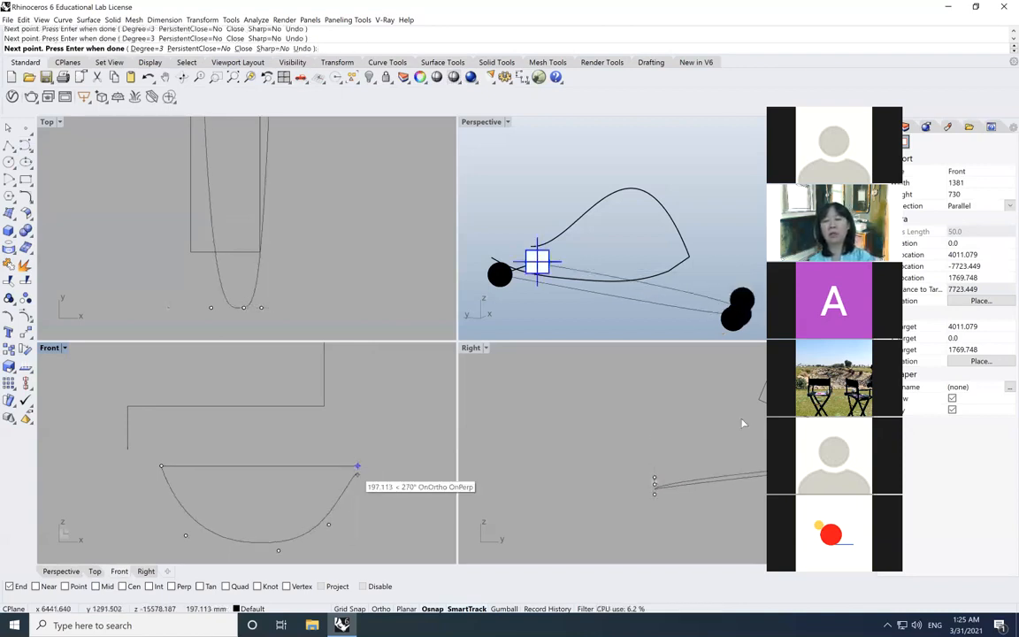
pyautogui.click(358, 466)
pyautogui.press('Return')
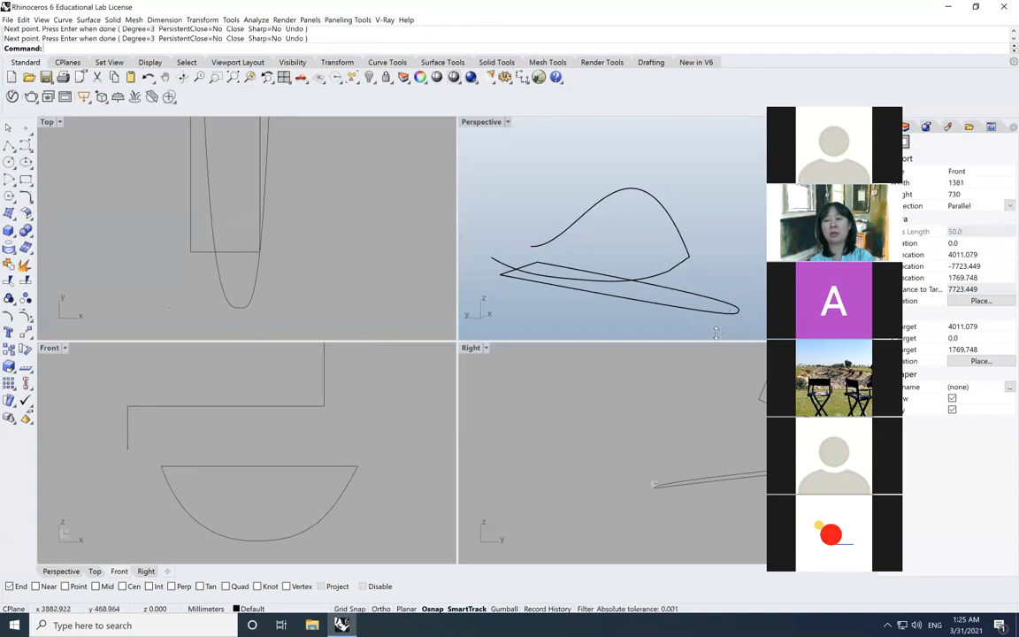
# Flatten the bulging curve with SetPt, aligning only its world Y coordinates and placing the points in the Front view.
pyautogui.click(731, 314)
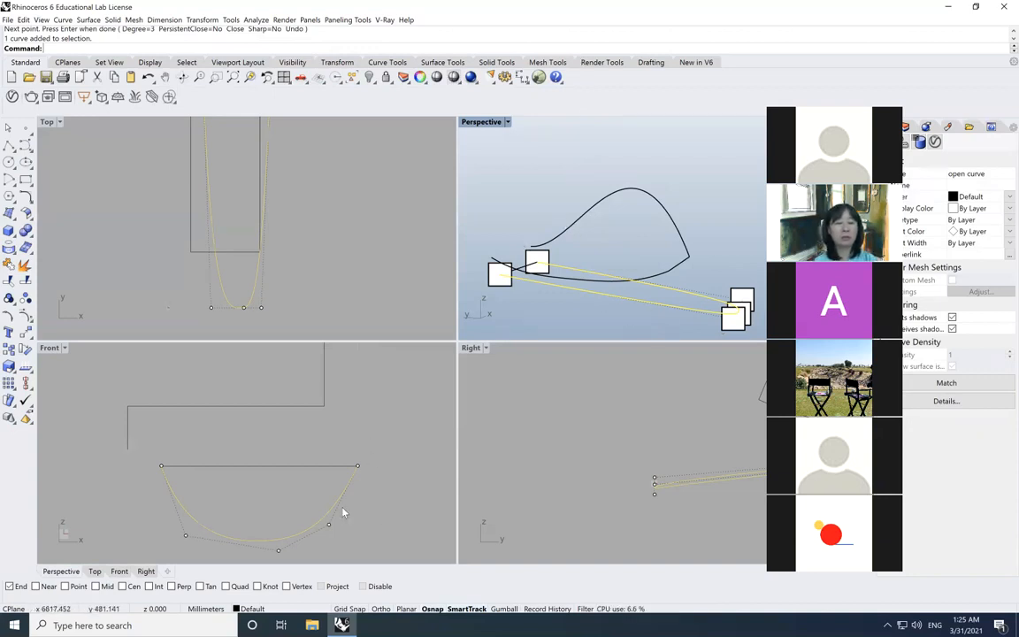
pyautogui.write('etPt')
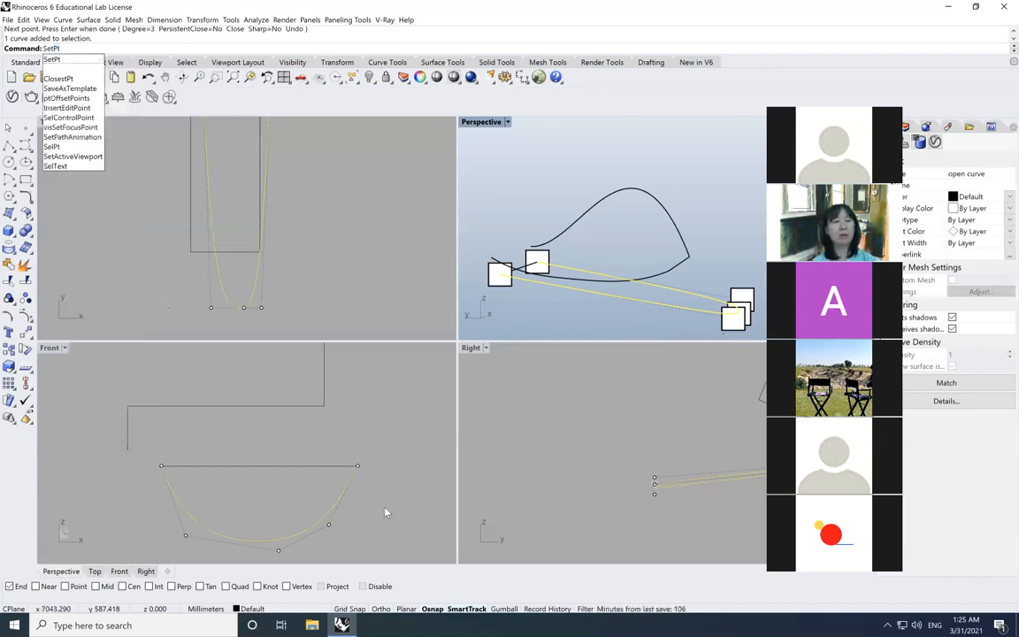
pyautogui.press('Return')
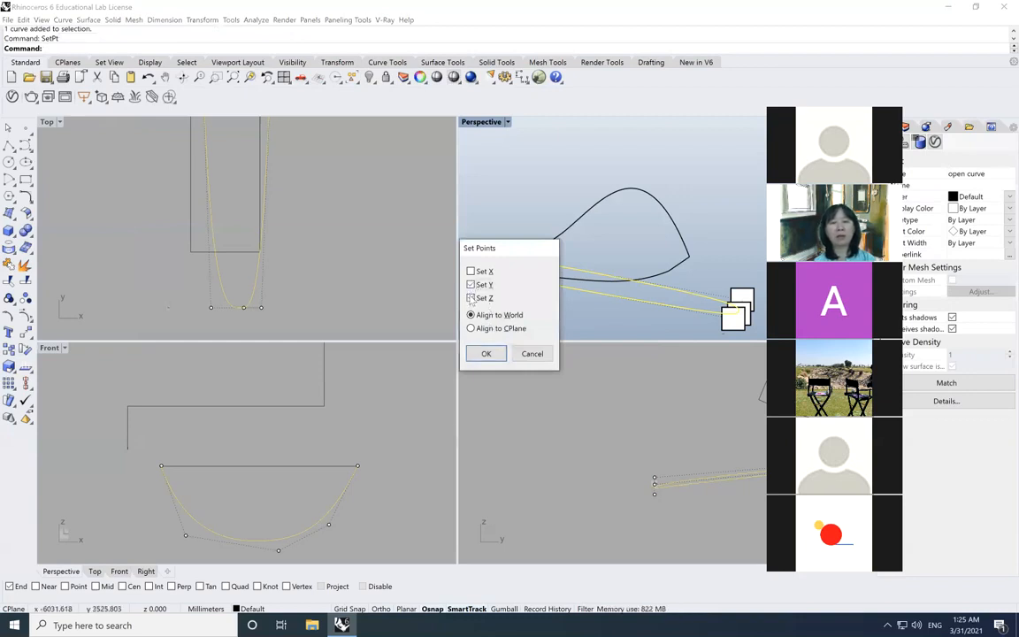
pyautogui.click(486, 355)
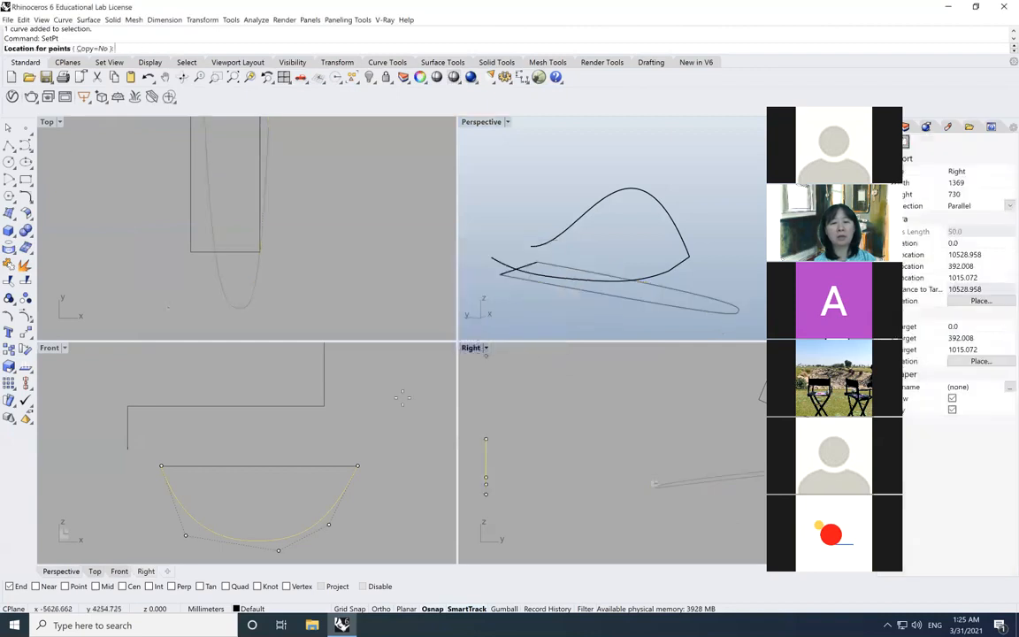
pyautogui.click(351, 430)
pyautogui.click(347, 432)
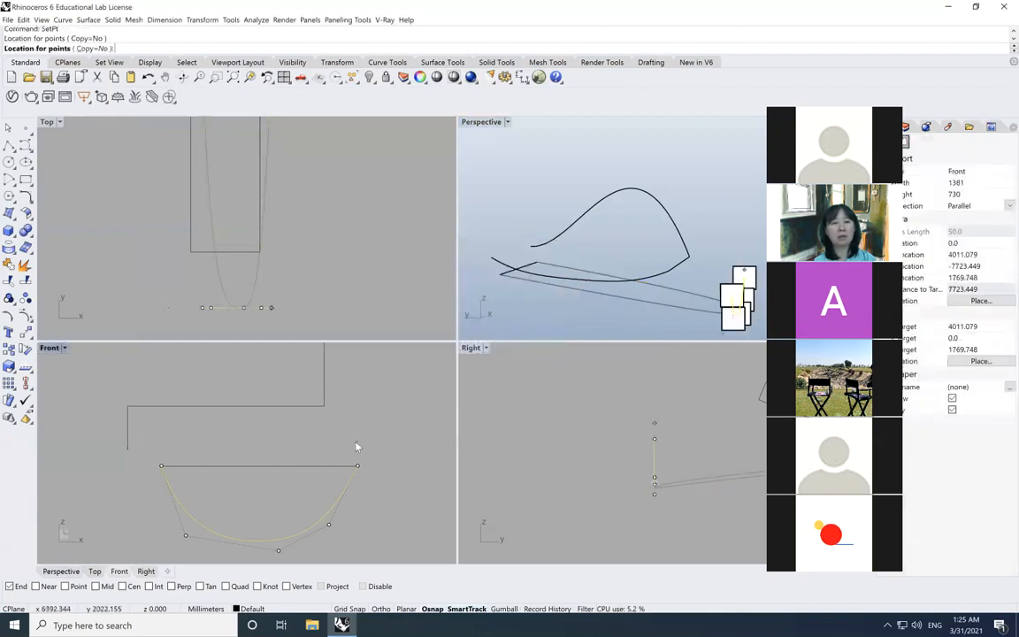
pyautogui.click(386, 480)
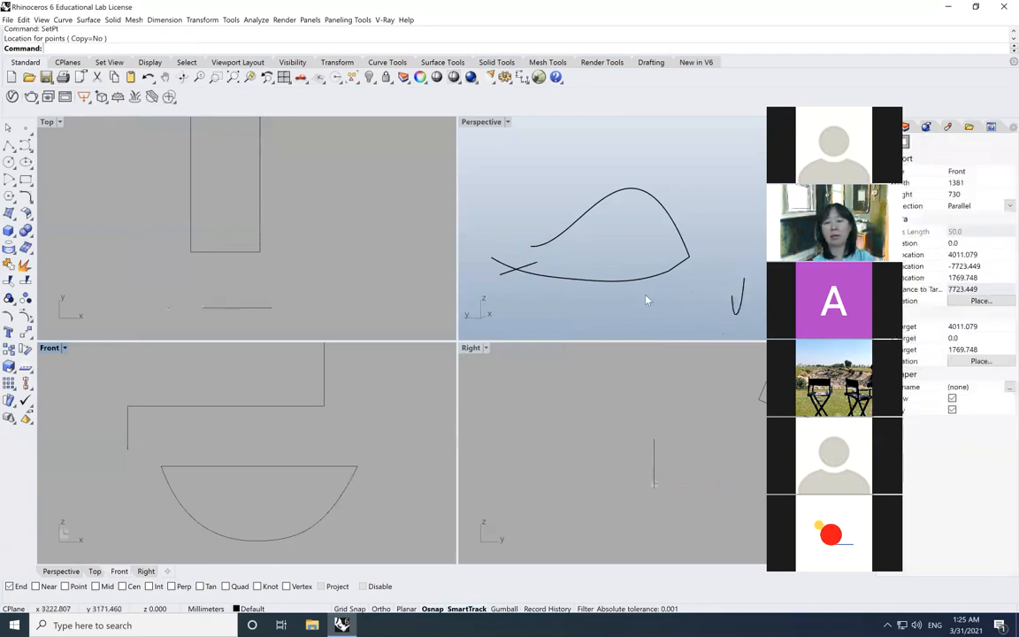
# Orbit the Perspective view around to the loose straight segment and the side curves' open ends, and maximize that viewport.
pyautogui.click(516, 266)
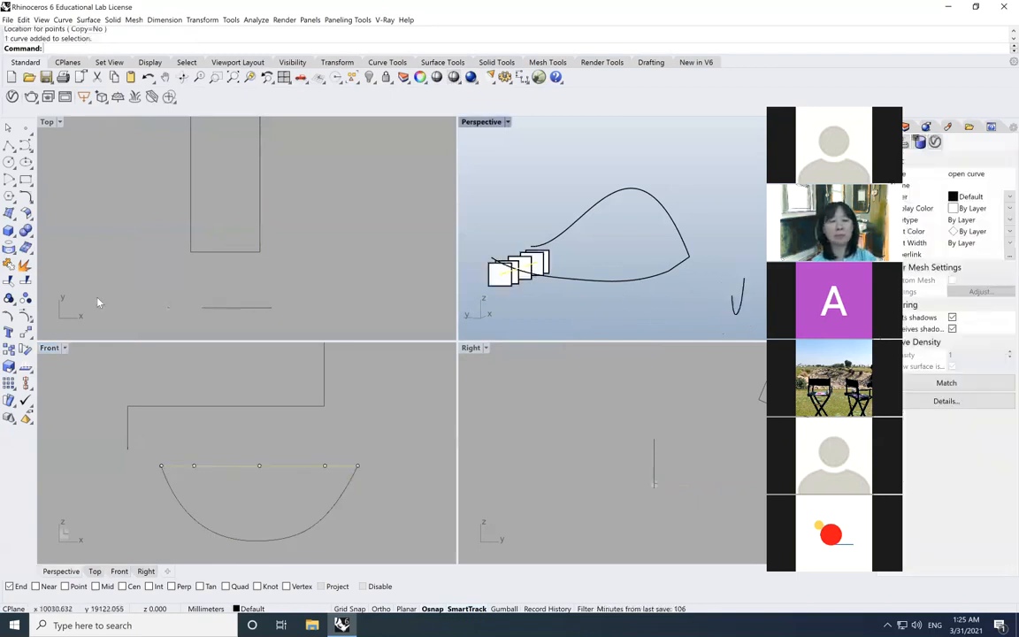
pyautogui.click(25, 332)
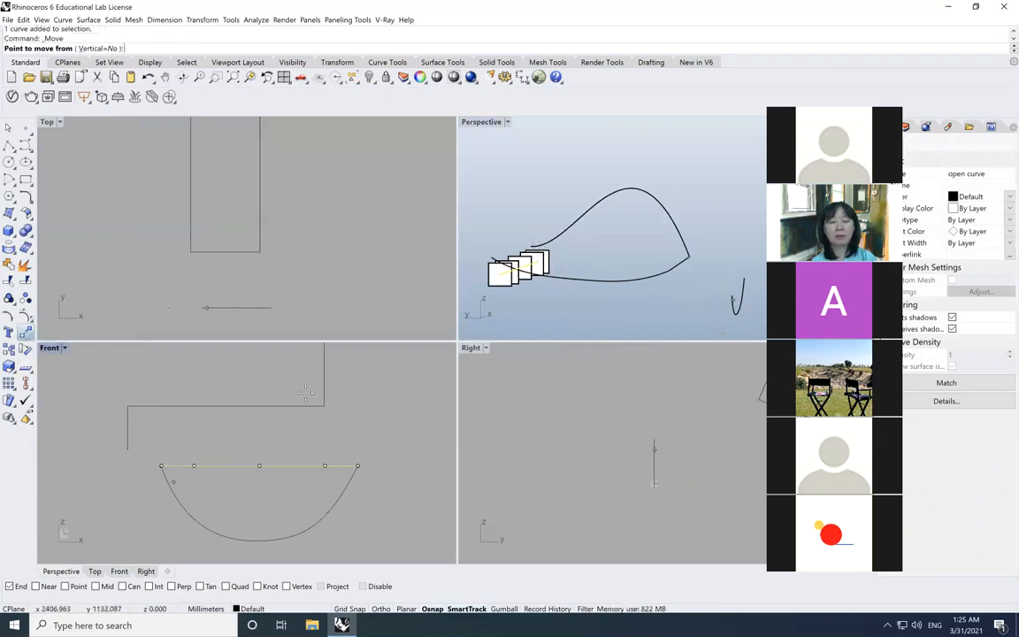
pyautogui.click(183, 77)
pyautogui.moveTo(510, 187); pyautogui.dragTo(616, 218)
pyautogui.click(166, 78)
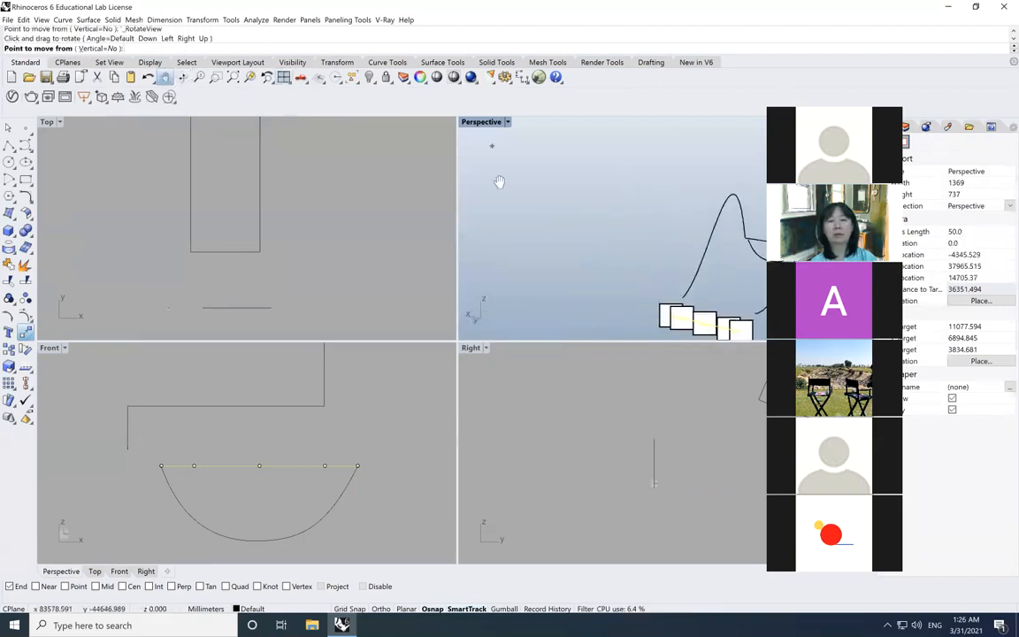
pyautogui.moveTo(569, 191); pyautogui.dragTo(503, 198)
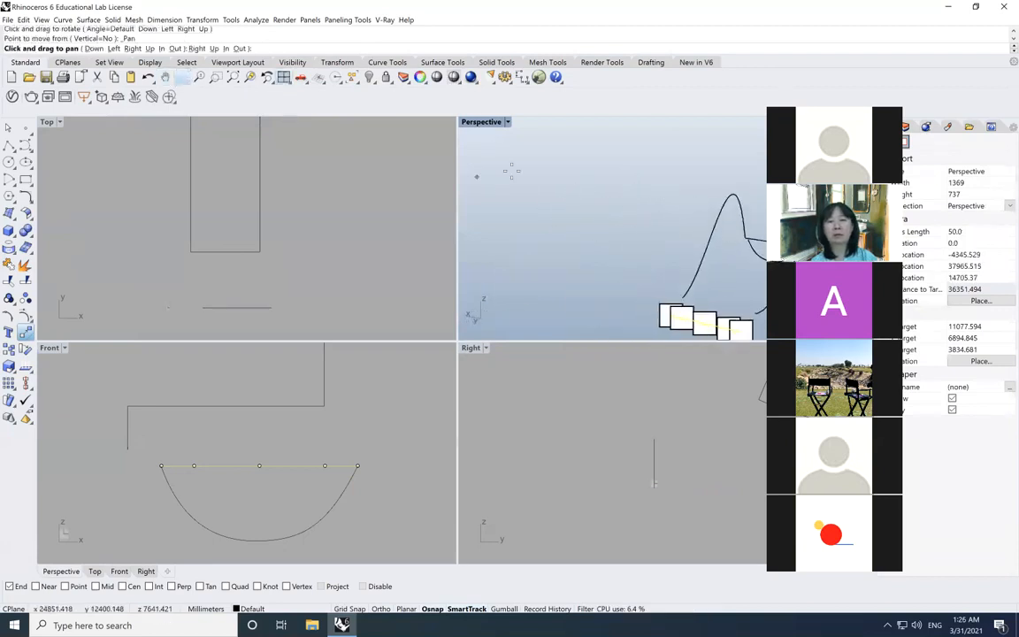
pyautogui.doubleClick(483, 123)
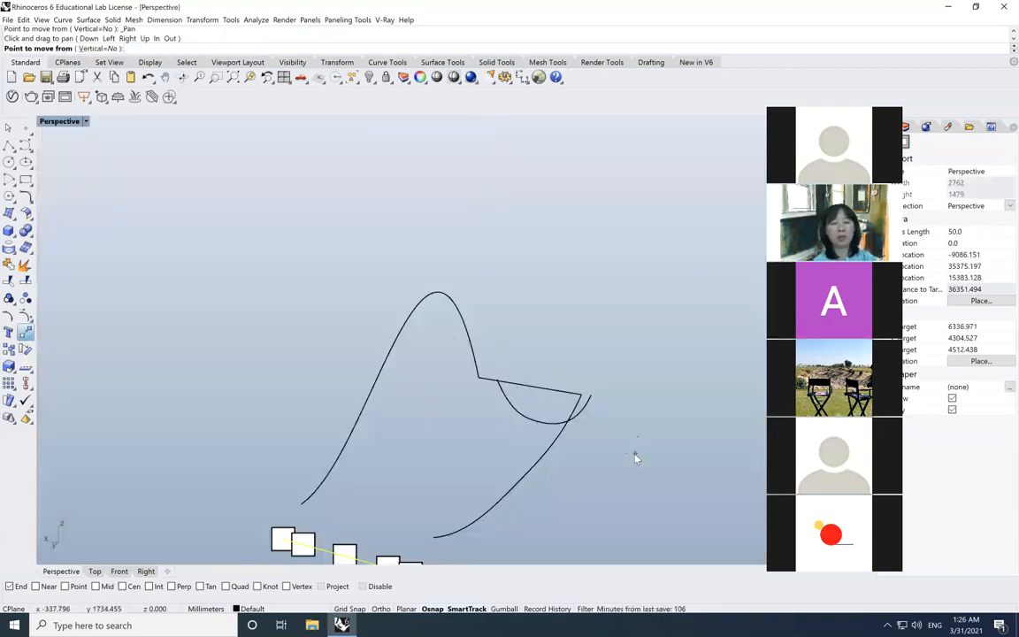
pyautogui.press('Escape')
pyautogui.press('Escape')
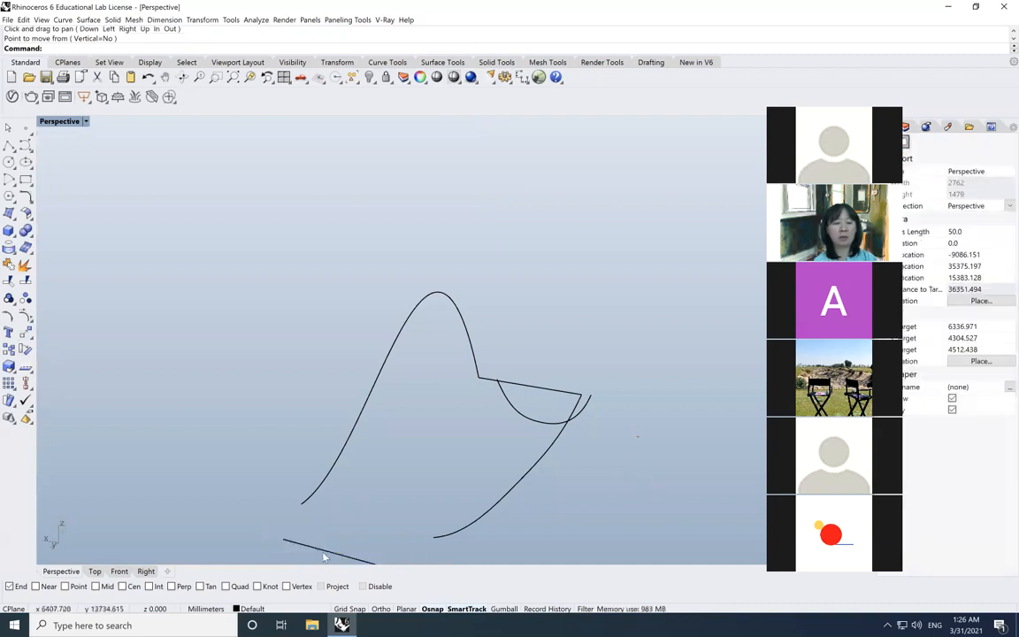
# Move the loose straight segment by its endpoint to the open end of the high-arched side curve, bridging both side curves.
pyautogui.click(324, 555)
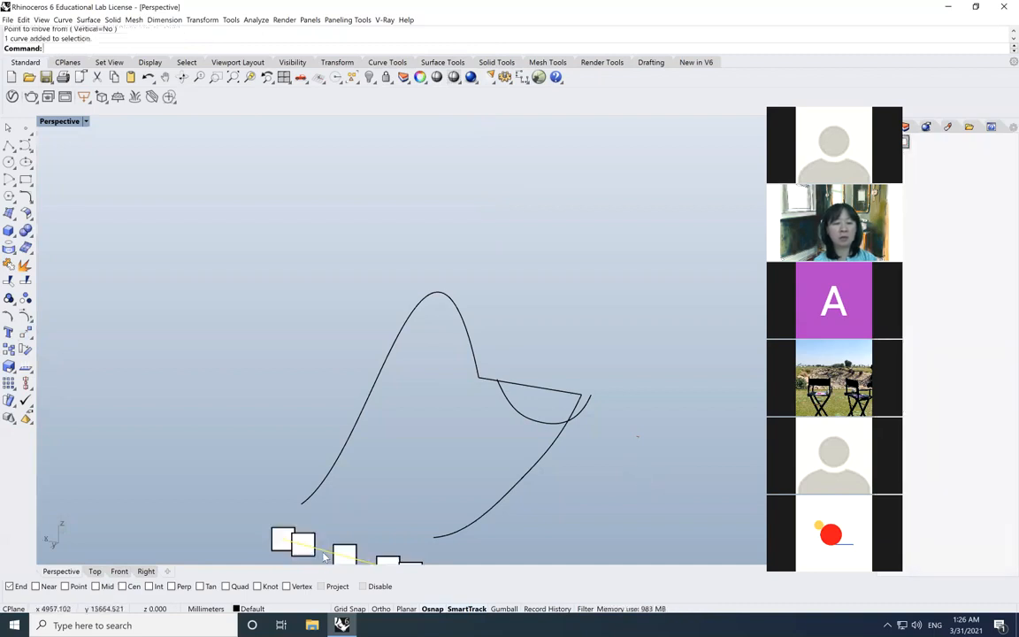
pyautogui.click(25, 333)
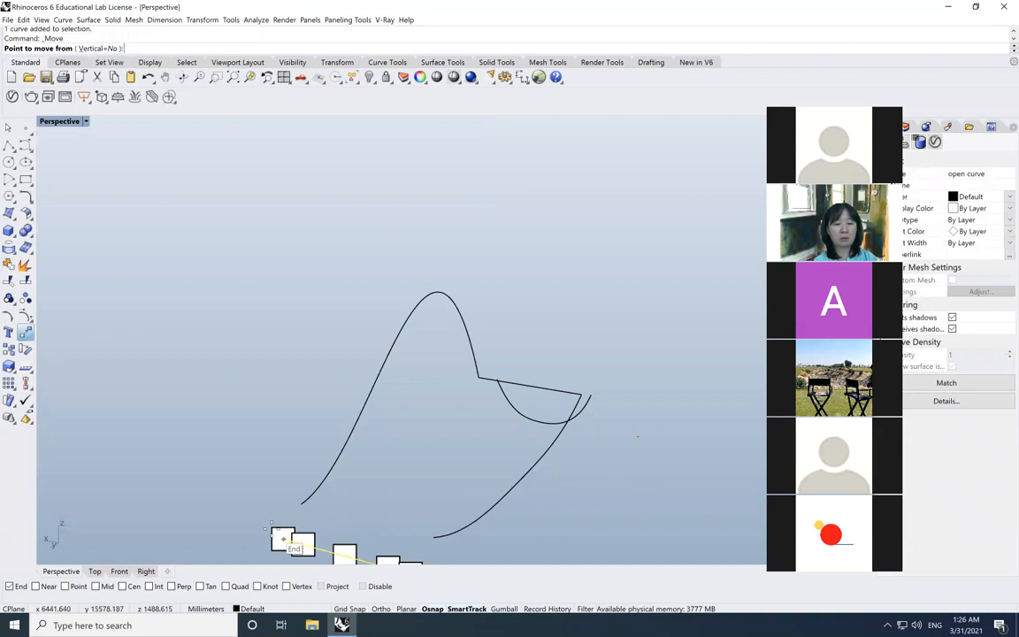
pyautogui.click(283, 508)
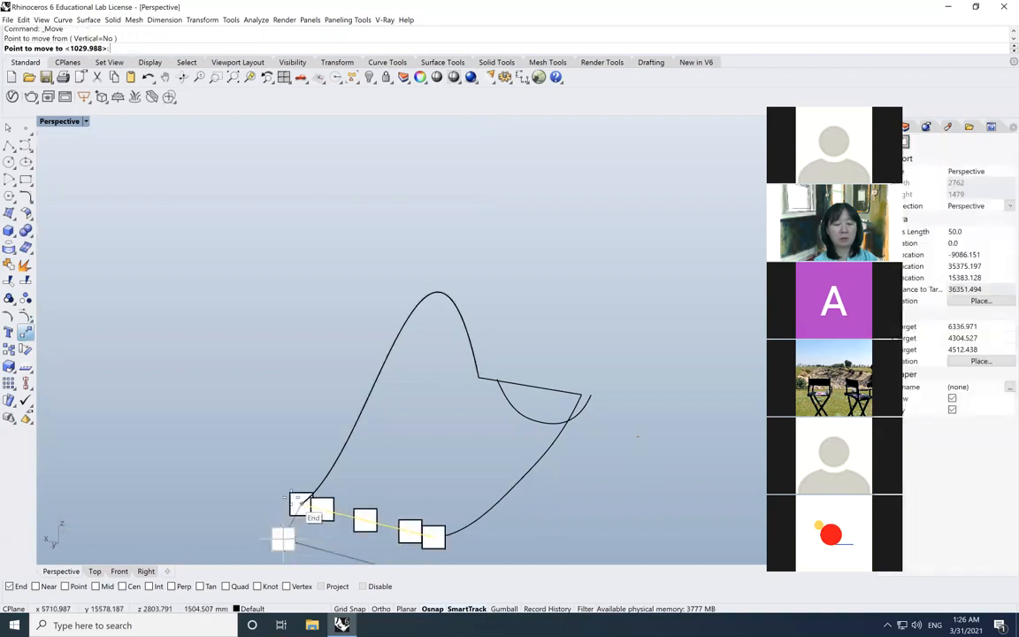
pyautogui.click(299, 500)
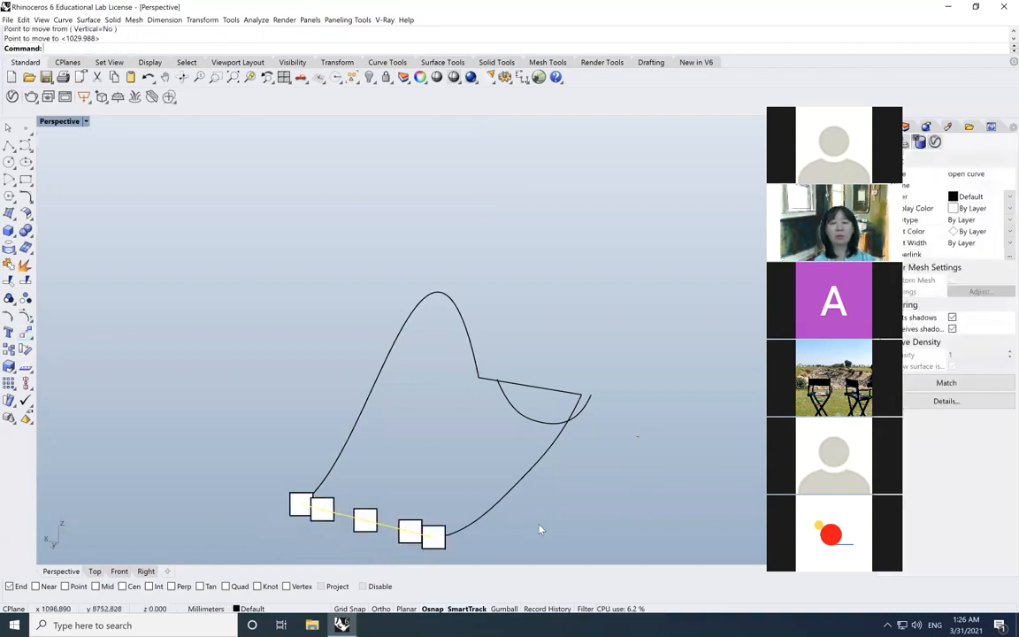
pyautogui.click(540, 530)
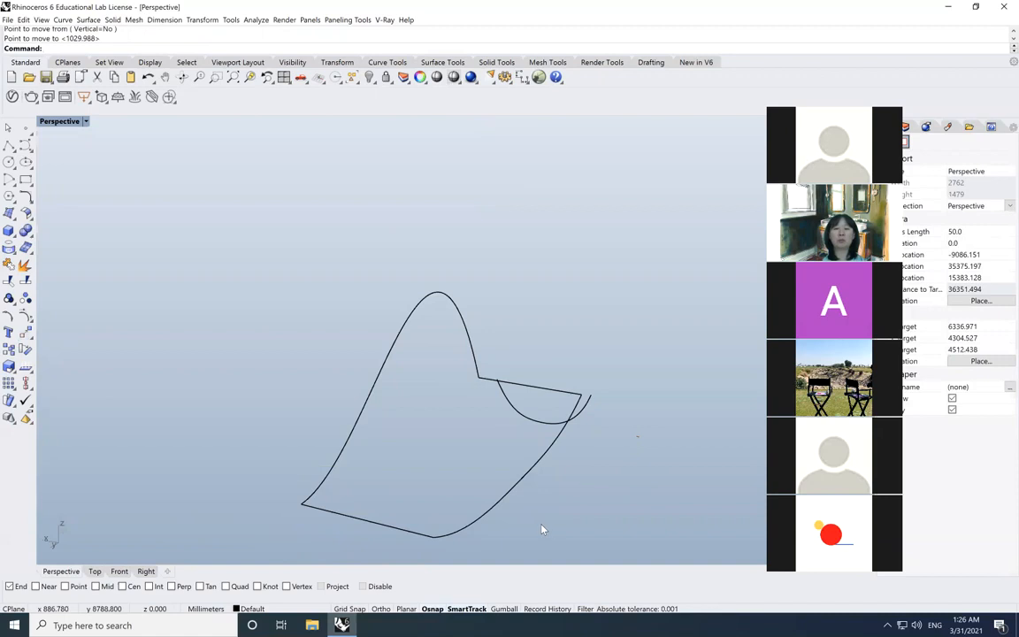
# Move the flattened bulging curve by its endpoint to the corner of the opposite straight end edge, so it spans that edge.
pyautogui.click(584, 409)
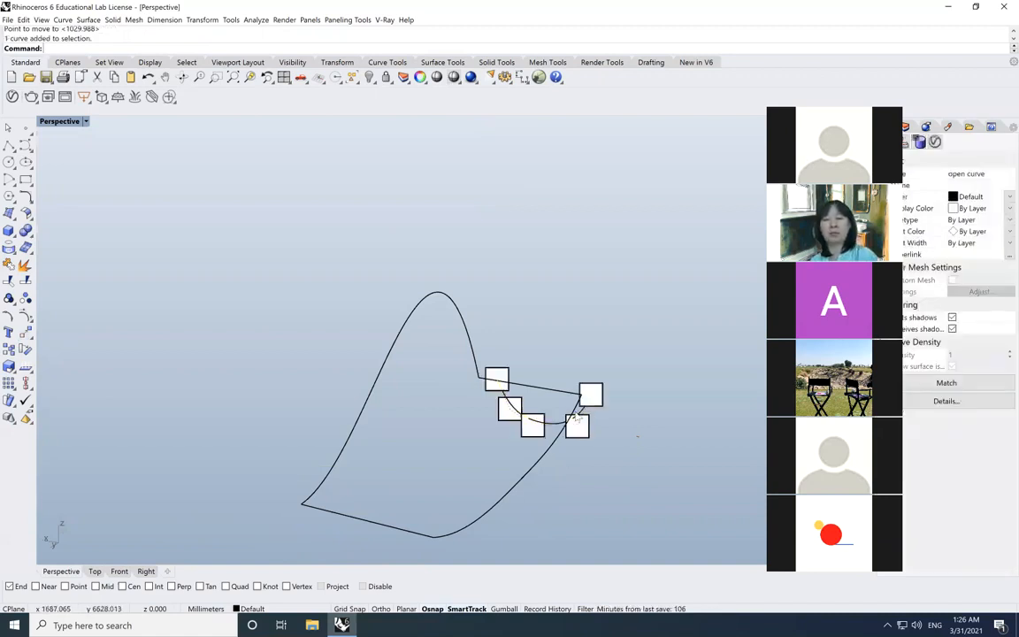
pyautogui.click(575, 429)
pyautogui.click(585, 413)
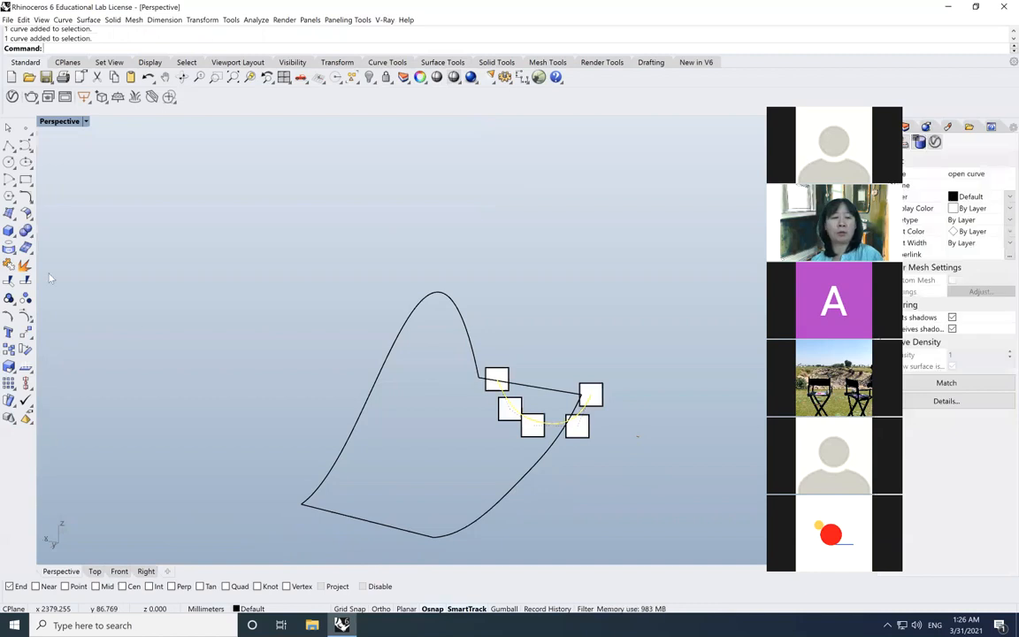
pyautogui.click(25, 332)
pyautogui.click(584, 389)
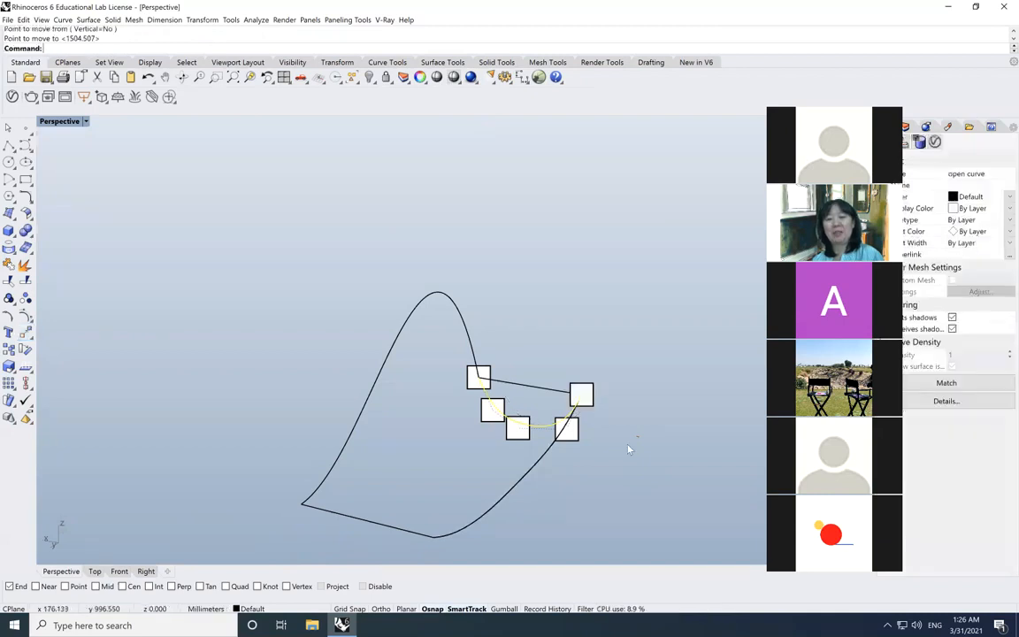
pyautogui.click(581, 395)
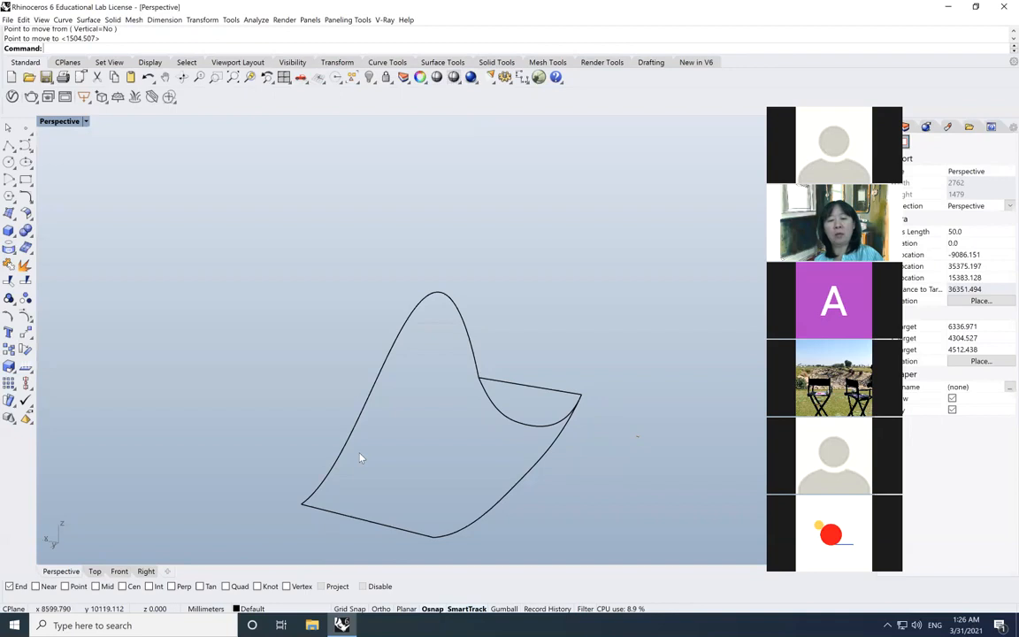
pyautogui.click(534, 472)
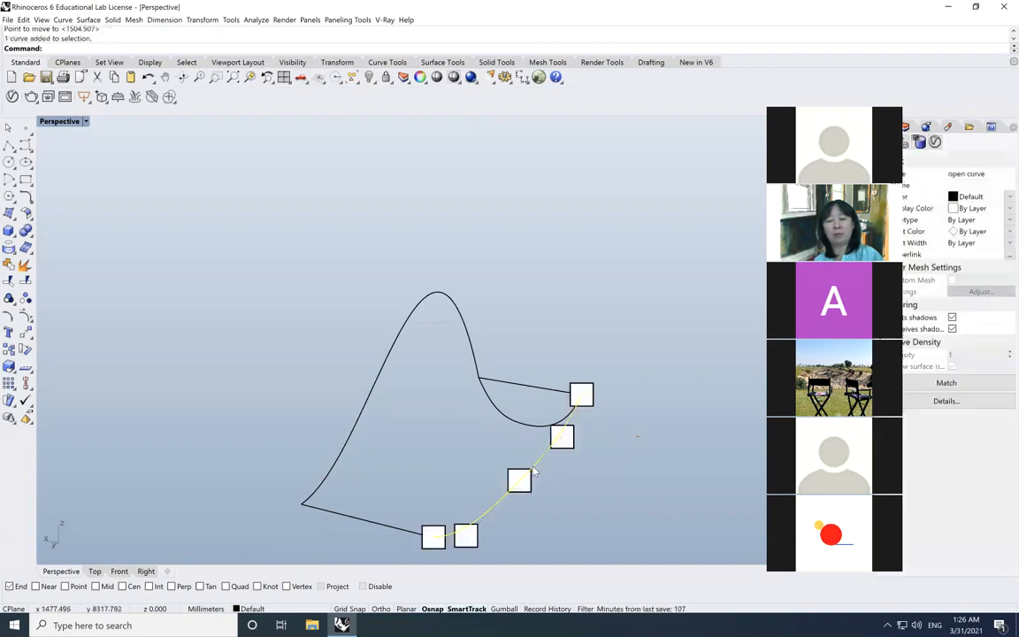
pyautogui.click(378, 381)
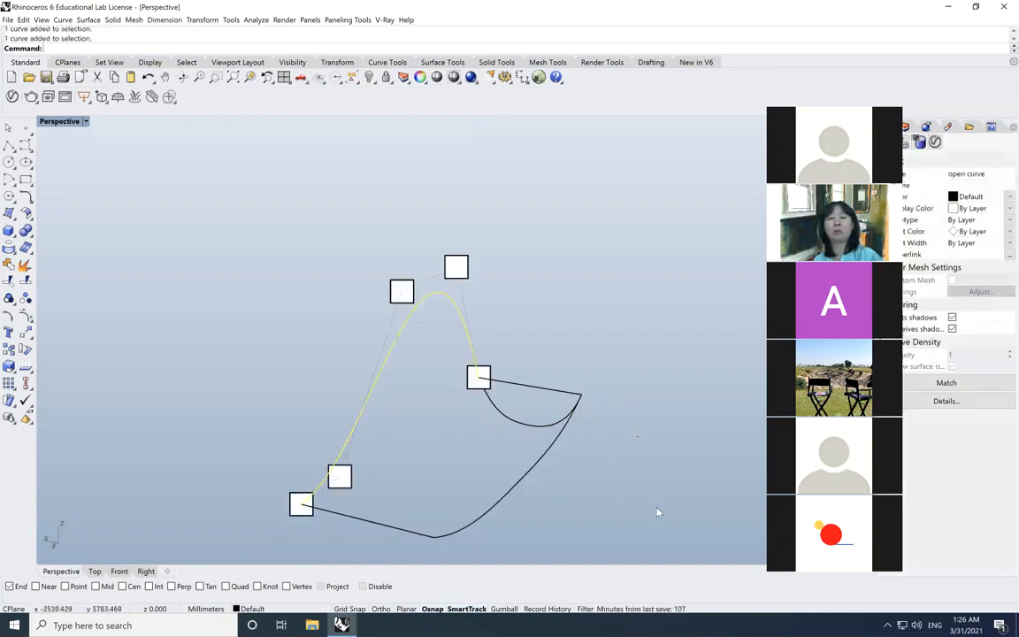
pyautogui.click(658, 507)
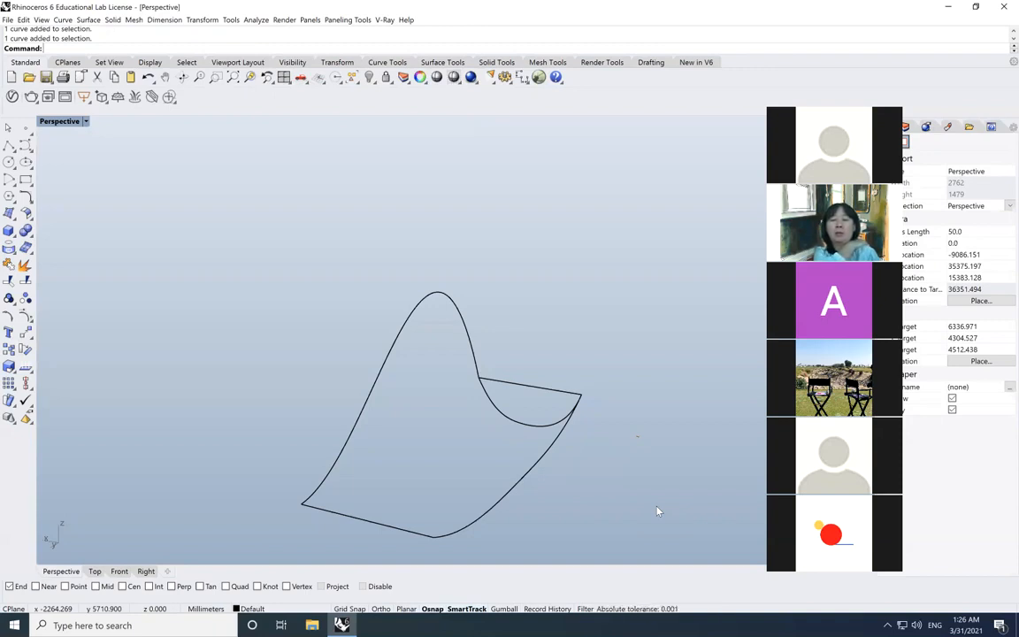
# Create a Sweep2 surface using the two long side curves as rails and the bulging curve as cross section, leaving cross sections unchanged.
pyautogui.scroll(-3, 657, 512)
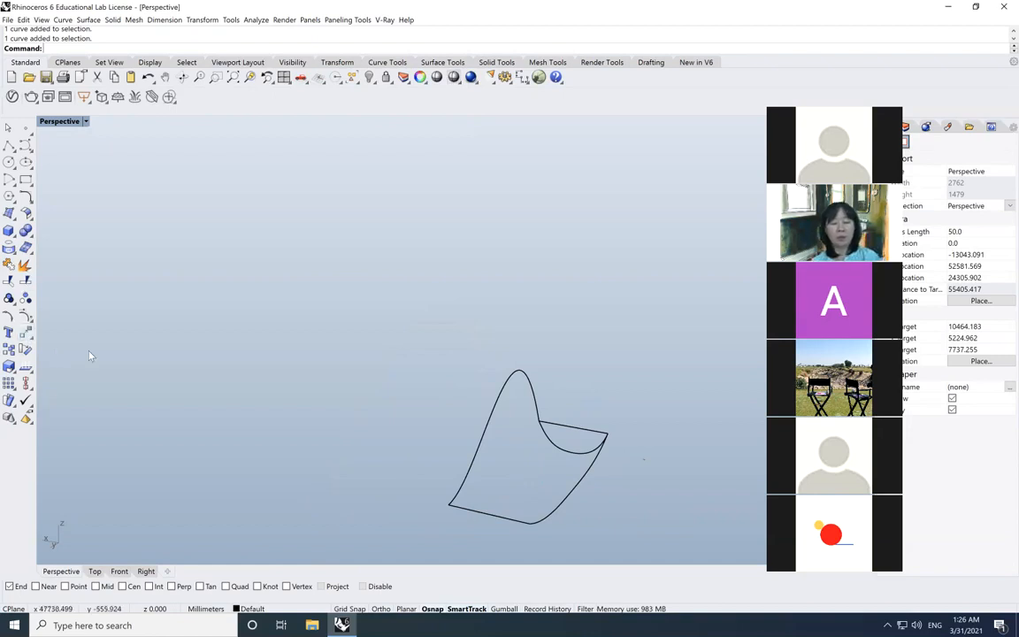
pyautogui.write('sw')
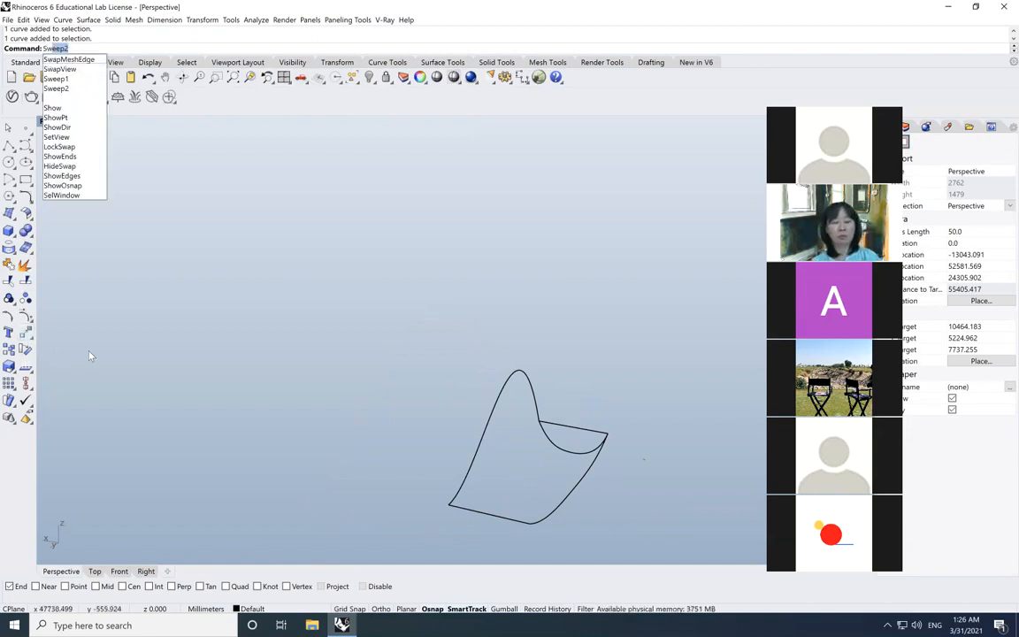
pyautogui.press('Return')
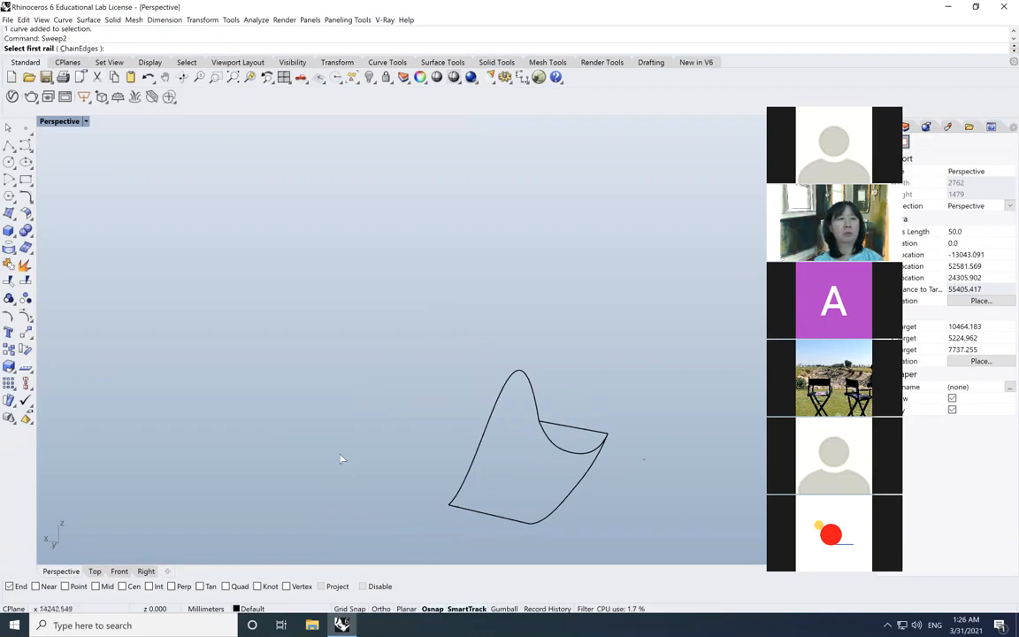
pyautogui.click(567, 498)
pyautogui.click(484, 439)
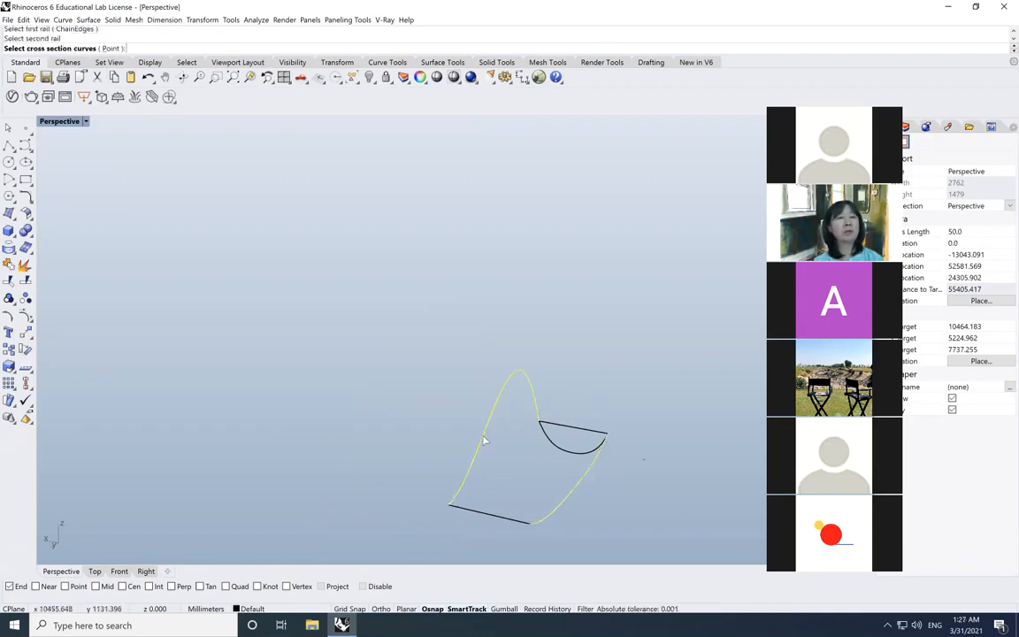
pyautogui.click(563, 450)
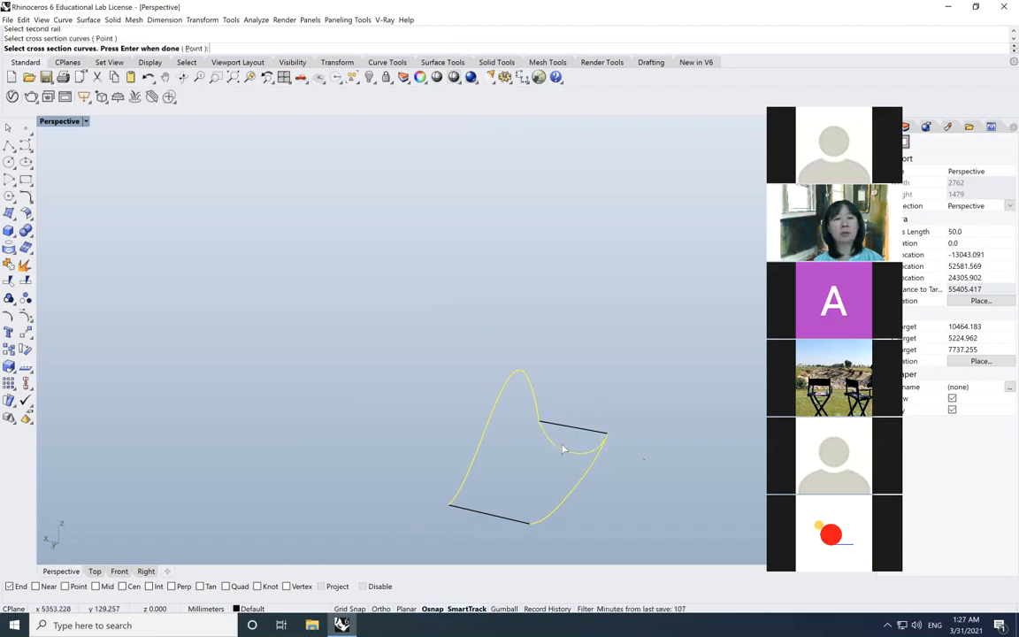
pyautogui.press('Return')
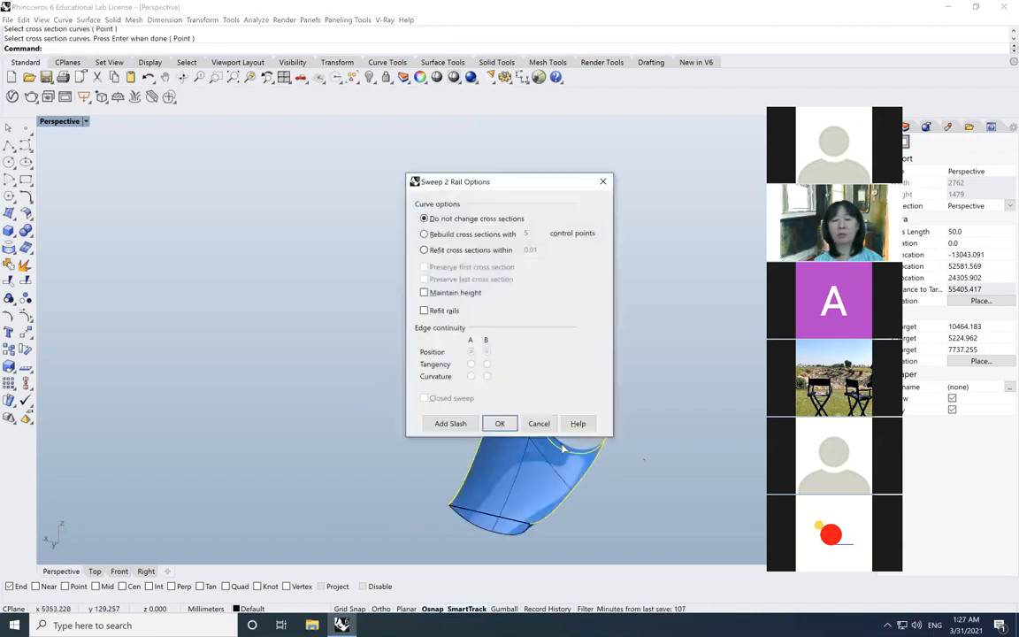
pyautogui.click(498, 426)
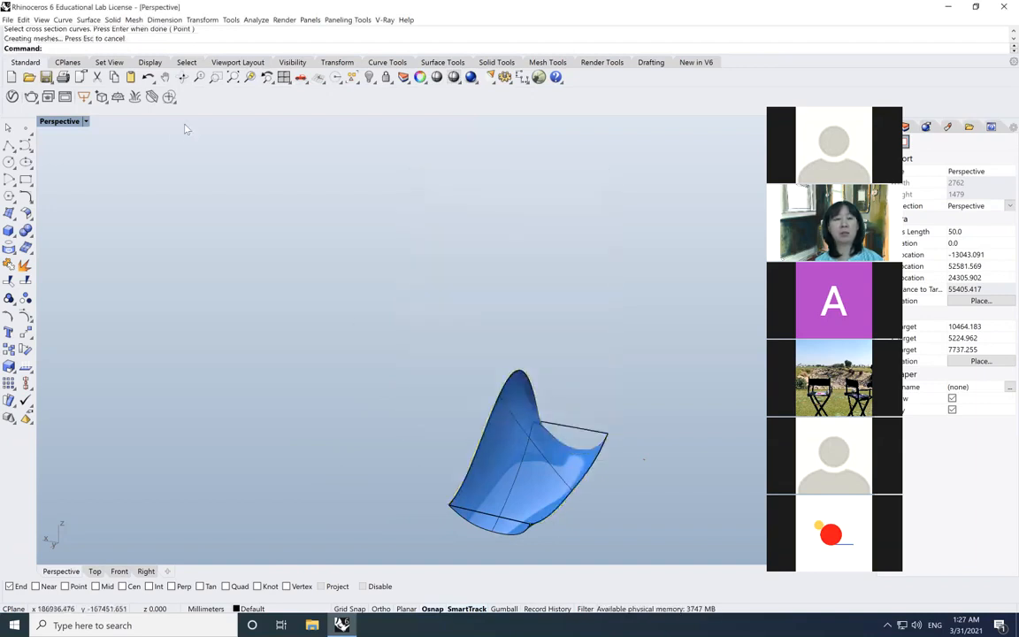
# Orbit around the two-rail swept surface to inspect it, and delete the surface.
pyautogui.click(182, 77)
pyautogui.moveTo(458, 387); pyautogui.dragTo(403, 396)
pyautogui.click(386, 451)
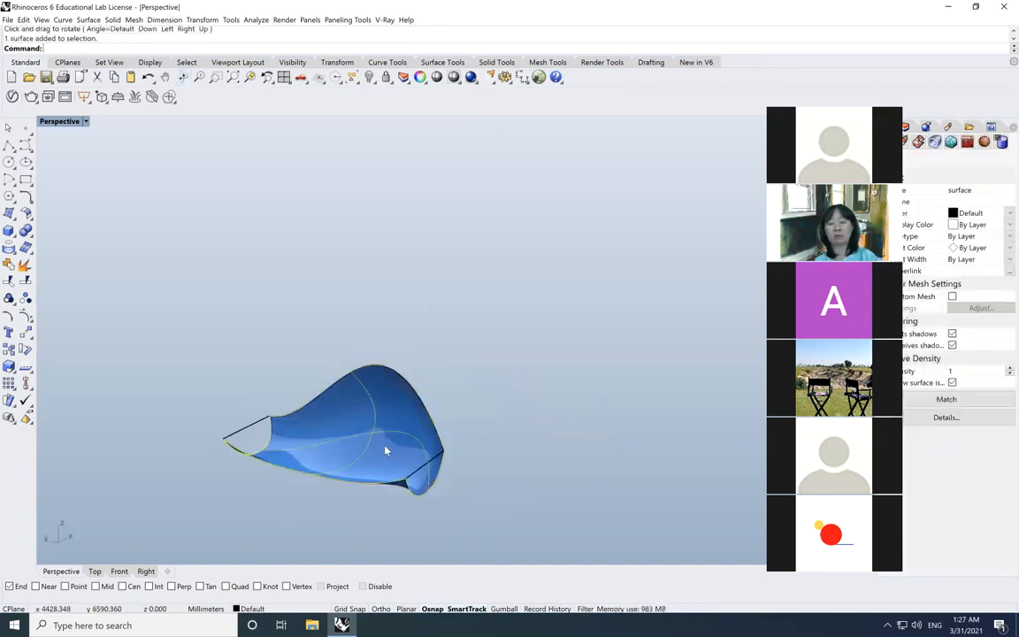
pyautogui.press('Delete')
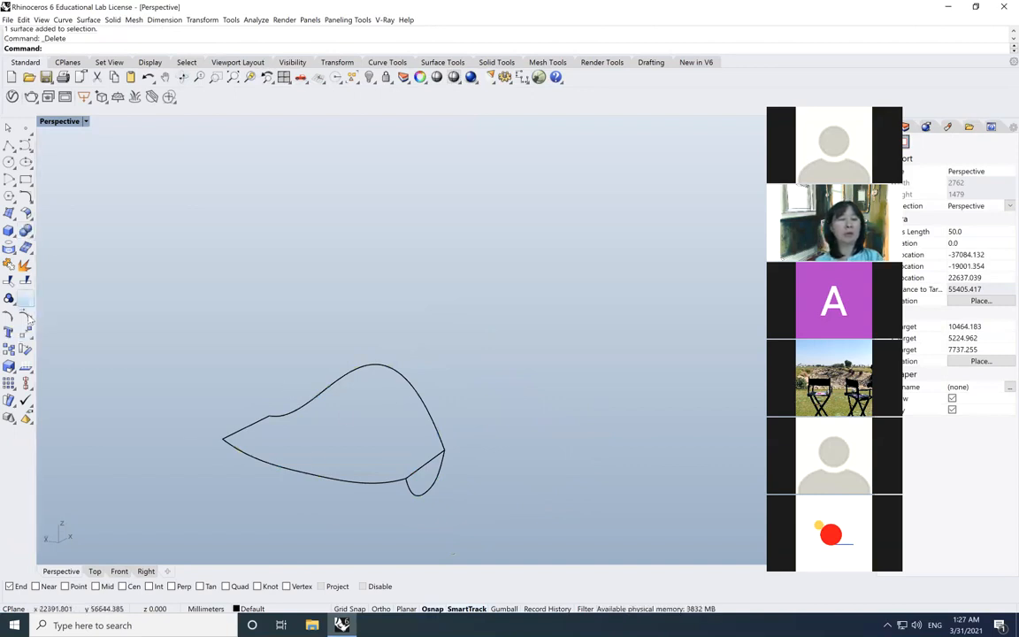
# Create a Sweep1 surface along the low side curve with the bulging end curve as cross section, using Freeform style and unchanged cross sections.
pyautogui.write('Sweep1')
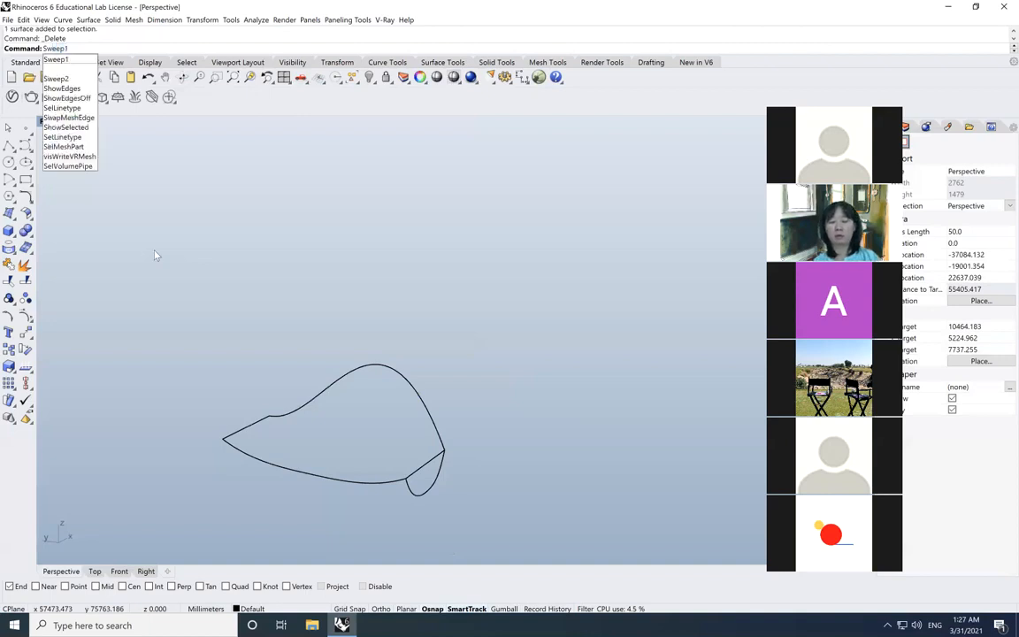
pyautogui.press('Return')
pyautogui.moveTo(355, 462); pyautogui.dragTo(353, 460, button='right')
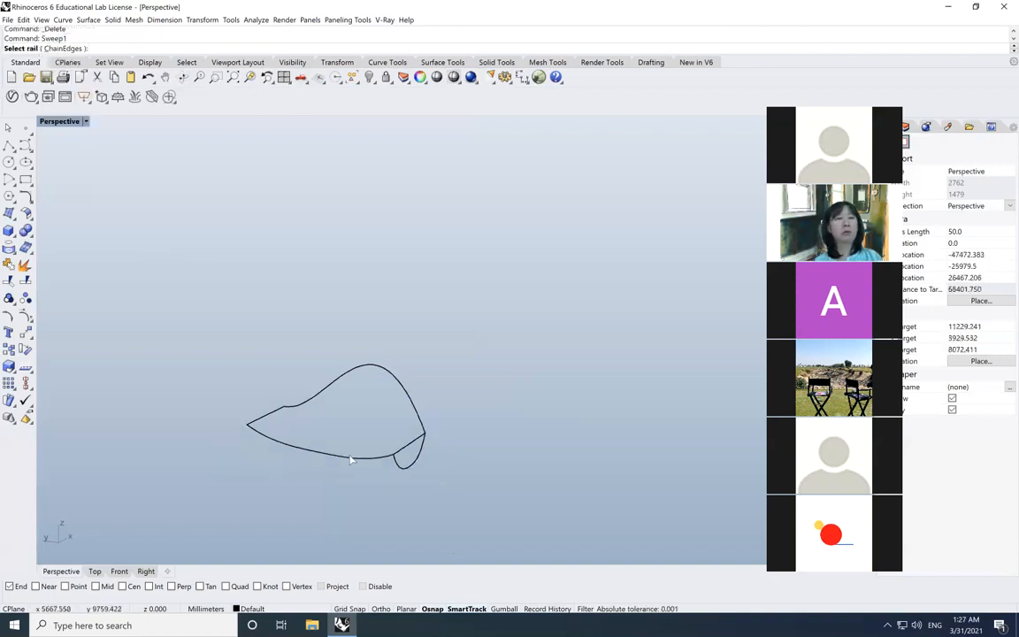
pyautogui.click(340, 456)
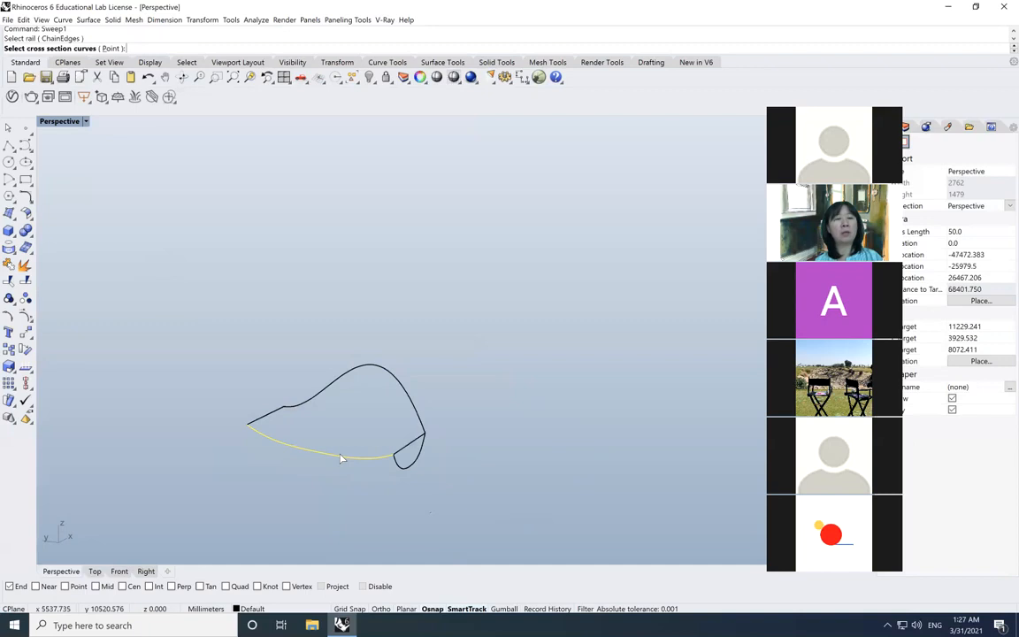
pyautogui.click(402, 473)
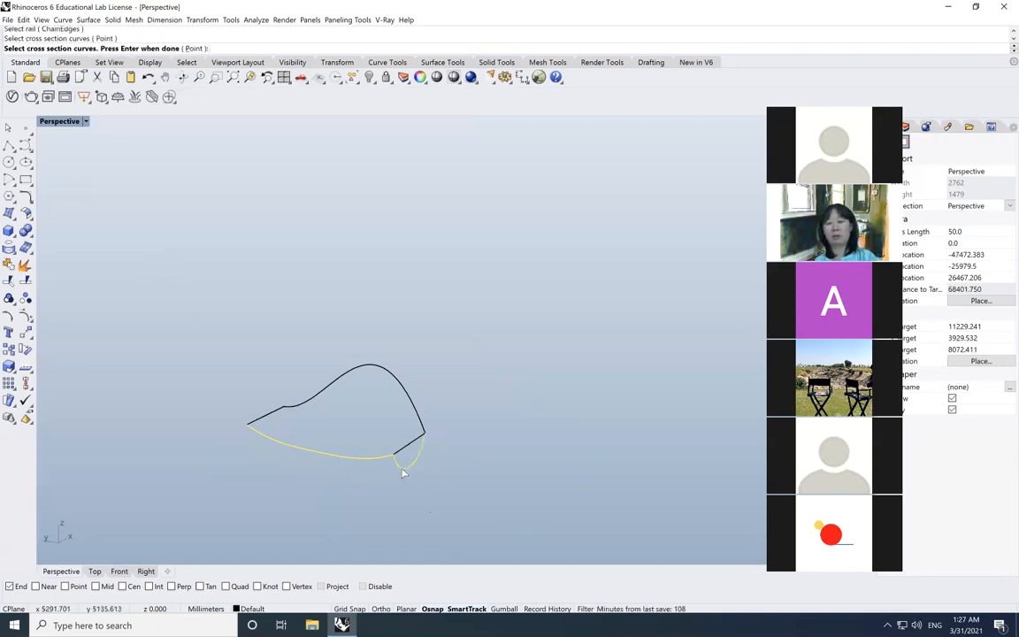
pyautogui.press('Return')
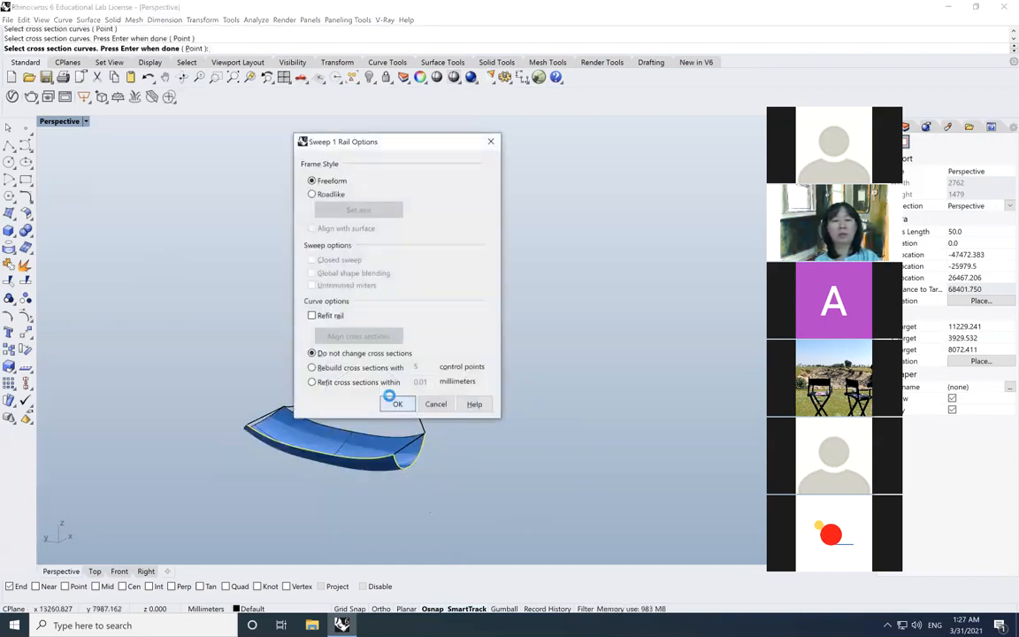
pyautogui.click(391, 400)
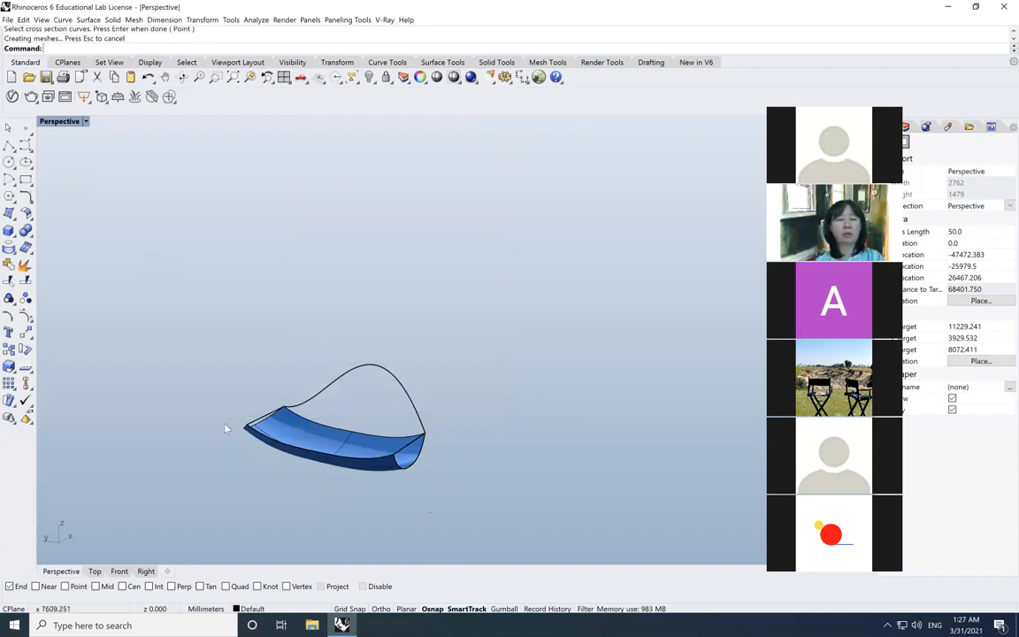
# Inspect the one-rail swept surface from several angles and compare its shape with the slatted chair photo in Chrome.
pyautogui.scroll(2, 226, 430)
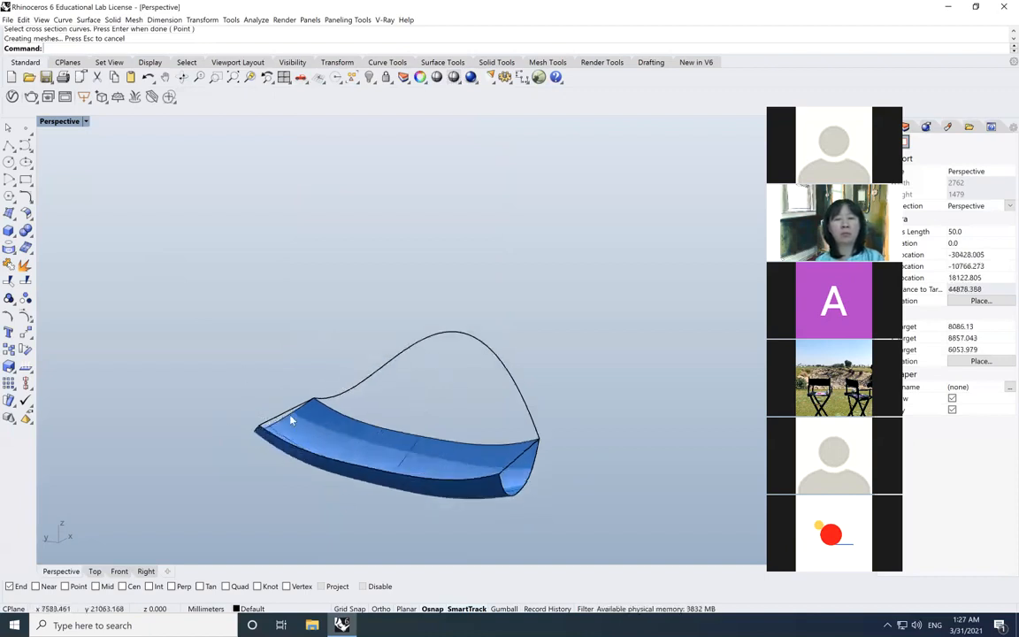
pyautogui.click(183, 77)
pyautogui.moveTo(319, 416); pyautogui.dragTo(272, 448)
pyautogui.moveTo(319, 631)
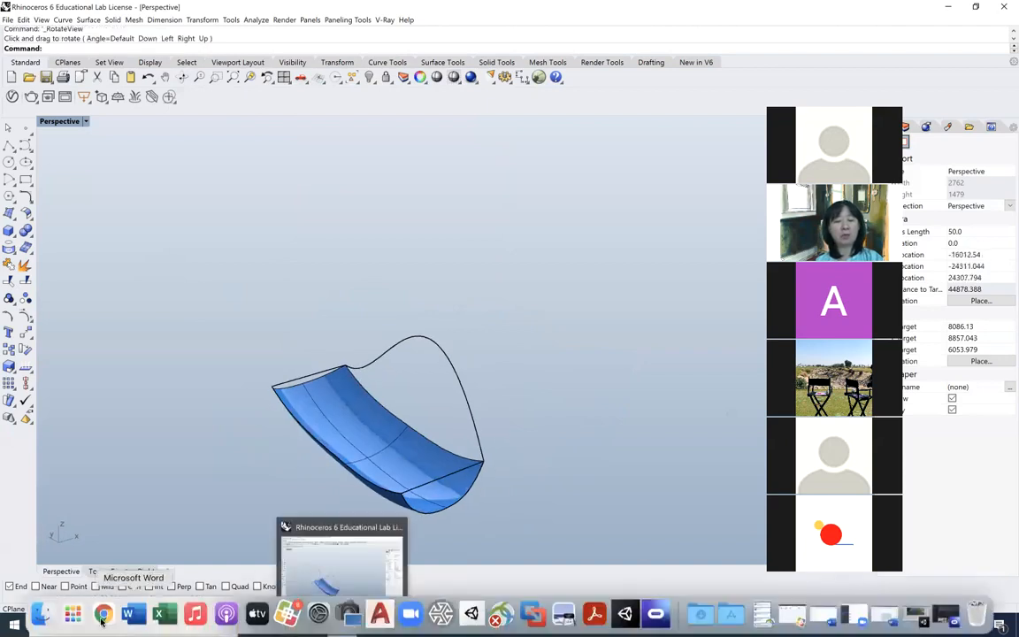
pyautogui.click(103, 615)
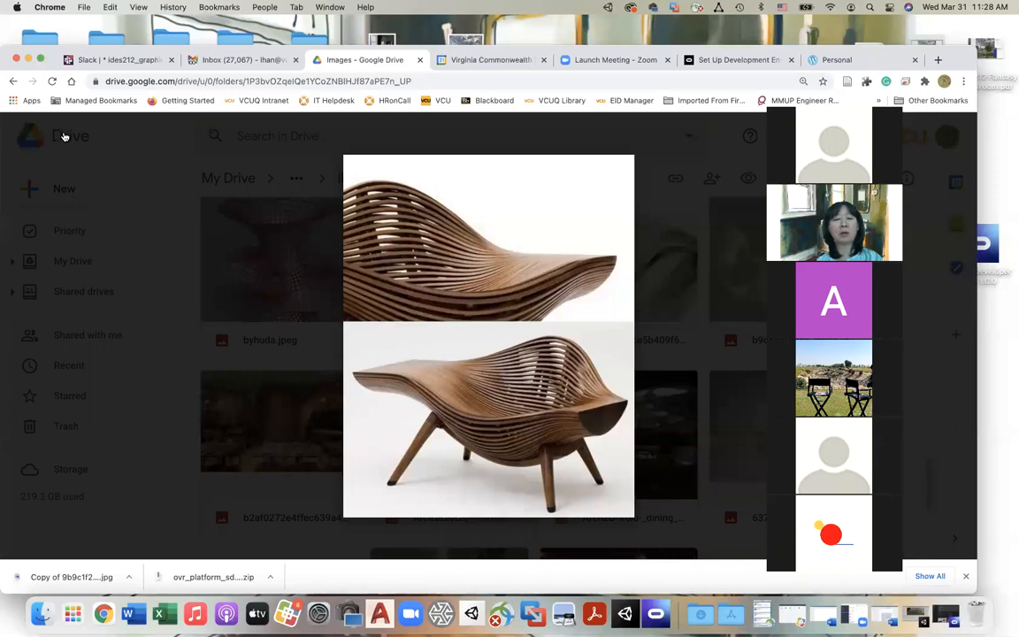
pyautogui.click(24, 135)
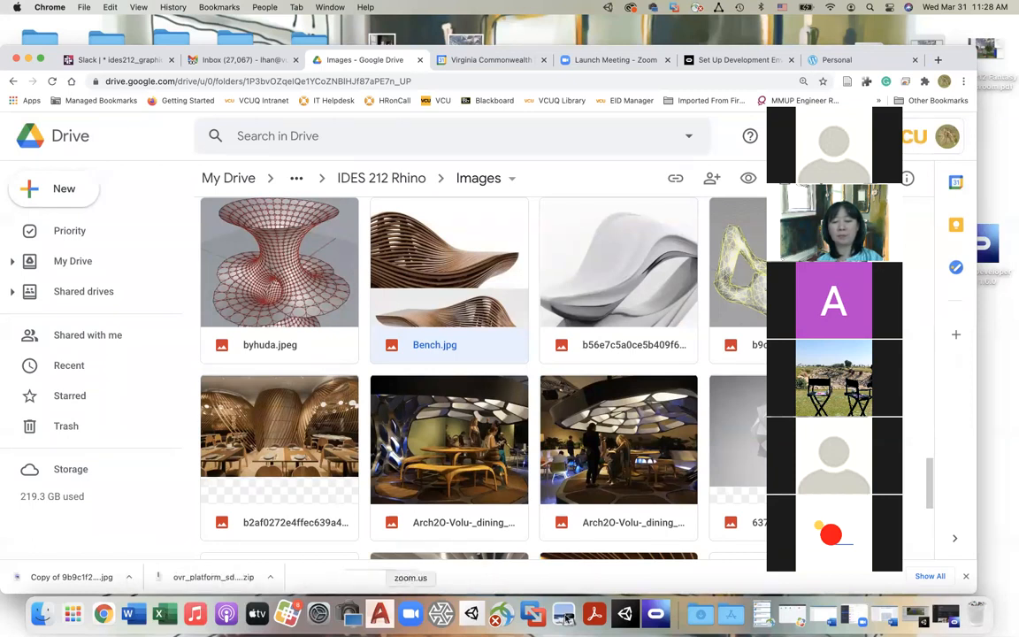
pyautogui.click(536, 617)
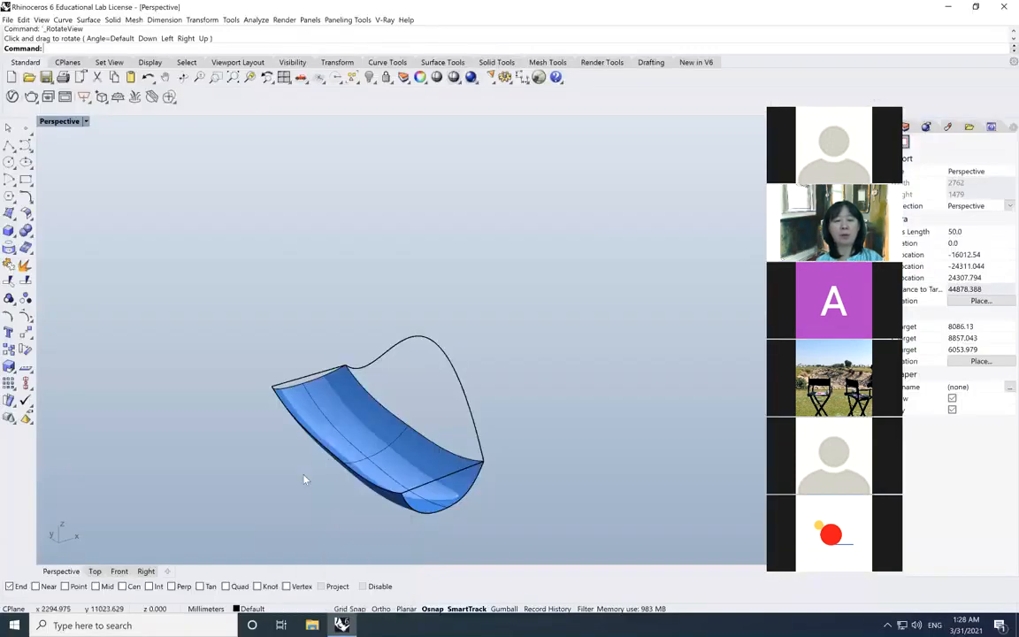
pyautogui.click(182, 76)
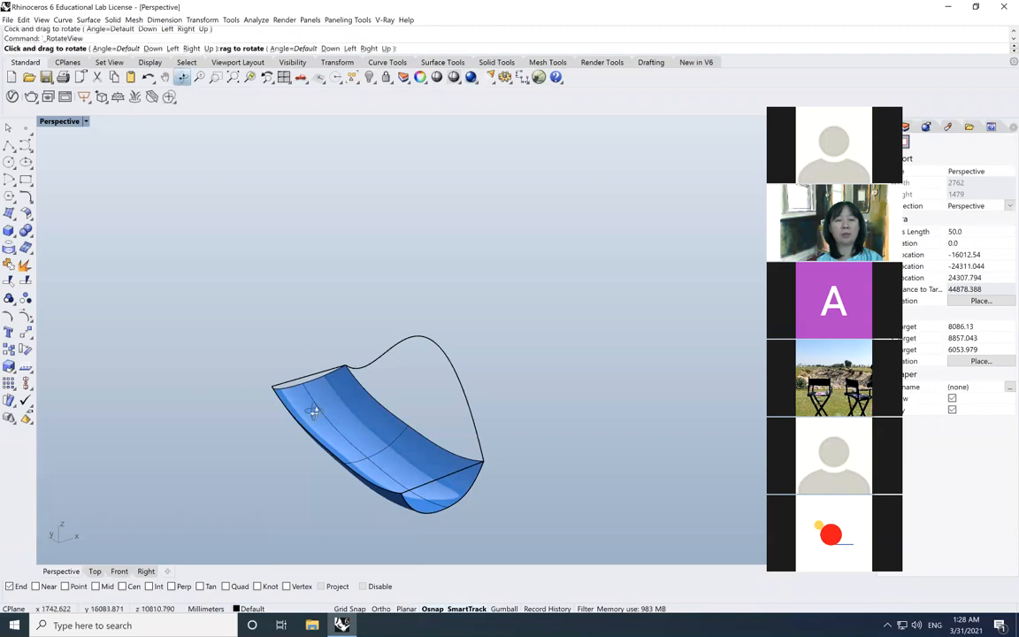
pyautogui.moveTo(318, 410); pyautogui.dragTo(344, 390)
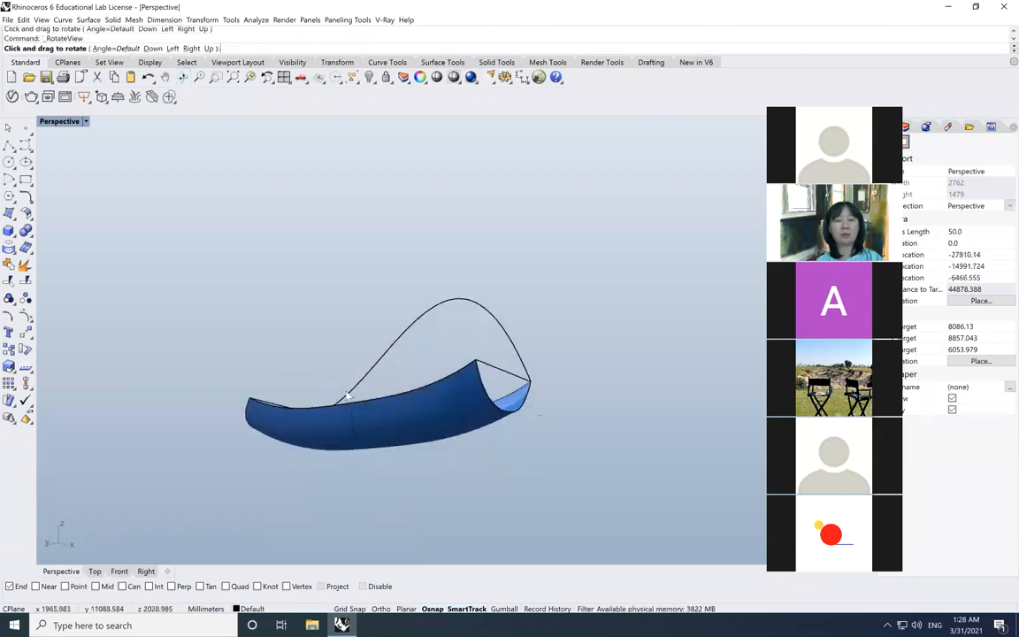
# Turn on the control points of the swept surface and show them in the four-viewport layout.
pyautogui.click(383, 437)
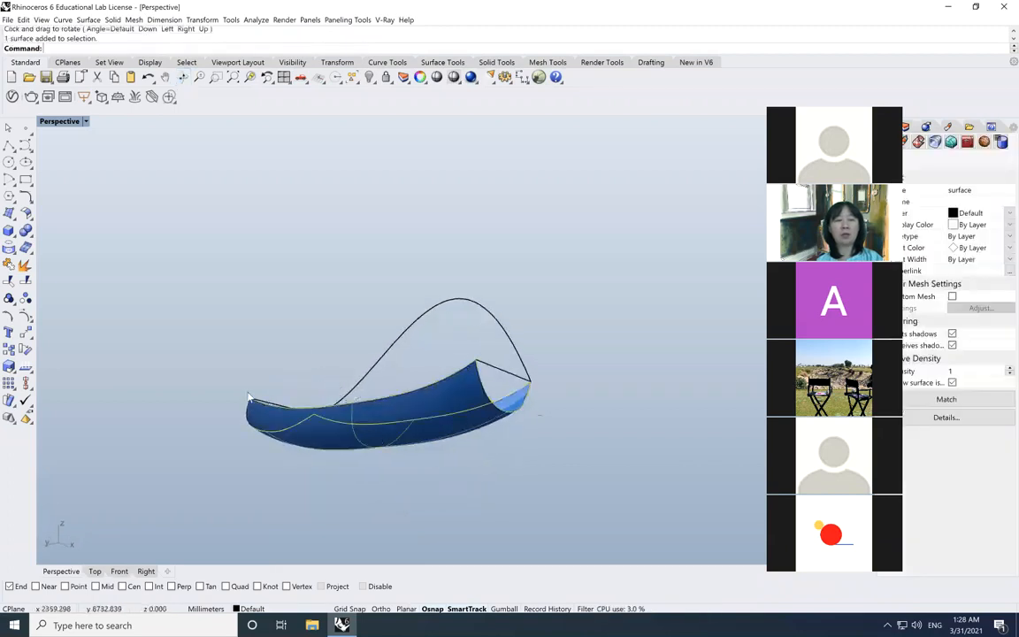
pyautogui.click(26, 319)
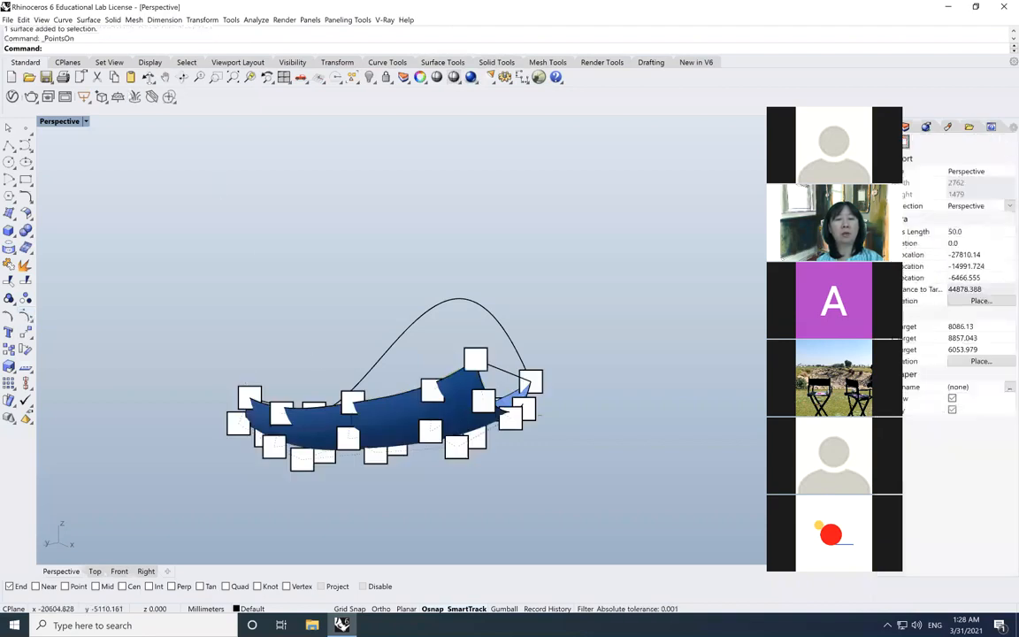
pyautogui.click(182, 77)
pyautogui.moveTo(325, 291)
pyautogui.mouseDown()
pyautogui.moveTo(275, 324)
pyautogui.moveTo(323, 331)
pyautogui.moveTo(355, 309)
pyautogui.moveTo(355, 289)
pyautogui.moveTo(346, 290)
pyautogui.mouseUp()
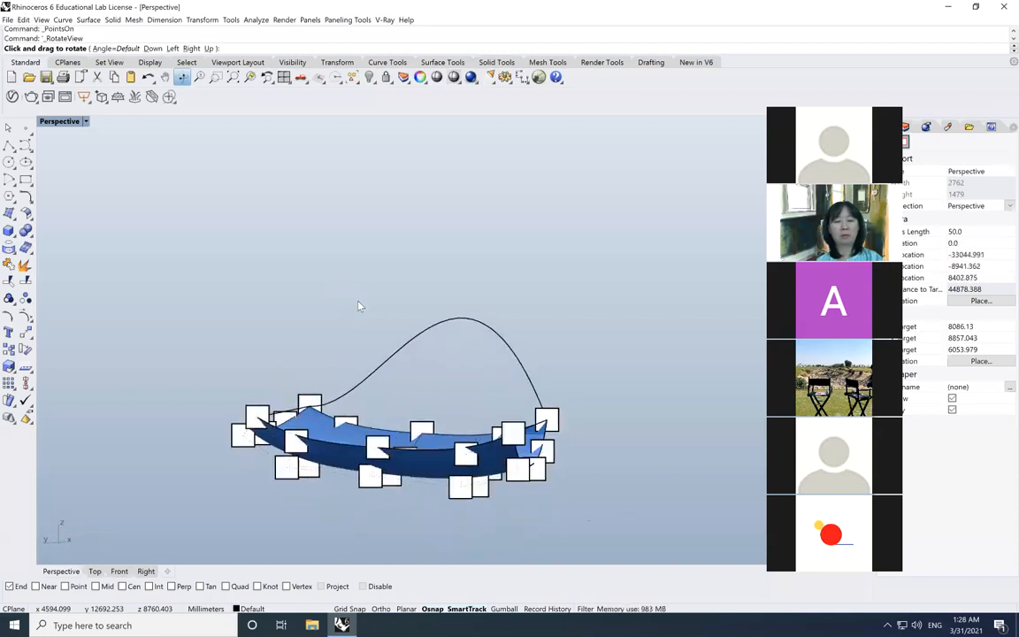
pyautogui.doubleClick(66, 122)
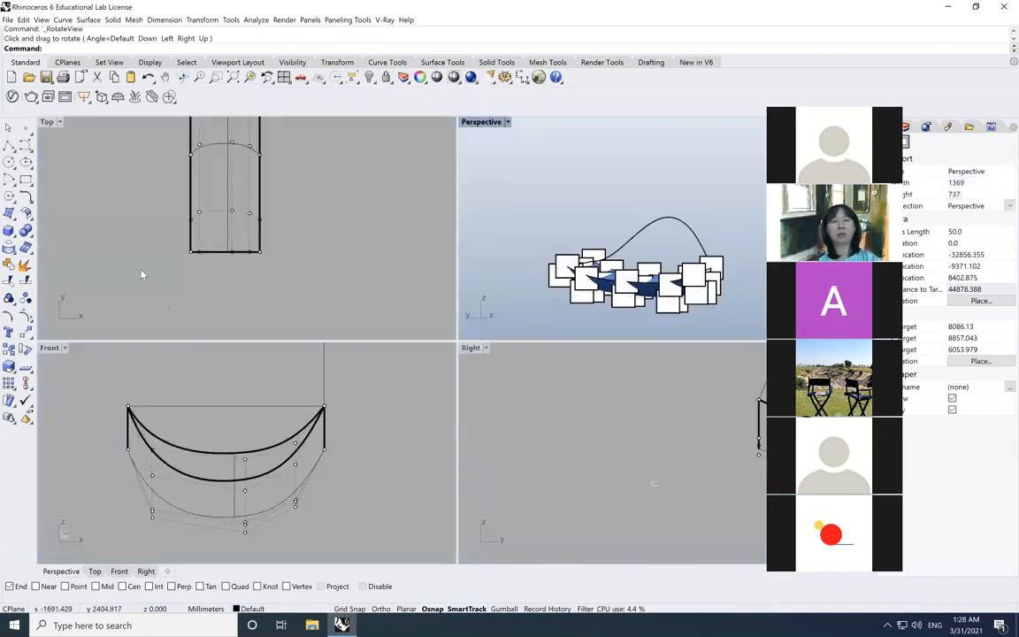
pyautogui.scroll(-4, 142, 275)
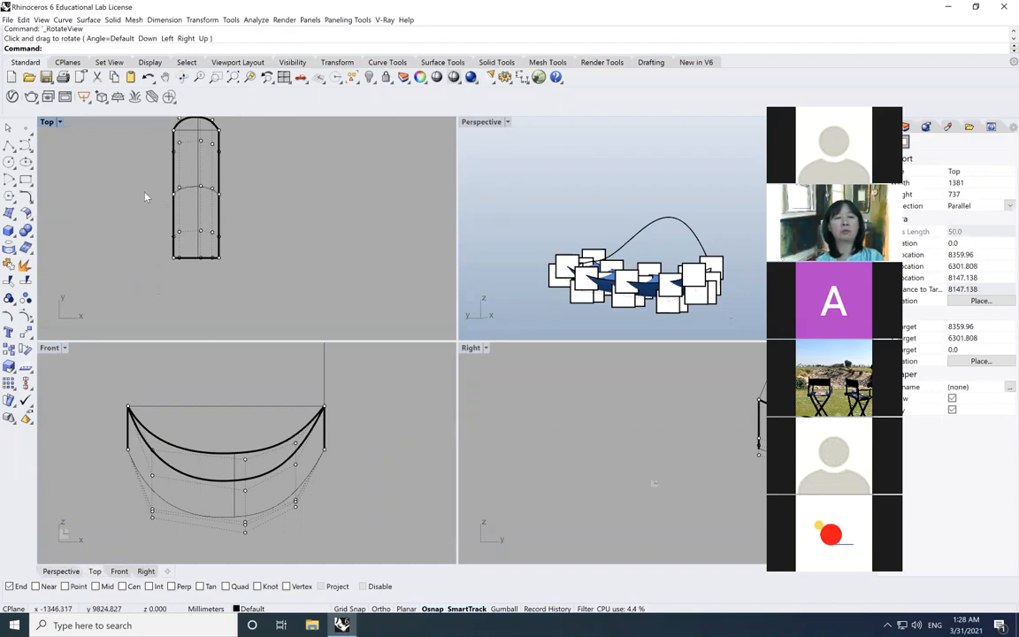
pyautogui.scroll(-2, 132, 192)
pyautogui.scroll(3, 141, 157)
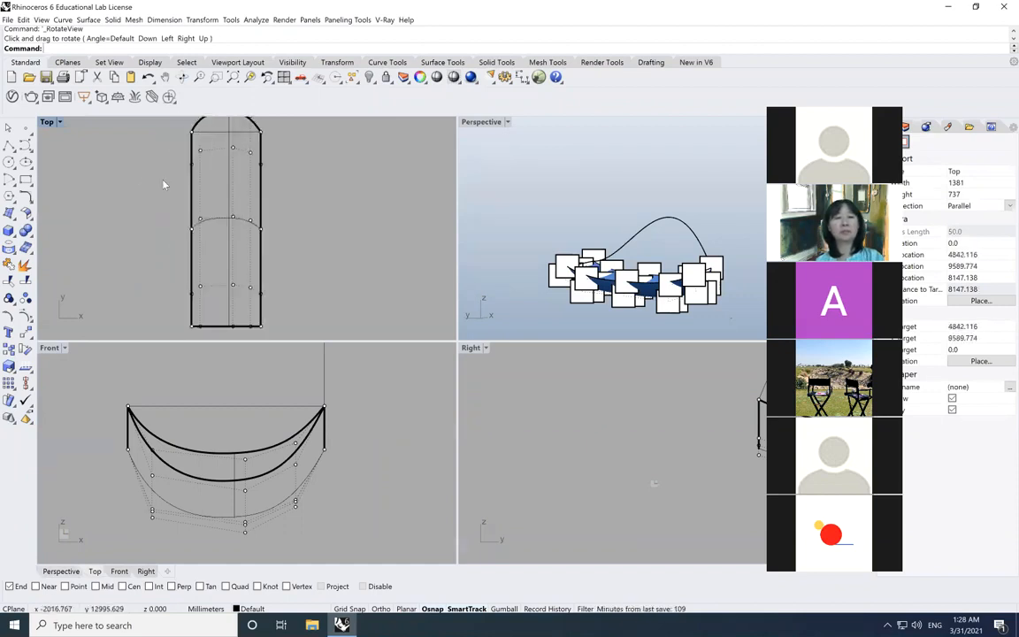
# Try to move the group of lower control points of the swept surface in the Front view.
pyautogui.moveTo(175, 160); pyautogui.dragTo(210, 311)
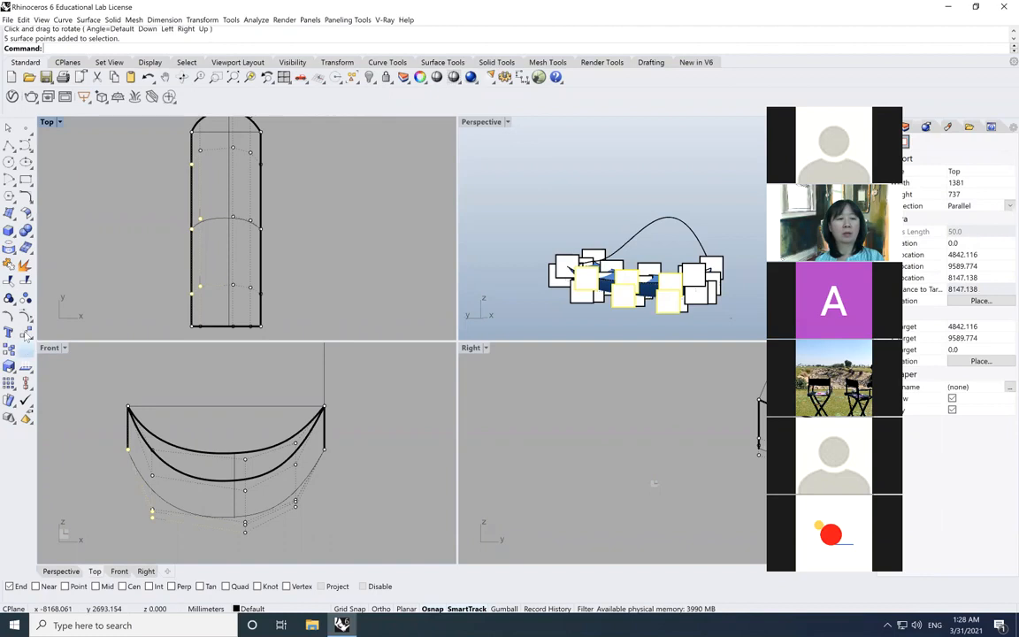
pyautogui.click(649, 367)
pyautogui.moveTo(638, 307); pyautogui.dragTo(540, 272, button='right')
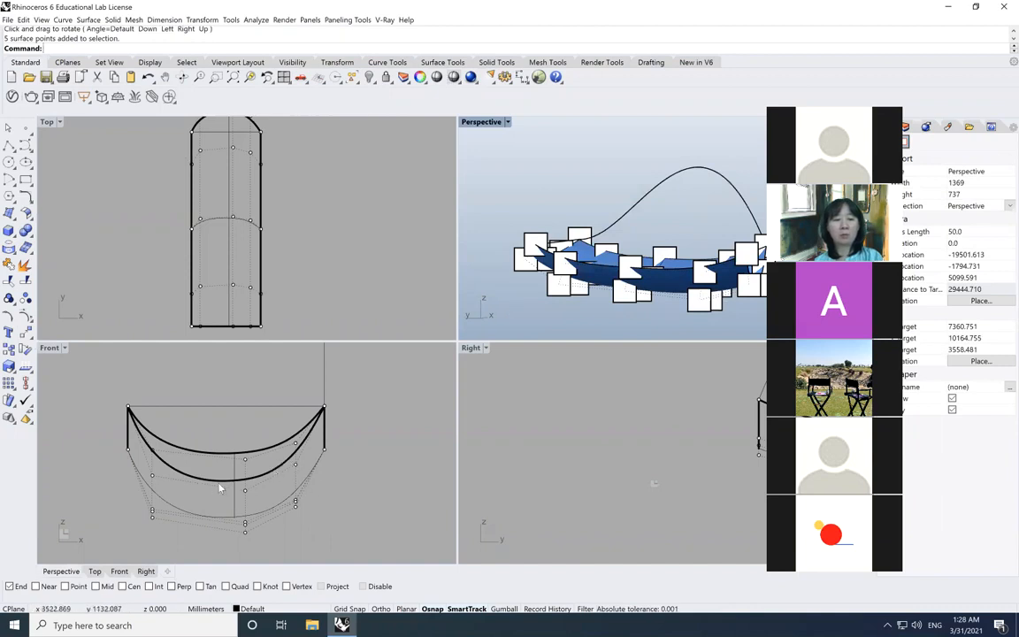
pyautogui.moveTo(209, 471); pyautogui.dragTo(315, 544)
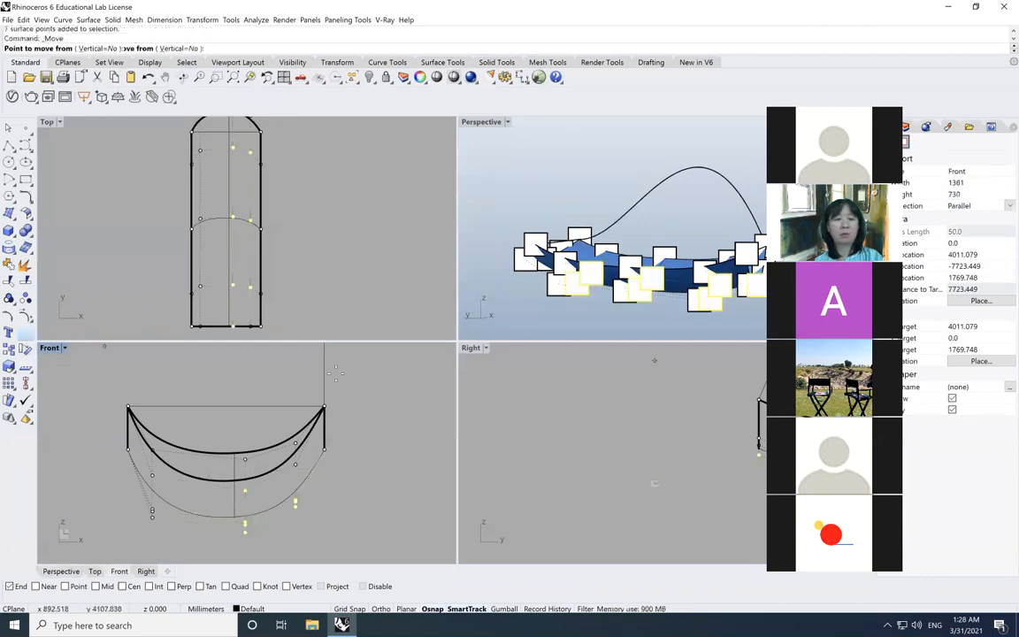
pyautogui.click(383, 390)
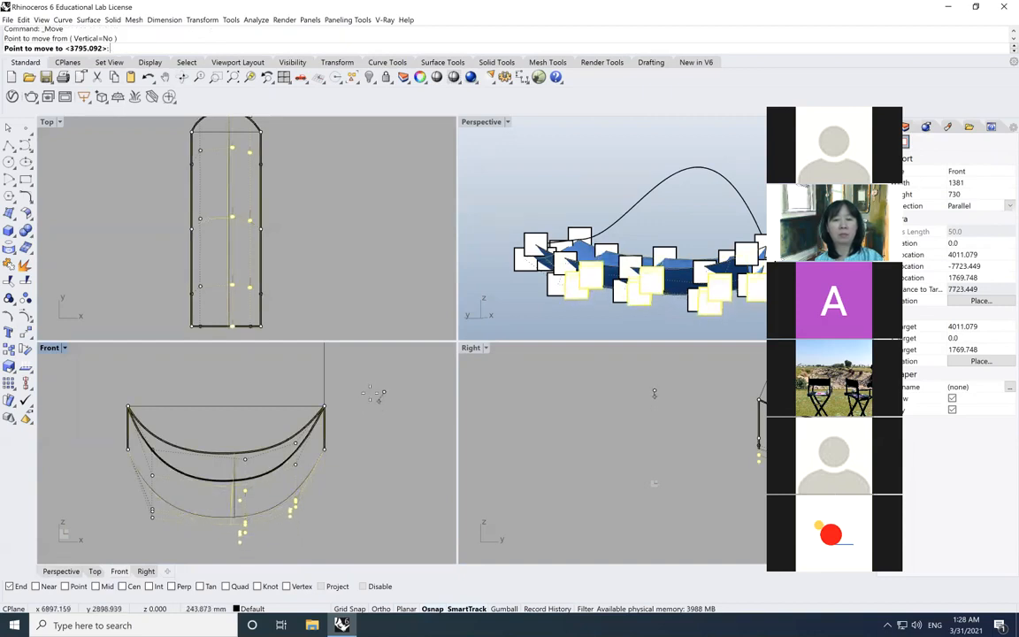
pyautogui.click(381, 404)
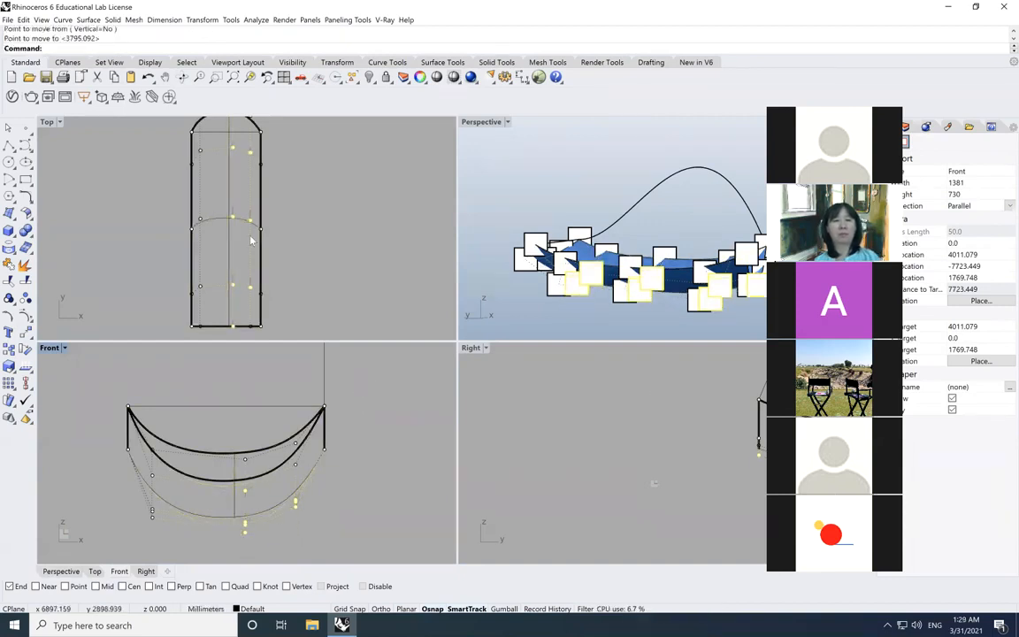
# Try to move one inner column of three surface control points in the Top view, and turn the control points off.
pyautogui.moveTo(241, 140); pyautogui.dragTo(261, 305)
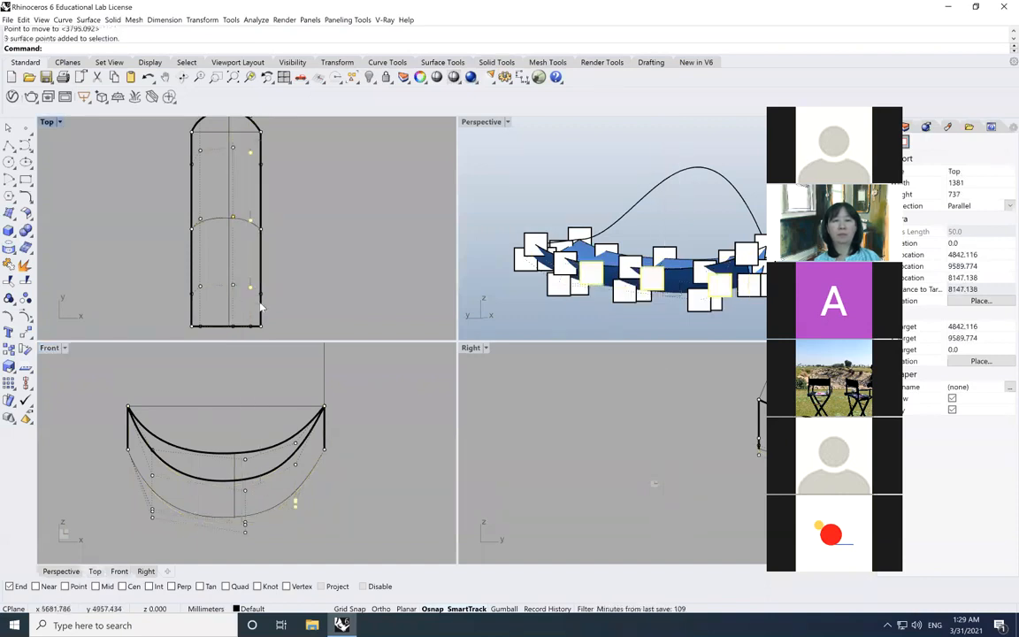
pyautogui.click(26, 333)
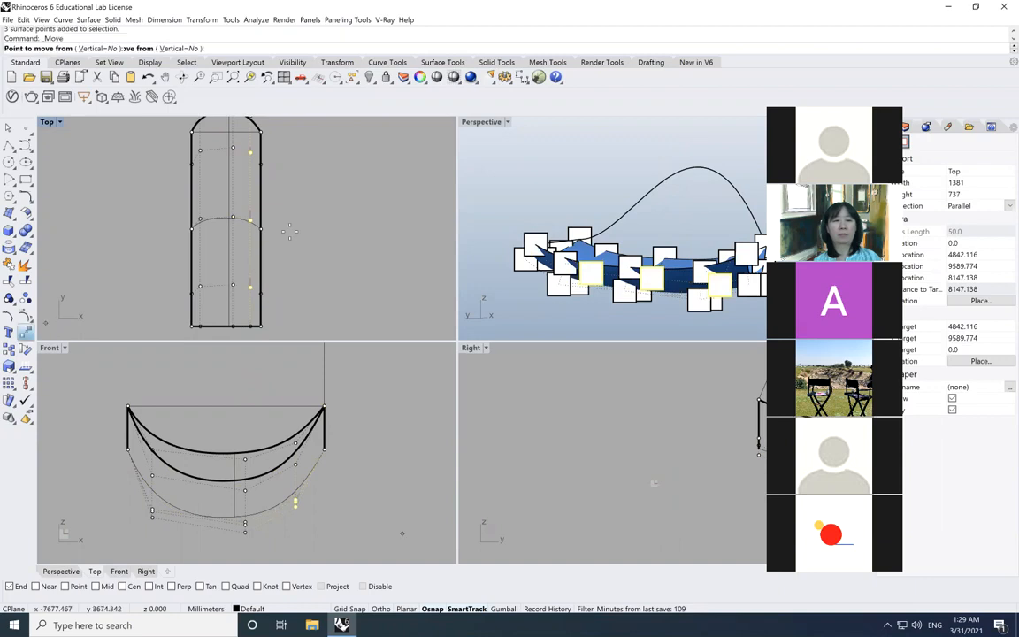
pyautogui.click(292, 237)
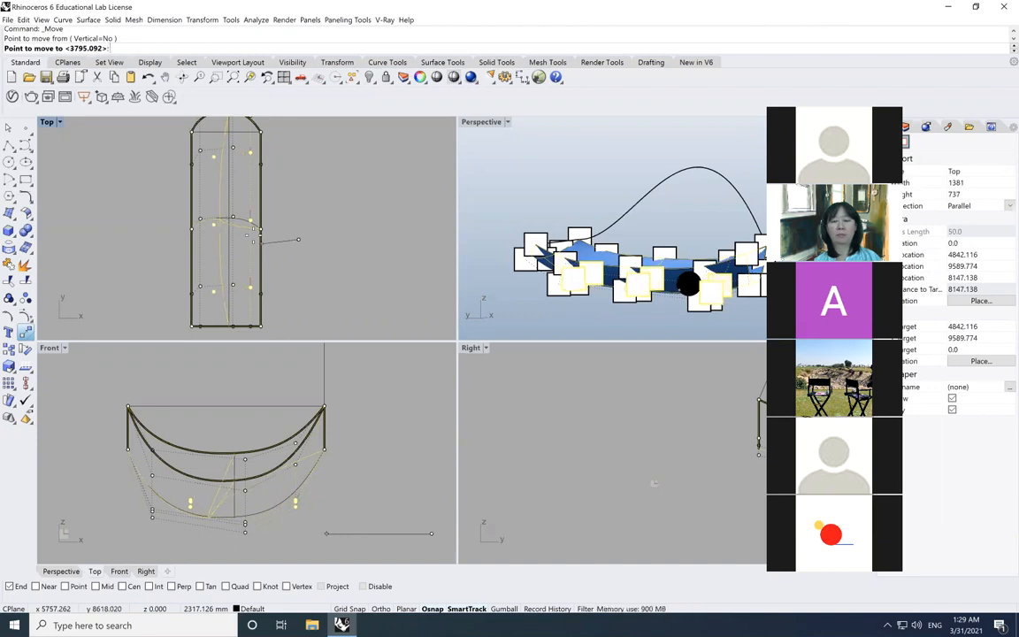
pyautogui.press('Escape')
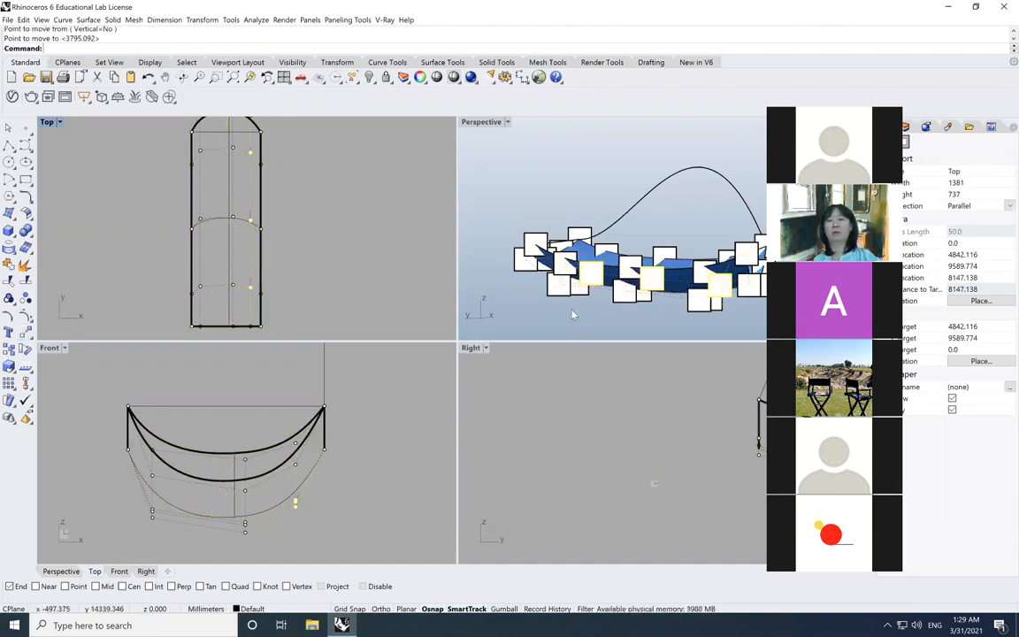
pyautogui.click(600, 319)
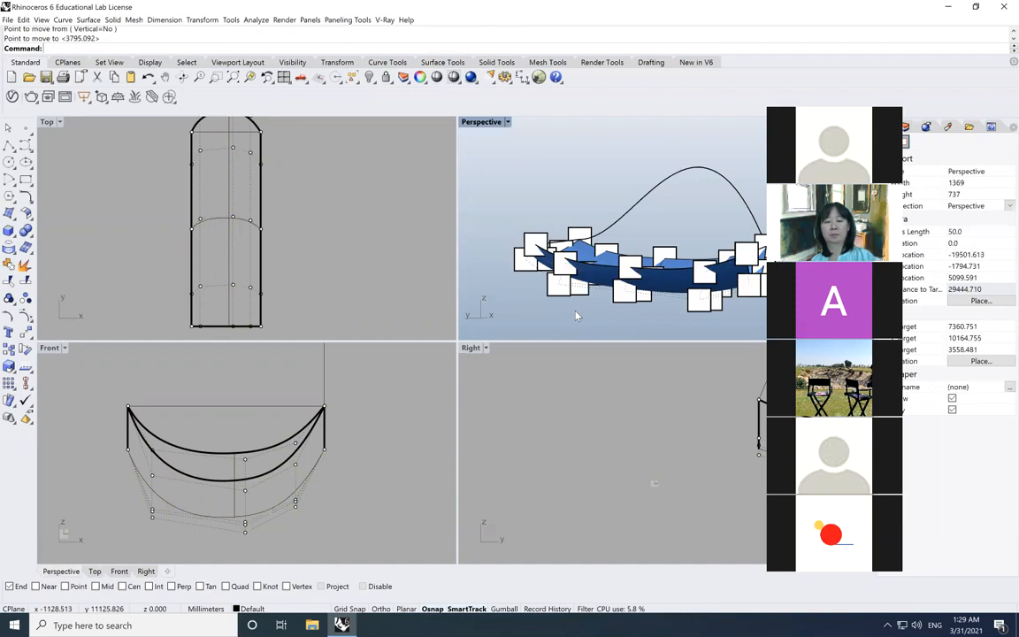
pyautogui.press('Escape')
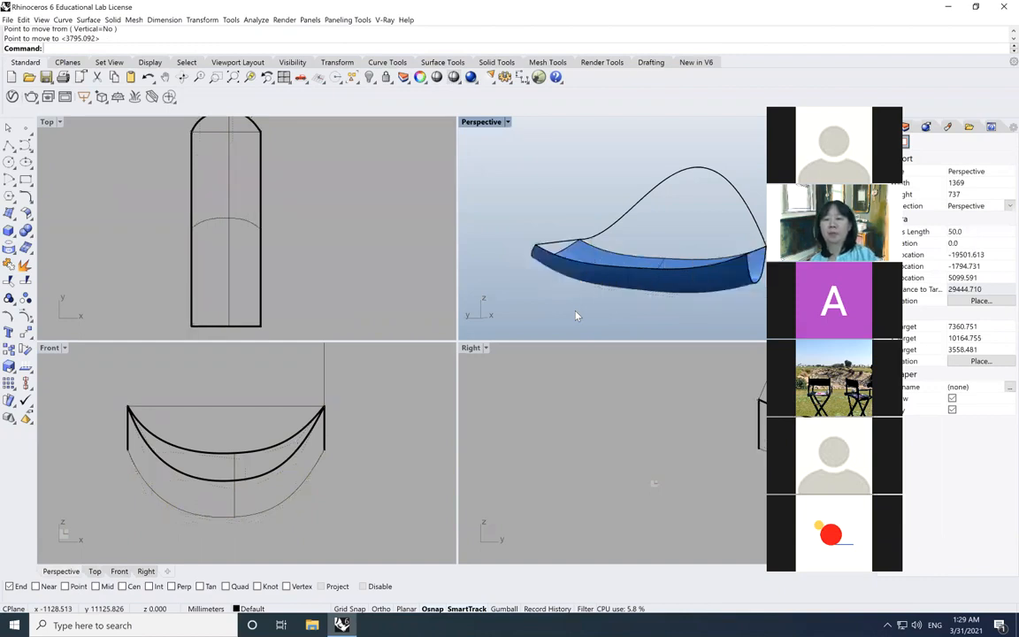
# Show all hidden objects in the model.
pyautogui.click(508, 122)
pyautogui.click(329, 137)
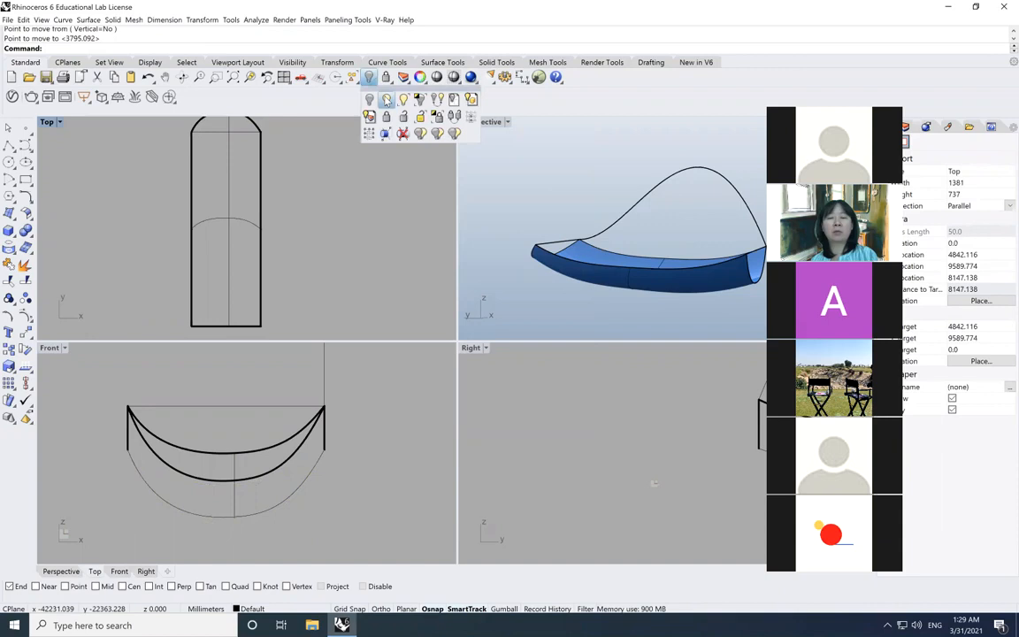
pyautogui.hotkey('ctrl', 'alt', 'h')
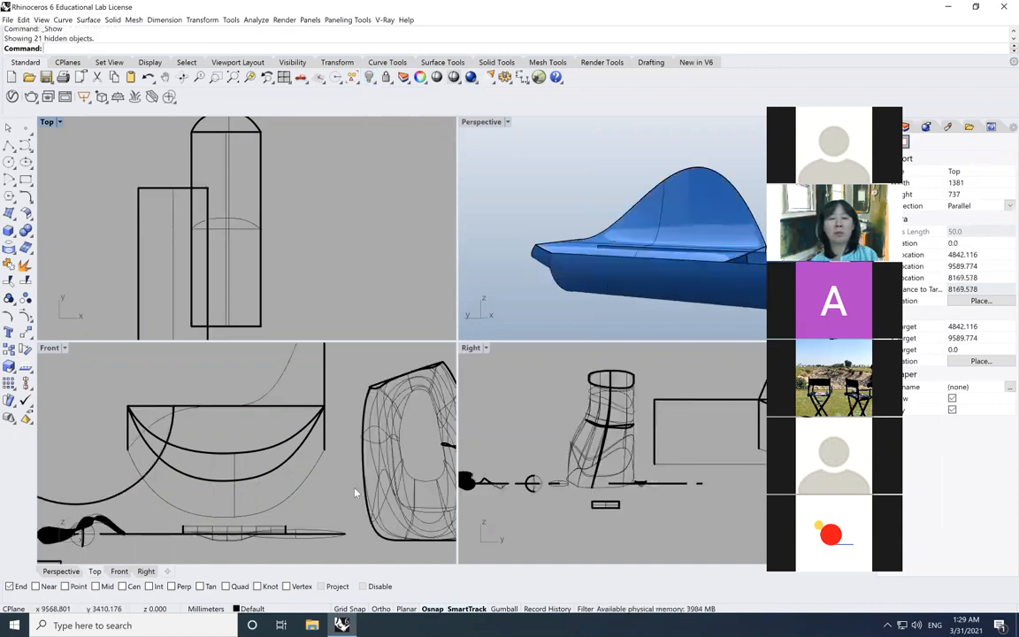
# Maximize the Perspective view and delete the long U-shaped open extrusion overlapping the chair's underside.
pyautogui.click(484, 122)
pyautogui.hotkey('ctrl', 'm')
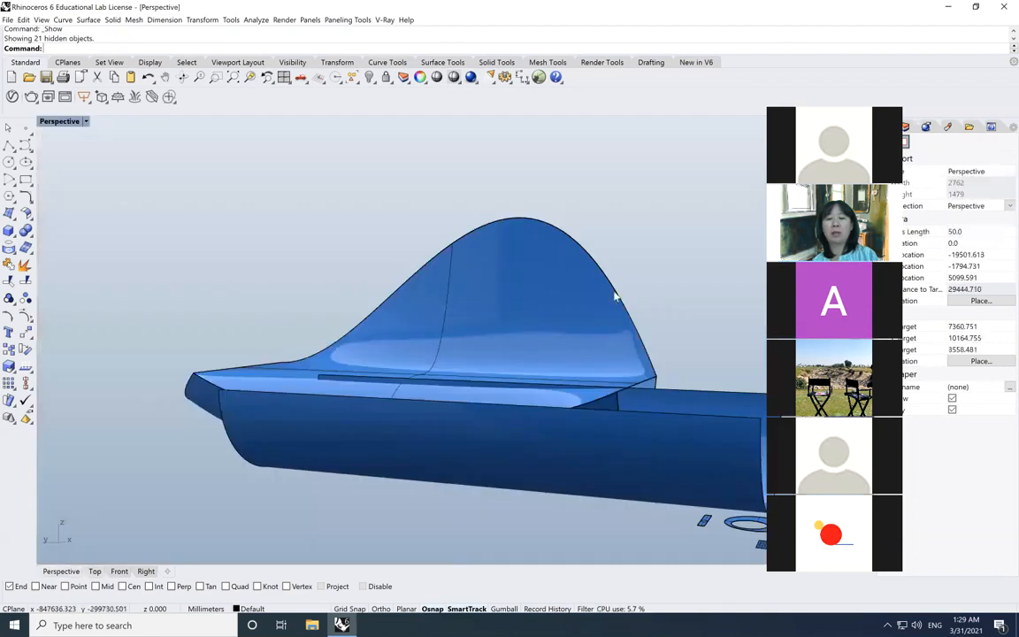
pyautogui.click(659, 444)
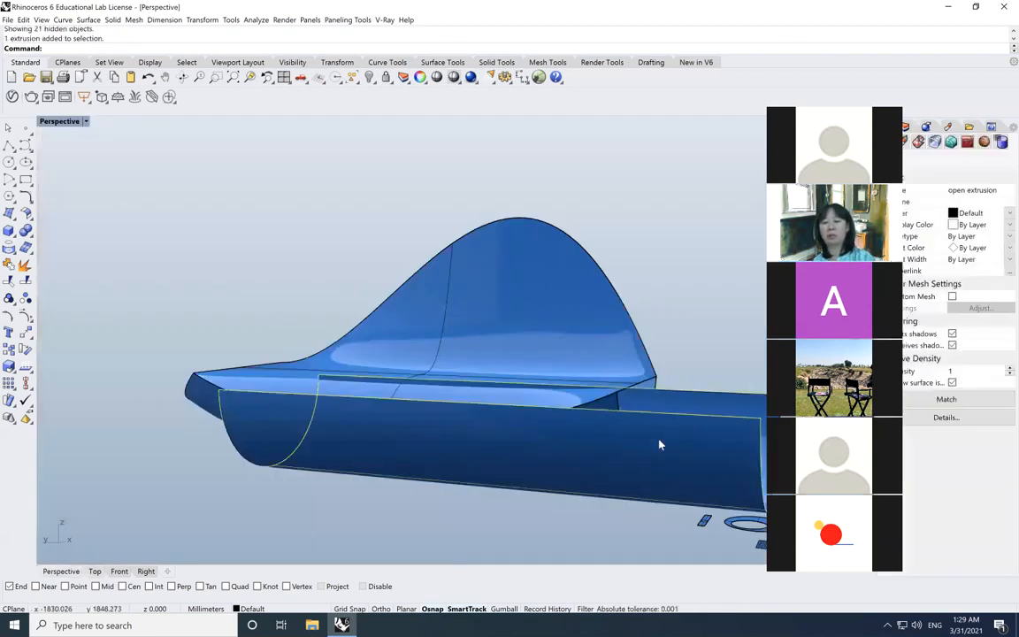
pyautogui.press('Delete')
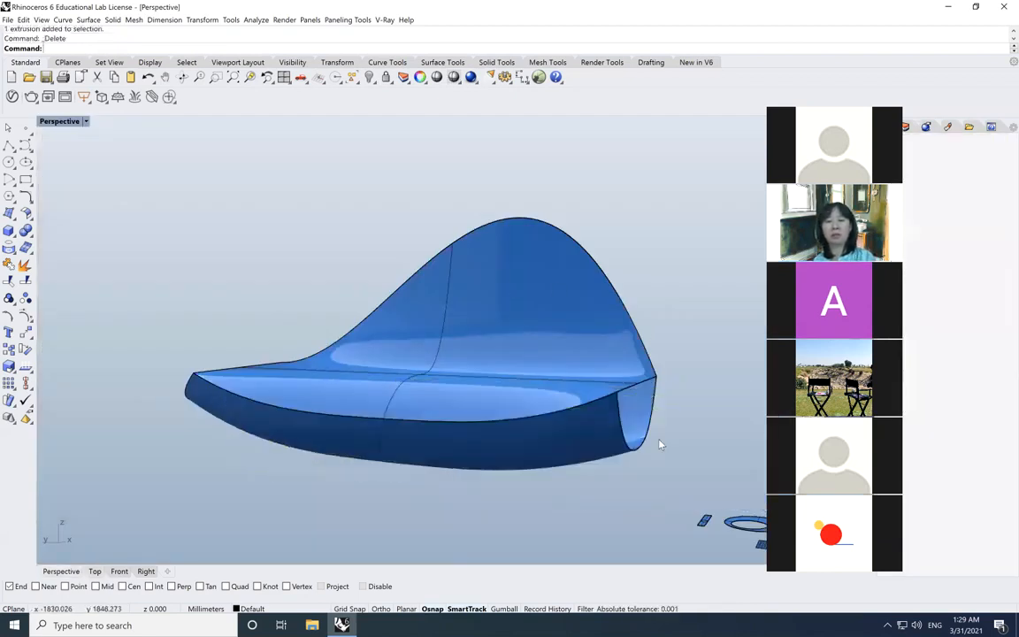
# Show the control points of the swept underside surface, examine them in all four views, and turn them off.
pyautogui.click(182, 77)
pyautogui.moveTo(457, 303); pyautogui.dragTo(495, 319)
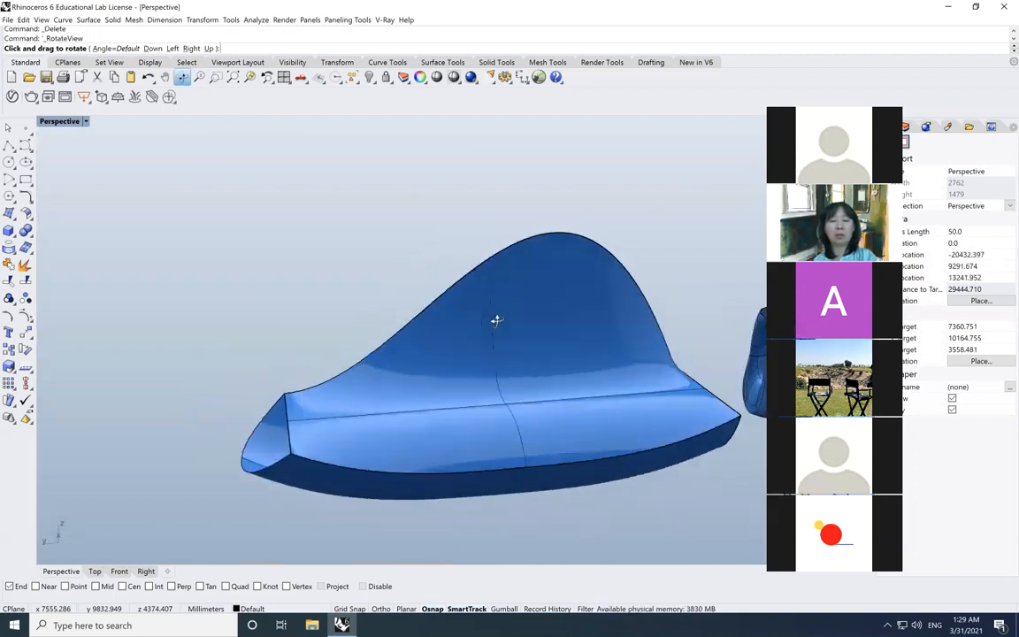
pyautogui.press('Escape')
pyautogui.click(267, 473)
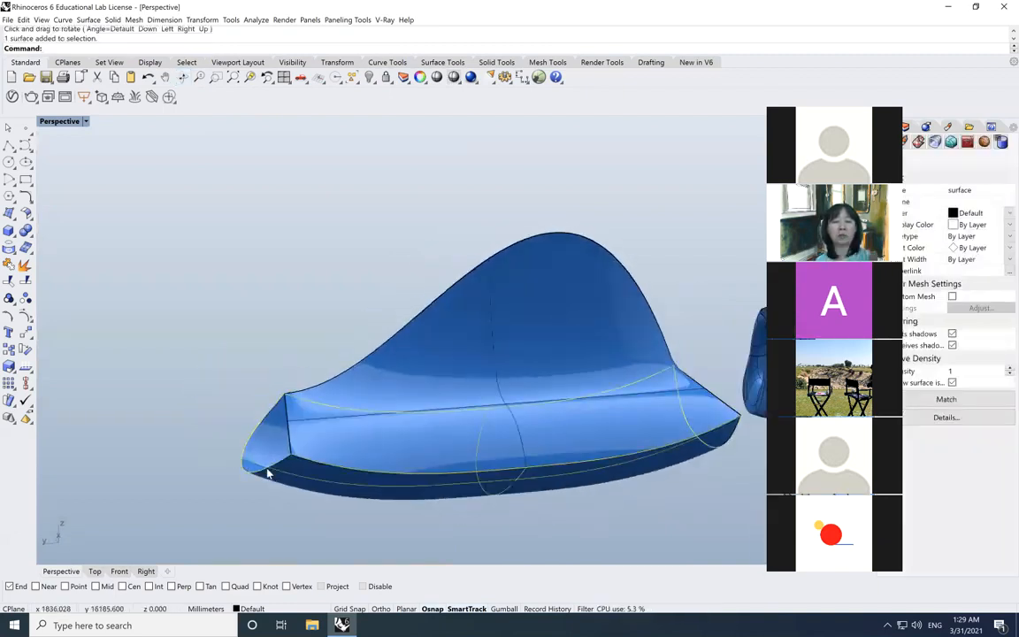
pyautogui.click(27, 316)
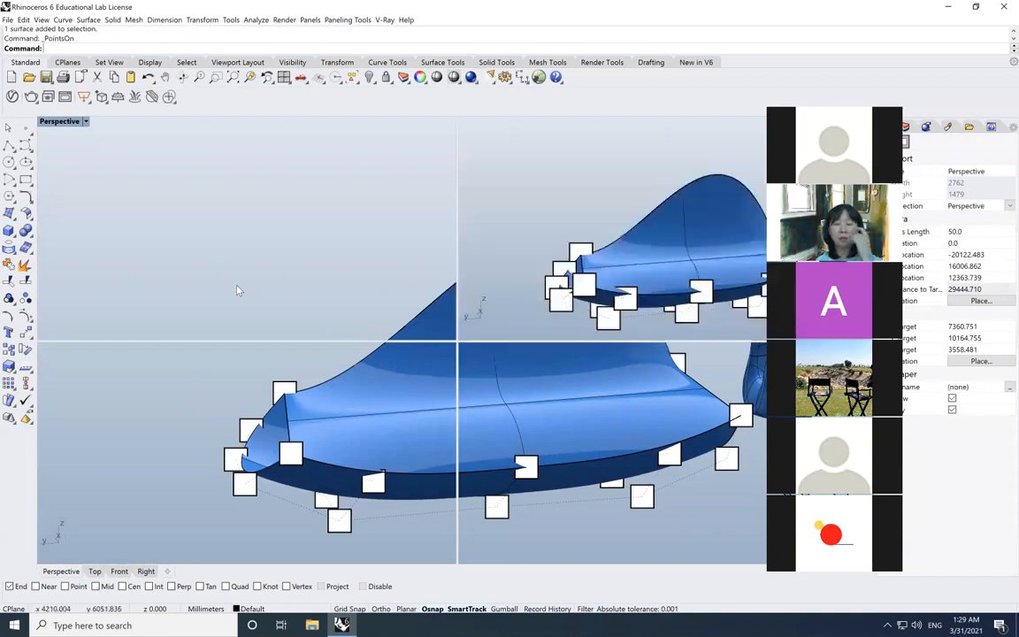
pyautogui.hotkey('ctrl', 'm')
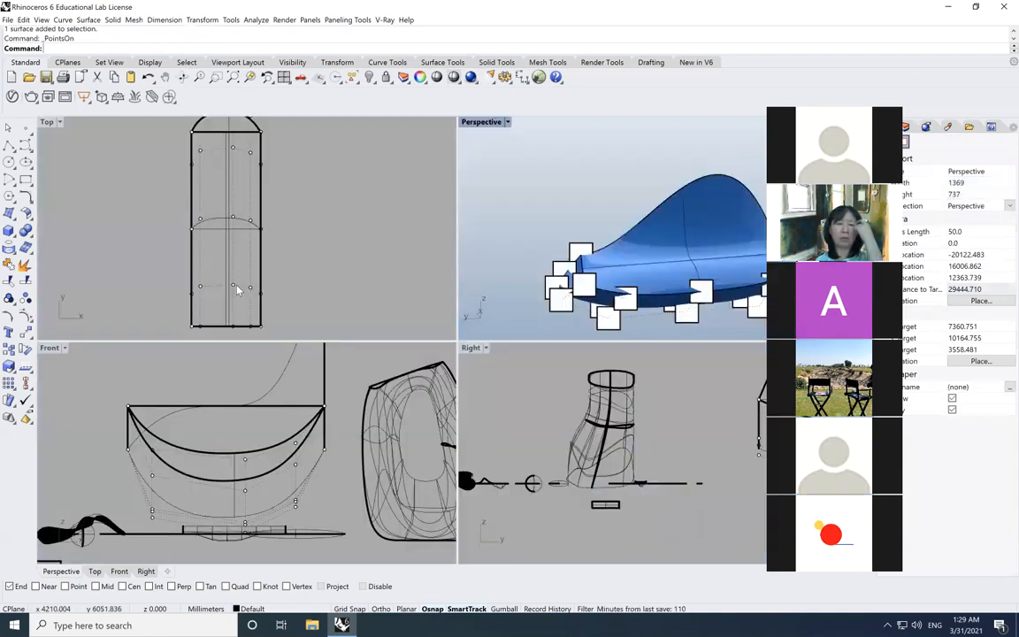
pyautogui.click(370, 266)
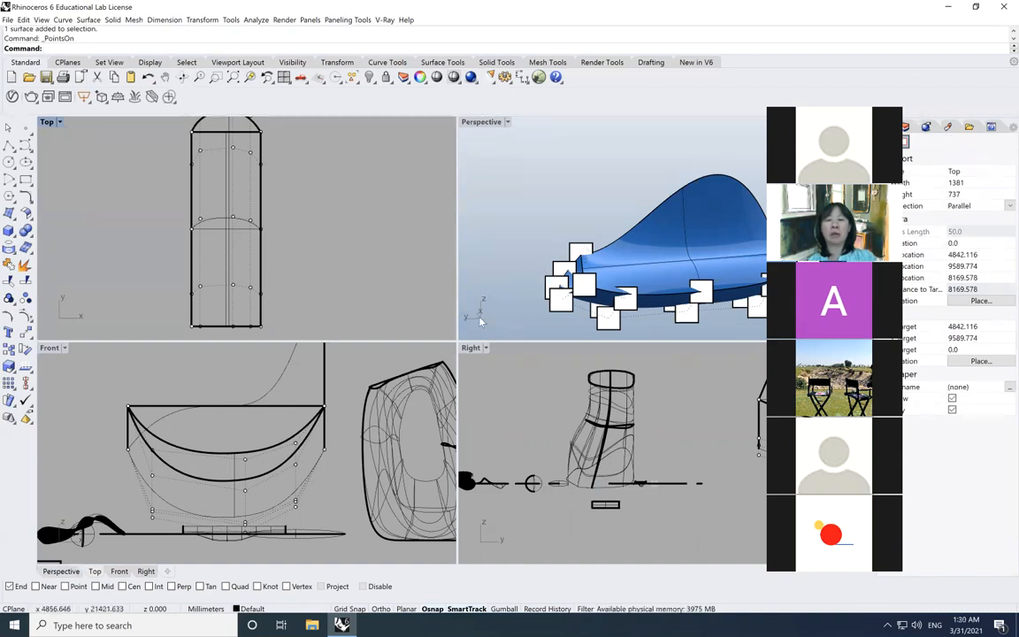
pyautogui.click(485, 126)
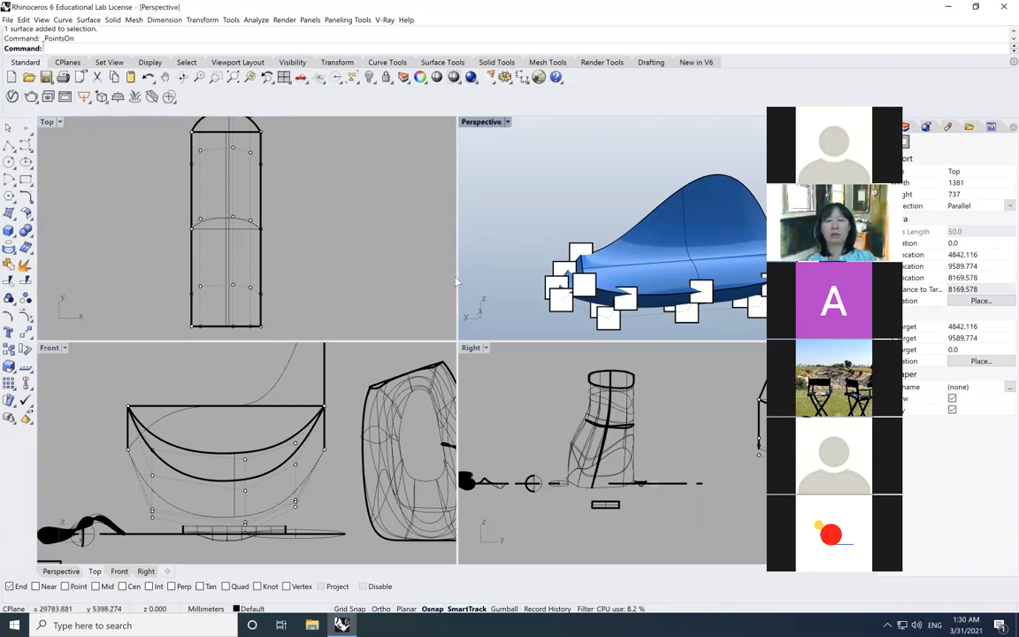
pyautogui.hotkey('ctrl', 'm')
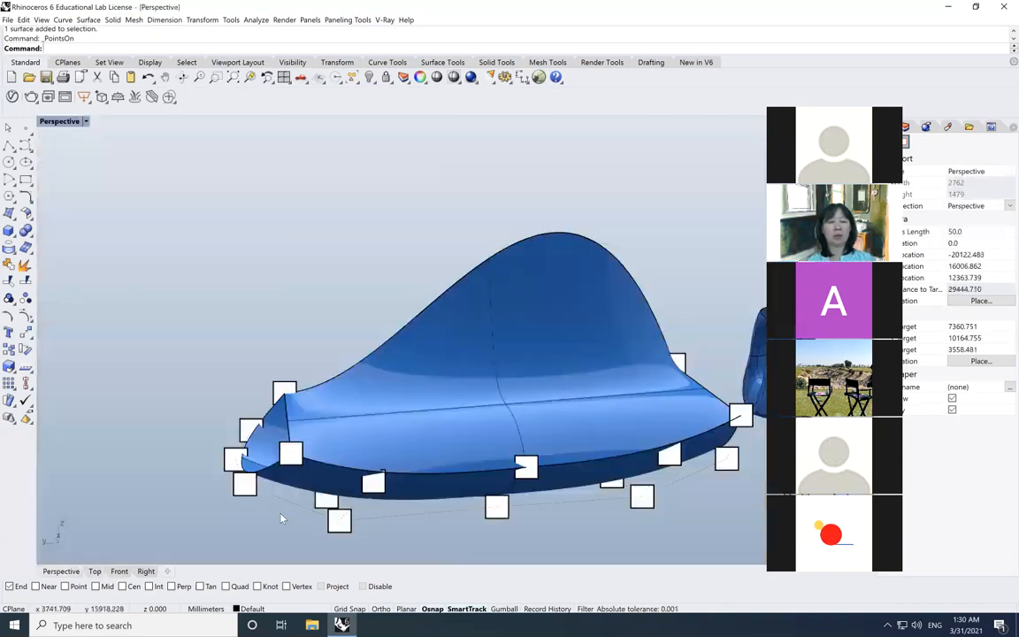
pyautogui.press('Escape')
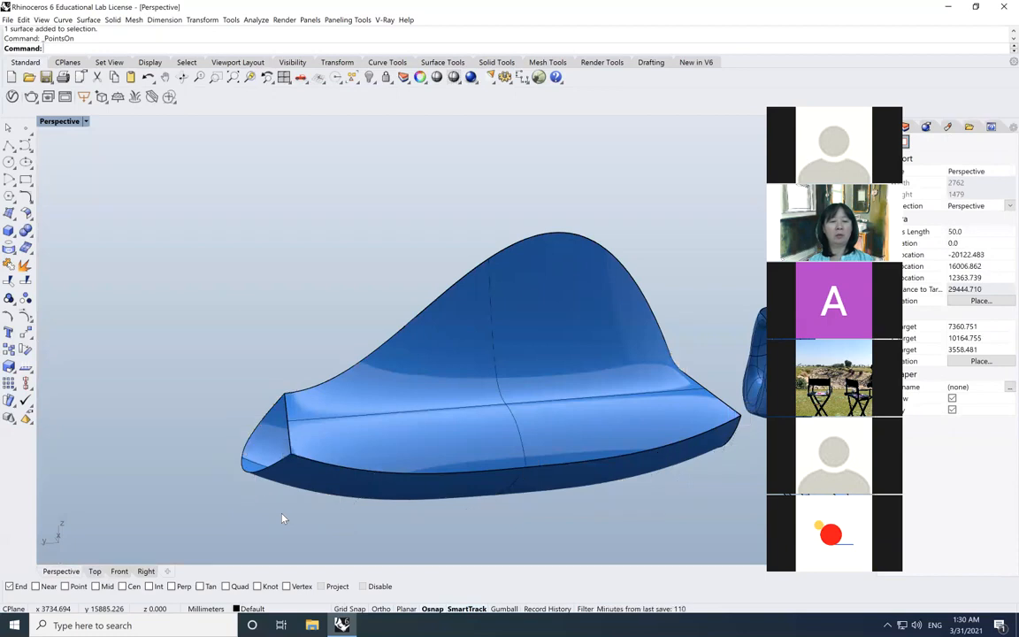
# Try to cap the open ends of the chair's seat and underside surfaces.
pyautogui.click(402, 450)
pyautogui.moveTo(506, 531); pyautogui.dragTo(348, 340)
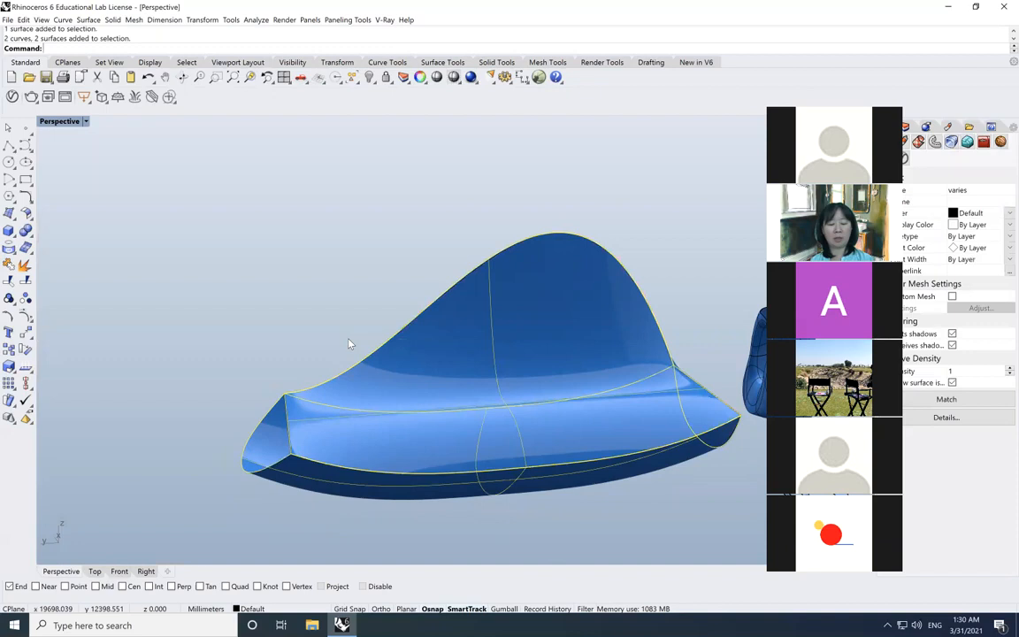
pyautogui.write('Cap')
pyautogui.press('Return')
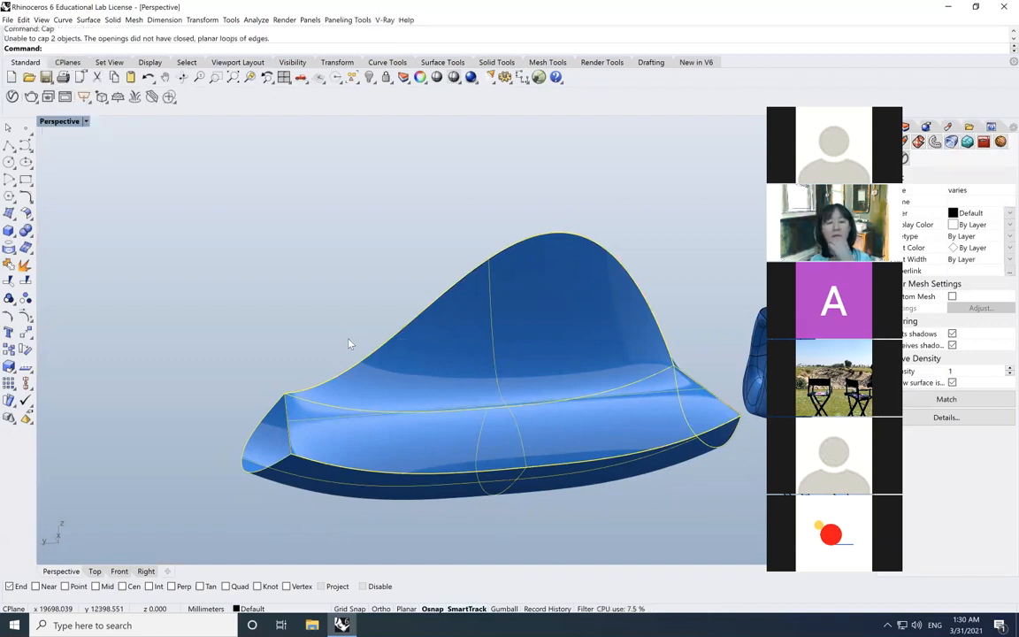
pyautogui.click(348, 343)
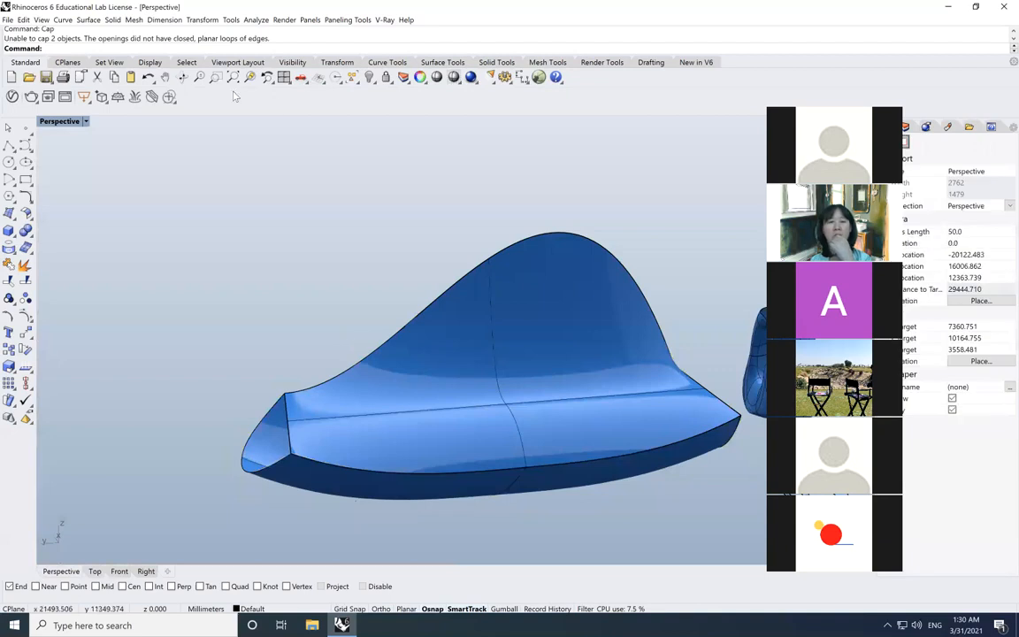
# Delete the swept surface forming the chair's underside, keeping the bulging end curve.
pyautogui.click(183, 79)
pyautogui.moveTo(439, 372); pyautogui.dragTo(351, 378)
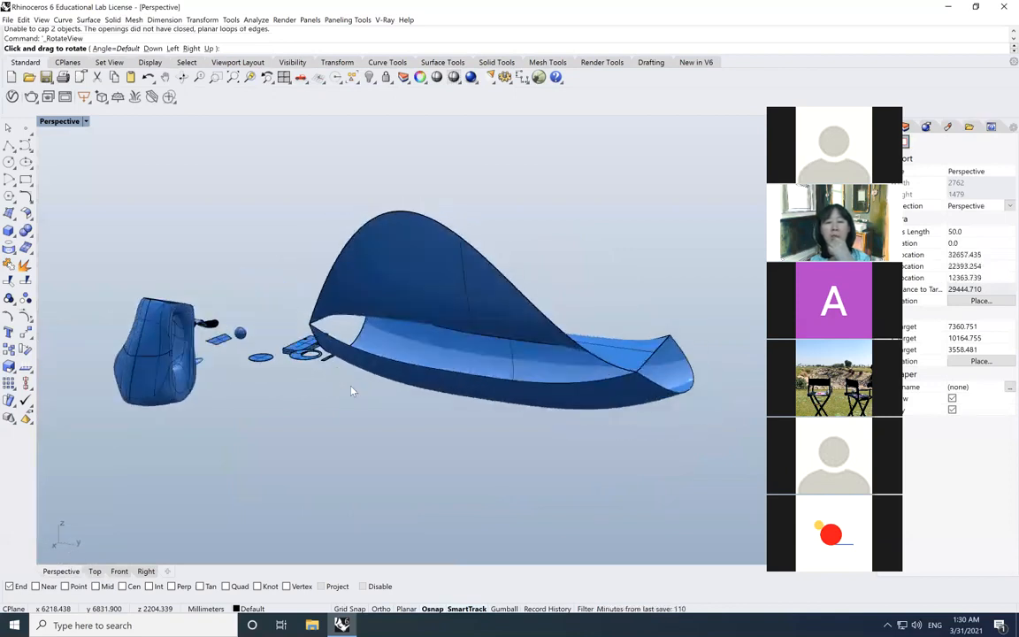
pyautogui.click(463, 387)
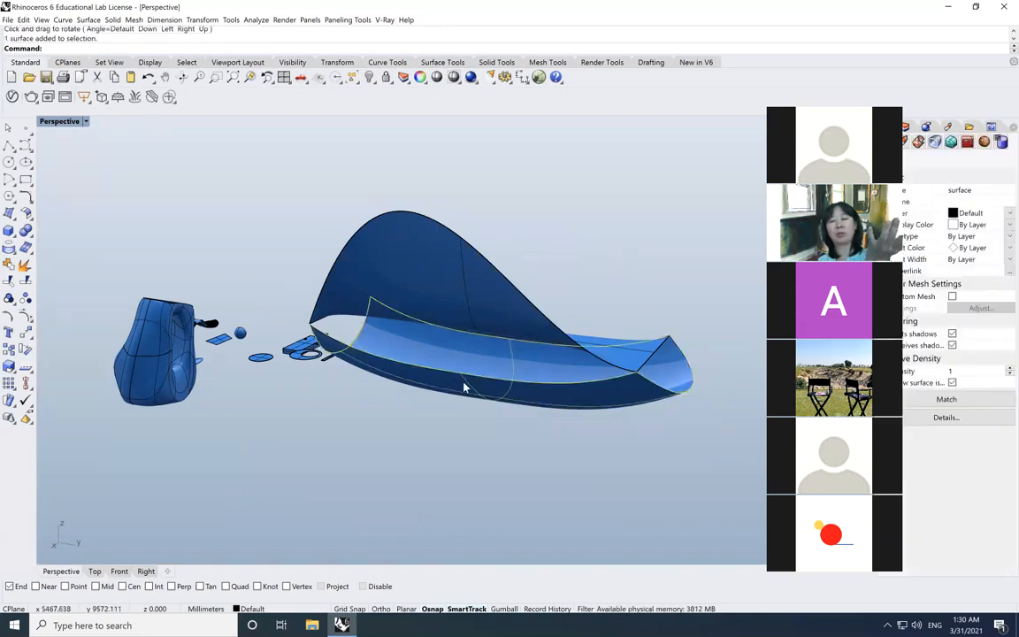
pyautogui.press('Delete')
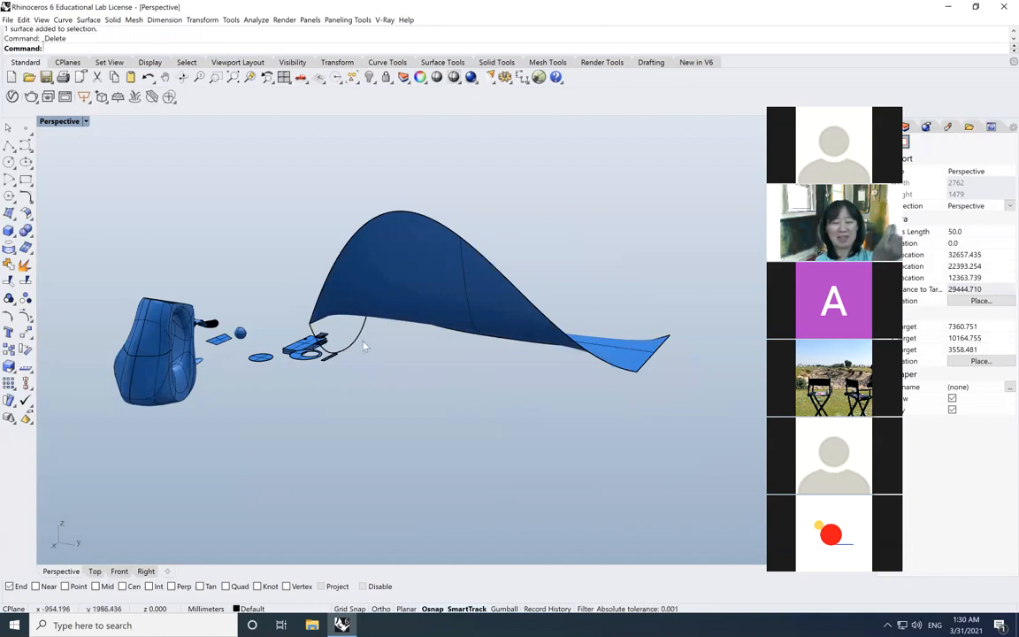
pyautogui.click(485, 267)
pyautogui.click(435, 394)
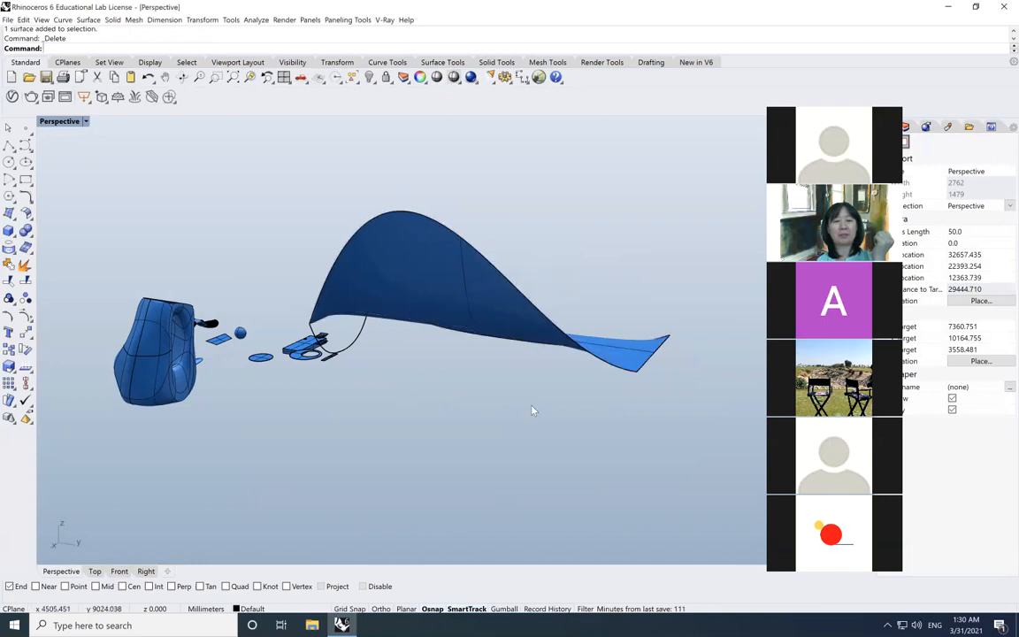
pyautogui.write('Sweep2')
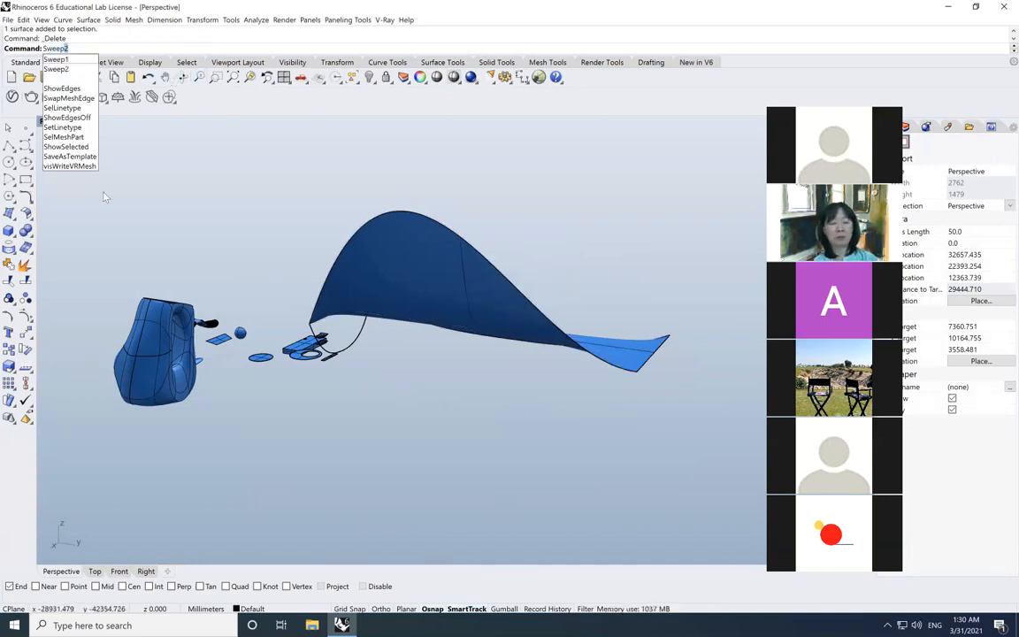
pyautogui.press('Return')
pyautogui.click(360, 338)
pyautogui.press('Escape')
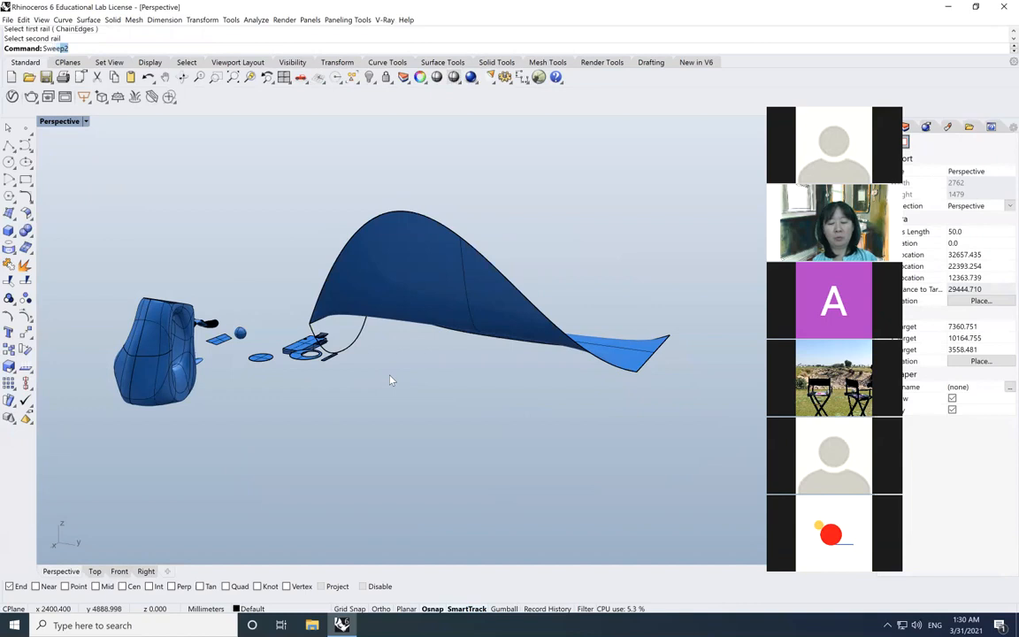
# Sweep the bulging end curve along the two long sides of the seat surface with Sweep2, rebuilding cross sections with 5 control points.
pyautogui.press('Return')
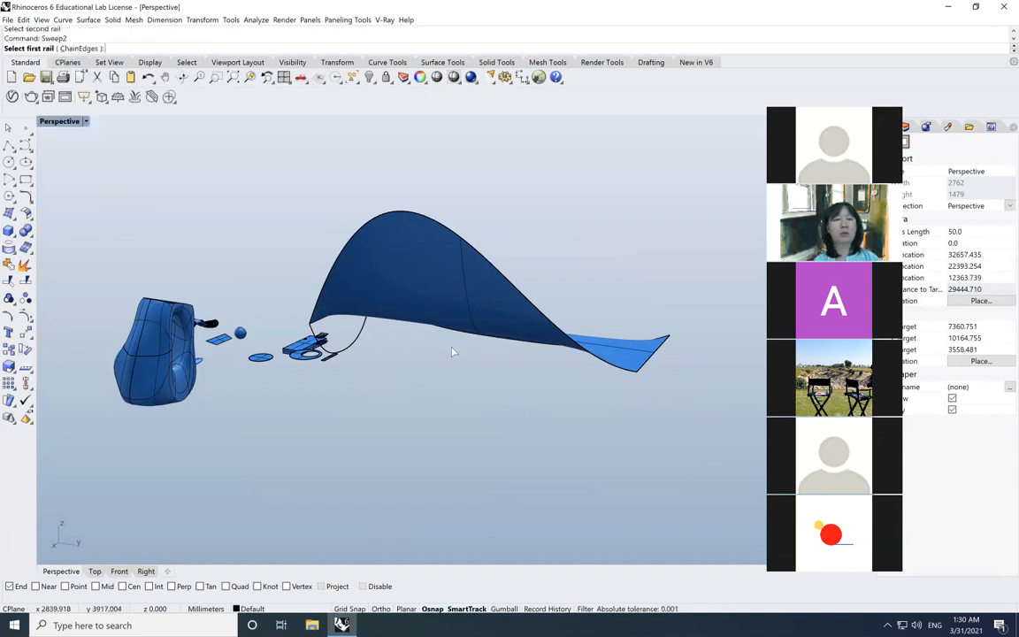
pyautogui.click(472, 246)
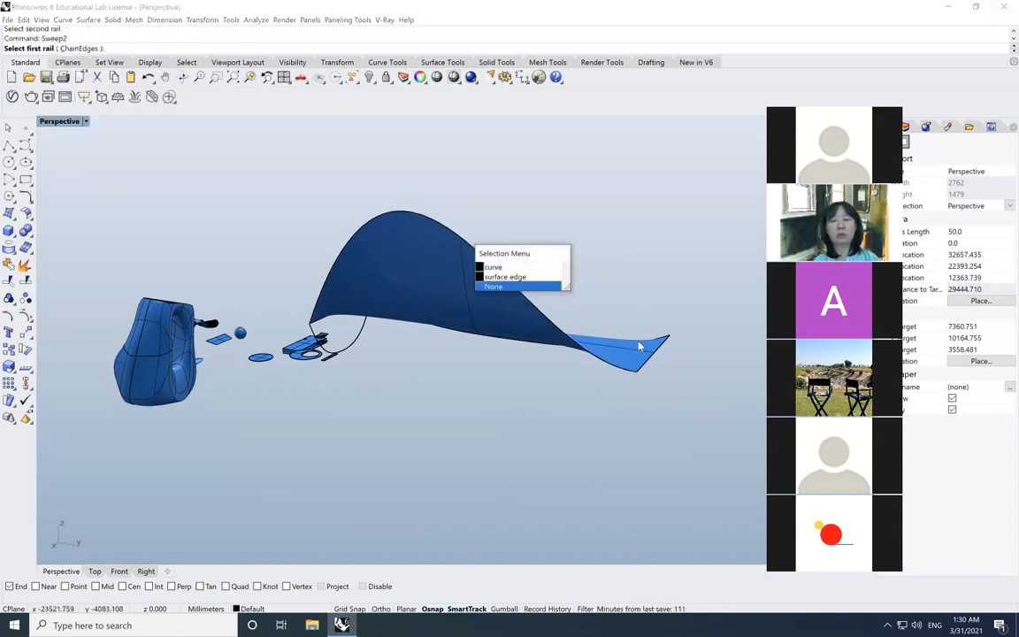
pyautogui.click(537, 277)
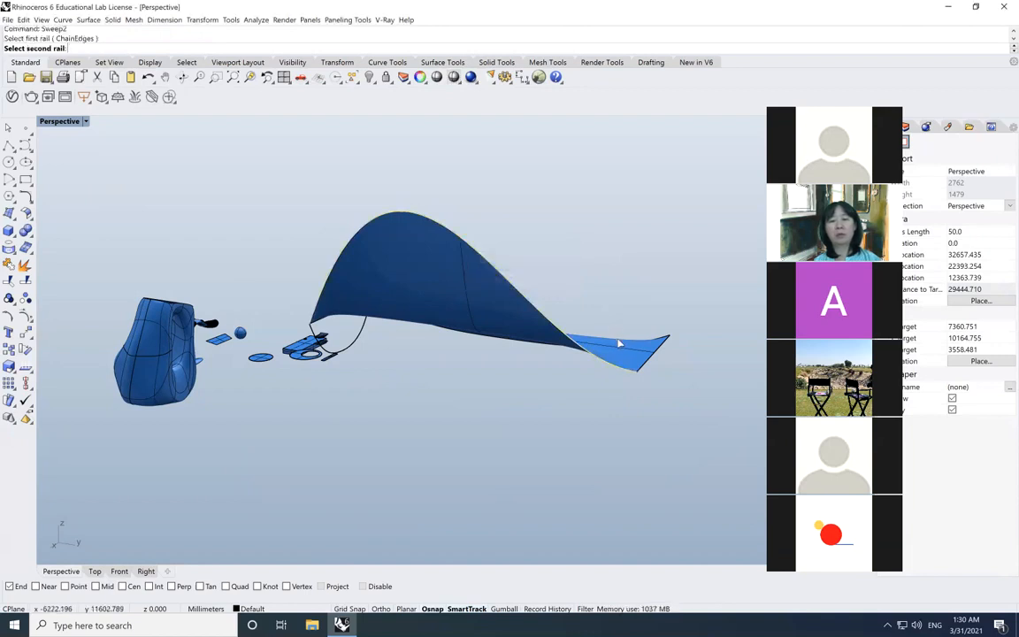
pyautogui.moveTo(405, 251); pyautogui.dragTo(626, 452, button='right')
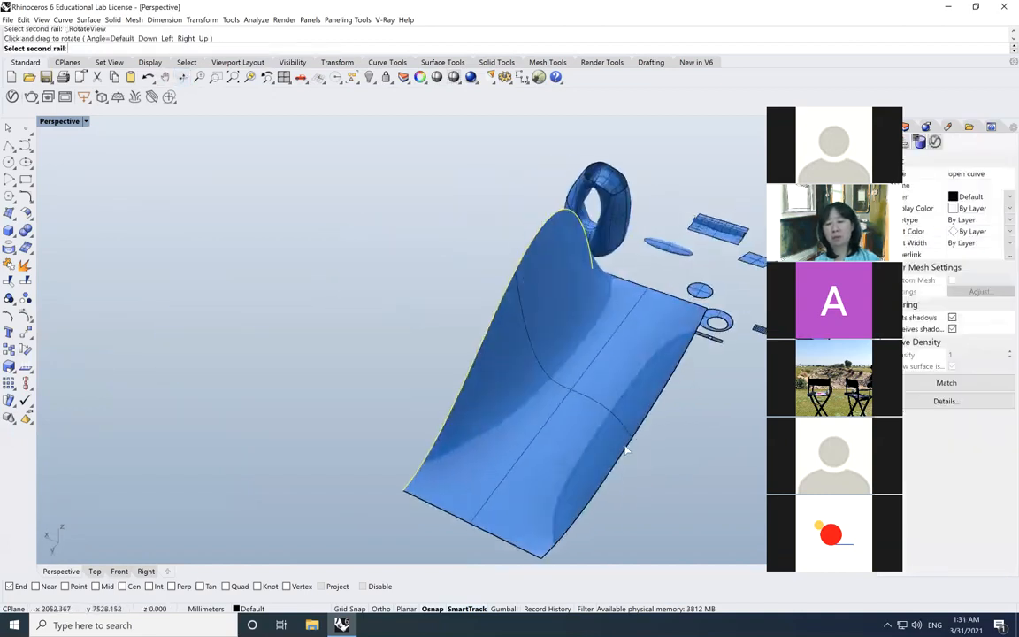
pyautogui.click(627, 451)
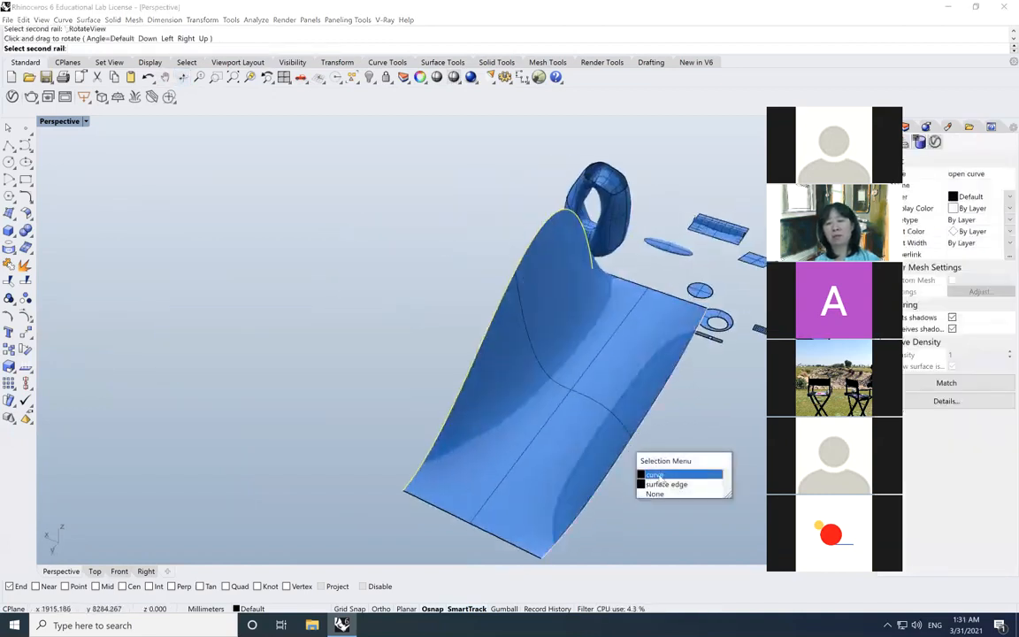
pyautogui.click(658, 476)
pyautogui.moveTo(225, 232); pyautogui.dragTo(312, 283, button='right')
pyautogui.click(279, 285)
pyautogui.rightClick(301, 288)
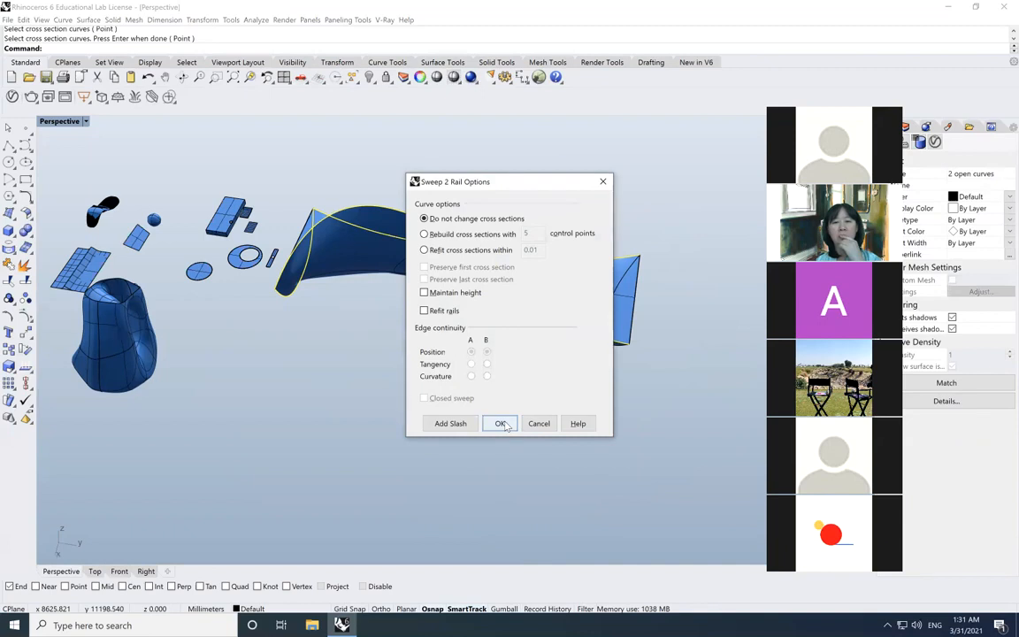
pyautogui.click(425, 234)
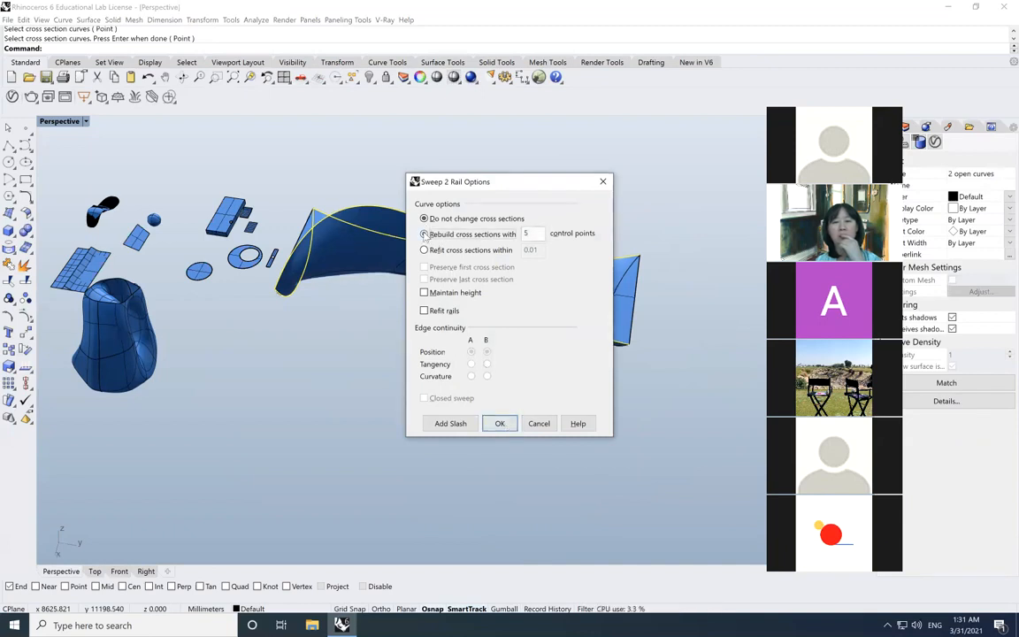
pyautogui.click(497, 423)
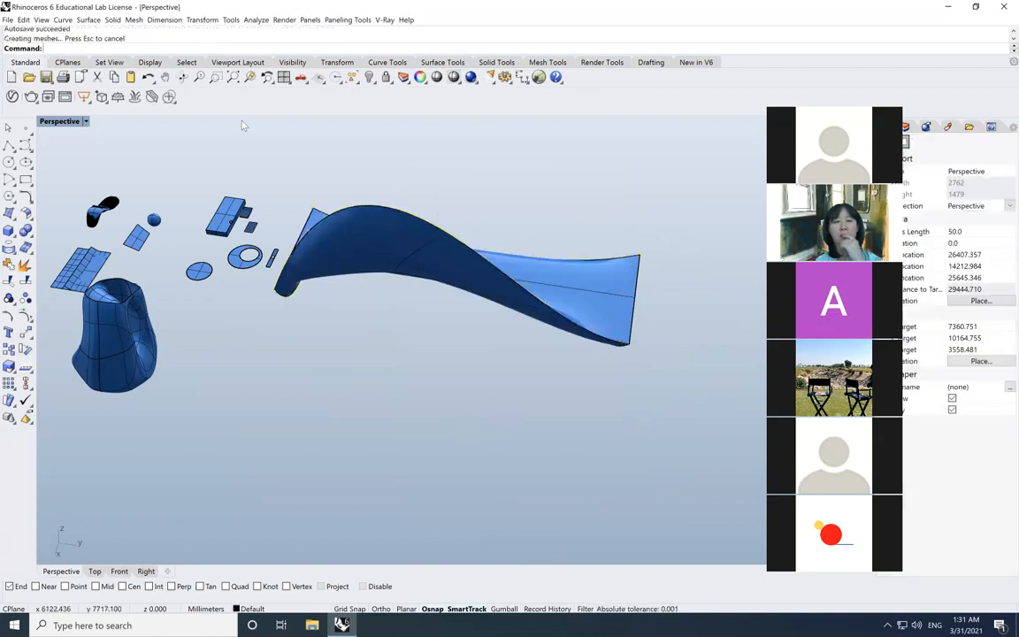
# Inspect the two-rail swept surface and its control points, and delete that surface.
pyautogui.click(182, 78)
pyautogui.moveTo(391, 290); pyautogui.dragTo(177, 235)
pyautogui.moveTo(154, 248); pyautogui.dragTo(486, 329)
pyautogui.press('Escape')
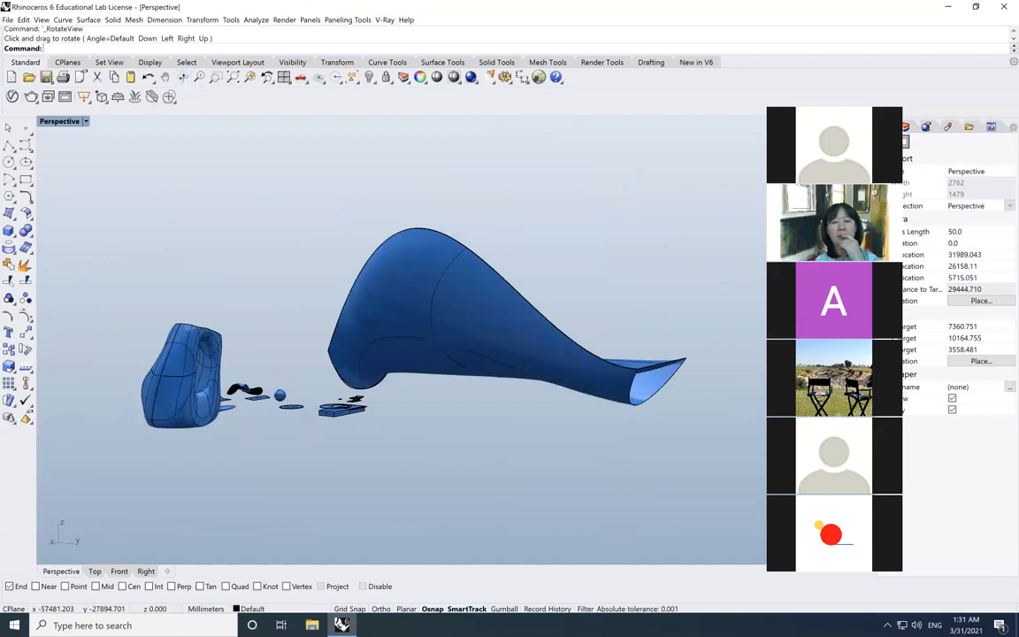
pyautogui.click(486, 328)
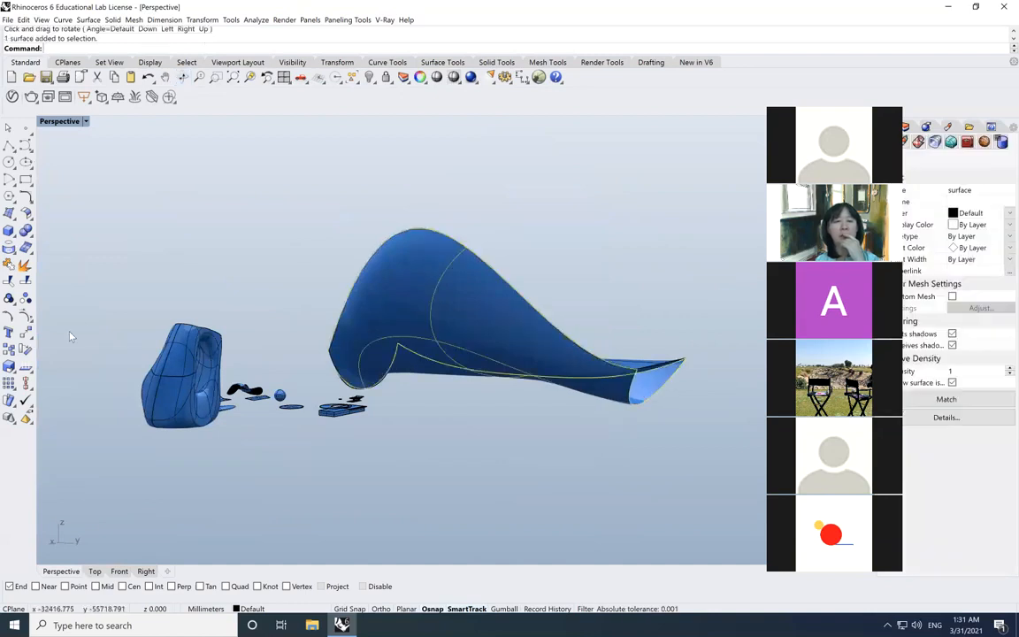
pyautogui.press('F10')
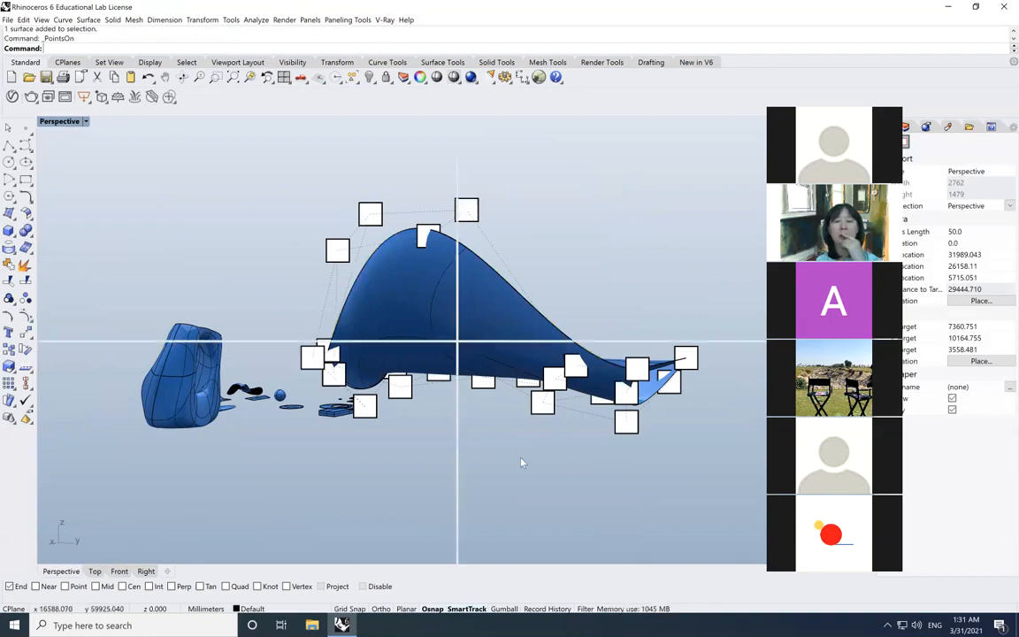
pyautogui.hotkey('ctrl', 'm')
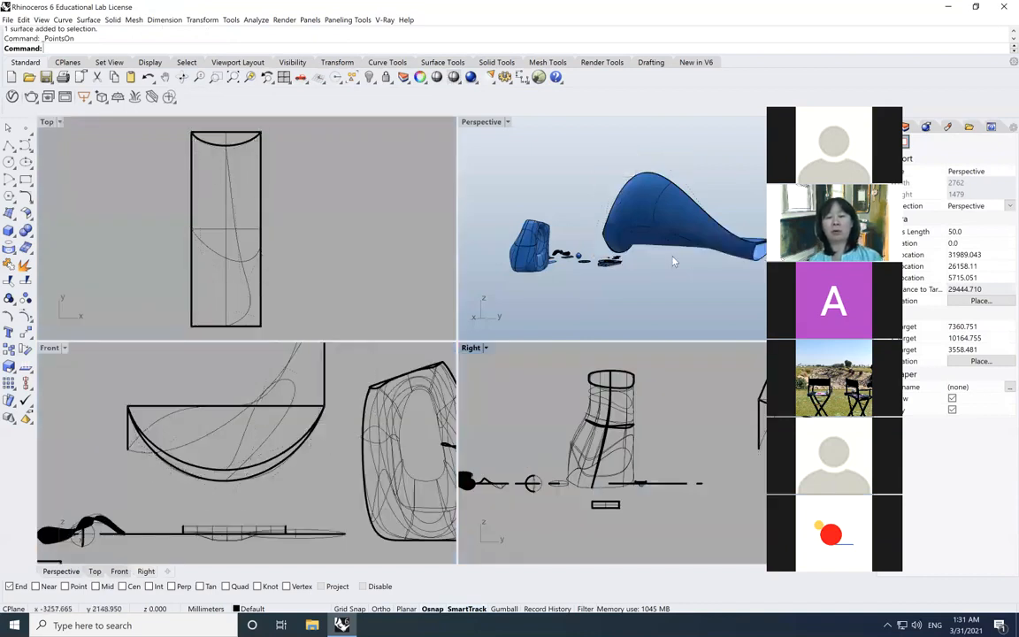
pyautogui.click(660, 227)
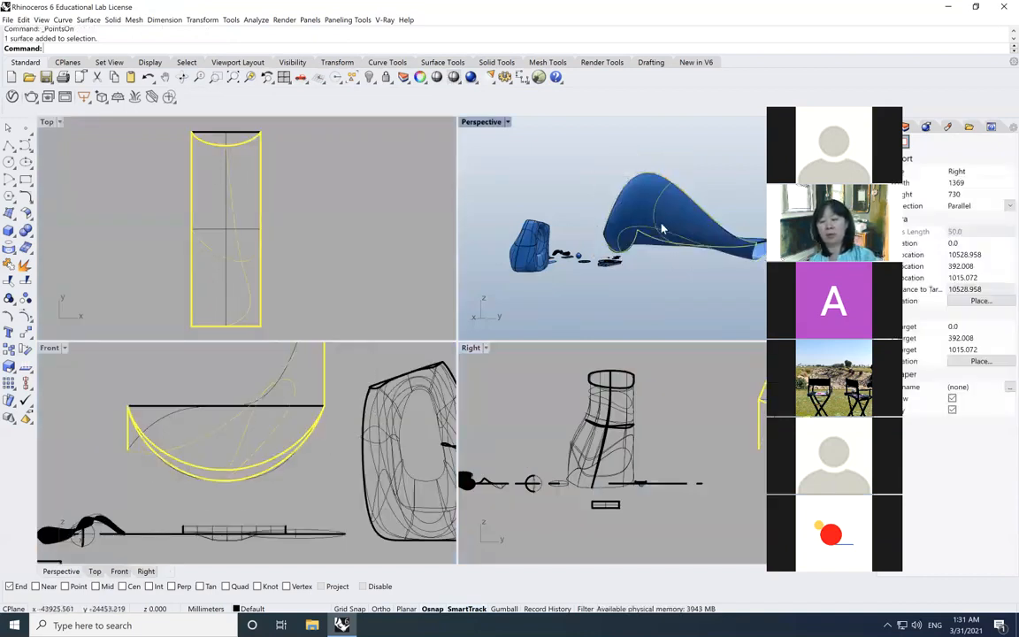
pyautogui.press('Delete')
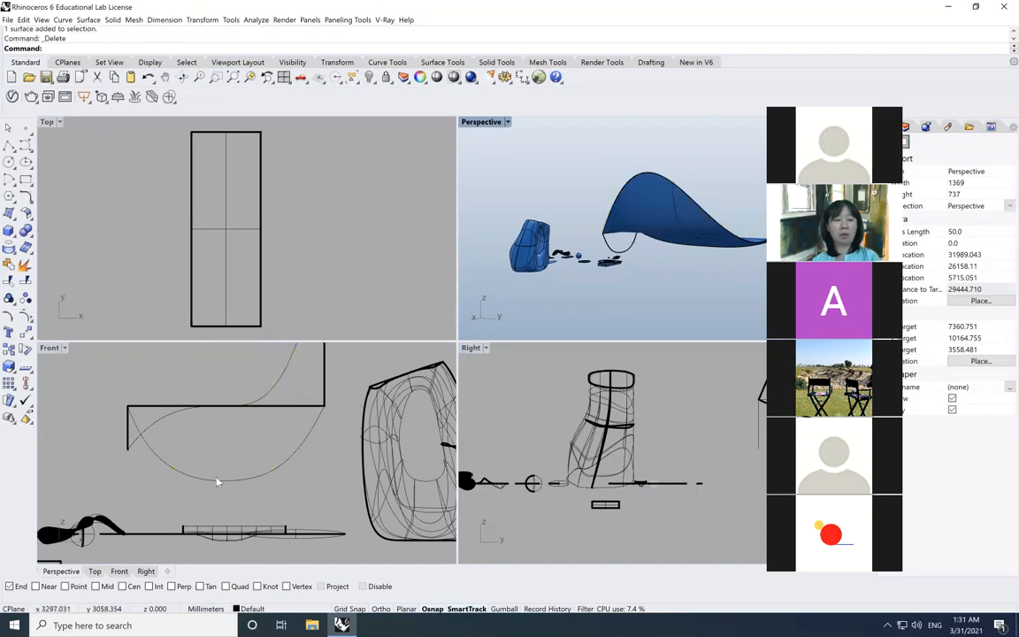
# Move the three lower control points of the bulging end curve straight down in the Front view to deepen the bulge.
pyautogui.click(200, 480)
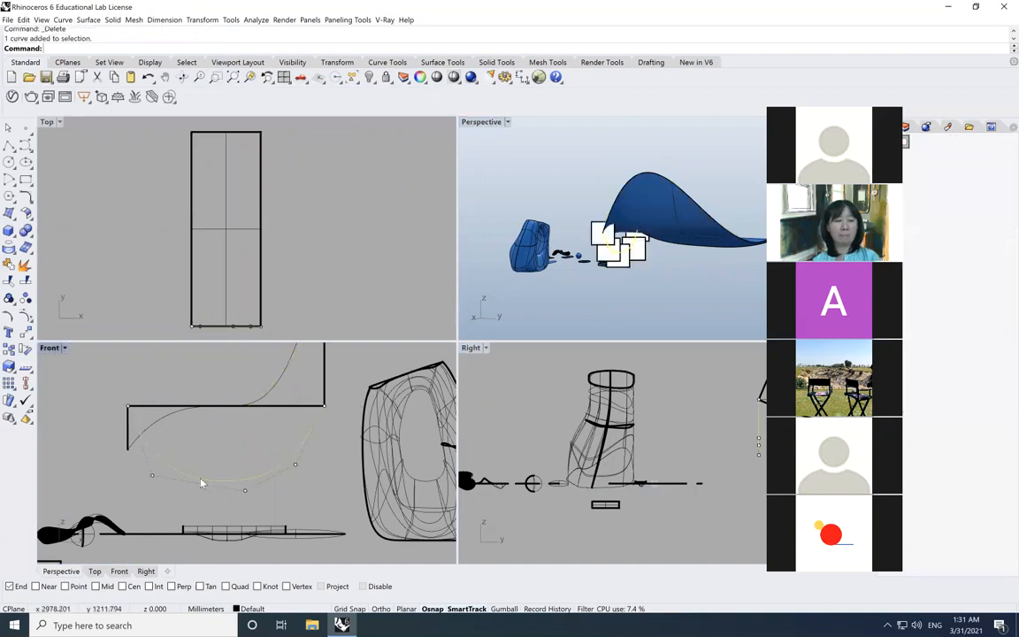
pyautogui.moveTo(139, 455); pyautogui.dragTo(324, 515)
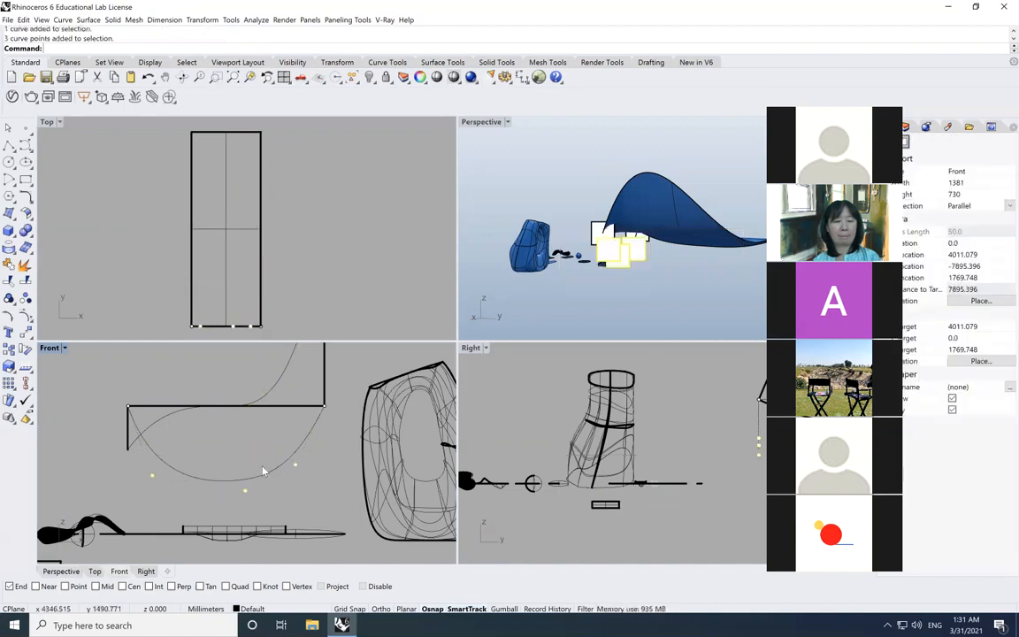
pyautogui.scroll(-4, 263, 472)
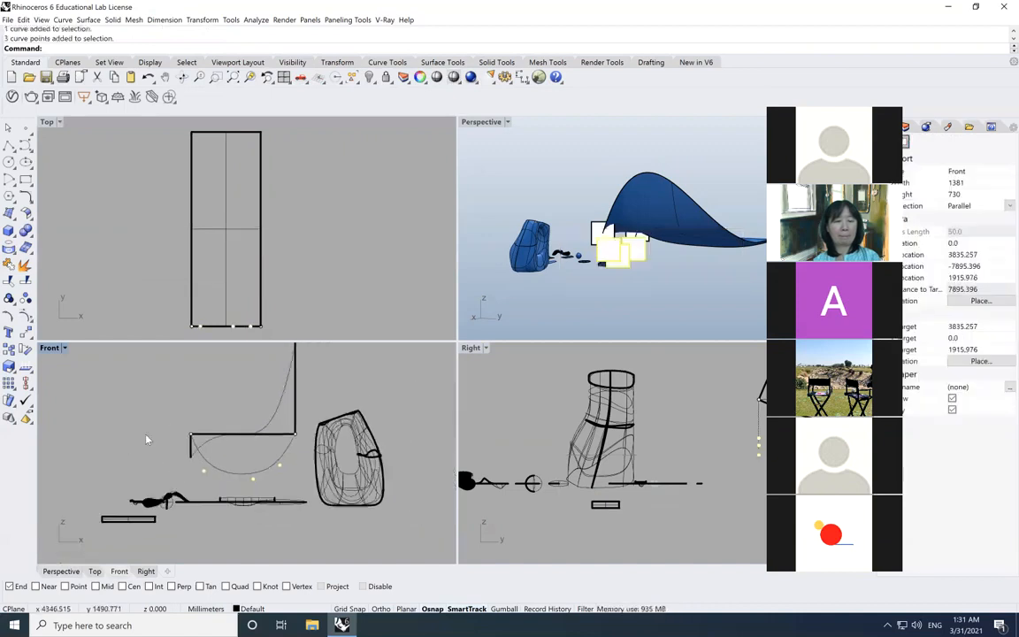
pyautogui.click(26, 333)
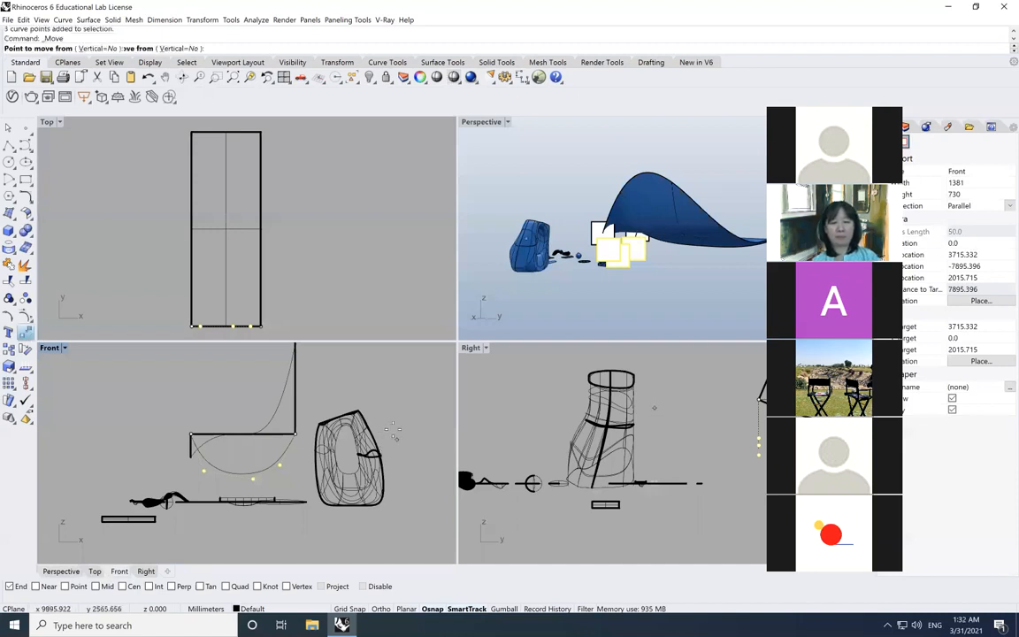
pyautogui.click(395, 437)
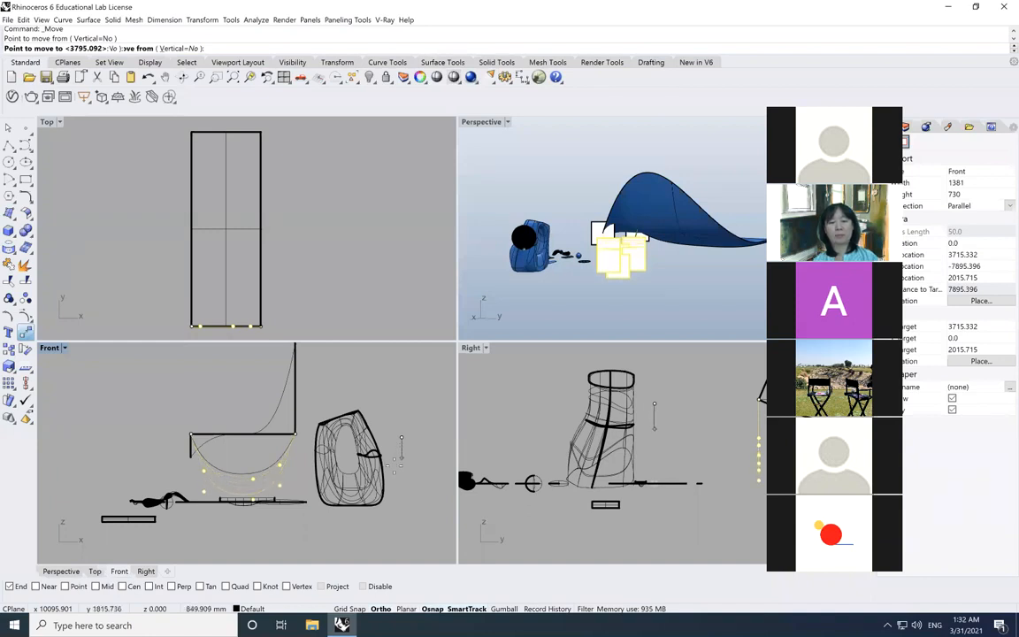
pyautogui.click(403, 479)
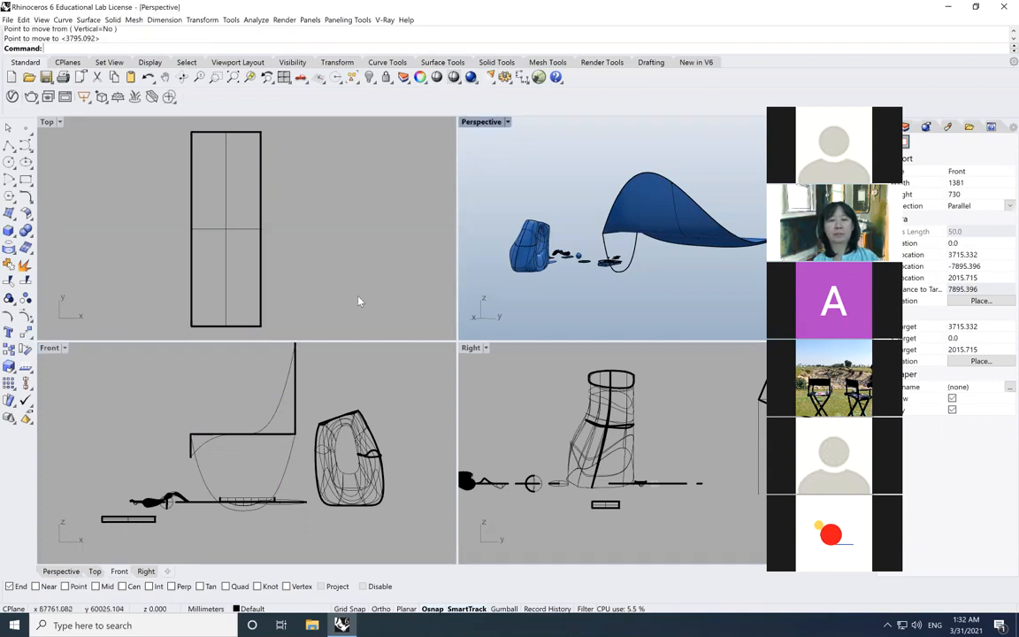
# Sweep the deepened end curve along the two long edges of the seat surface with Sweep2, rebuilding cross sections with 5 control points.
pyautogui.hotkey('ctrl', 'm')
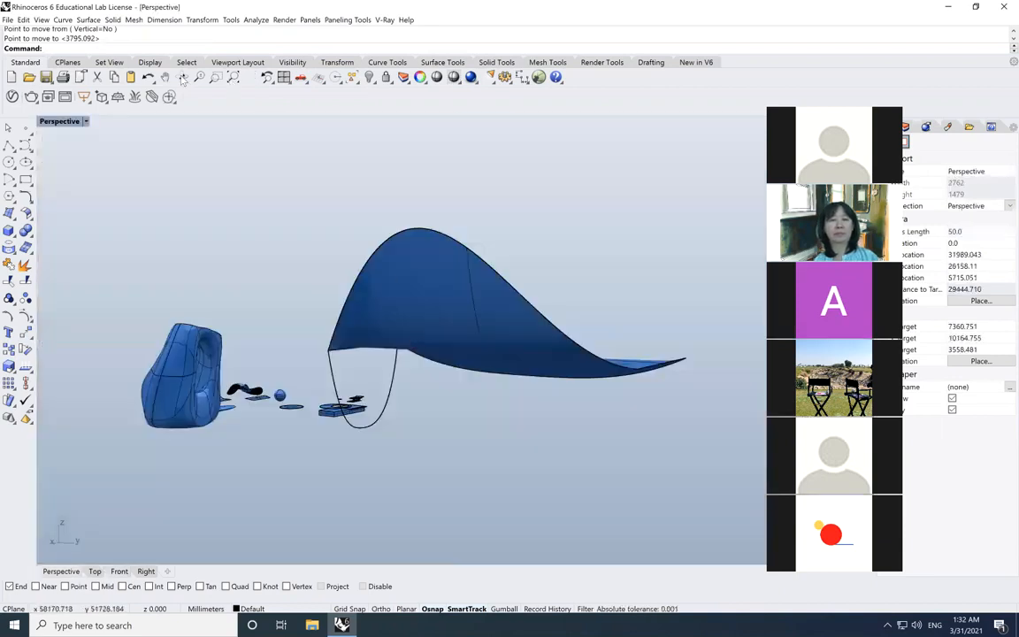
pyautogui.moveTo(383, 262); pyautogui.dragTo(469, 296, button='right')
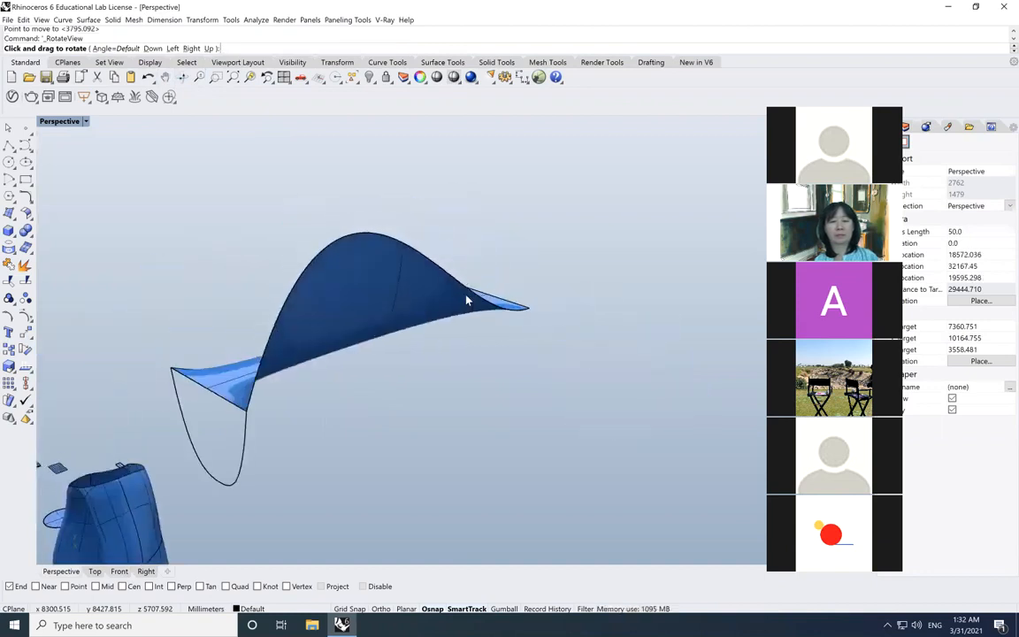
pyautogui.write('Sweep2')
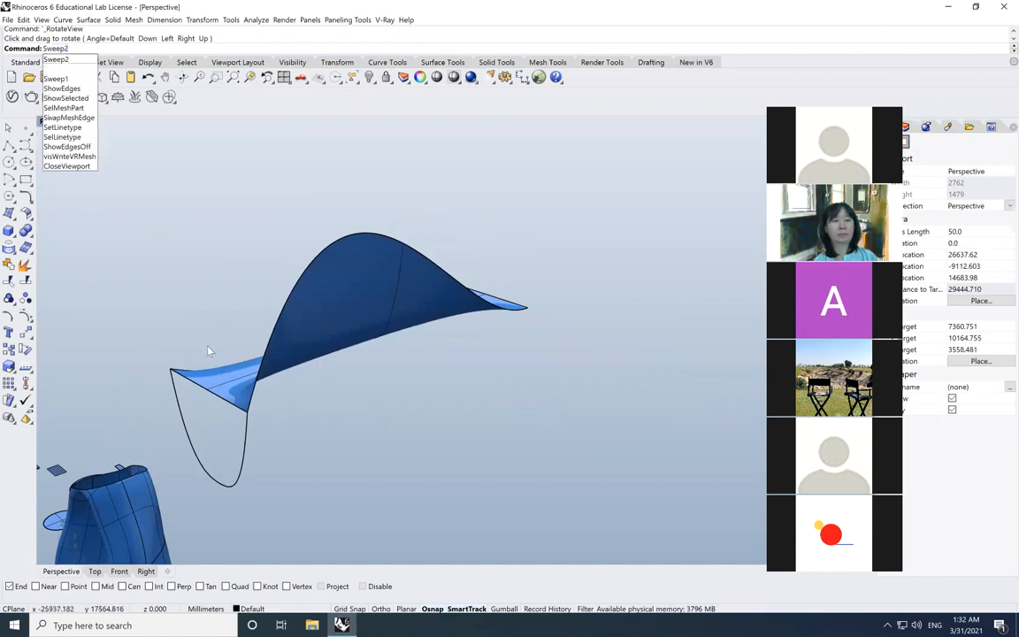
pyautogui.click(68, 60)
pyautogui.press('Return')
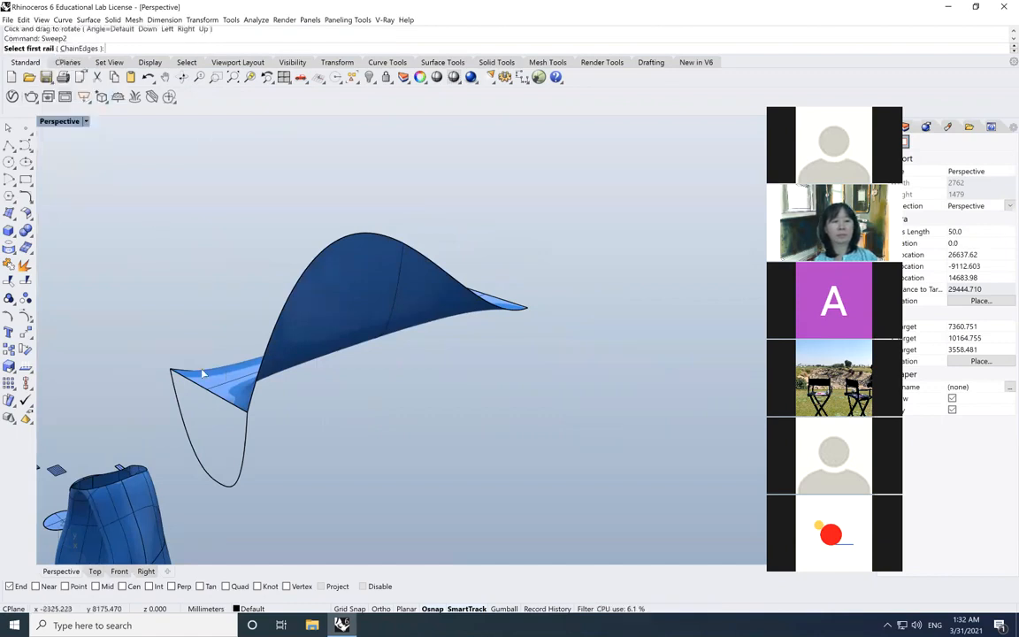
pyautogui.click(275, 337)
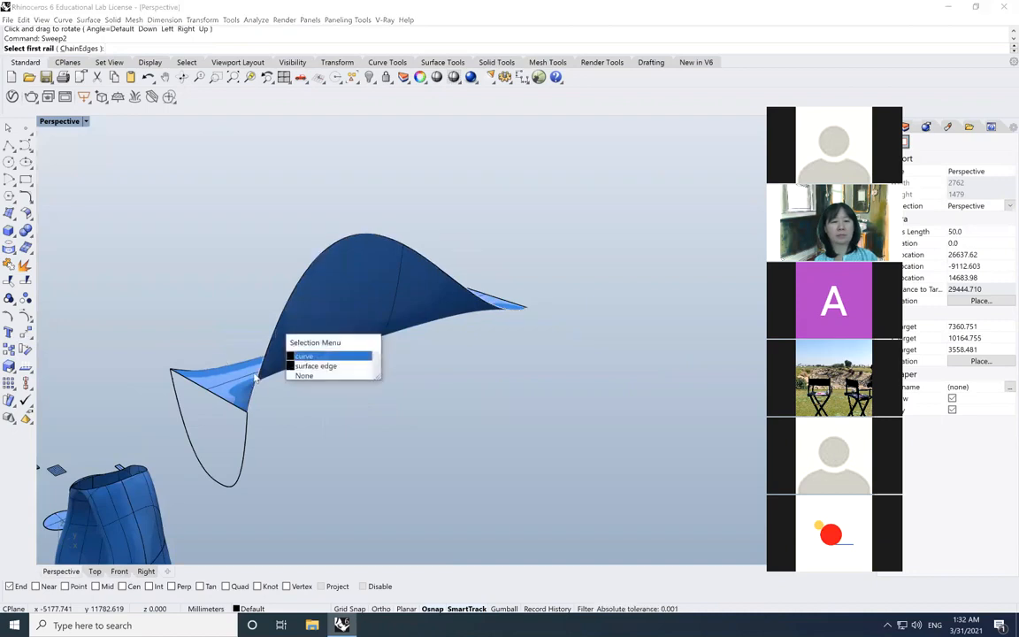
pyautogui.click(311, 366)
pyautogui.click(198, 373)
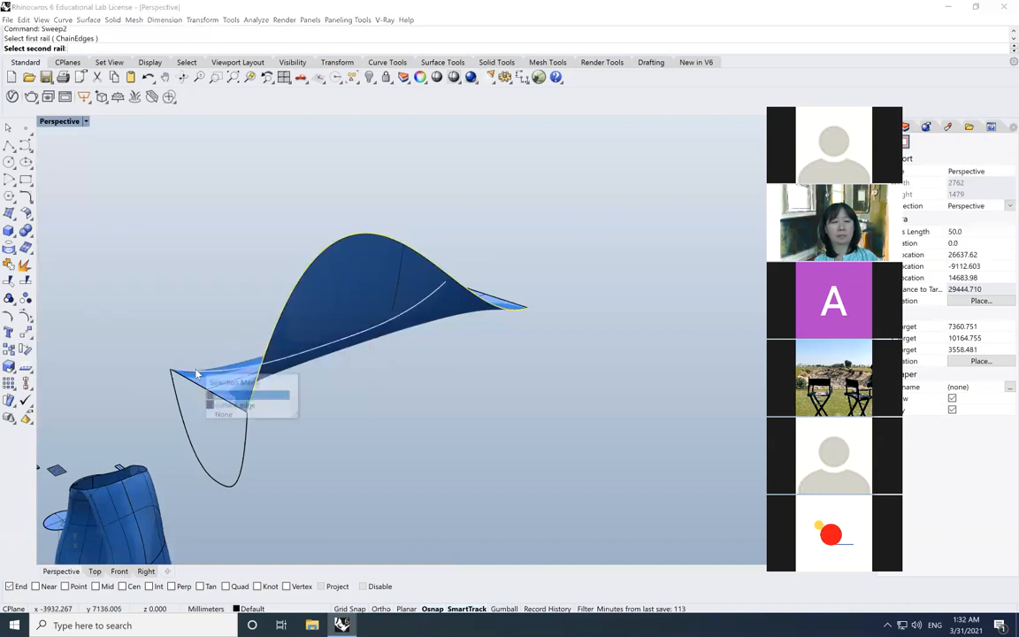
pyautogui.click(233, 399)
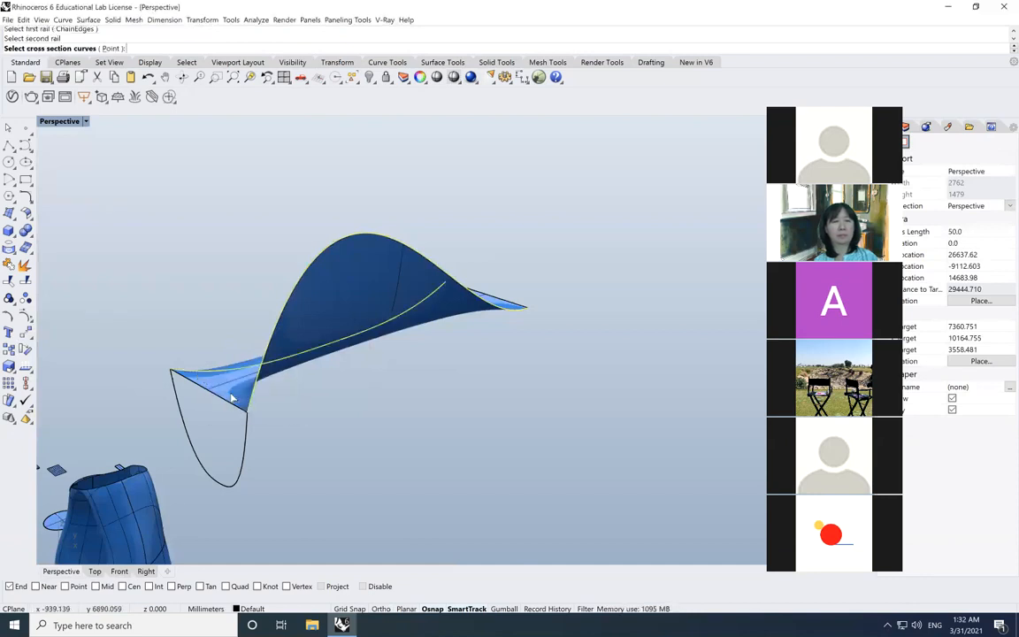
pyautogui.click(247, 449)
pyautogui.press('Return')
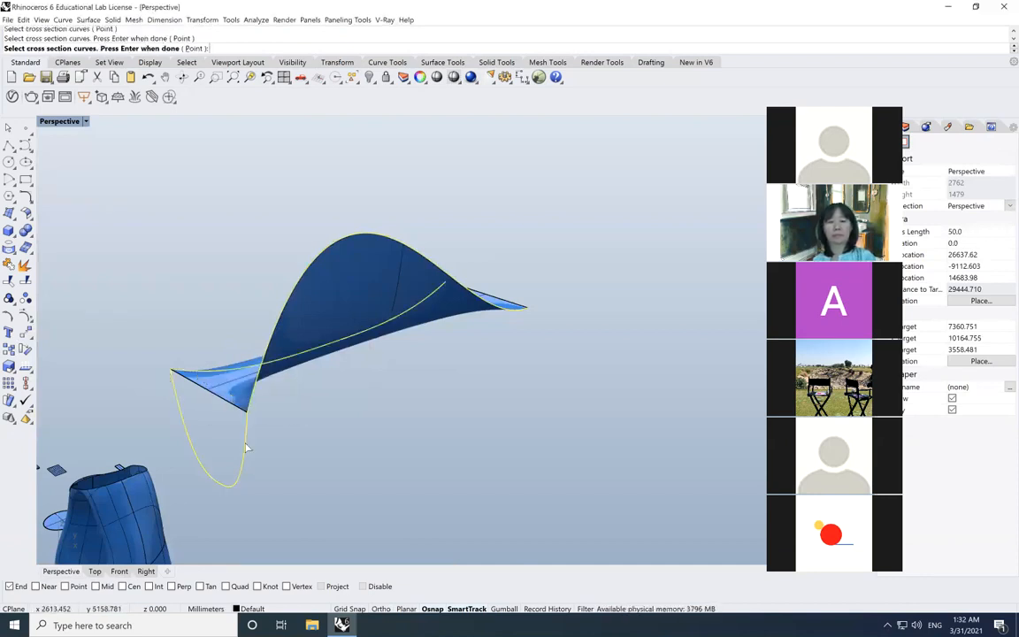
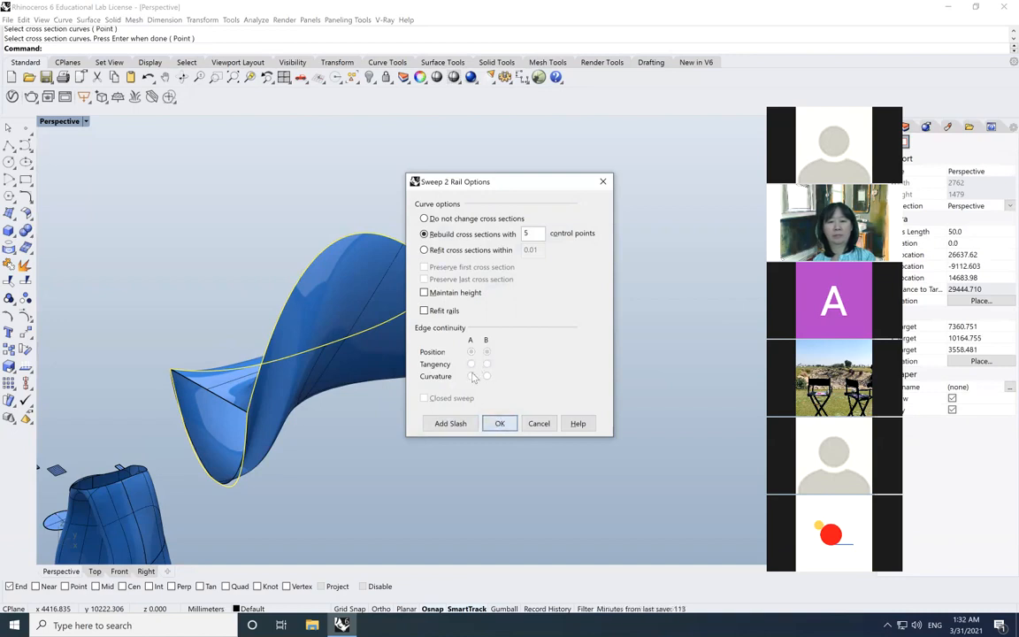
pyautogui.click(497, 423)
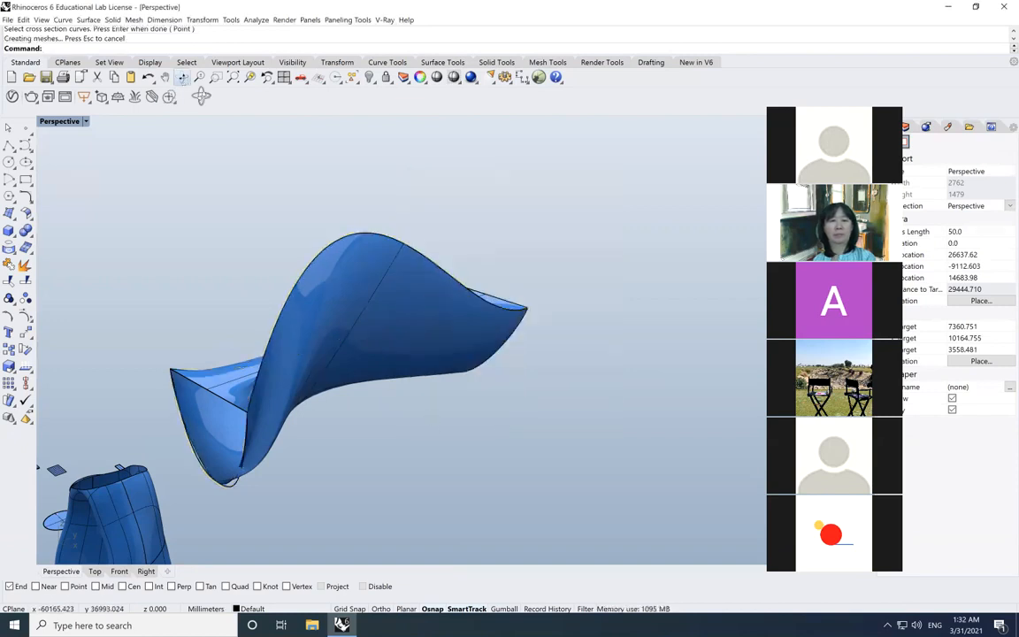
# Inspect the new swept underside from the side and end, and show its control points.
pyautogui.click(184, 77)
pyautogui.moveTo(221, 287)
pyautogui.mouseDown()
pyautogui.moveTo(353, 280)
pyautogui.moveTo(390, 263)
pyautogui.moveTo(344, 256)
pyautogui.moveTo(255, 274)
pyautogui.moveTo(220, 303)
pyautogui.moveTo(189, 268)
pyautogui.moveTo(152, 259)
pyautogui.moveTo(172, 294)
pyautogui.moveTo(214, 299)
pyautogui.moveTo(346, 298)
pyautogui.moveTo(361, 282)
pyautogui.moveTo(273, 255)
pyautogui.moveTo(172, 277)
pyautogui.moveTo(250, 286)
pyautogui.moveTo(200, 286)
pyautogui.moveTo(212, 284)
pyautogui.mouseUp()
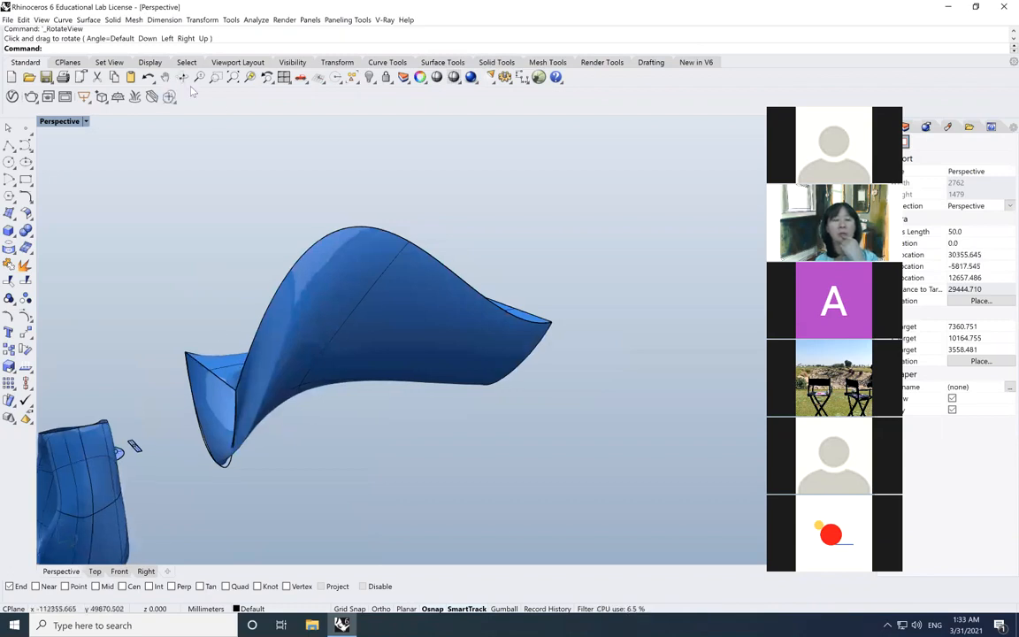
pyautogui.press('Return')
pyautogui.moveTo(266, 329); pyautogui.dragTo(343, 346)
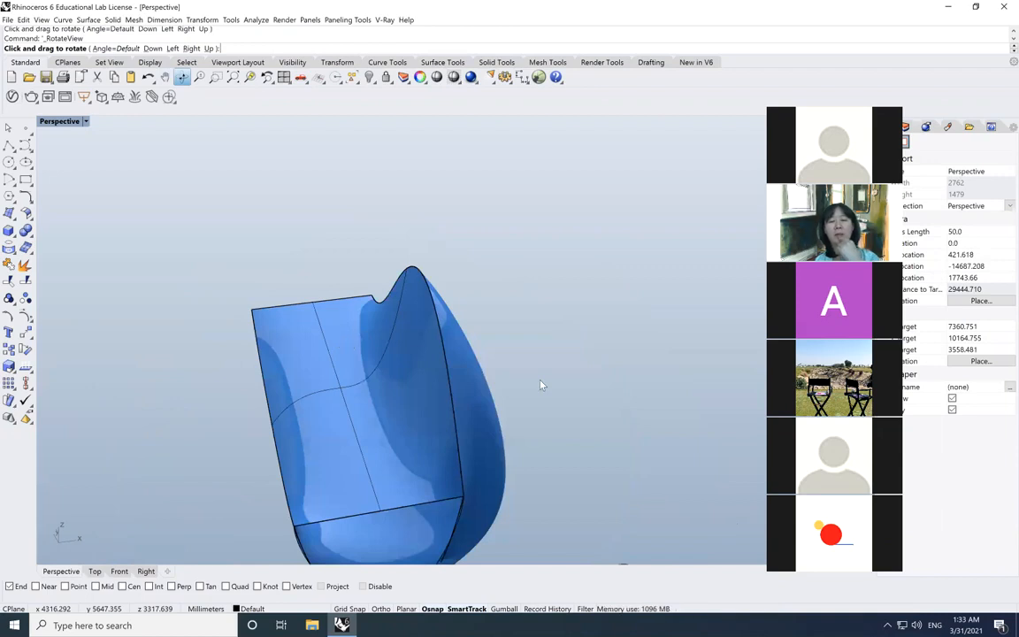
pyautogui.press('Escape')
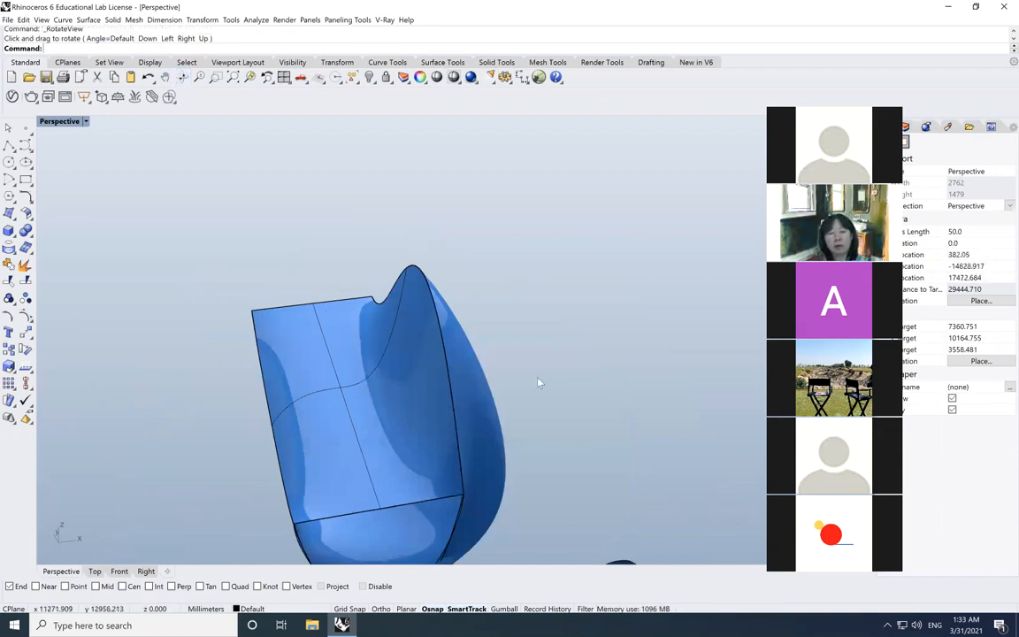
pyautogui.scroll(-5, 539, 382)
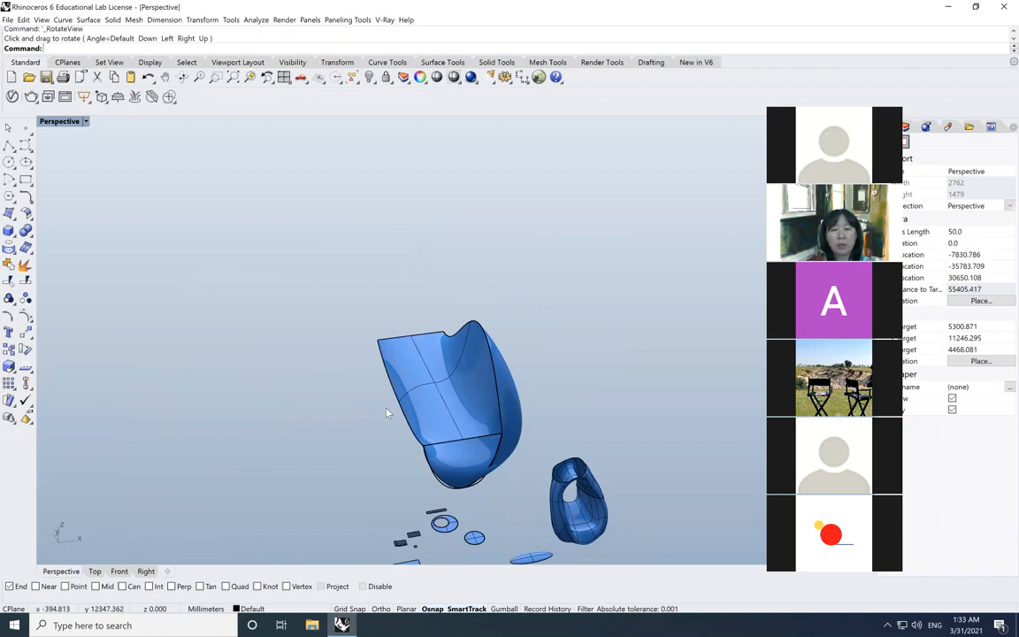
pyautogui.click(525, 415)
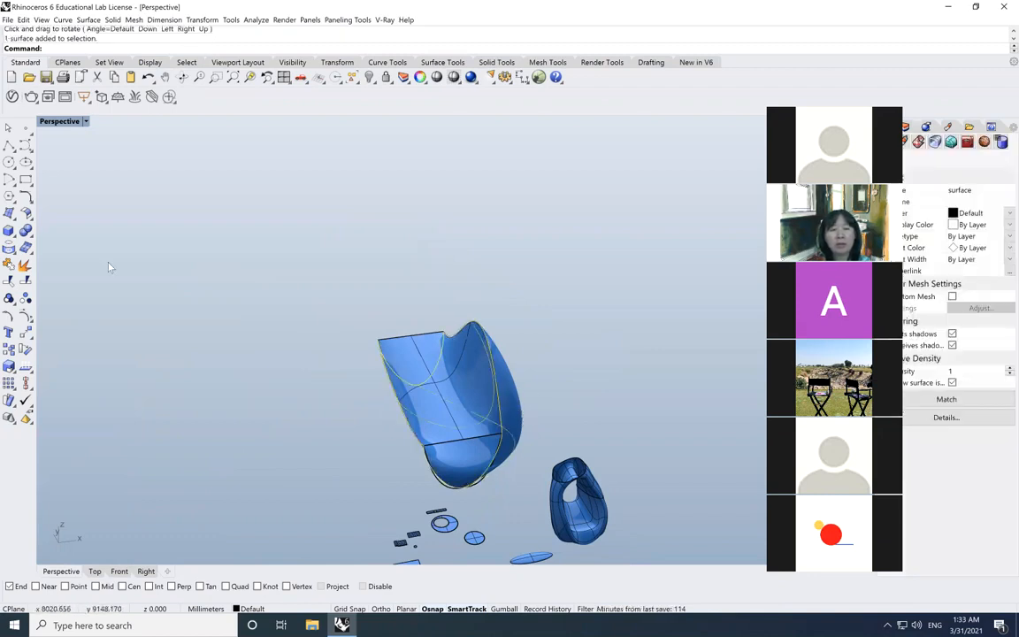
pyautogui.click(25, 283)
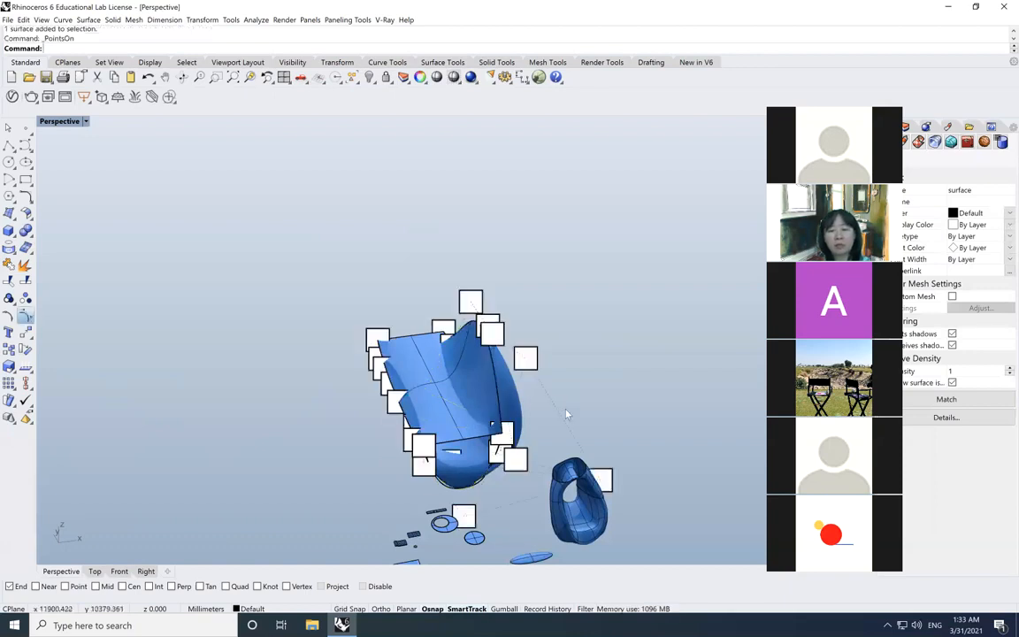
# Move the two outlying control points of the underside surface inward toward the seat's end in the Top view.
pyautogui.doubleClick(64, 123)
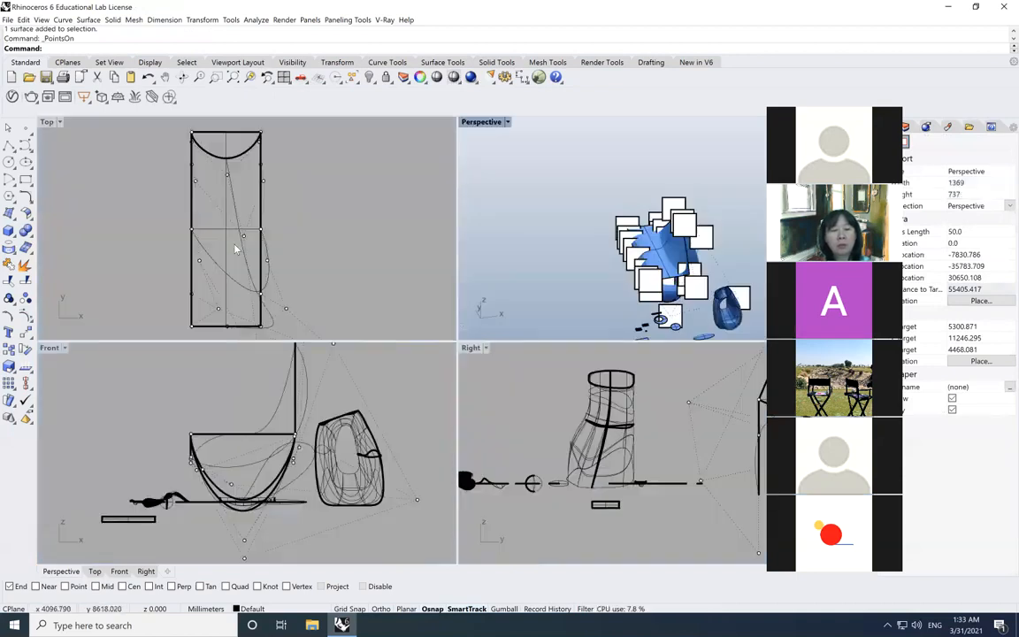
pyautogui.scroll(-3, 235, 250)
pyautogui.scroll(-2, 239, 251)
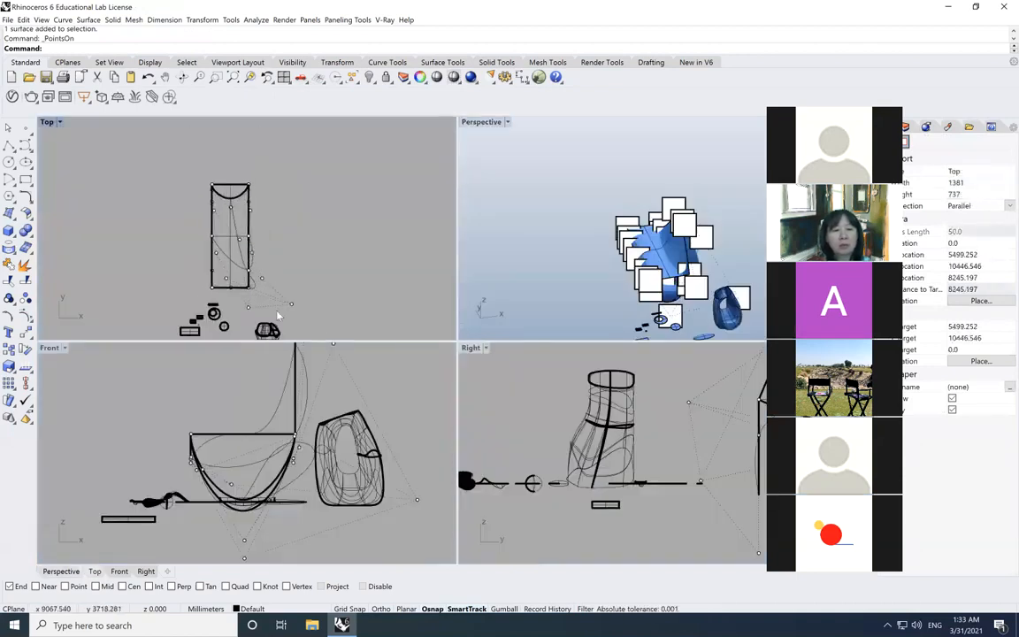
pyautogui.scroll(2, 278, 315)
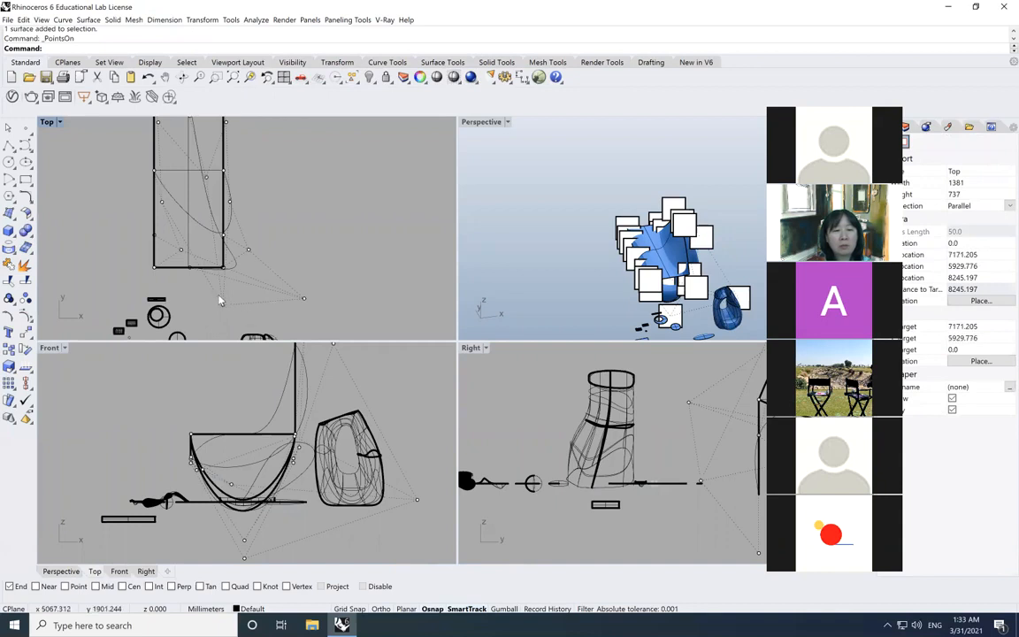
pyautogui.click(224, 307)
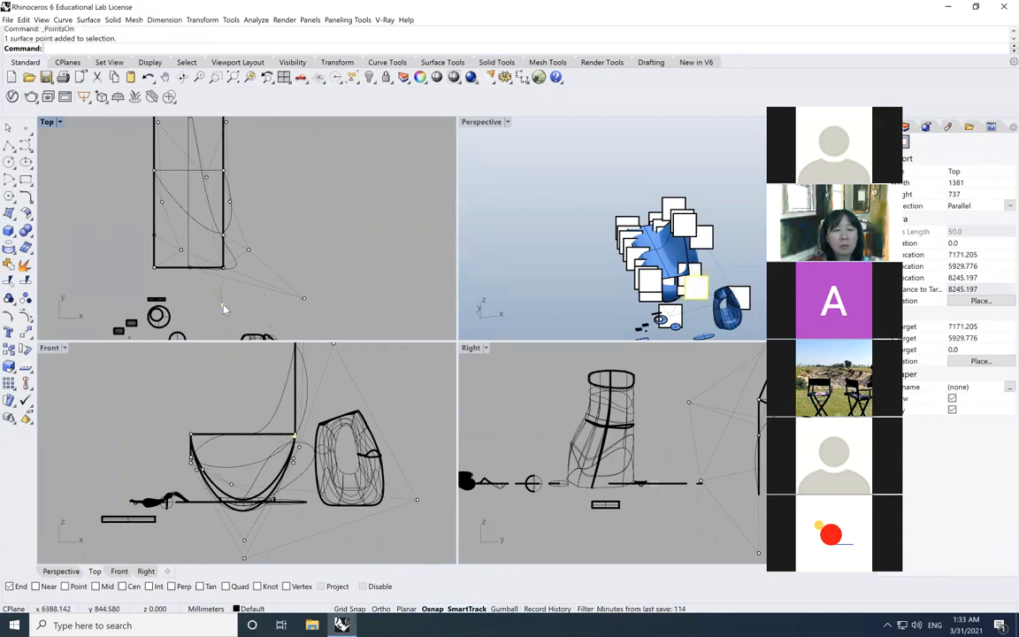
pyautogui.moveTo(224, 307); pyautogui.dragTo(205, 252)
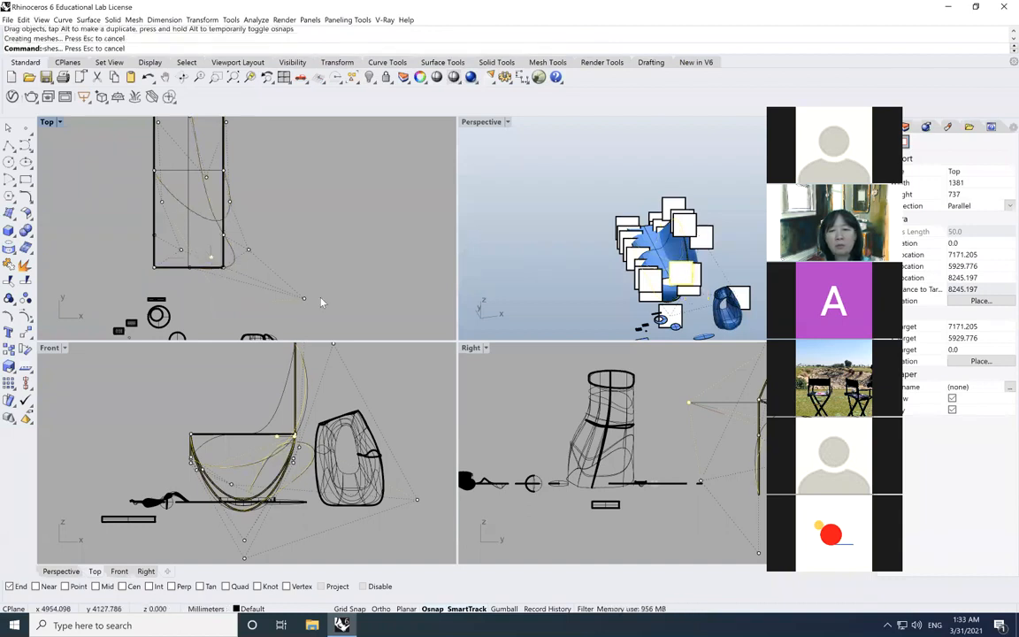
pyautogui.moveTo(303, 298); pyautogui.dragTo(237, 254)
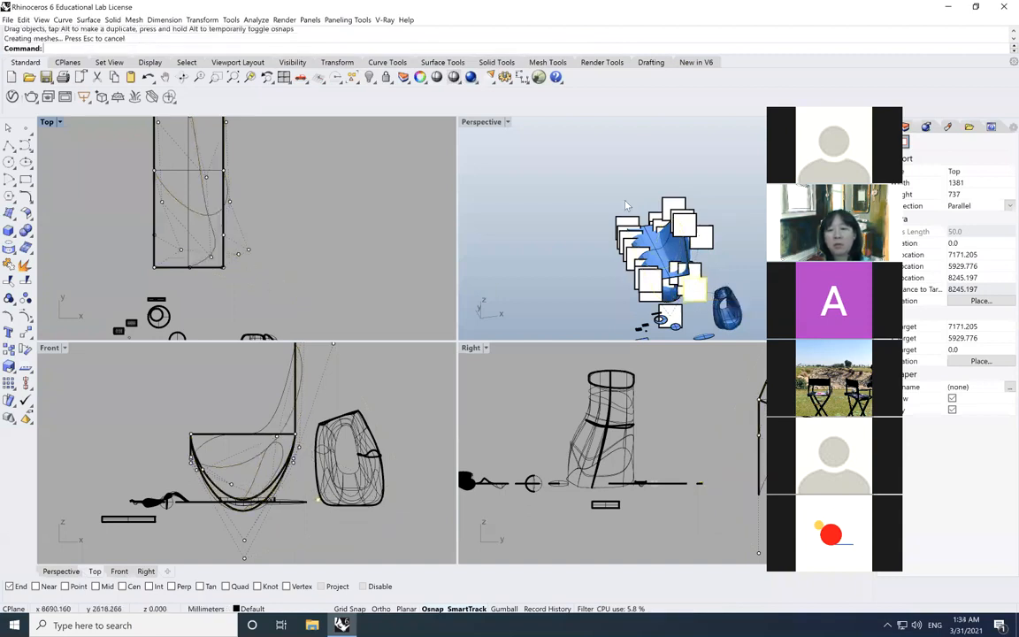
# Check the reshaped underside in the maximized Perspective view and turn off its control points.
pyautogui.click(652, 288)
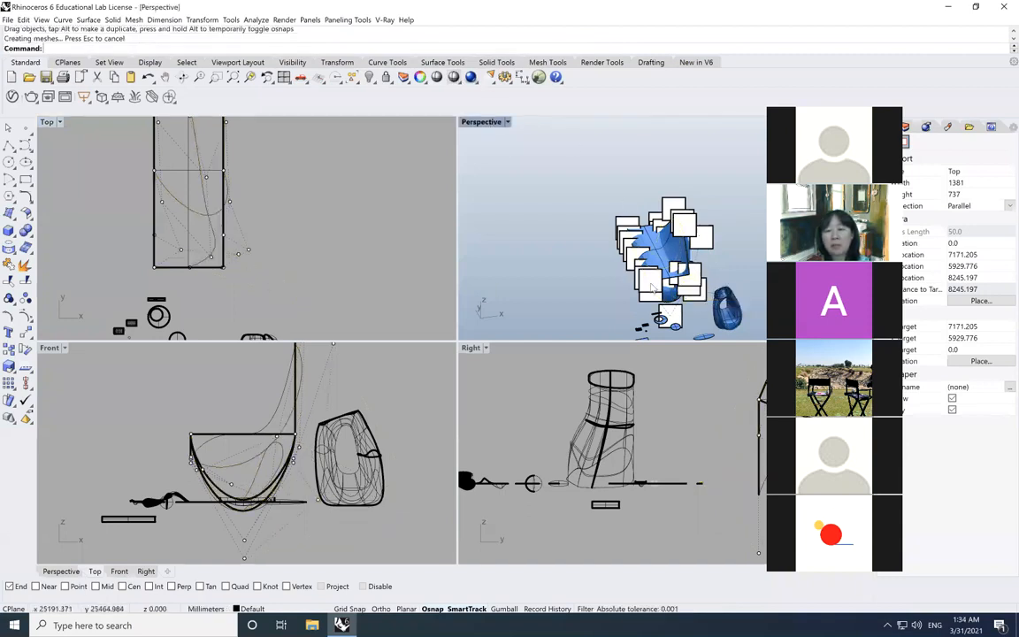
pyautogui.hotkey('ctrl', 'm')
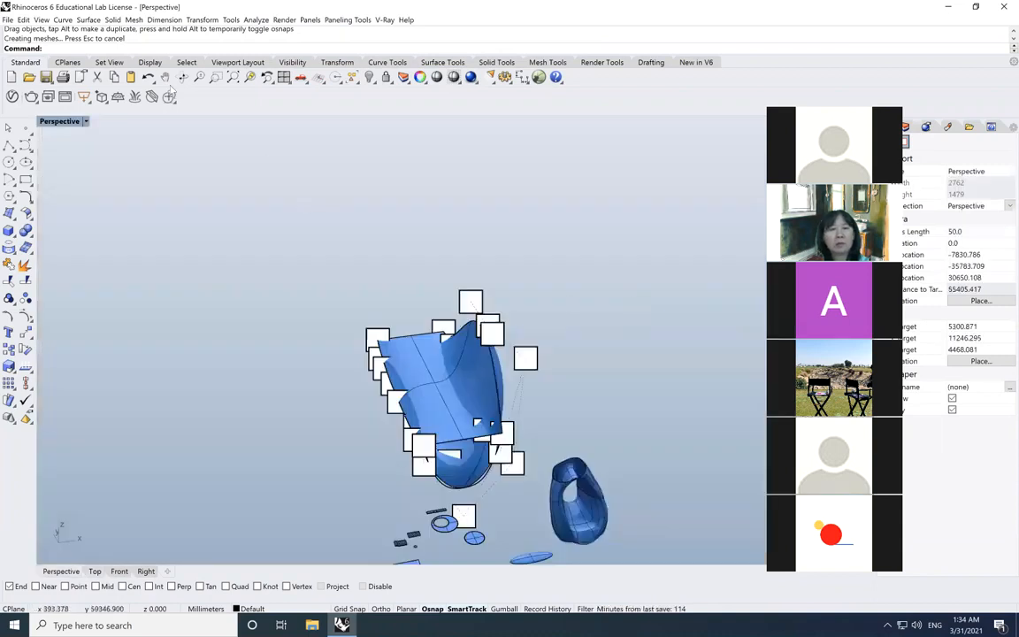
pyautogui.click(183, 77)
pyautogui.moveTo(469, 316); pyautogui.dragTo(434, 467)
pyautogui.press('Escape')
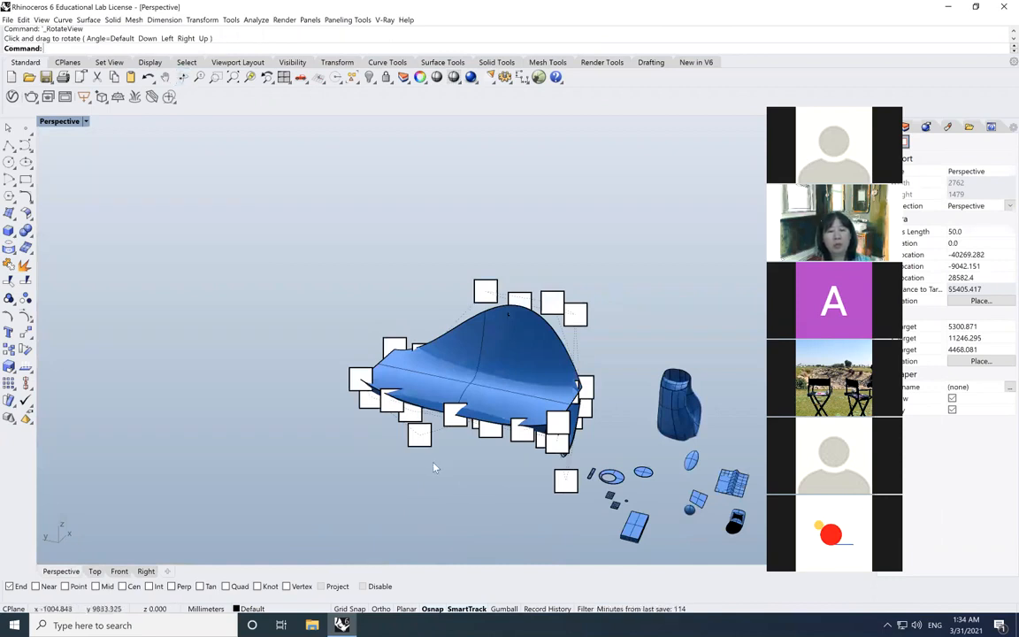
pyautogui.press('Escape')
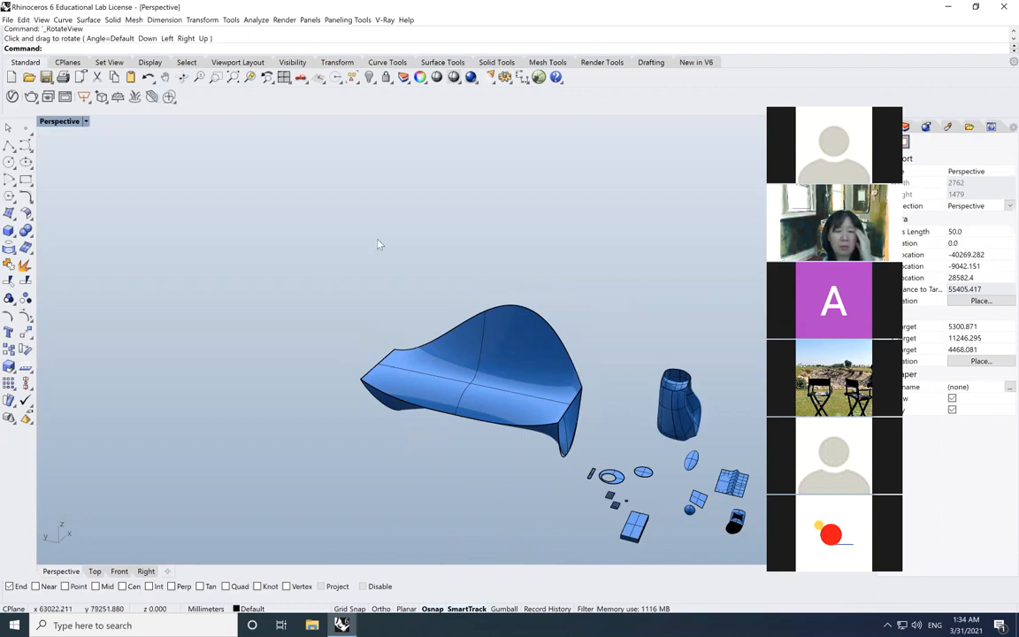
# Examine the reshaped underside surface from below and along the seat's long side.
pyautogui.click(182, 78)
pyautogui.moveTo(472, 404); pyautogui.dragTo(475, 357)
pyautogui.press('Escape')
pyautogui.click(491, 344)
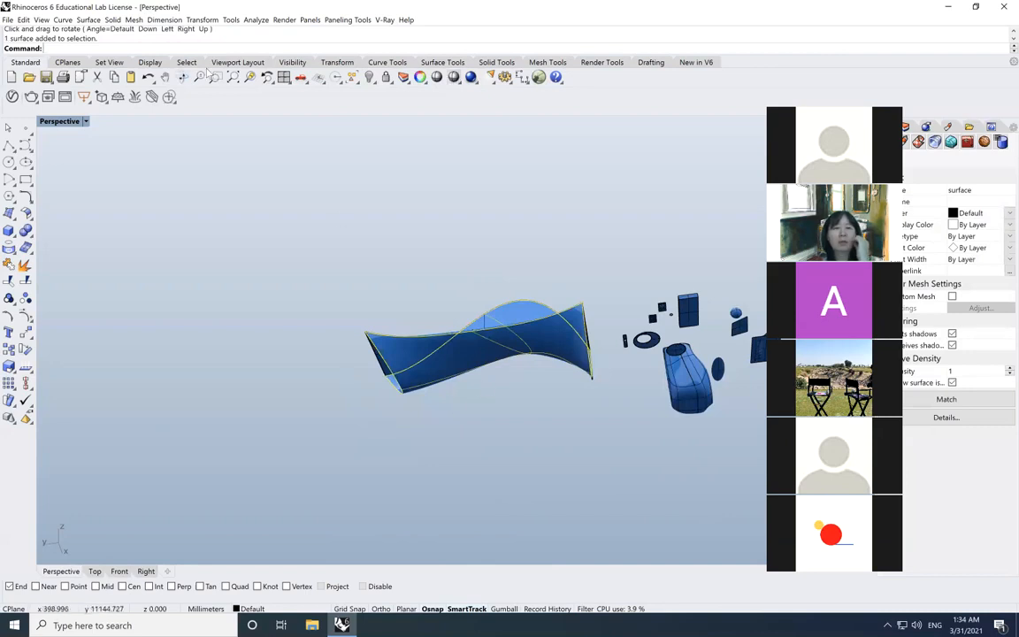
pyautogui.click(182, 78)
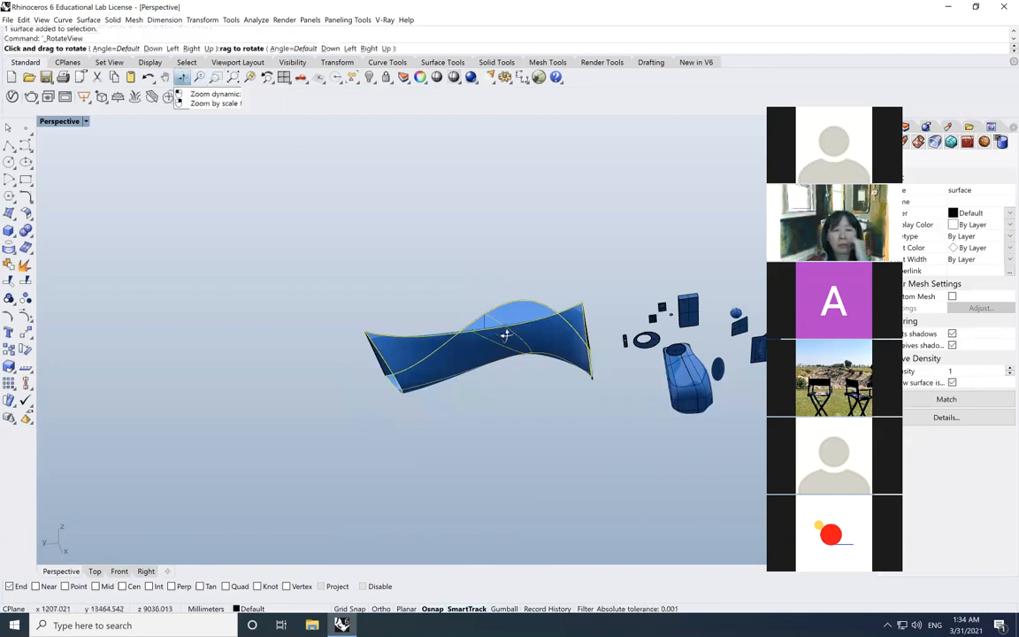
pyautogui.moveTo(494, 369)
pyautogui.mouseDown()
pyautogui.moveTo(494, 394)
pyautogui.moveTo(495, 382)
pyautogui.mouseUp()
pyautogui.click(486, 459)
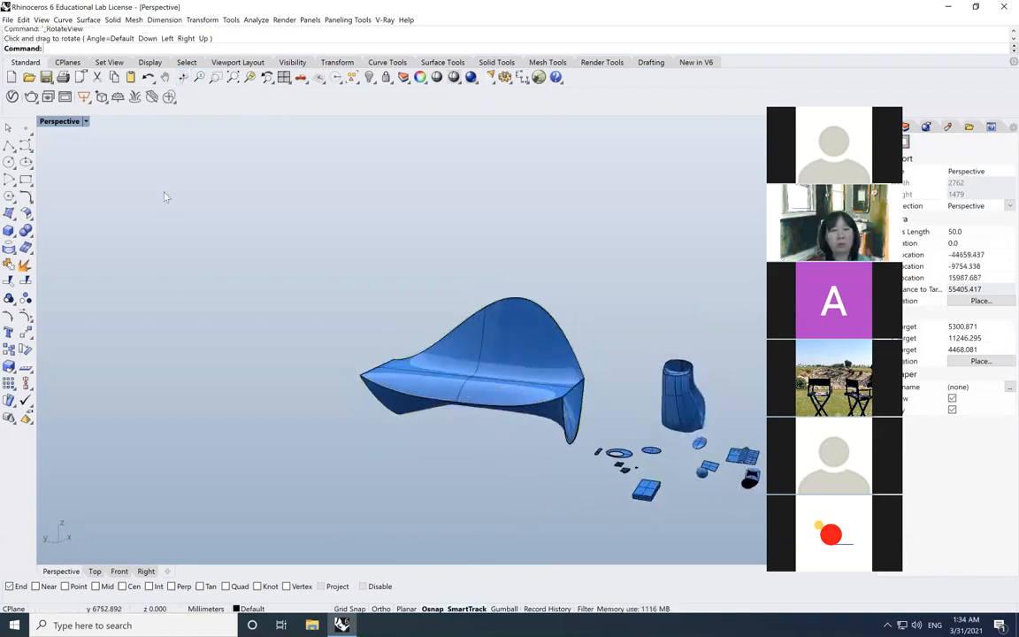
# Draw a small rectangular plane in the Front view just above the upper corner of the seat's curved profile.
pyautogui.doubleClick(66, 125)
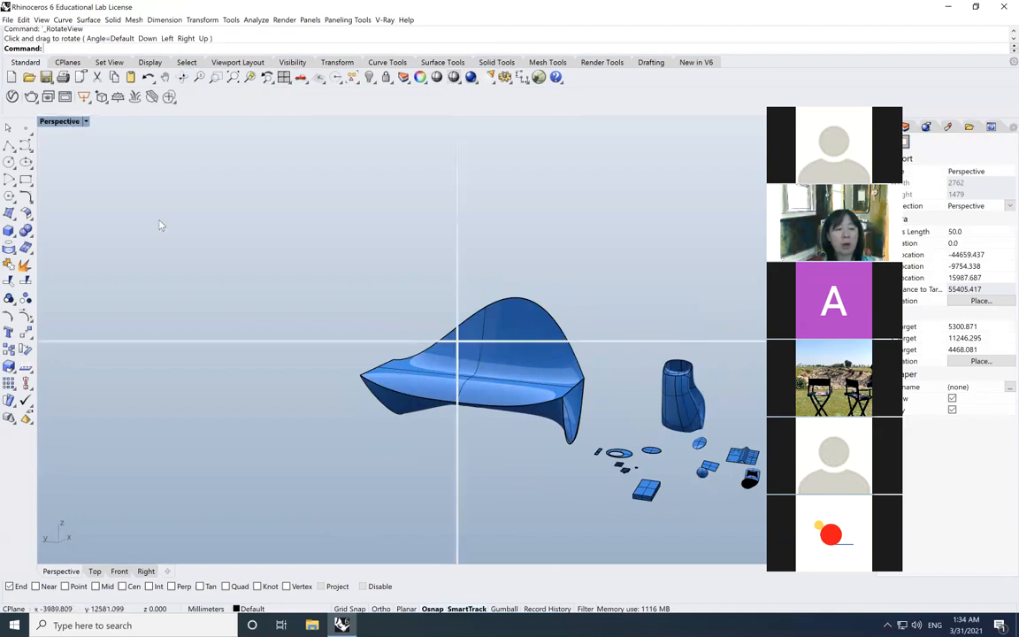
pyautogui.scroll(-5, 217, 235)
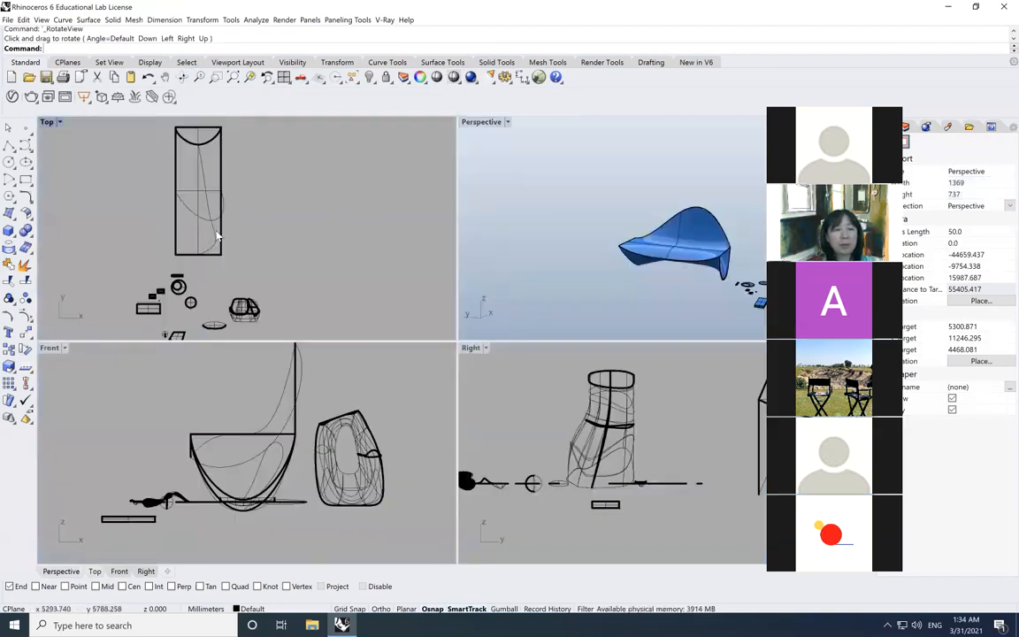
pyautogui.scroll(1, 272, 233)
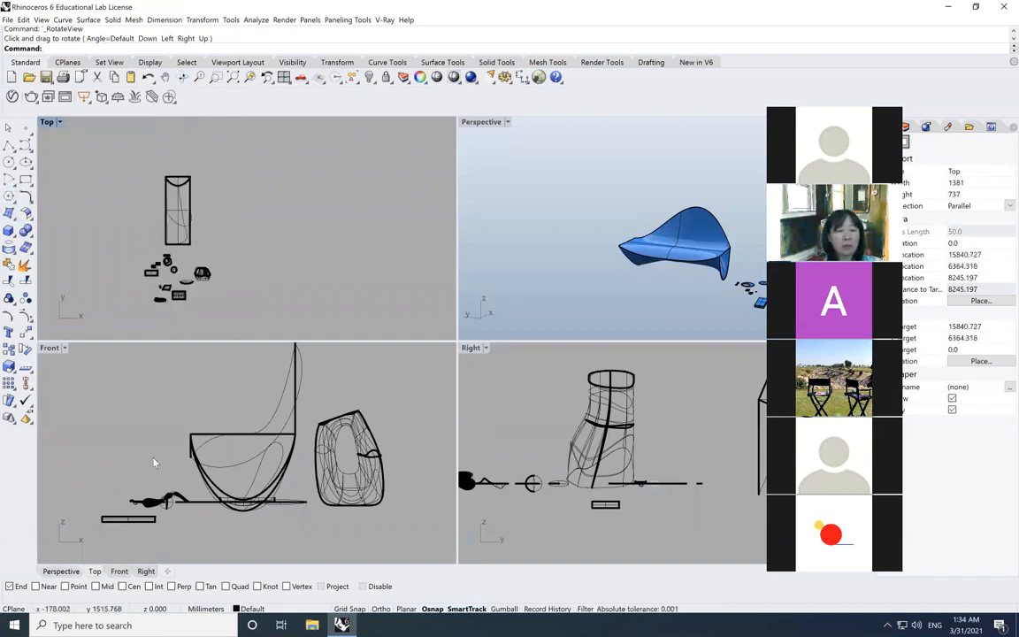
pyautogui.click(14, 218)
pyautogui.click(29, 232)
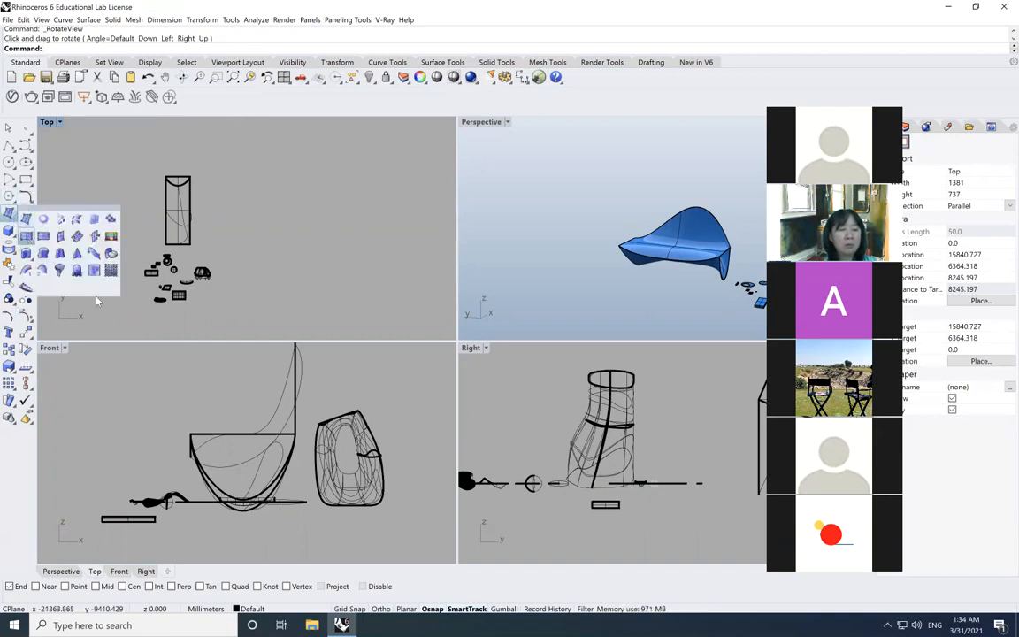
pyautogui.click(181, 408)
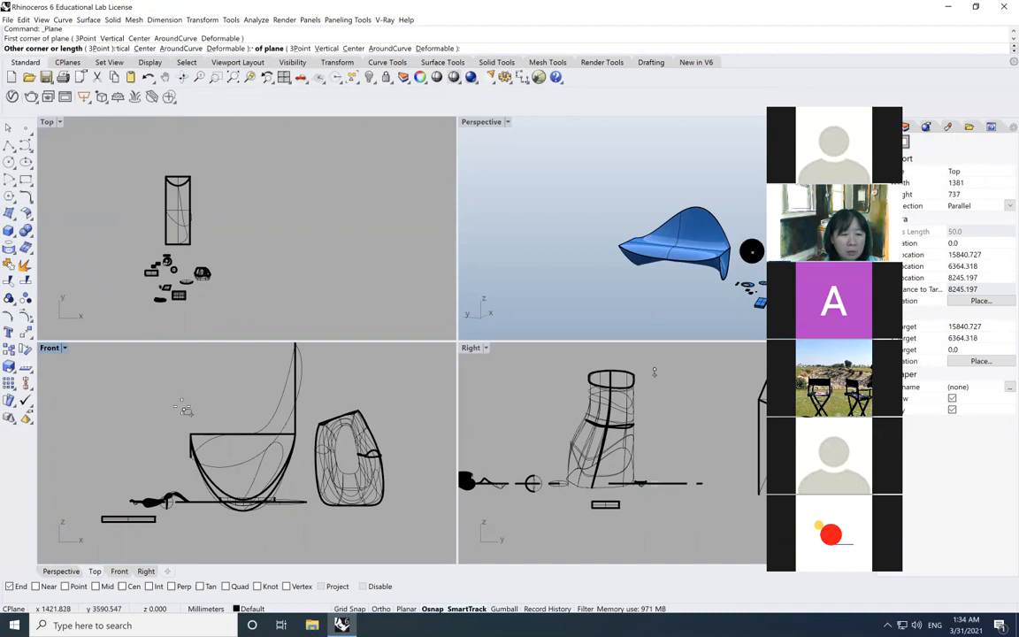
pyautogui.click(190, 416)
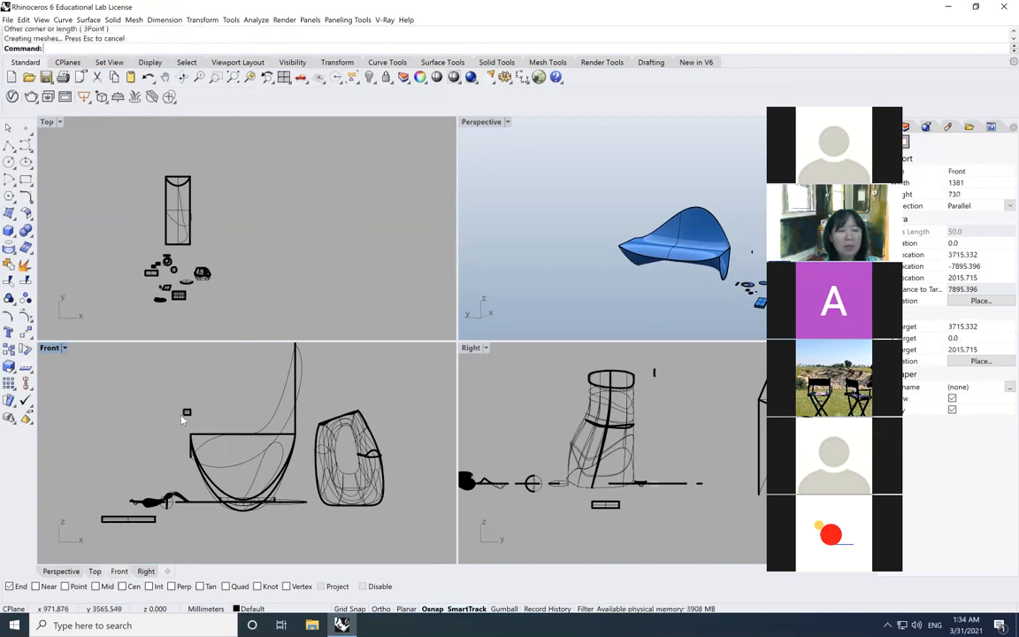
pyautogui.click(187, 413)
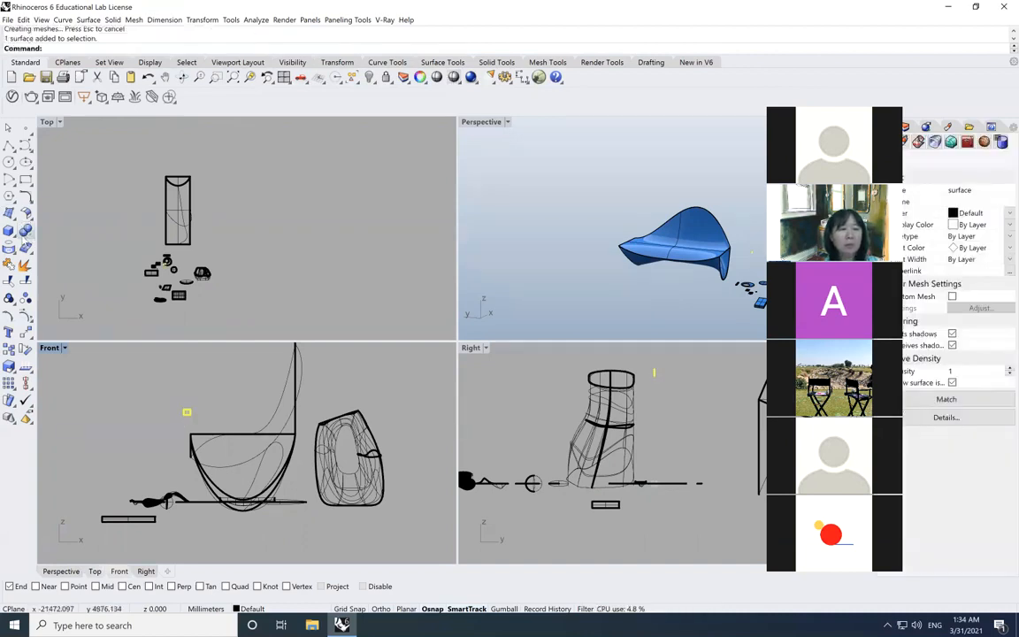
pyautogui.click(10, 229)
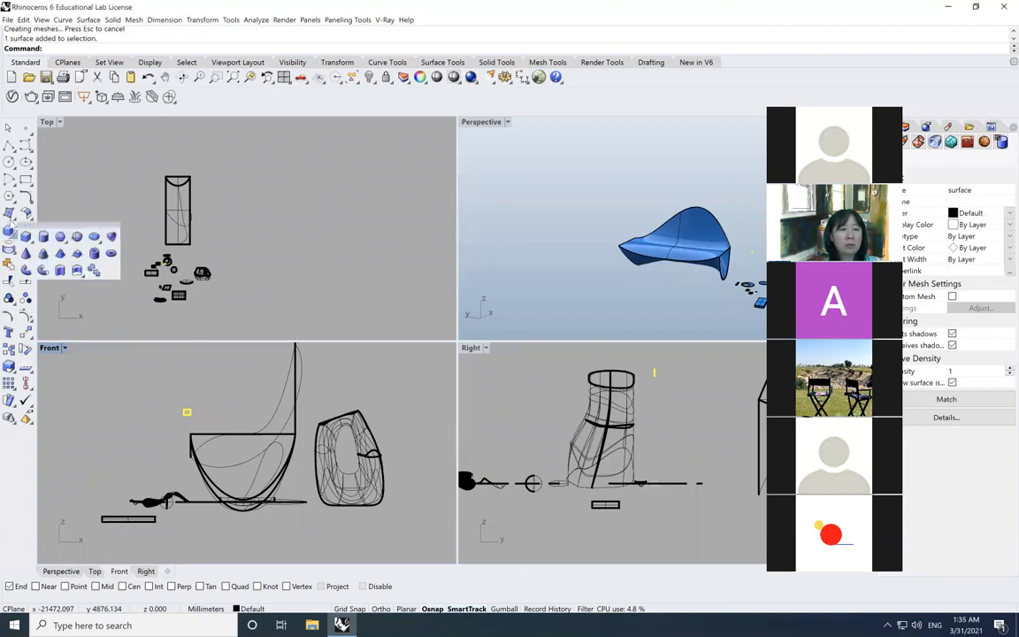
pyautogui.click(13, 213)
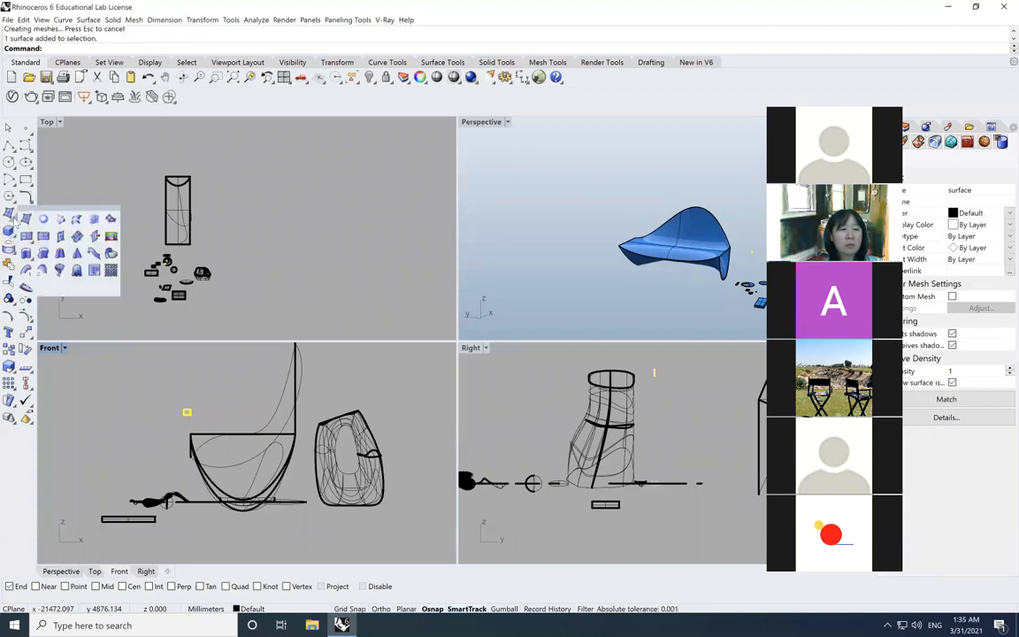
pyautogui.click(26, 254)
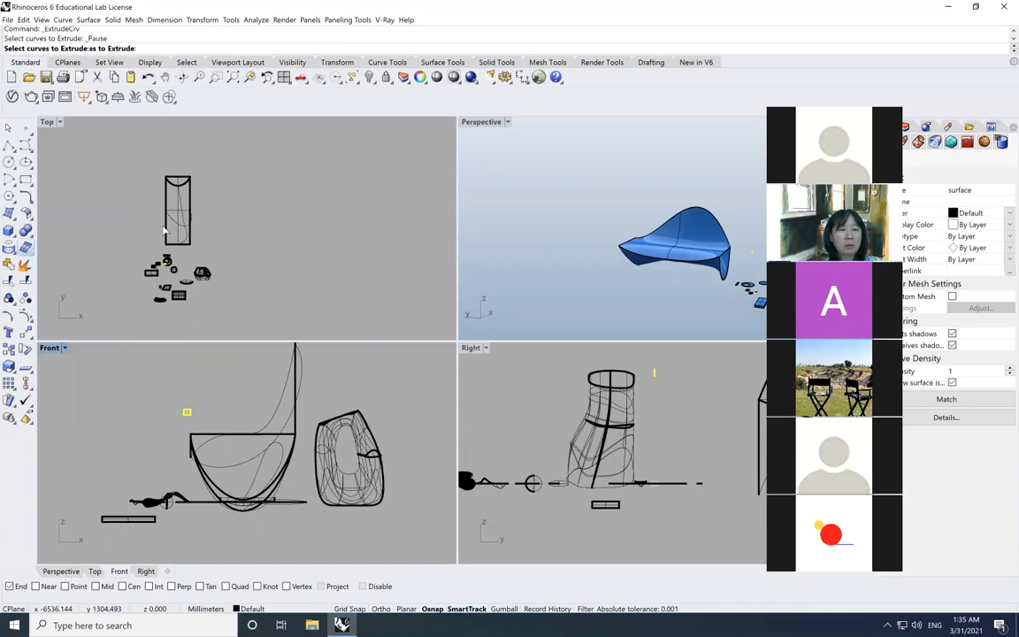
pyautogui.click(187, 413)
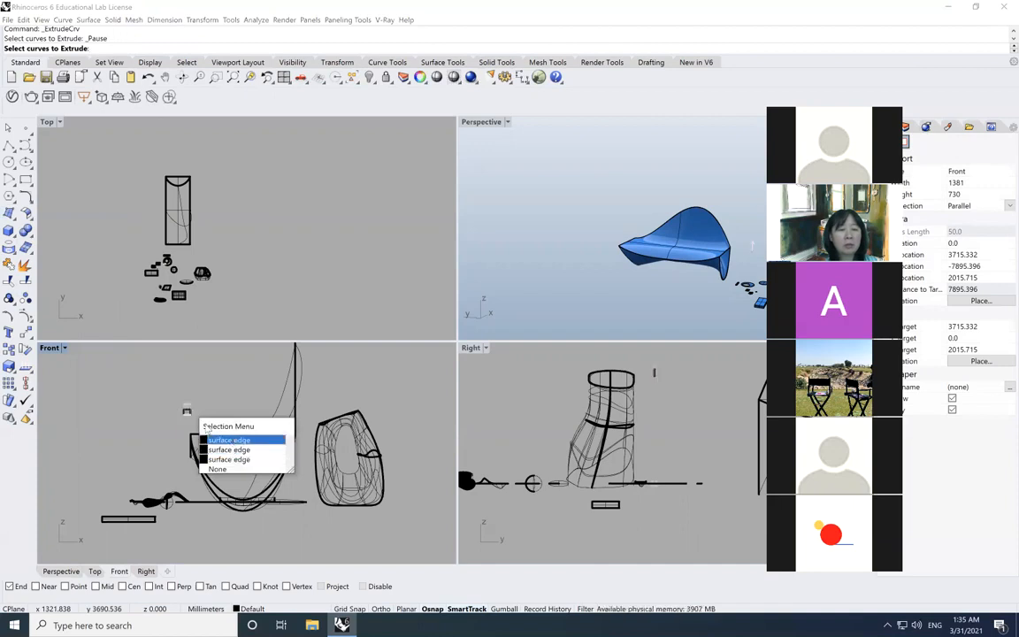
pyautogui.click(160, 392)
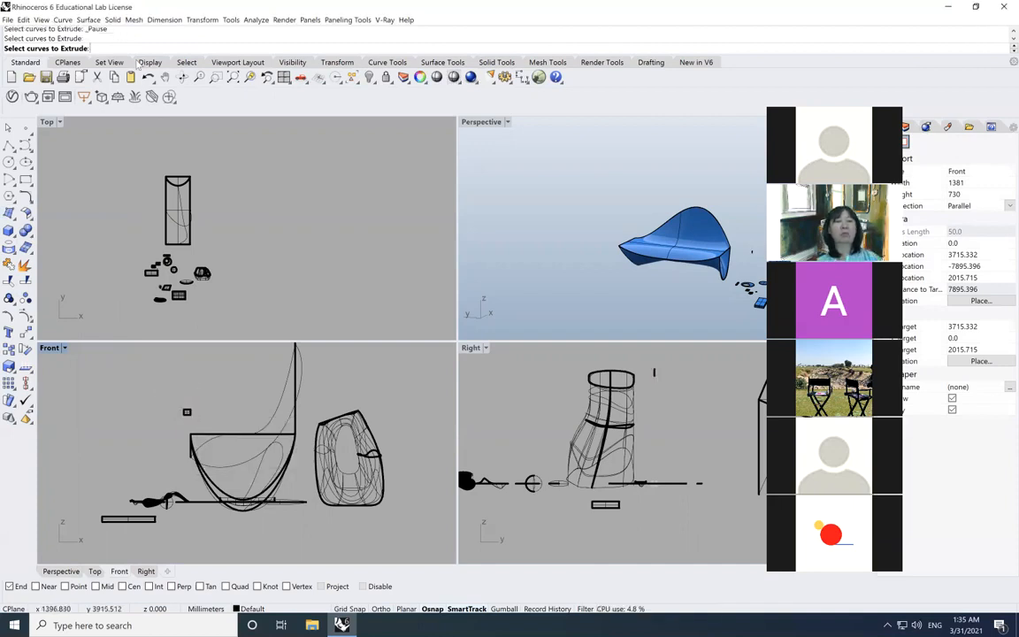
# Extrude the small plane straight into a solid bar about 1954 mm long, setting its length in the Top view.
pyautogui.click(113, 19)
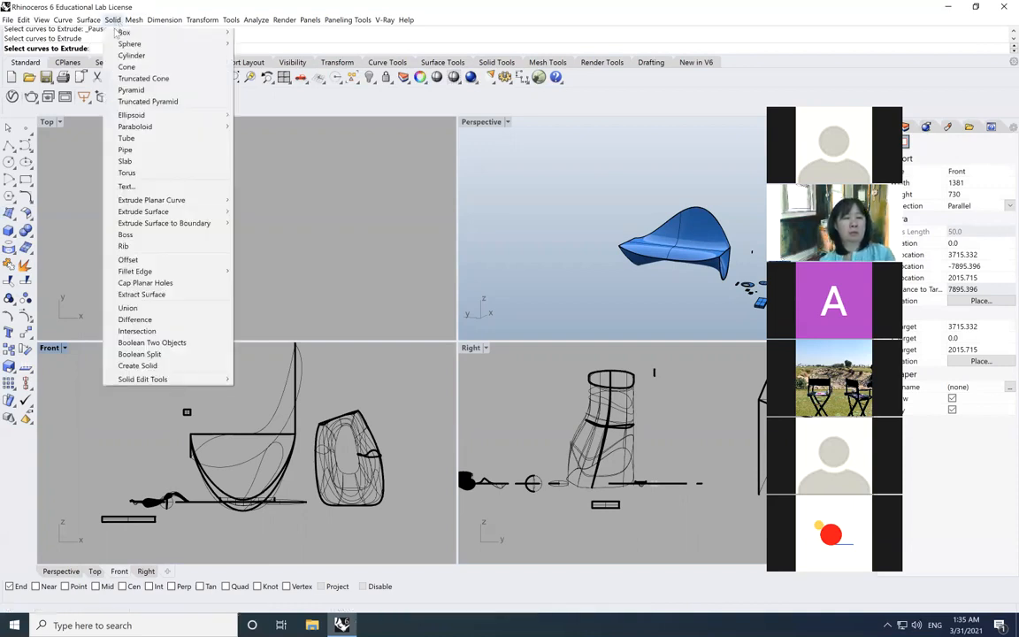
pyautogui.moveTo(152, 216)
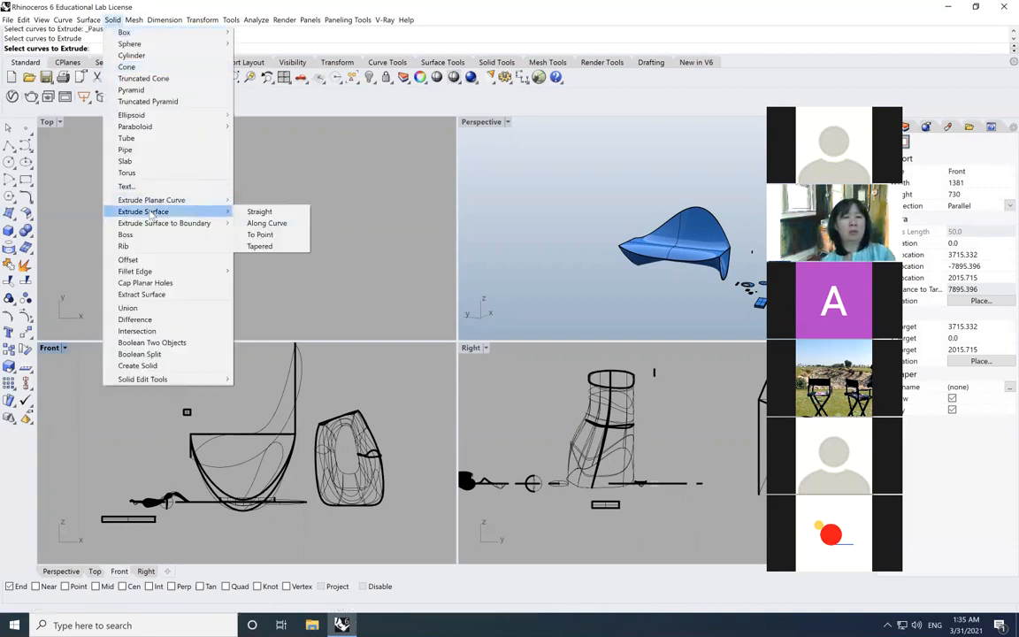
pyautogui.click(259, 212)
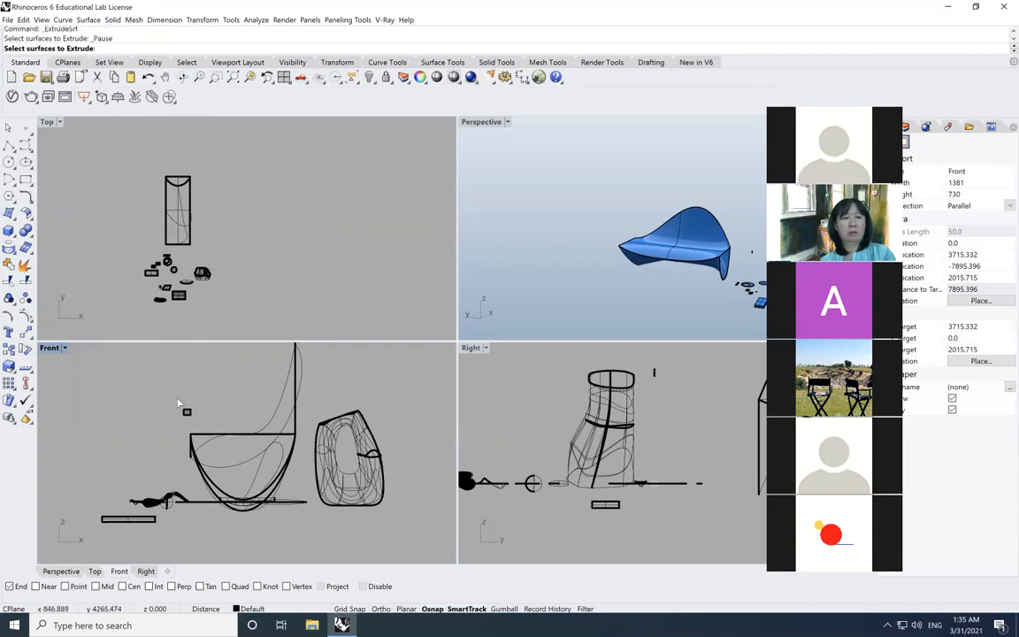
pyautogui.moveTo(178, 400); pyautogui.dragTo(208, 426)
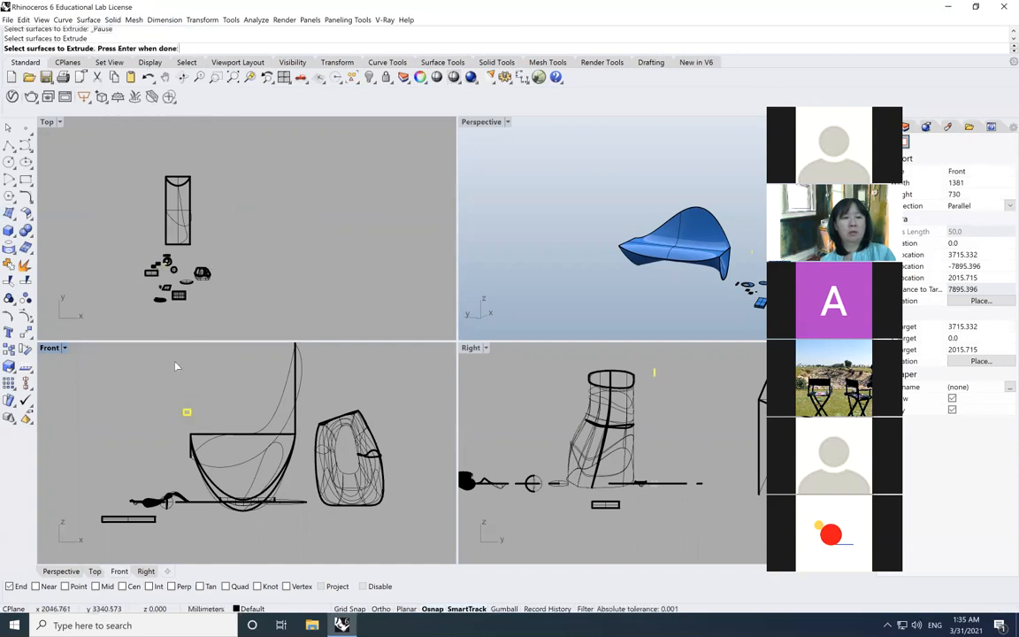
pyautogui.rightClick(252, 241)
pyautogui.click(263, 210)
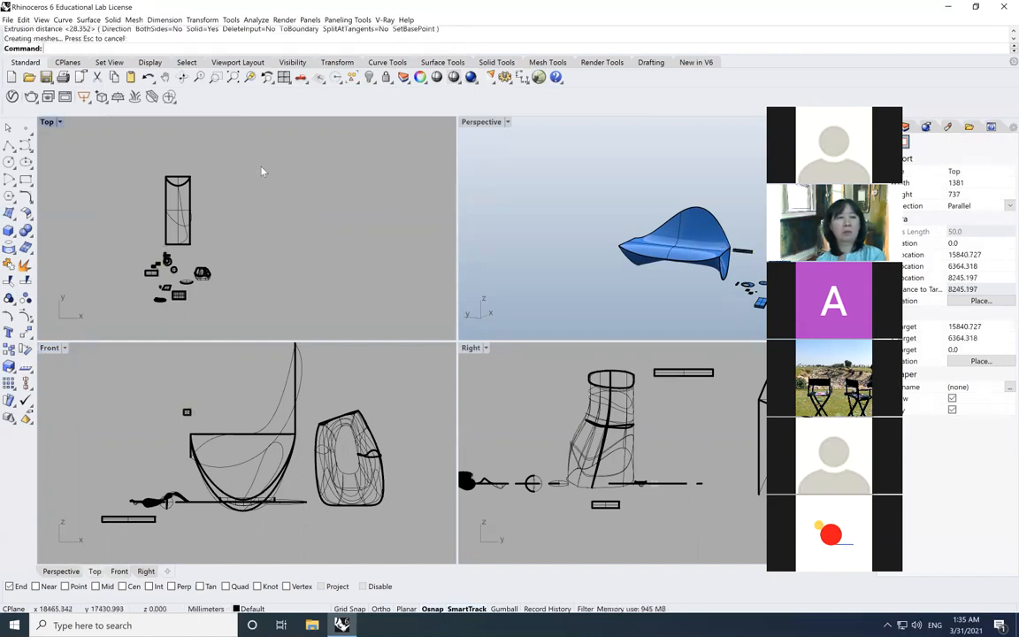
# Move the extruded bar away from its profile plane in the Top view, clear of the nearby objects.
pyautogui.click(587, 283)
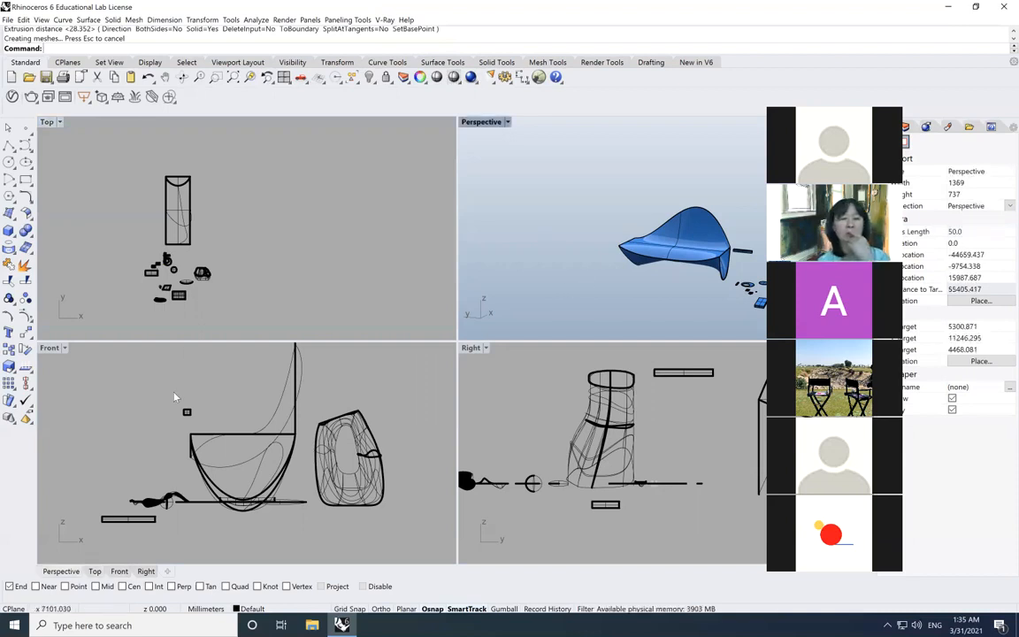
pyautogui.moveTo(174, 396); pyautogui.dragTo(205, 420)
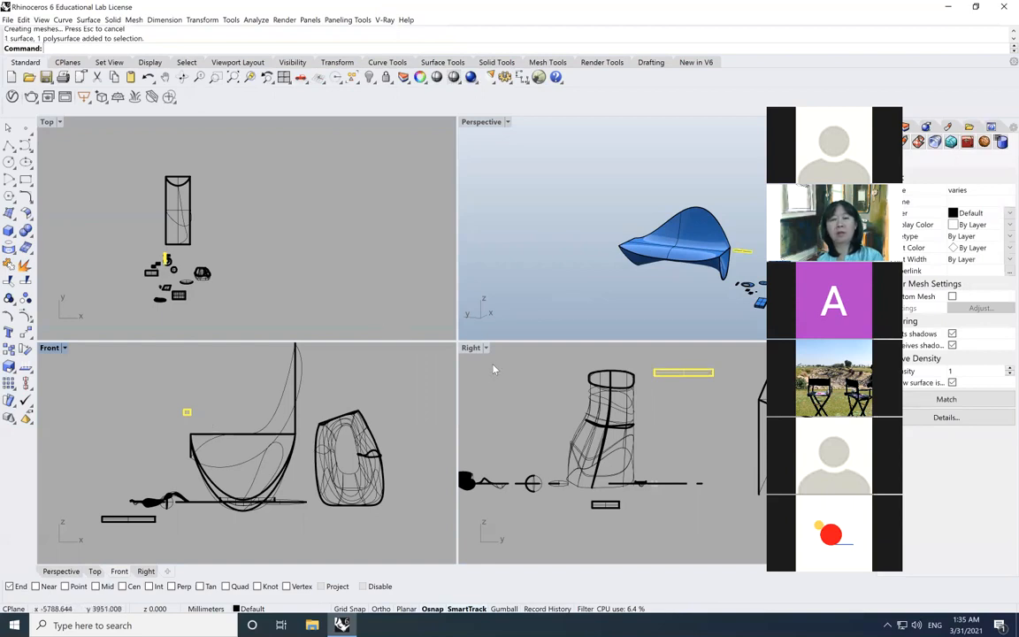
pyautogui.click(233, 277)
pyautogui.press('Escape')
pyautogui.scroll(5, 129, 231)
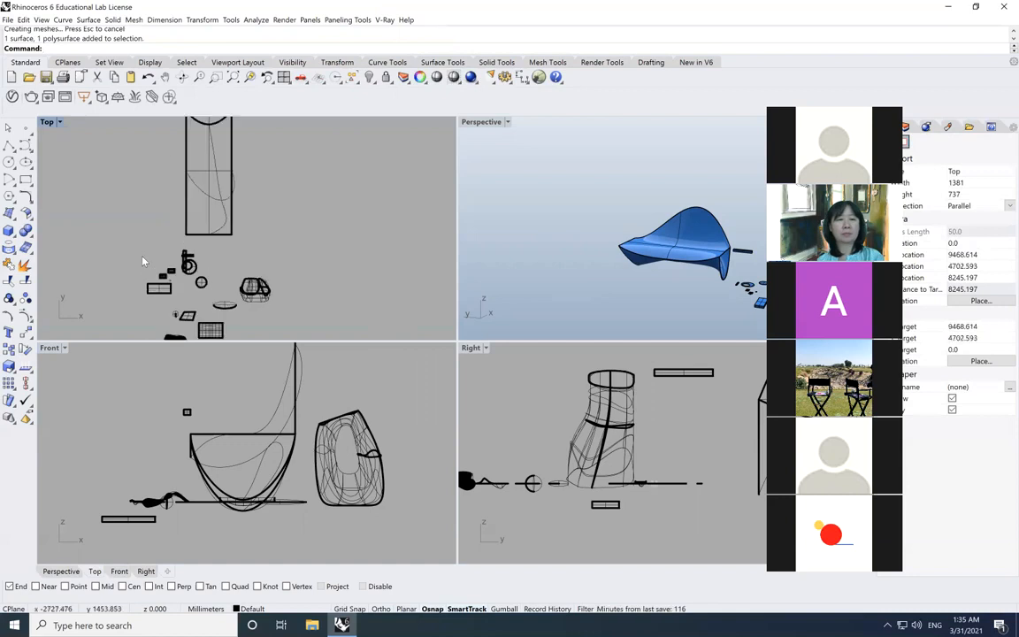
pyautogui.moveTo(225, 264); pyautogui.dragTo(159, 228)
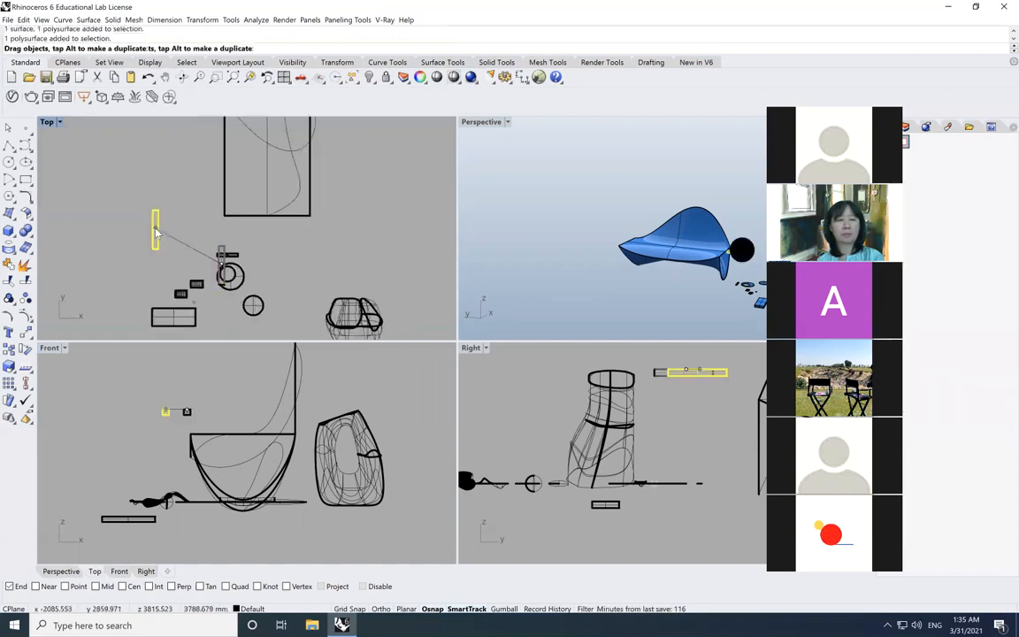
pyautogui.press('Escape')
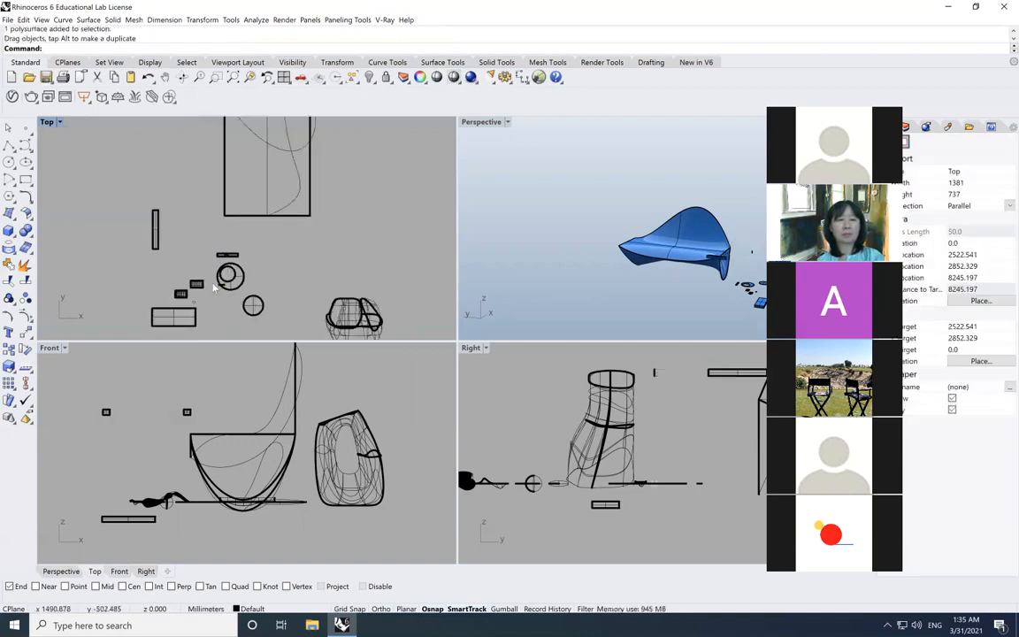
# Delete the extruded bar and move the small profile plane clear of the circular objects in the Top view.
pyautogui.scroll(2, 212, 283)
pyautogui.scroll(2, 215, 289)
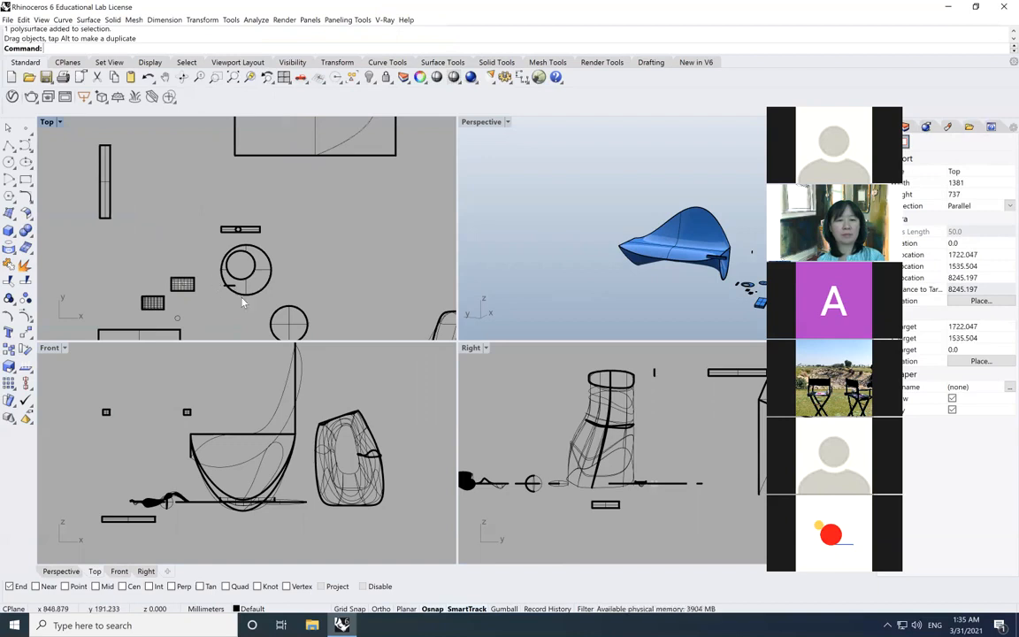
pyautogui.moveTo(227, 290); pyautogui.dragTo(80, 138)
pyautogui.press('Delete')
# Extrude the small profile plane straight into a solid bar about as long as the seat, running parallel to it.
pyautogui.moveTo(184, 224); pyautogui.dragTo(143, 197)
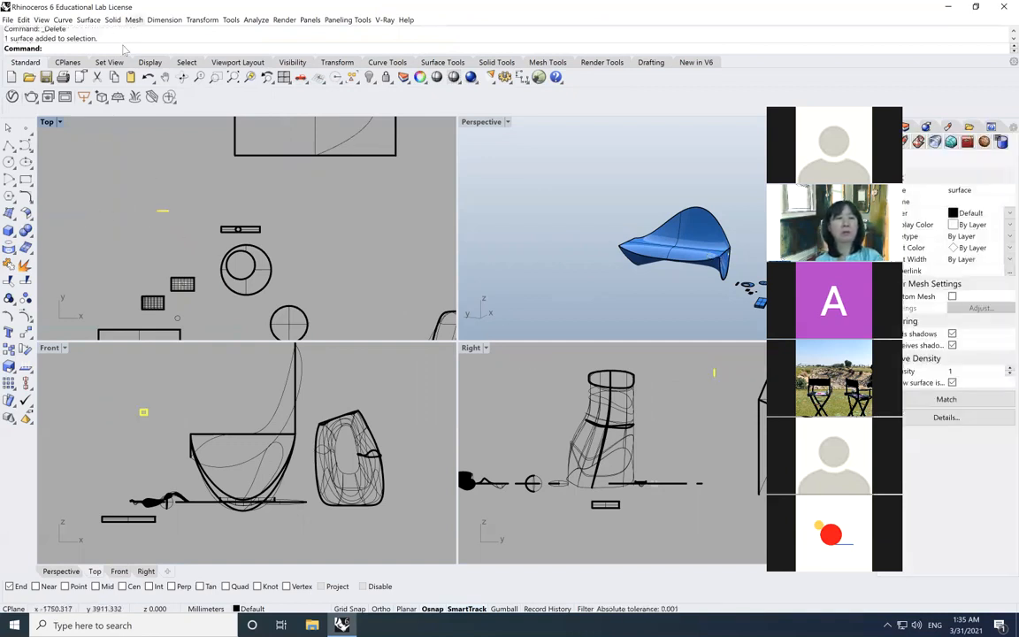
pyautogui.scroll(-3, 144, 193)
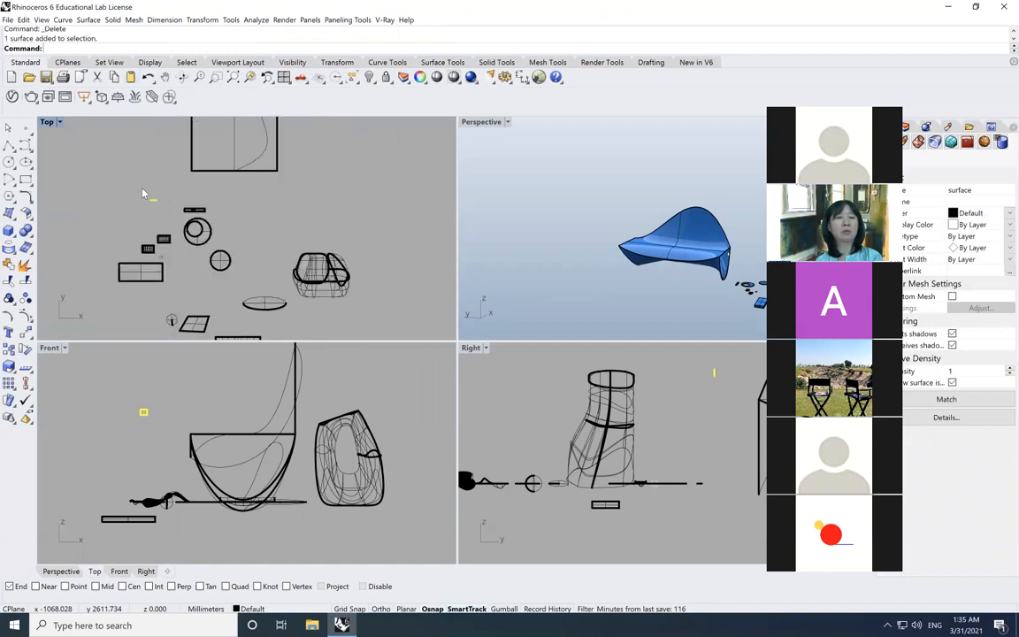
pyautogui.scroll(-3, 143, 193)
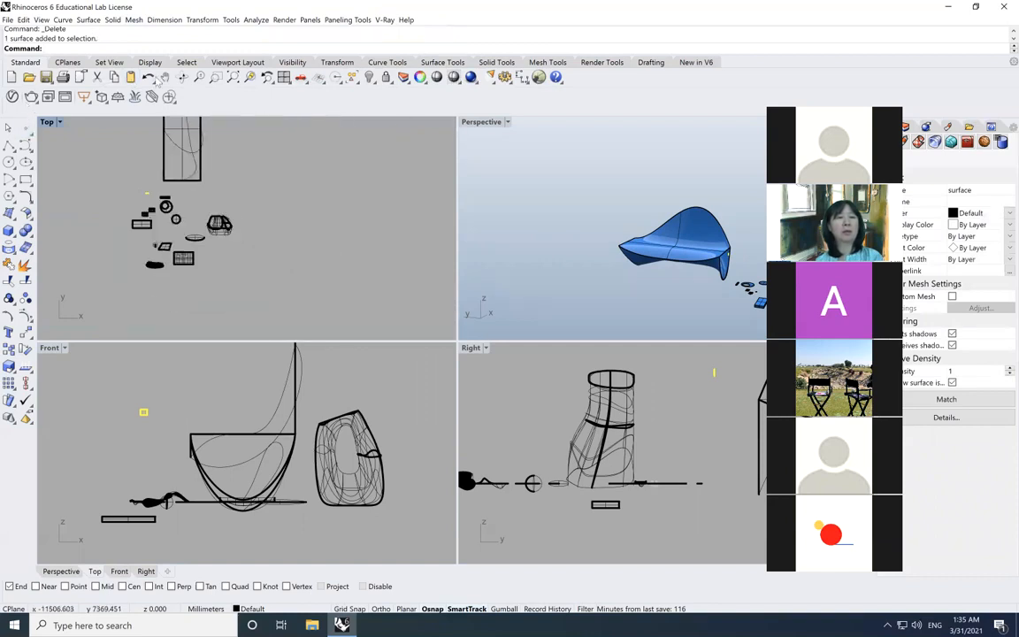
pyautogui.moveTo(157, 169); pyautogui.dragTo(229, 259)
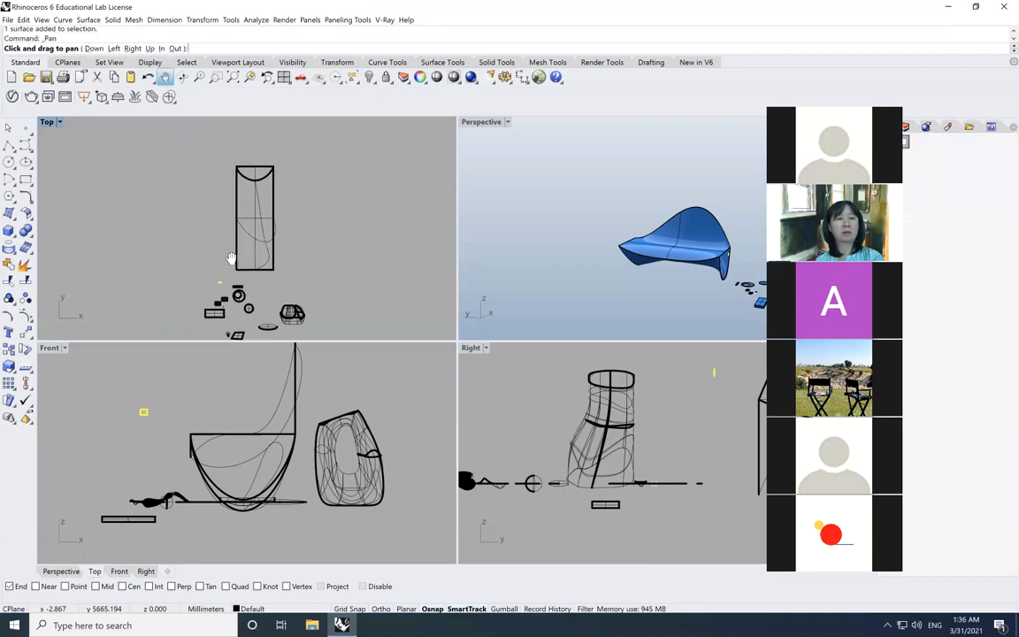
pyautogui.click(112, 19)
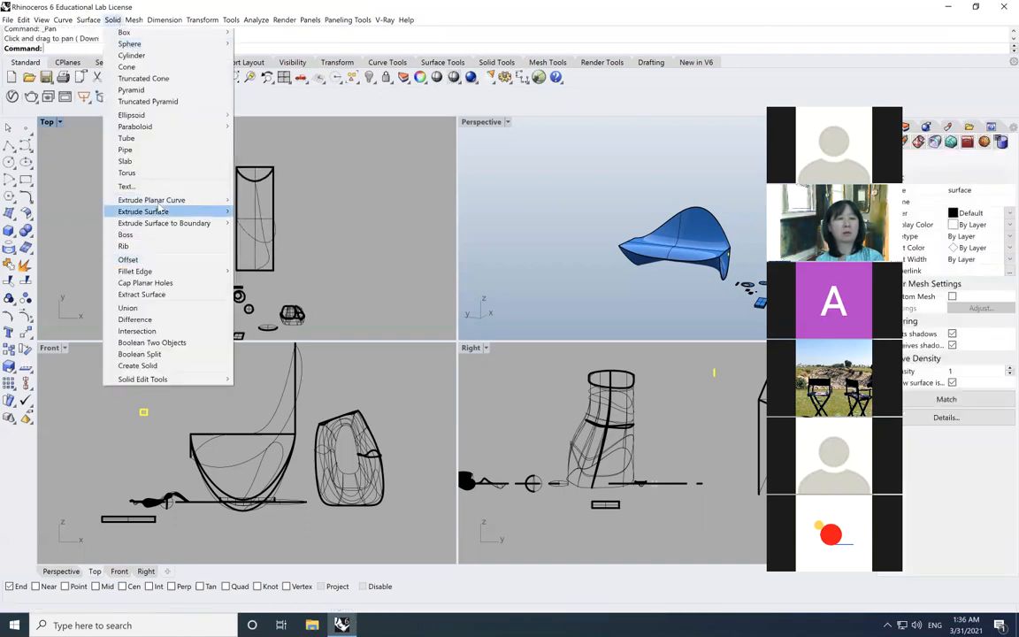
pyautogui.moveTo(160, 213)
pyautogui.click(256, 212)
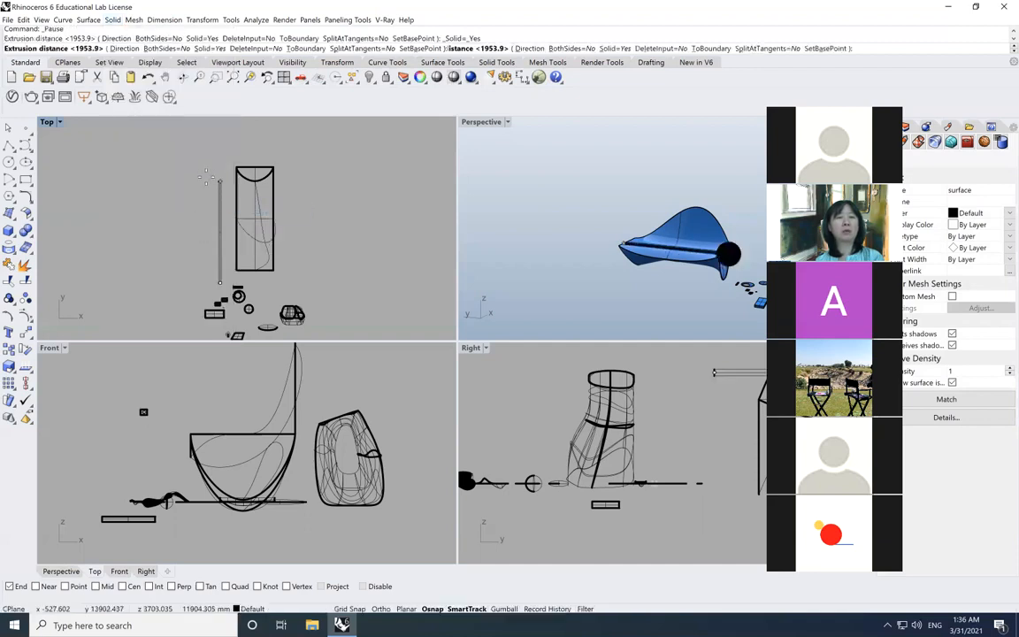
pyautogui.click(217, 185)
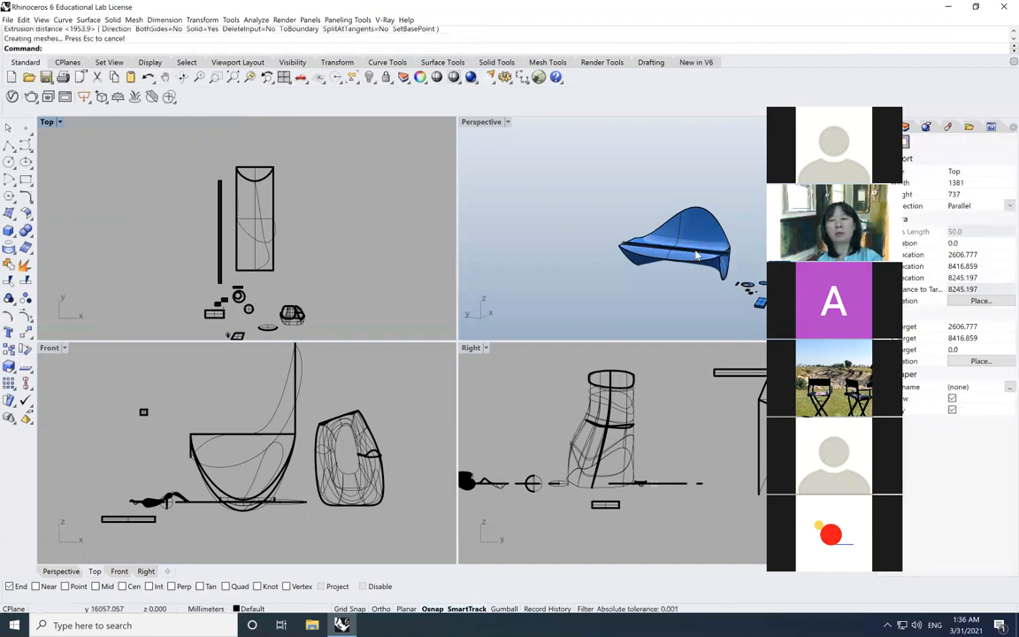
# Move the solid bar clear of the seat and array it into a row of 20 along X, spaced about 426 mm apart.
pyautogui.moveTo(619, 230); pyautogui.dragTo(624, 286)
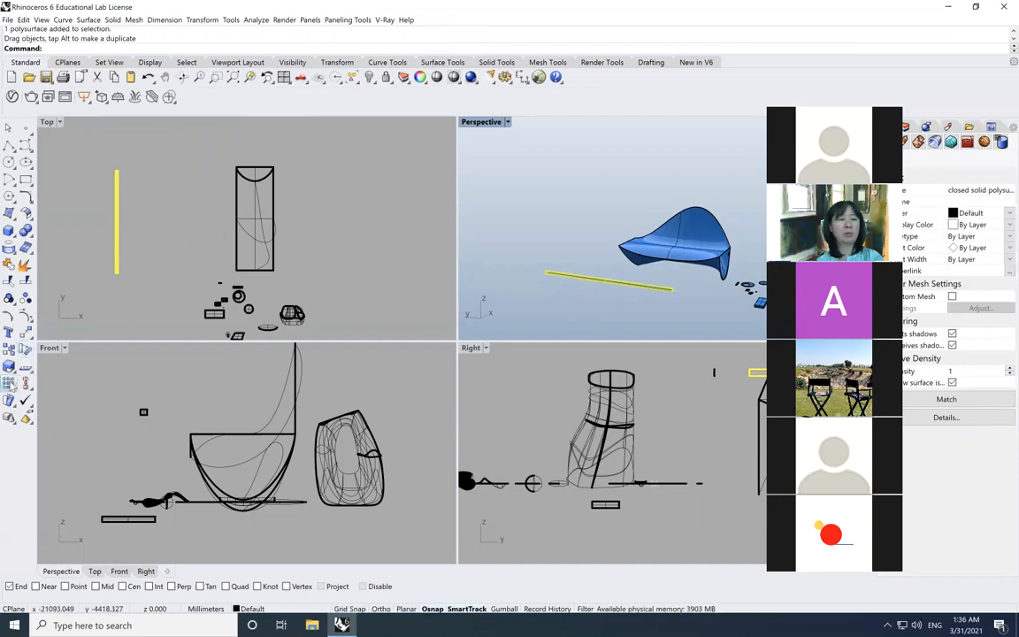
pyautogui.click(8, 345)
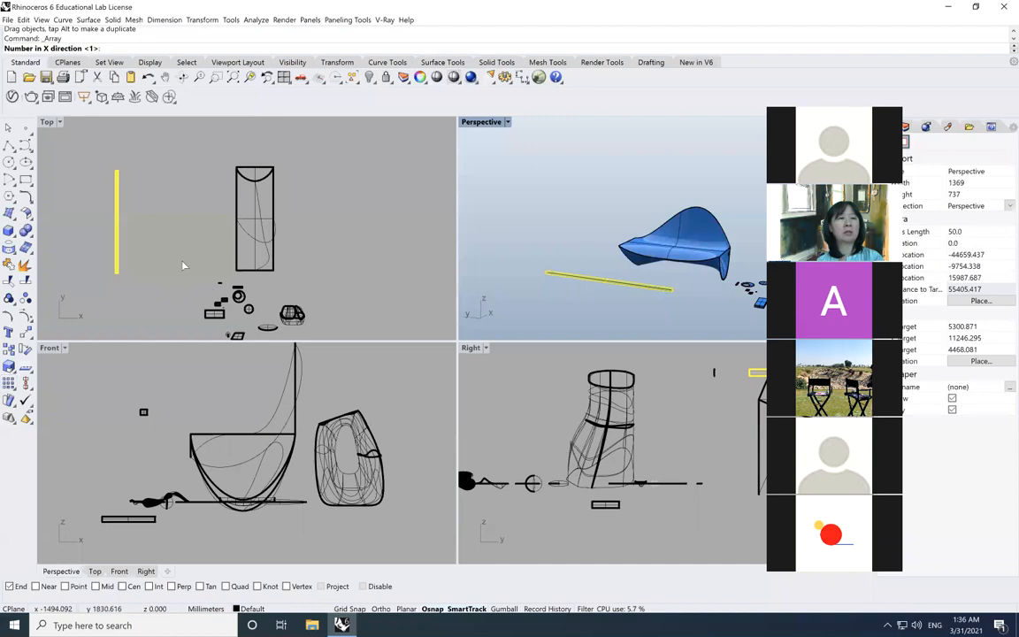
pyautogui.write('20')
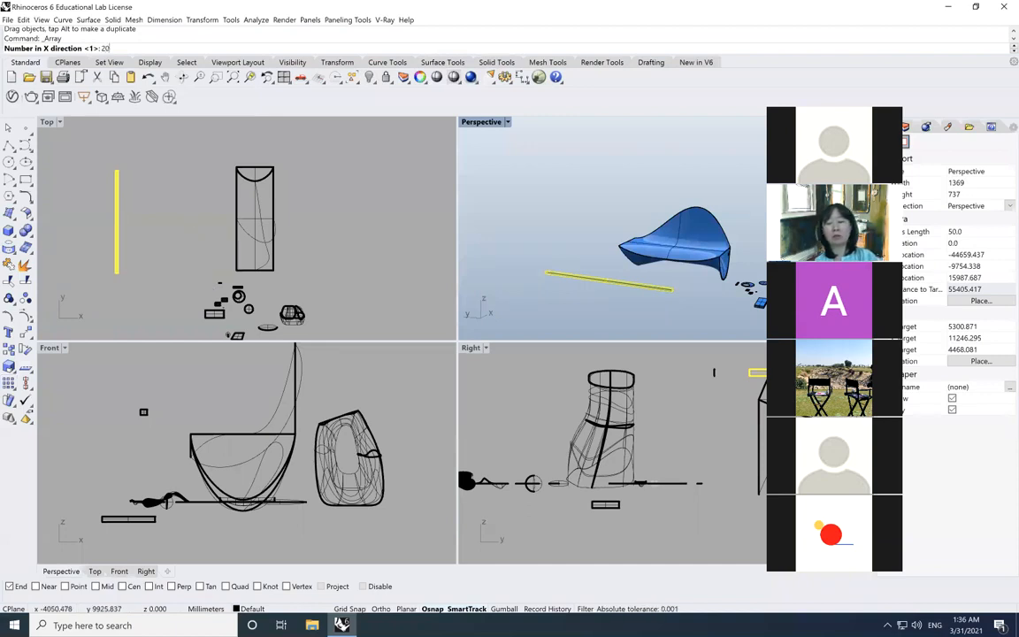
pyautogui.press('Return')
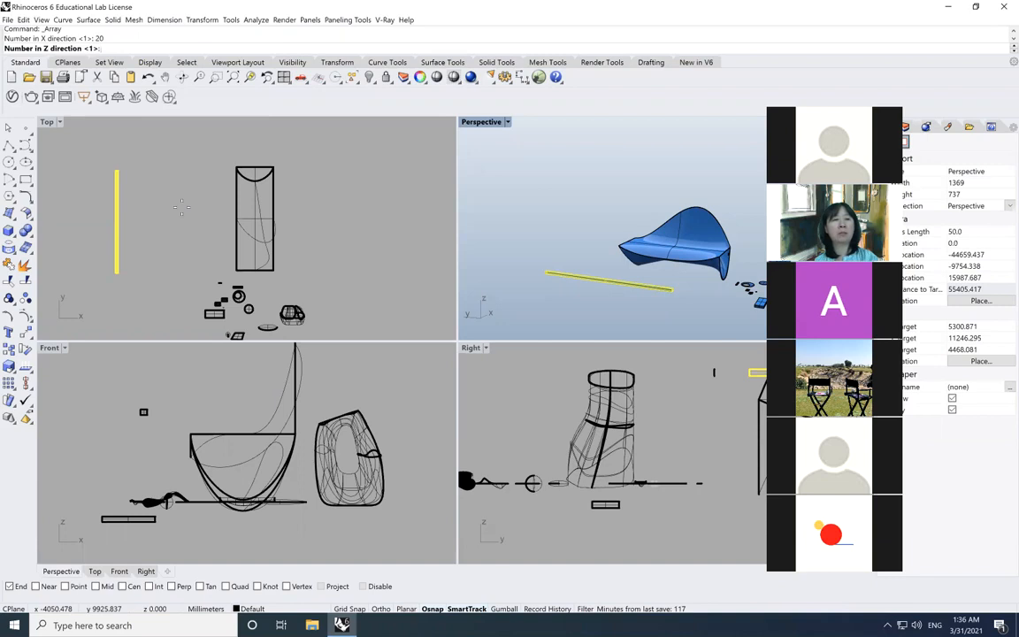
pyautogui.press('Return')
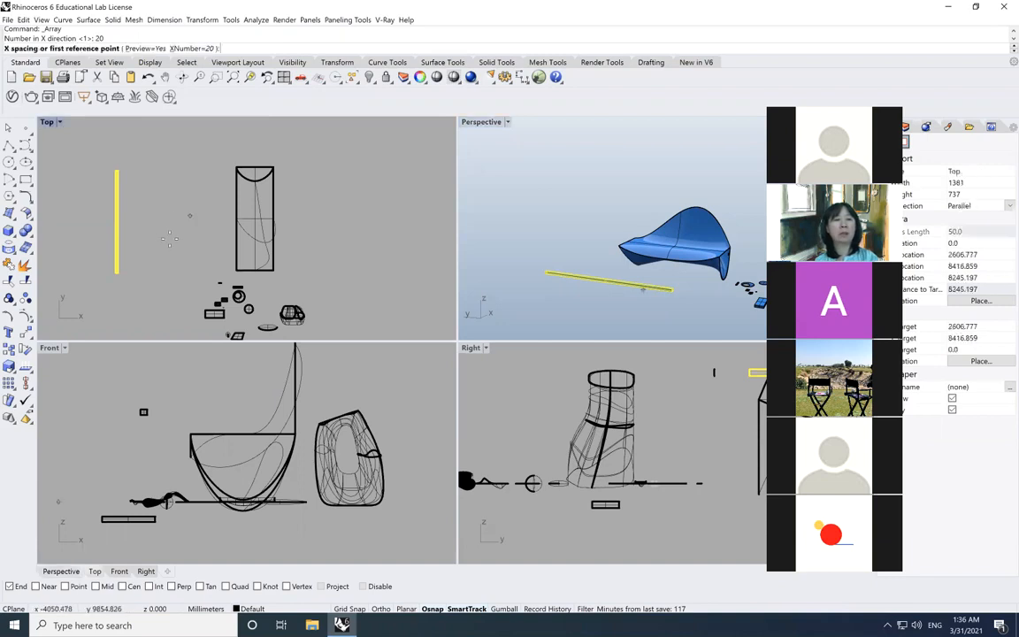
pyautogui.click(139, 282)
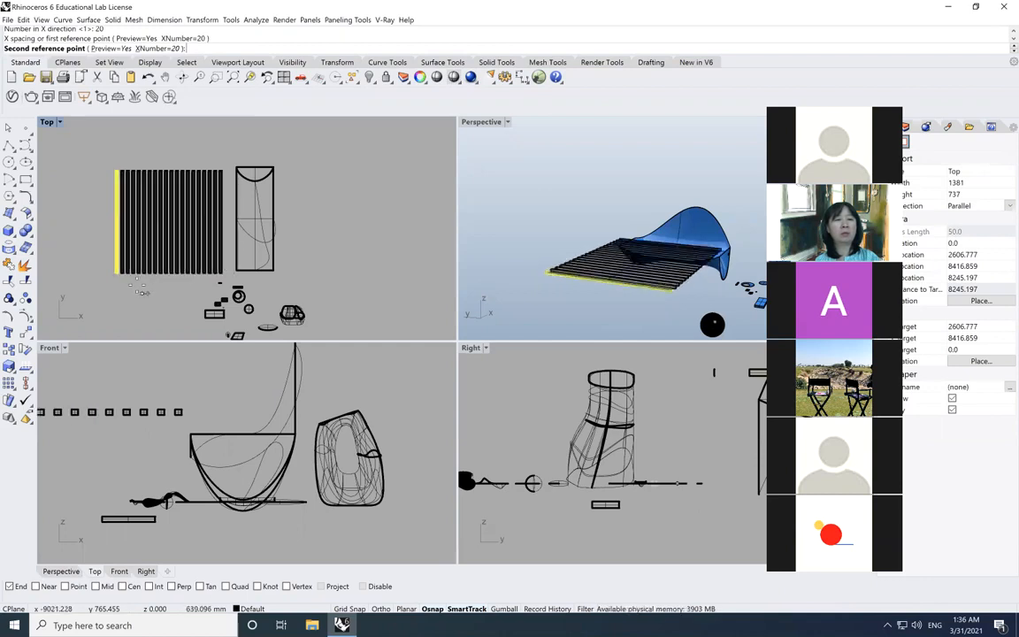
pyautogui.click(145, 291)
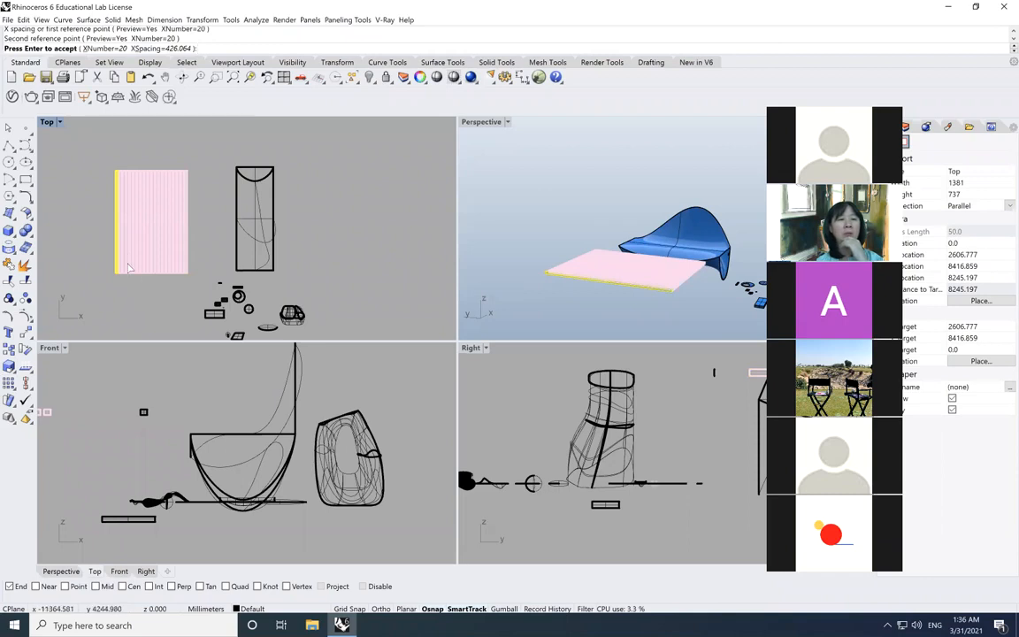
pyautogui.scroll(5, 128, 267)
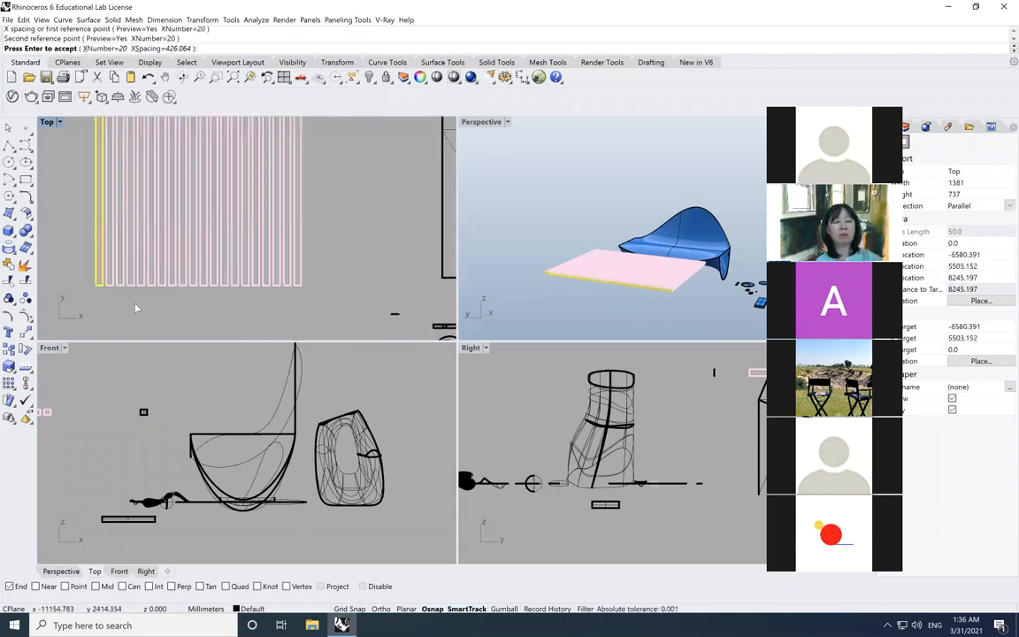
pyautogui.press('Return')
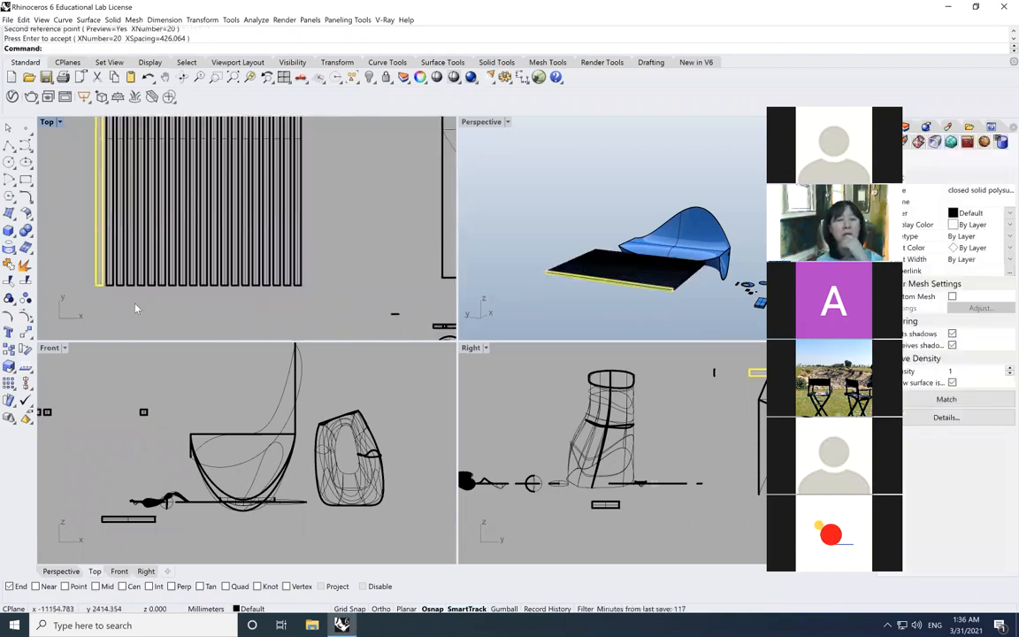
# Draw a rectangular plane across the whole row of slats, from corner to opposite corner in the Top view.
pyautogui.scroll(-5, 135, 308)
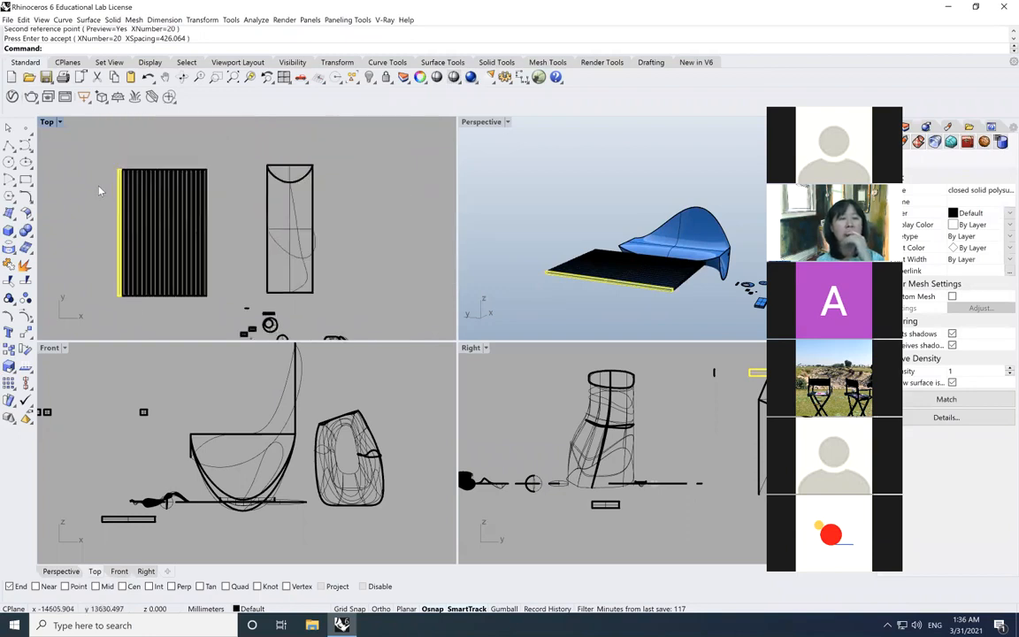
pyautogui.scroll(3, 100, 191)
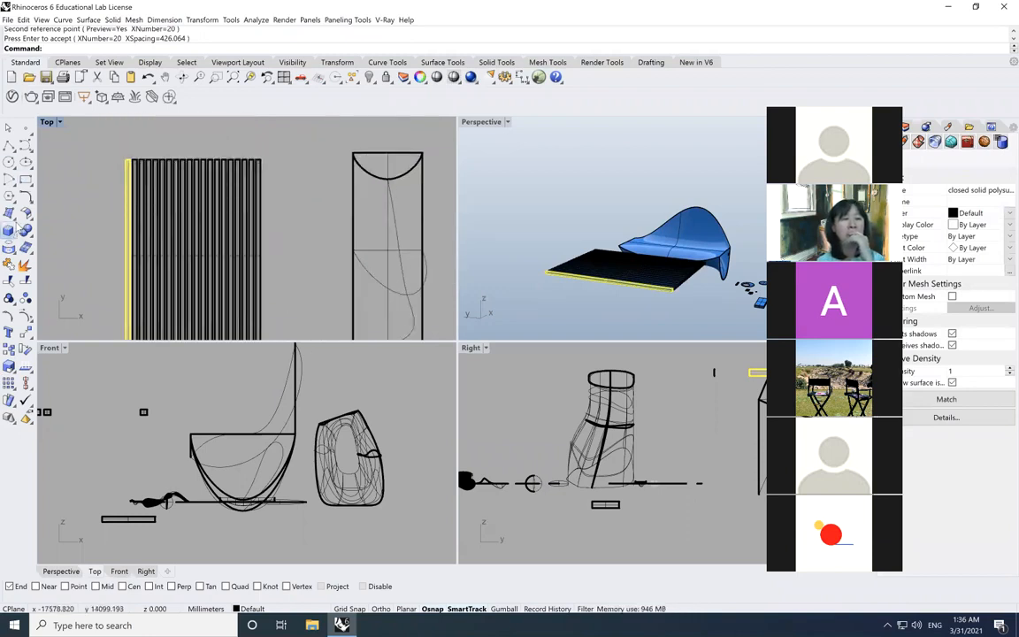
pyautogui.click(13, 218)
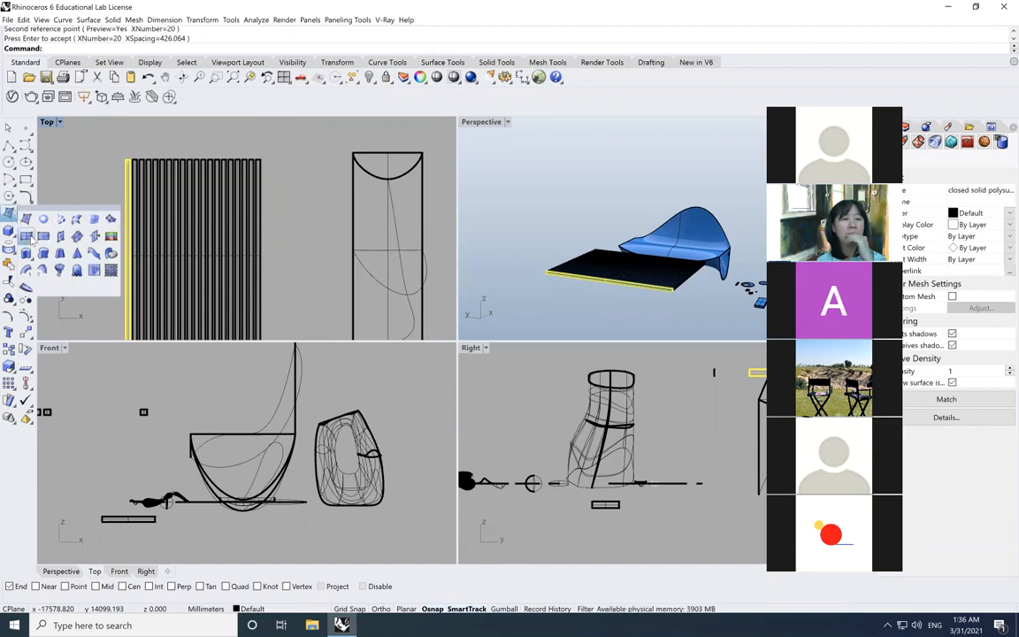
pyautogui.click(44, 237)
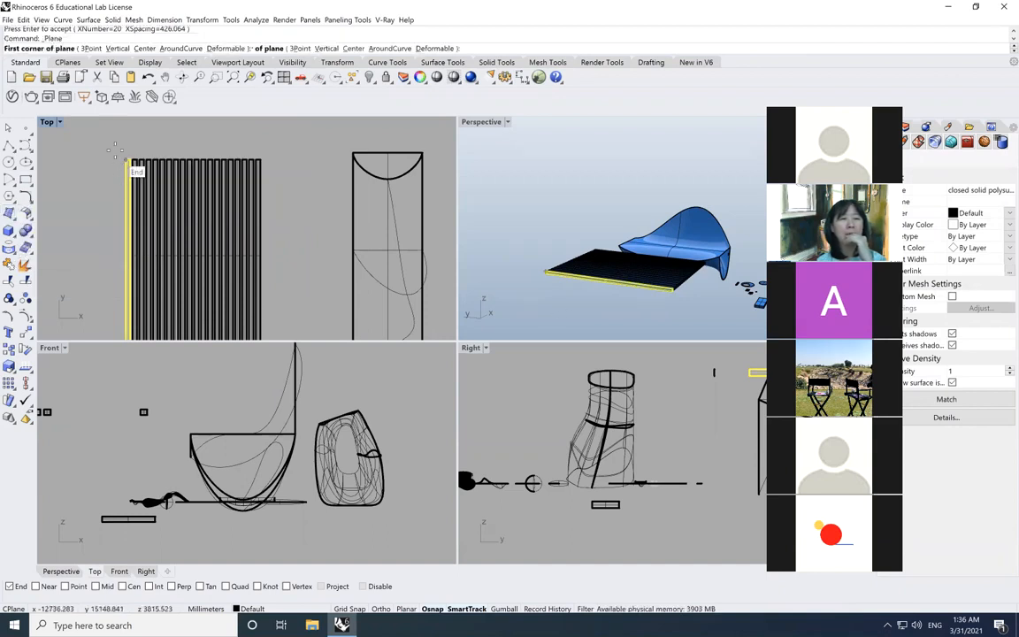
pyautogui.click(127, 161)
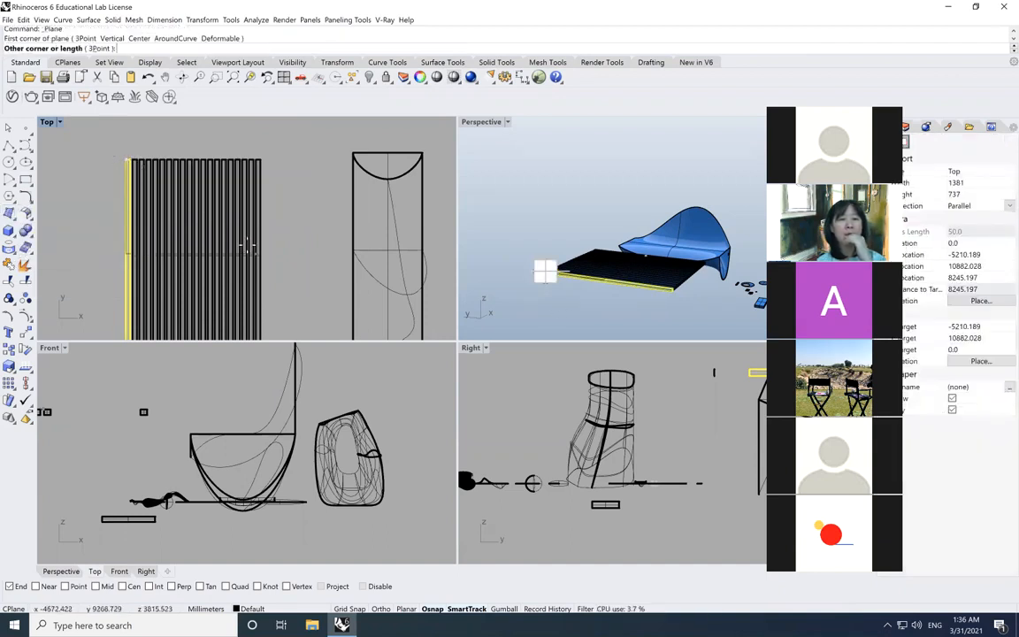
pyautogui.scroll(-10, 246, 247)
pyautogui.scroll(10, 251, 267)
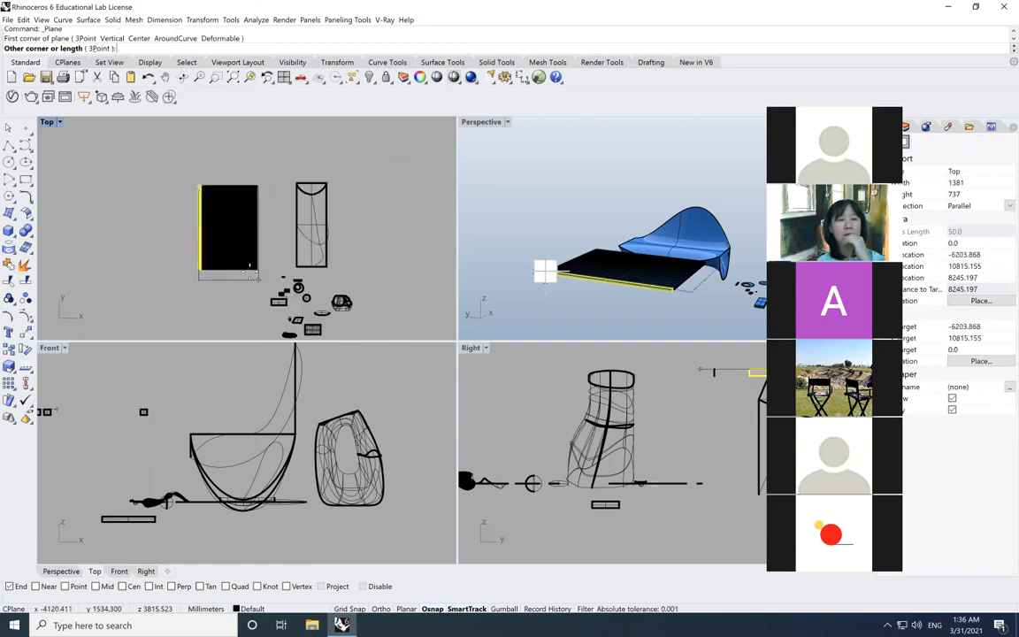
pyautogui.scroll(3, 253, 268)
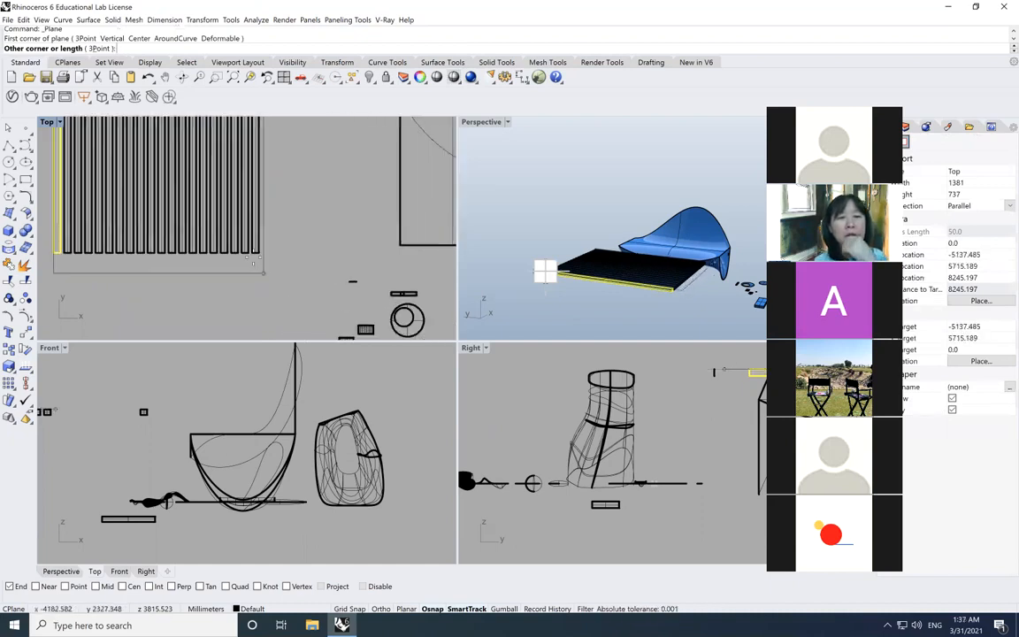
pyautogui.click(256, 248)
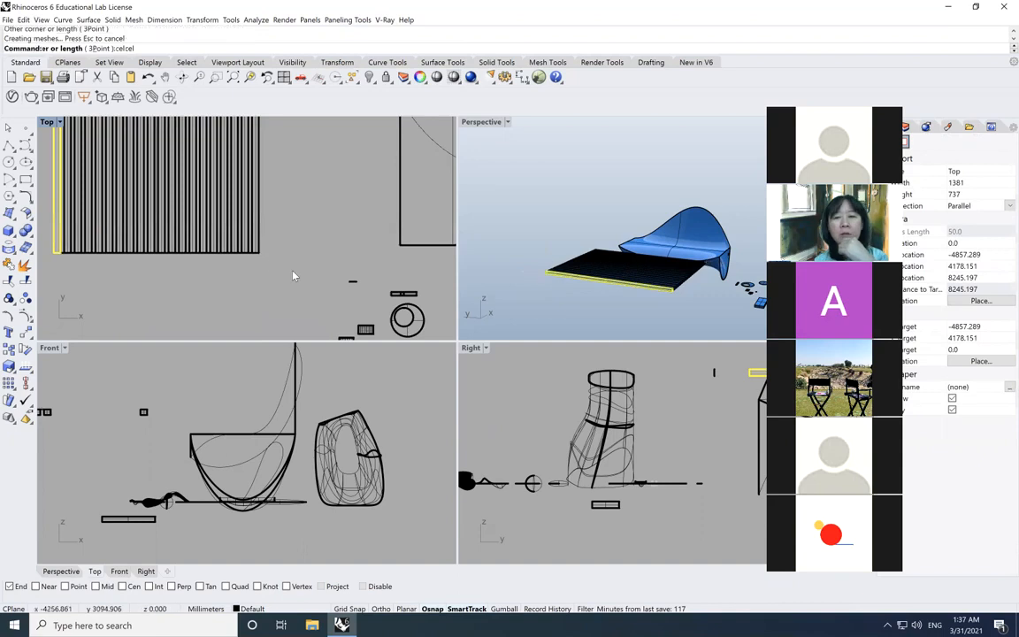
# Examine how the plane lies on the row of slats in the Perspective and Top views.
pyautogui.click(571, 289)
pyautogui.scroll(7, 630, 278)
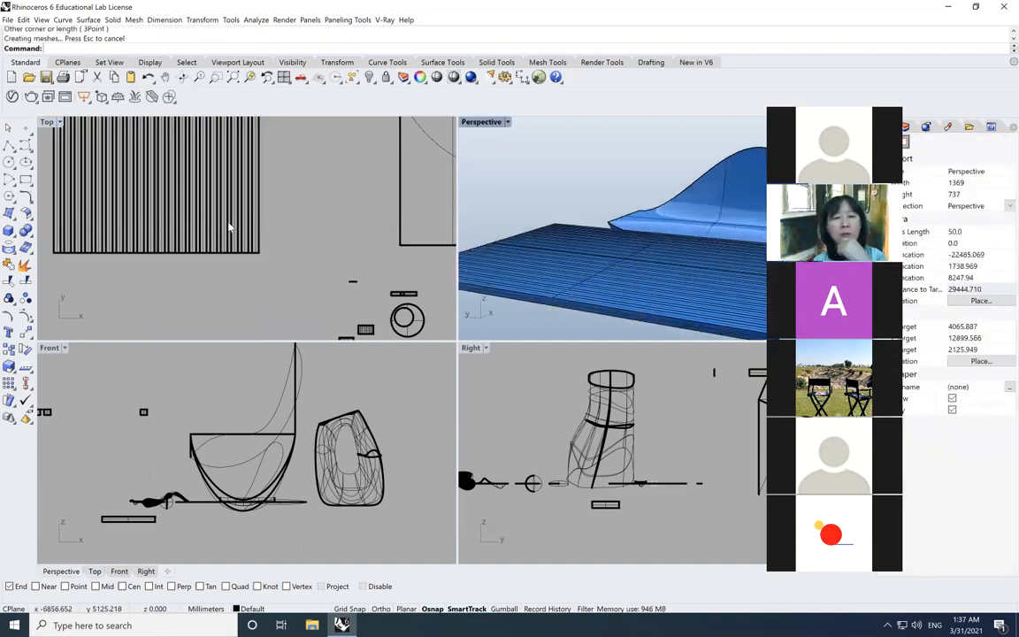
pyautogui.click(140, 210)
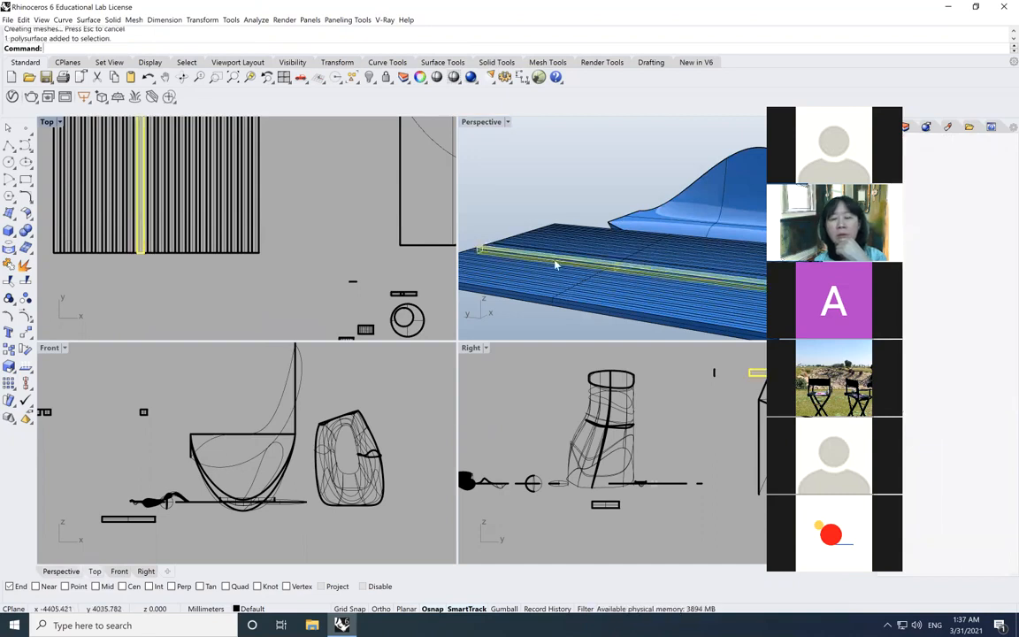
pyautogui.click(559, 312)
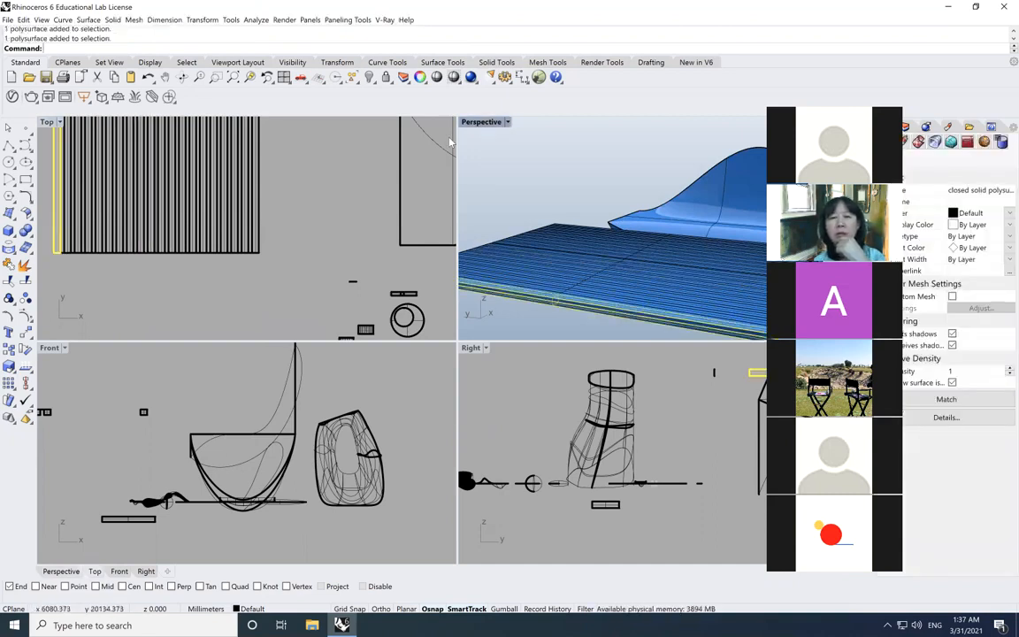
pyautogui.click(219, 266)
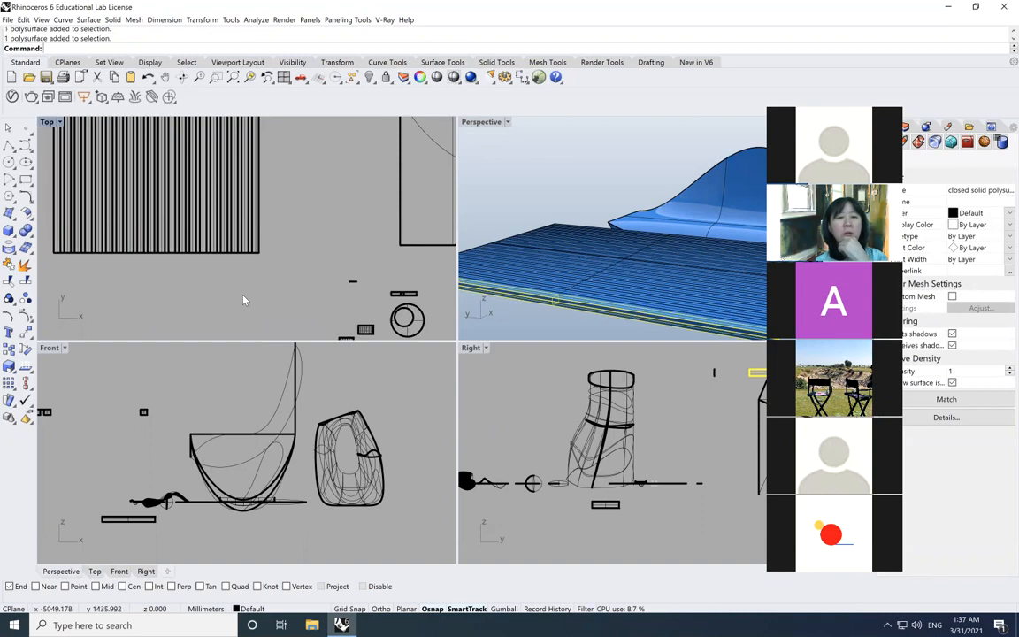
pyautogui.scroll(-3, 218, 265)
pyautogui.scroll(-2, 243, 295)
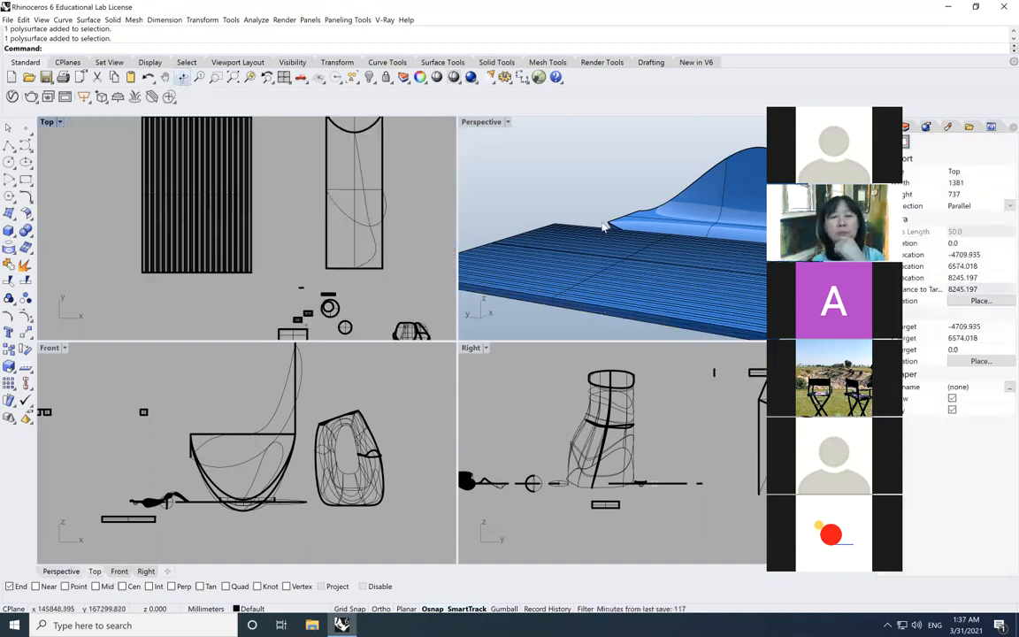
pyautogui.click(181, 77)
pyautogui.moveTo(587, 230); pyautogui.dragTo(578, 240)
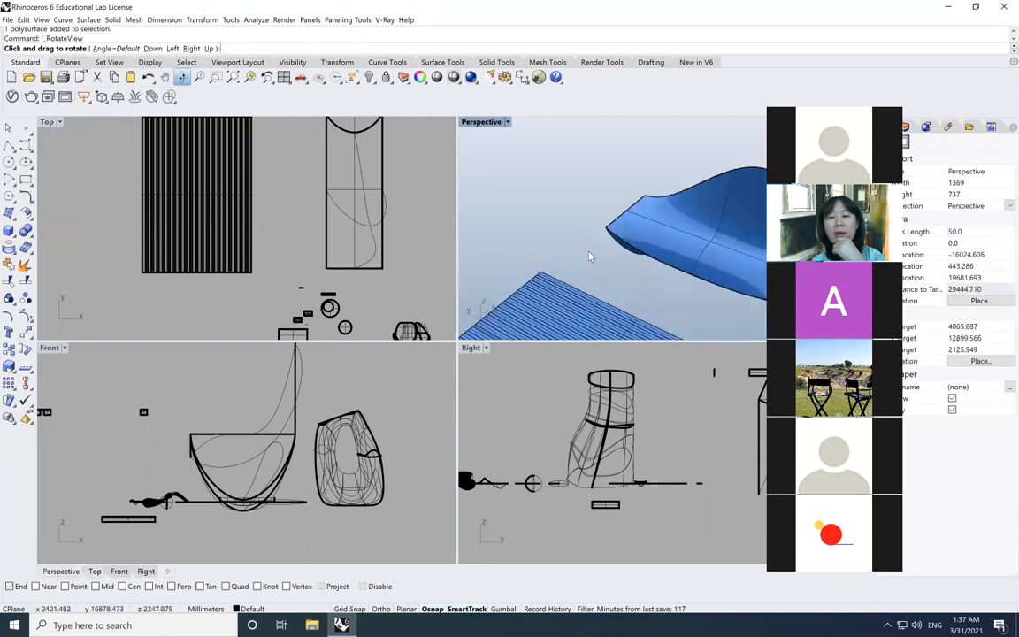
pyautogui.rightClick(588, 252)
pyautogui.scroll(-4, 588, 252)
pyautogui.scroll(-3, 591, 256)
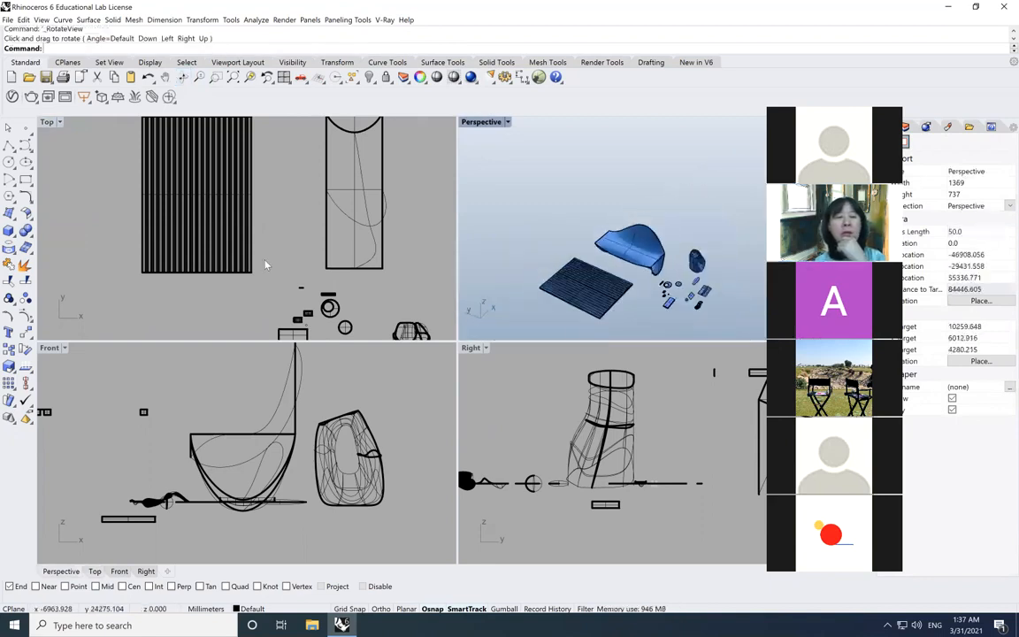
pyautogui.scroll(-3, 261, 289)
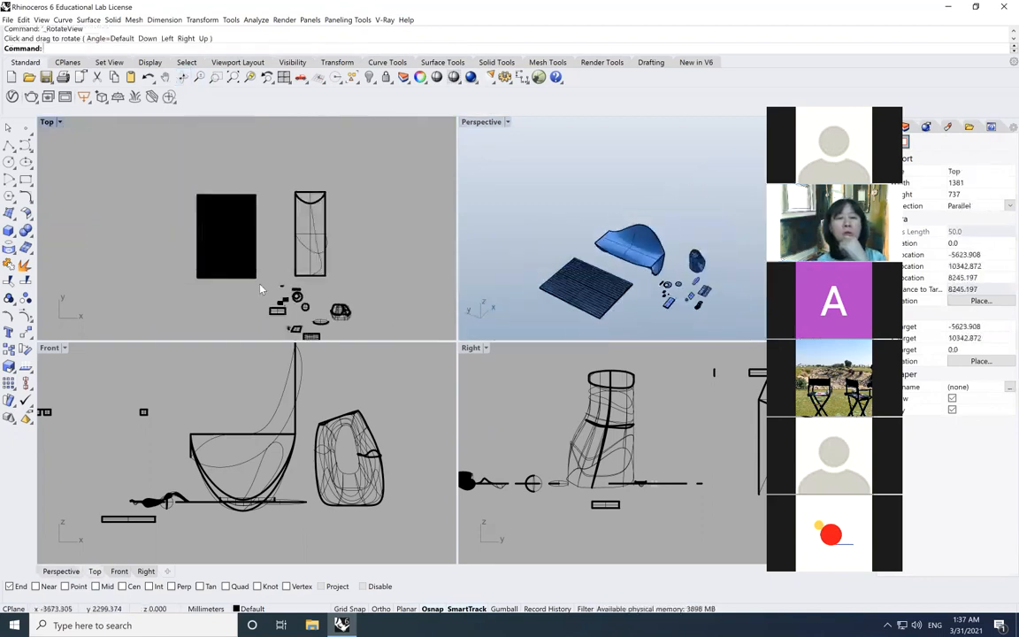
pyautogui.scroll(5, 198, 274)
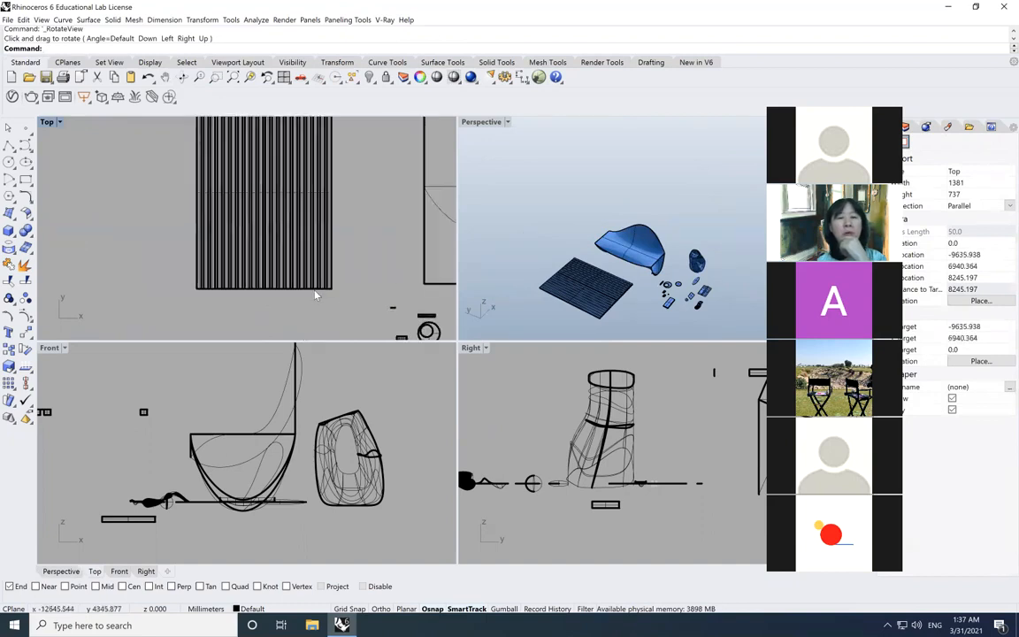
pyautogui.scroll(8, 582, 303)
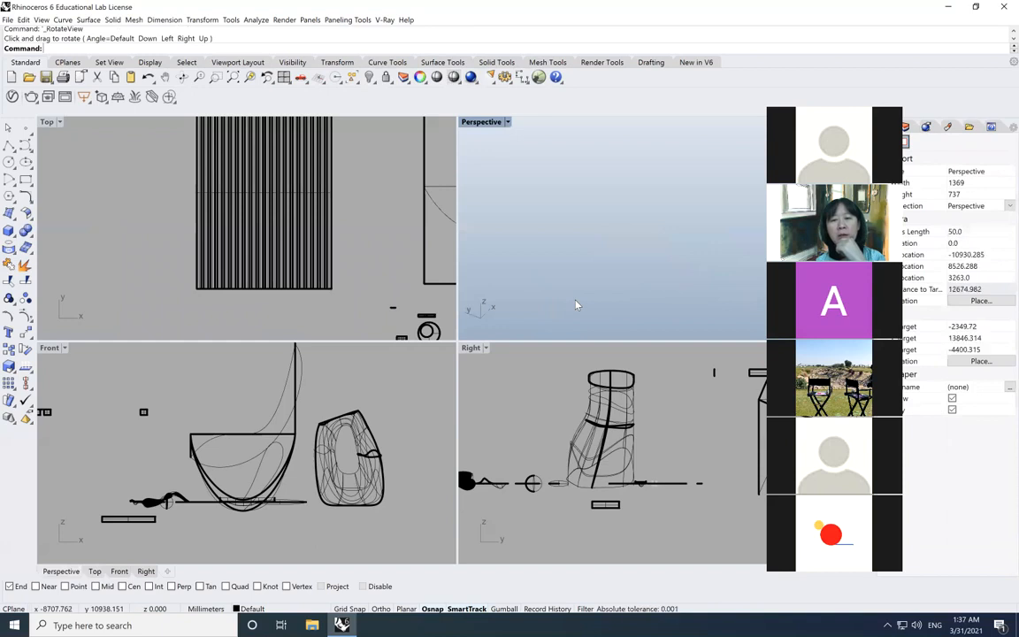
pyautogui.scroll(-4, 576, 305)
pyautogui.scroll(-2, 576, 305)
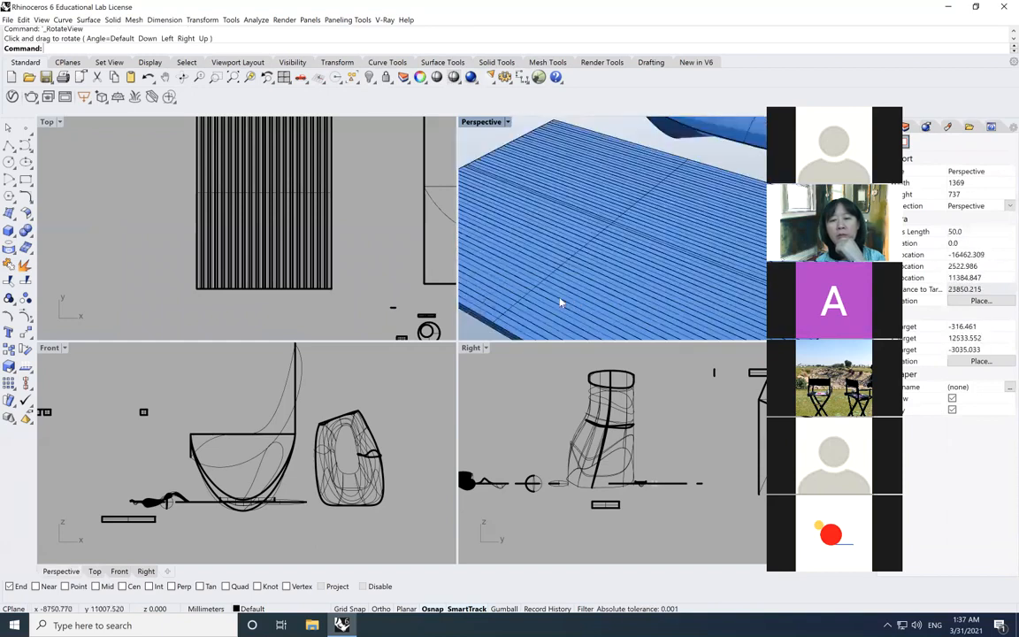
# Hide the rectangular plane surface that covers the slats.
pyautogui.click(561, 303)
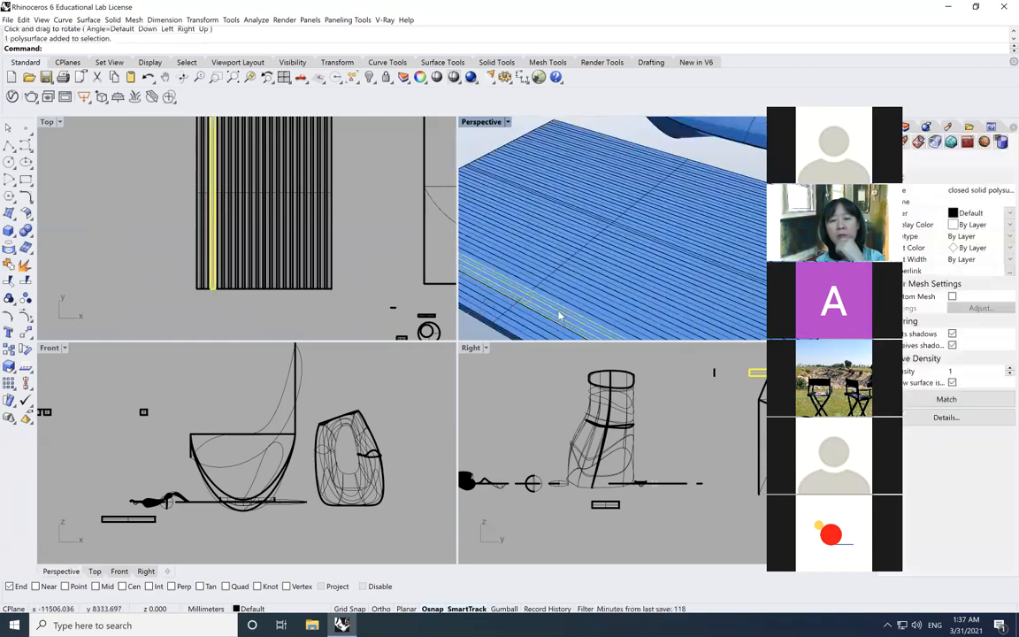
pyautogui.click(552, 327)
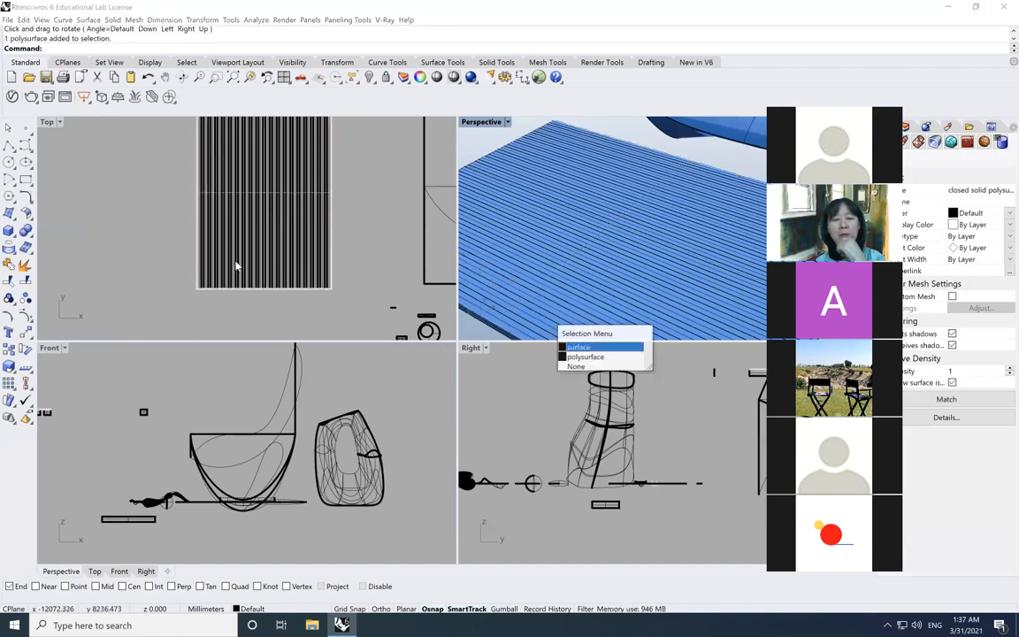
pyautogui.click(580, 346)
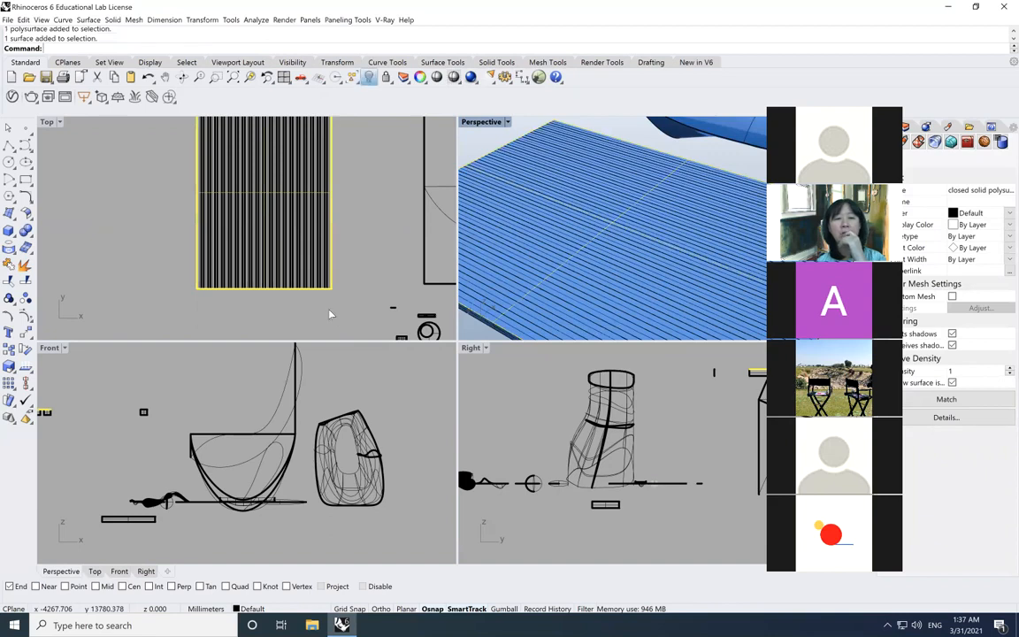
pyautogui.hotkey('ctrl', 'h')
# Group all 20 slats together, selecting them in the Top view.
pyautogui.scroll(-2, 331, 315)
pyautogui.scroll(-1, 333, 315)
pyautogui.moveTo(222, 166); pyautogui.dragTo(338, 309)
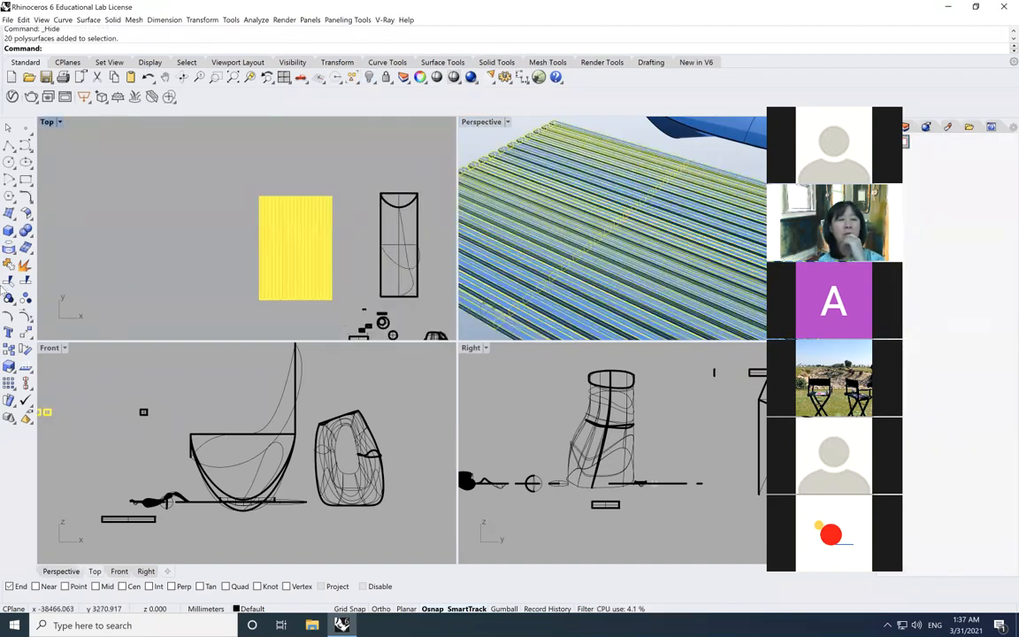
pyautogui.click(10, 299)
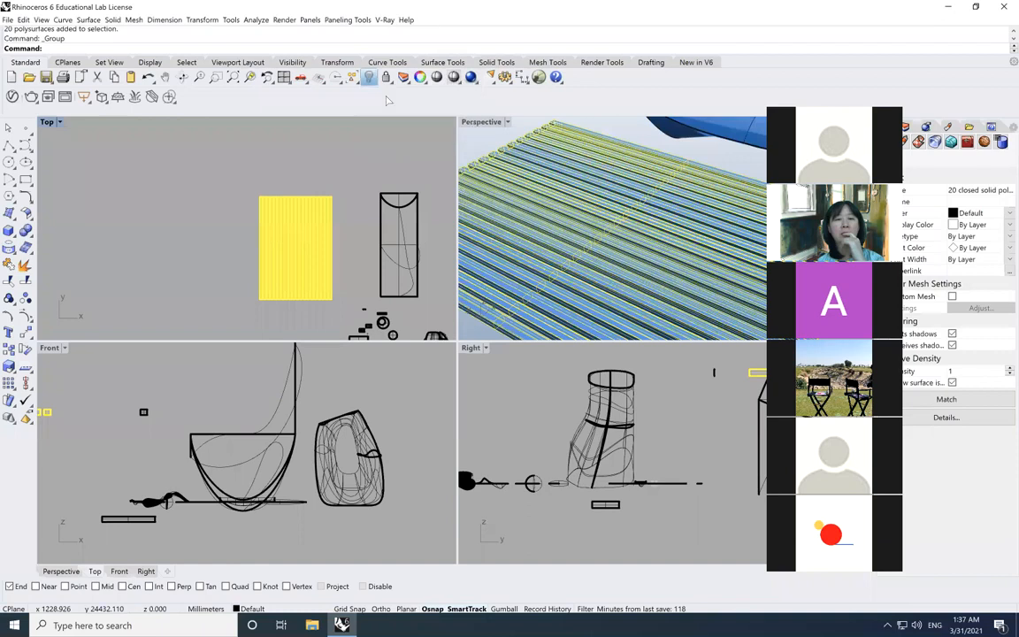
# Show the hidden plane over the grouped slats again and maximize the Perspective view.
pyautogui.rightClick(370, 78)
pyautogui.click(368, 188)
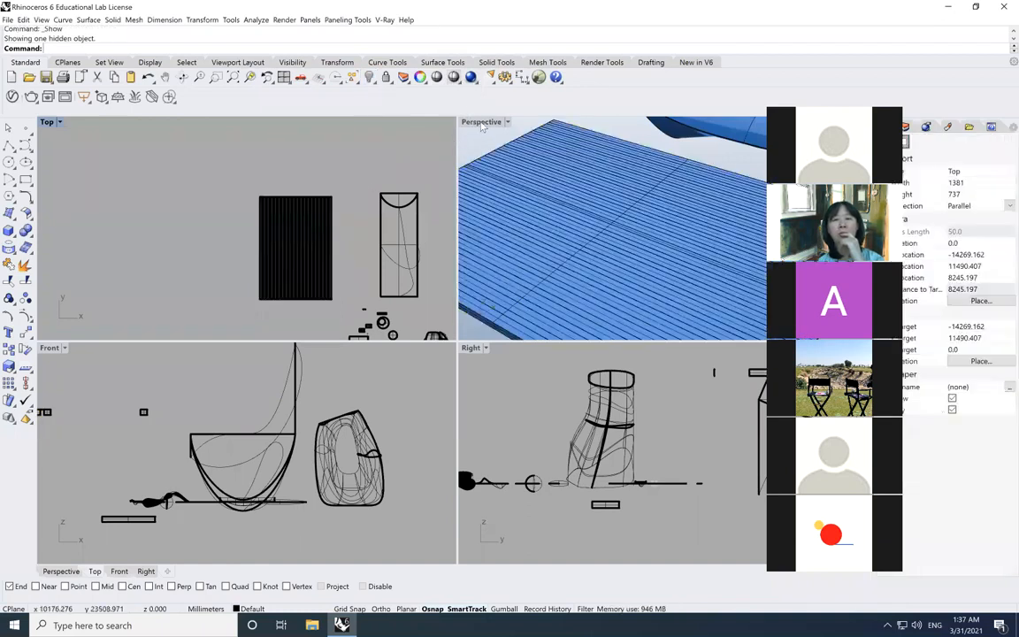
pyautogui.click(482, 126)
pyautogui.hotkey('ctrl', 'm')
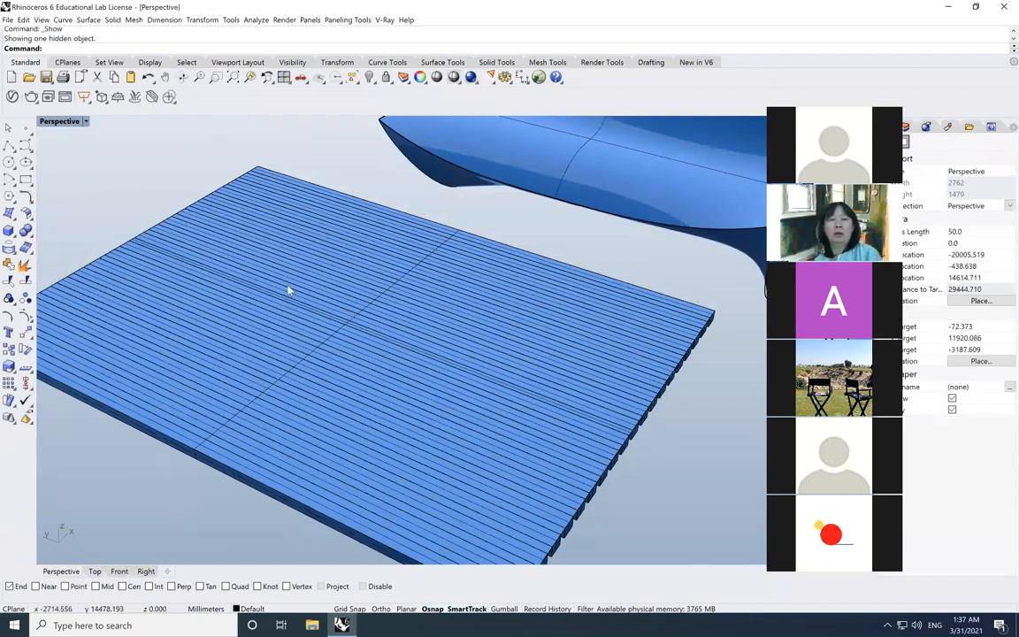
pyautogui.scroll(-4, 390, 309)
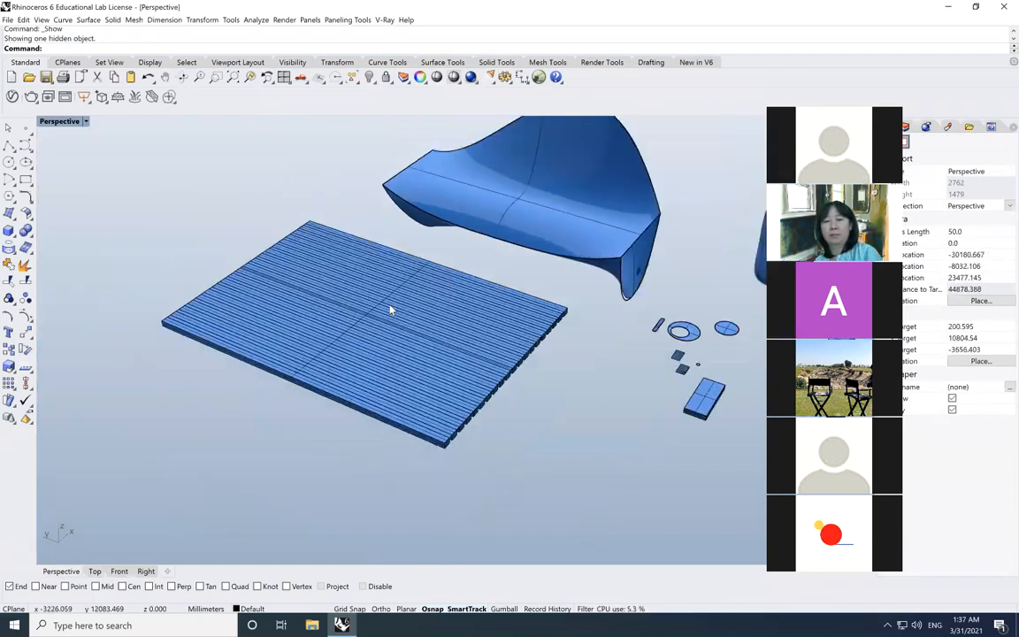
pyautogui.scroll(4, 522, 412)
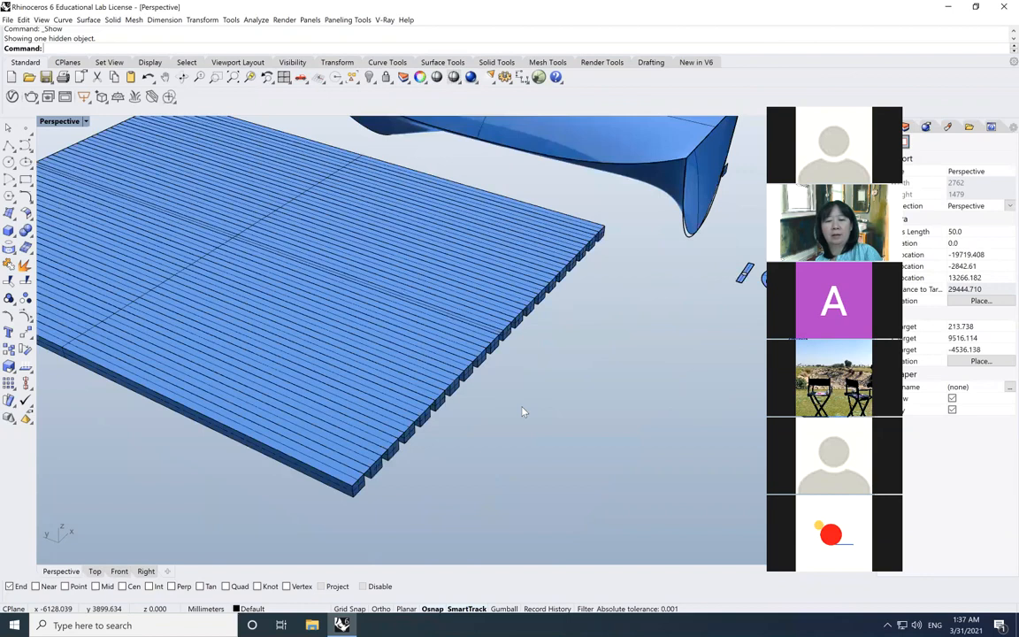
pyautogui.write('Flow')
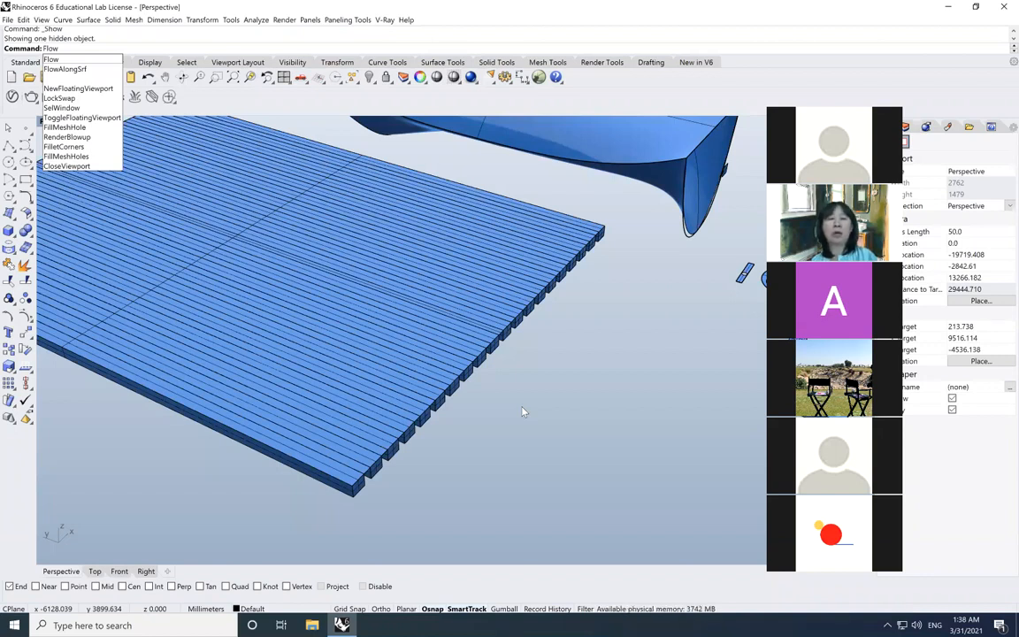
pyautogui.press('Return')
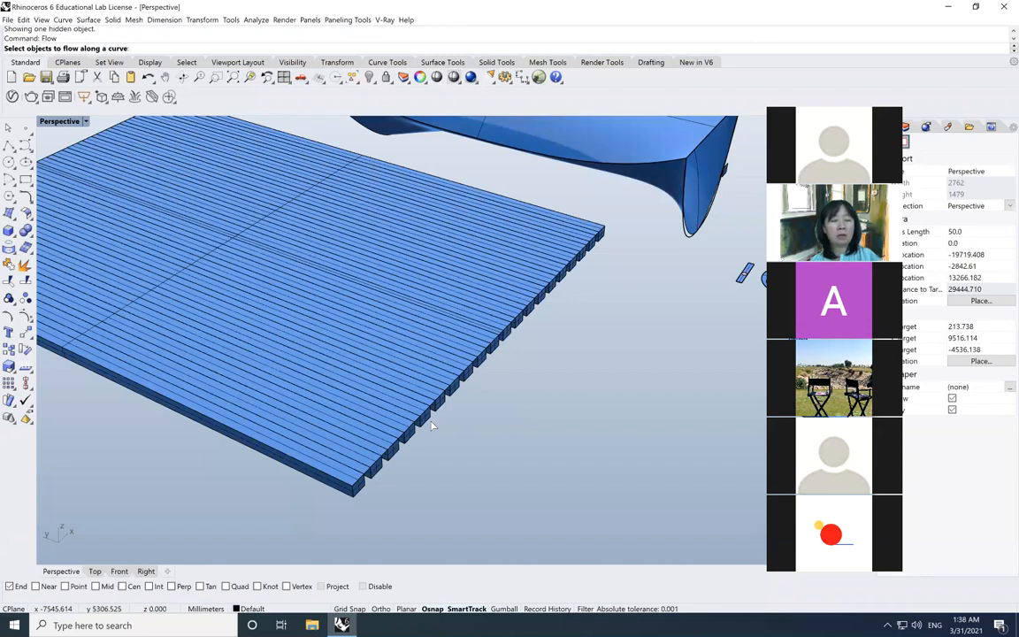
pyautogui.press('Escape')
# Flow a copy of the grouped slats from the flat base plane onto the curved seat surface with FlowAlongSrf, picking matching corners.
pyautogui.write('Flow')
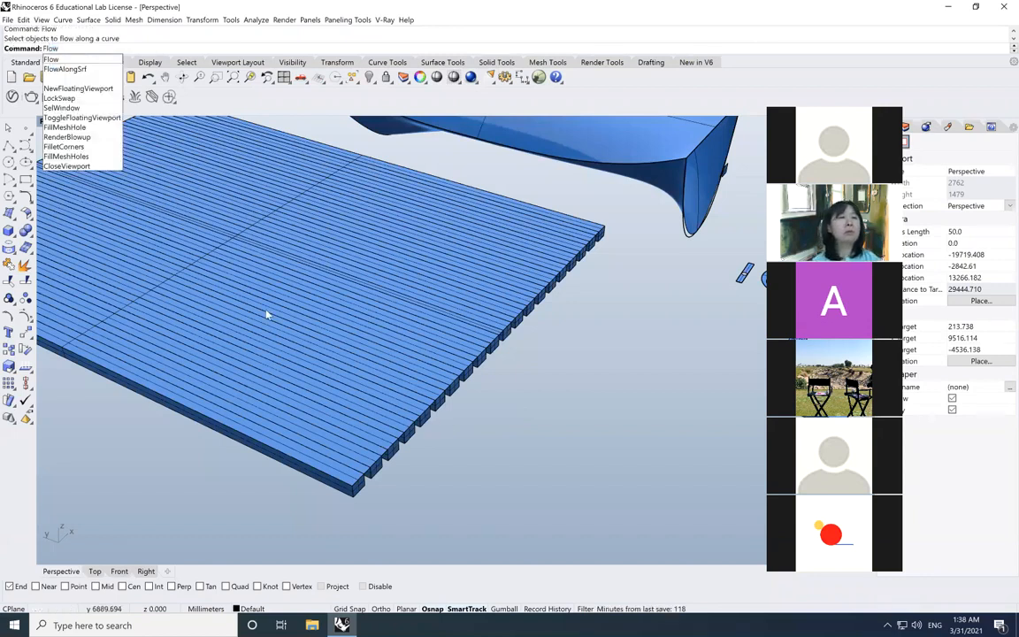
pyautogui.click(78, 70)
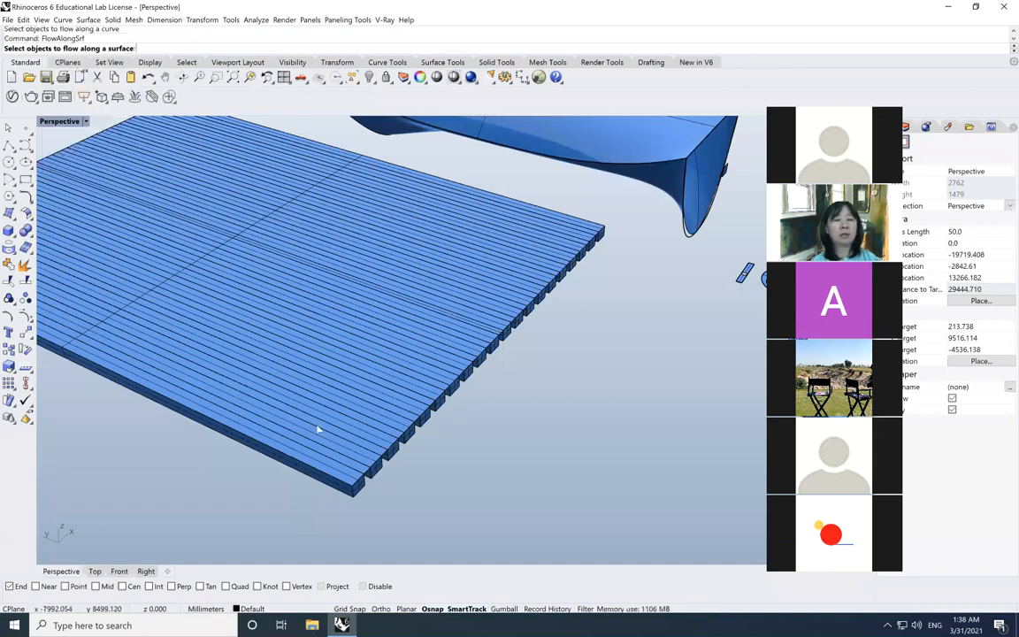
pyautogui.click(394, 458)
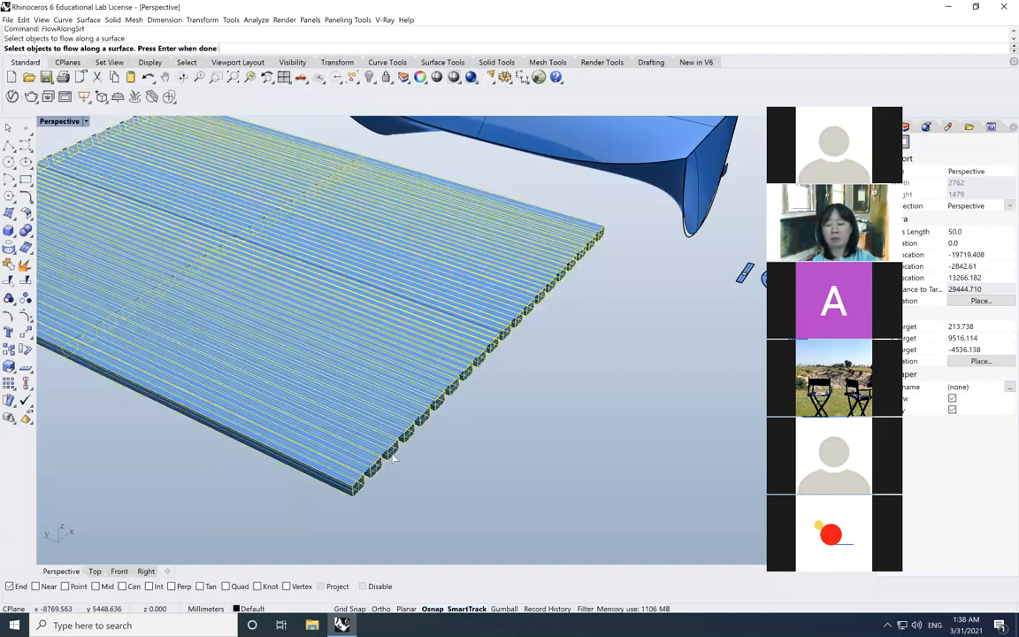
pyautogui.press('Return')
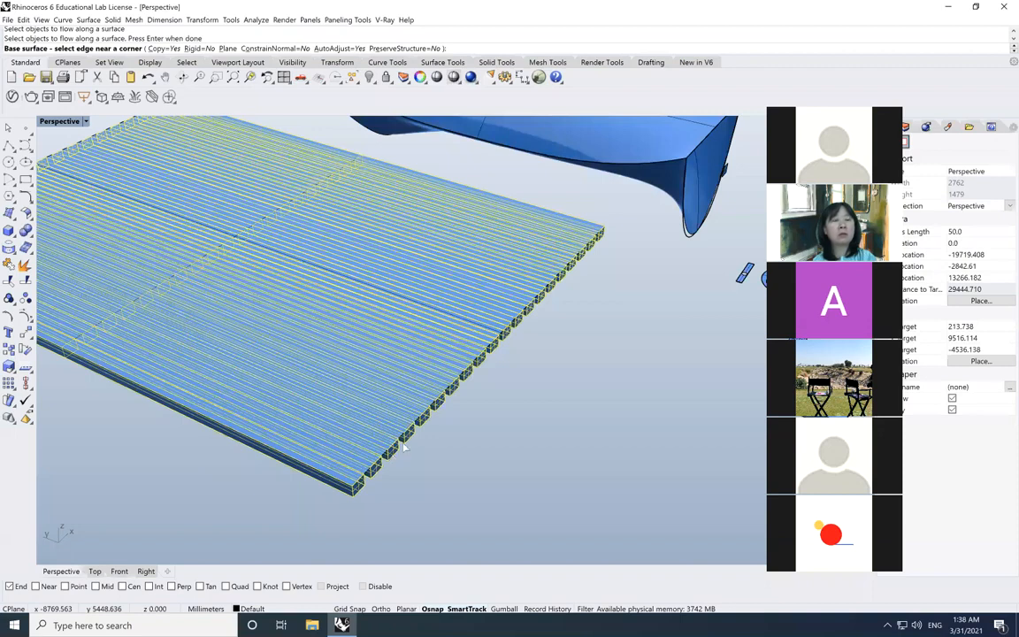
pyautogui.click(583, 234)
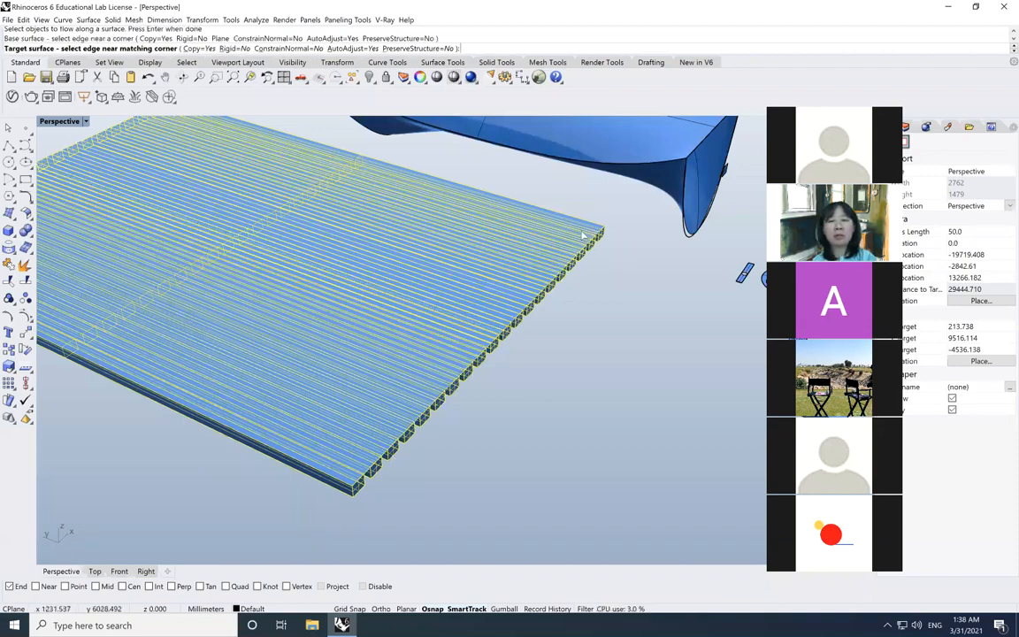
pyautogui.click(659, 126)
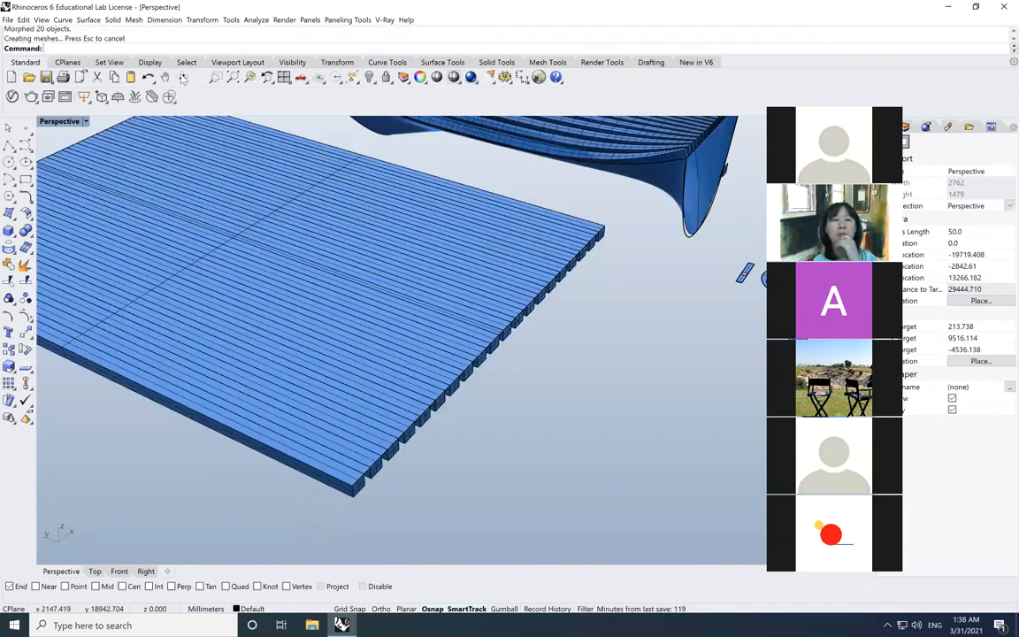
pyautogui.click(164, 77)
pyautogui.moveTo(397, 205)
pyautogui.mouseDown()
pyautogui.moveTo(404, 324)
pyautogui.moveTo(375, 382)
pyautogui.moveTo(485, 362)
pyautogui.moveTo(478, 398)
pyautogui.mouseUp()
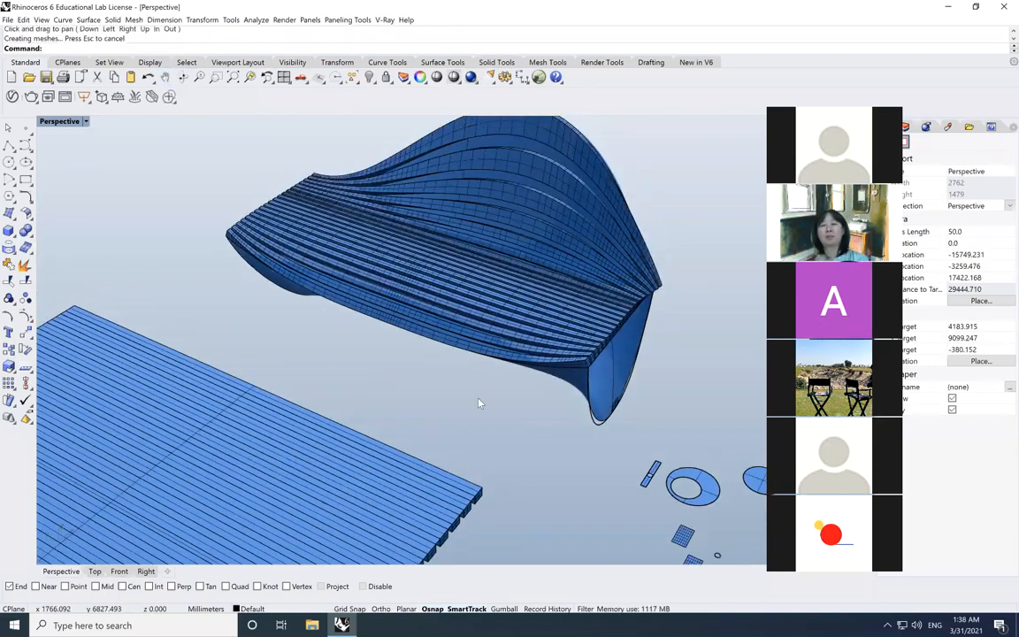